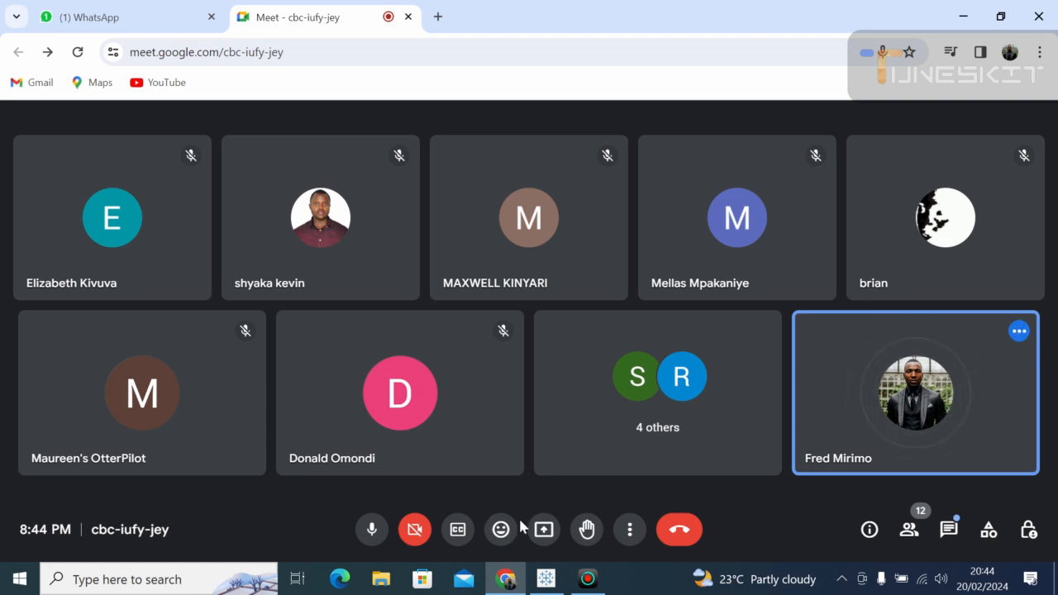
Share the entire screen with the Google Meet call.
left_click(540, 536)
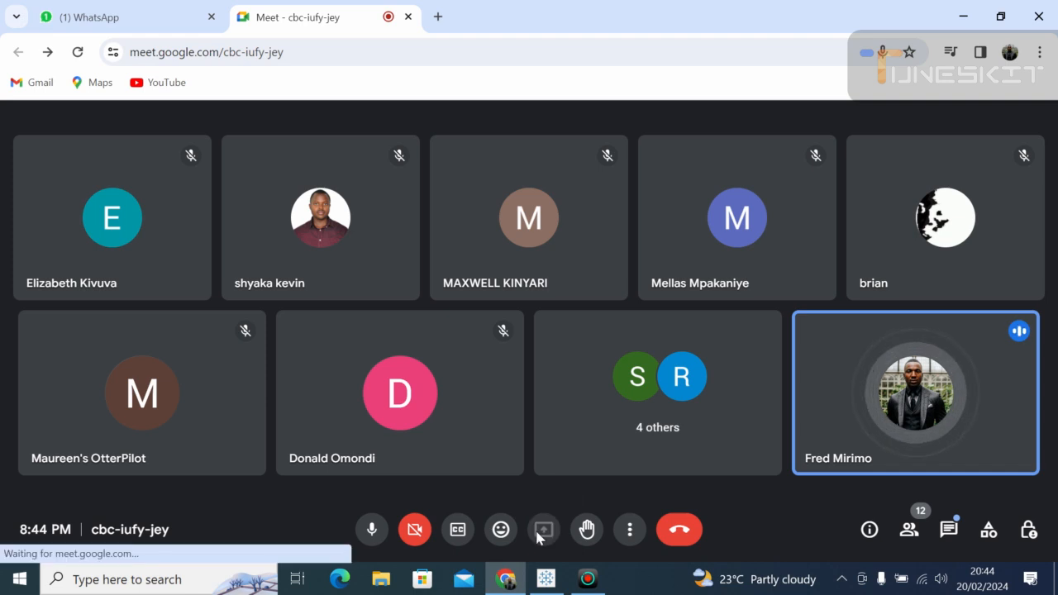
left_click(669, 150)
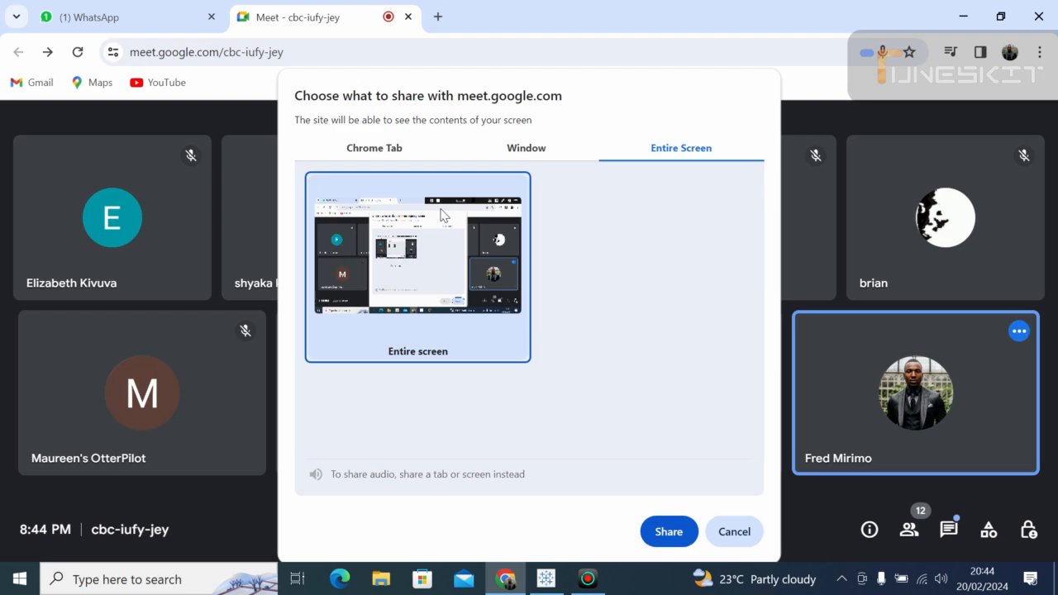
left_click(668, 531)
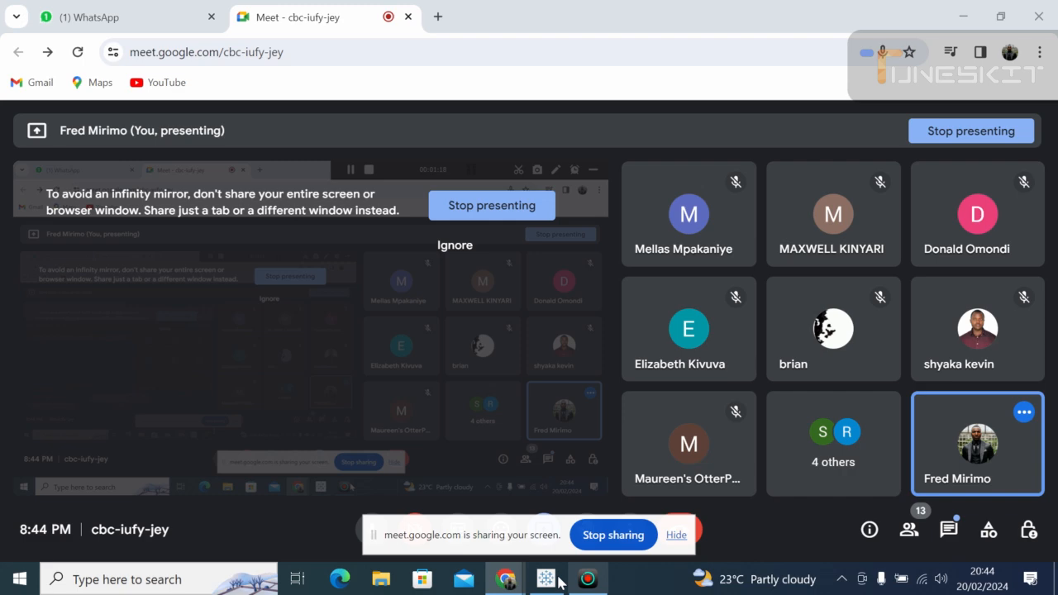
Switch to Tableau Public, hide the screen-sharing notice and maximize the Tableau window.
left_click(559, 582)
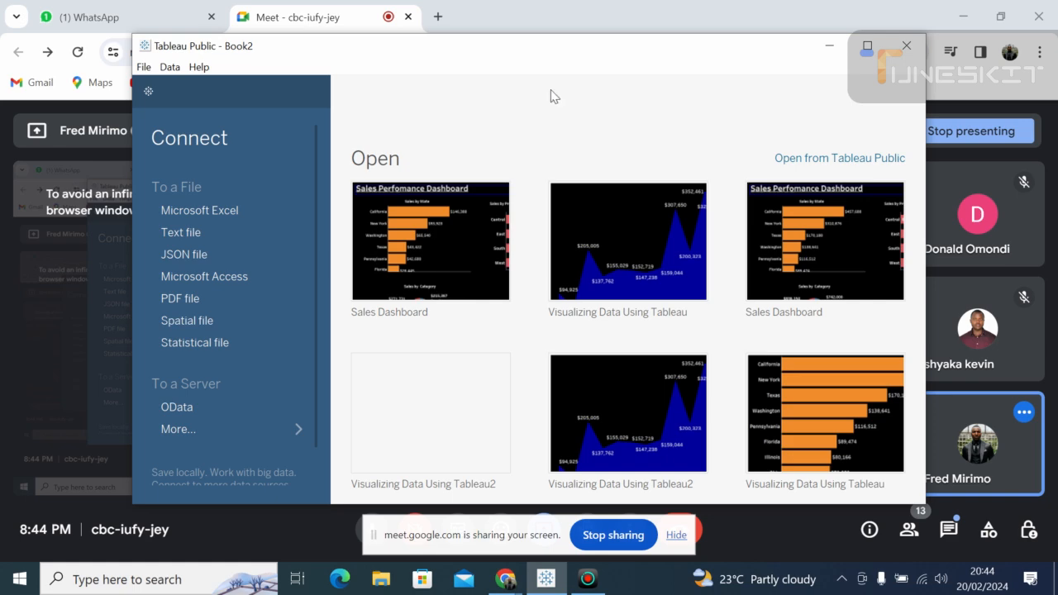
left_click(676, 536)
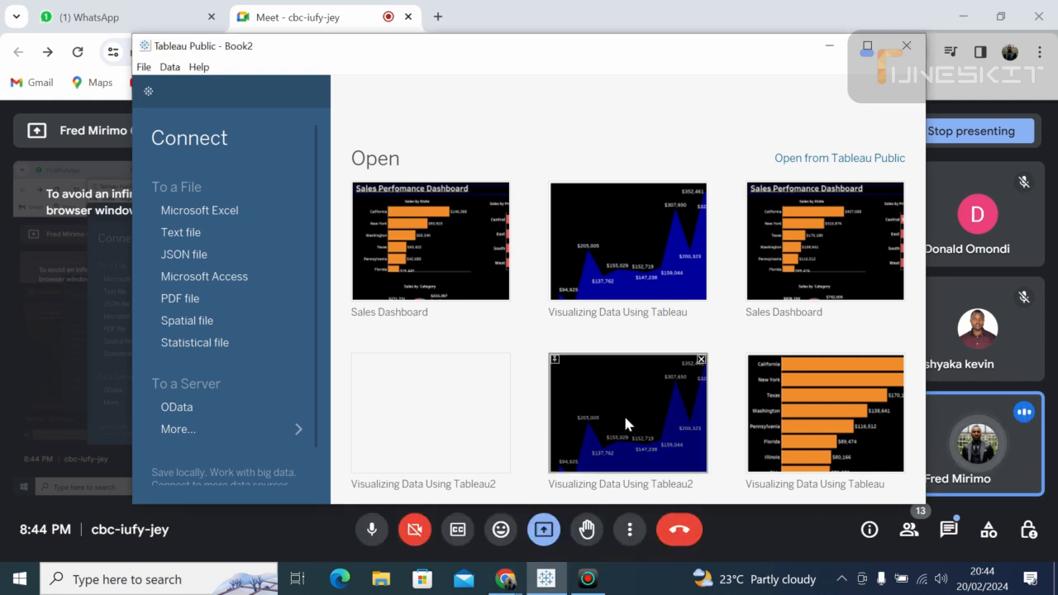
left_click(867, 47)
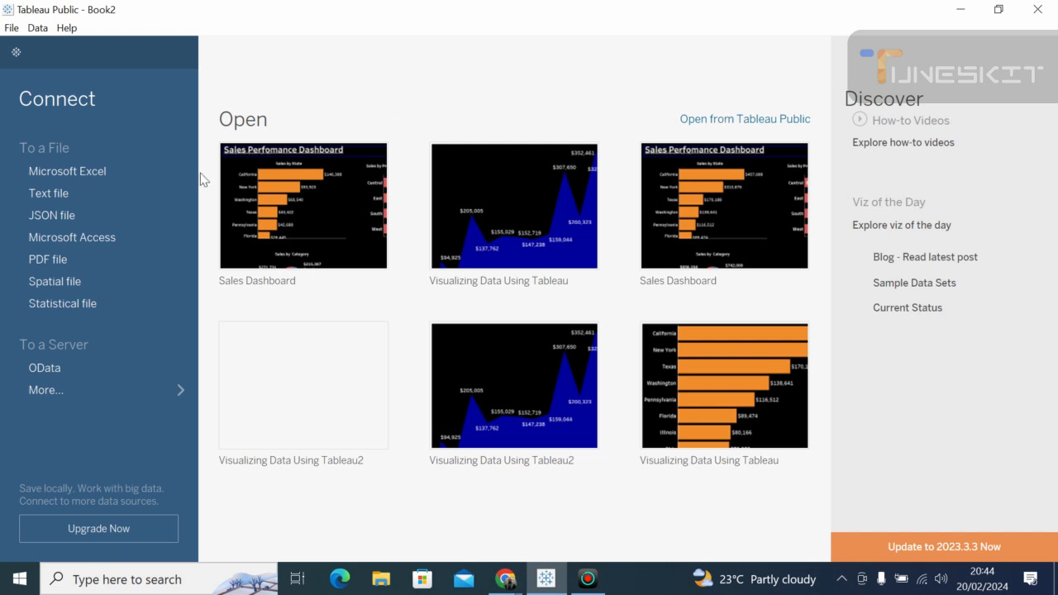
Connect to the Microsoft Excel workbook HR Data from the Tableau folder.
left_click(71, 172)
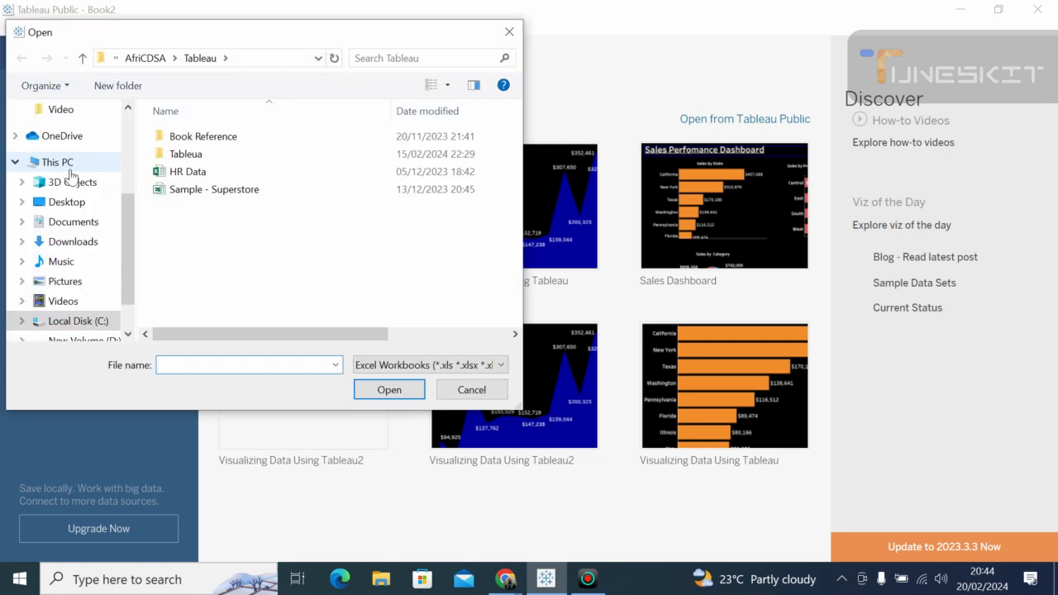
left_click(201, 173)
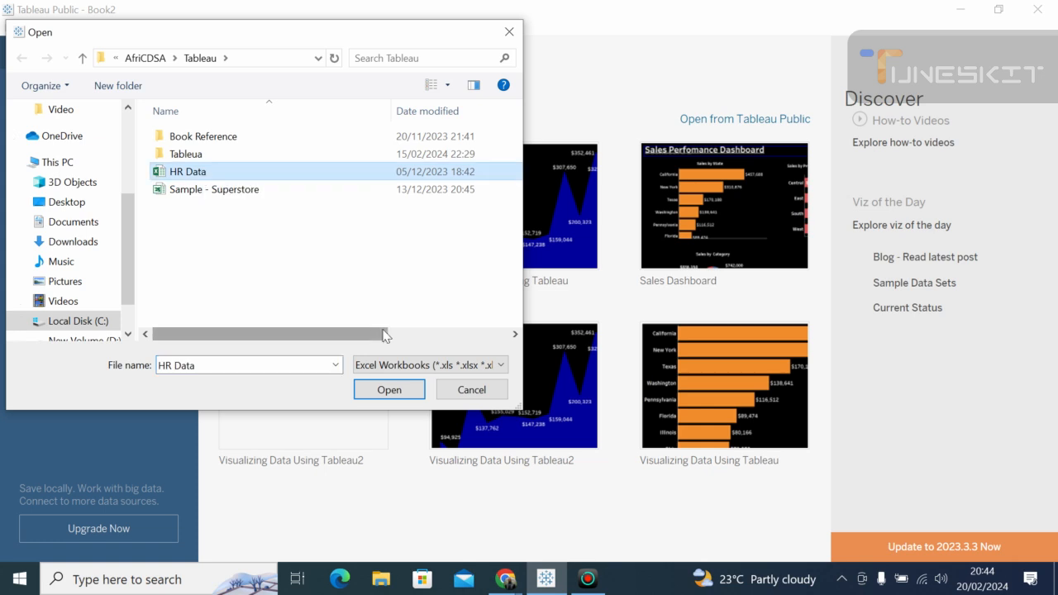
left_click(389, 390)
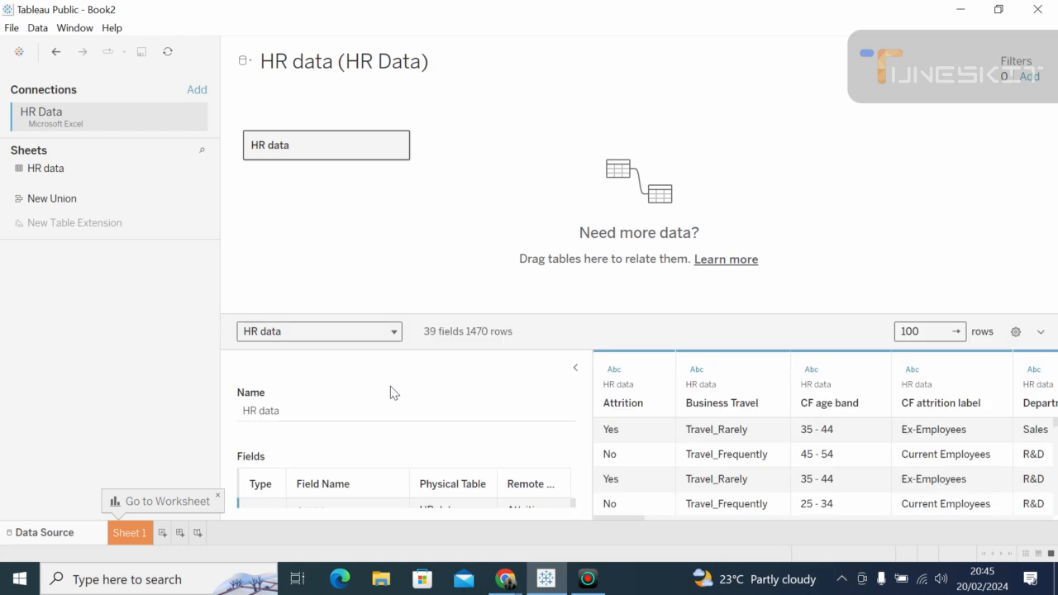
Browse the columns of the HR data preview and go to the Sheet 1 worksheet.
left_click(306, 508)
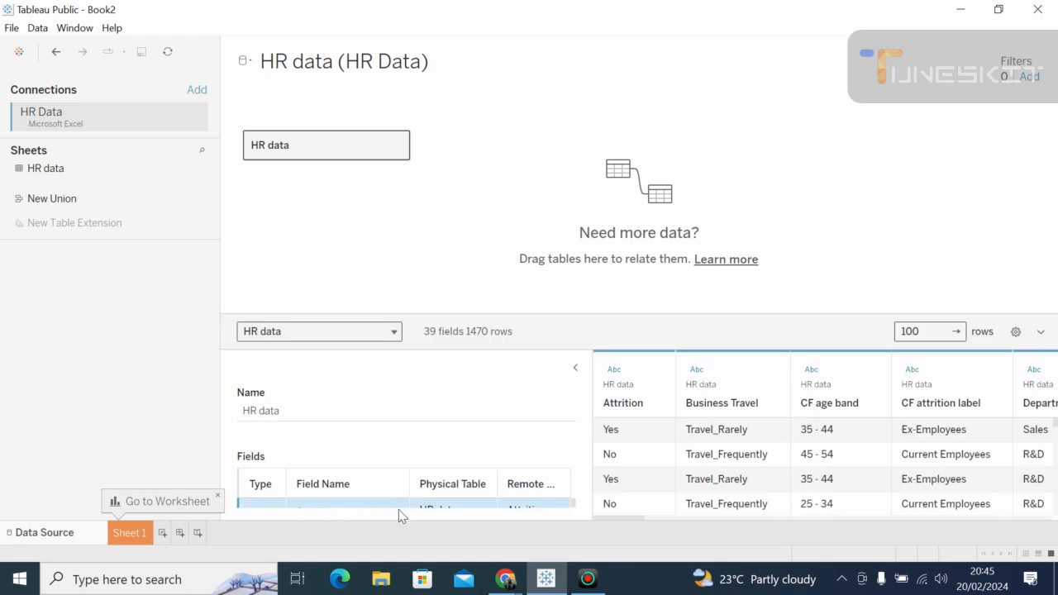
left_click(617, 509)
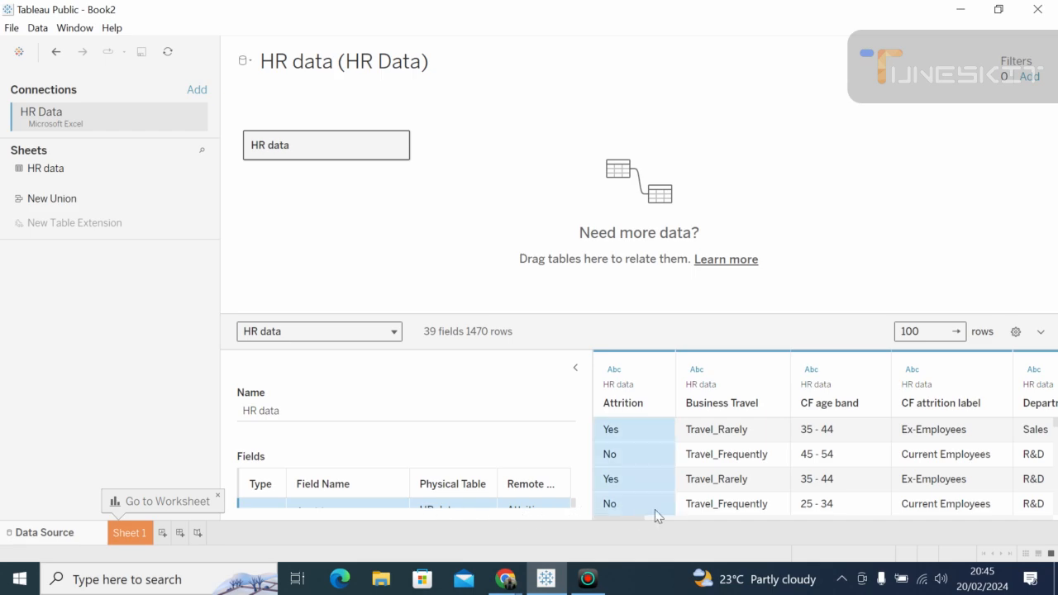
left_click_drag(640, 518, 956, 538)
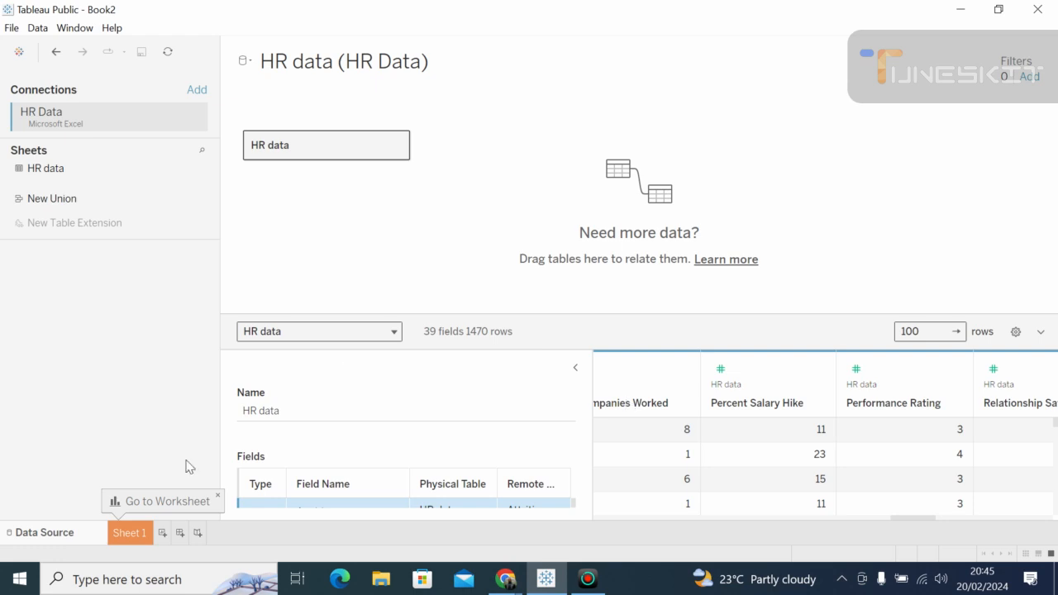
left_click(129, 533)
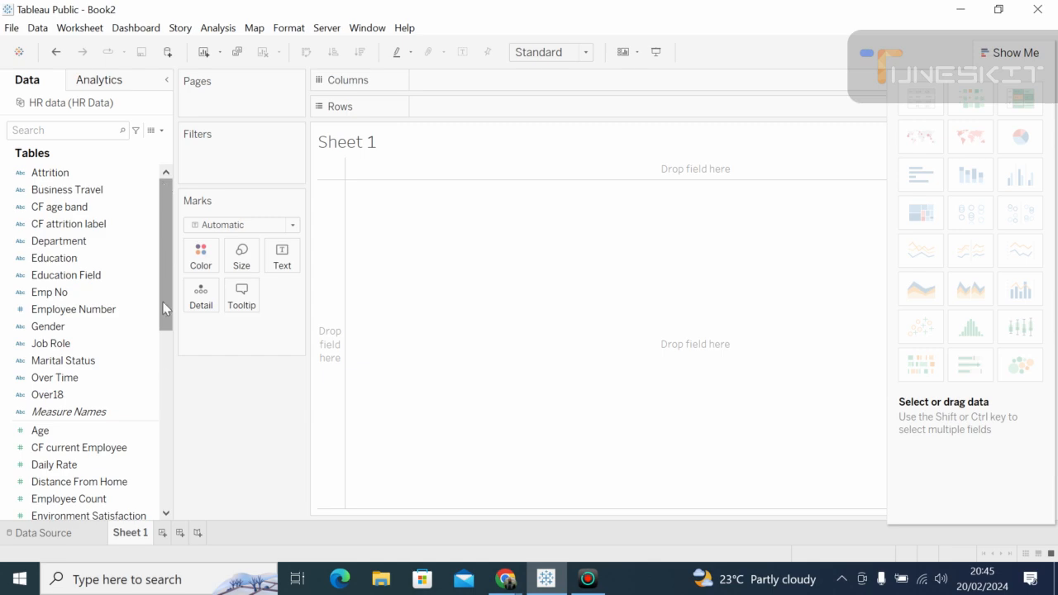
Examine the dimensions and measures in the HR data field list, and the options for creating, grouping and sorting fields.
left_click(162, 399)
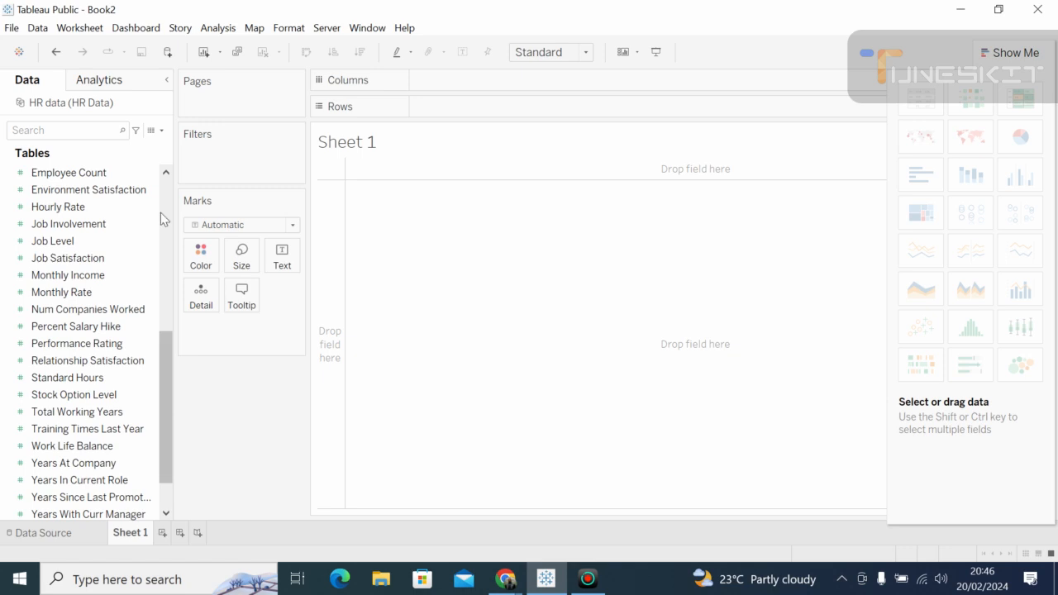
left_click(167, 174)
left_click(167, 175)
left_click(167, 174)
left_click(166, 175)
left_click(167, 174)
left_click(167, 174)
left_click(167, 174)
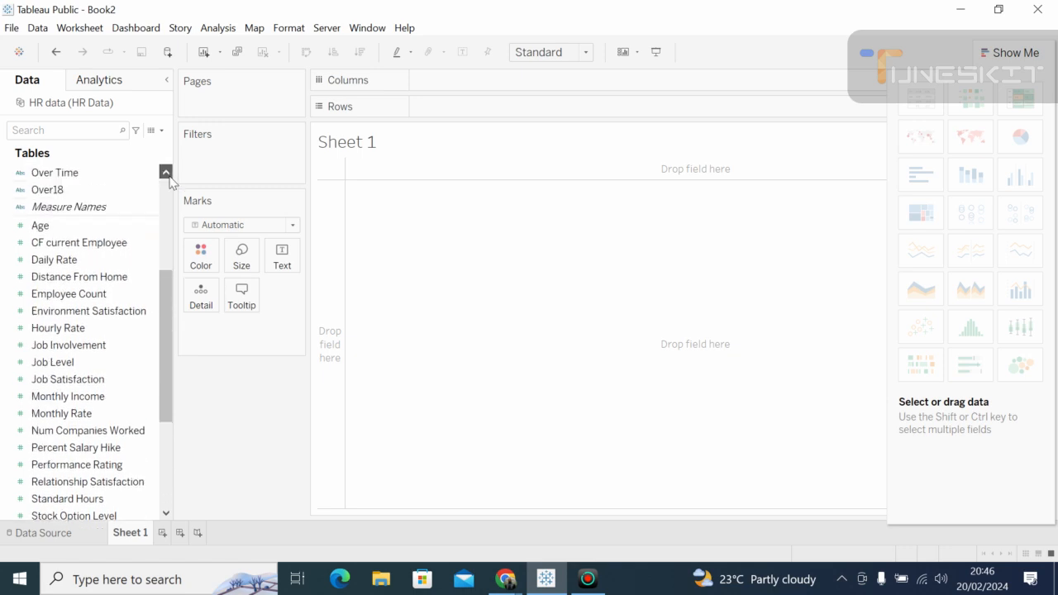
left_click(167, 175)
left_click(167, 174)
left_click(167, 175)
left_click(167, 175)
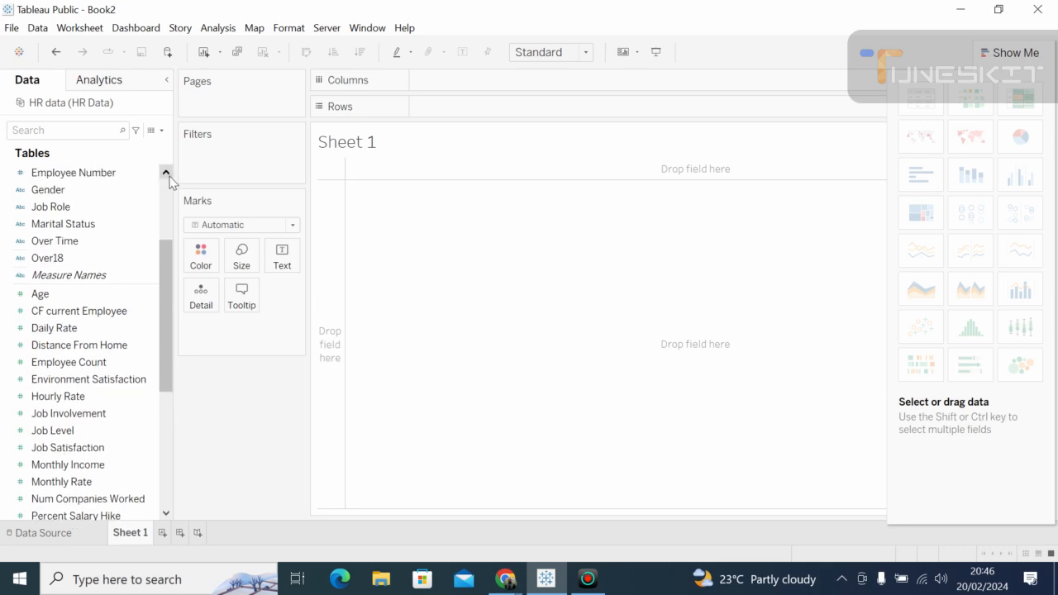
left_click(167, 175)
left_click(167, 174)
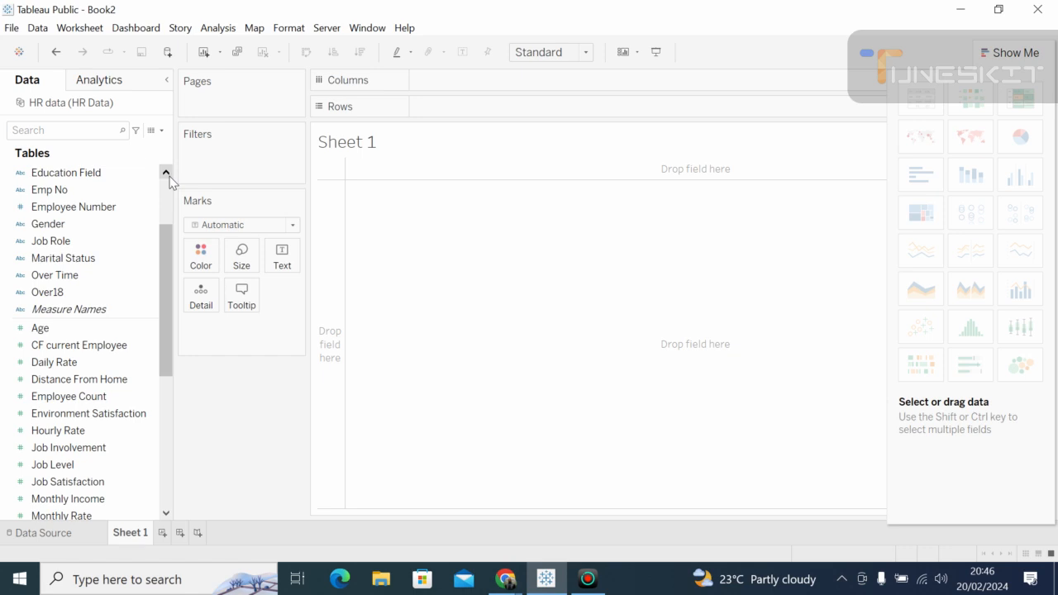
left_click(167, 174)
left_click(167, 175)
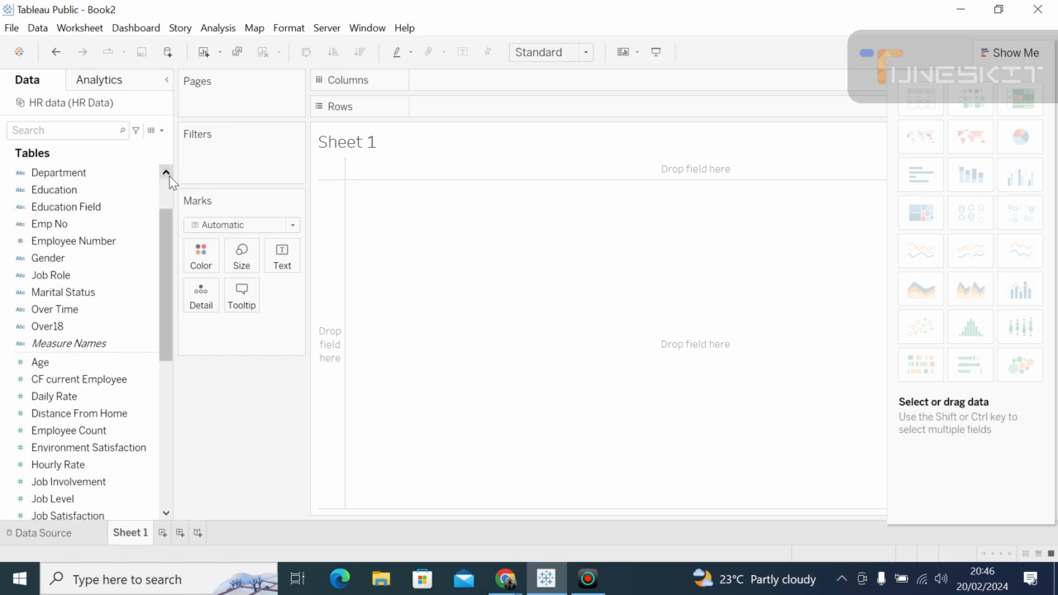
left_click(167, 174)
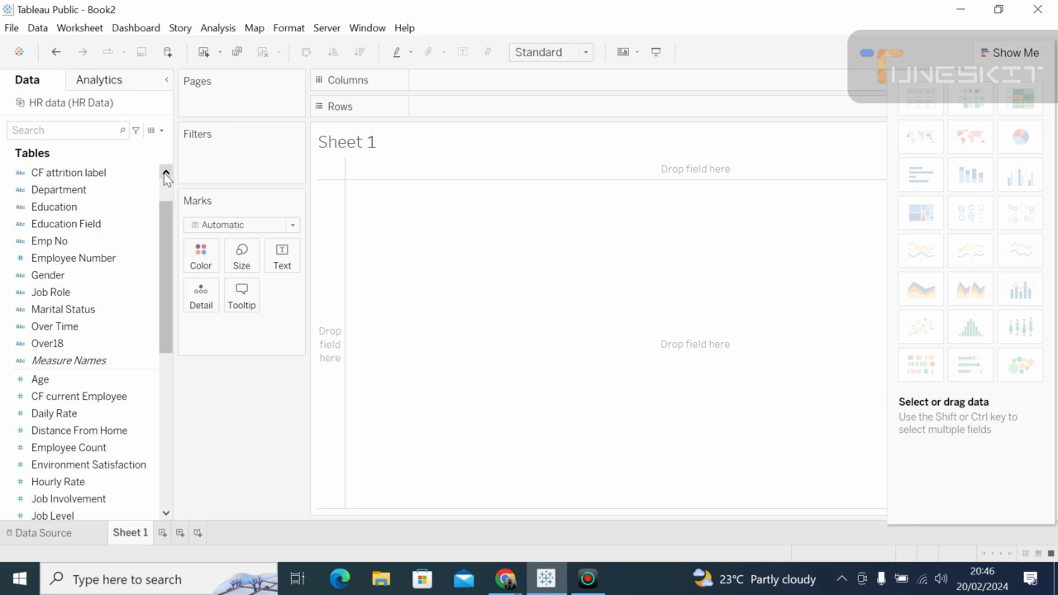
scroll(165, 186, "up", 1)
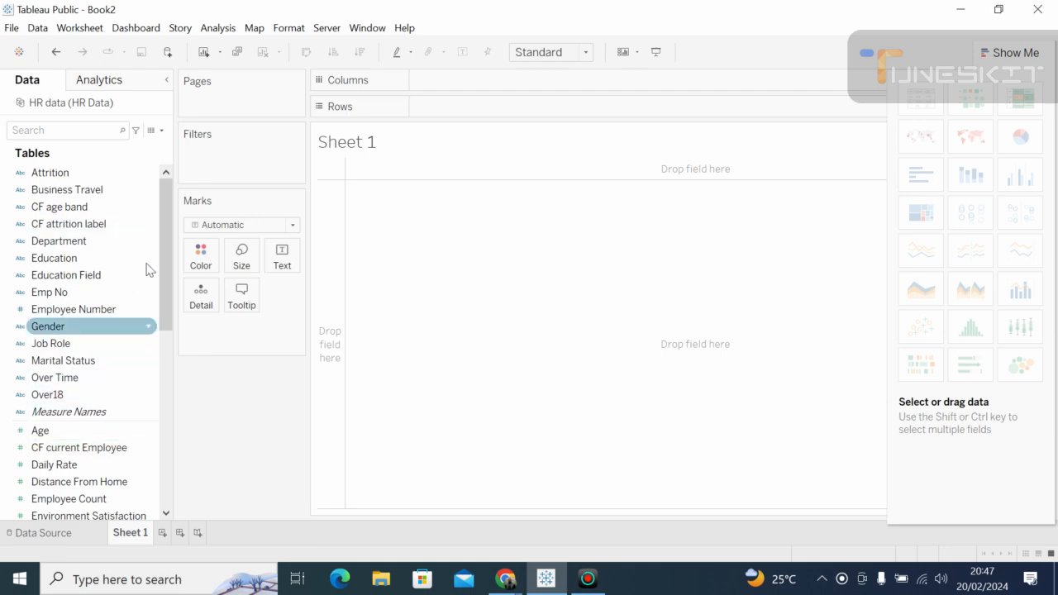
left_click(163, 132)
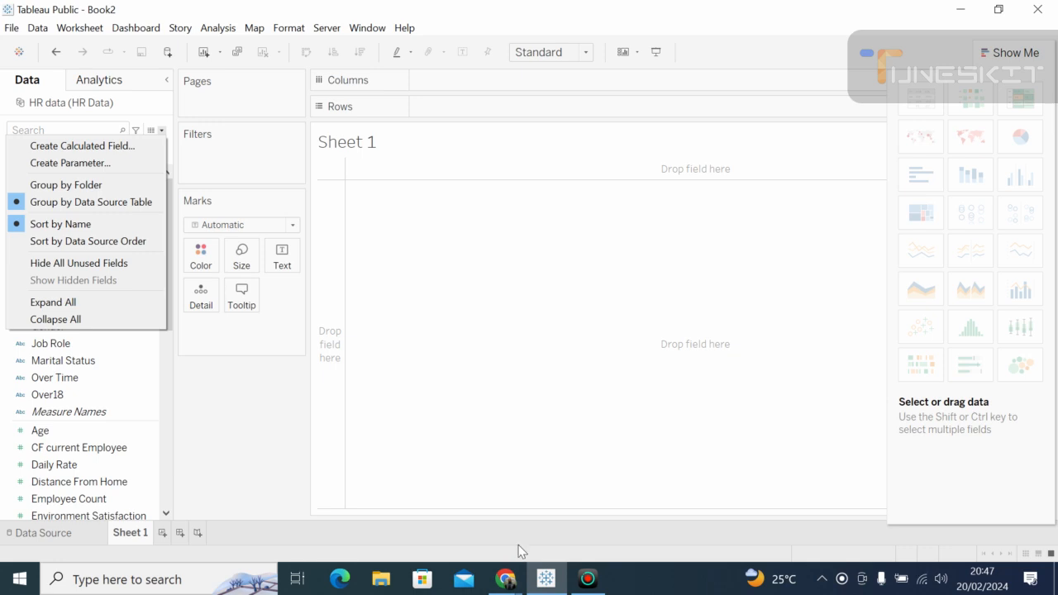
Switch to the Google Meet call, admit everyone waiting to join, and reopen the field list options in Tableau.
left_click(511, 579)
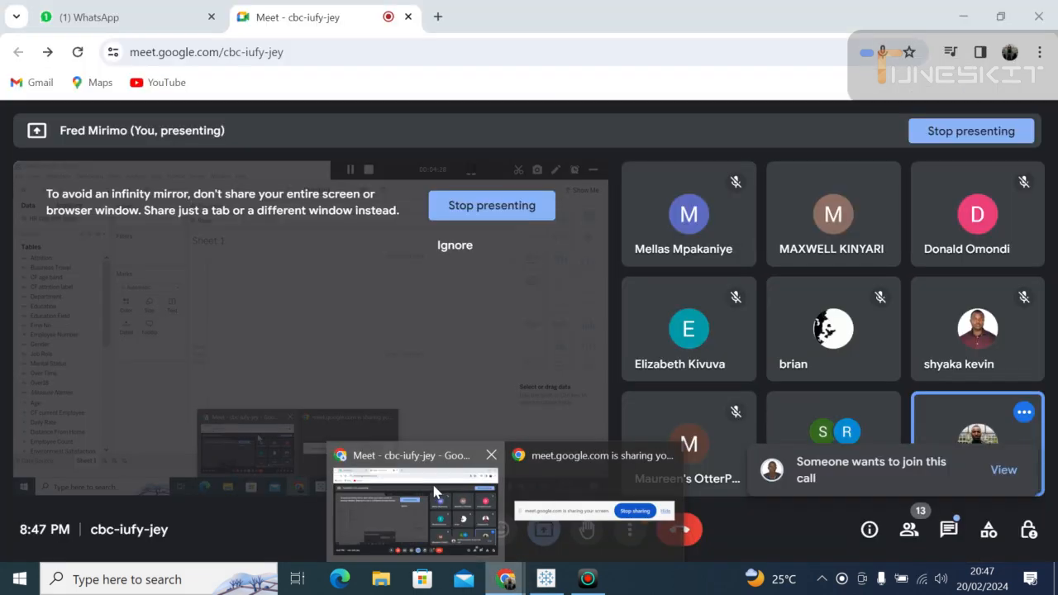
left_click(434, 496)
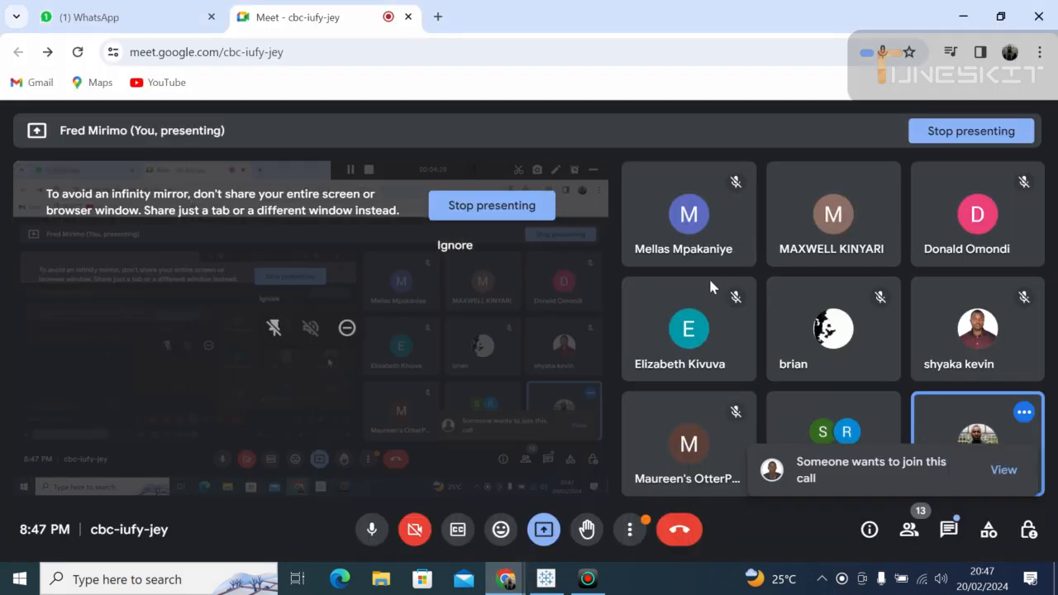
left_click(1004, 471)
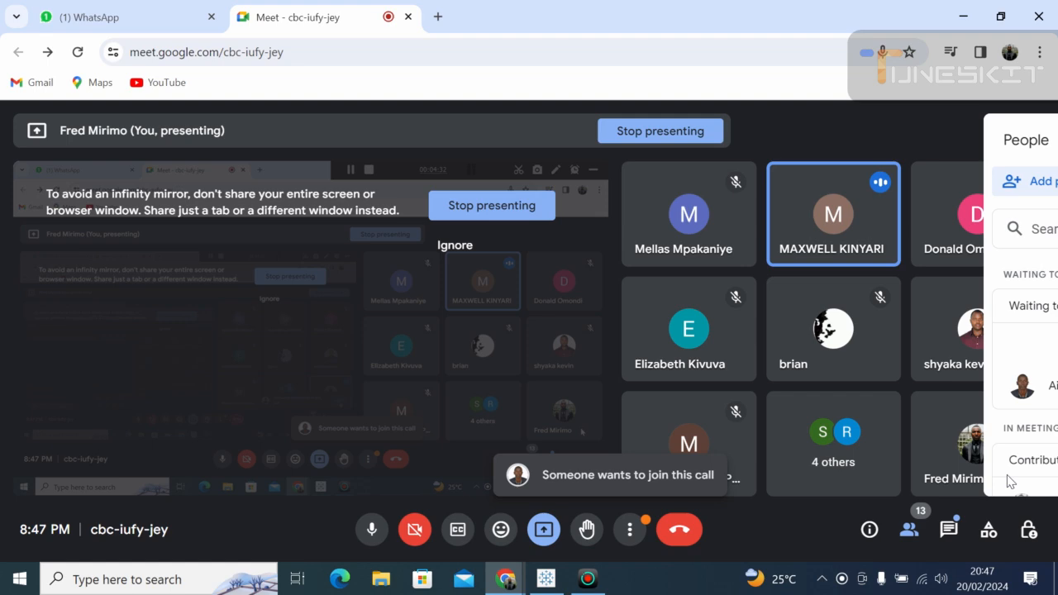
left_click(984, 342)
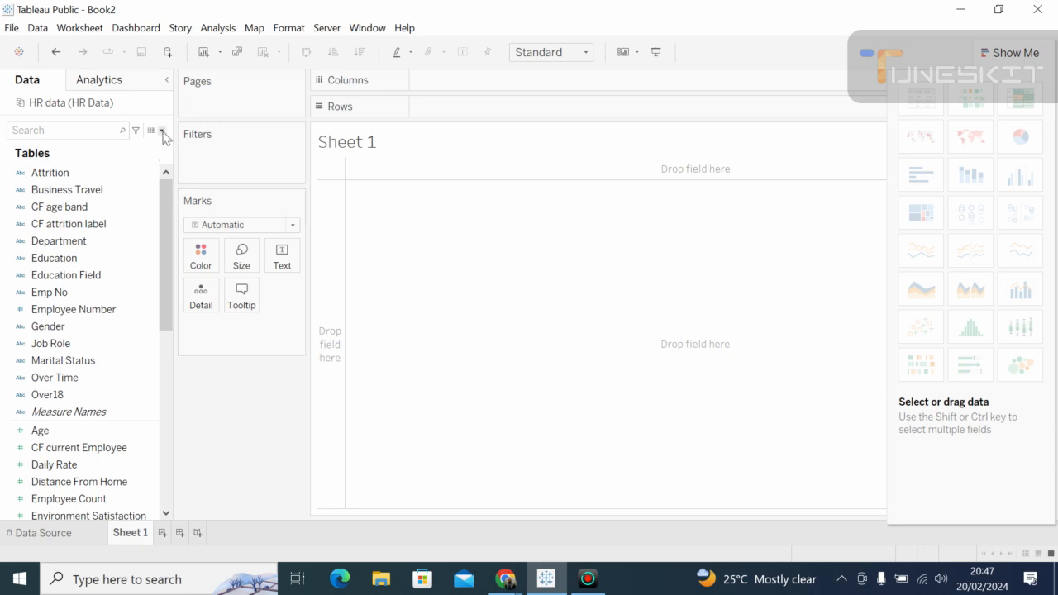
left_click(162, 131)
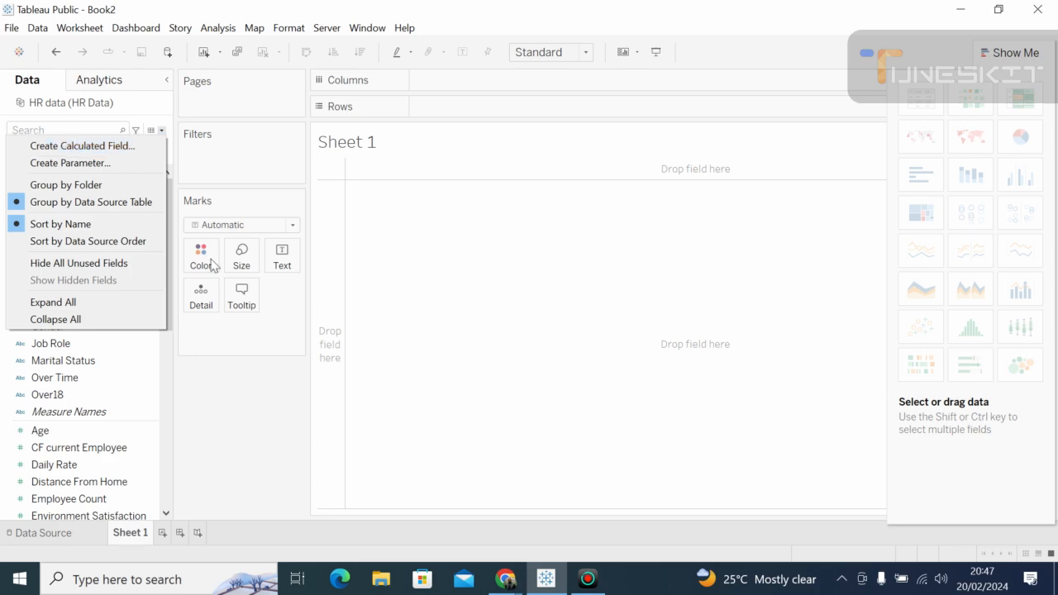
Admit the newly waiting participant to the Google Meet call and set the browser to full screen before returning to Tableau.
left_click(506, 579)
left_click(467, 488)
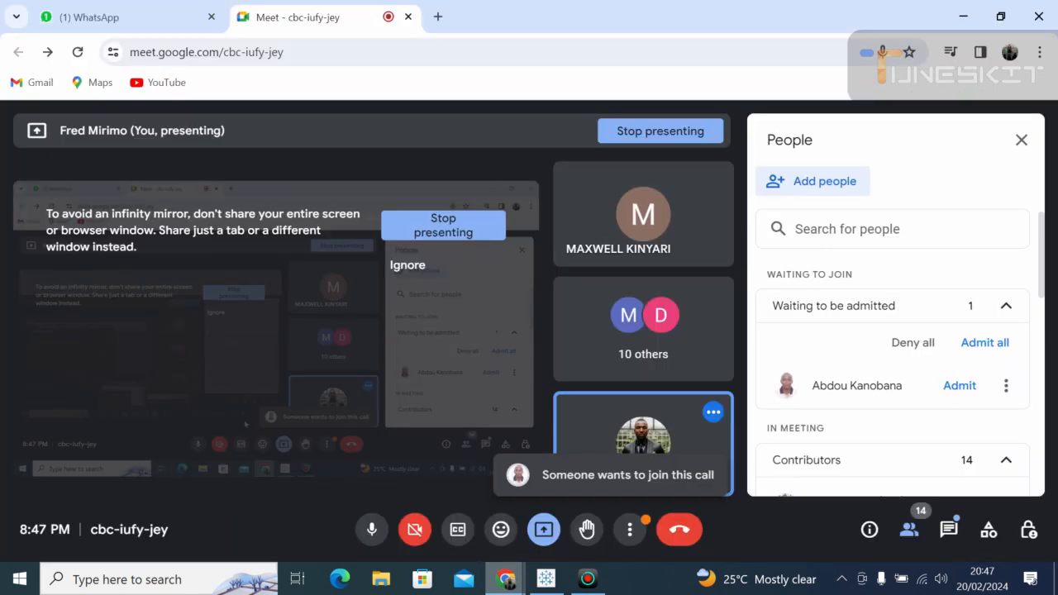
left_click(990, 344)
left_click(598, 373)
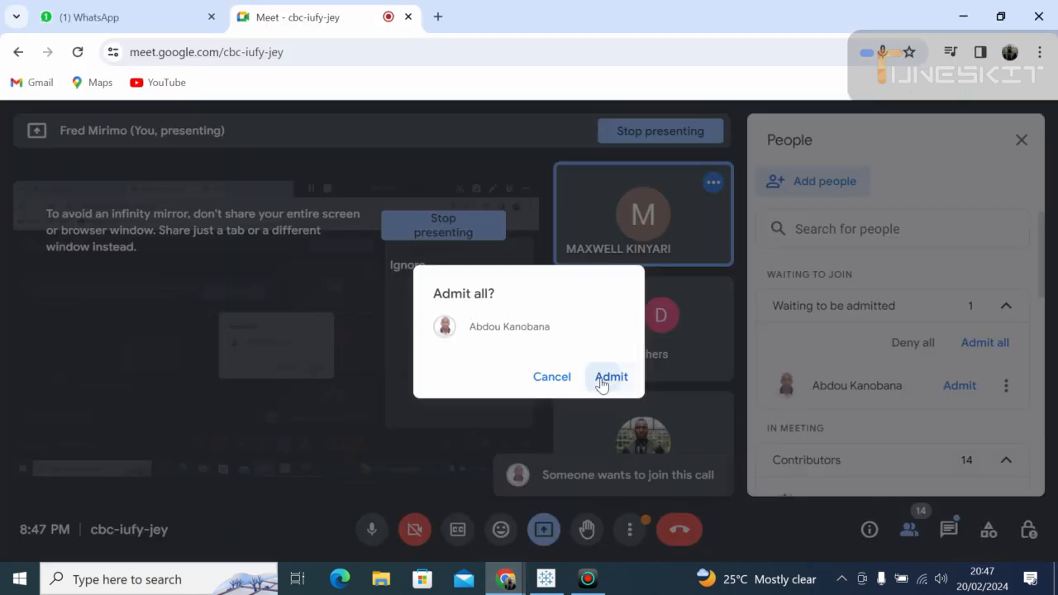
key("F11")
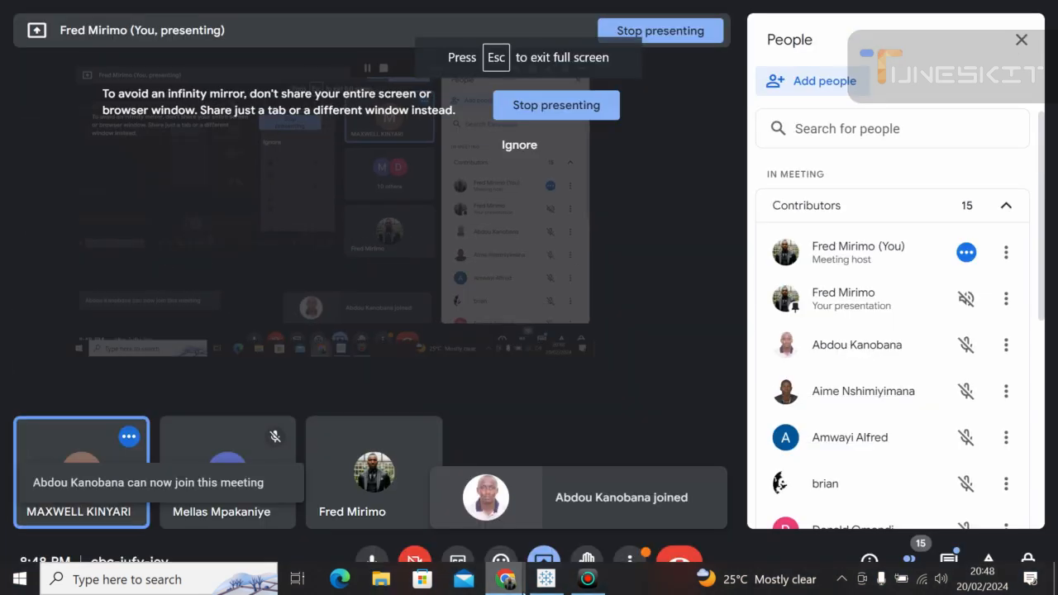
key("alt+Tab")
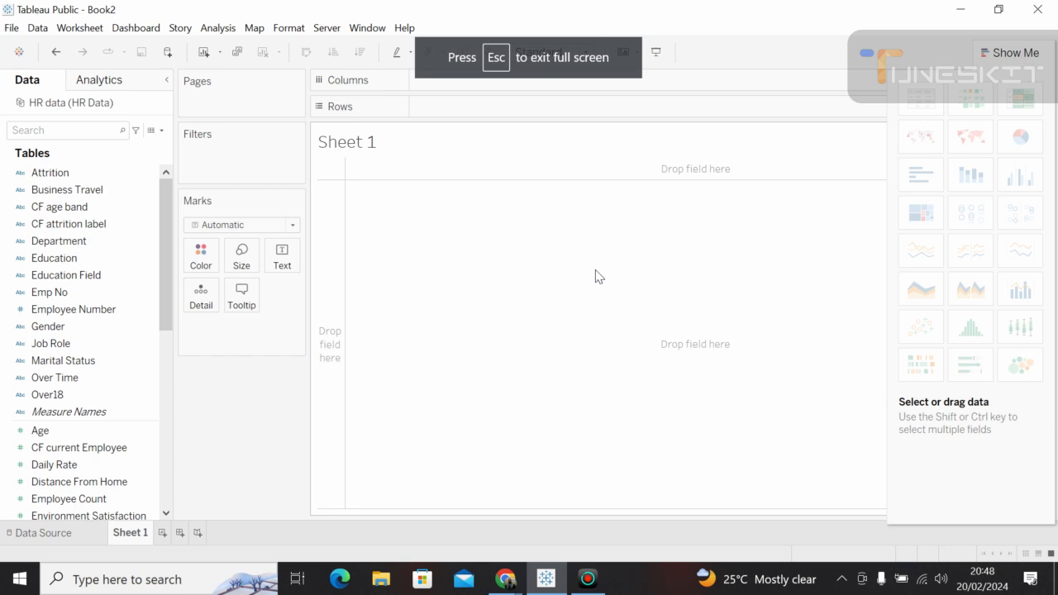
Switch to the Google Meet call, close its participant list and return to Tableau.
left_click(505, 576)
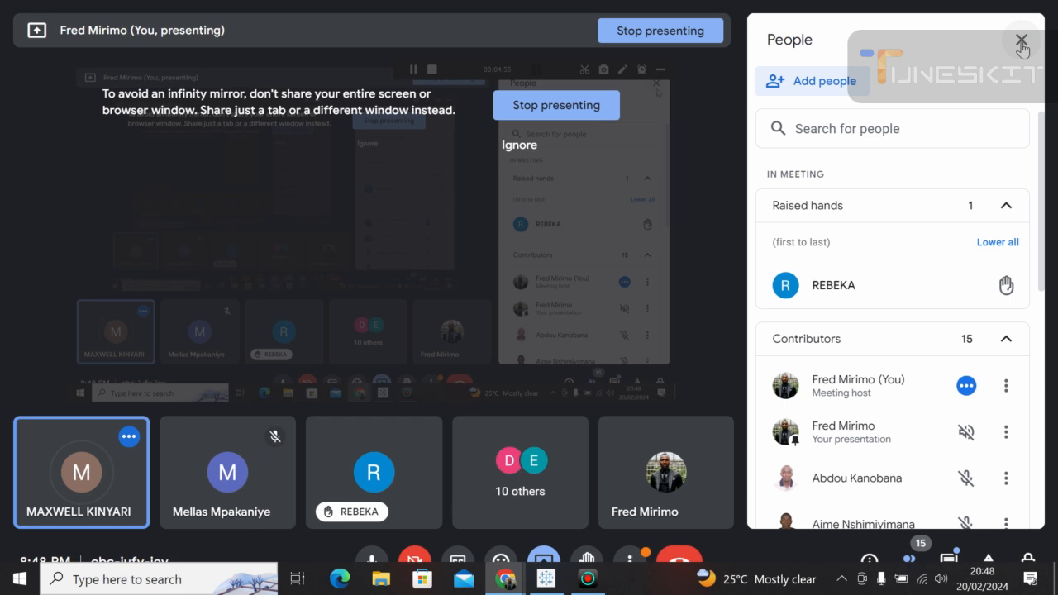
left_click(1021, 41)
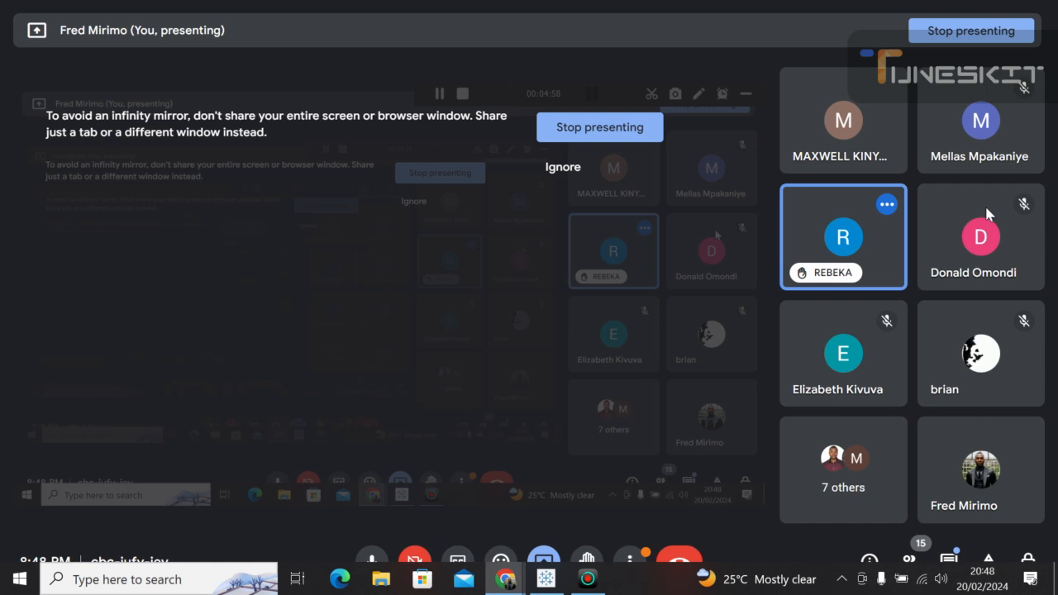
left_click(545, 579)
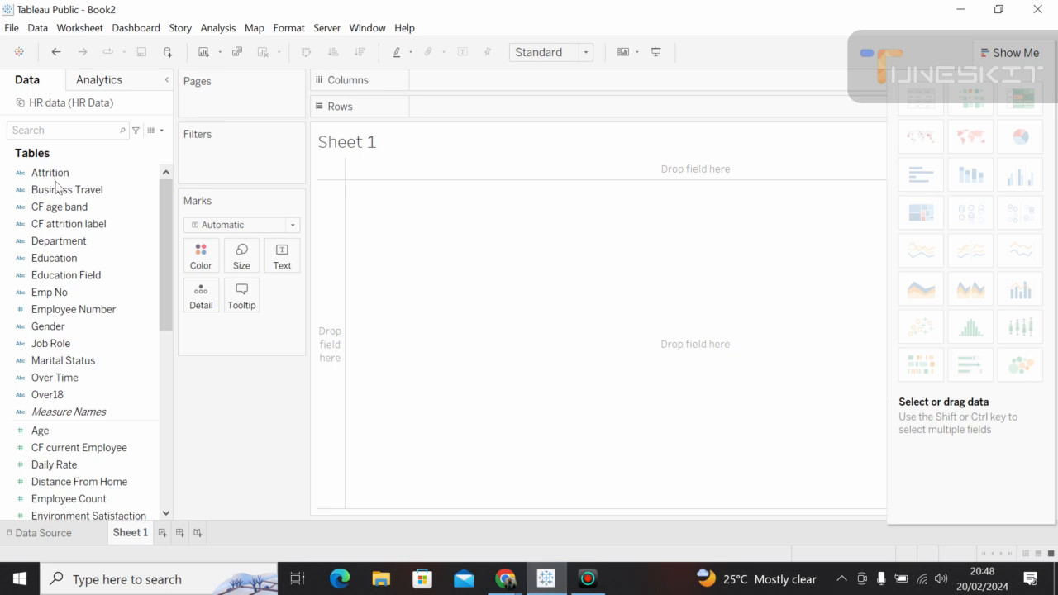
Select the Job Role field and show the analytics options available for Sheet 1.
left_click(51, 343)
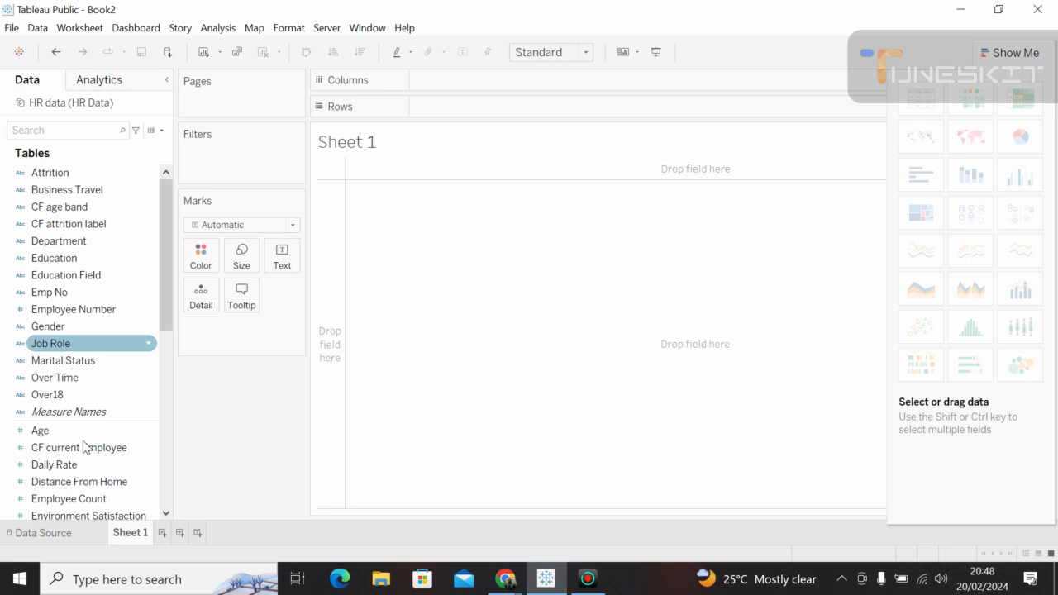
left_click(99, 79)
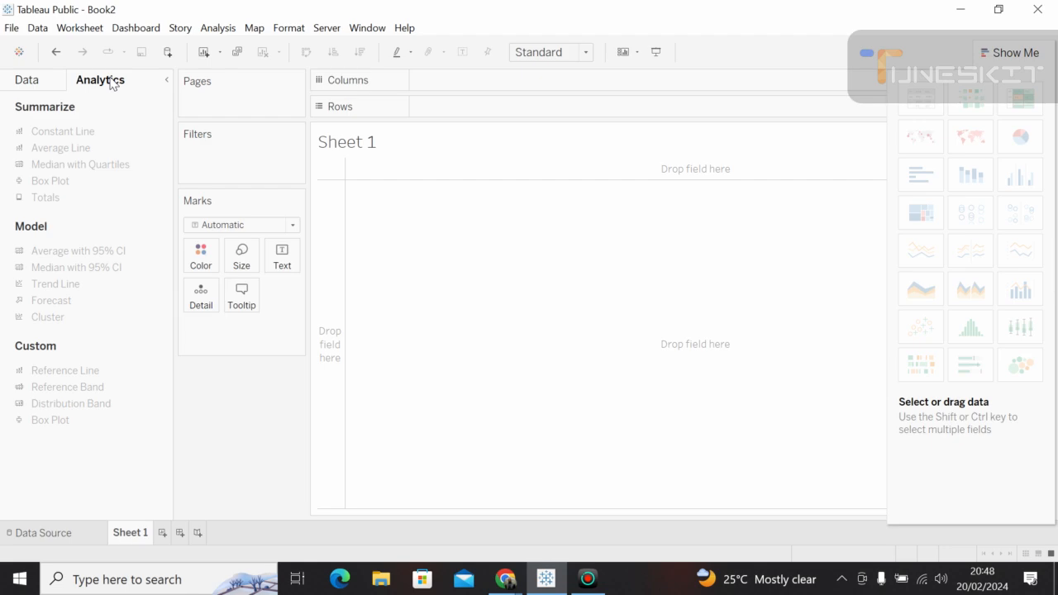
Show the data fields again and preview an empty calculated field editor, closing it without creating a field.
left_click(28, 79)
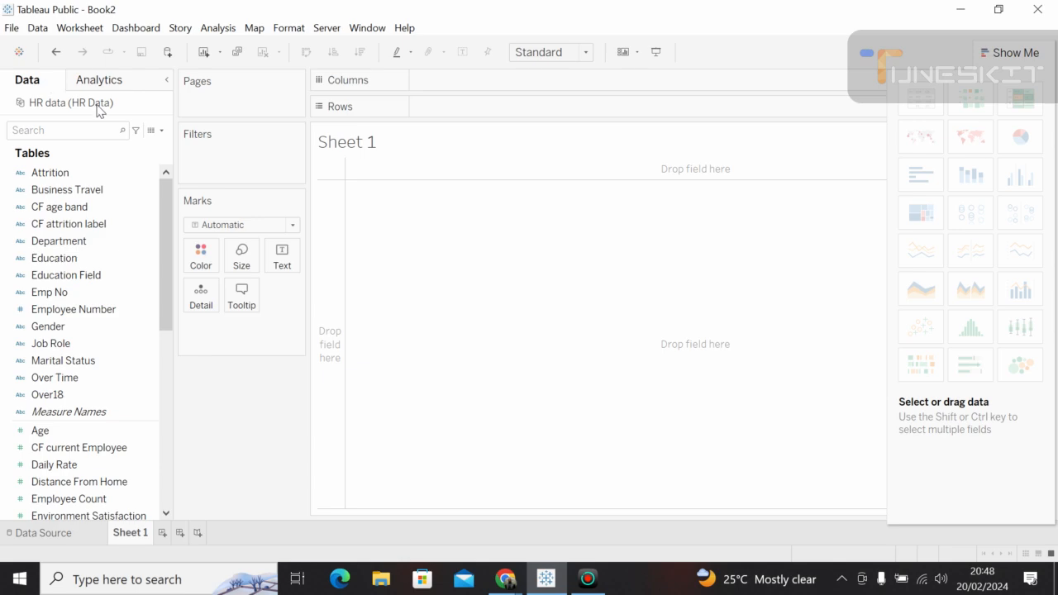
left_click(161, 131)
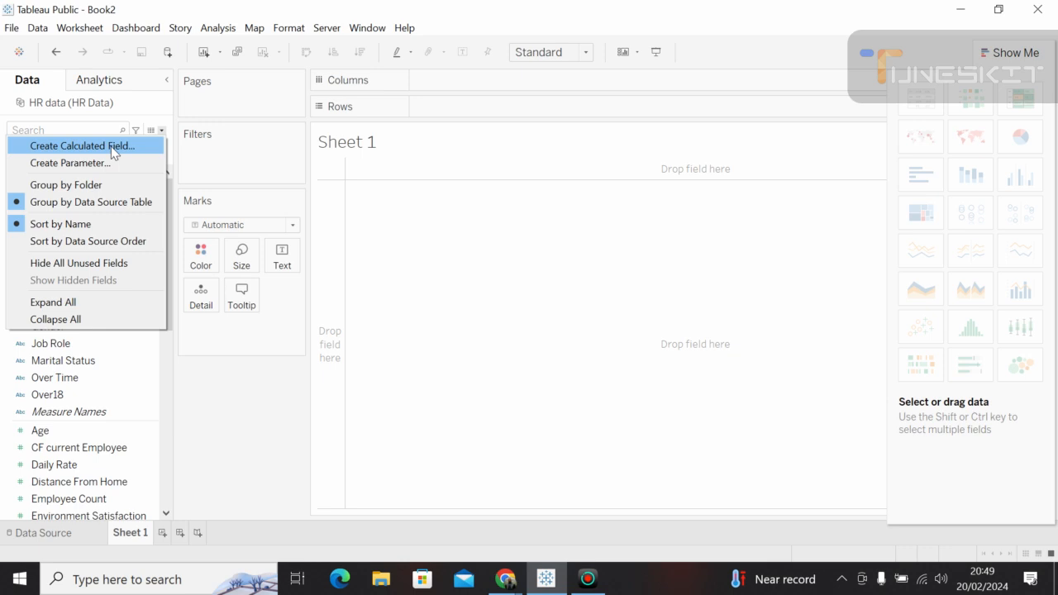
left_click(114, 149)
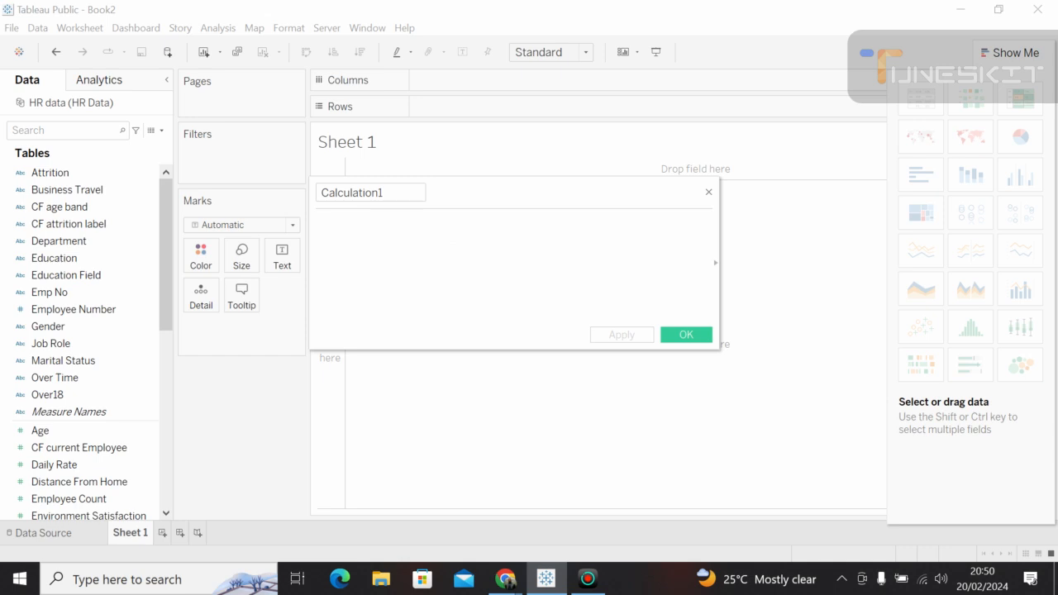
left_click(709, 194)
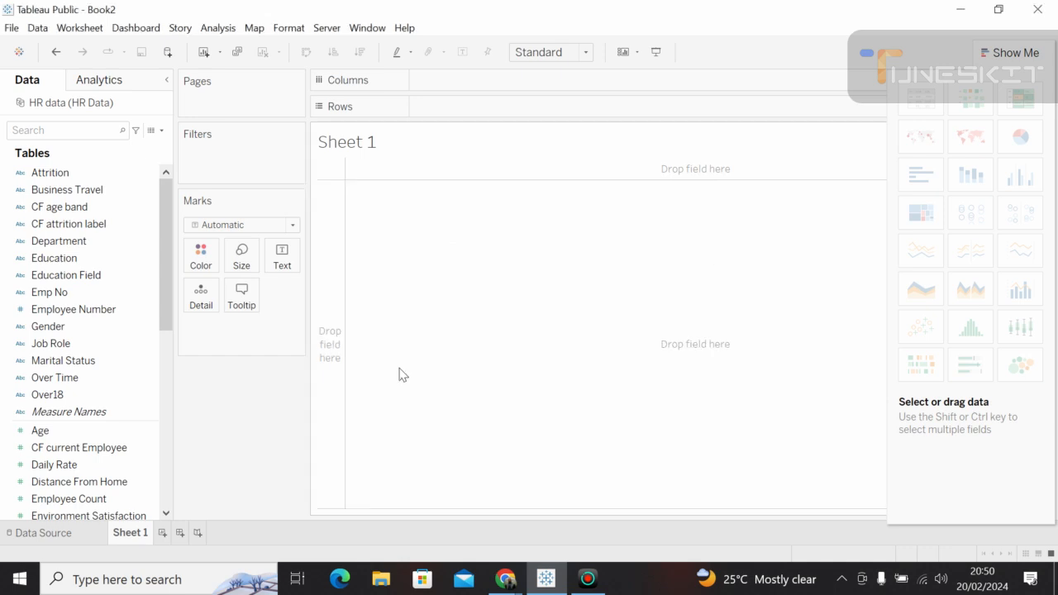
Open the HR data source, collapse the table details and examine the columns of the data preview.
left_click(43, 533)
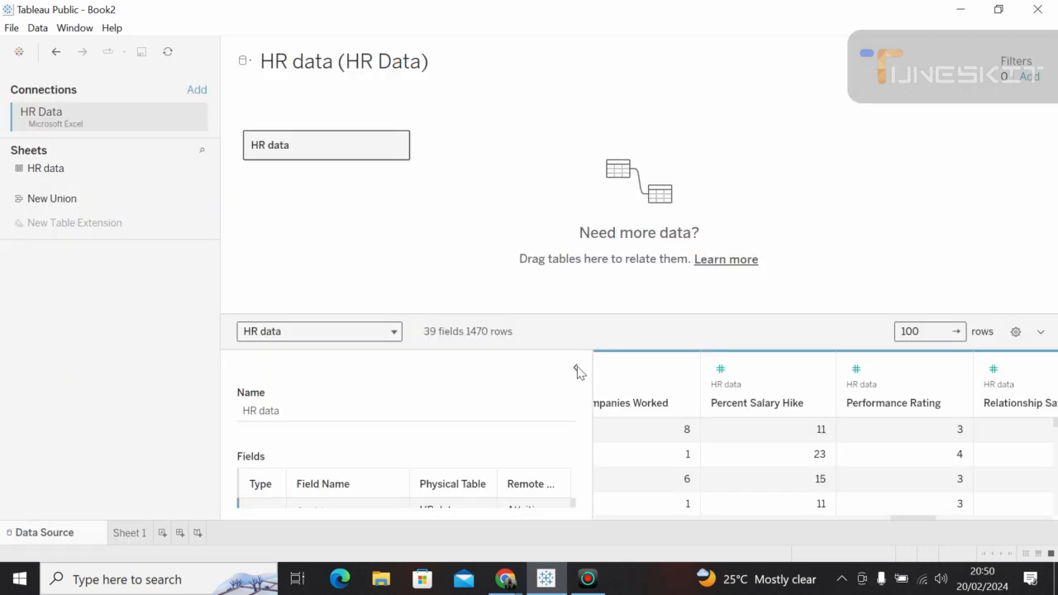
left_click(576, 369)
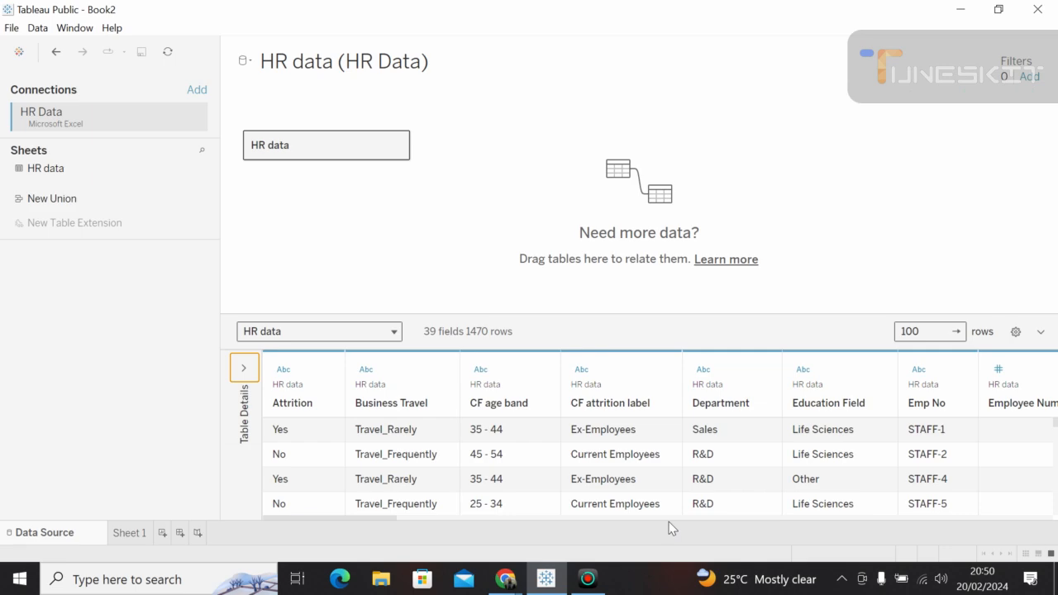
left_click(591, 519)
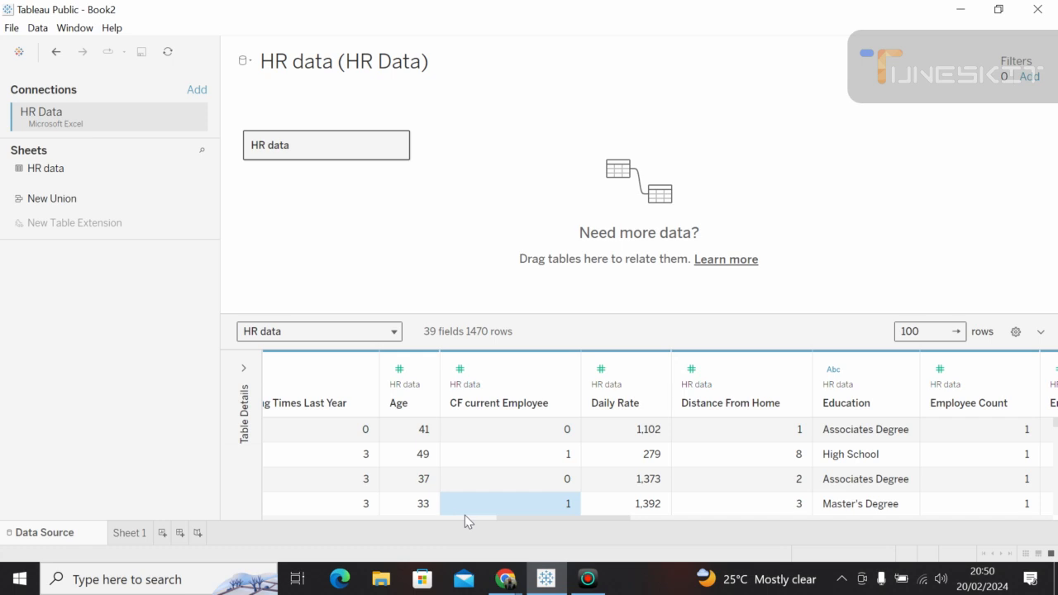
left_click_drag(560, 517, 355, 520)
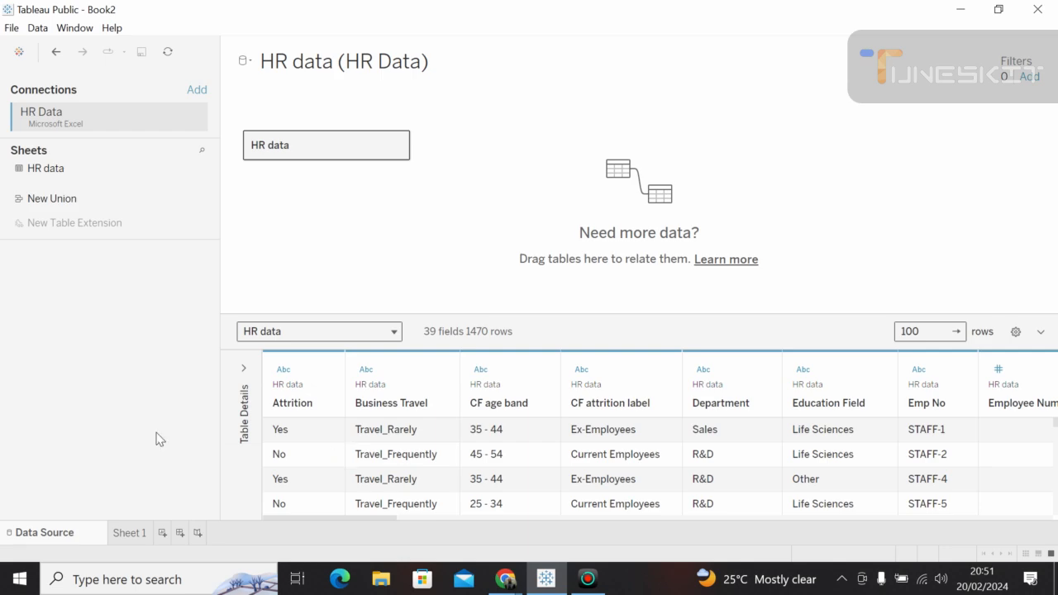
Return to Sheet 1, start a calculated field named No.Attritions and begin its formula with if.
left_click(129, 533)
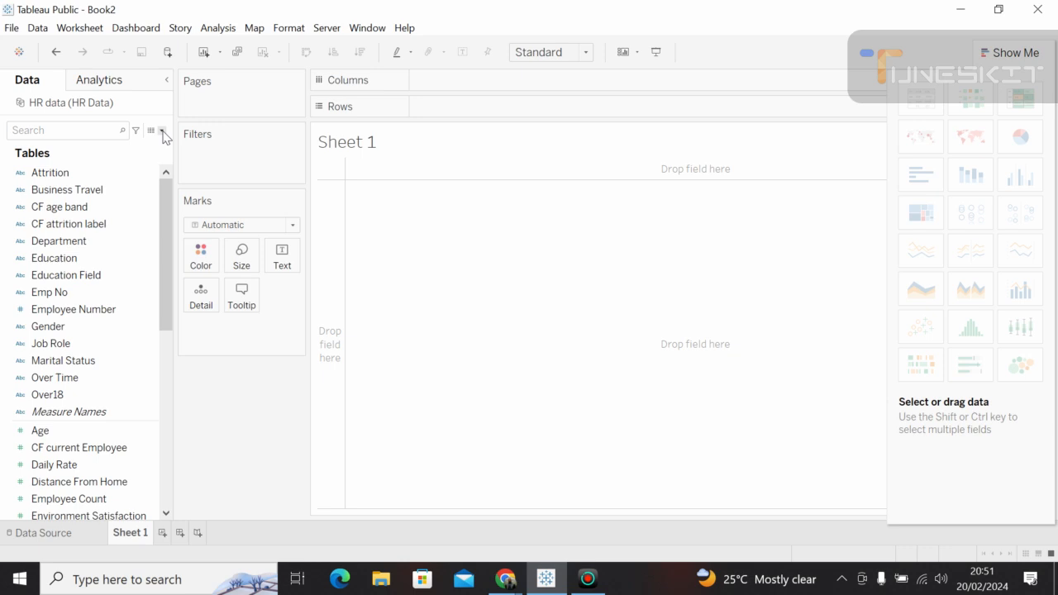
left_click(163, 132)
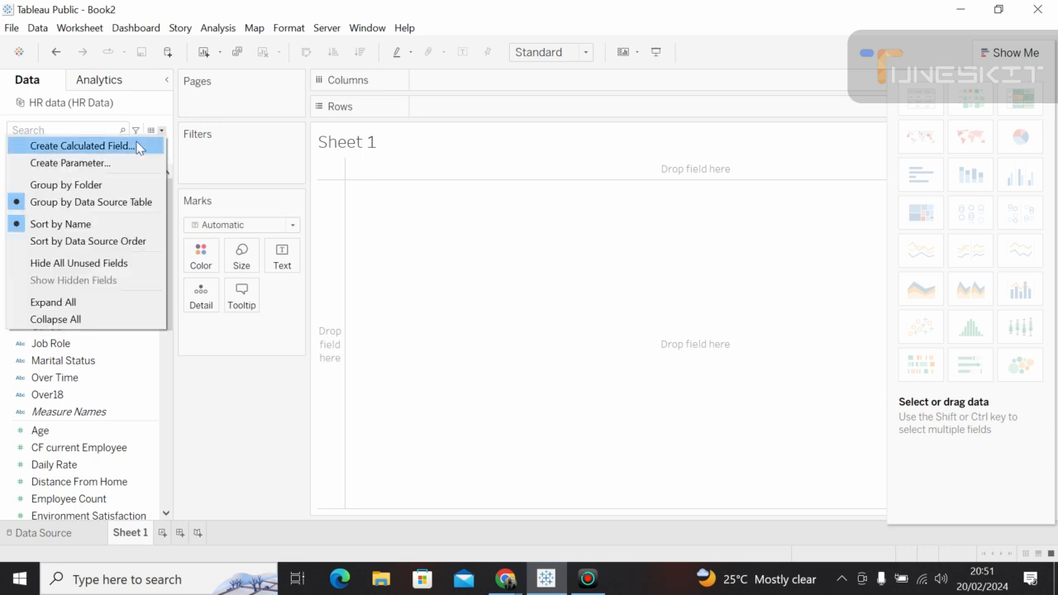
left_click(137, 147)
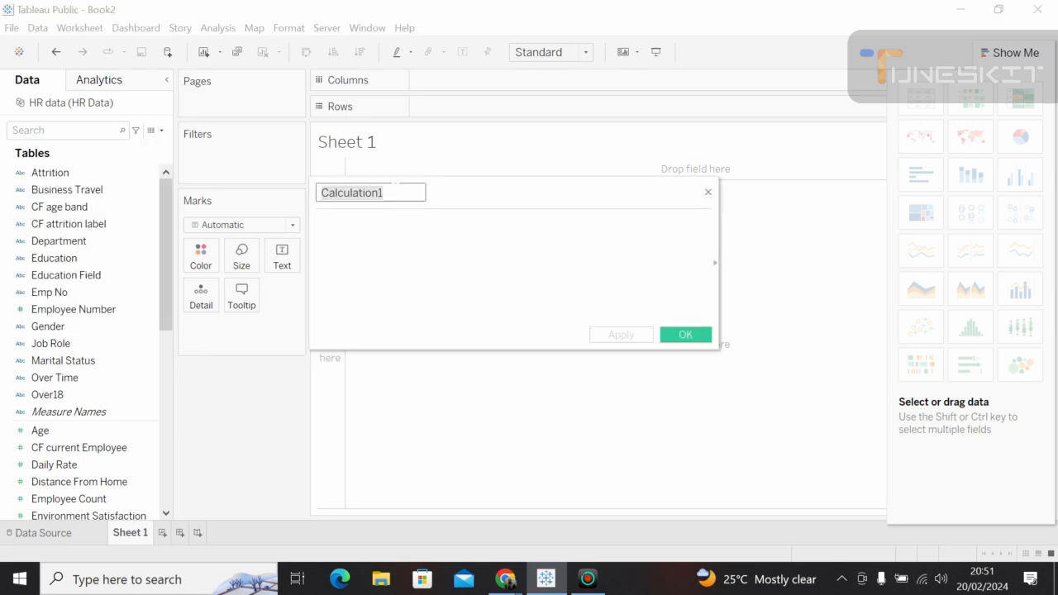
key("BackSpace")
key("BackSpace")
key("BackSpace")
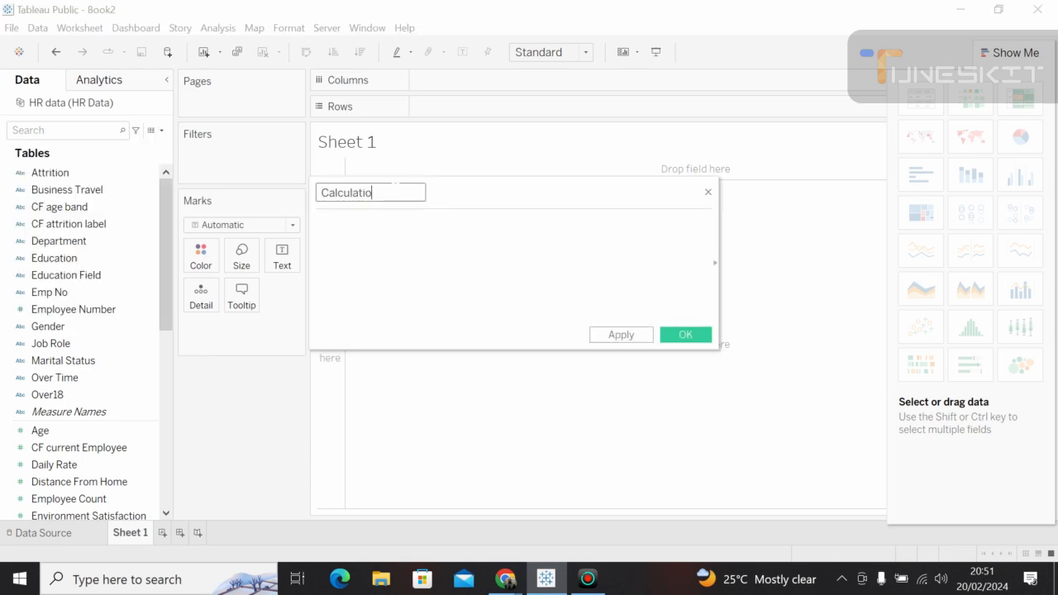
key("BackSpace")
key("BackSpace")
key("BackSpace")
key("BackSpace")
key("BackSpace")
key("BackSpace")
key("BackSpace")
key("BackSpace")
key("BackSpace")
type("N")
type("o")
type(".")
type("At")
type("tri")
type("ti")
type("ot")
key("BackSpace")
type("ns")
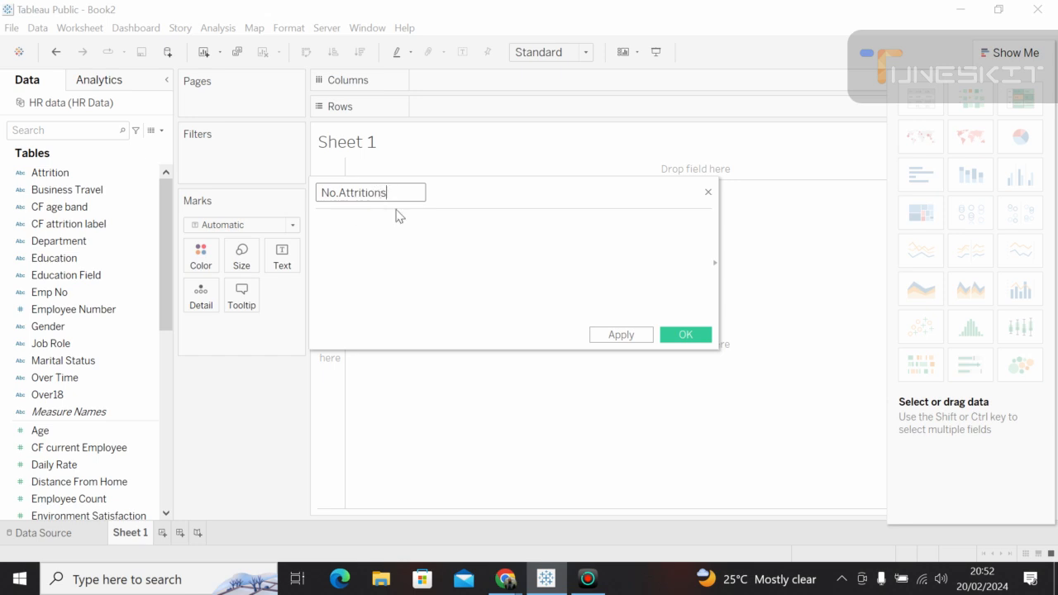
key("Tab")
type("if")
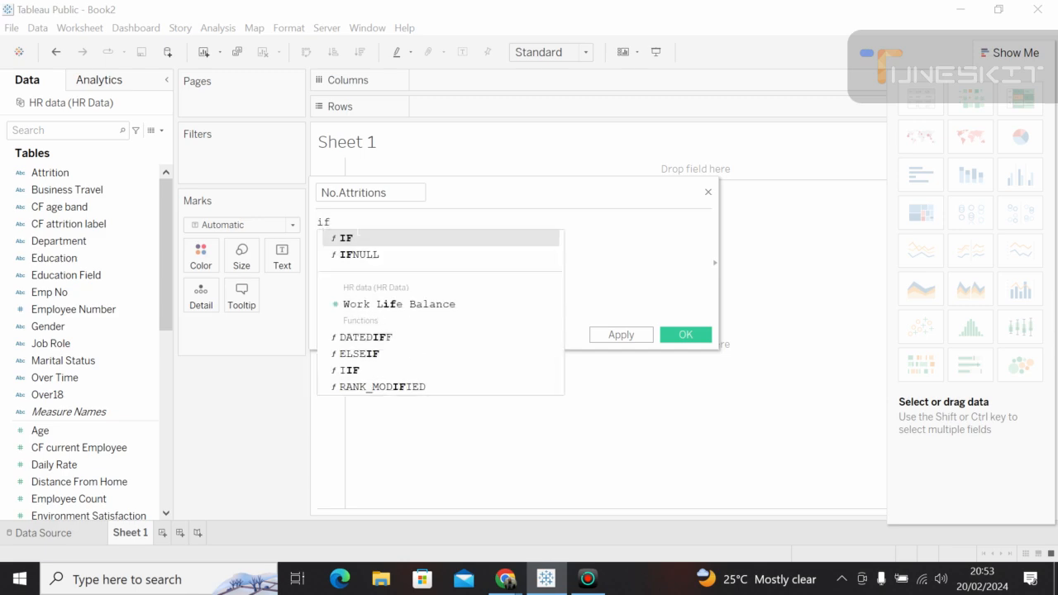
Switch to the Google Meet call, admit the participant waiting to join and return to Tableau.
left_click(512, 580)
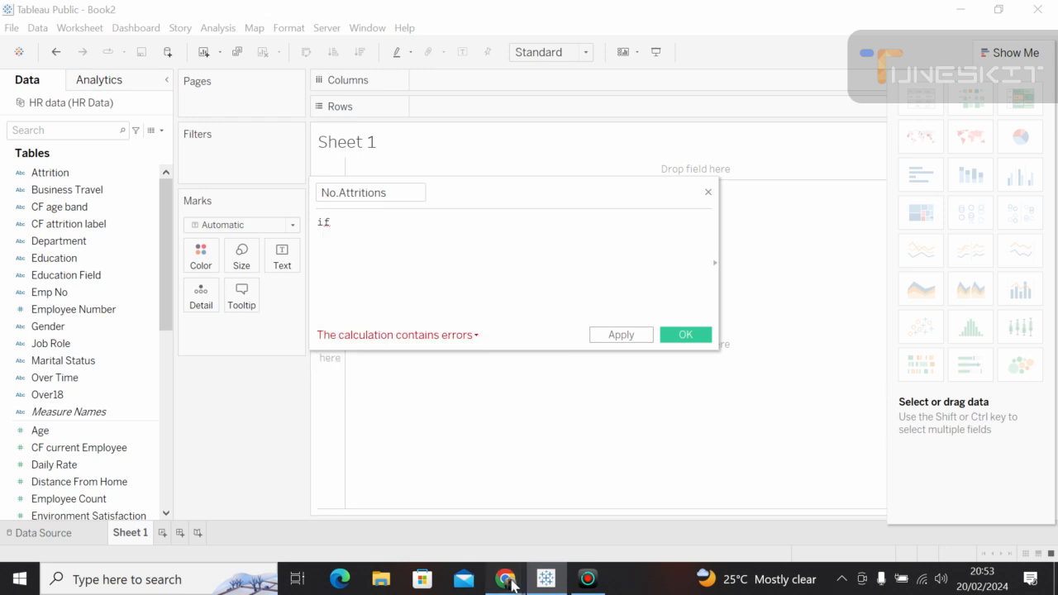
left_click(458, 495)
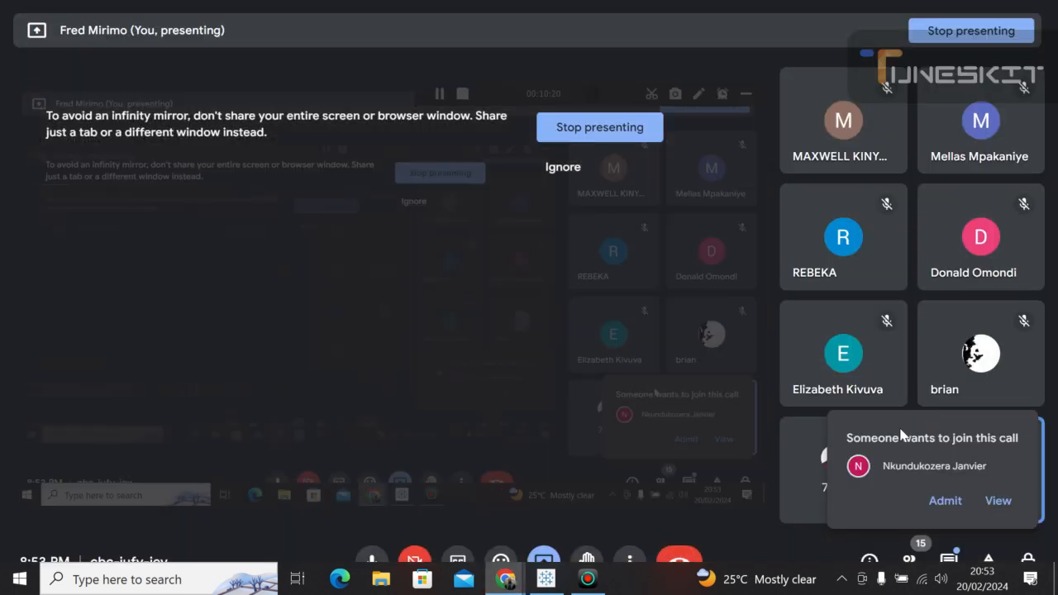
left_click(944, 500)
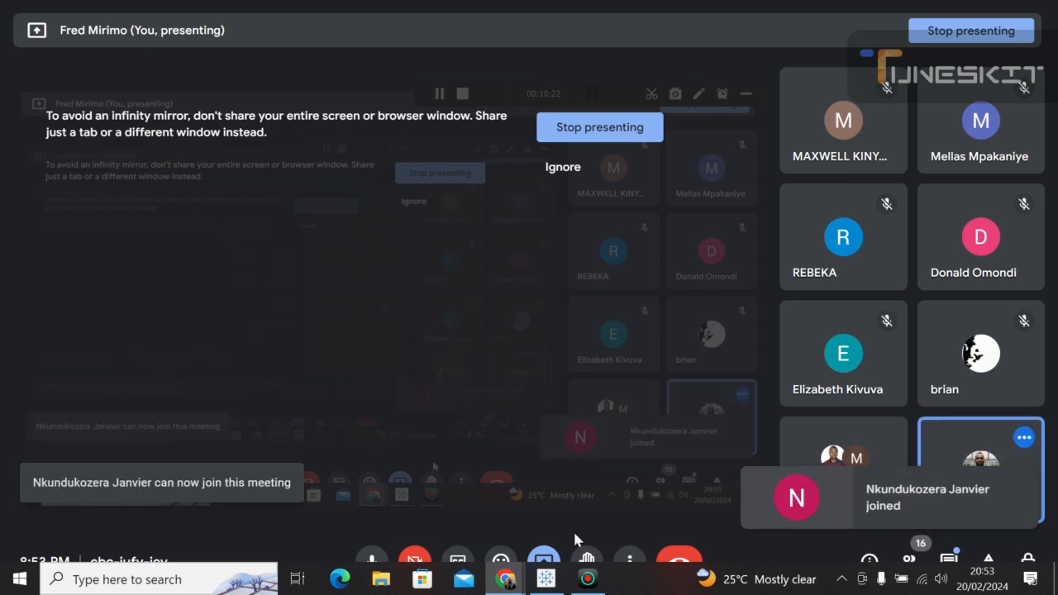
left_click(542, 581)
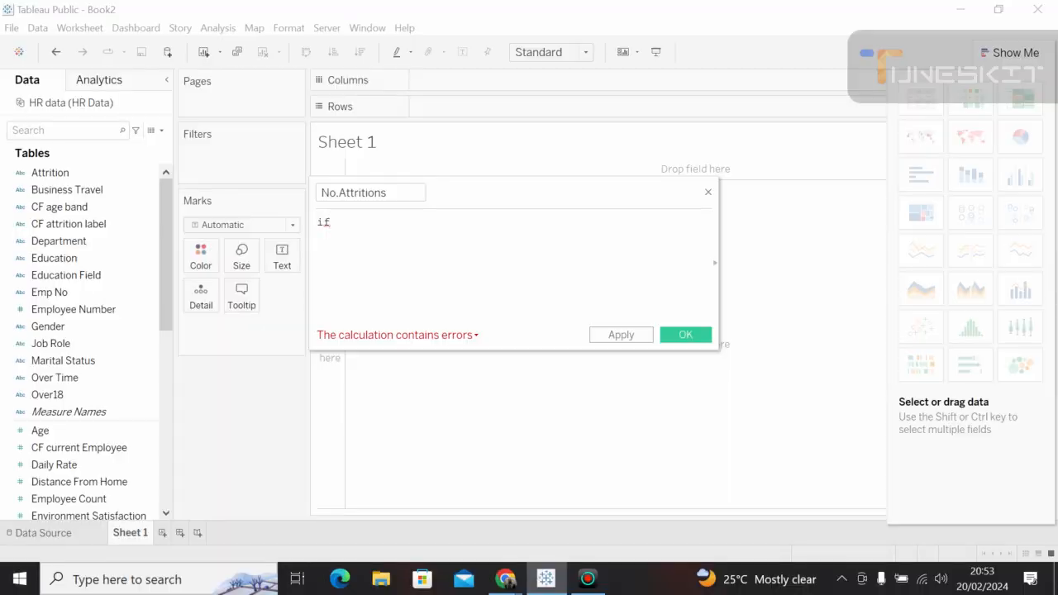
Write the first part of the No.Attritions formula as IF [Attrition]="Yes" THEN 1.
key("BackSpace")
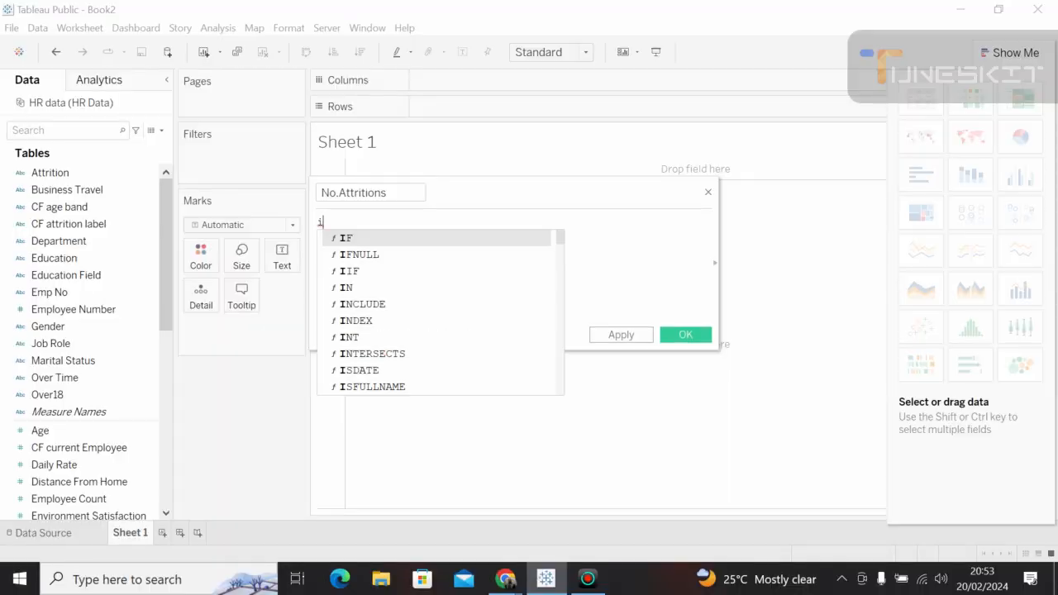
left_click(351, 239)
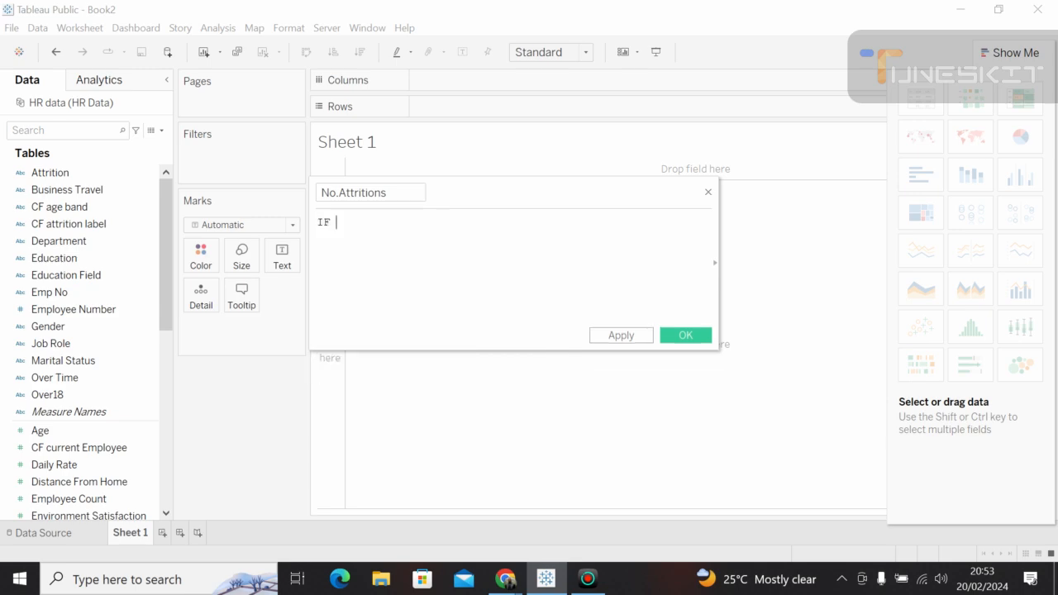
key("BackSpace")
type("a")
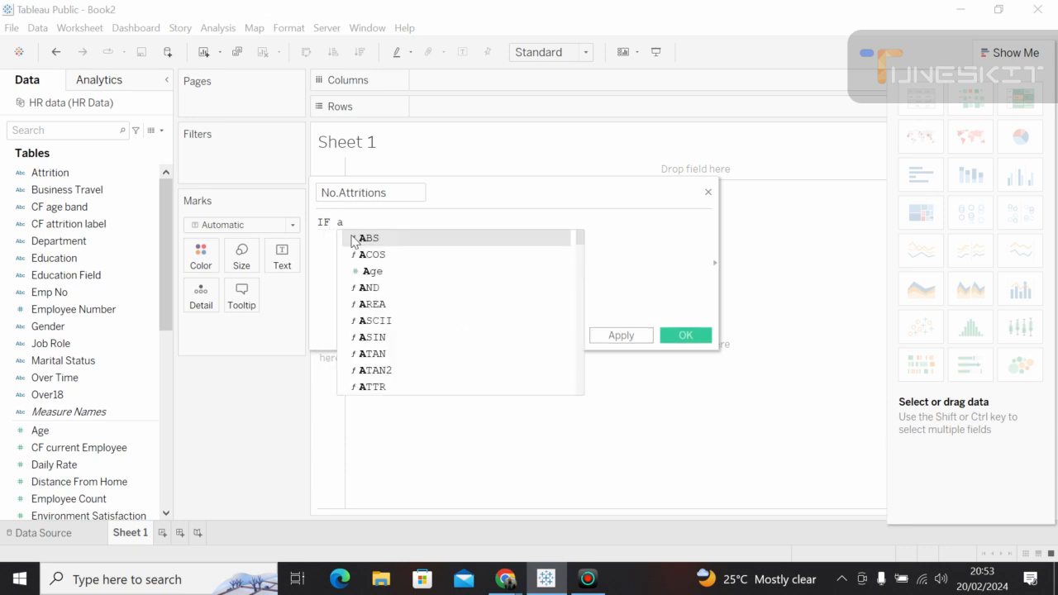
type("tt")
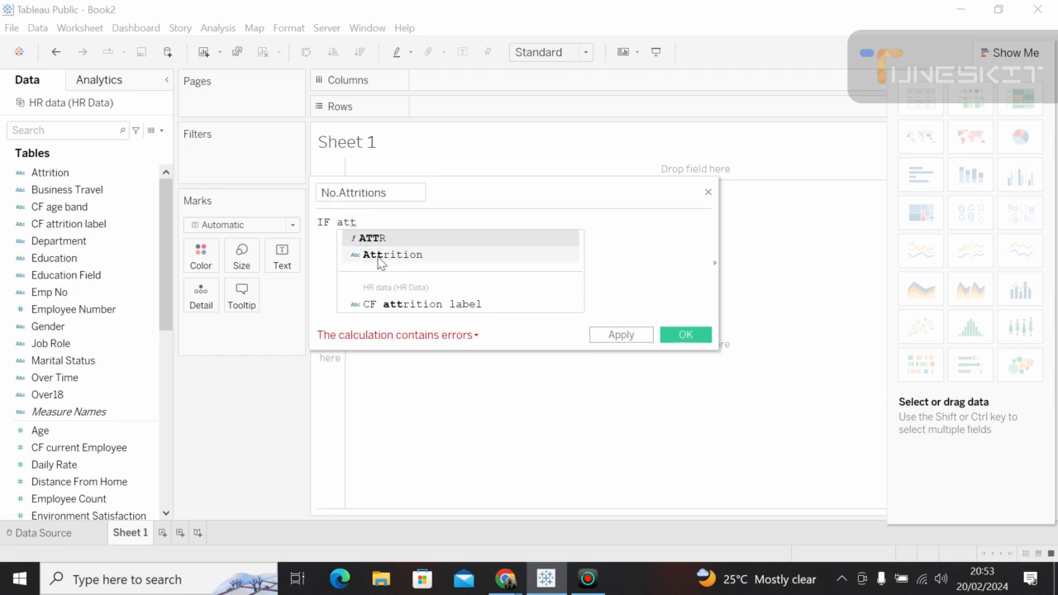
left_click(380, 255)
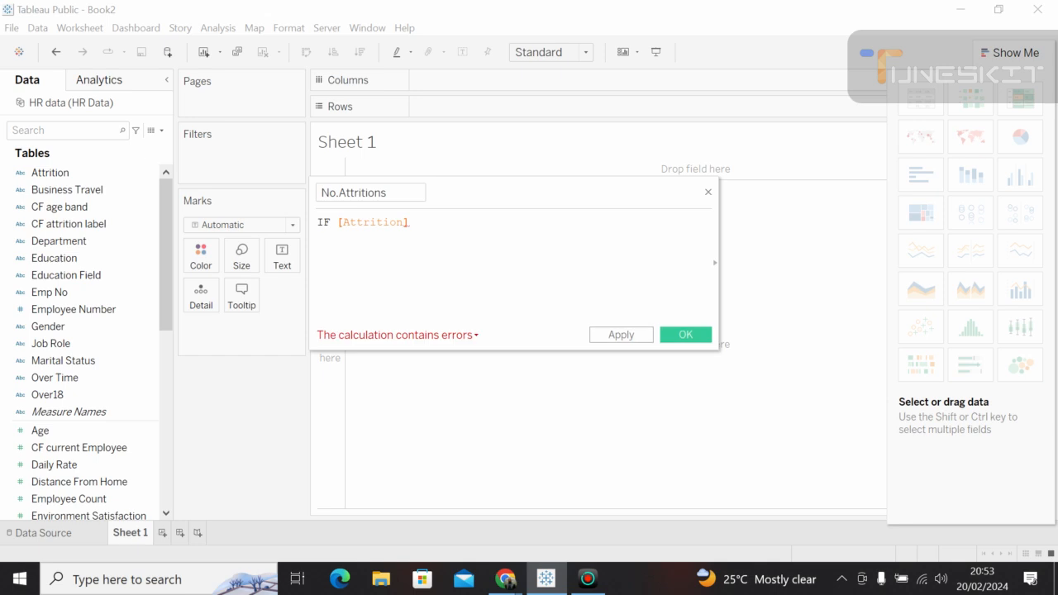
type("=\"")
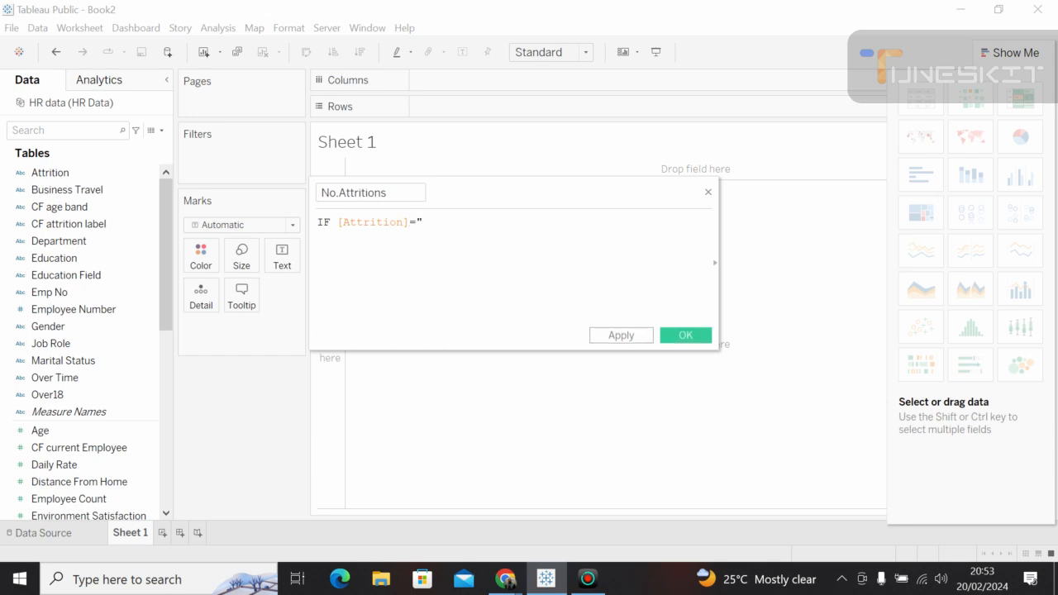
type("Yes\" the")
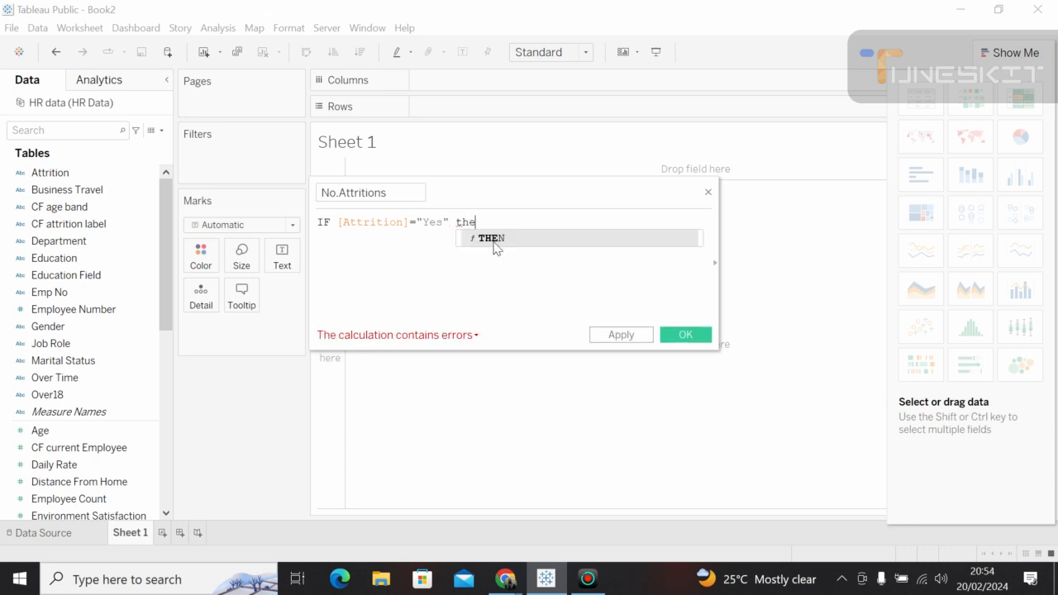
key("Return")
type("1")
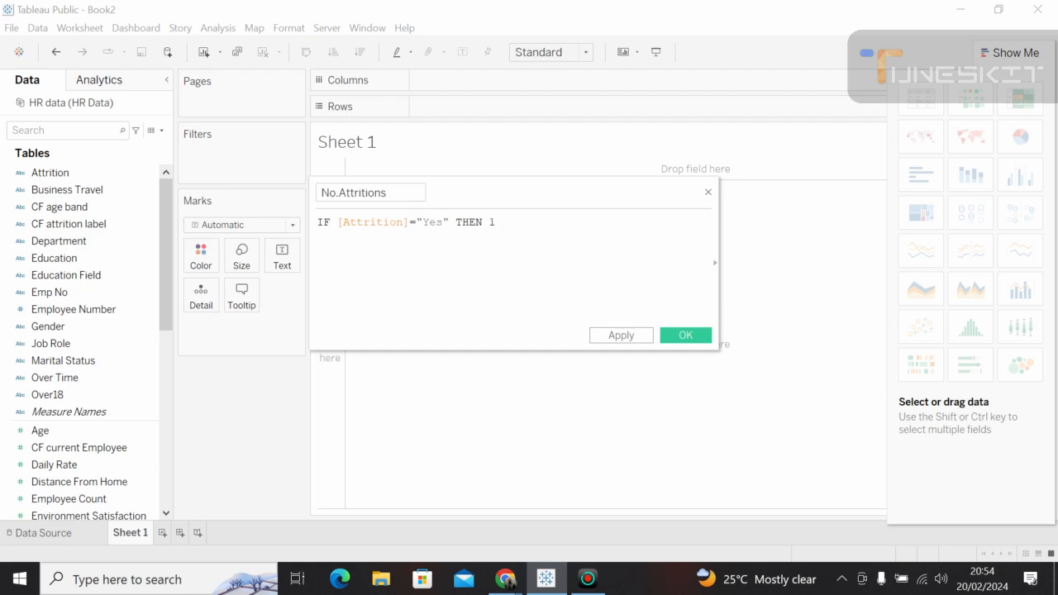
Complete the No.Attritions formula with ELSE 0 END and apply the calculation.
type(" e")
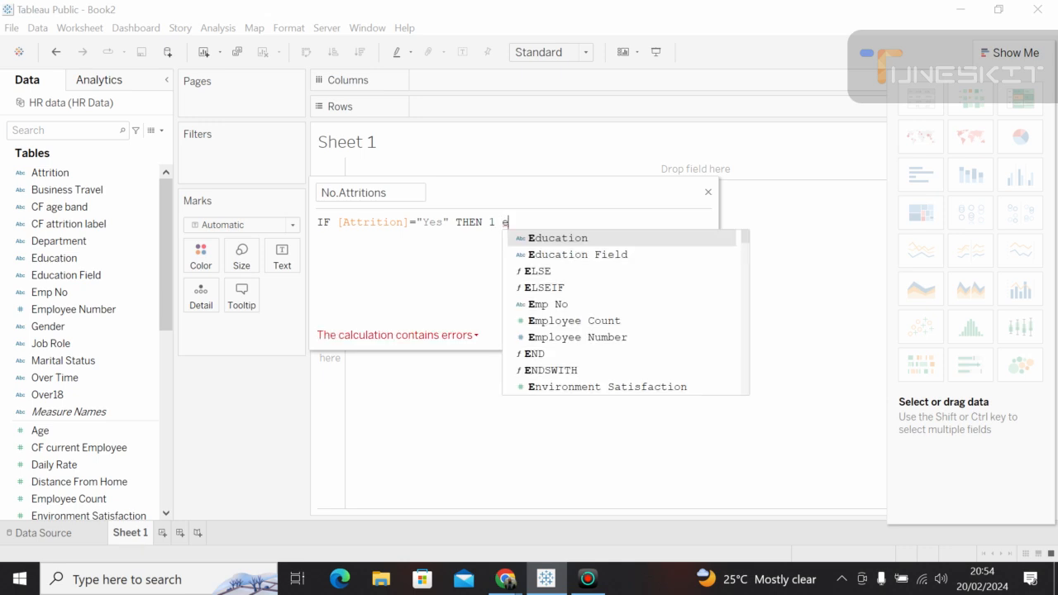
type("la")
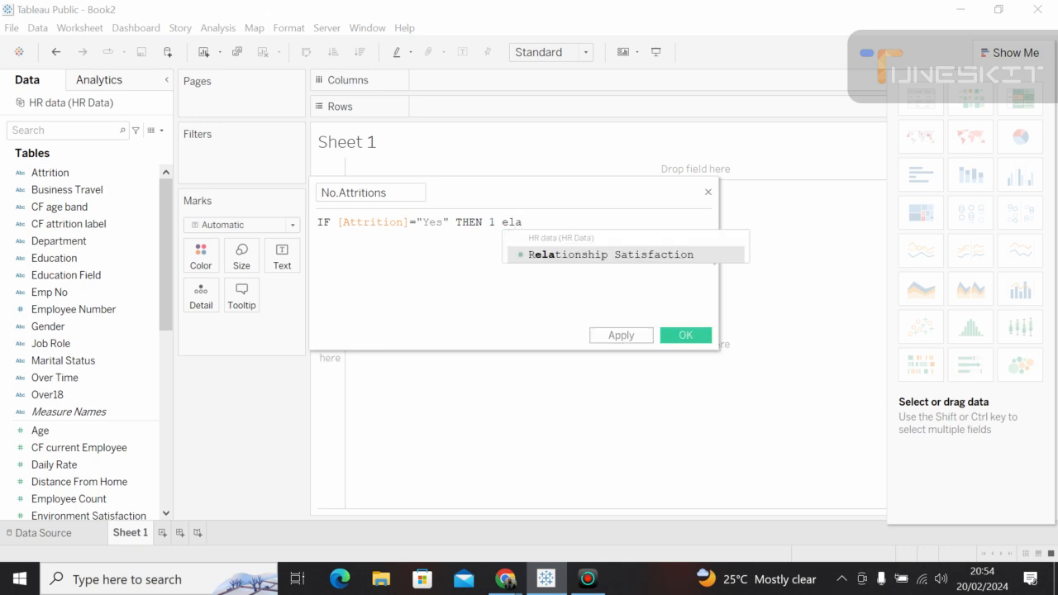
key("BackSpace")
type("se")
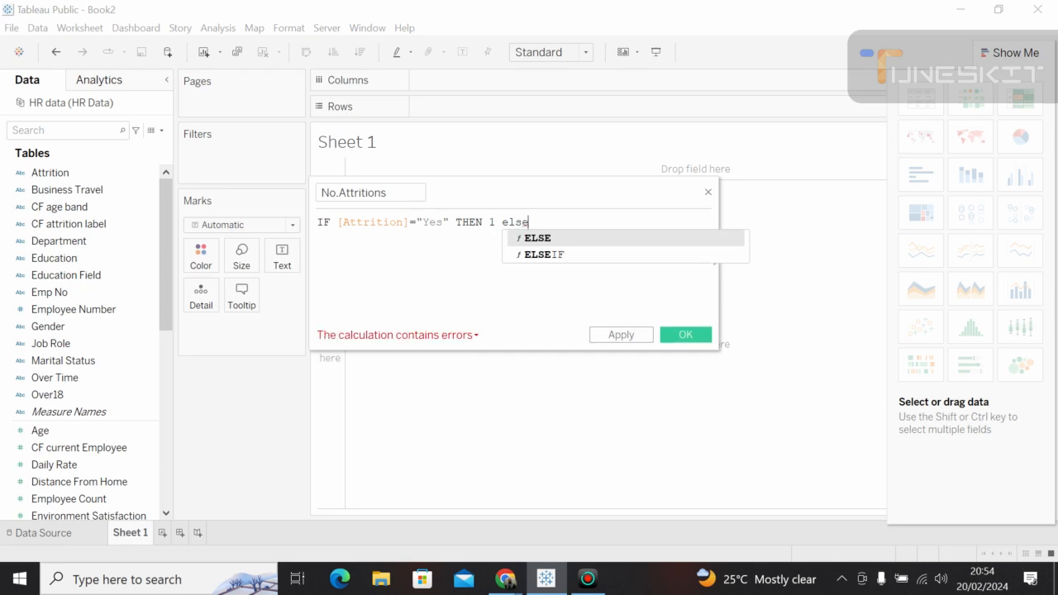
left_click(543, 237)
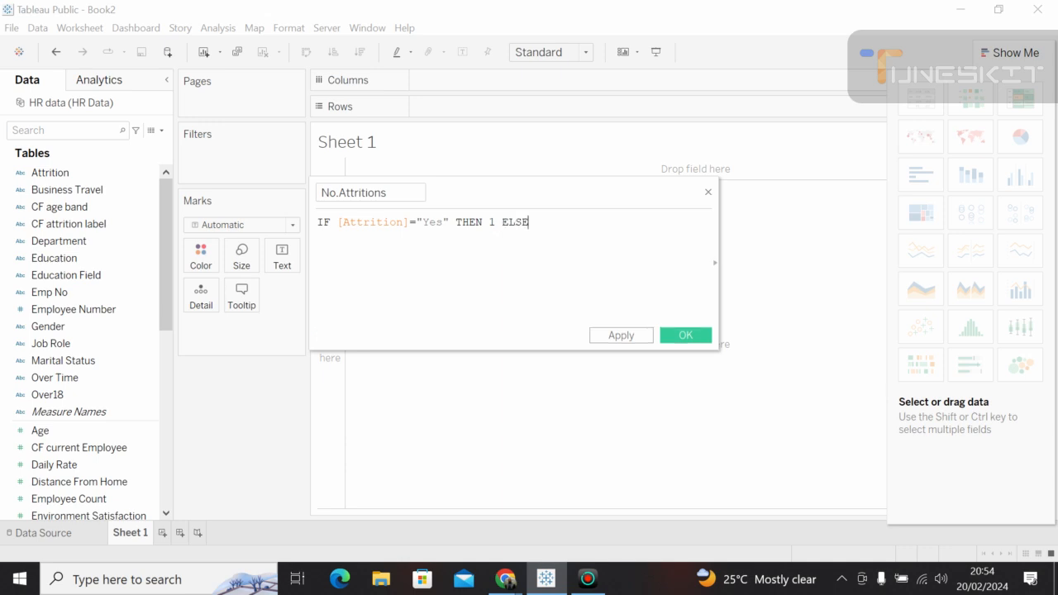
type("0")
type(" e")
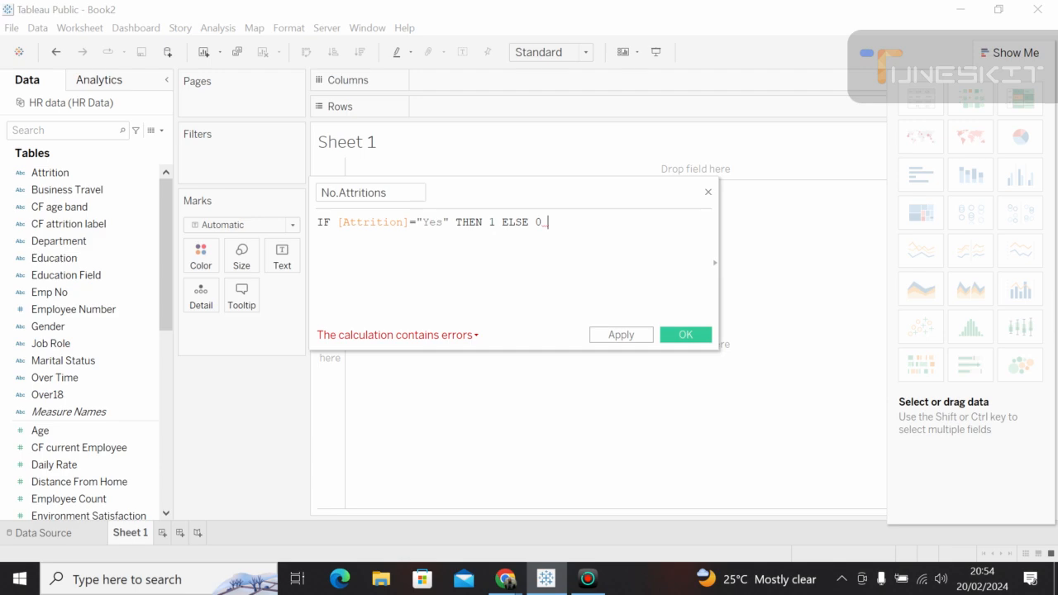
type("n")
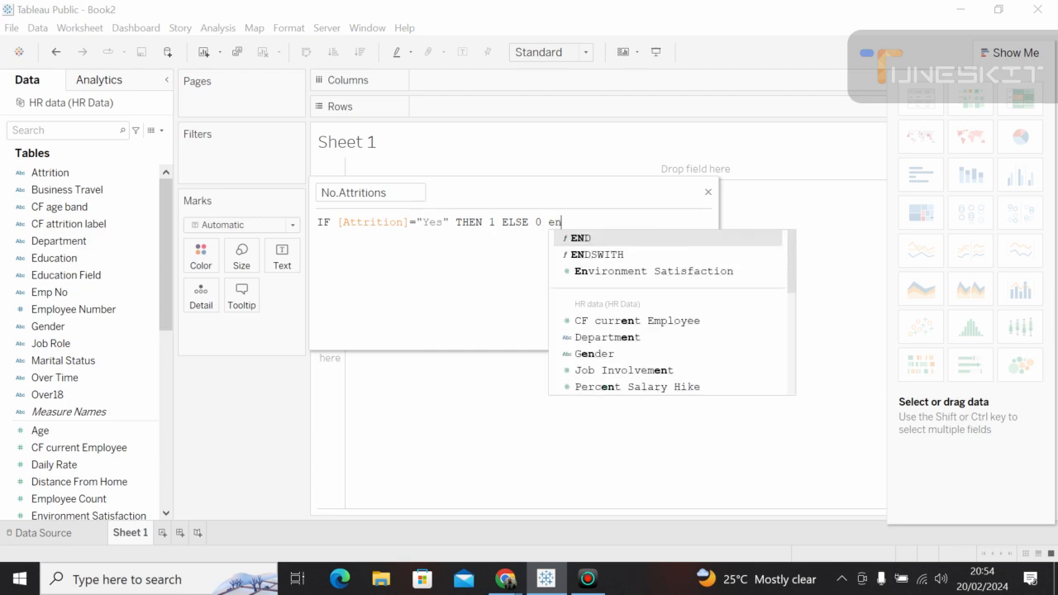
type("d")
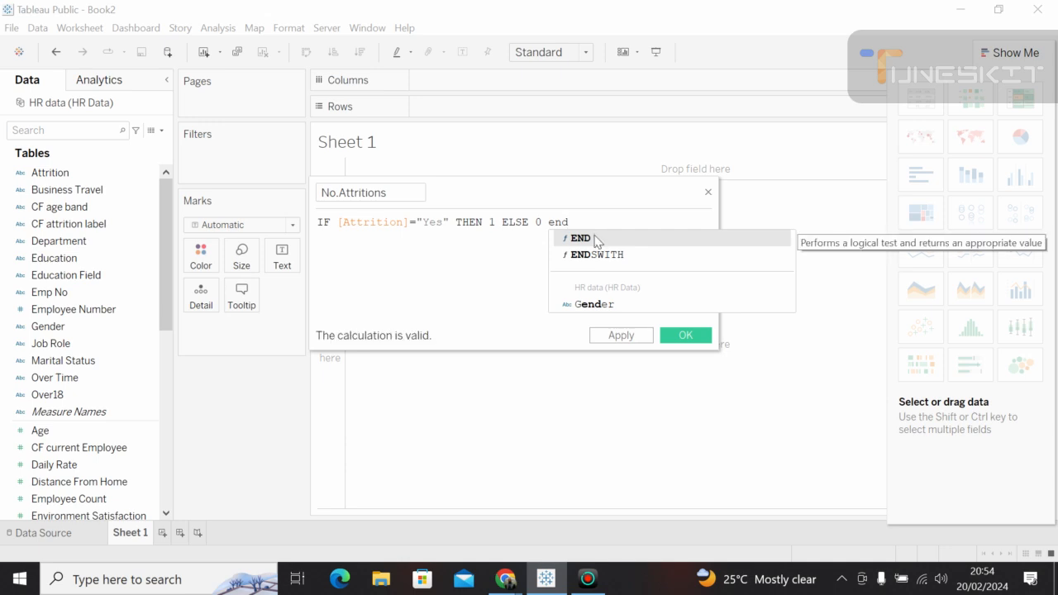
key("Return")
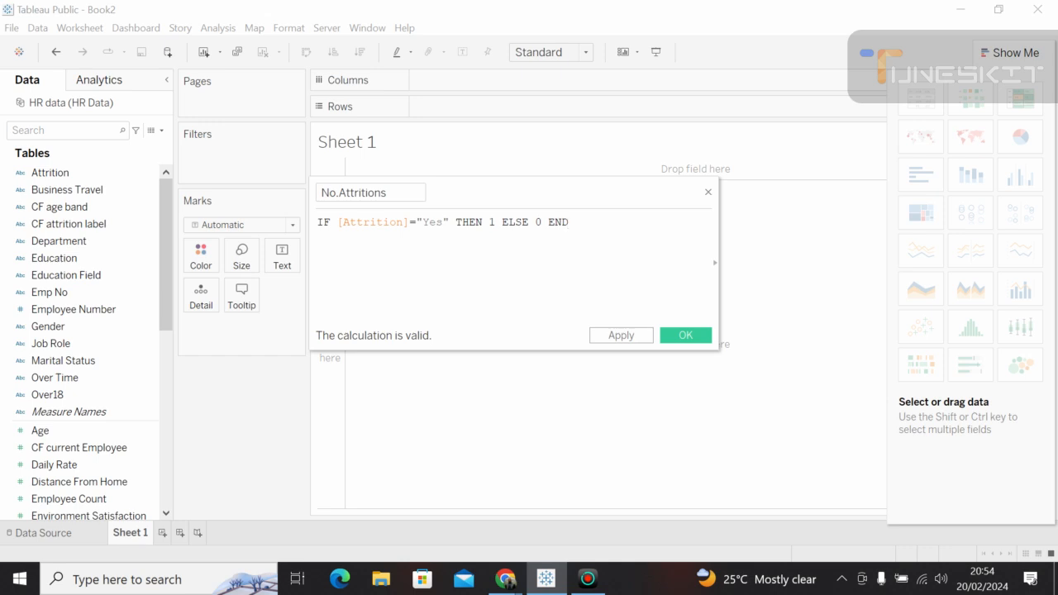
left_click(621, 335)
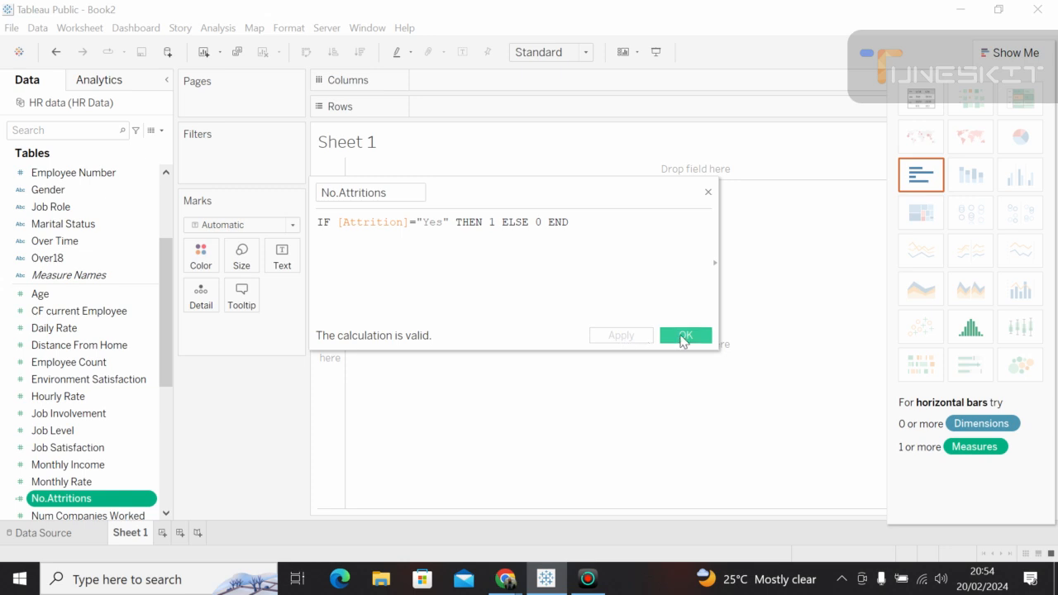
Close the No.Attritions calculation and locate the new field among the measures.
left_click(685, 336)
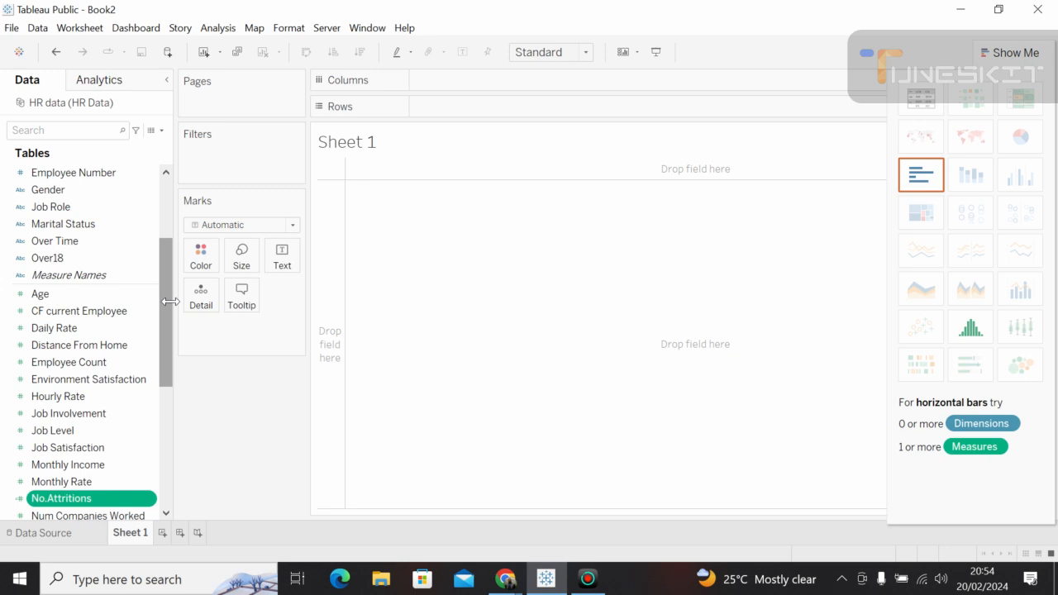
left_click_drag(170, 337, 165, 366)
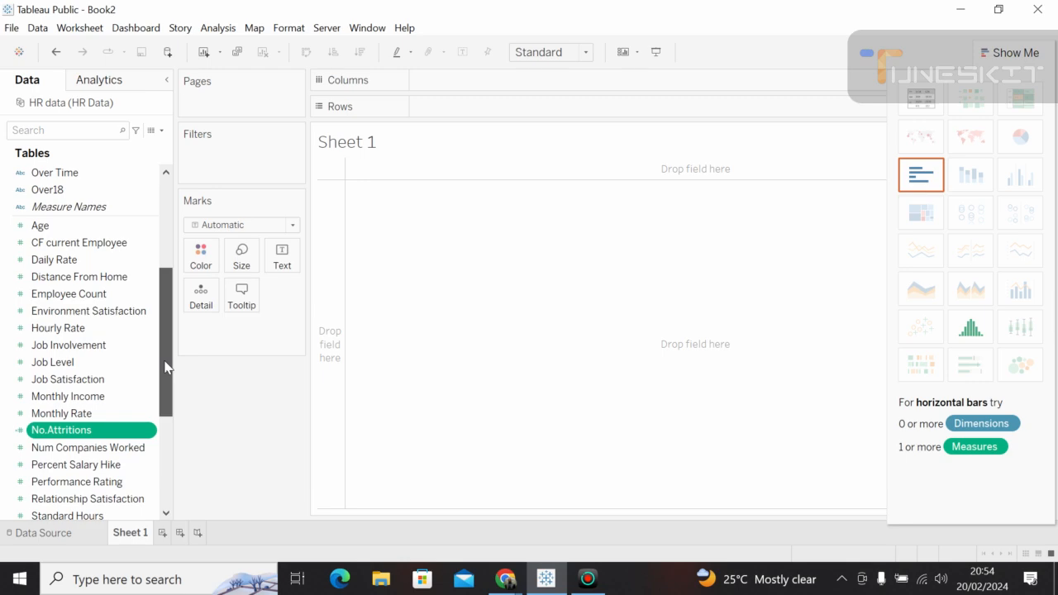
left_click_drag(164, 367, 165, 397)
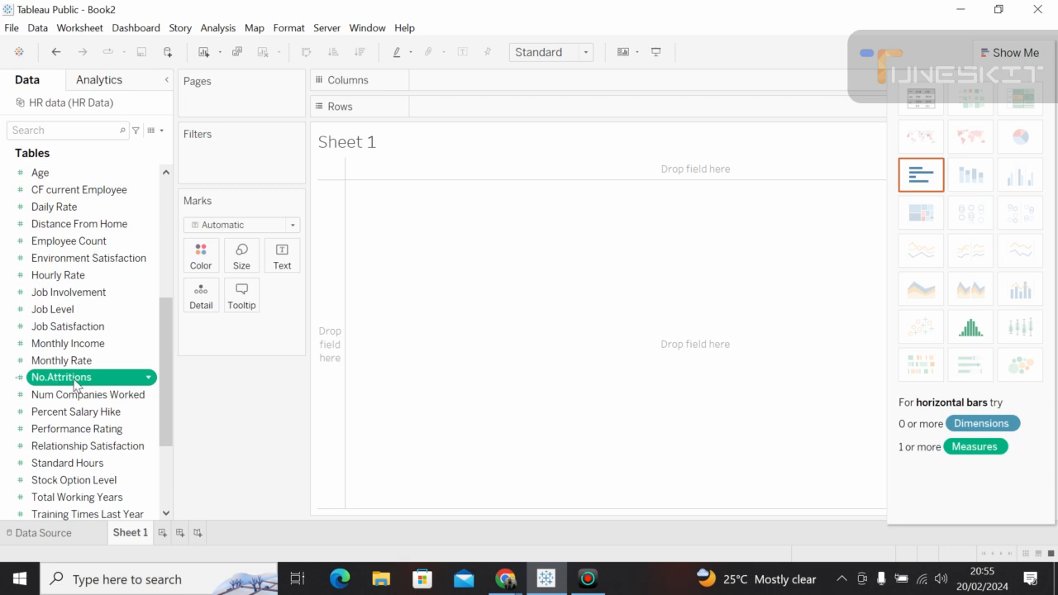
Reopen the No.Attritions calculation to review its formula, and close it without changes.
left_click(122, 378)
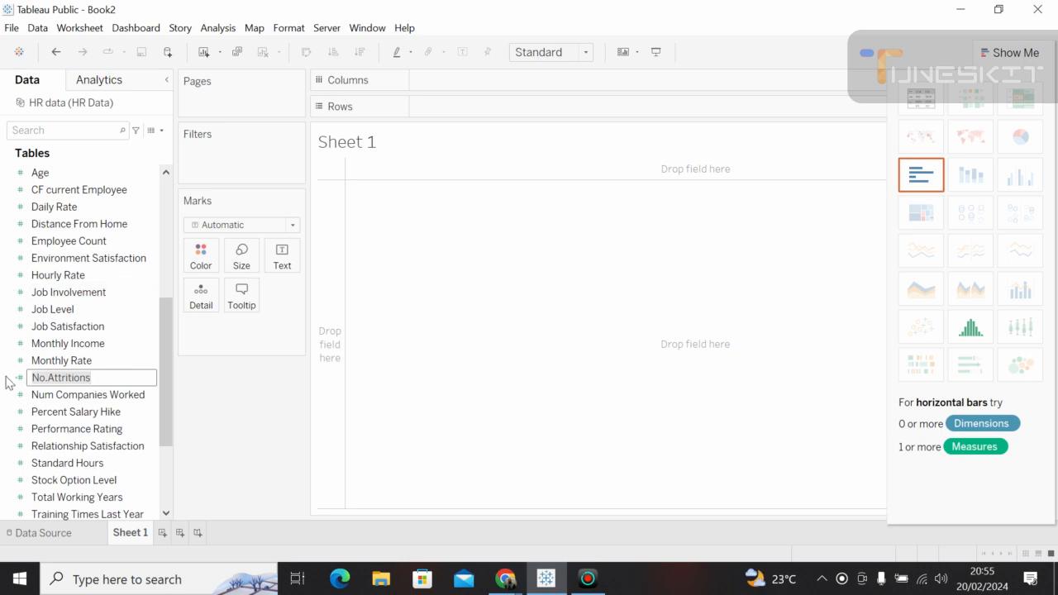
key("Return")
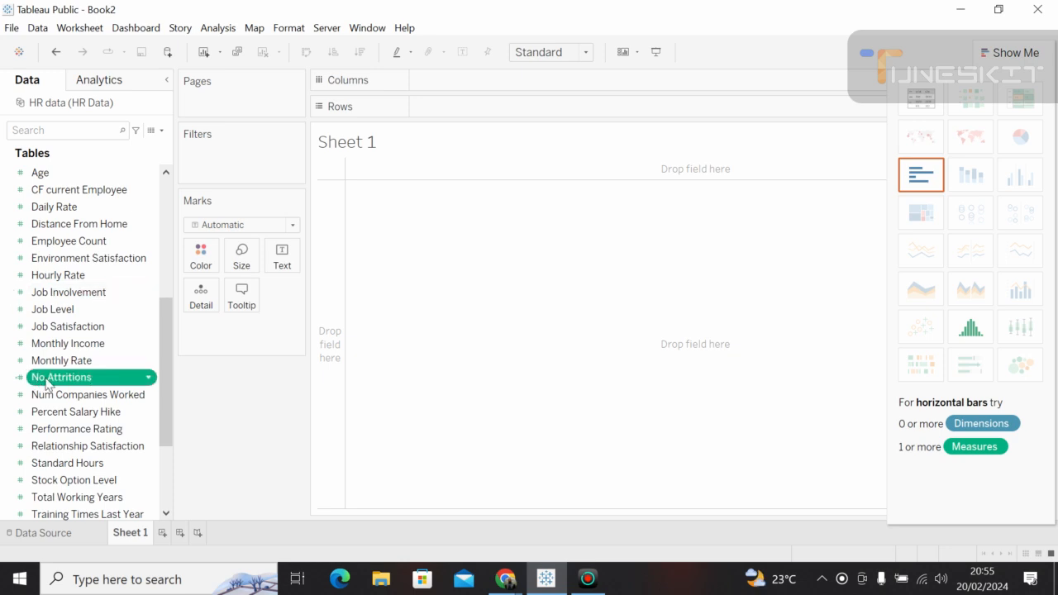
left_click(46, 381)
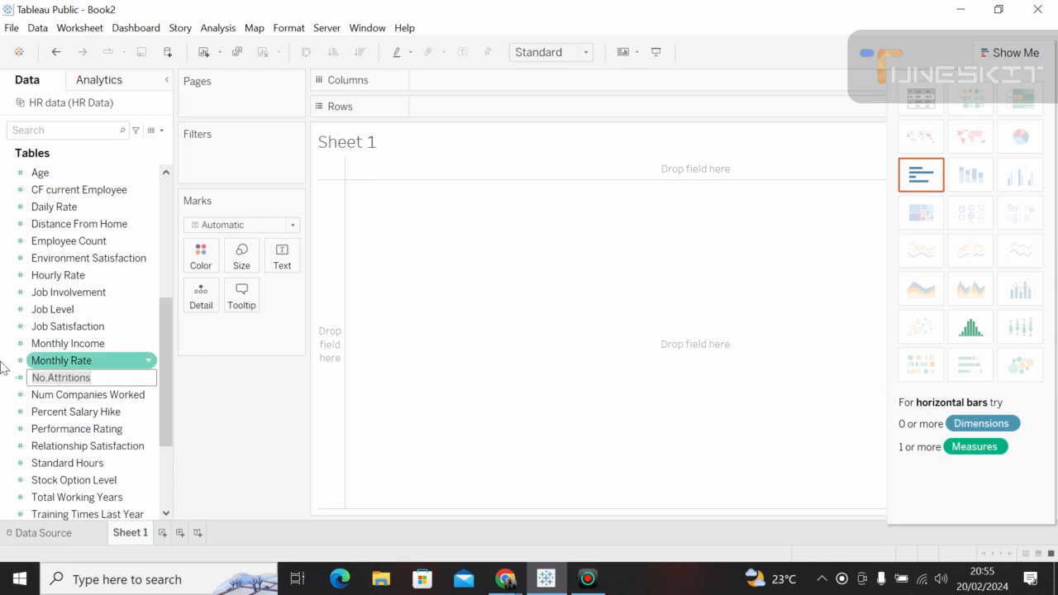
key("Return")
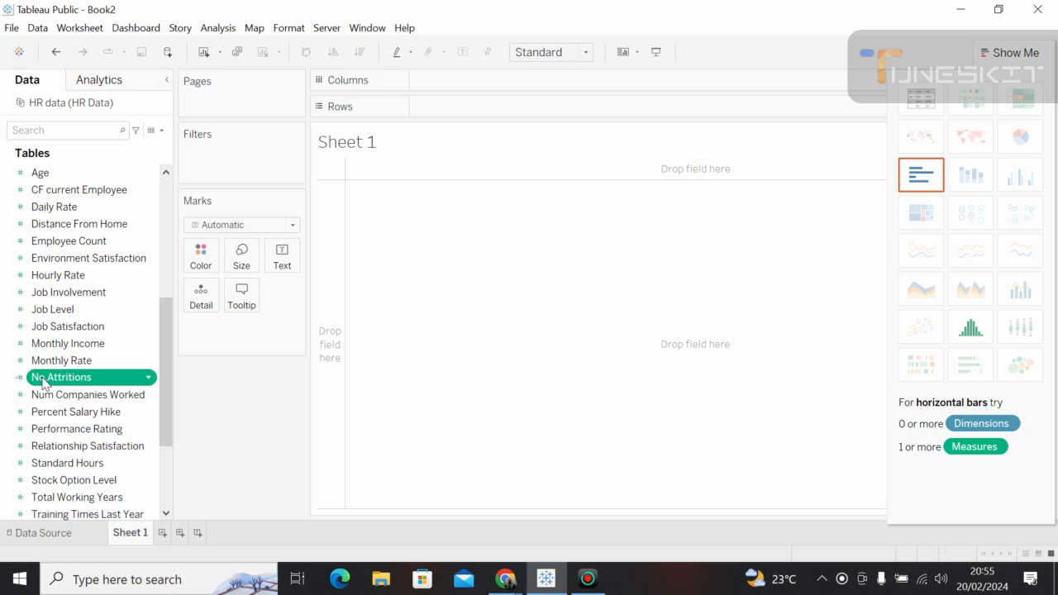
right_click(44, 383)
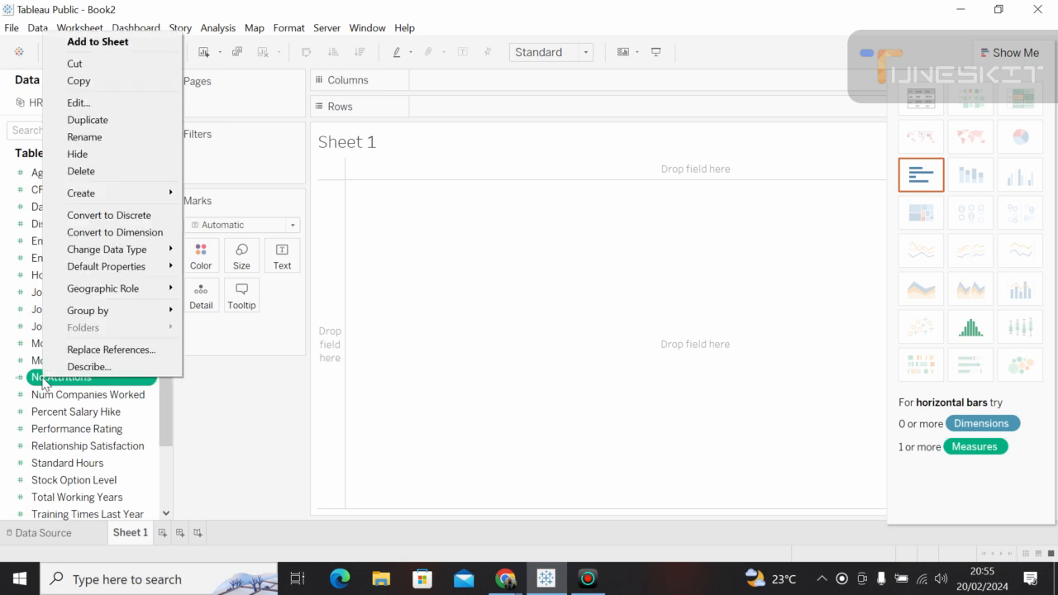
left_click(79, 103)
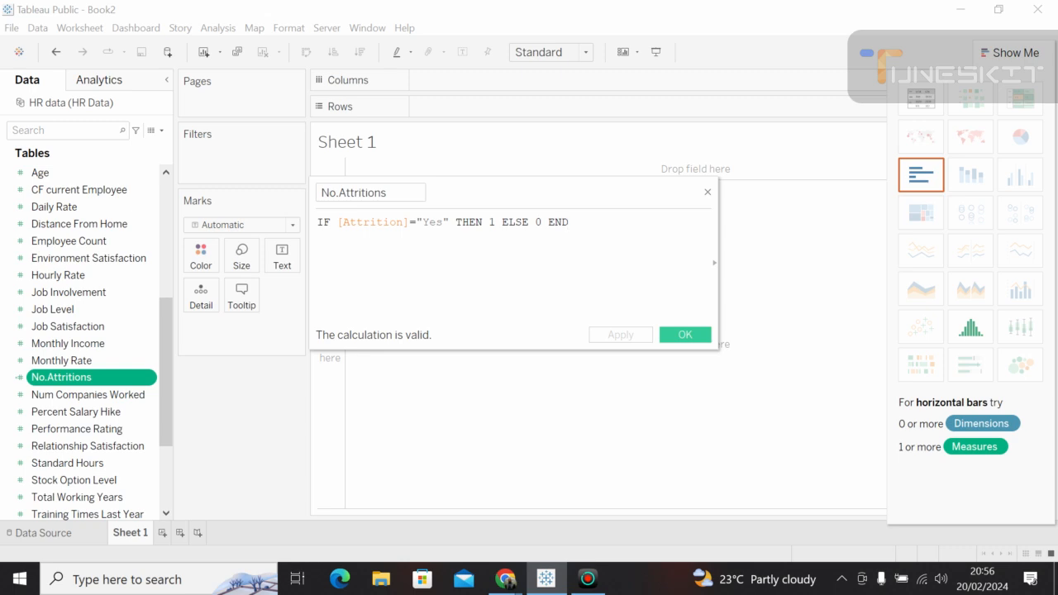
left_click(685, 337)
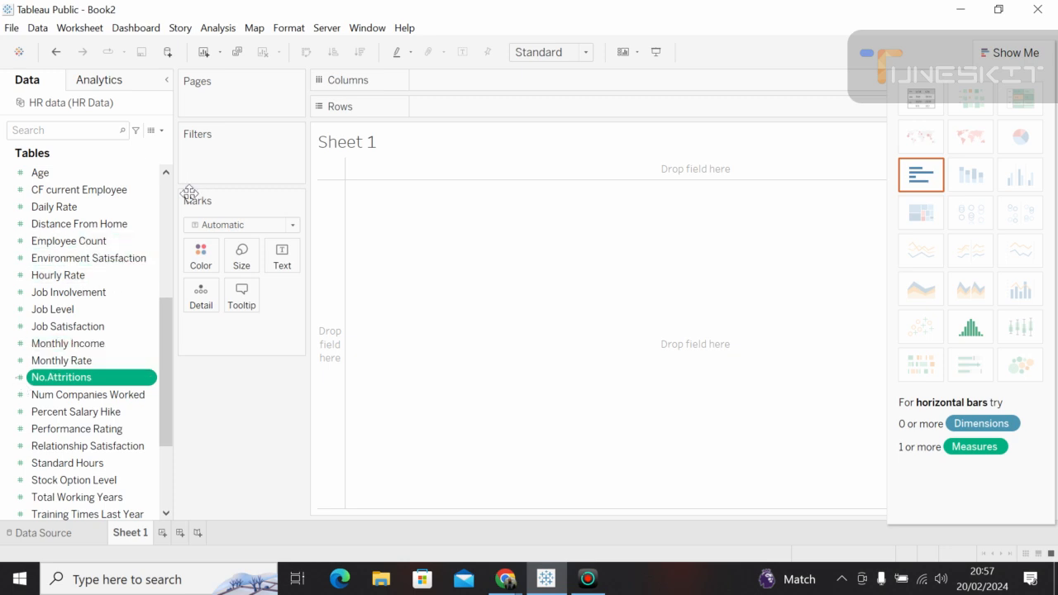
Search the fields for emp and place Employee Count on the rows of Sheet 1.
scroll(163, 206, "up", 5)
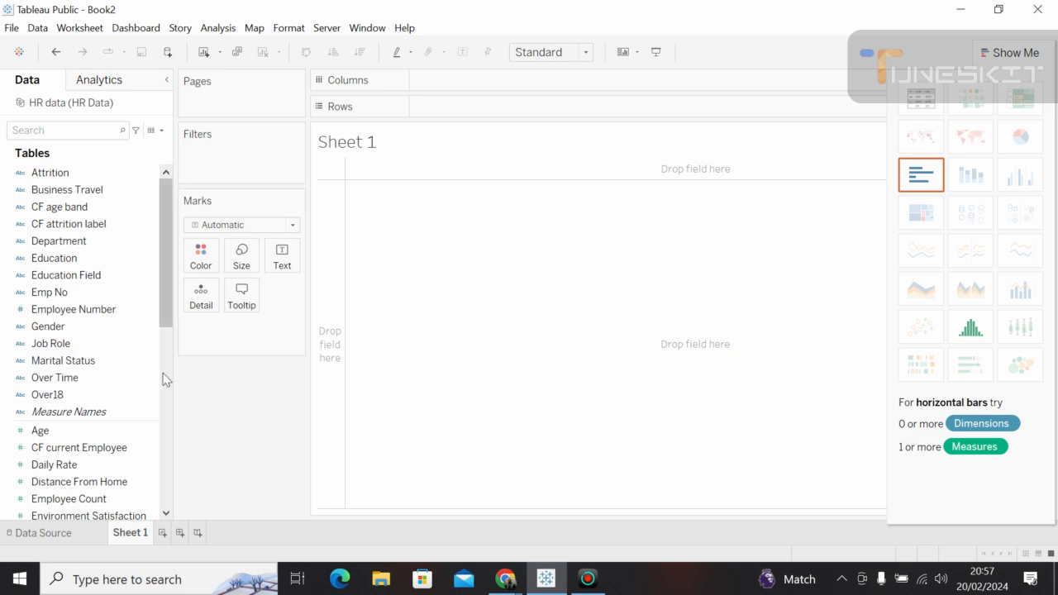
scroll(165, 378, "down", 6)
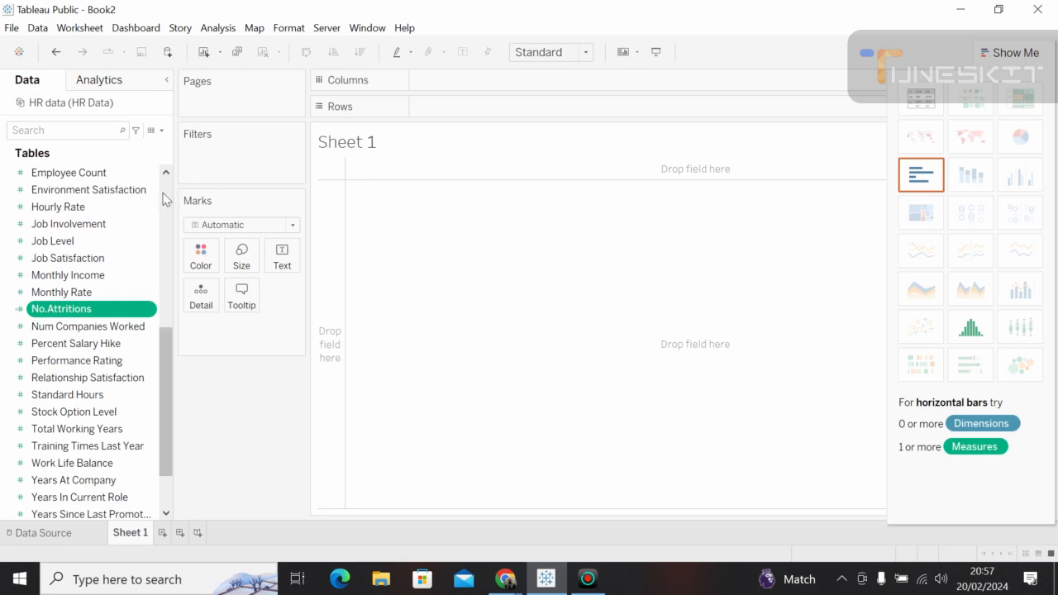
scroll(169, 194, "up", 6)
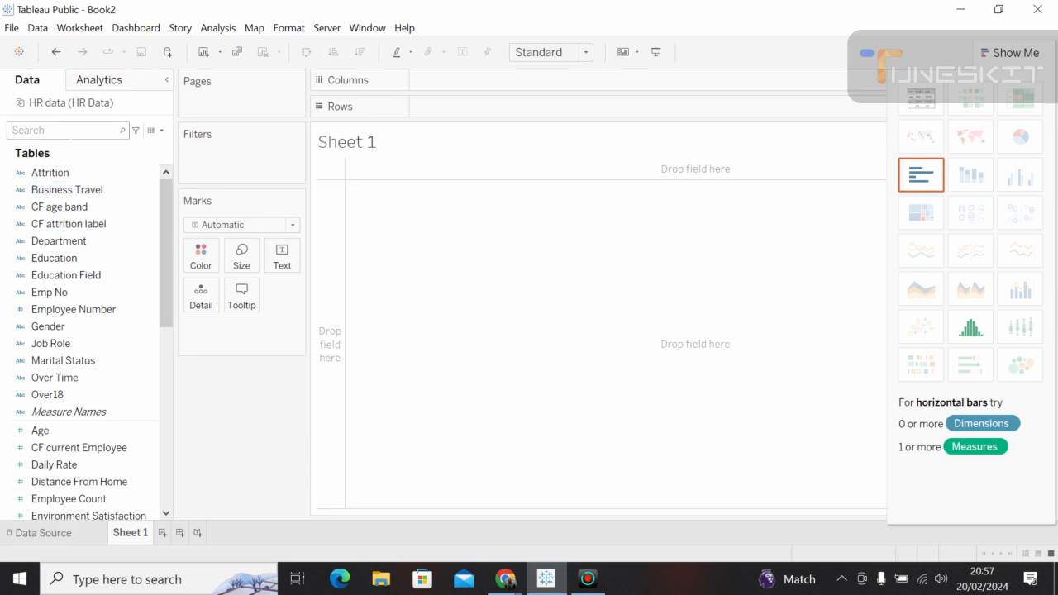
type("emp")
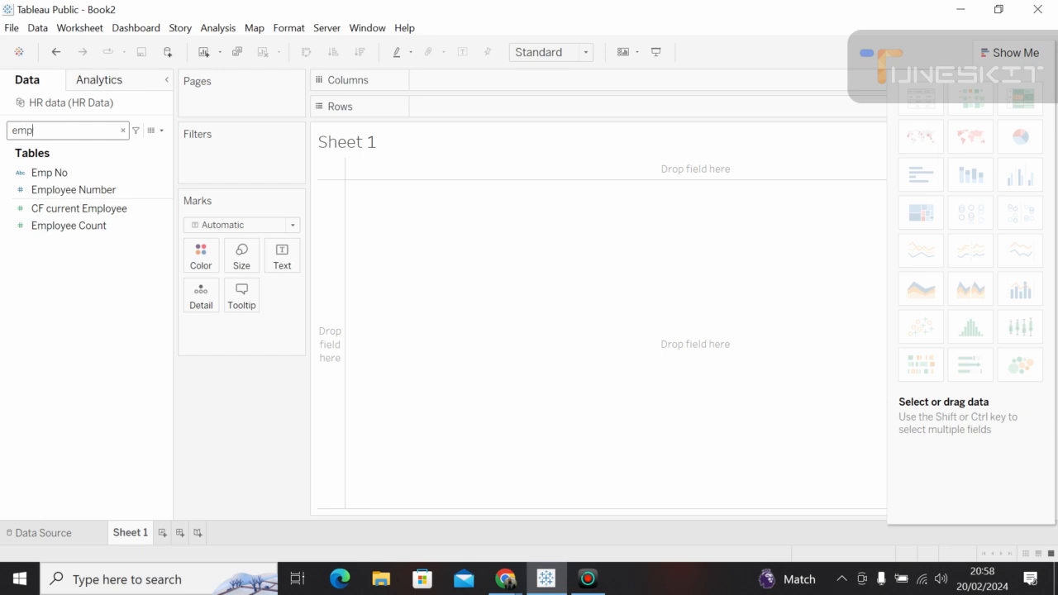
left_click(80, 226)
mouse_move(80, 226)
left_mouse_down()
mouse_move(413, 193)
mouse_move(459, 106)
left_mouse_up()
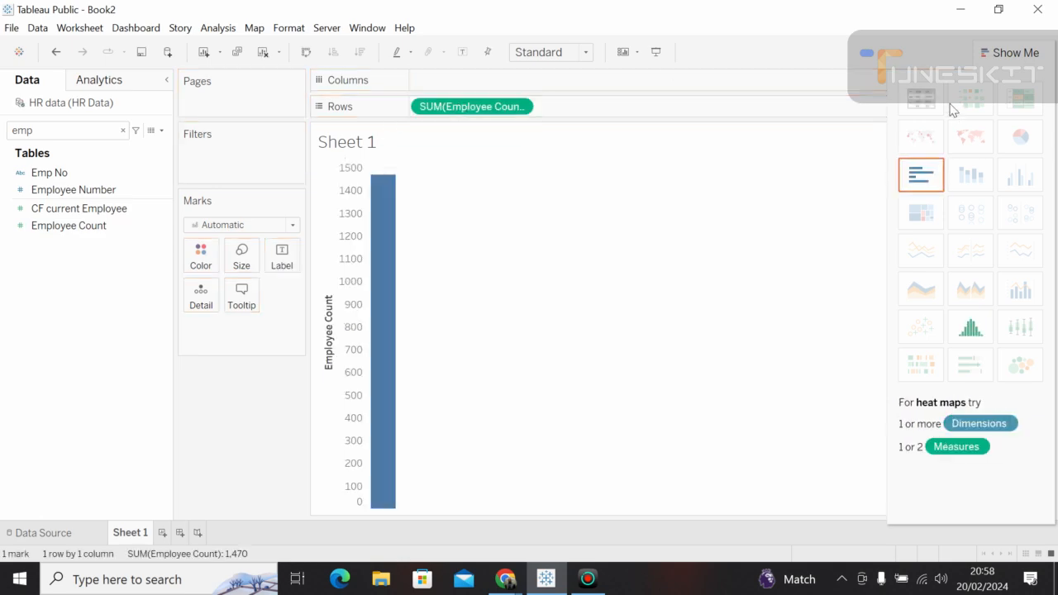
Convert the Employee Count bar chart into a text table and inspect its value.
left_click(923, 98)
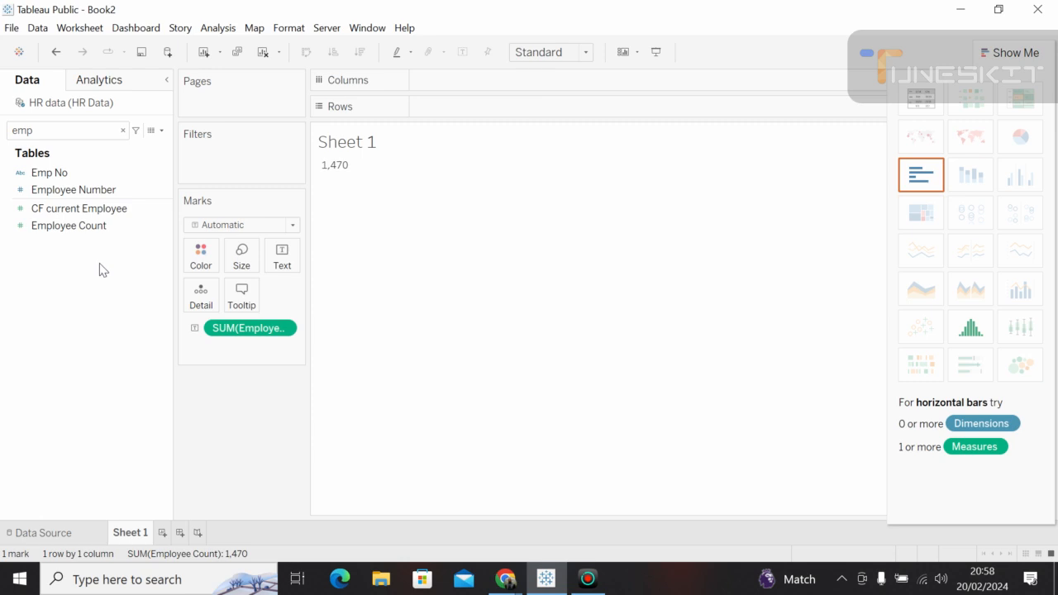
left_click(334, 165)
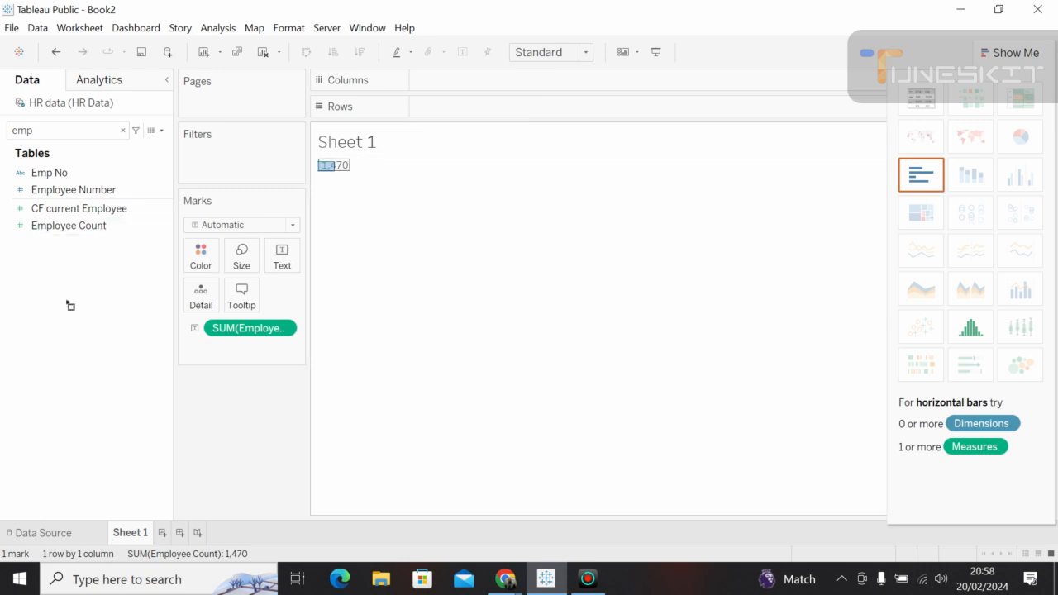
left_click(367, 173)
mouse_move(343, 172)
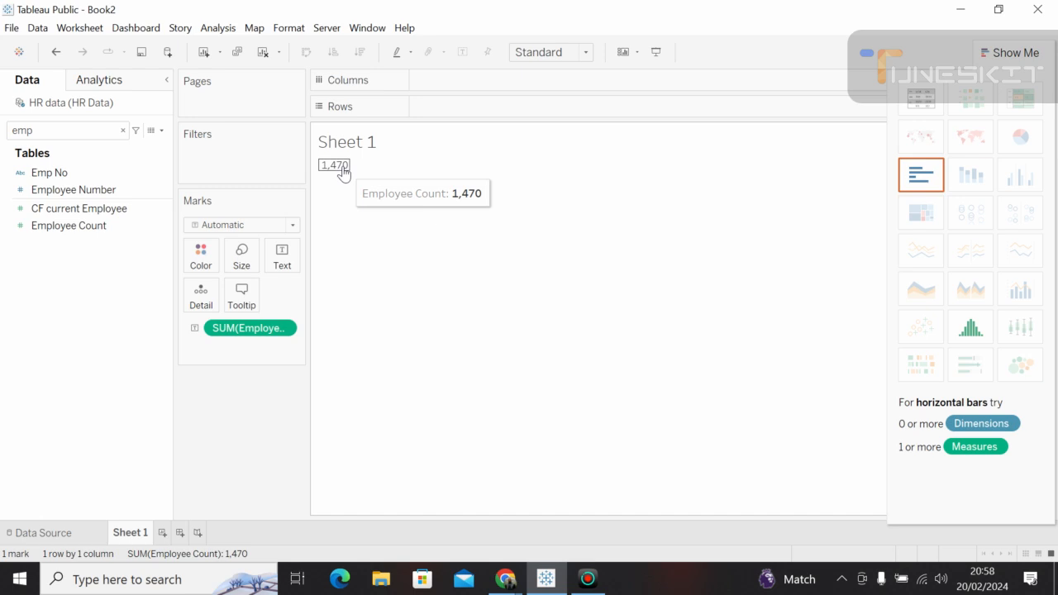
Clear the field search and start a new calculated field named Active Emp.
left_click(123, 130)
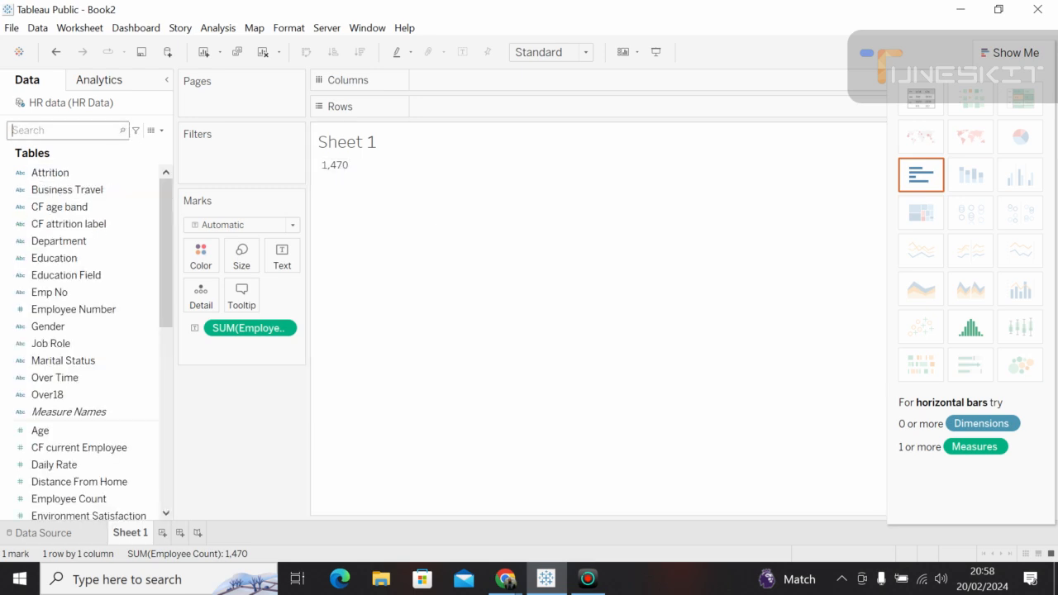
left_click(162, 131)
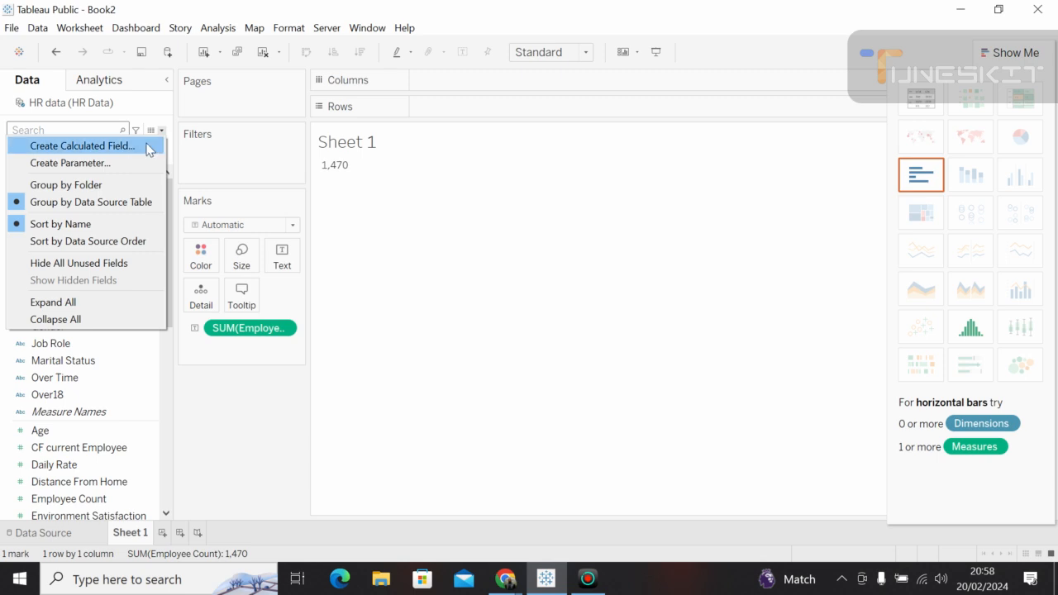
left_click(138, 143)
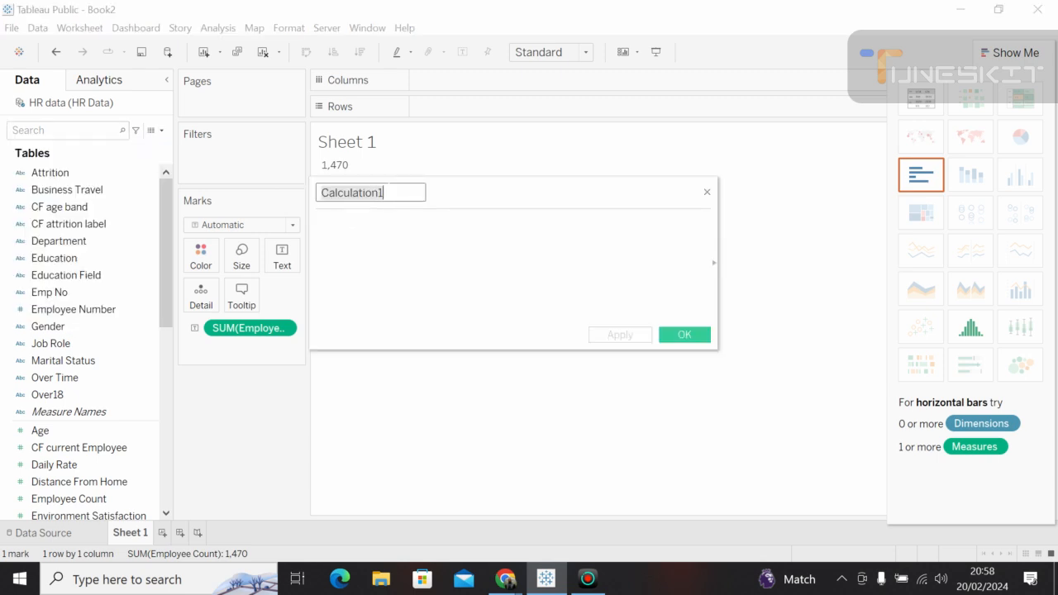
left_click(383, 192)
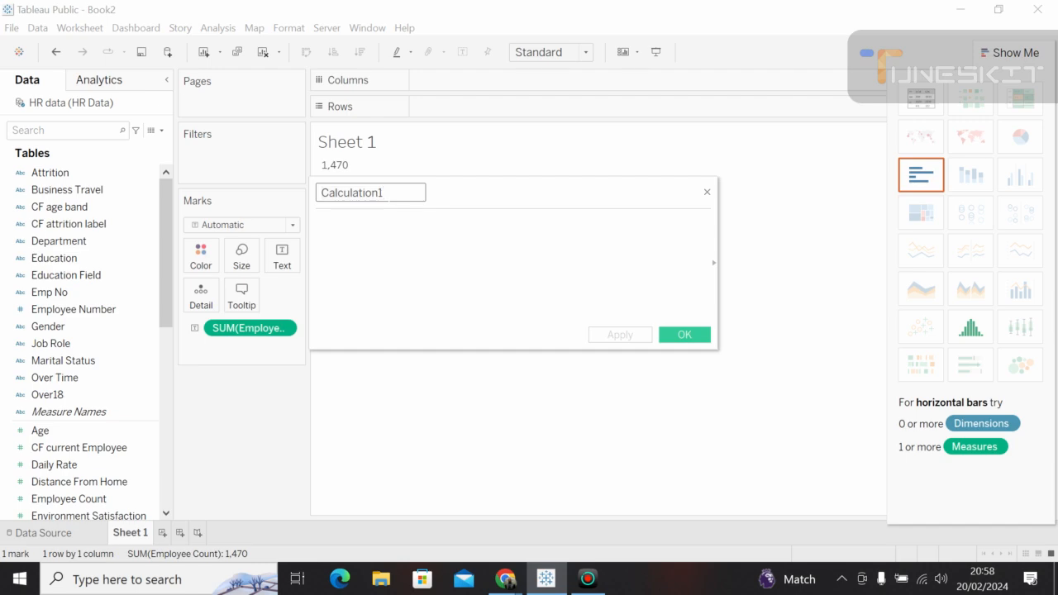
key("ctrl+a")
key("BackSpace")
type("Active")
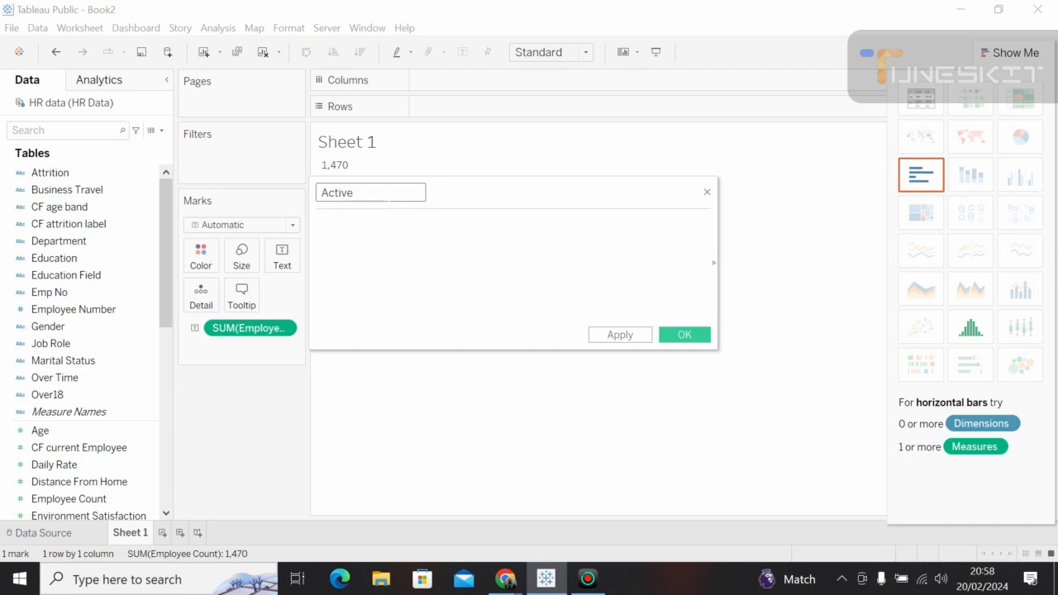
type(" EM")
key("BackSpace")
type("M")
key("BackSpace")
type("mp")
Write the first part of the Active Emp formula as SUM([Employee Count]).
left_click(318, 222)
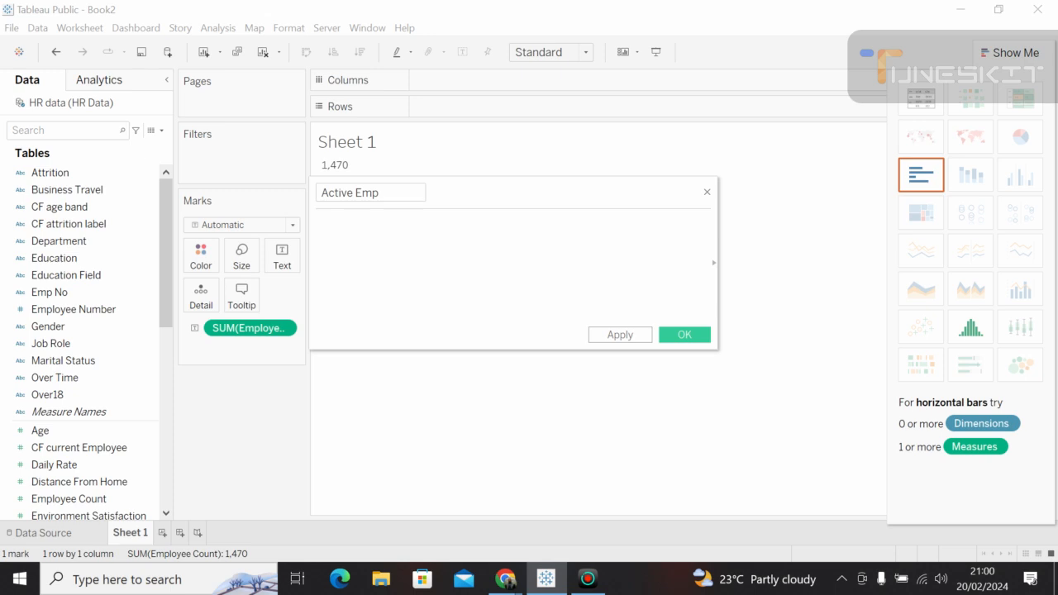
type("s")
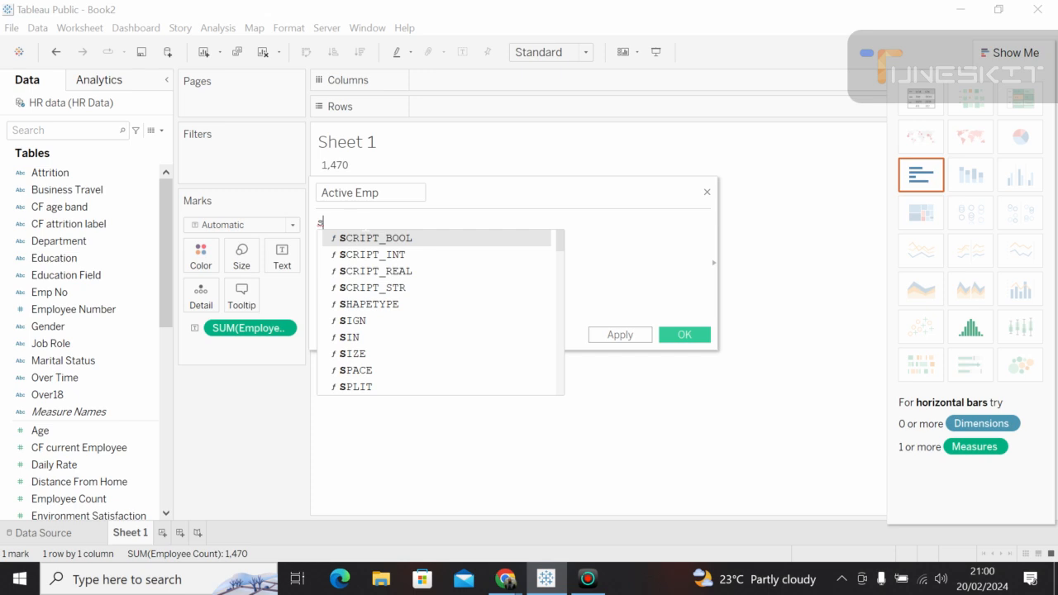
type("u")
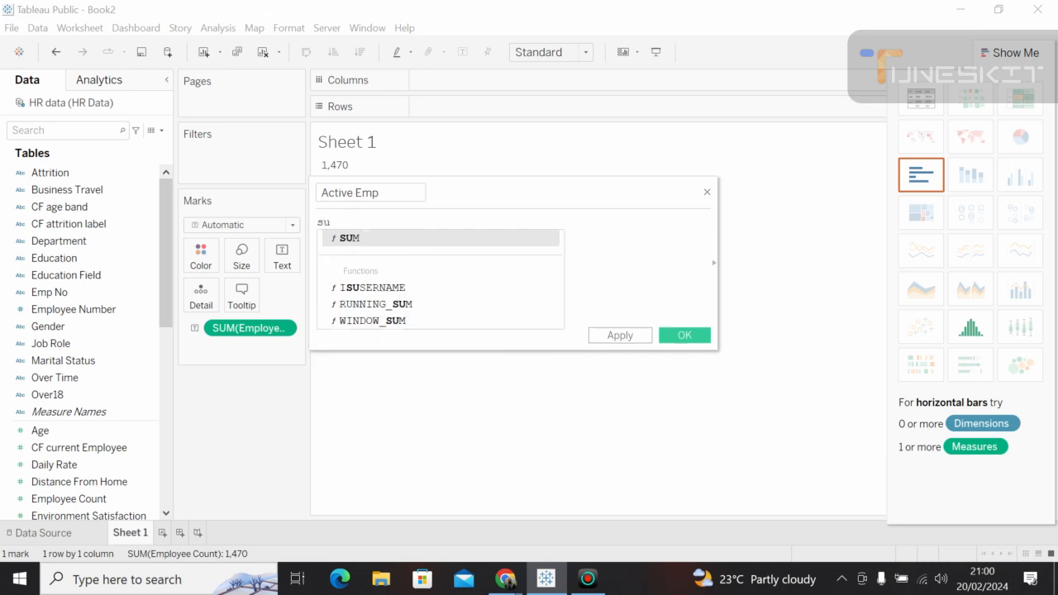
type("m")
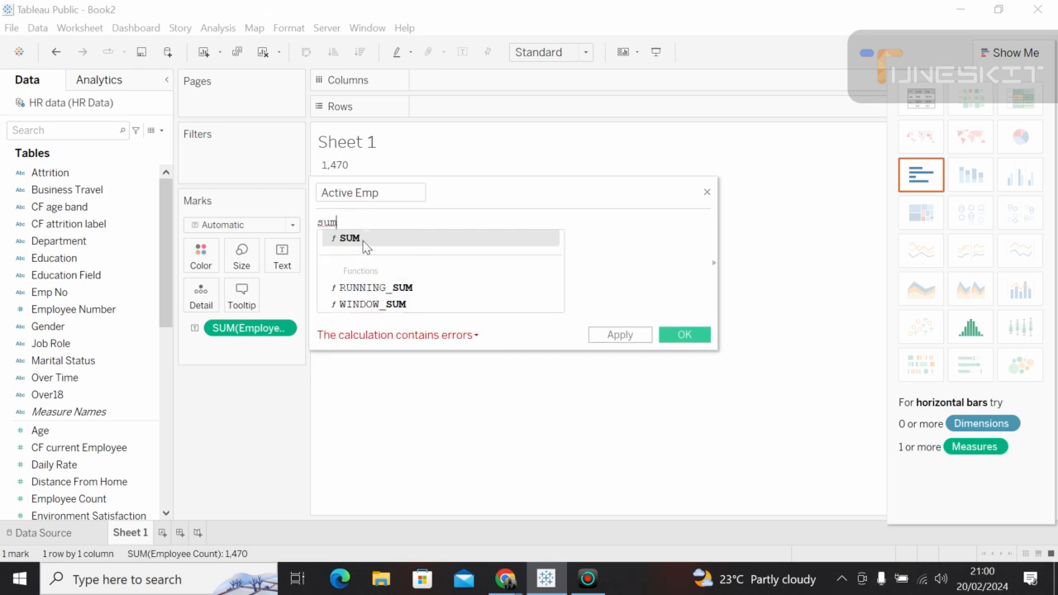
left_click(363, 240)
type("e")
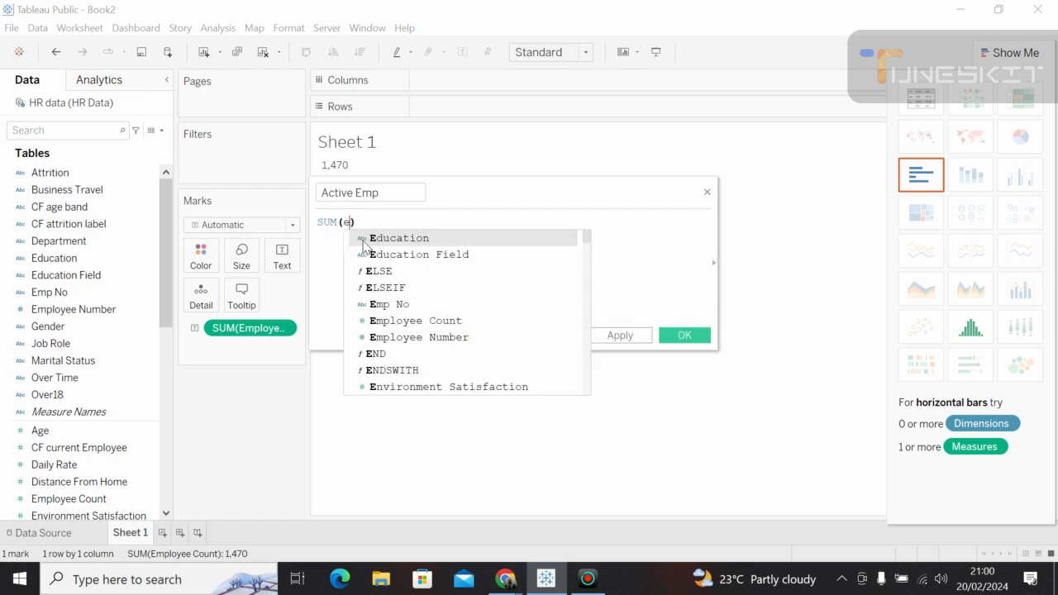
type("m")
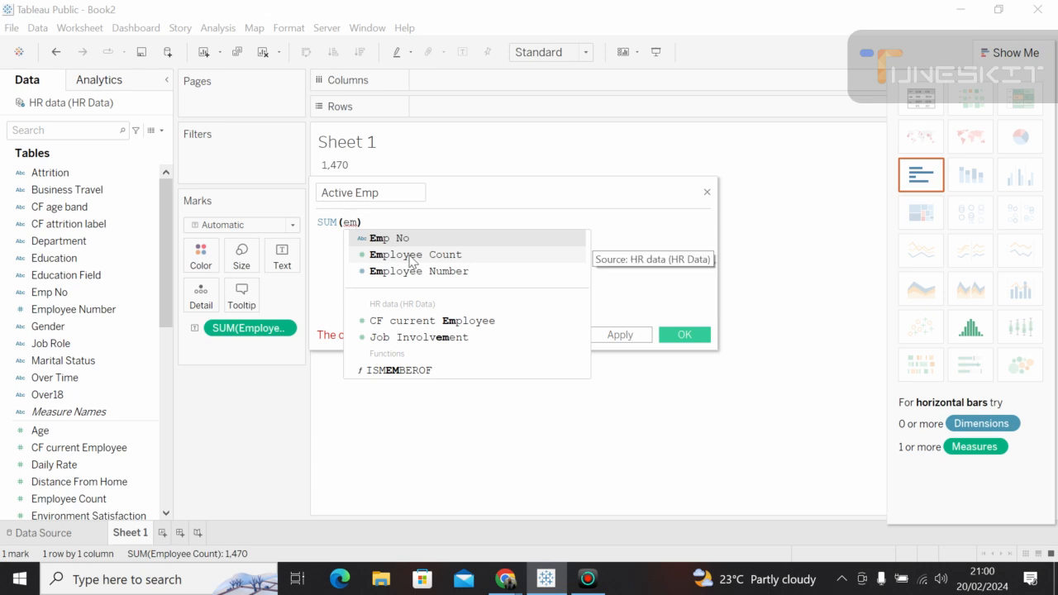
left_click(410, 258)
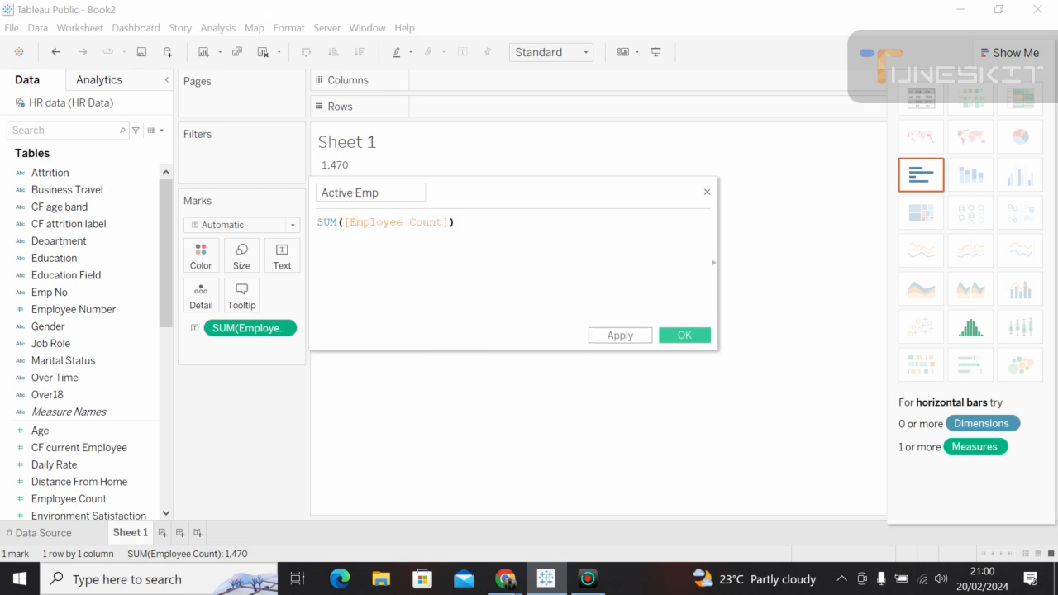
Complete the Active Emp formula by subtracting SUM([No.Attritions]) and apply the calculation.
type("-sum")
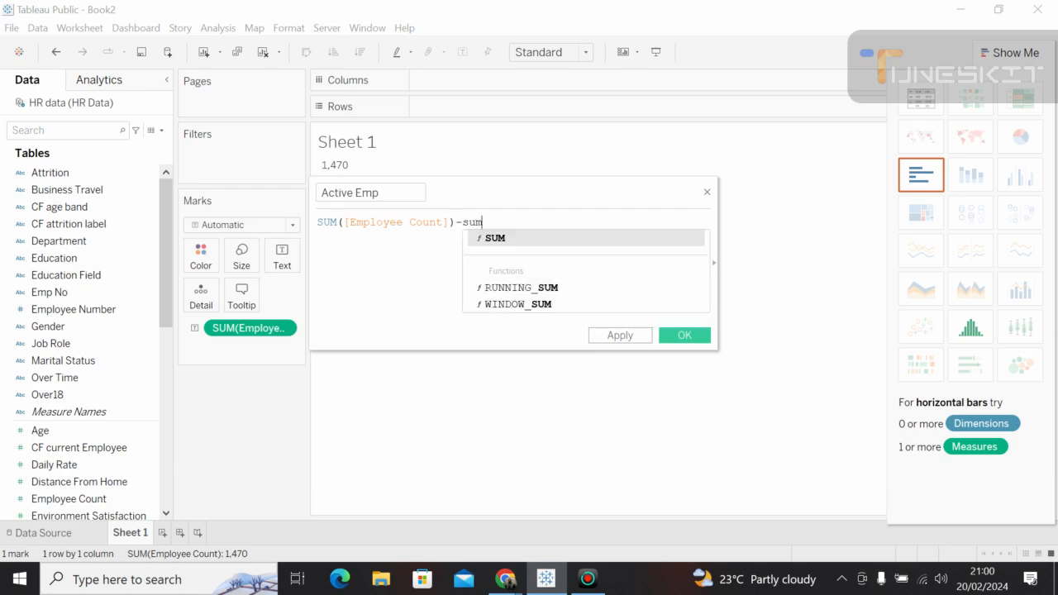
left_click(492, 238)
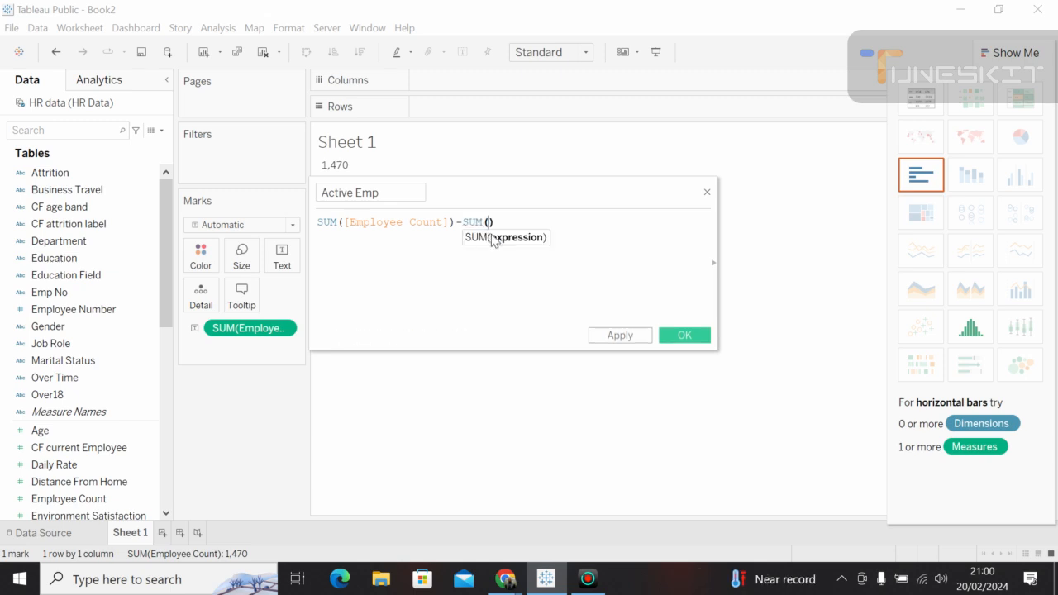
type("N")
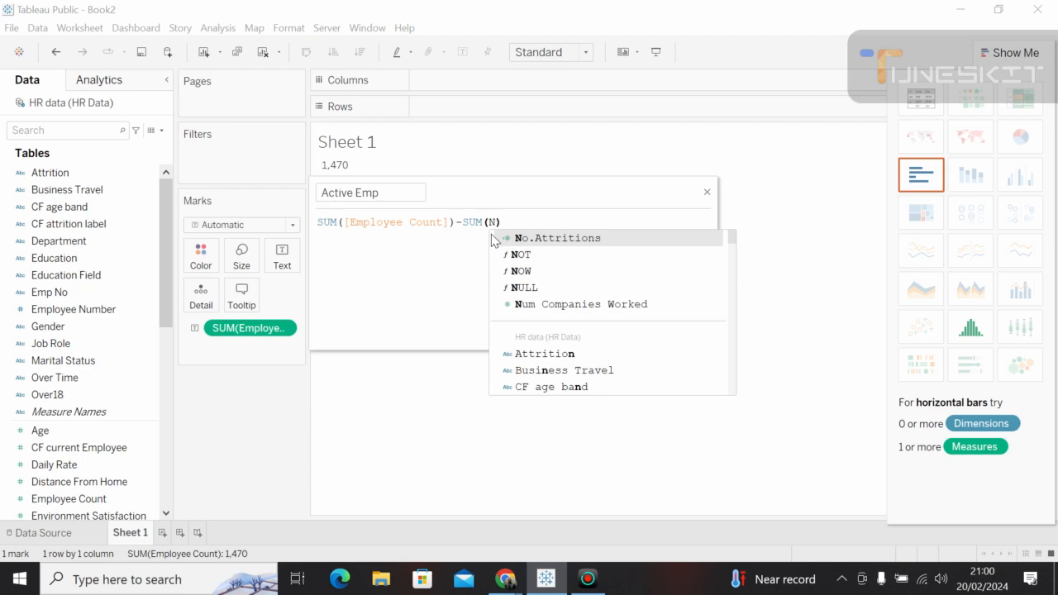
left_click(556, 238)
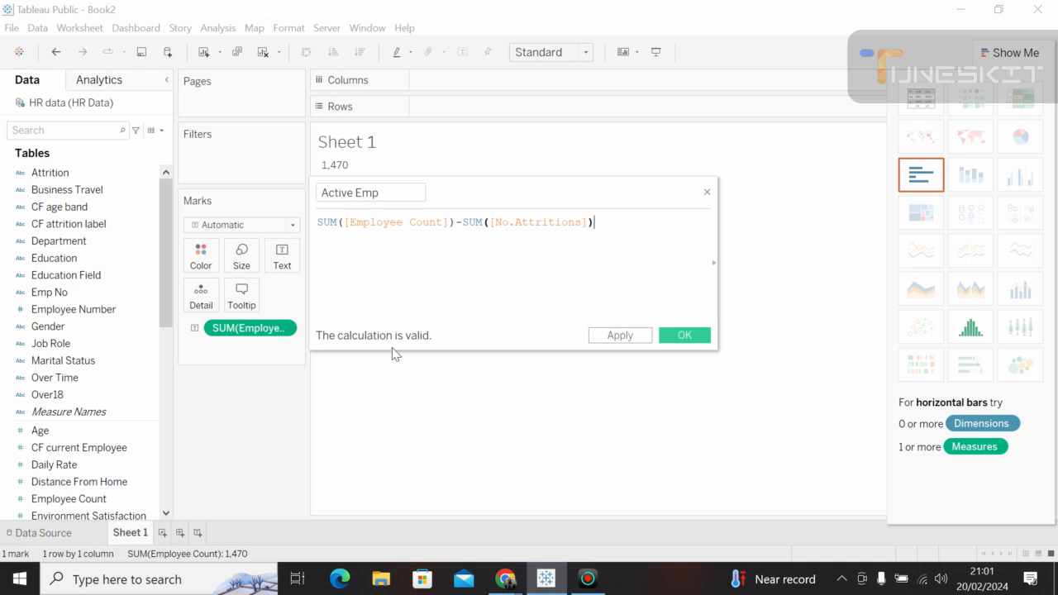
left_click(619, 336)
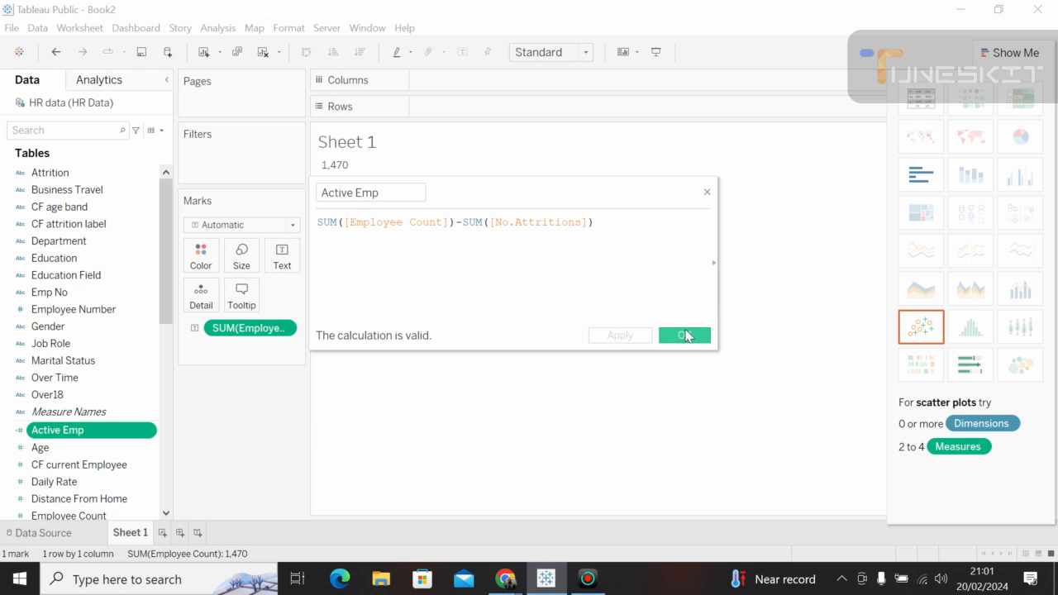
Save the Active Emp calculated field and admit the waiting participant to the Google Meet call, returning to Tableau Public.
left_click(685, 335)
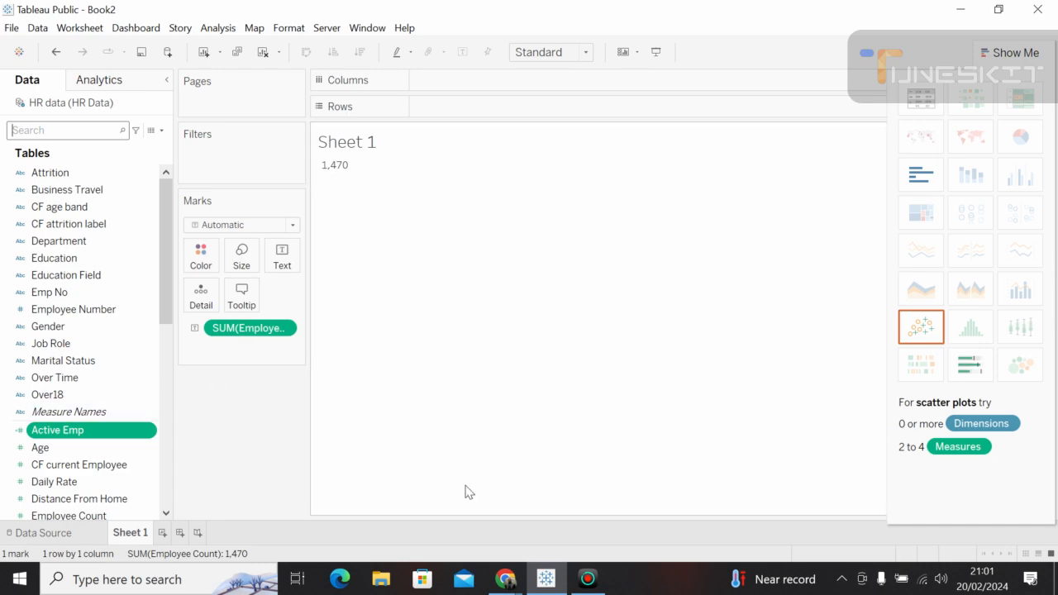
mouse_move(506, 578)
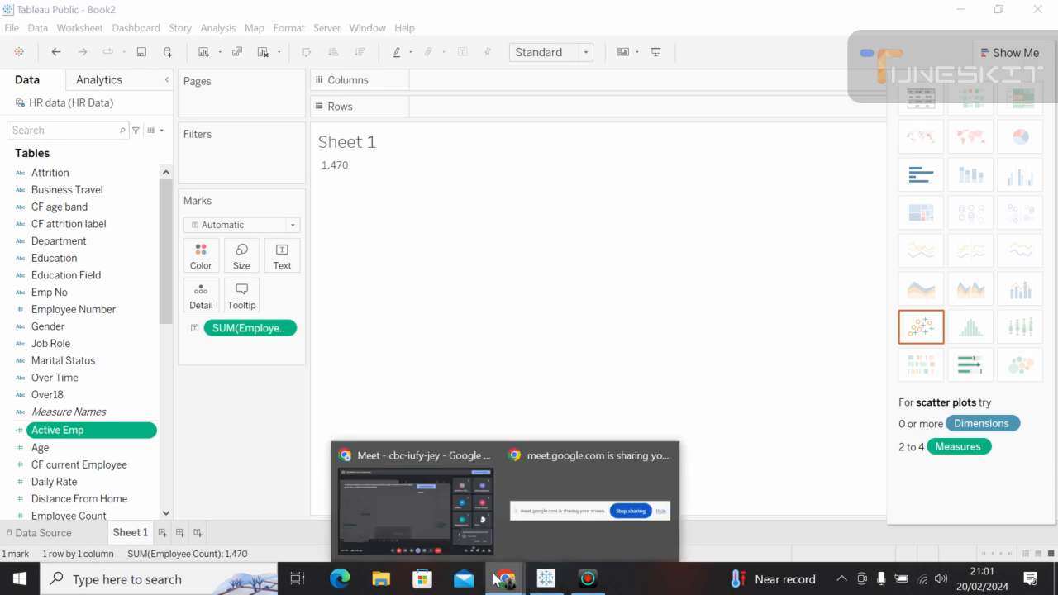
left_click(440, 498)
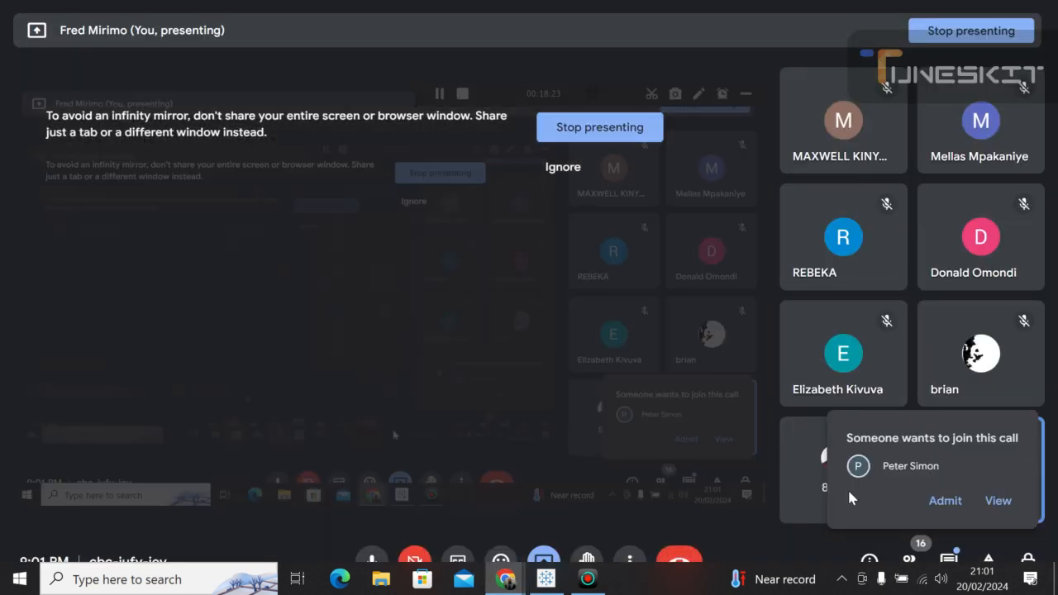
left_click(942, 501)
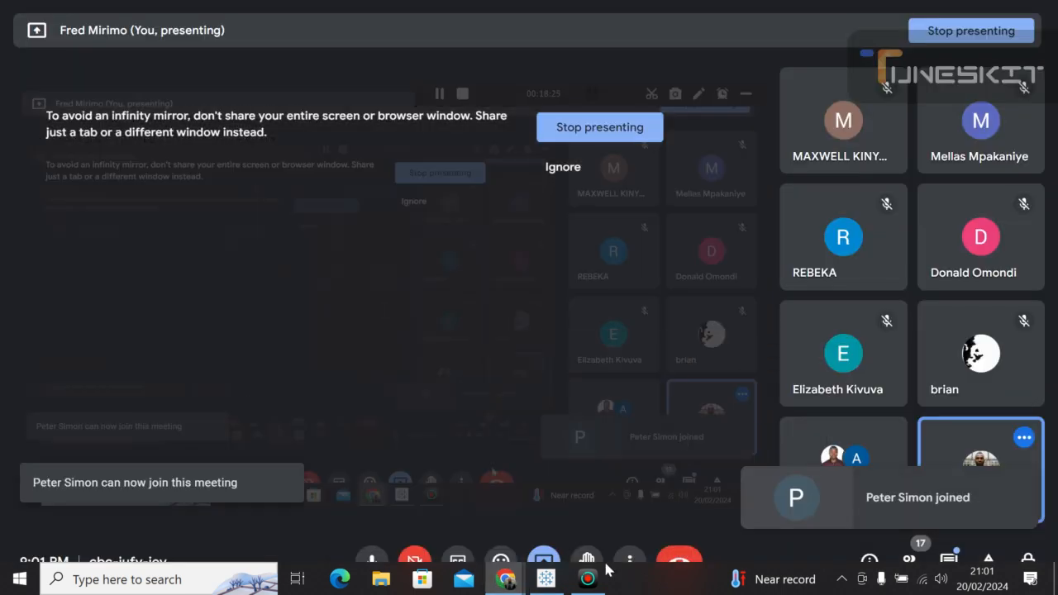
left_click(545, 579)
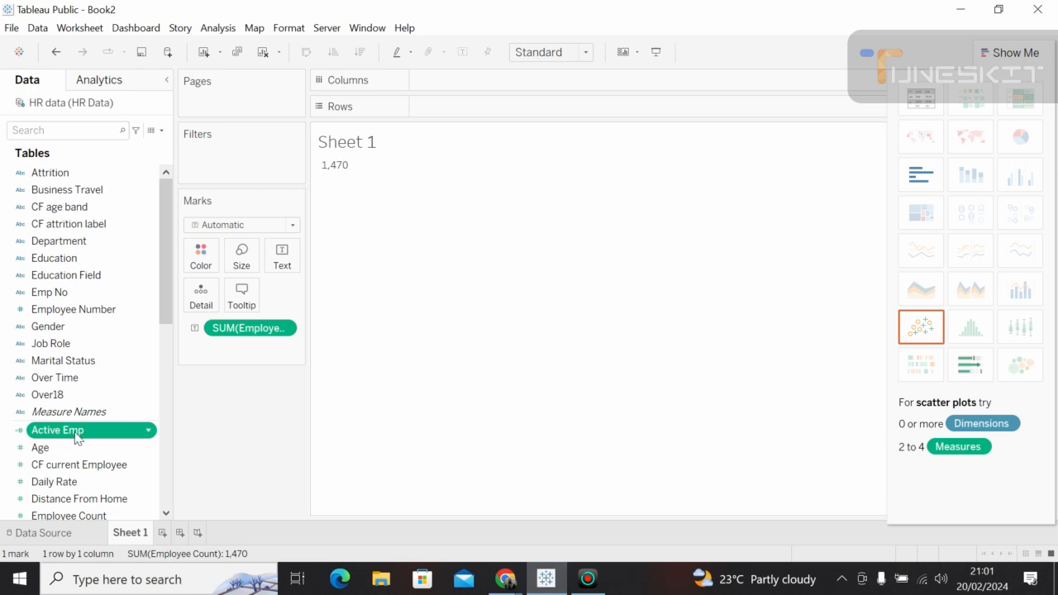
Try listing Active Emp beneath Employee Count in a text table and take the field back out of the view.
left_click_drag(76, 433, 484, 110)
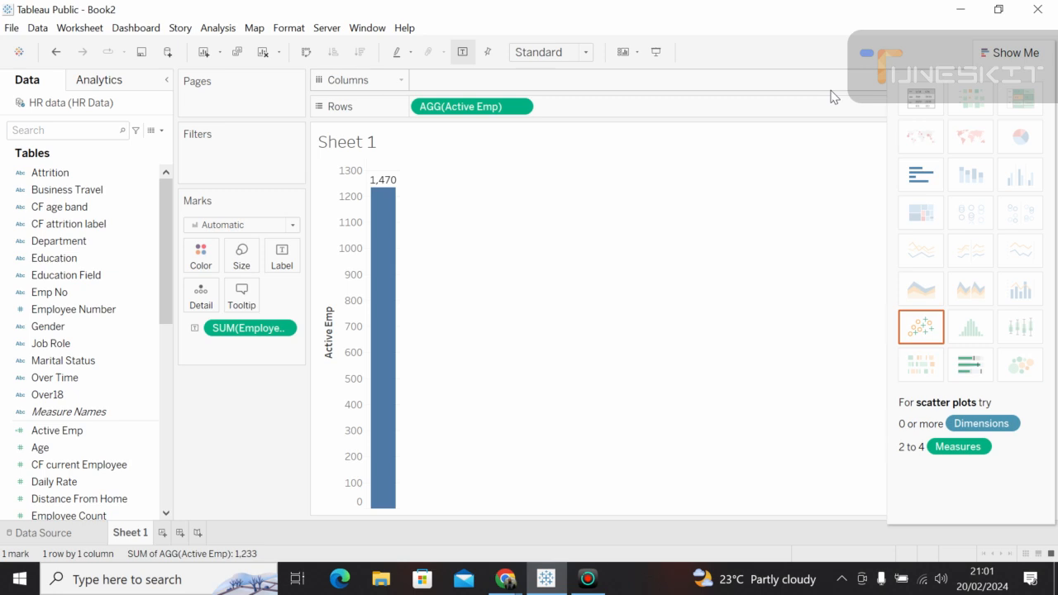
left_click(919, 100)
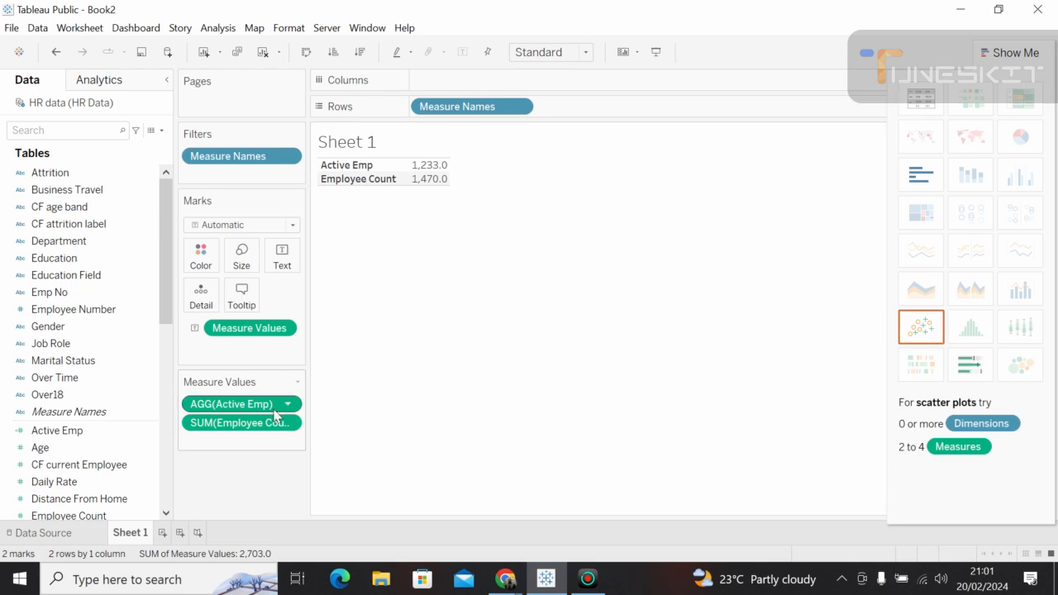
left_click_drag(231, 424, 228, 405)
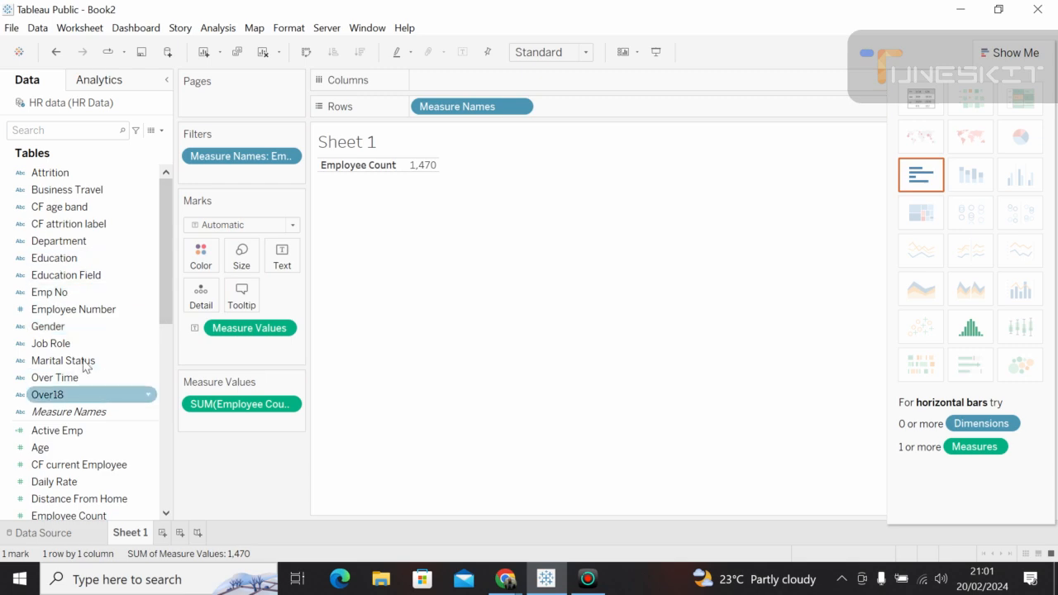
left_click_drag(67, 436, 222, 423)
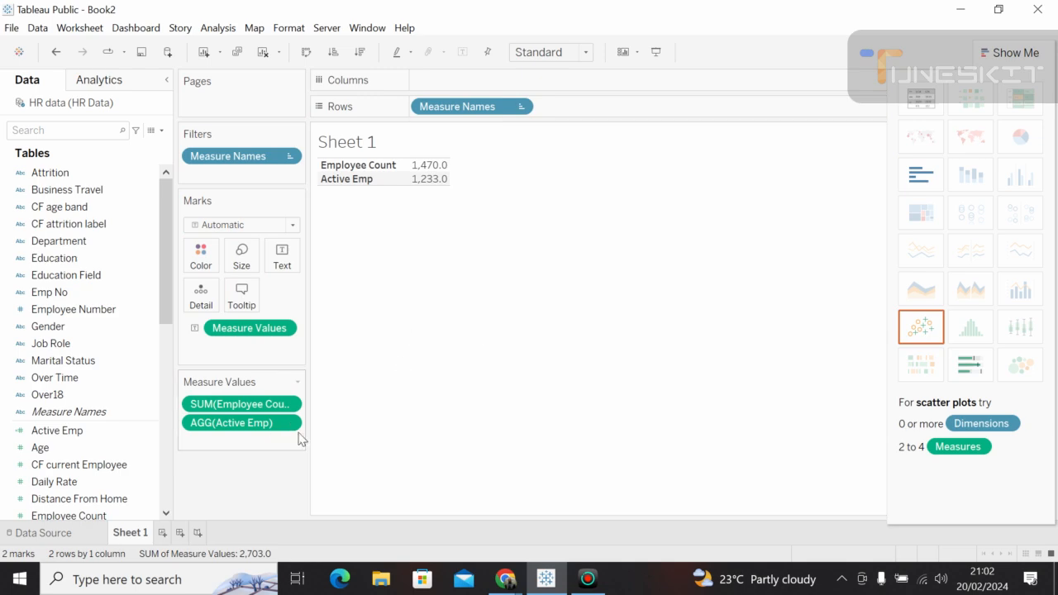
left_click_drag(248, 423, 75, 439)
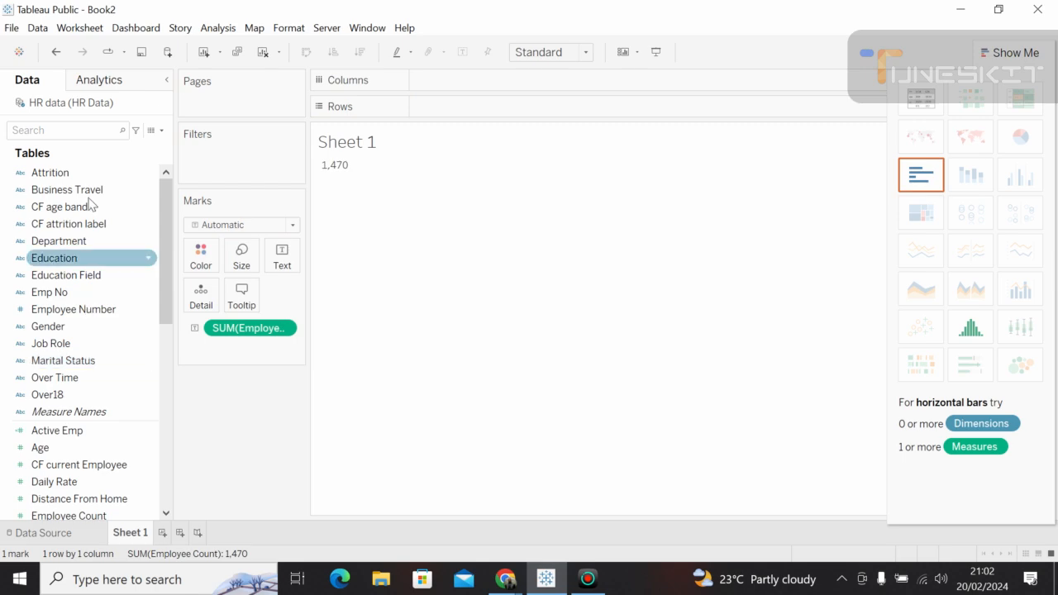
Find the No.Attritions field, add it to the Employee Count view and convert the chart into a text table.
left_click(95, 343)
left_click(91, 131)
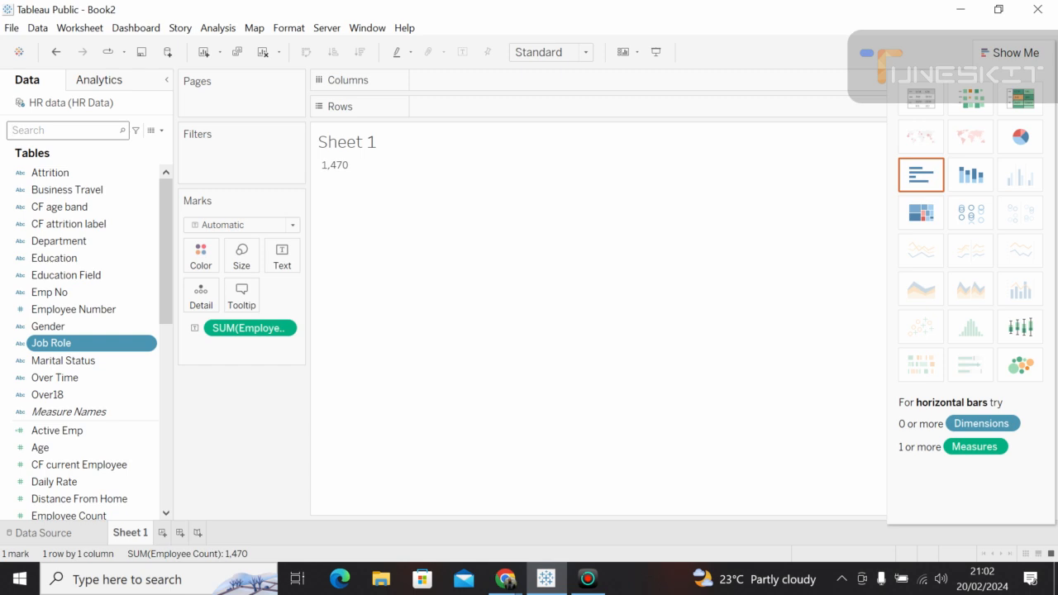
type("No")
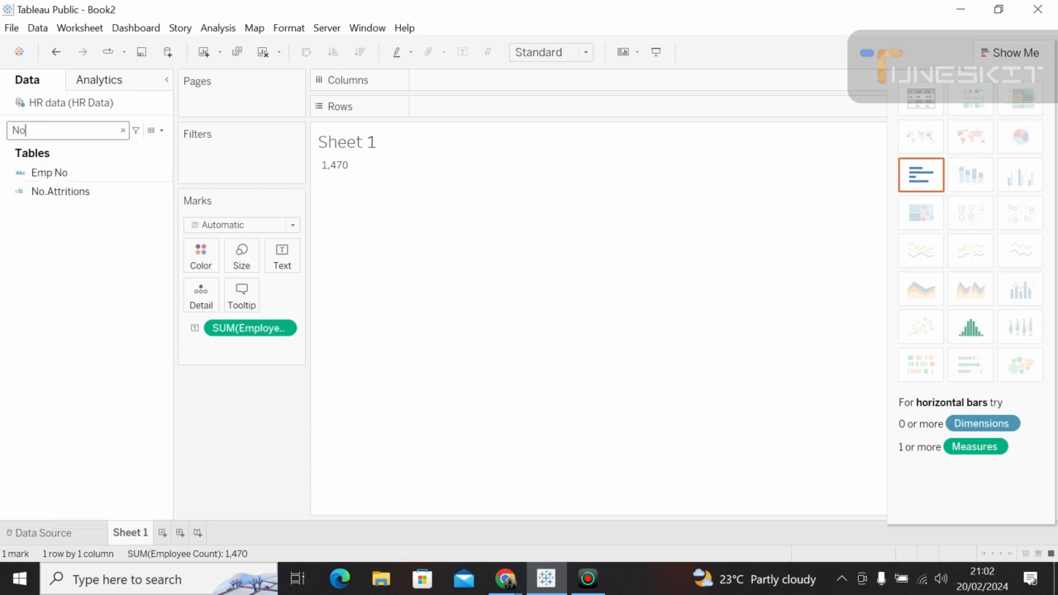
left_click_drag(72, 200, 240, 352)
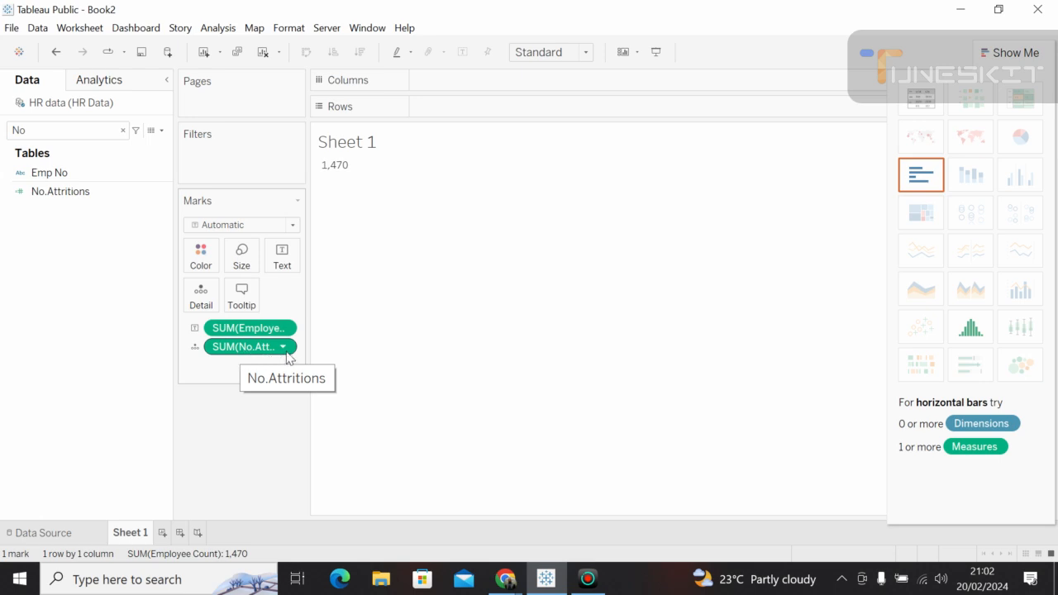
left_click_drag(250, 351, 476, 106)
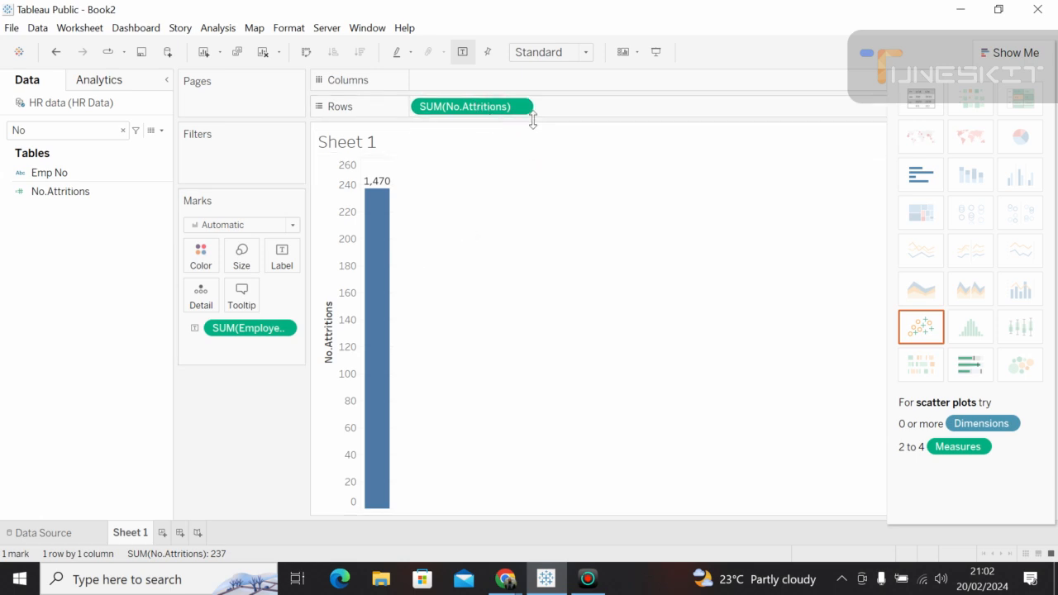
left_click(919, 99)
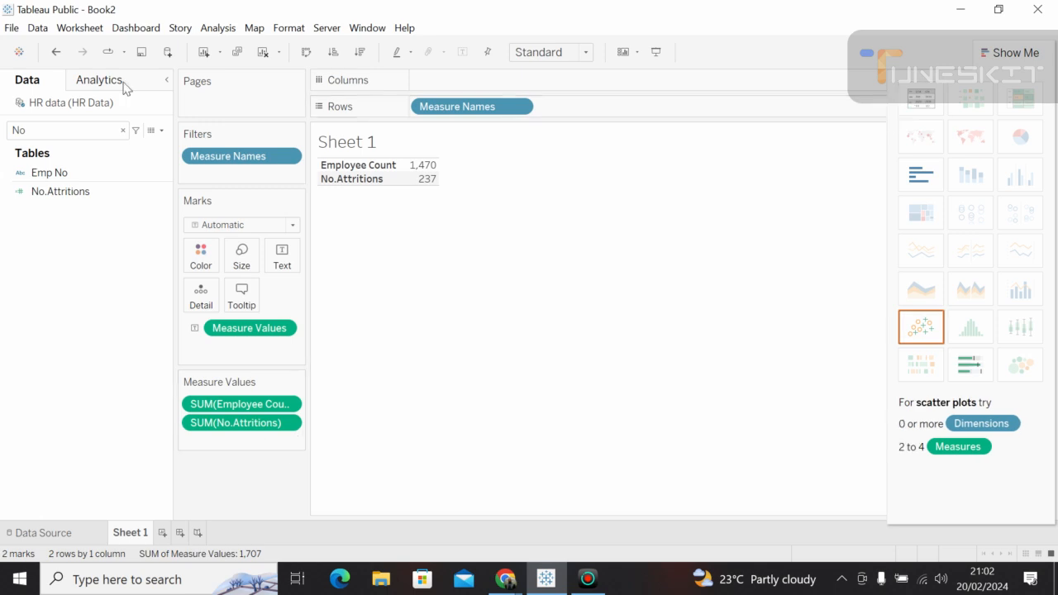
Find the Active Emp field and add it to the measure values below No.Attritions.
left_click(122, 130)
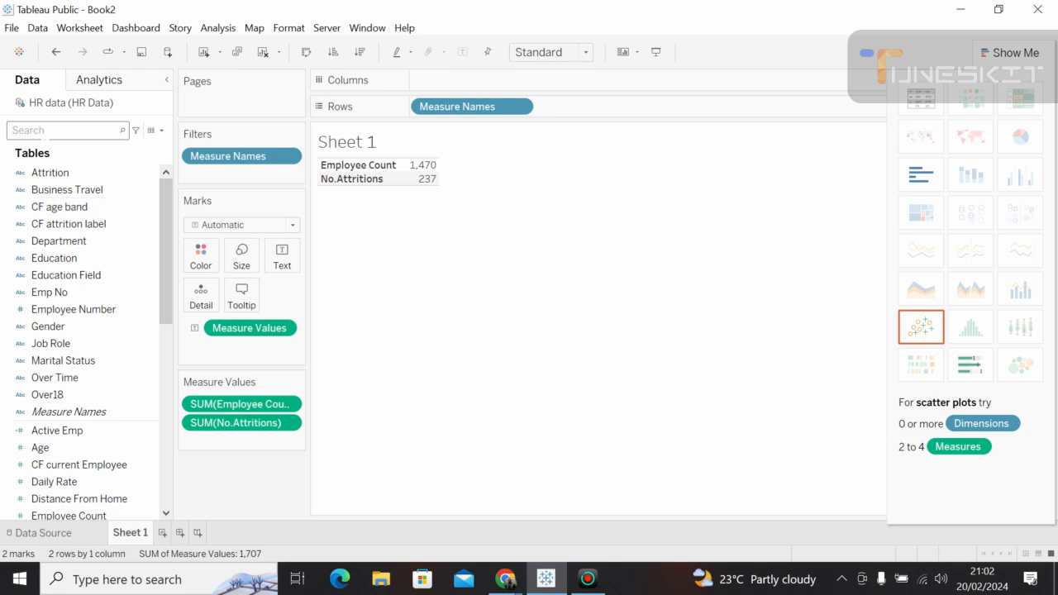
type("ac")
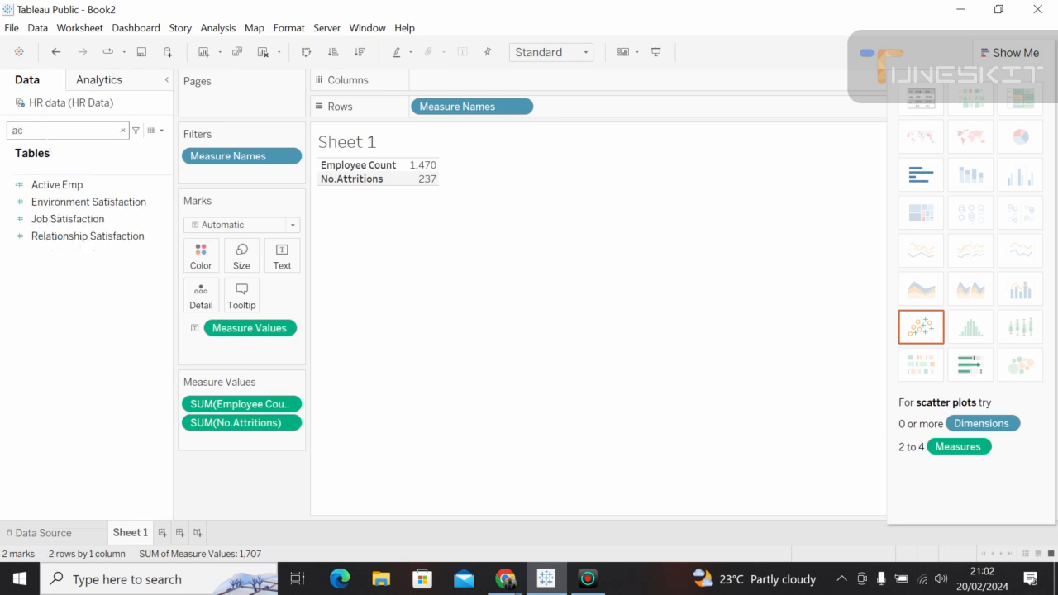
left_click_drag(66, 185, 224, 442)
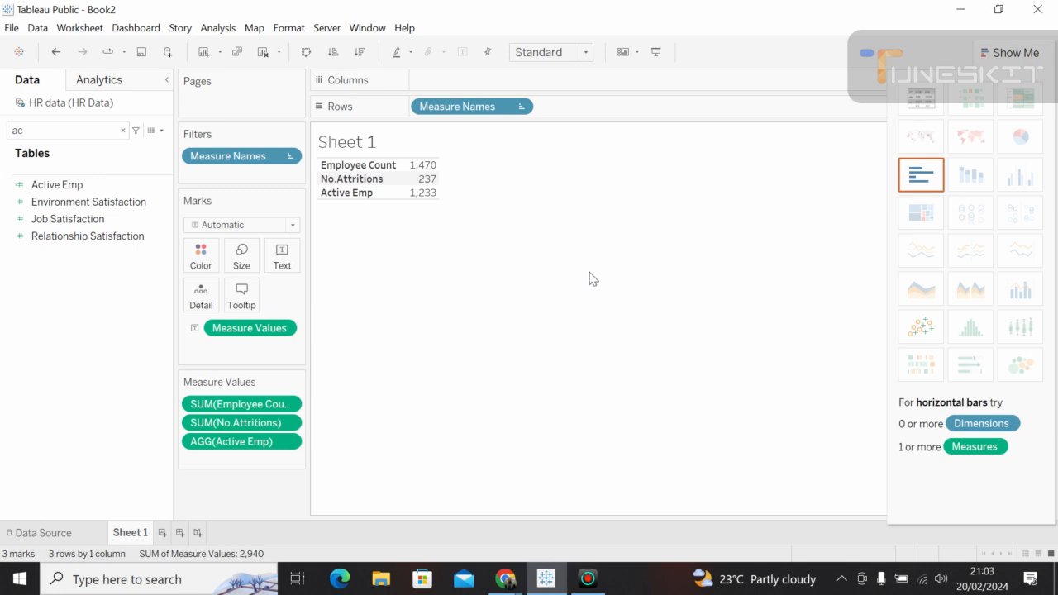
Check the Google Meet call and search the HR data fields for em to examine the employee-related fields.
left_click(504, 578)
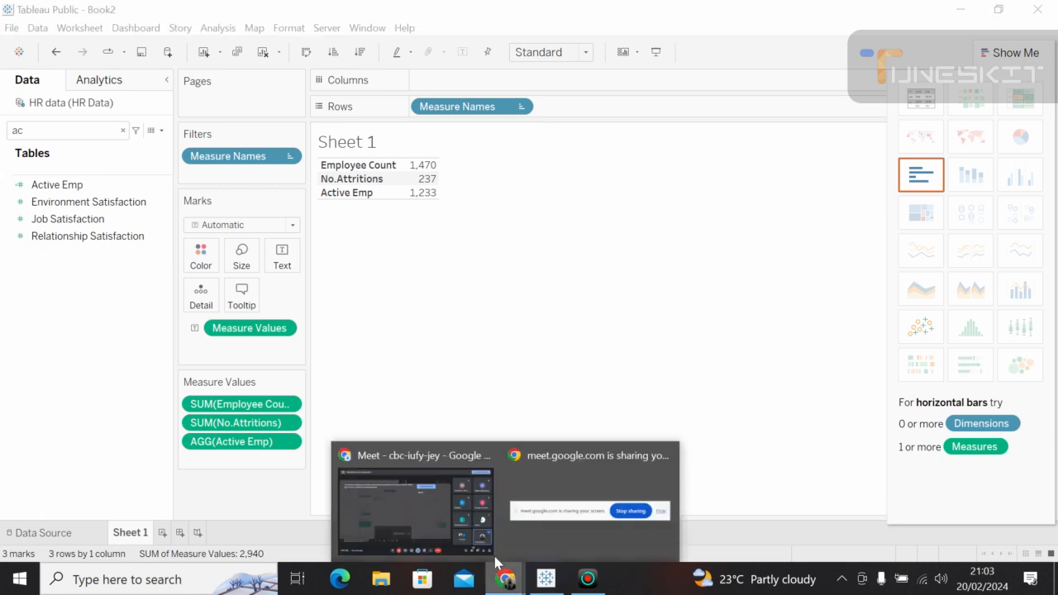
left_click(447, 501)
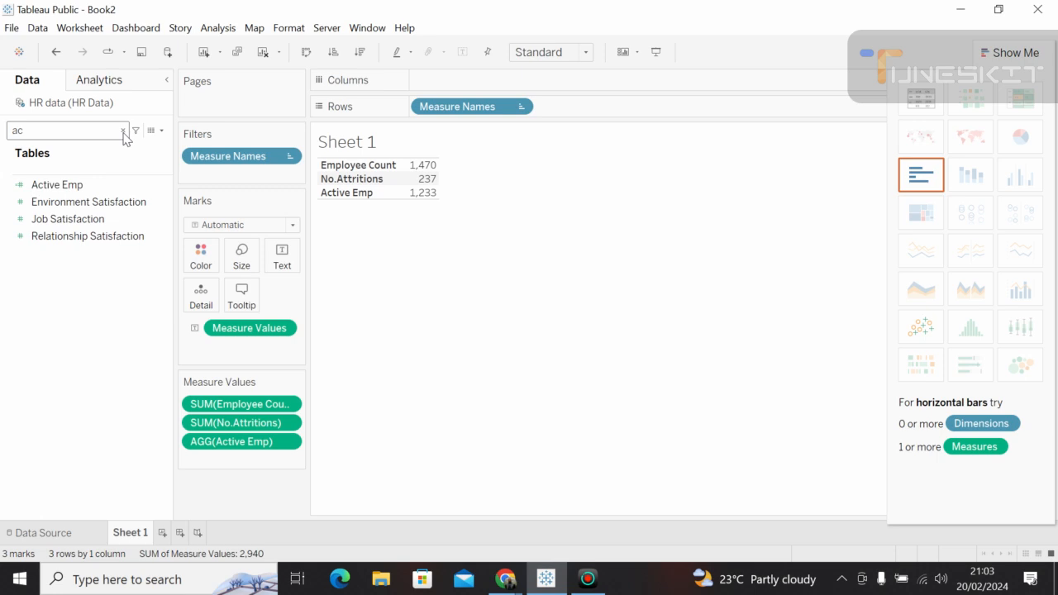
left_click(124, 132)
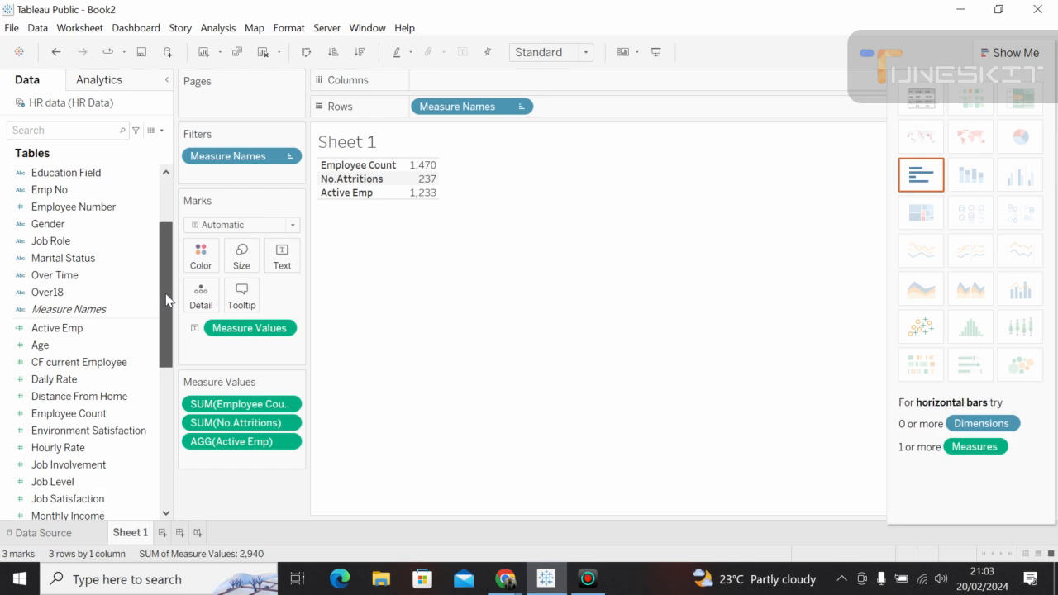
type("em")
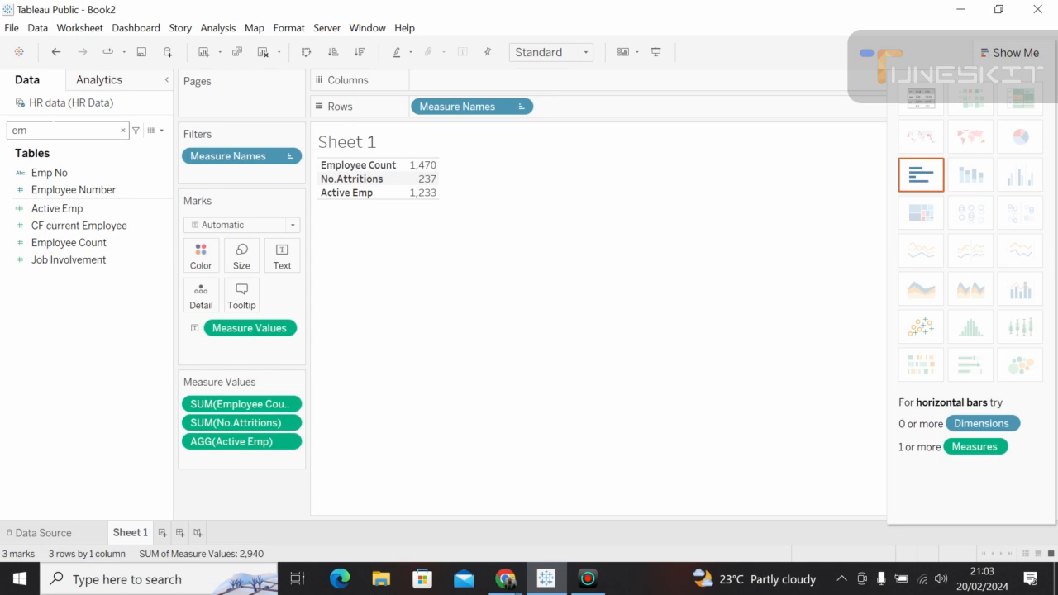
left_click(62, 244)
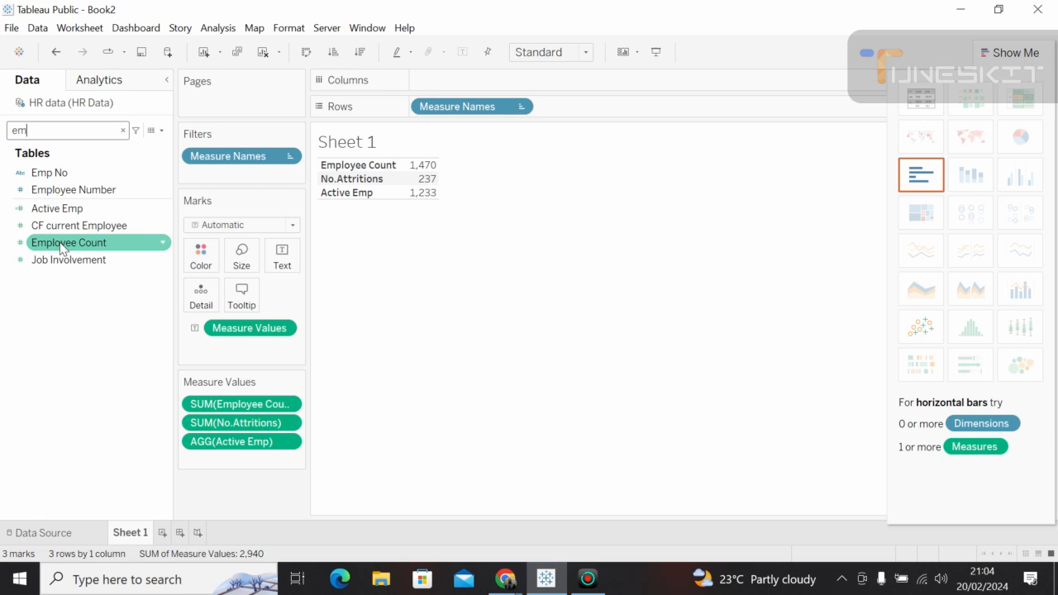
left_click(129, 261)
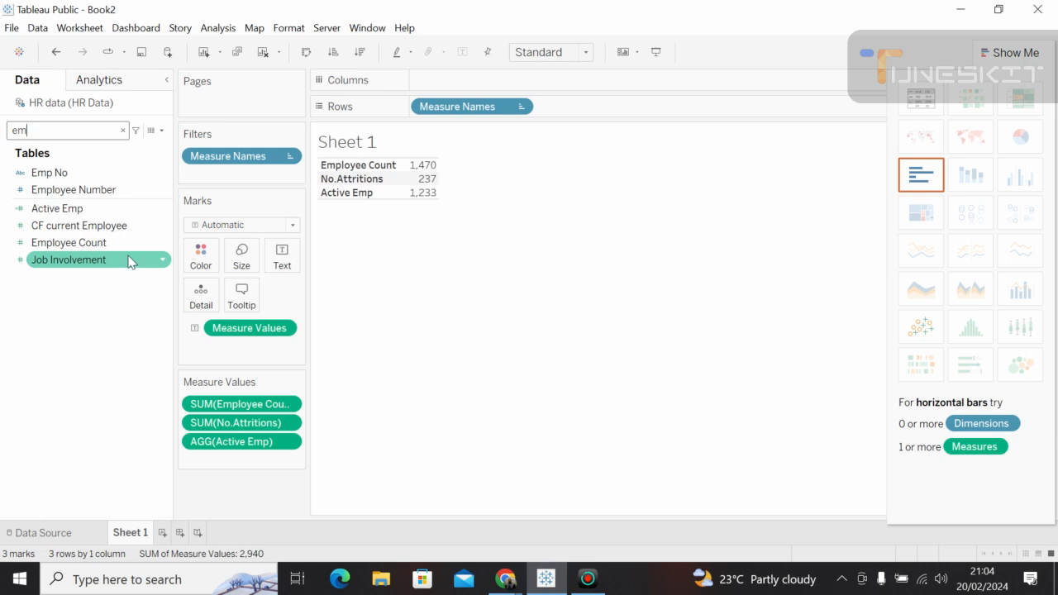
left_click(131, 214)
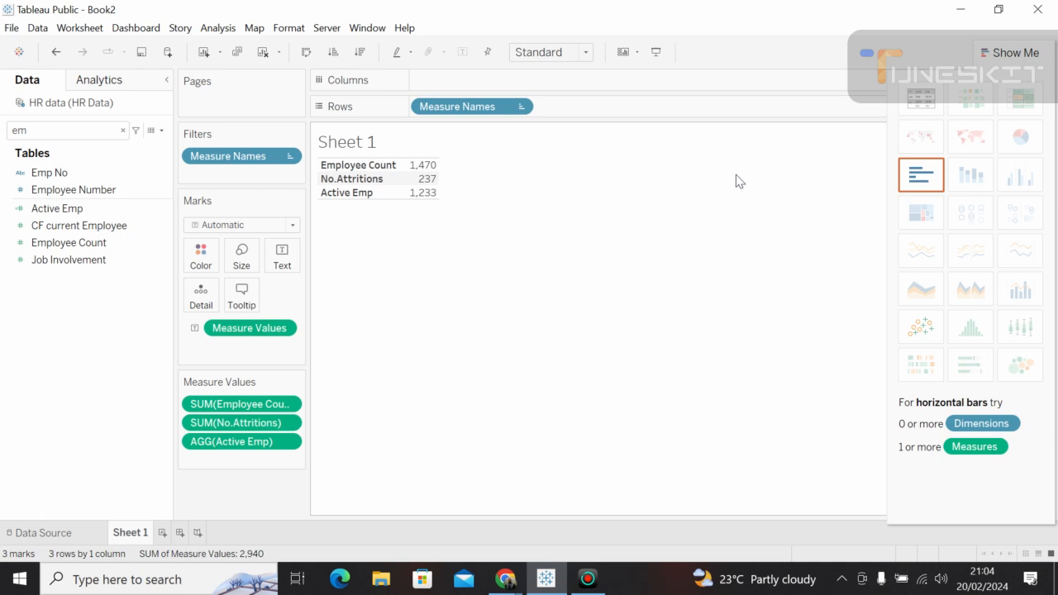
Hide the Show Me chart suggestions and start a new calculated field named Attr Rate.
left_click(997, 50)
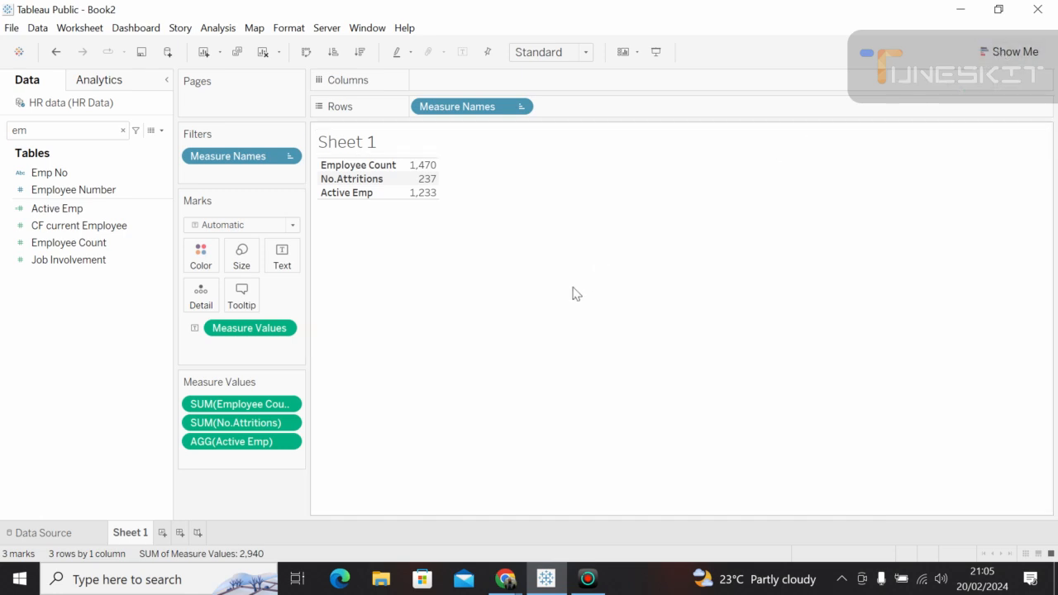
left_click(123, 131)
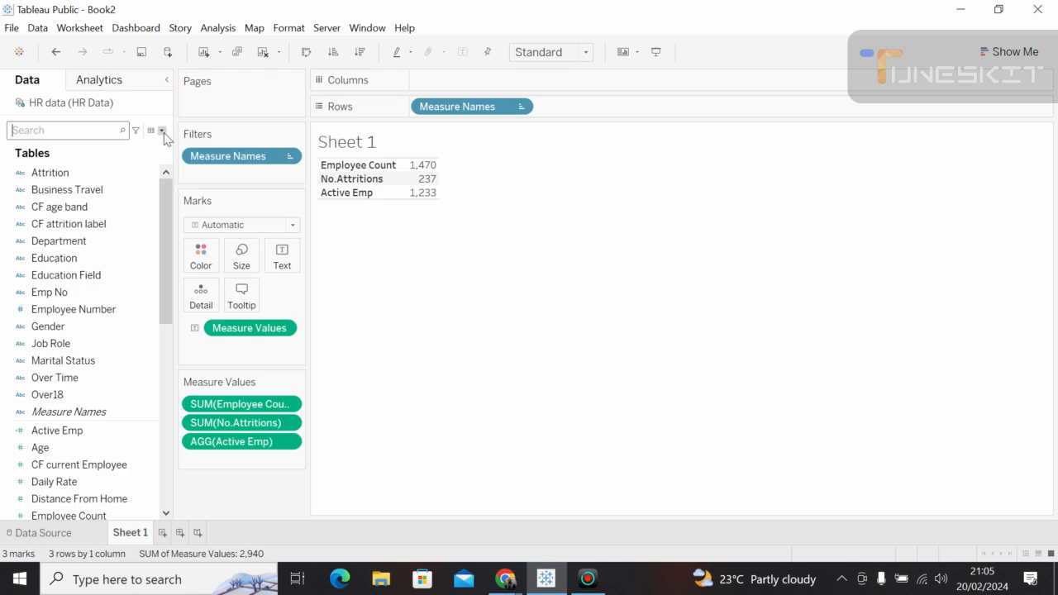
left_click(163, 131)
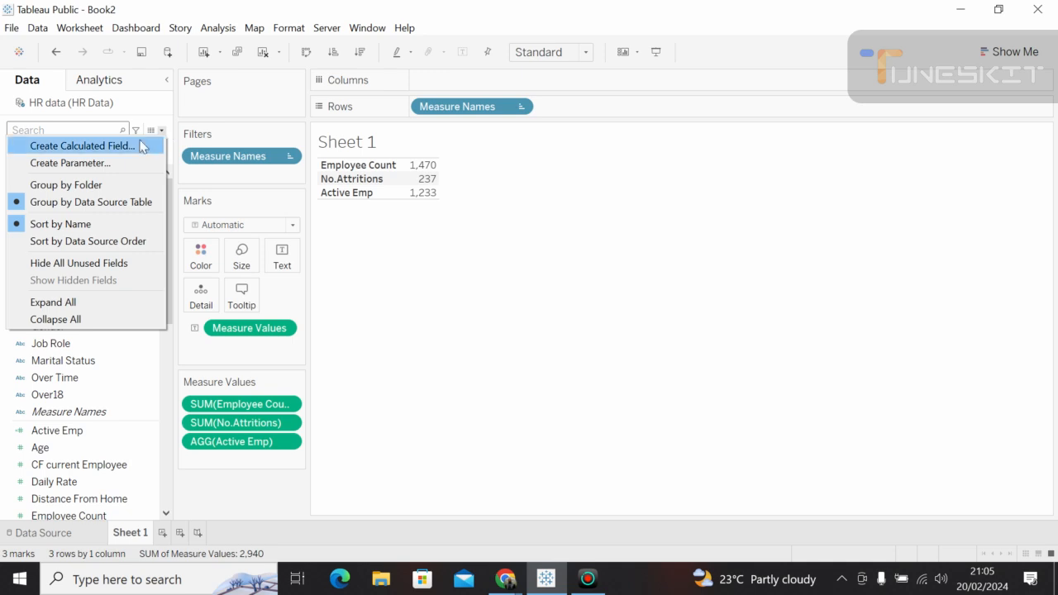
left_click(136, 147)
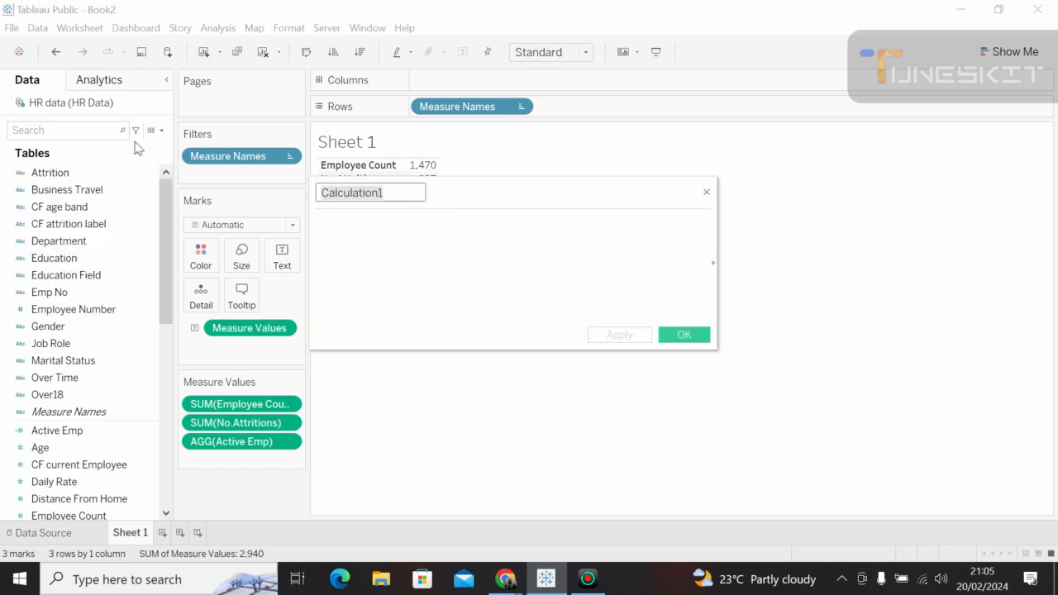
key("End")
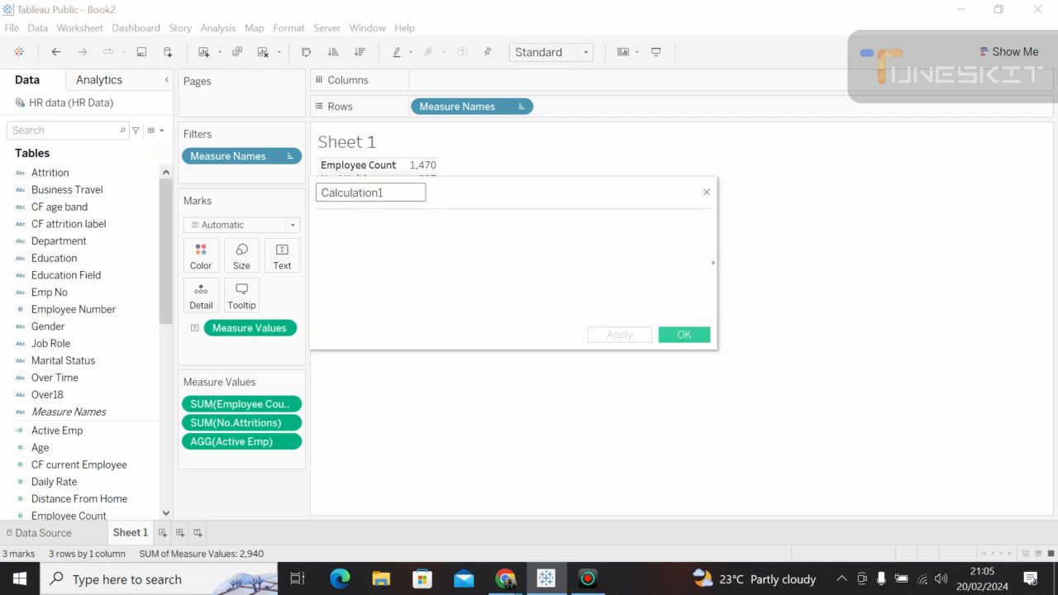
key("BackSpace")
key("BackSpace")
key("BackSpace")
key("BackSpace")
key("BackSpace")
key("BackSpace")
key("BackSpace")
key("BackSpace")
key("BackSpace")
key("BackSpace")
key("BackSpace")
key("BackSpace")
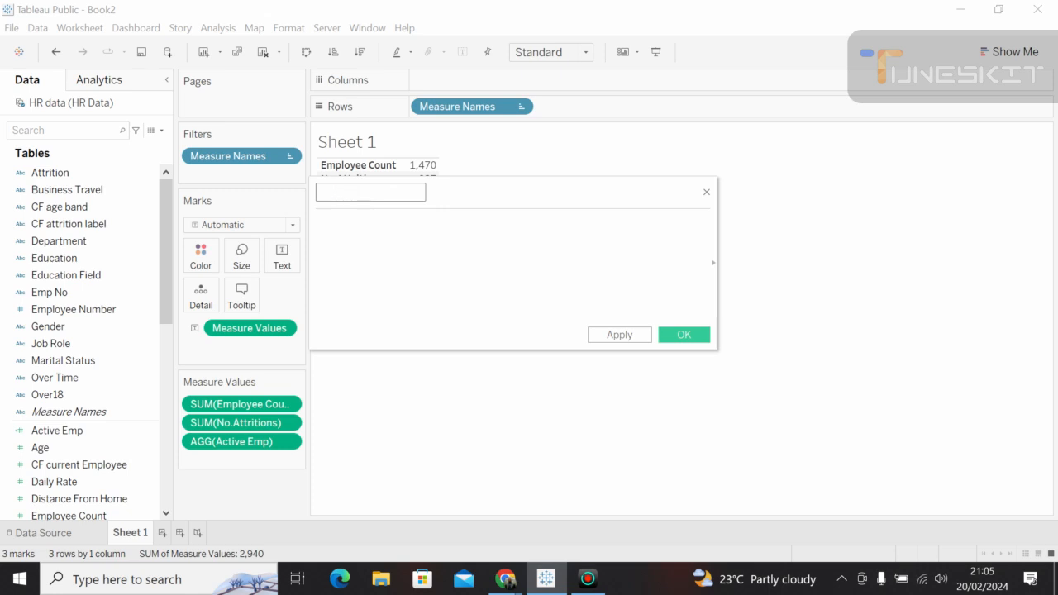
type("Attr r")
key("BackSpace")
type("Rate")
Start the Attr Rate formula with the sum of No.Attritions, SUM([No.Attritions]).
left_click(319, 223)
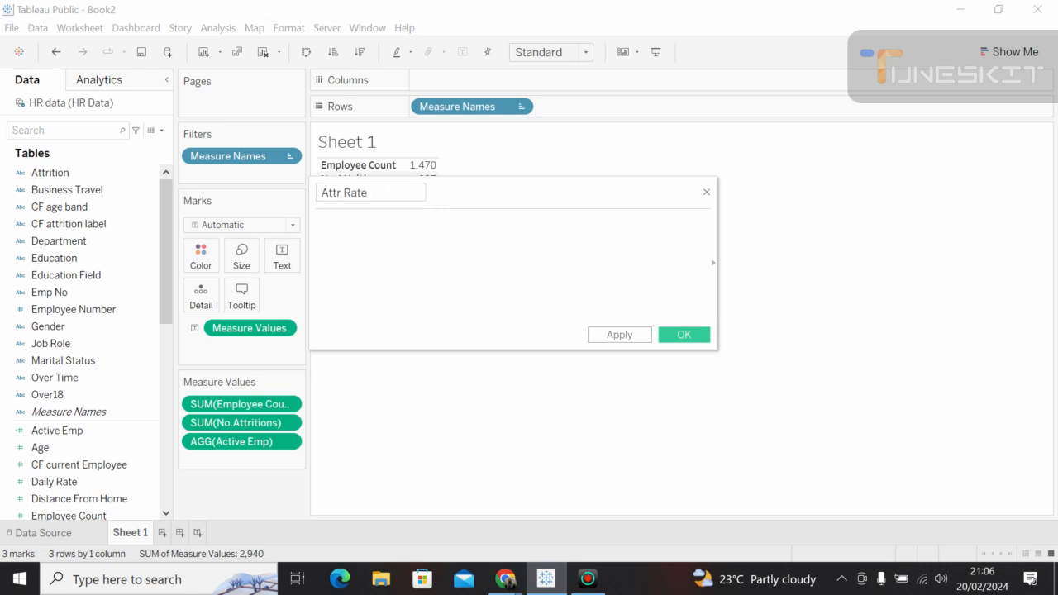
type("a")
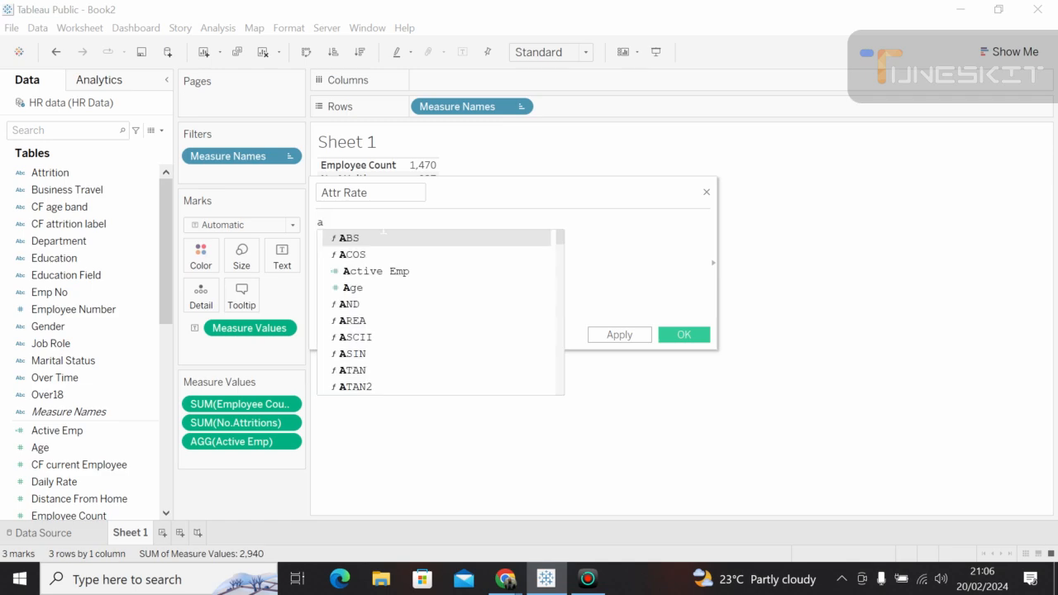
key("BackSpace")
type("s")
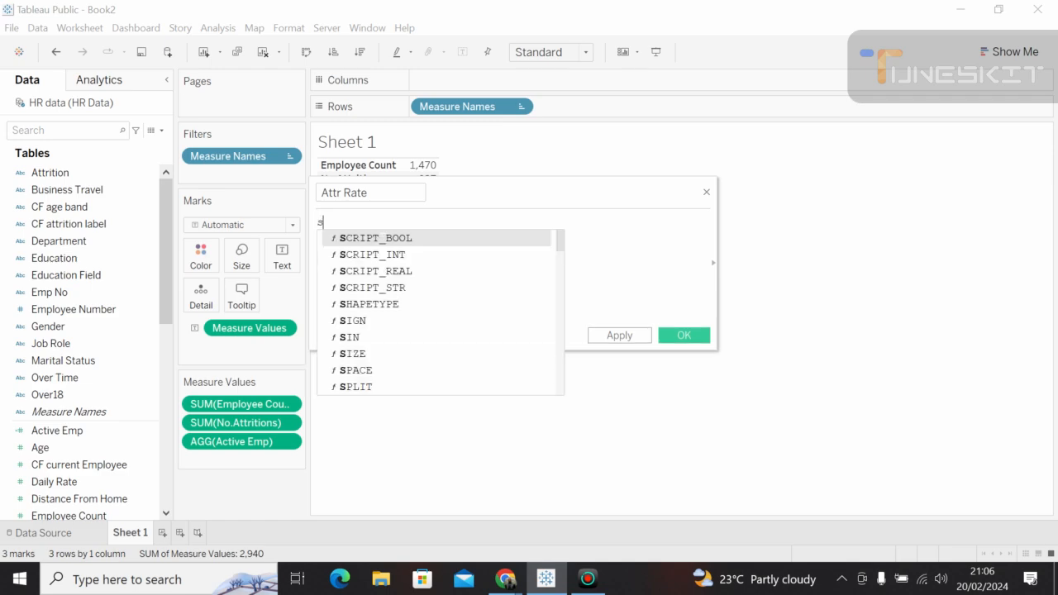
type("um")
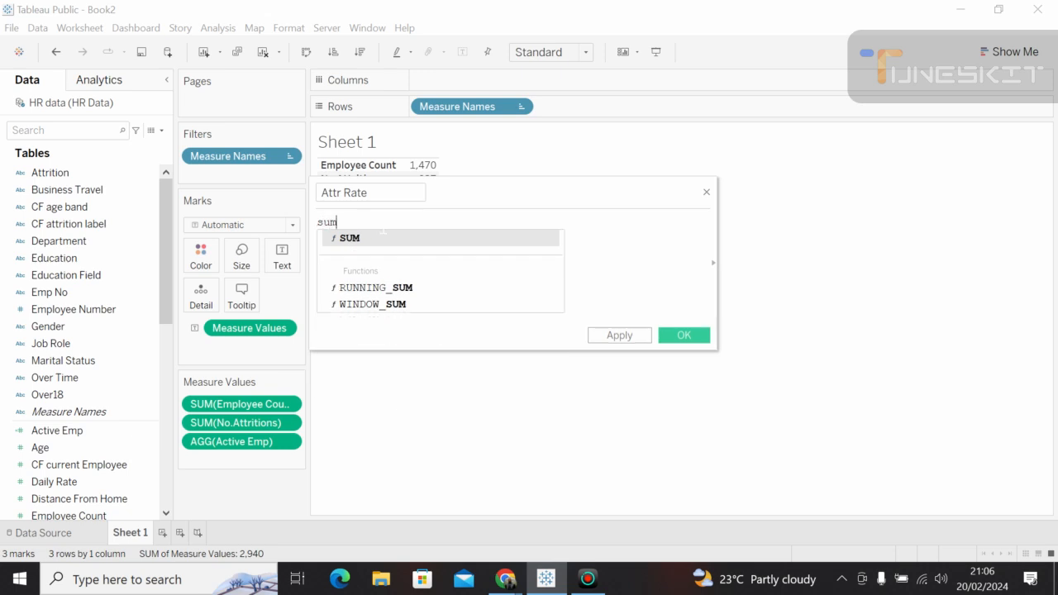
left_click(372, 240)
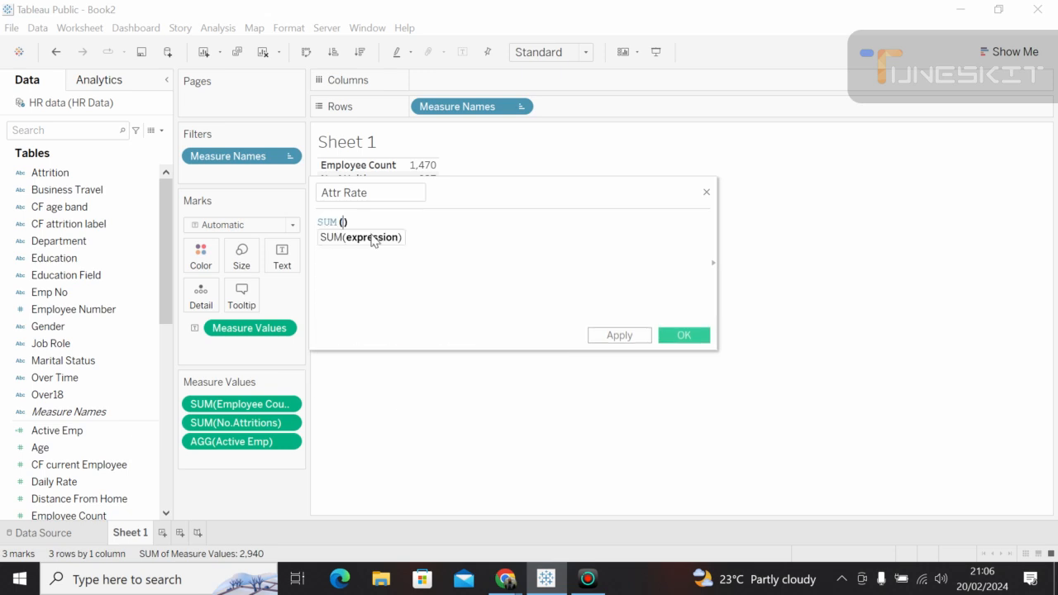
type("att")
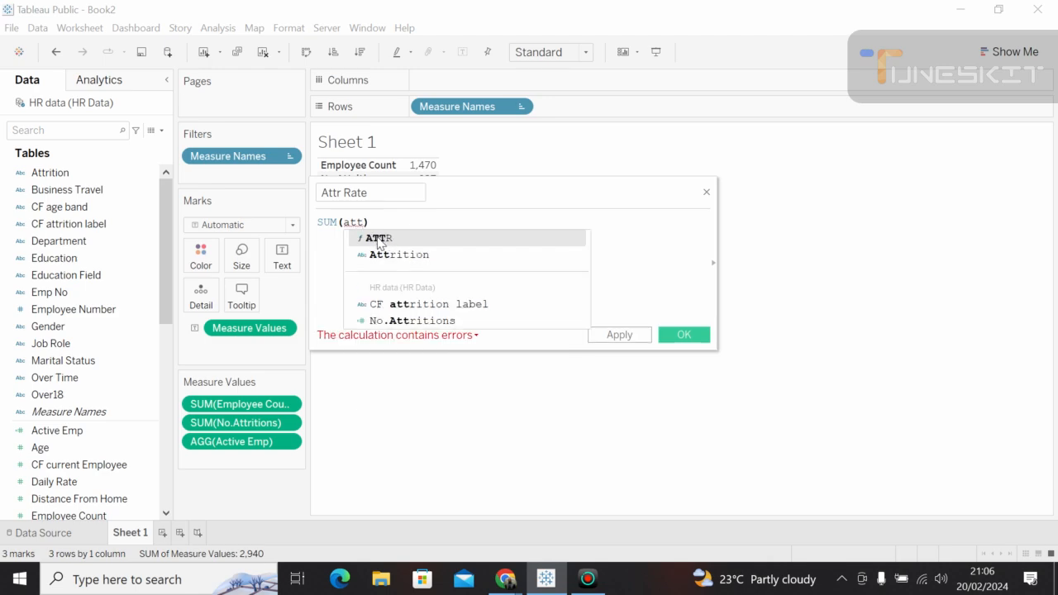
key("BackSpace")
key("BackSpace")
key("BackSpace")
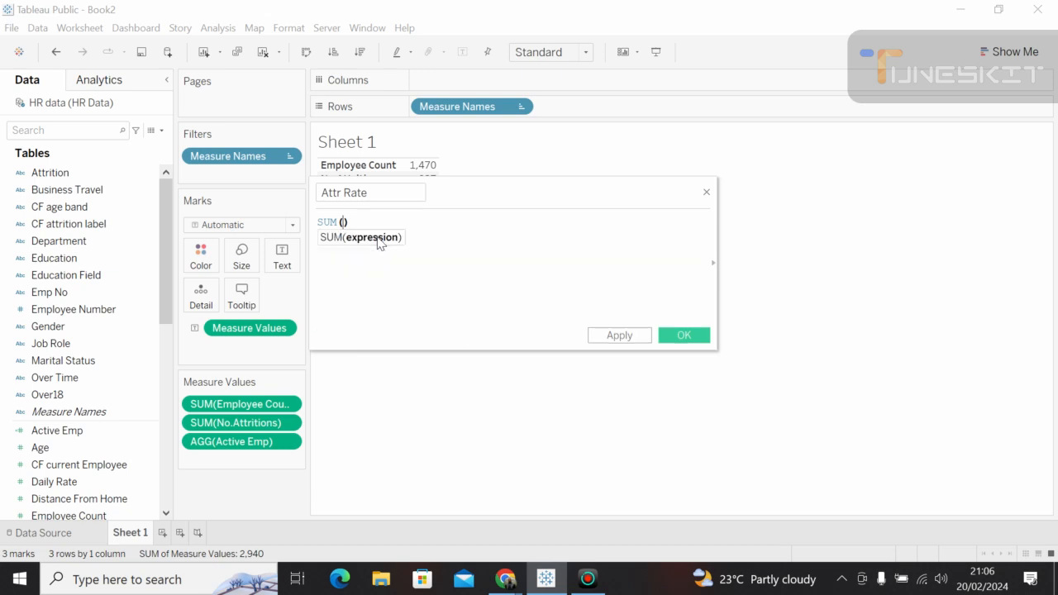
type("n")
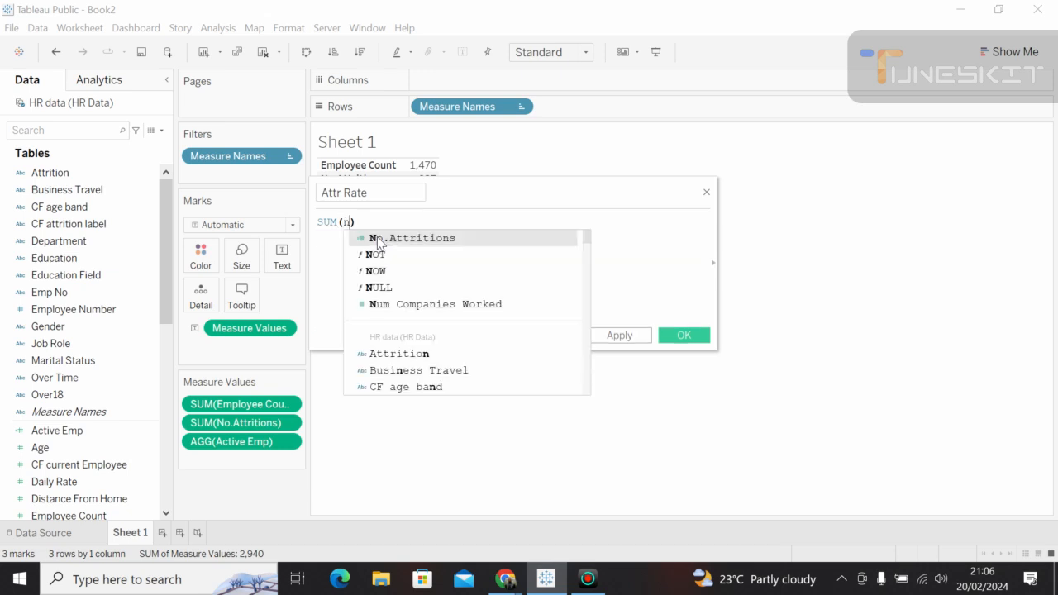
left_click(379, 239)
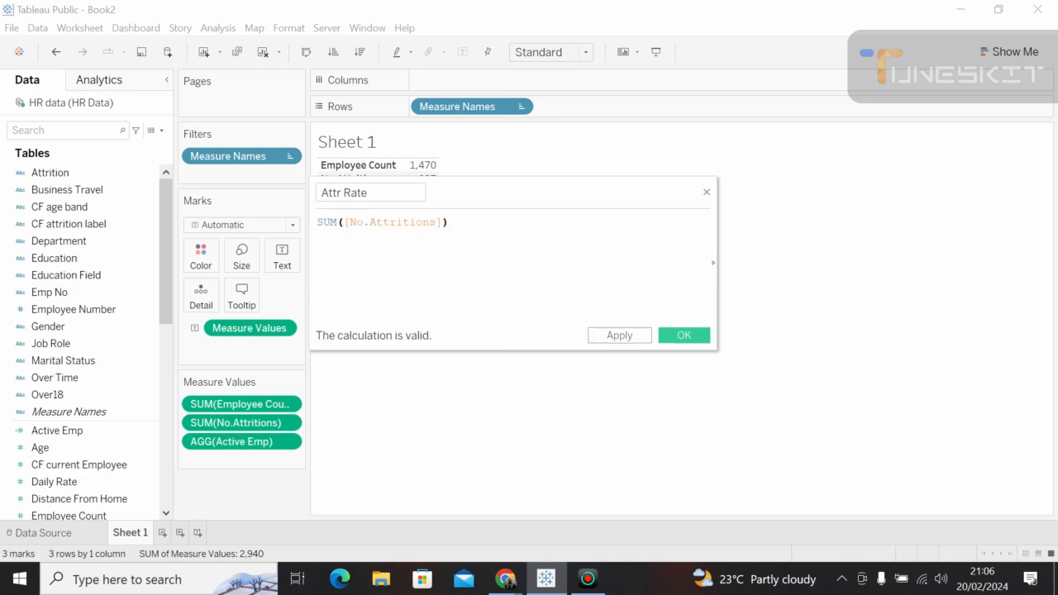
Divide the attrition sum by SUM([Employee Count]) in the Attr Rate formula and save the calculated field.
type("/")
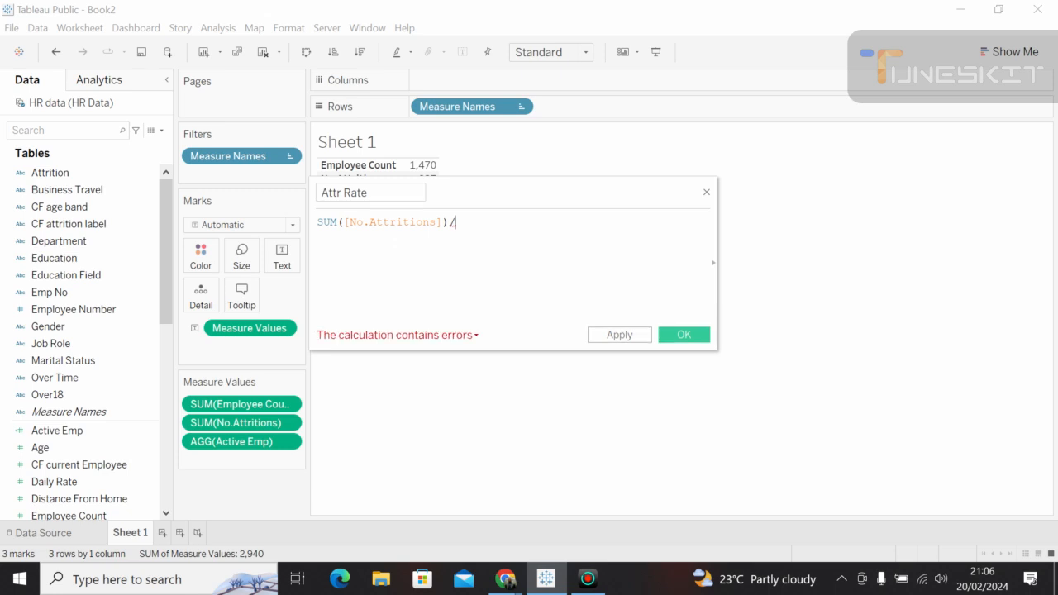
type("su")
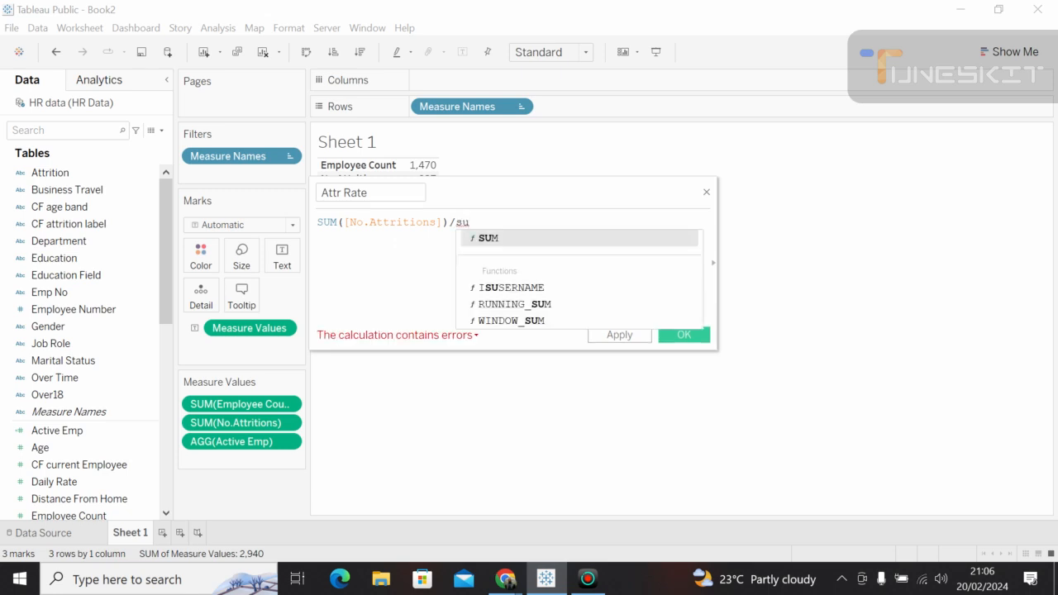
left_click(487, 239)
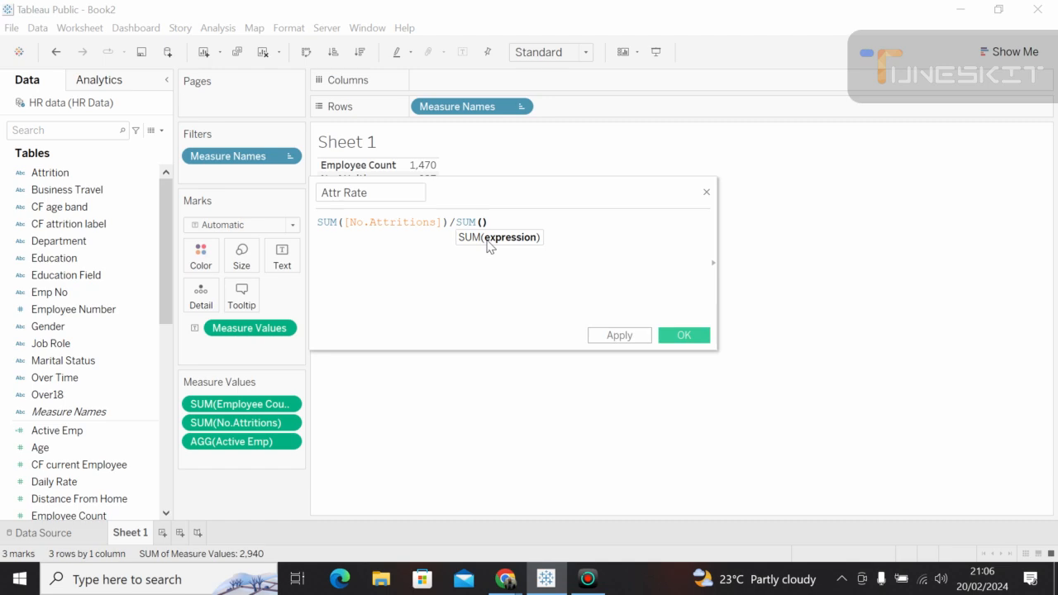
type("em")
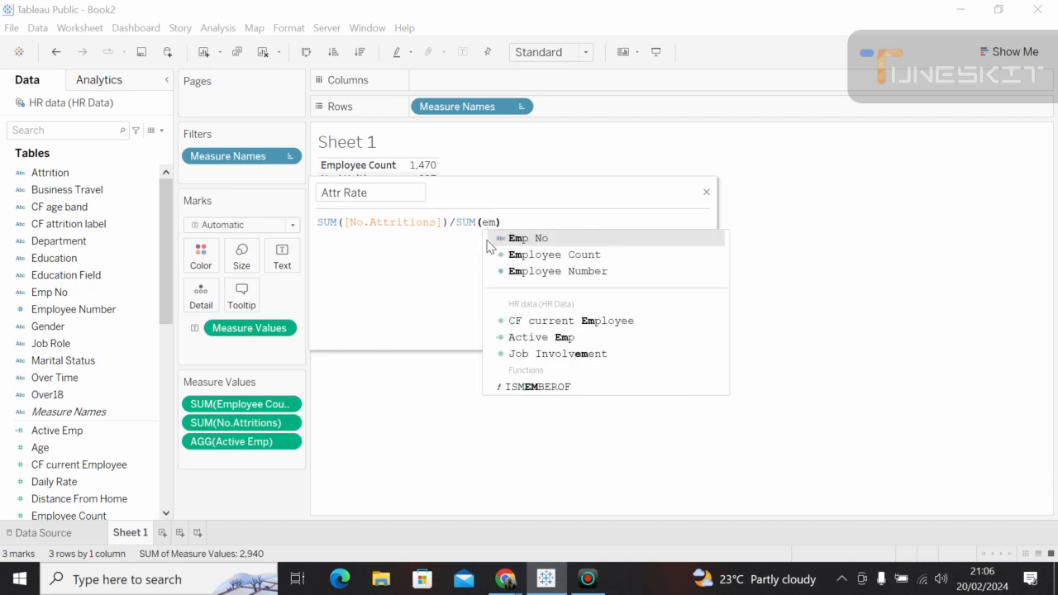
left_click(548, 256)
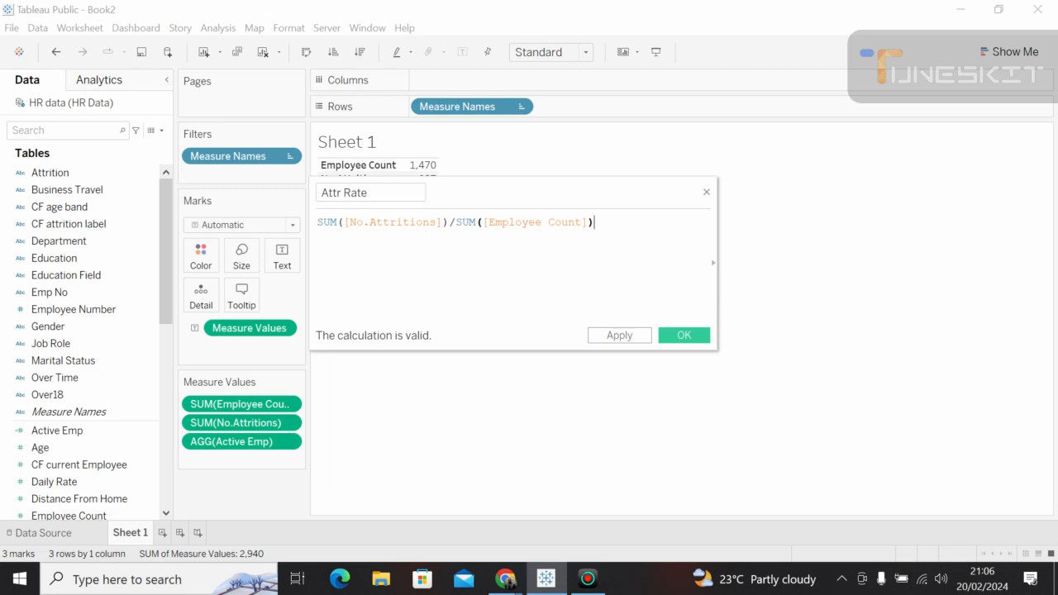
left_click(618, 337)
left_click(683, 334)
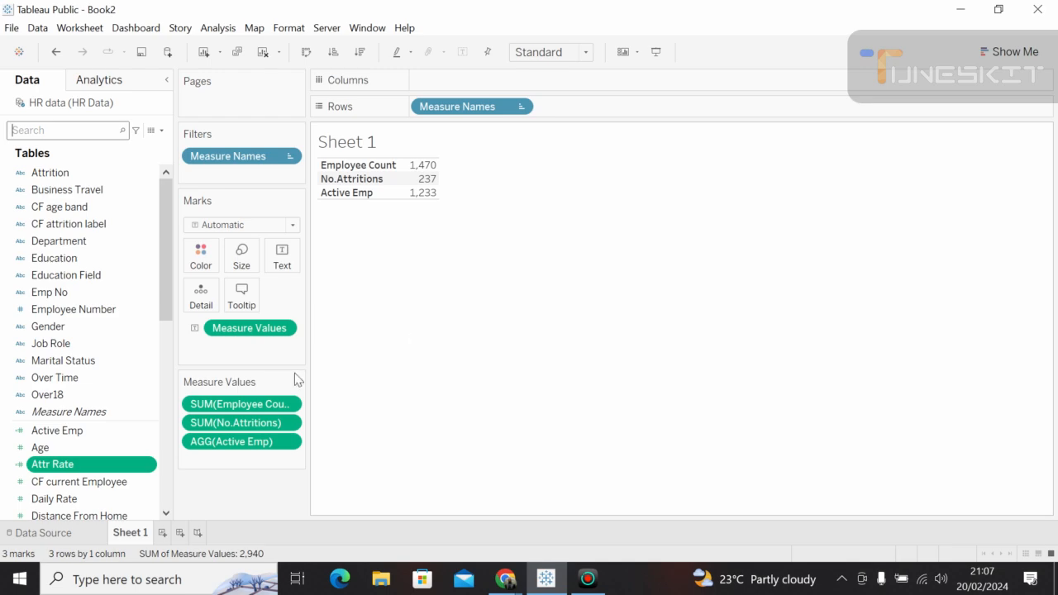
Add Attr Rate to the measure values below Active Emp and format it as a percentage with two decimal places.
left_click_drag(108, 466, 277, 460)
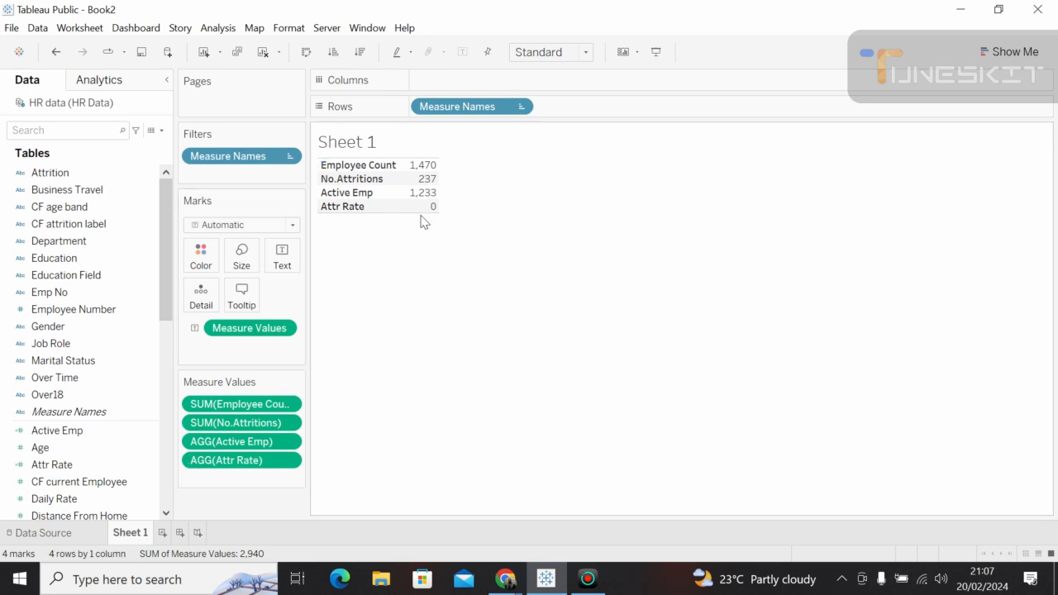
mouse_move(424, 209)
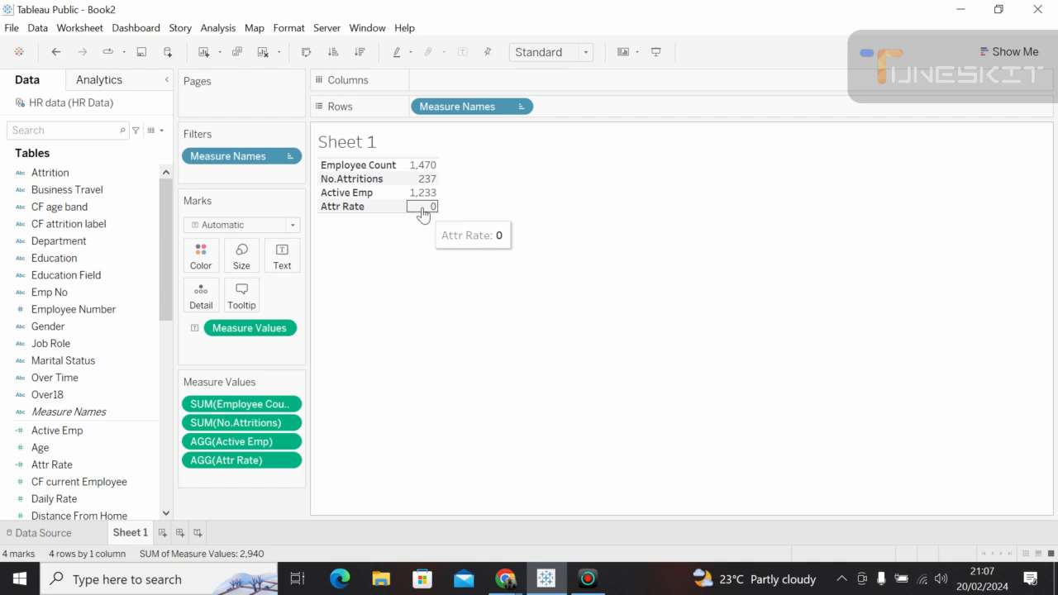
left_click(288, 461)
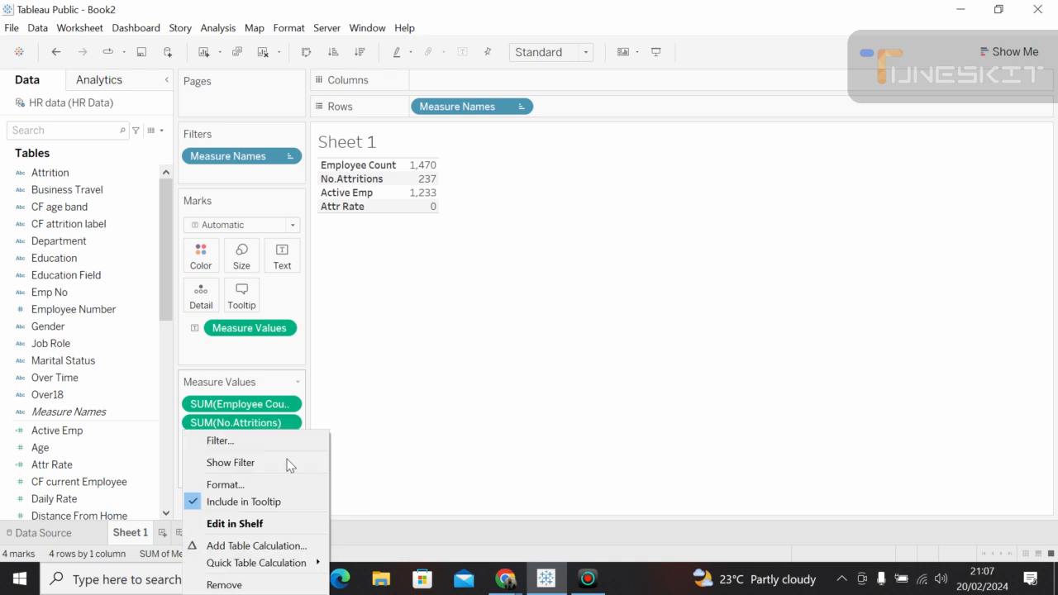
left_click(244, 487)
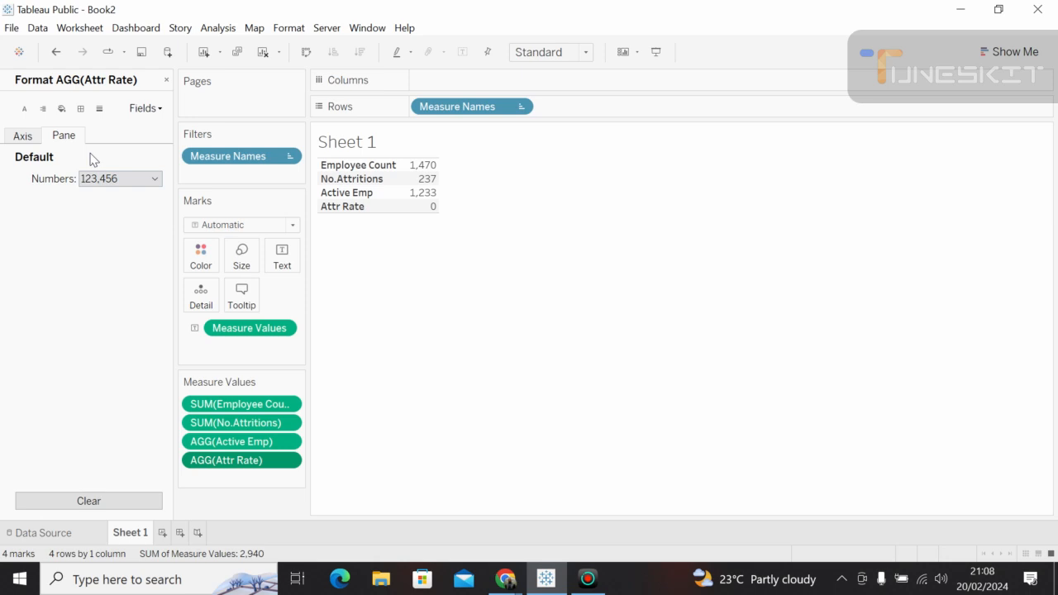
left_click(154, 179)
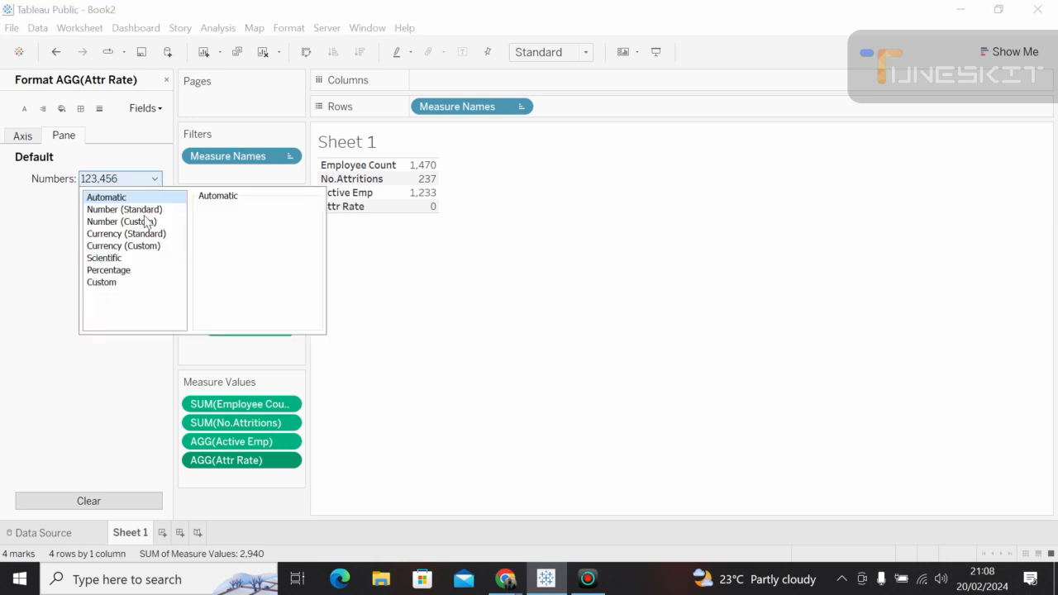
left_click(123, 271)
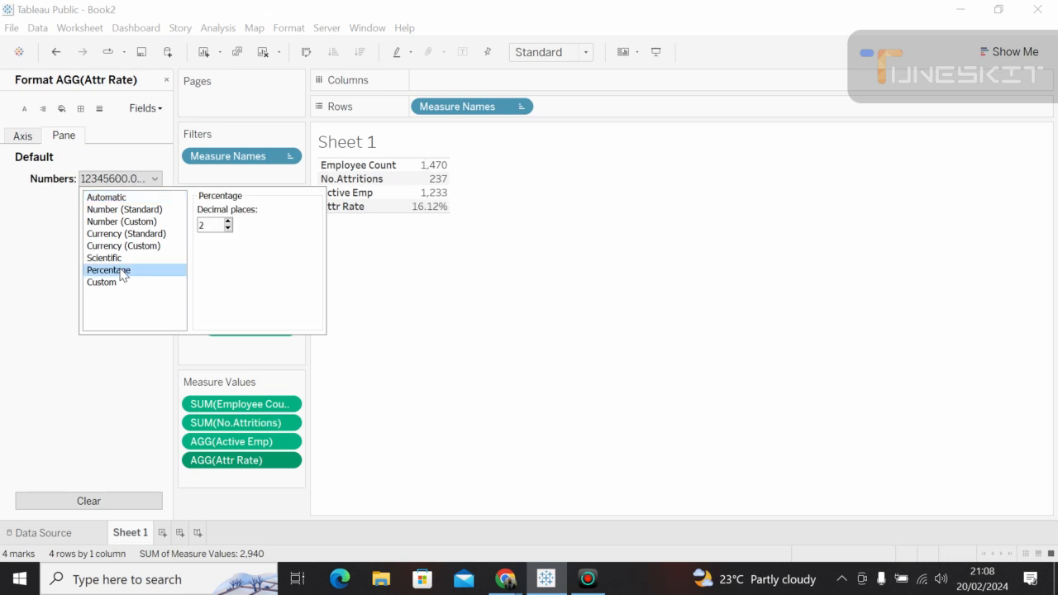
left_click(446, 273)
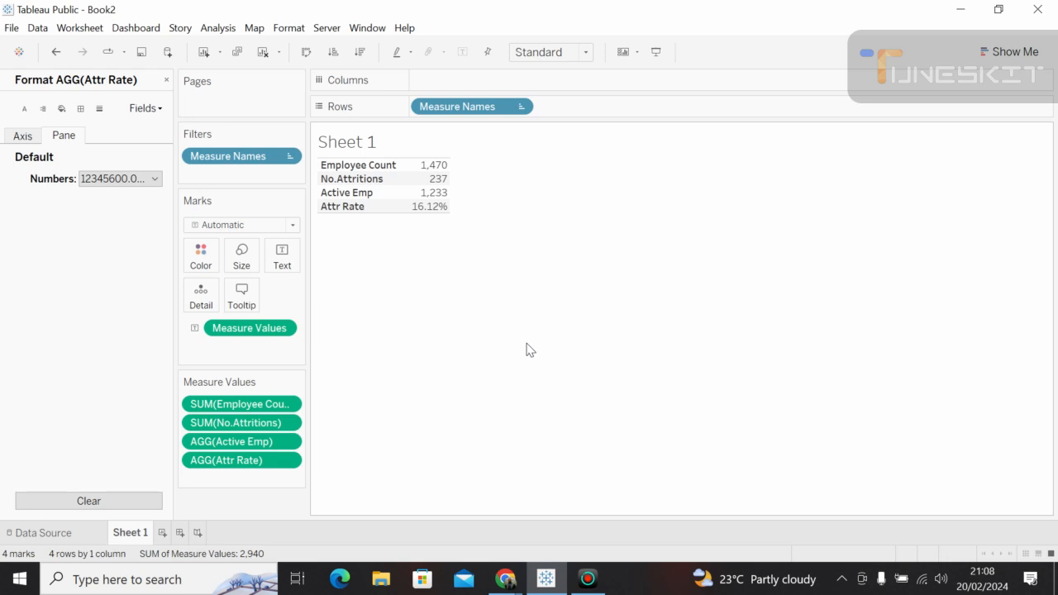
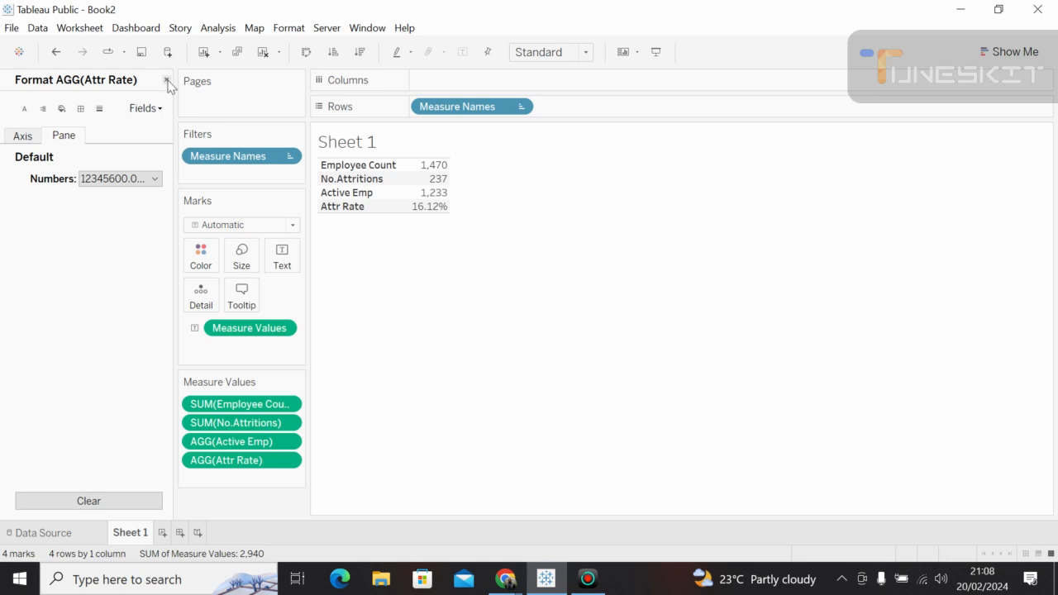
left_click(167, 80)
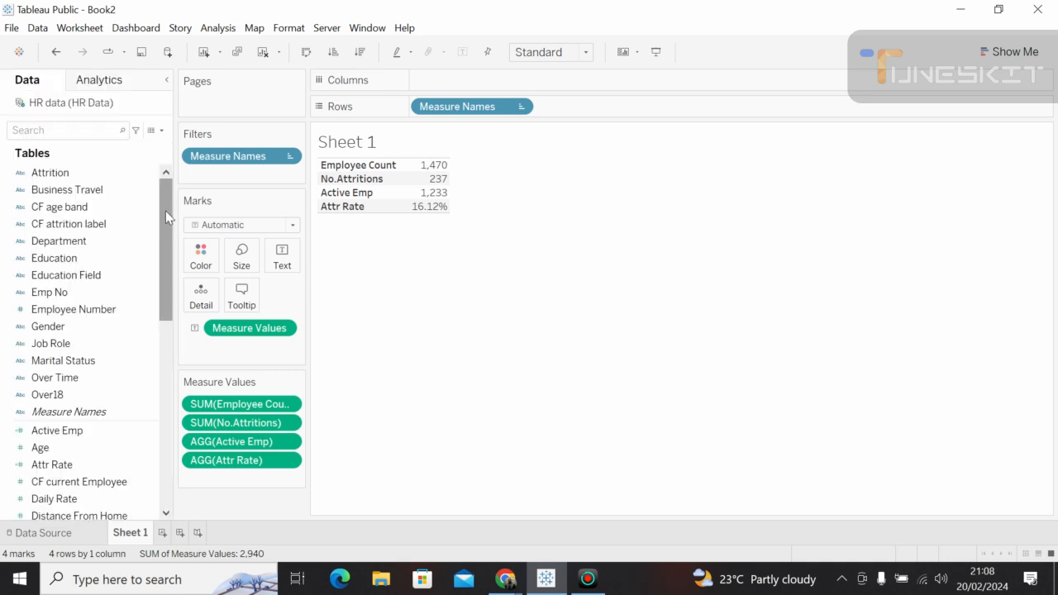
Search the data fields for age and add the Age field to the measure values below Attr Rate.
left_click_drag(165, 211, 167, 175)
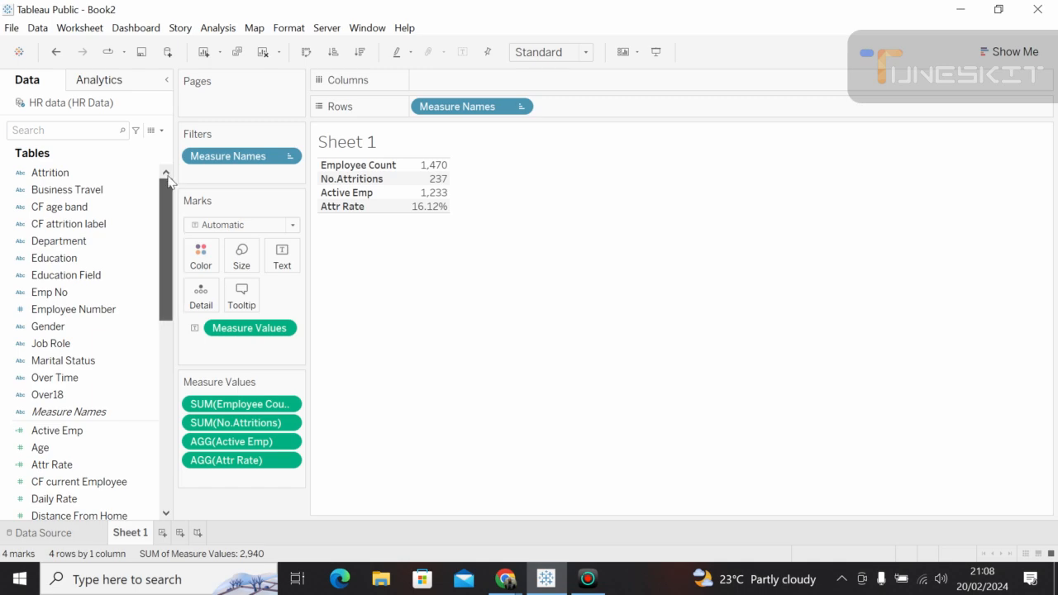
left_click_drag(168, 182, 167, 185)
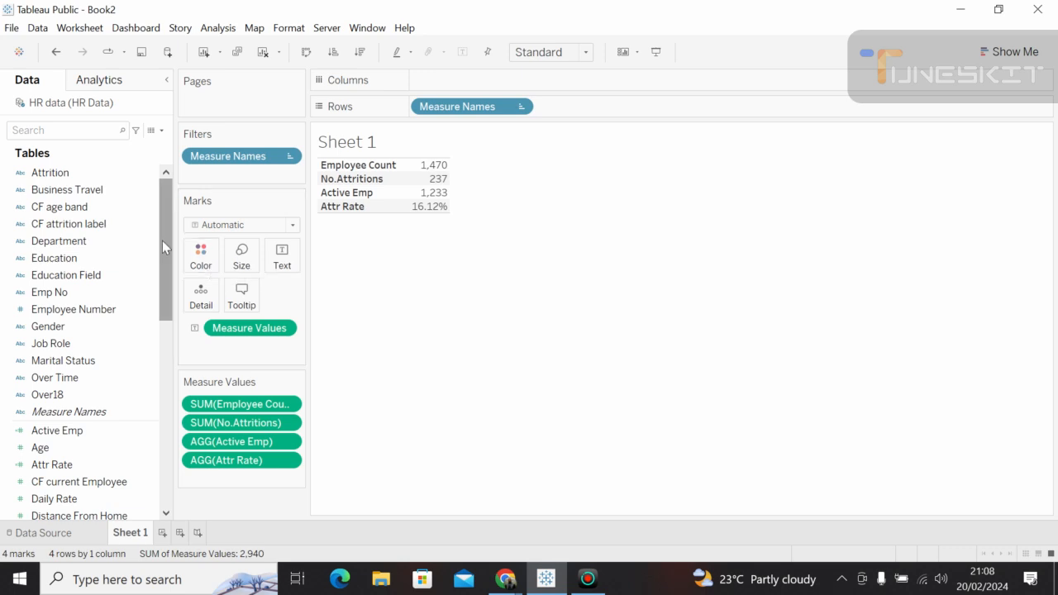
left_click_drag(163, 247, 162, 193)
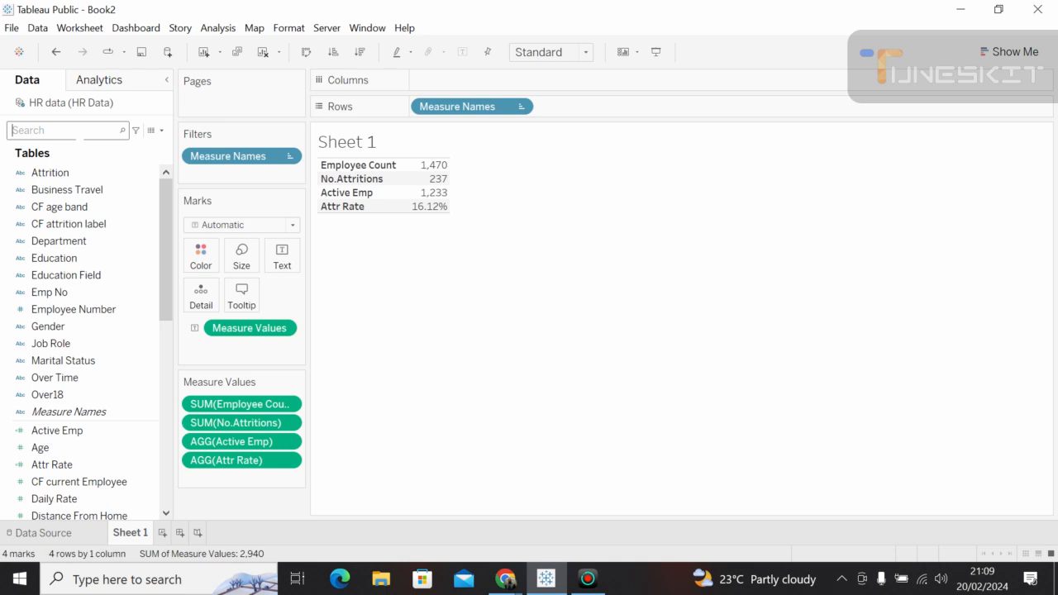
left_click(89, 130)
type("age")
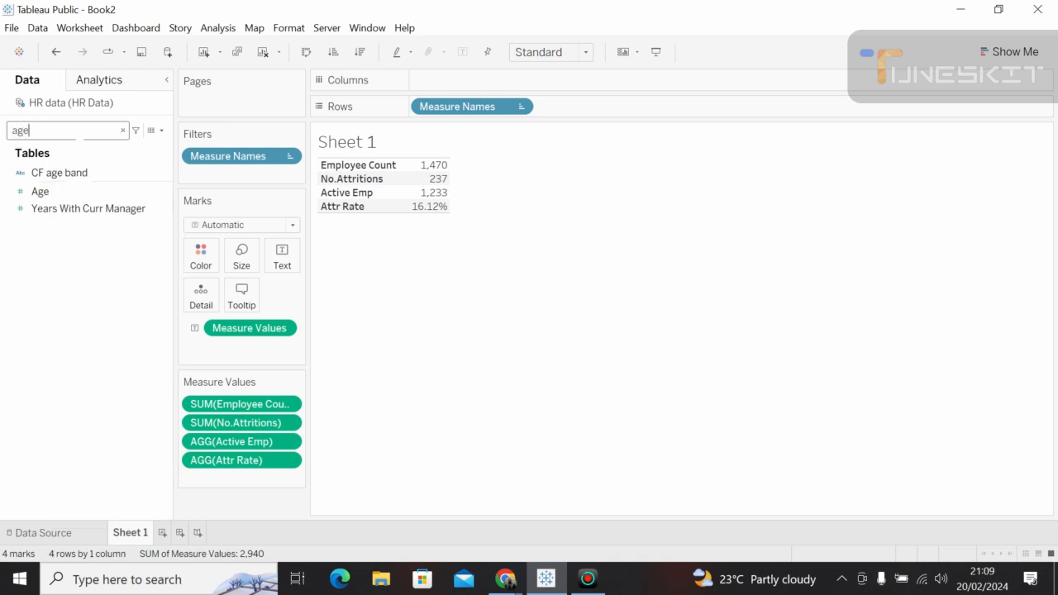
left_click_drag(49, 191, 213, 479)
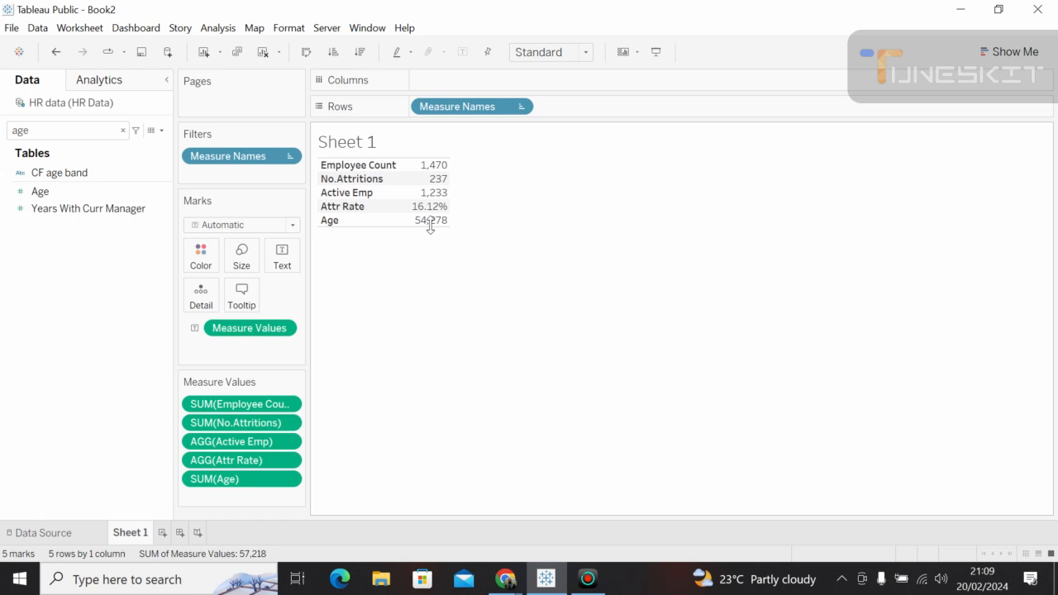
Change the aggregation of the Age measure to Average.
mouse_move(437, 231)
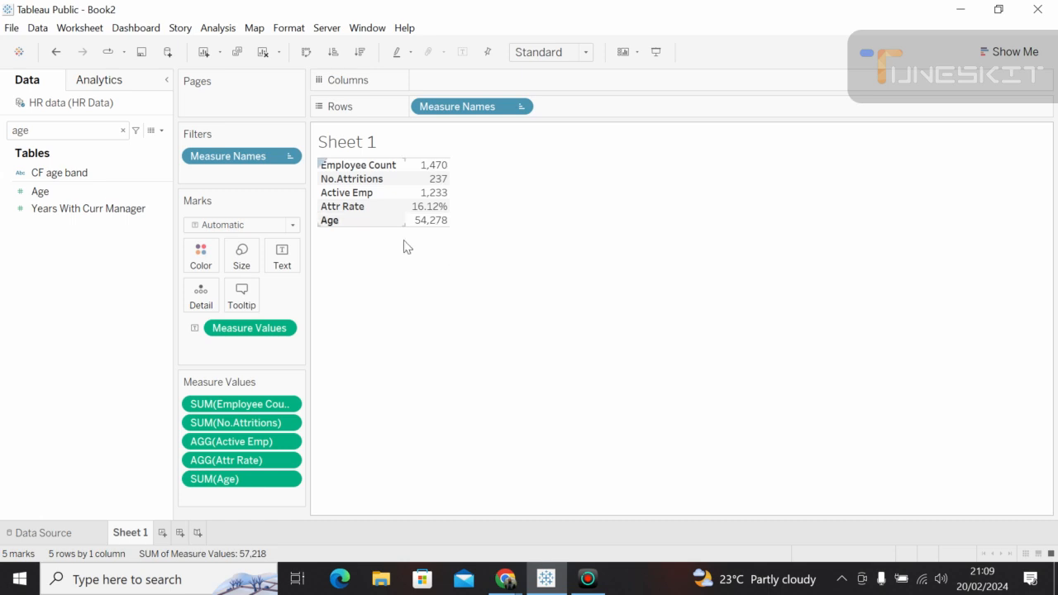
left_click(288, 481)
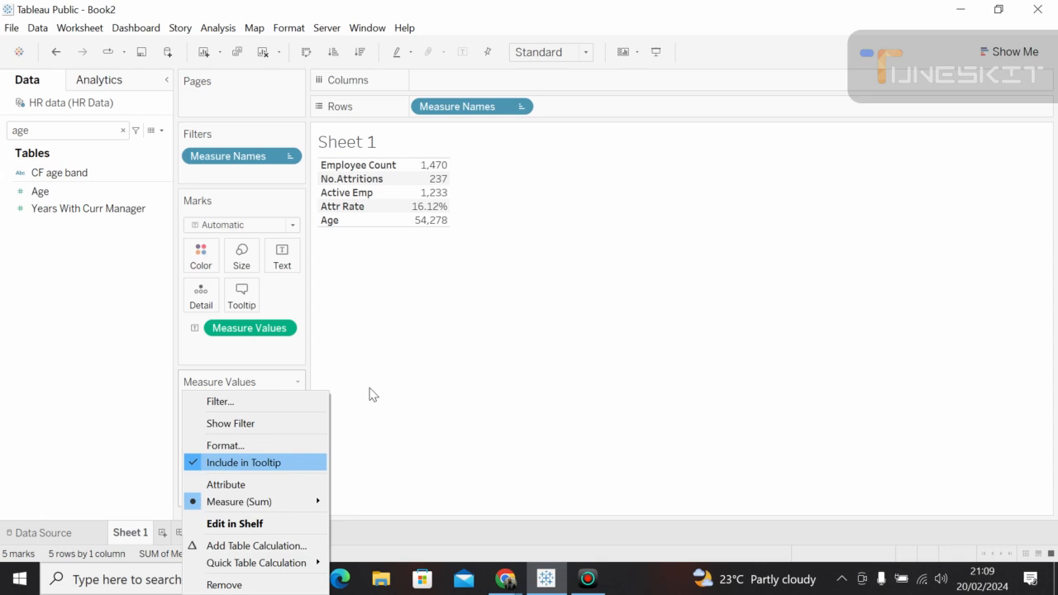
left_click(373, 394)
left_click(289, 481)
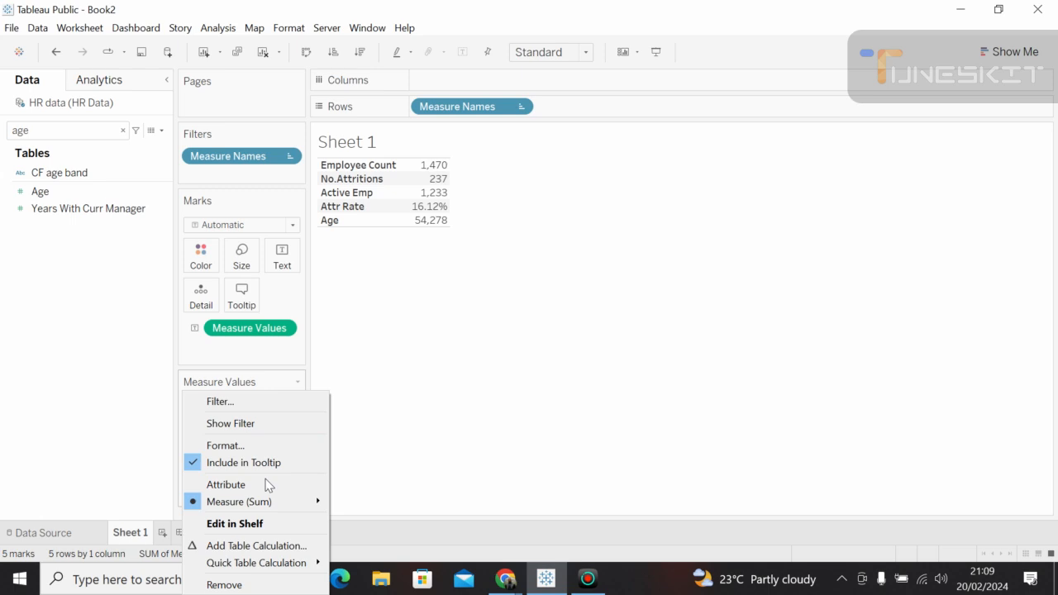
mouse_move(265, 507)
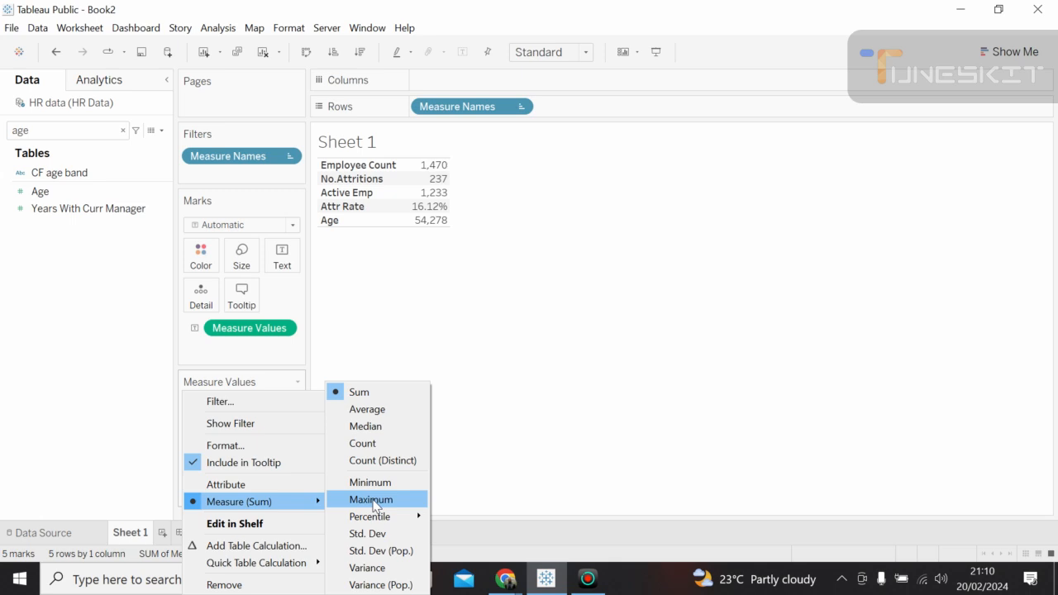
mouse_move(370, 519)
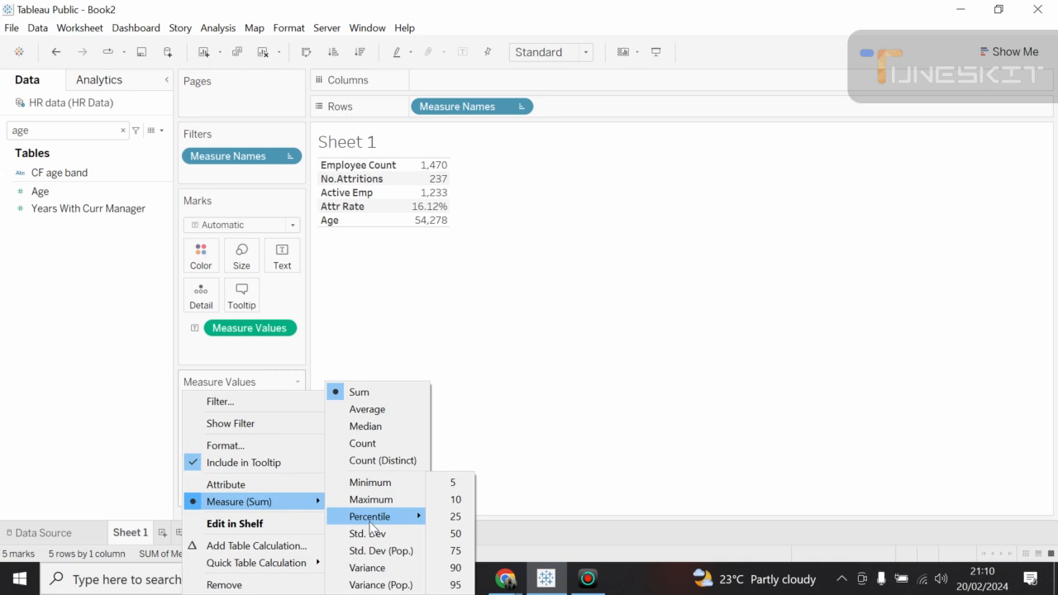
left_click(369, 411)
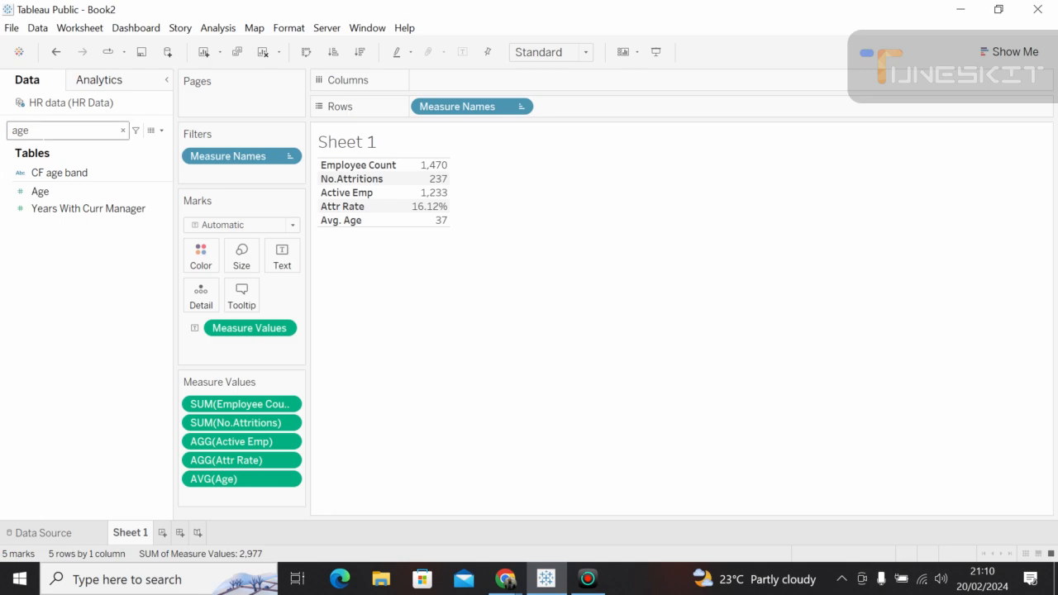
Search the data fields for mont and add Monthly Income to the measure values below Age.
double_click(42, 133)
key("BackSpace")
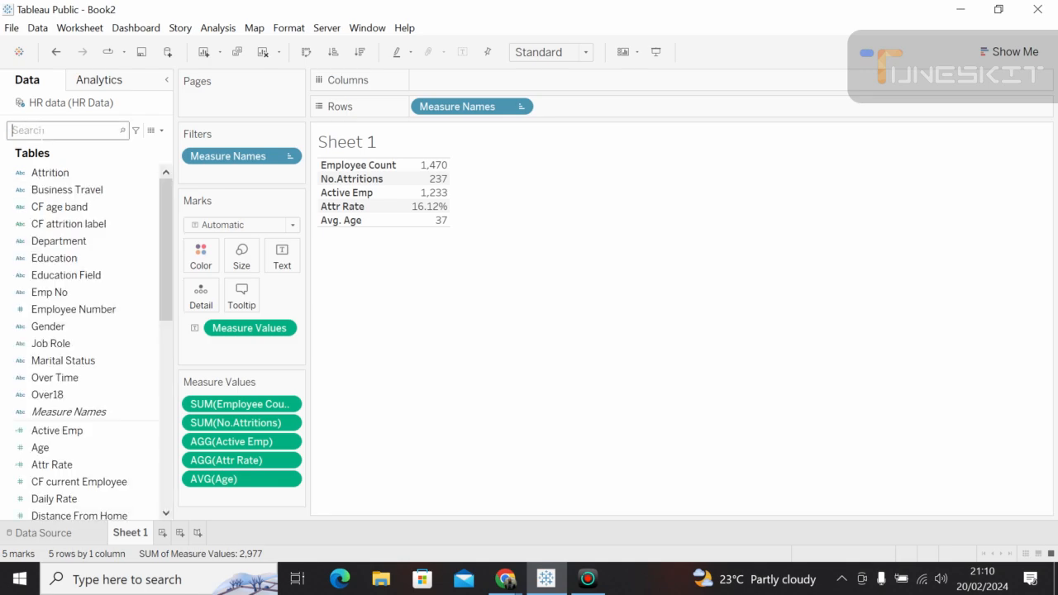
type("mon")
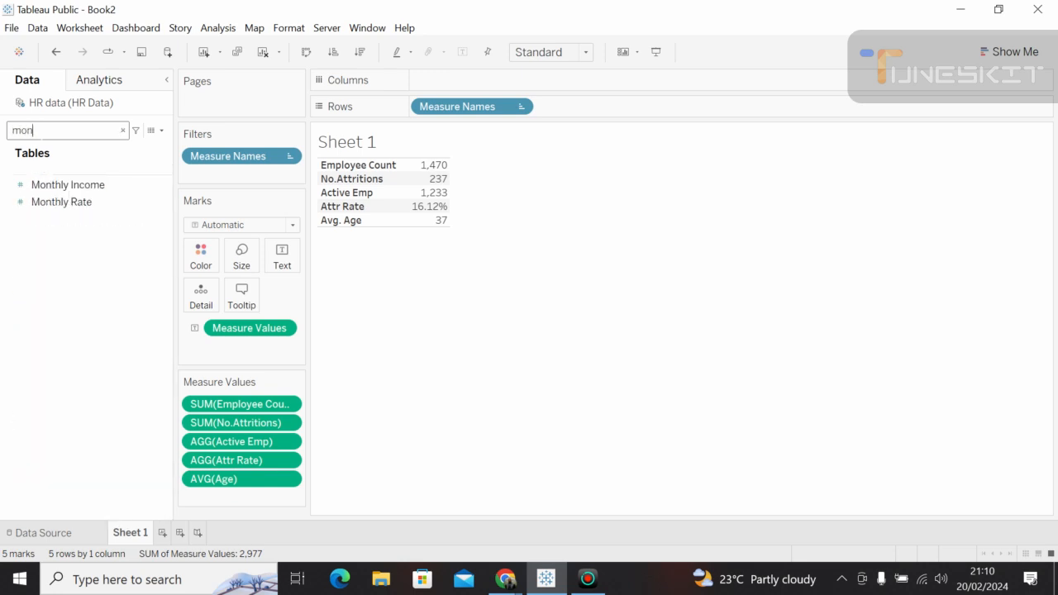
type("t")
left_click(64, 178)
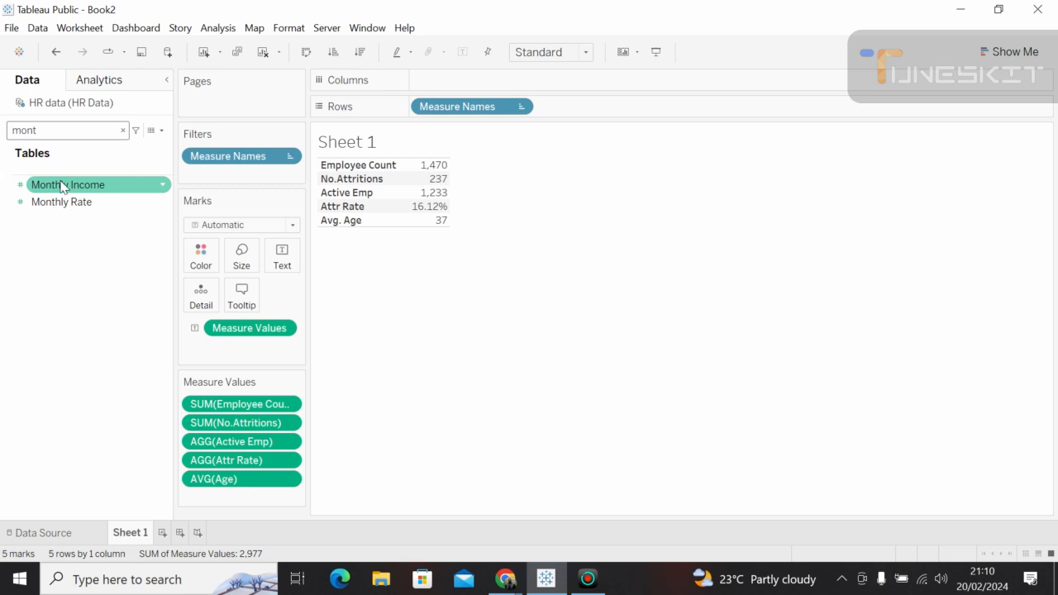
left_click_drag(62, 186, 220, 498)
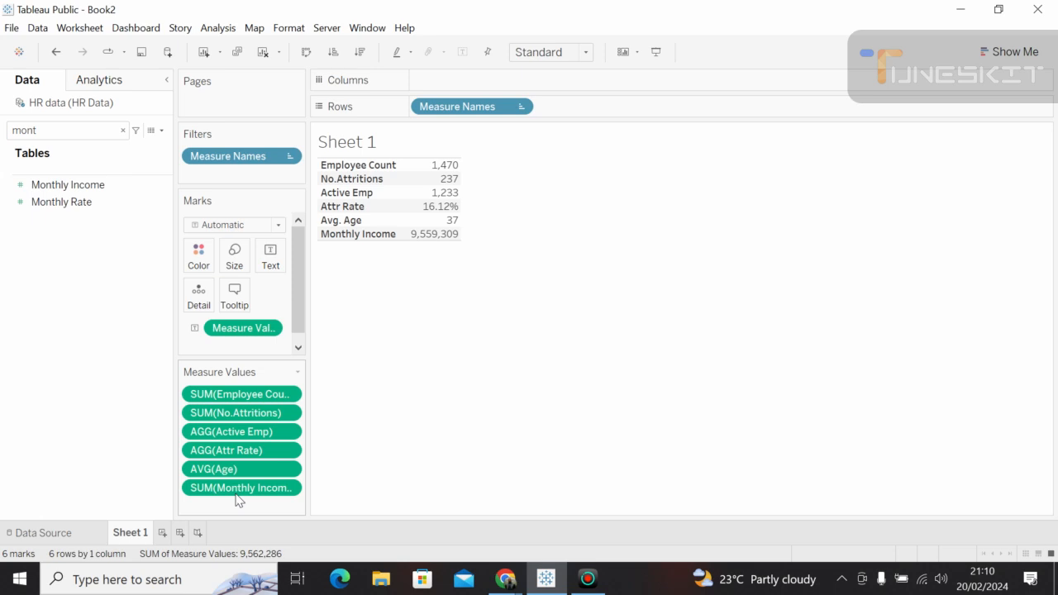
Change the aggregation of the Monthly Income measure to Average.
left_click(295, 491)
mouse_move(292, 503)
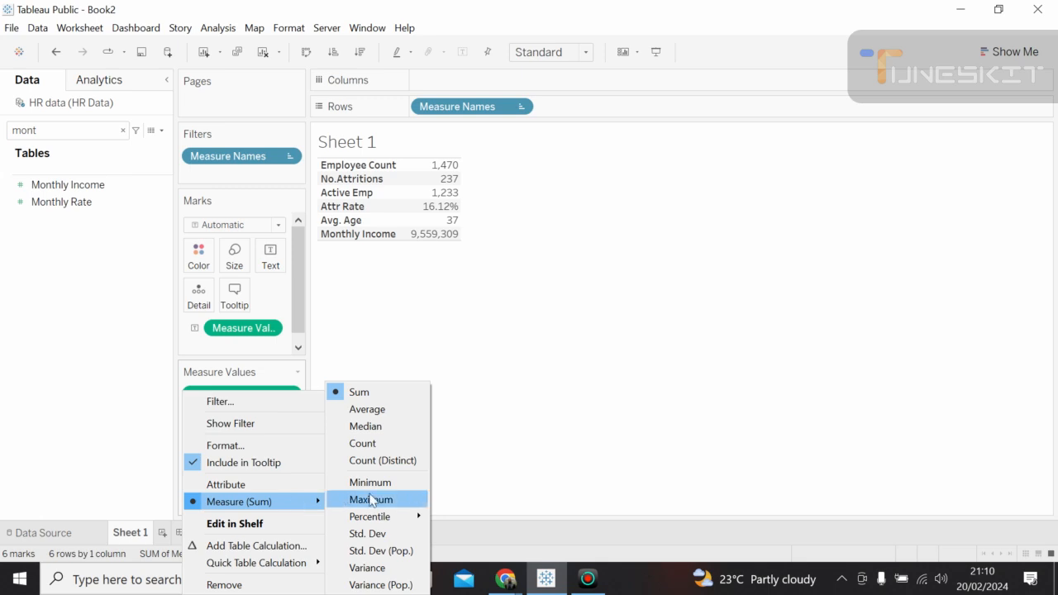
left_click(367, 409)
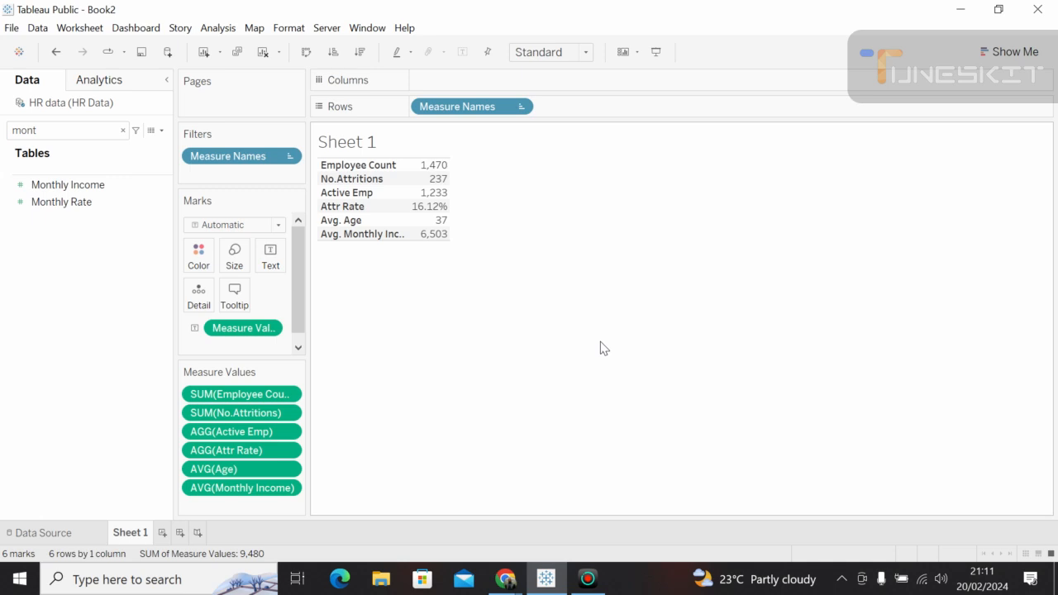
Format the Employee Count measure as a custom number with 0 decimal places.
mouse_move(424, 242)
left_click(288, 395)
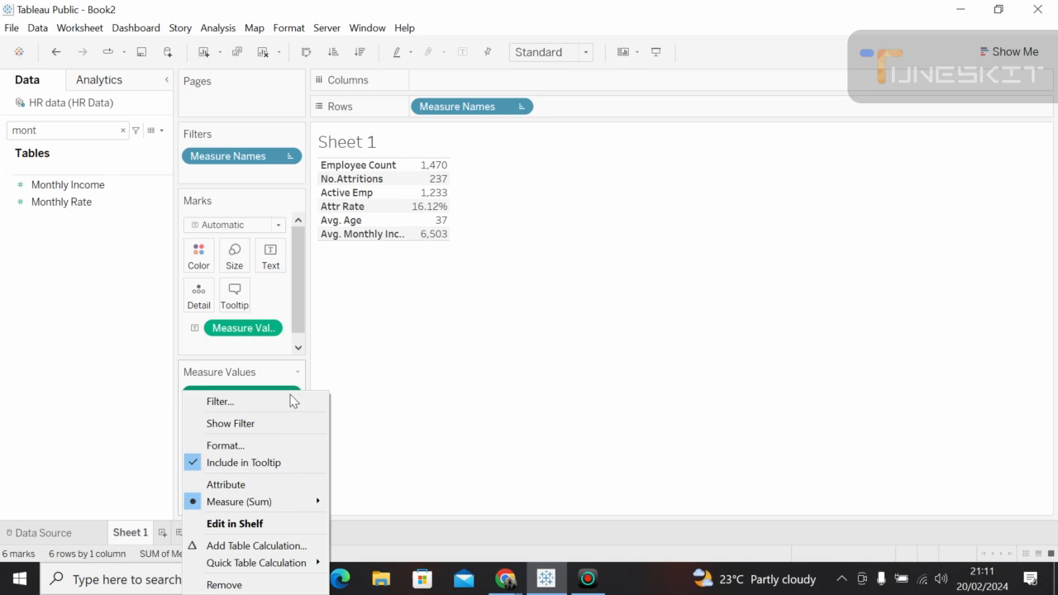
left_click(248, 445)
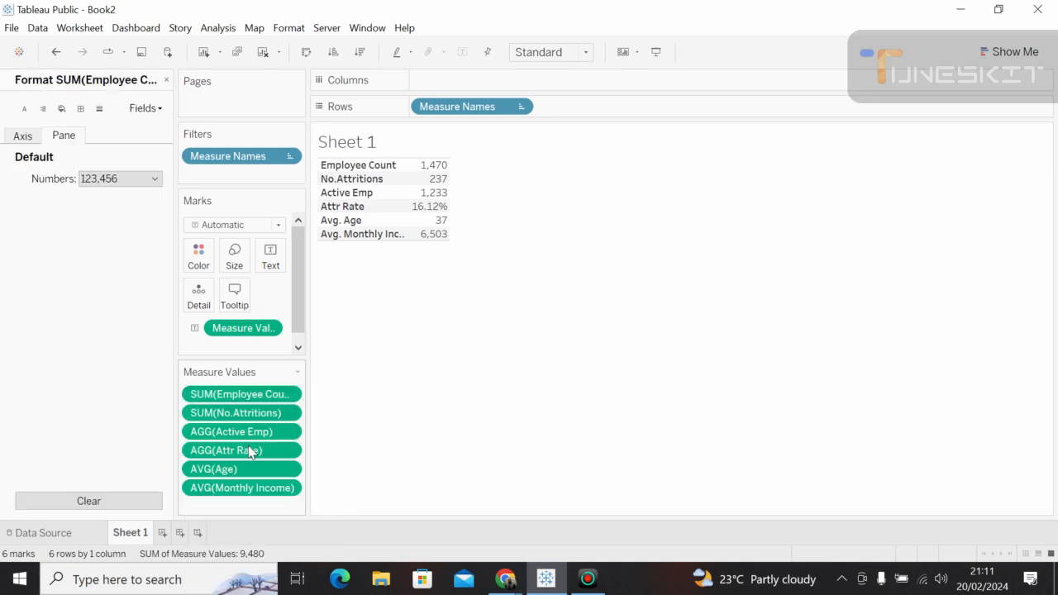
left_click(154, 179)
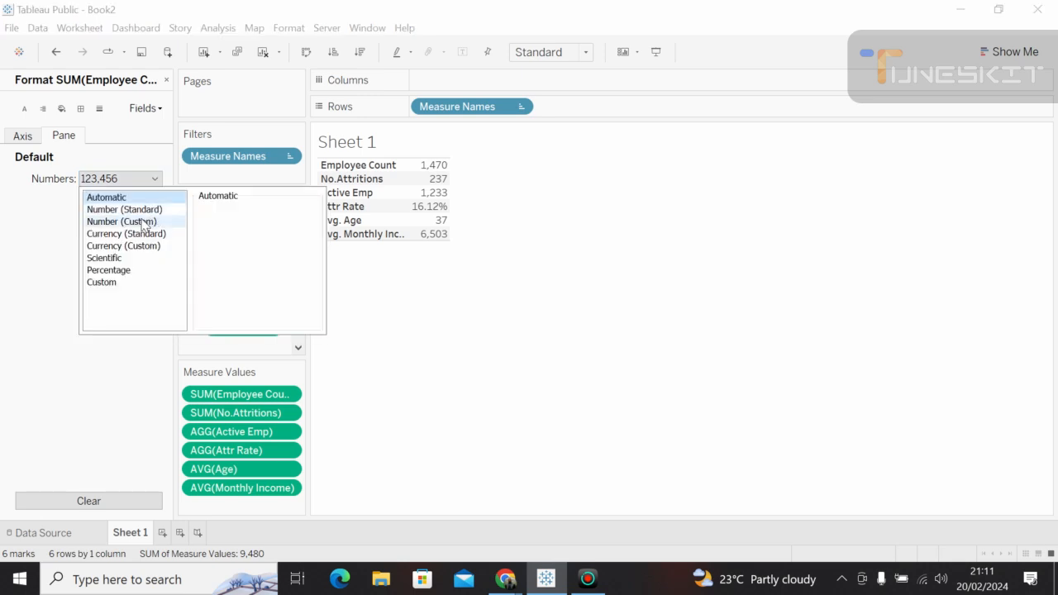
left_click(144, 225)
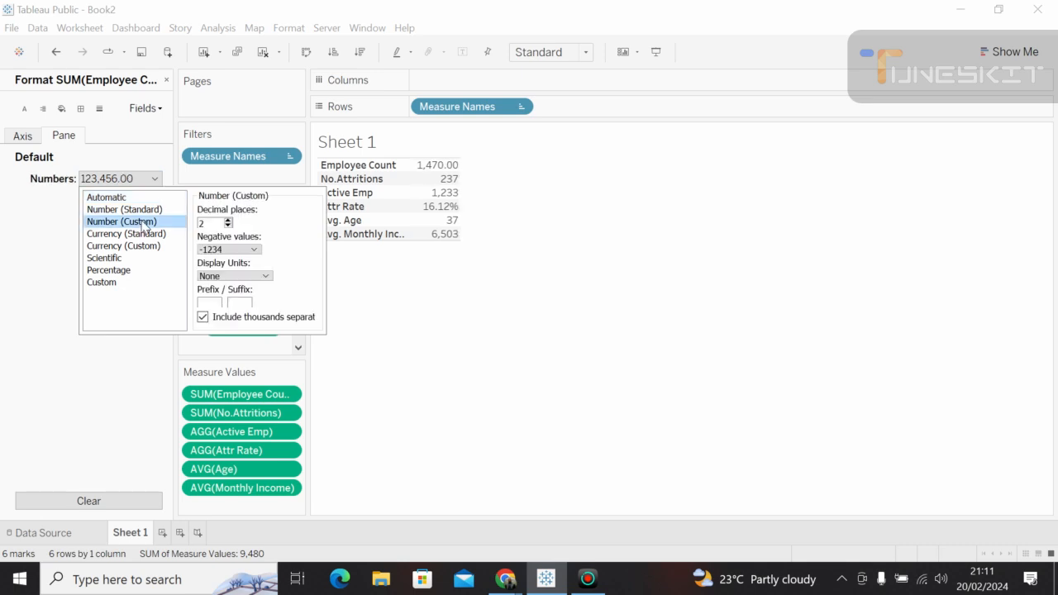
left_click(228, 225)
left_click(228, 225)
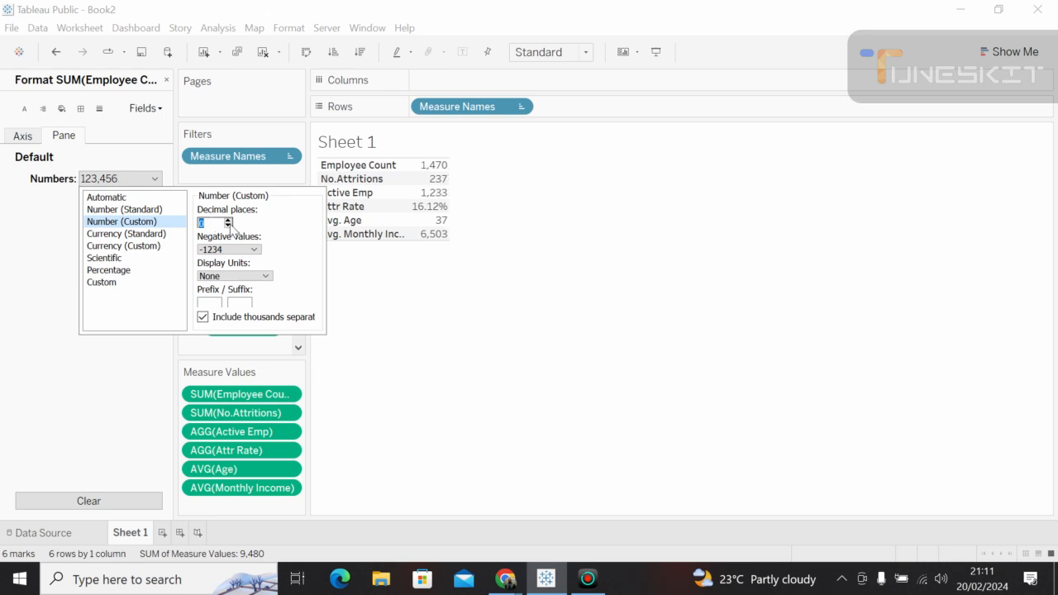
left_click(275, 225)
left_click(148, 371)
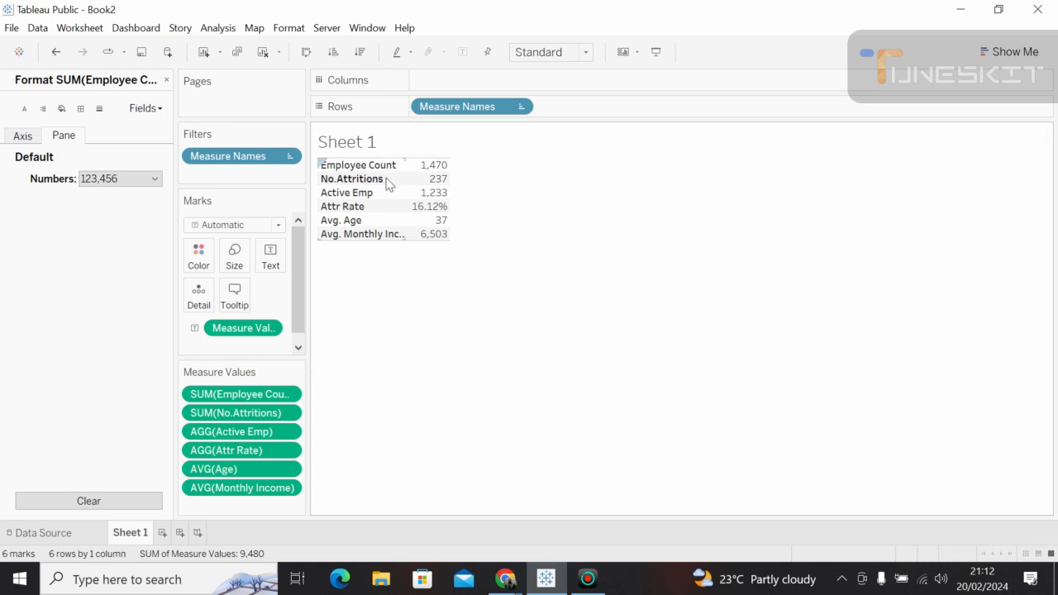
Format the No.Attritions measure as a custom number with 0 decimal places.
right_click(285, 413)
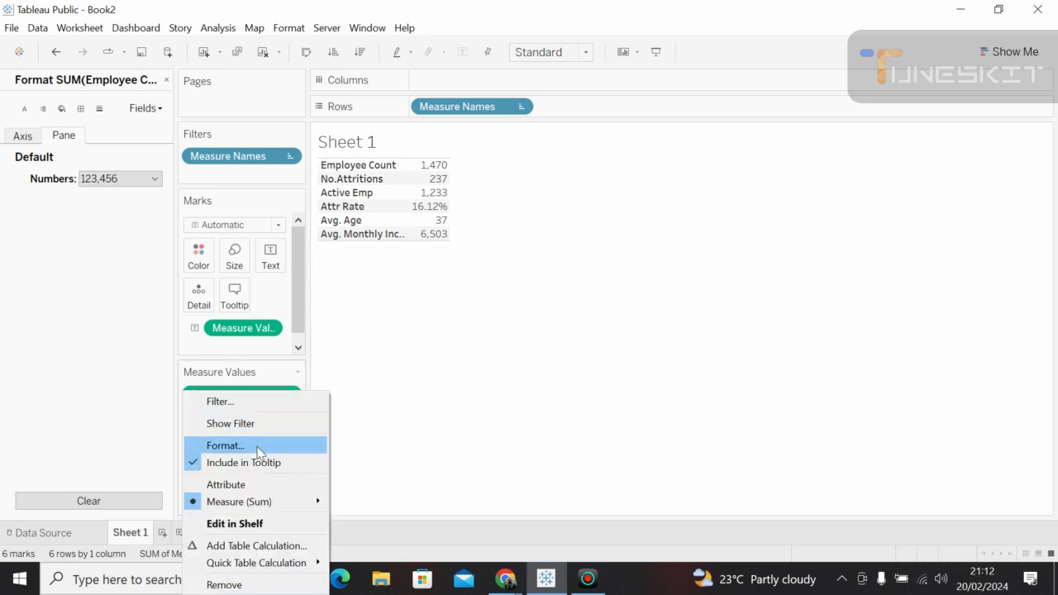
left_click(257, 450)
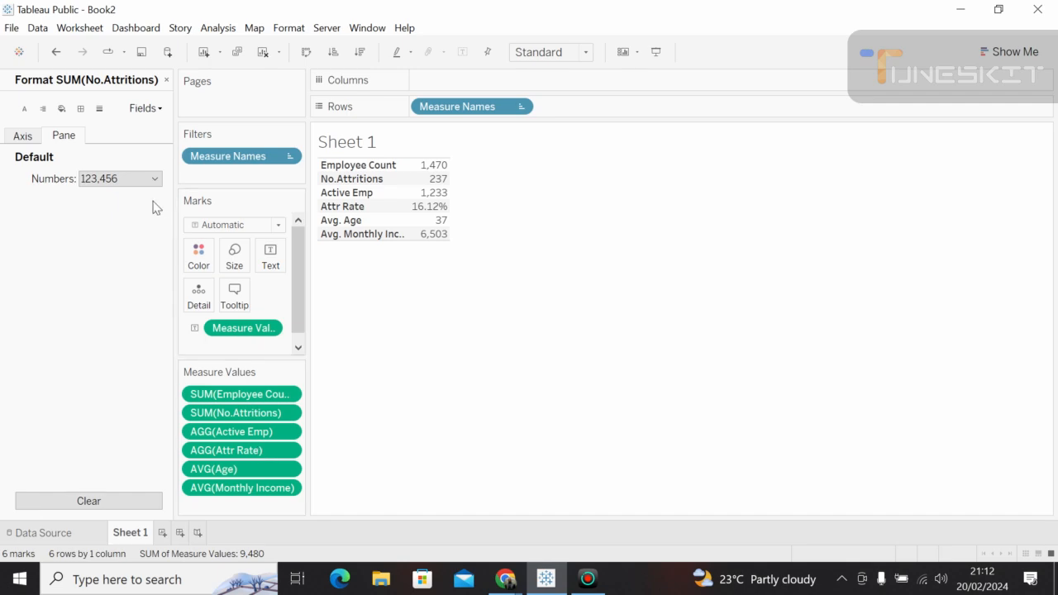
left_click(154, 180)
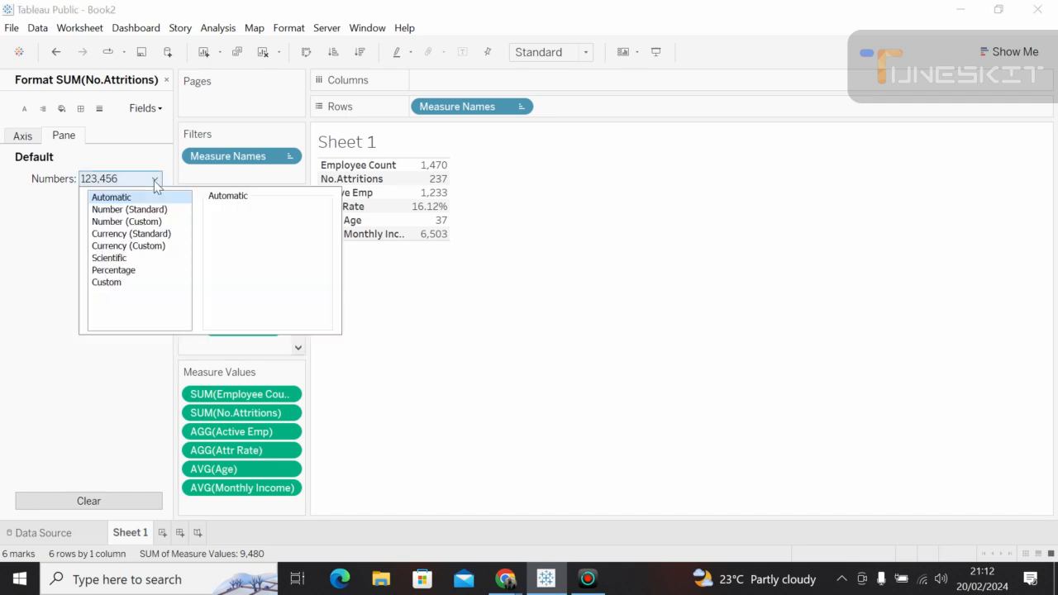
left_click(152, 222)
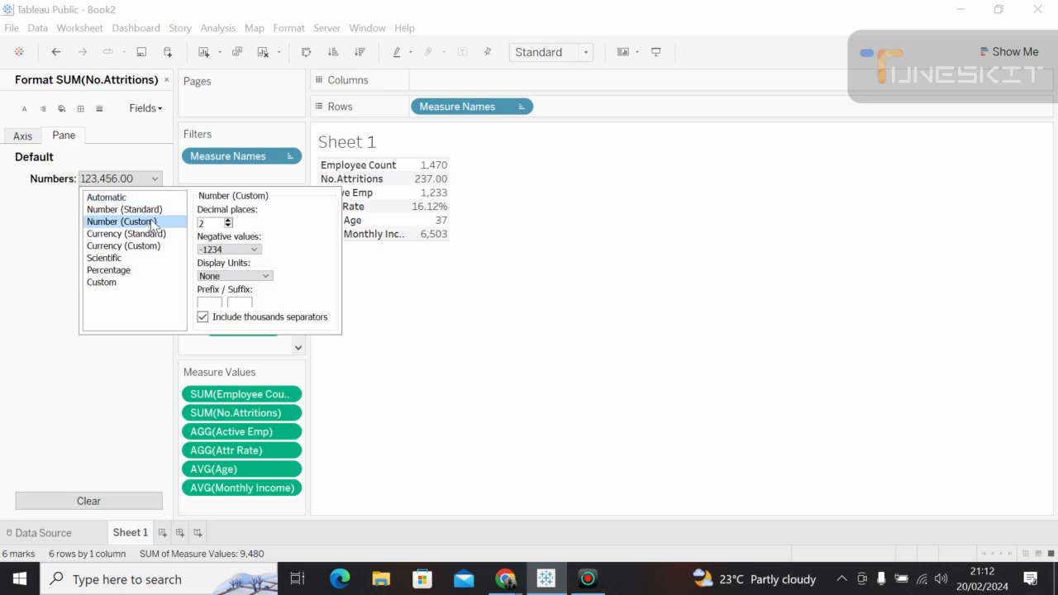
left_click(229, 226)
left_click(229, 226)
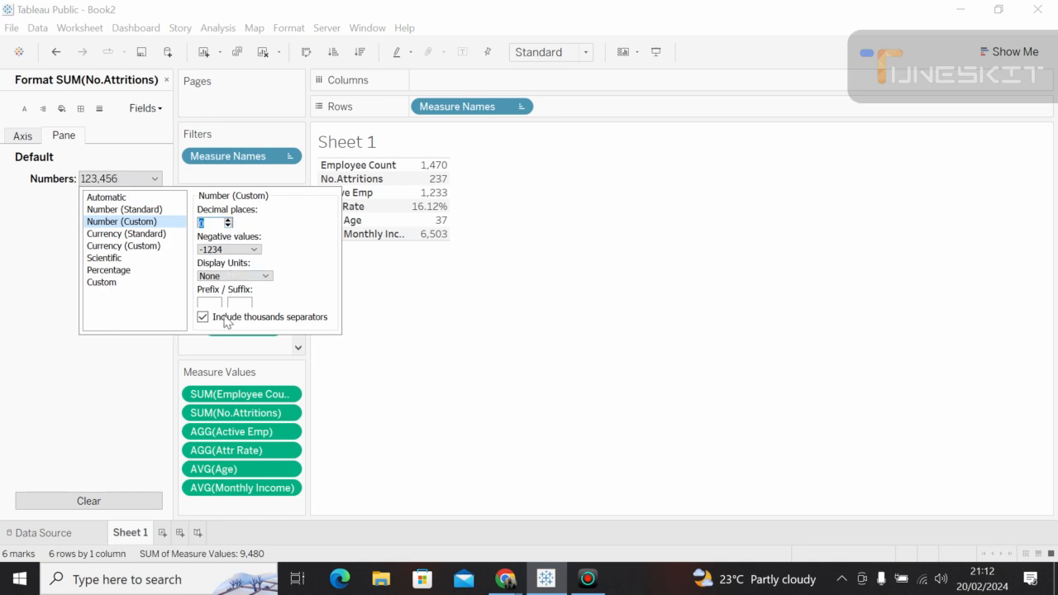
left_click(158, 385)
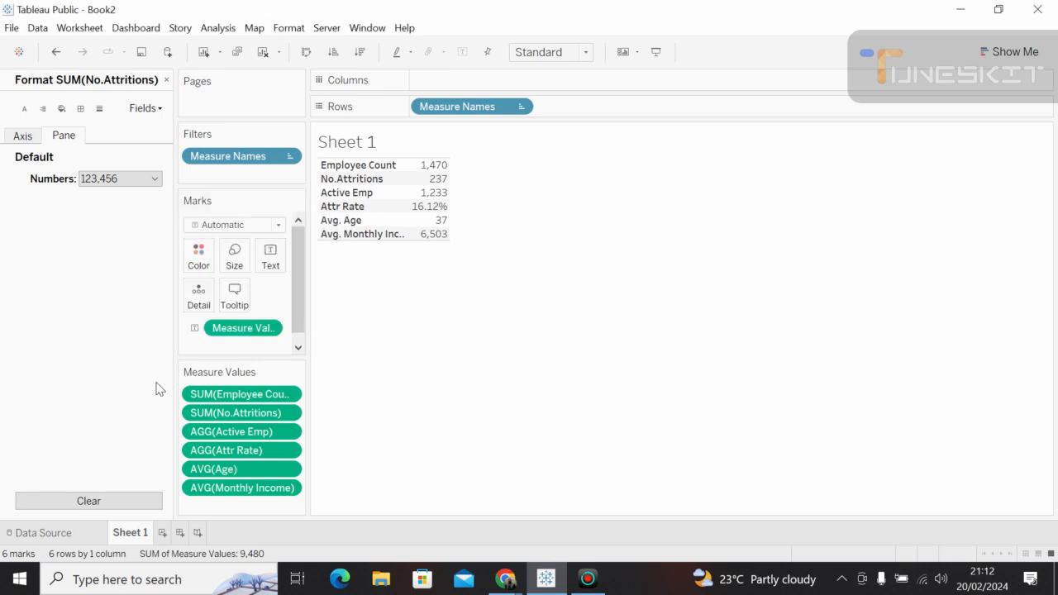
Format the Active Emp measure as a custom number with 0 decimal places.
left_click(287, 431)
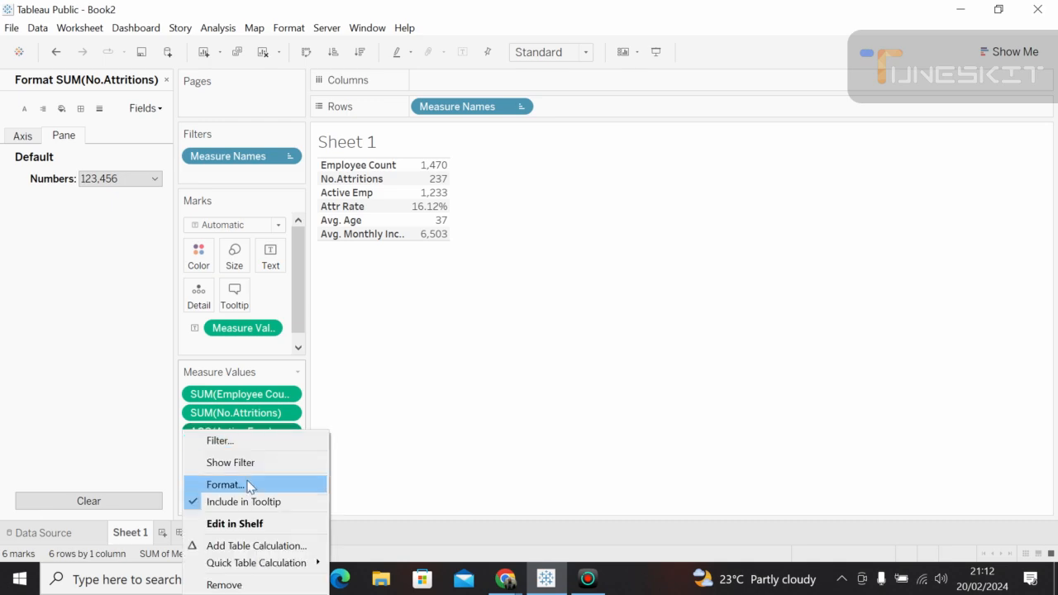
left_click(245, 483)
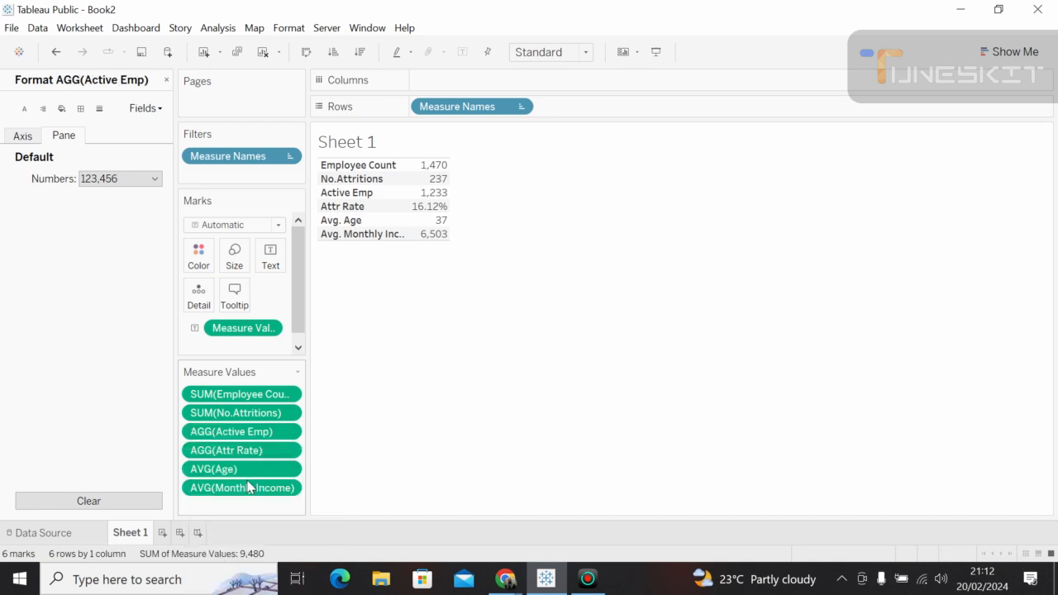
left_click(155, 180)
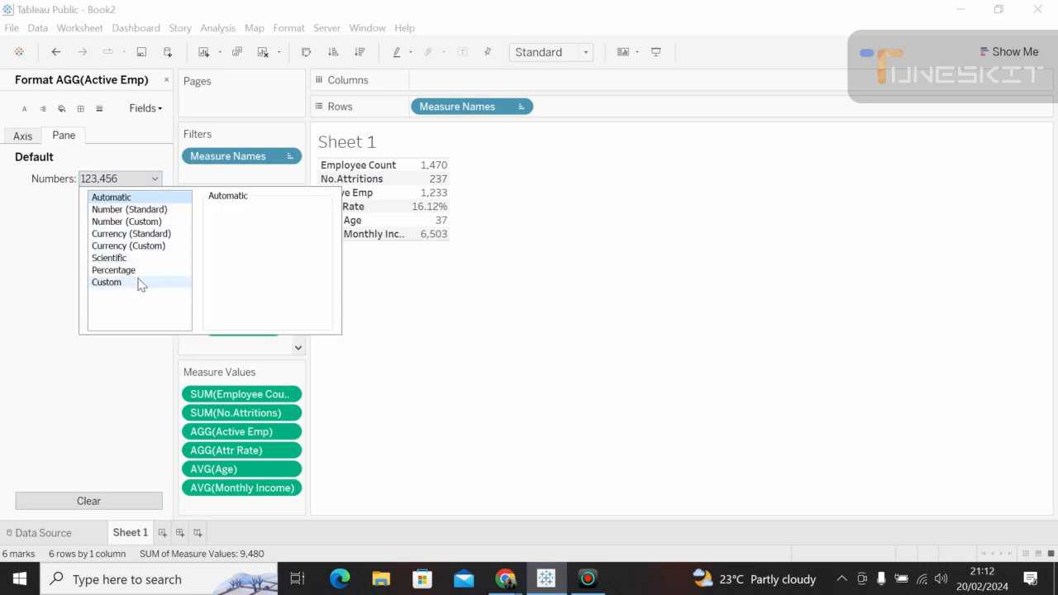
left_click(129, 225)
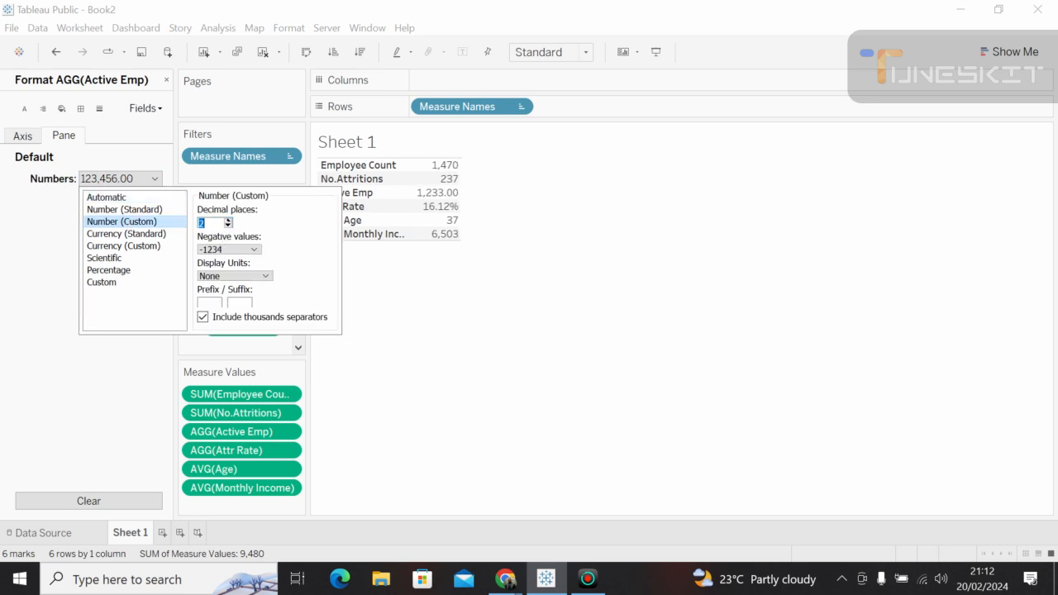
left_click(228, 226)
left_click(228, 226)
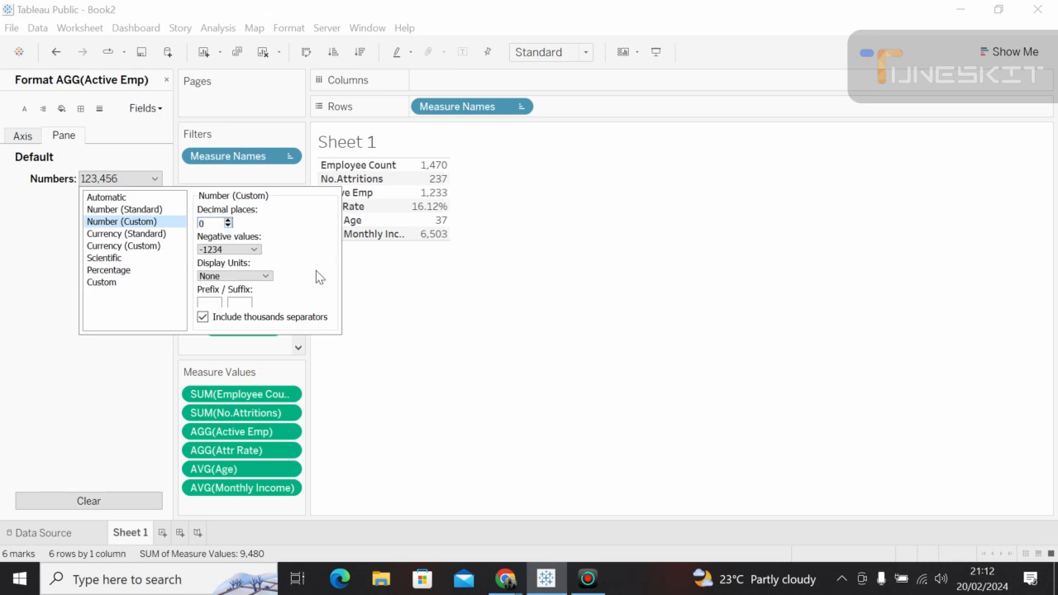
Switch to the Google Meet call, admit the waiting participant, and return to Tableau Public.
left_click(507, 580)
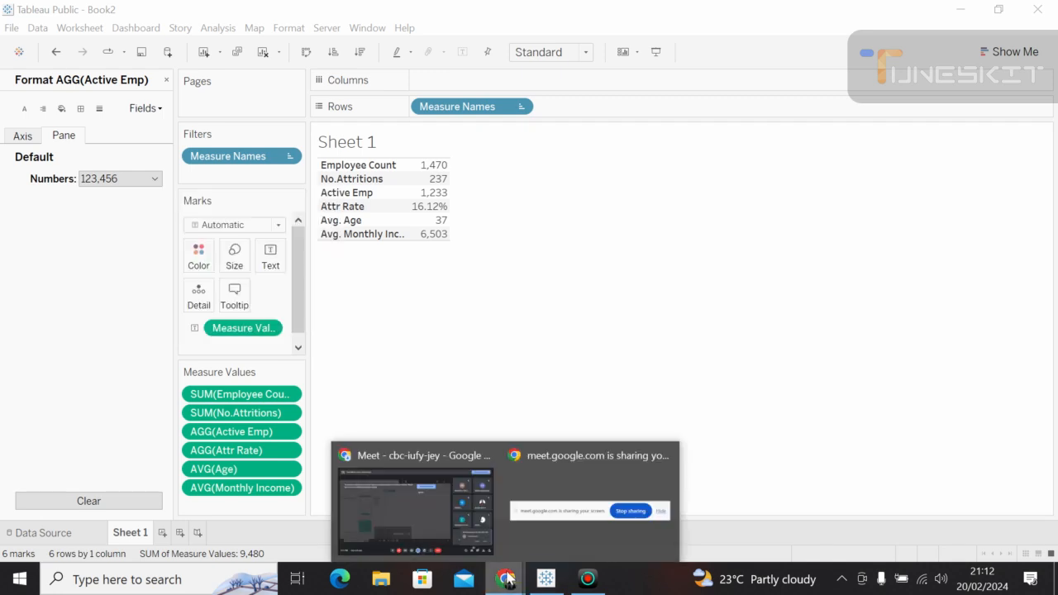
left_click(419, 507)
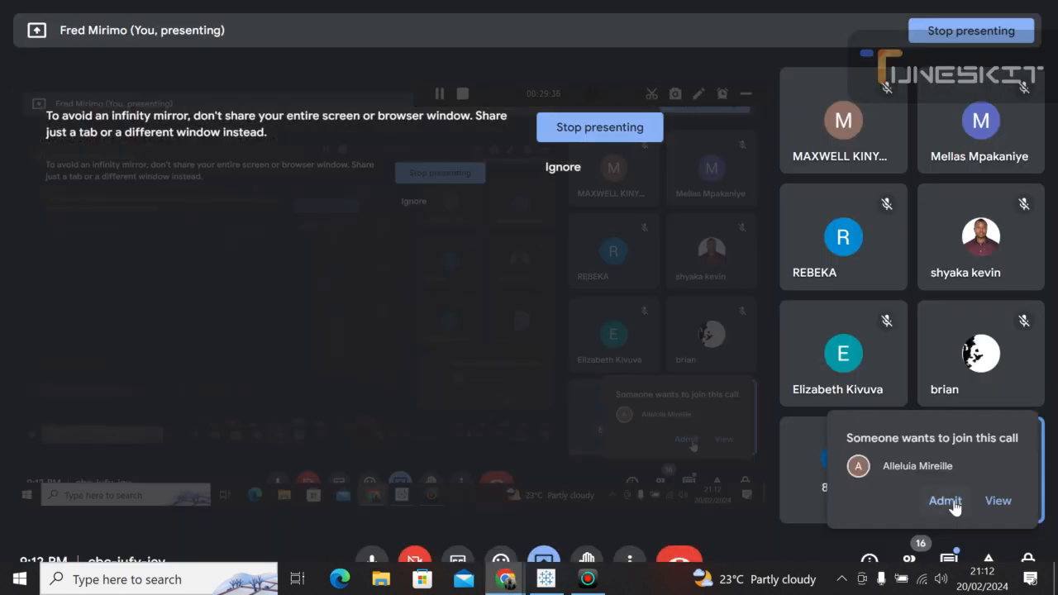
left_click(945, 501)
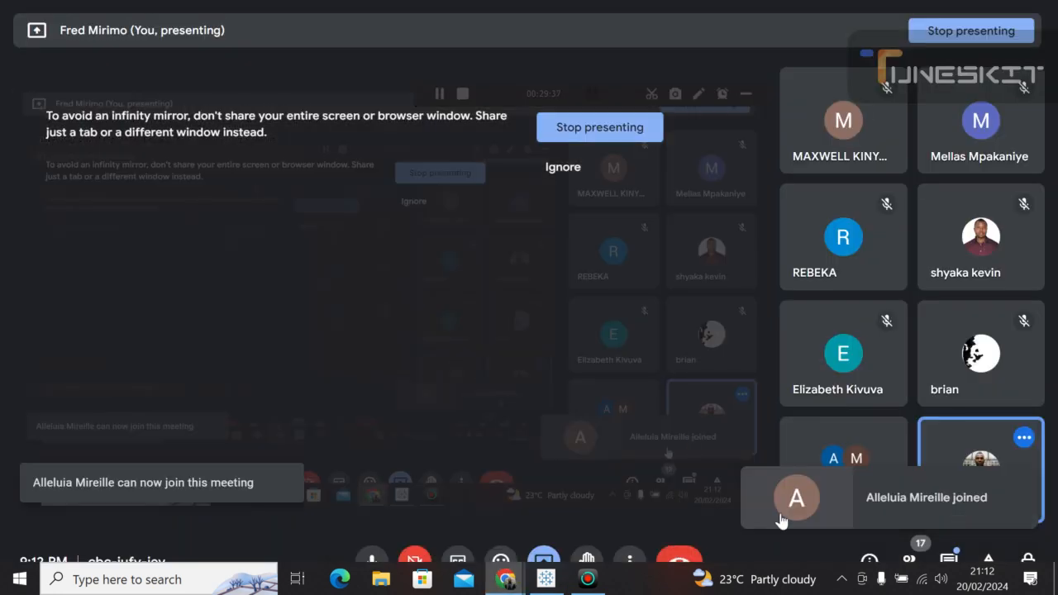
left_click(546, 578)
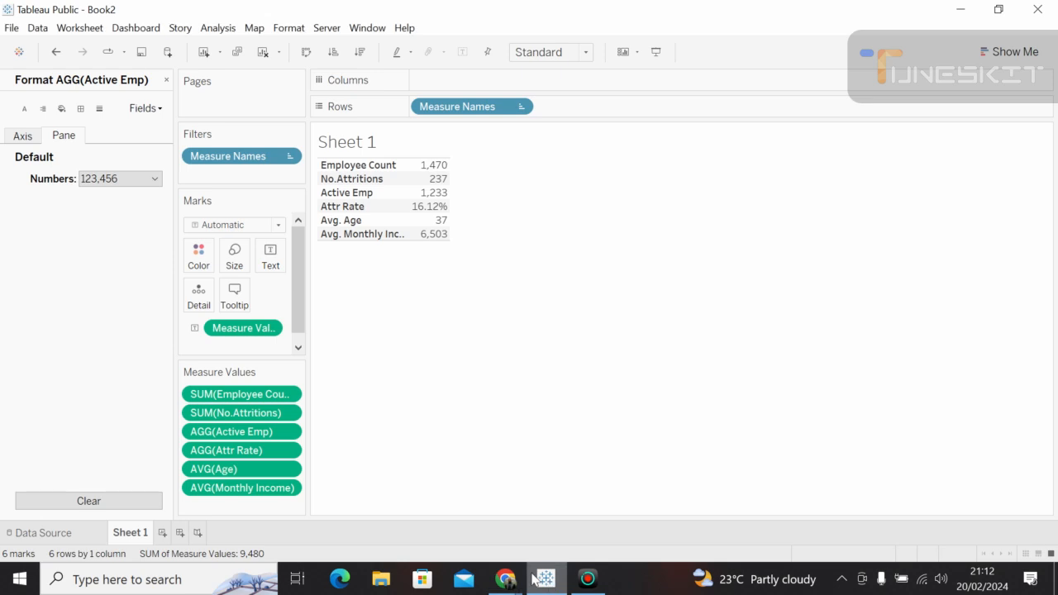
Reduce the Attr Rate percentage format to 1 decimal place.
left_click(289, 451)
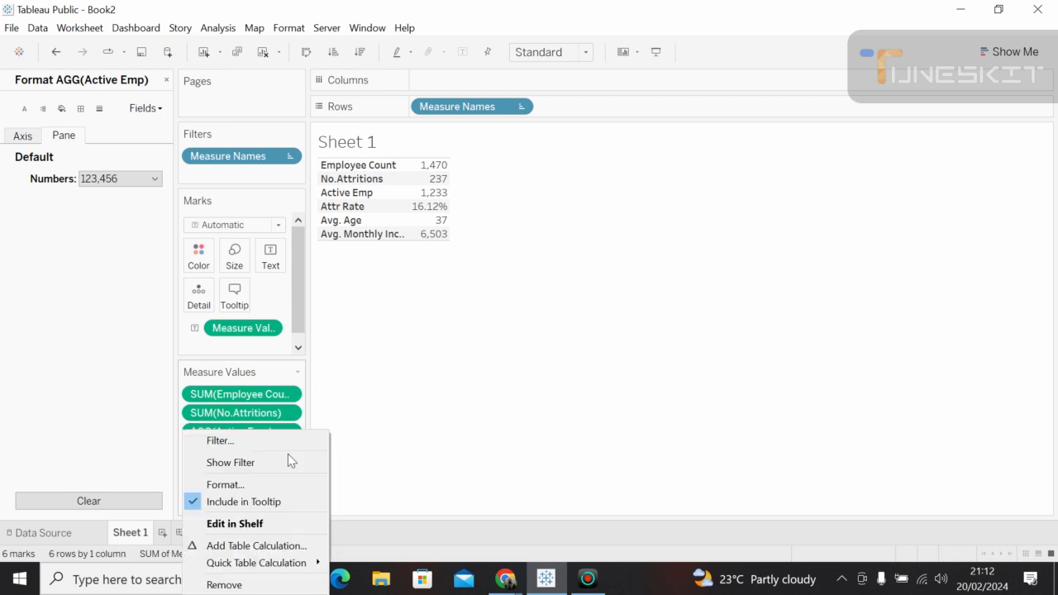
left_click(251, 483)
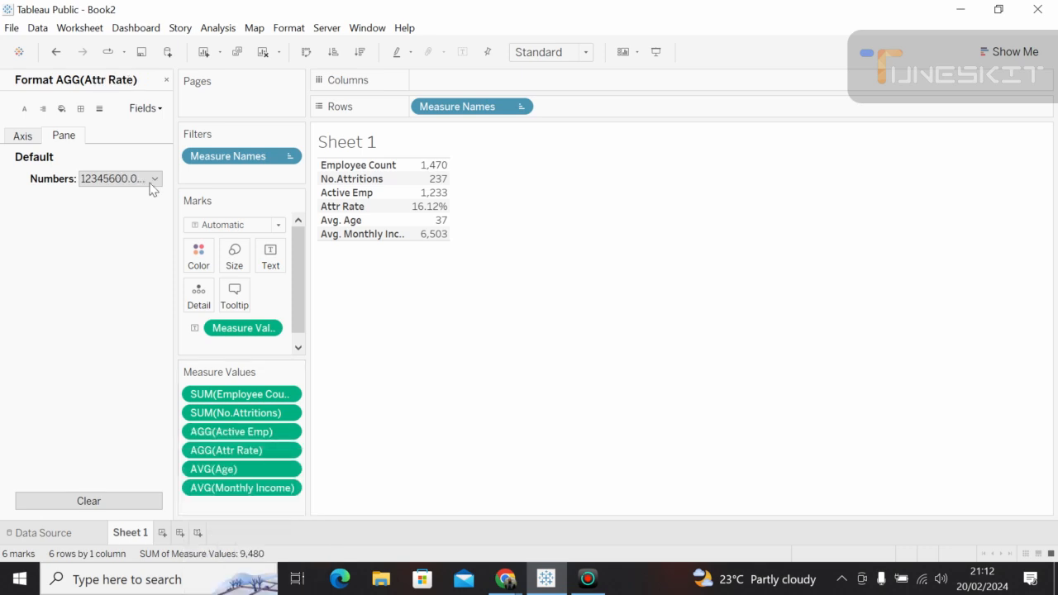
left_click(153, 180)
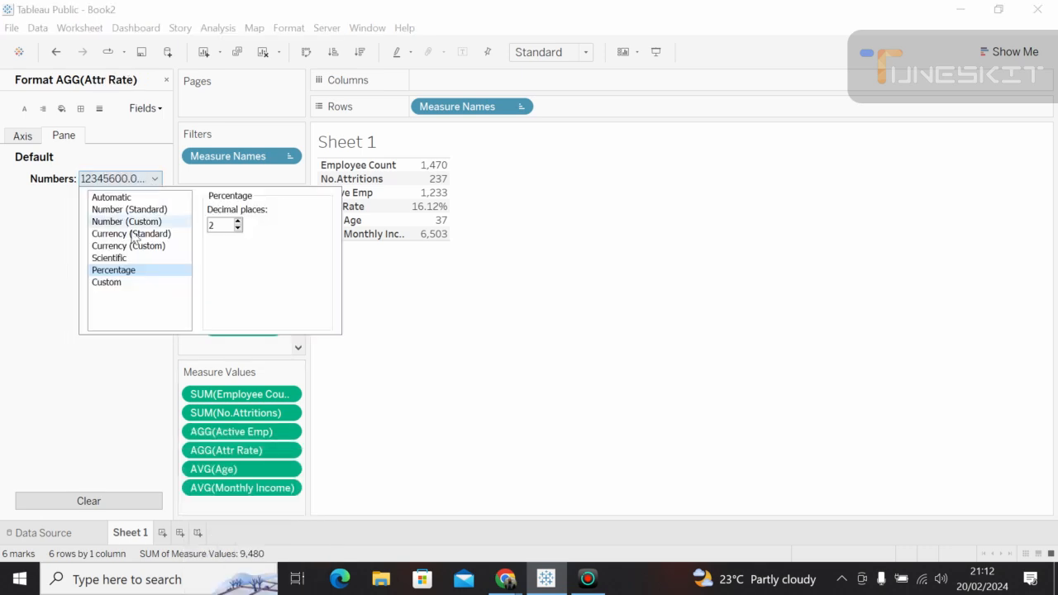
left_click(238, 228)
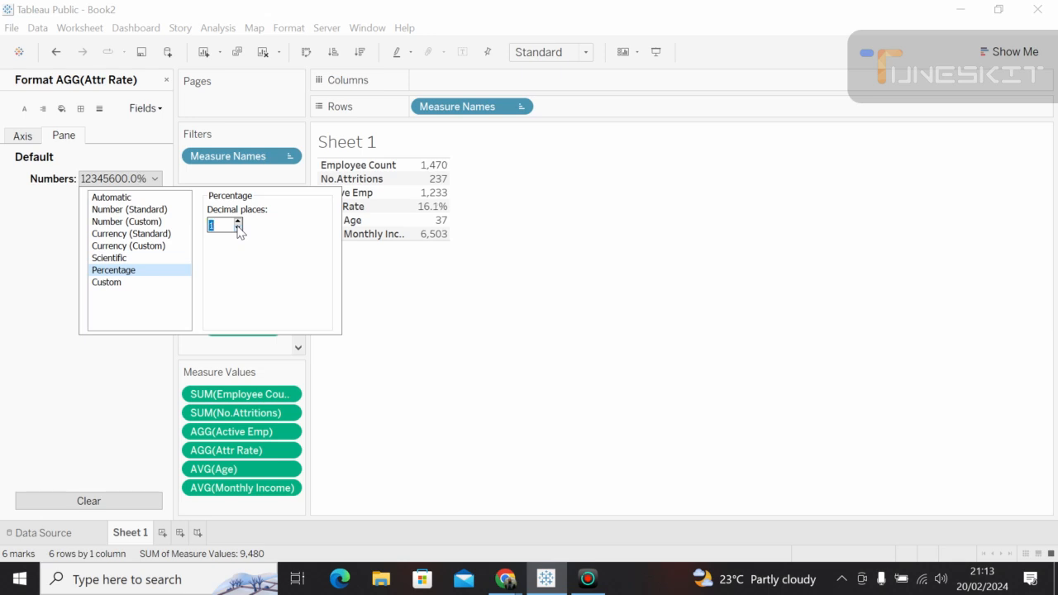
left_click(160, 383)
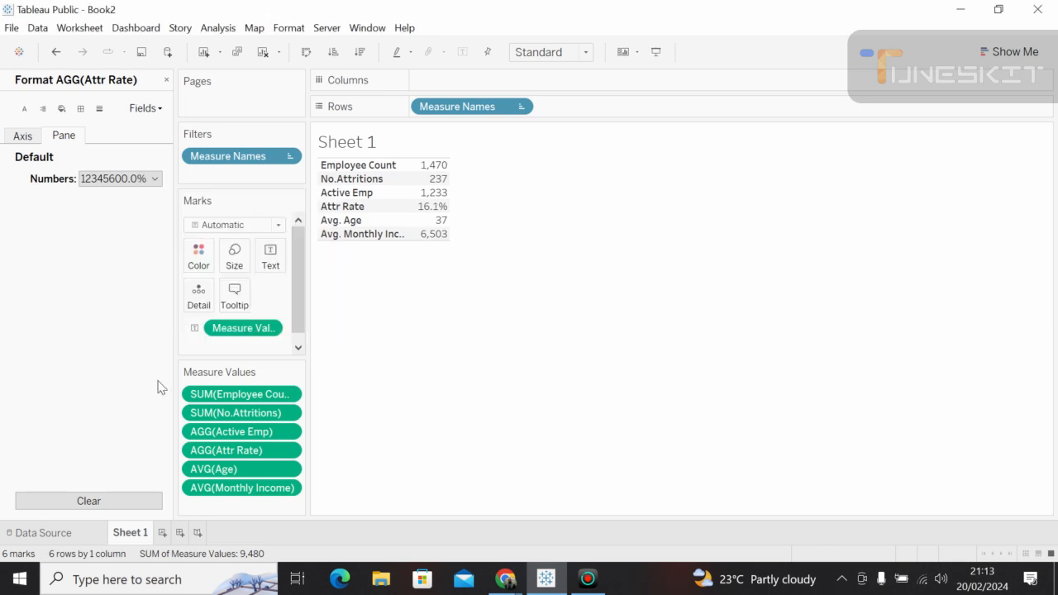
Format the average Monthly Income measure as custom currency with a $ prefix and 0 decimal places.
left_click(288, 490)
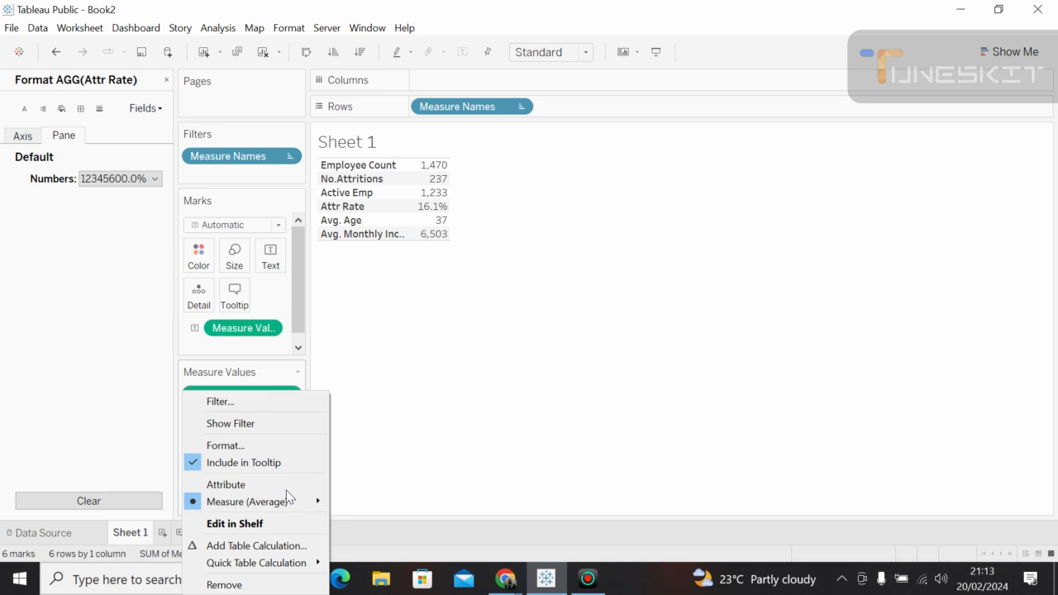
left_click(252, 445)
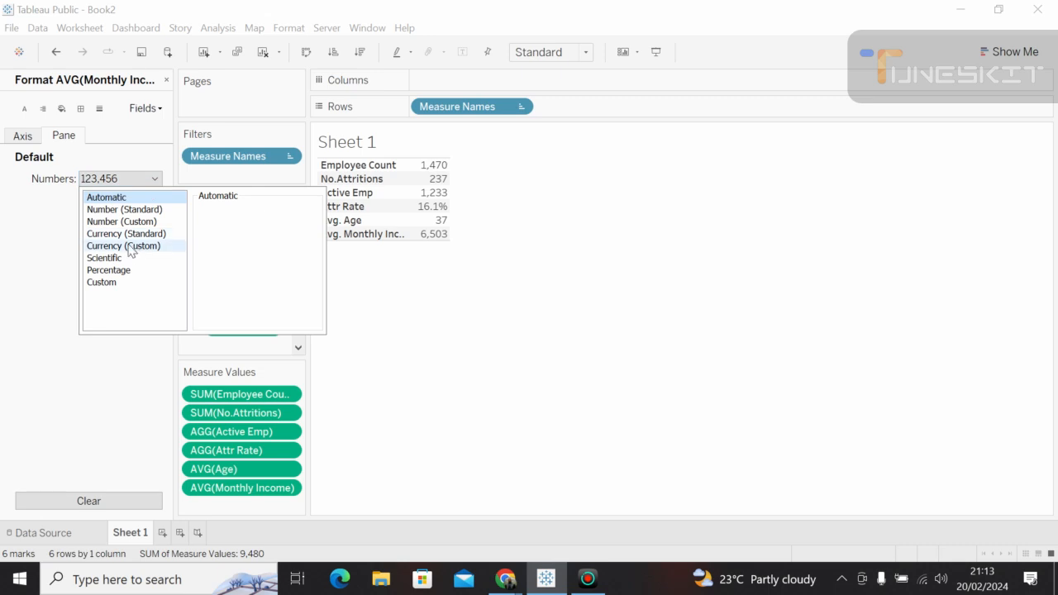
left_click(122, 247)
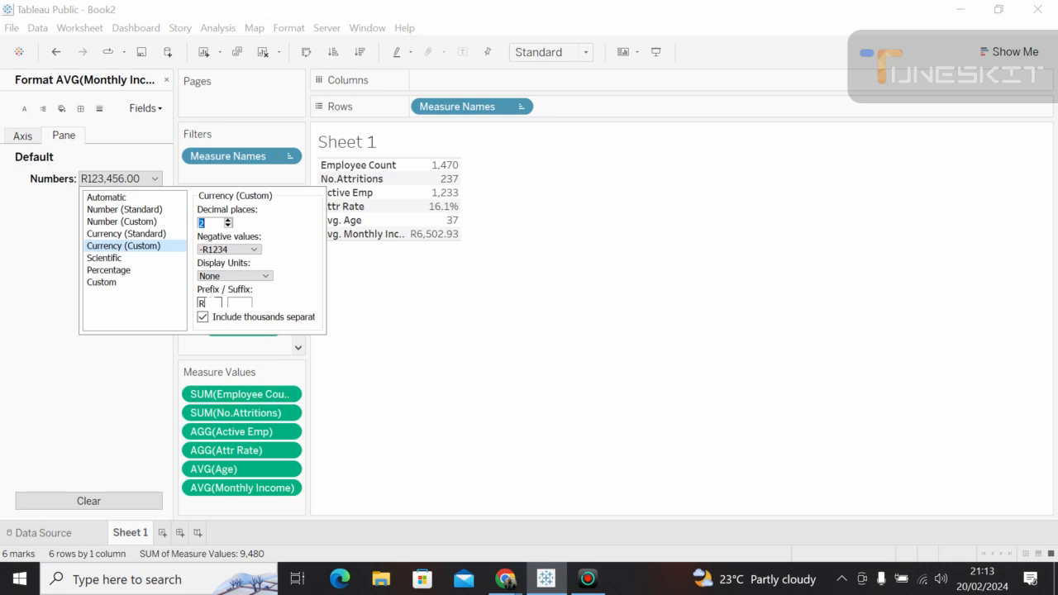
key("BackSpace")
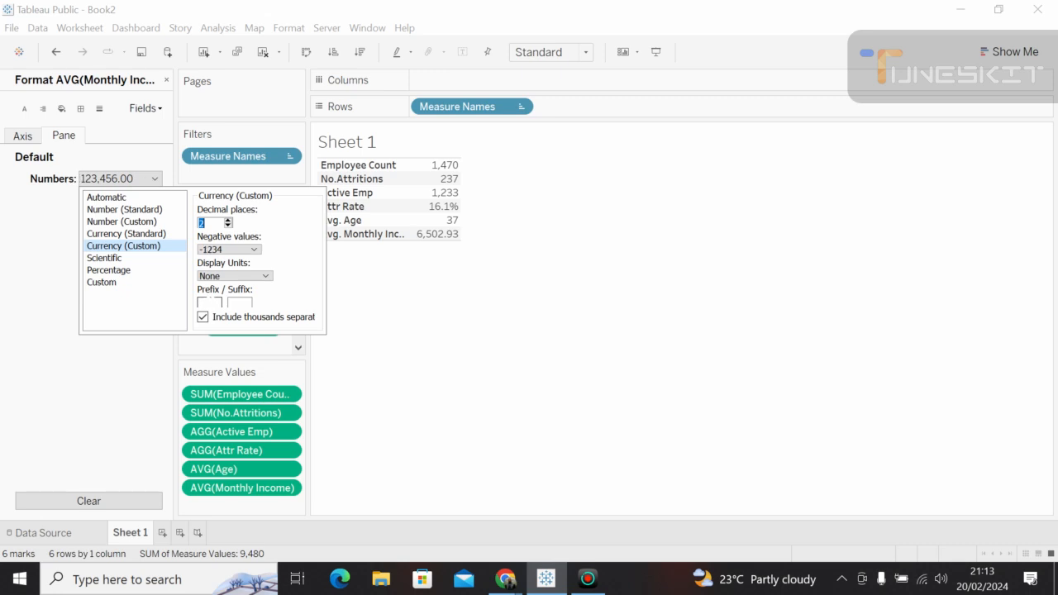
type("$")
double_click(213, 302)
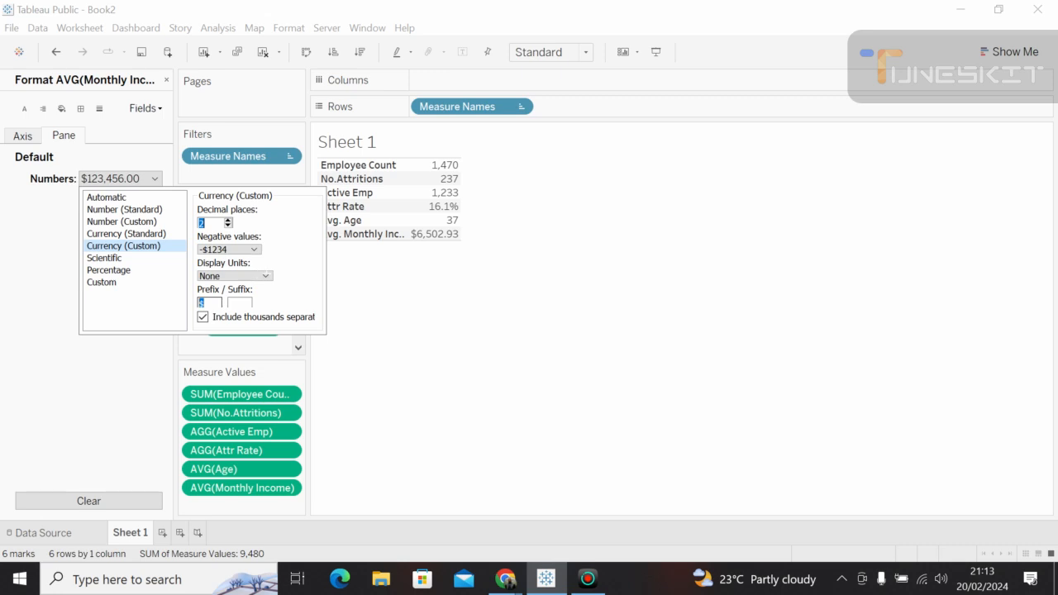
left_click(228, 226)
left_click(228, 226)
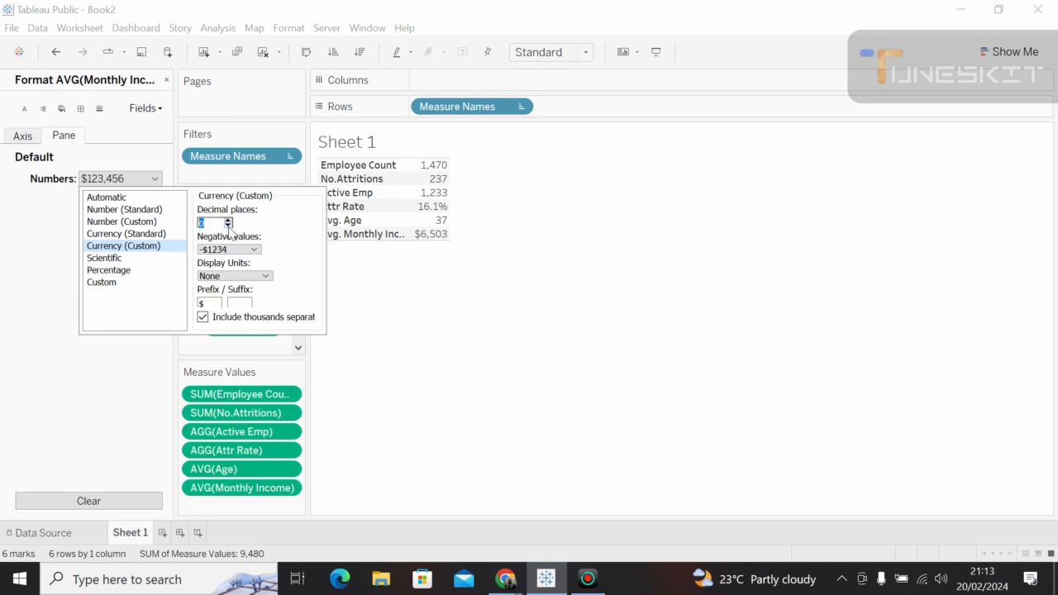
left_click(202, 223)
left_click(210, 302)
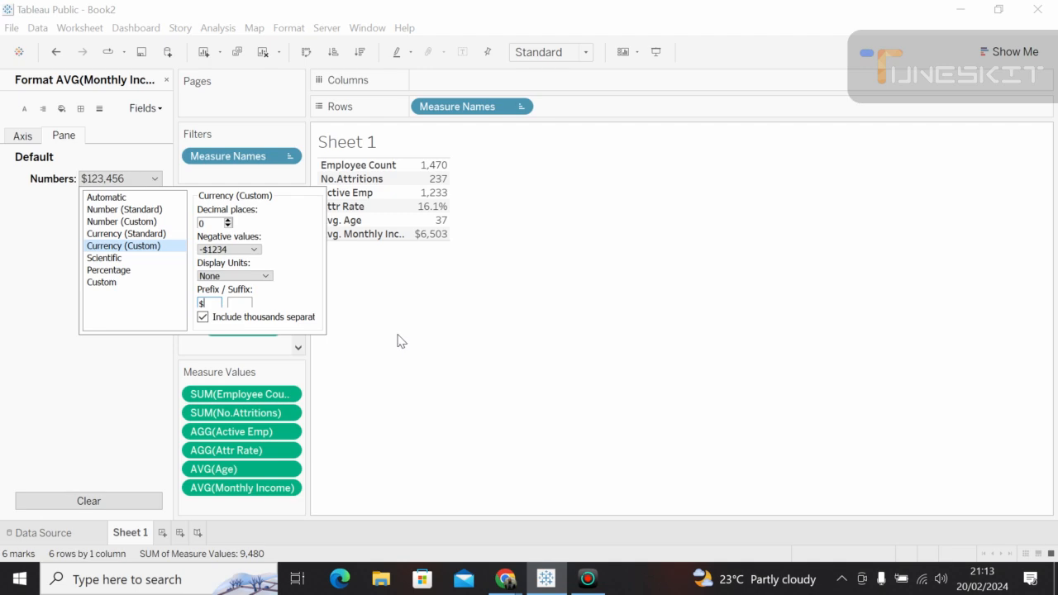
left_click(397, 341)
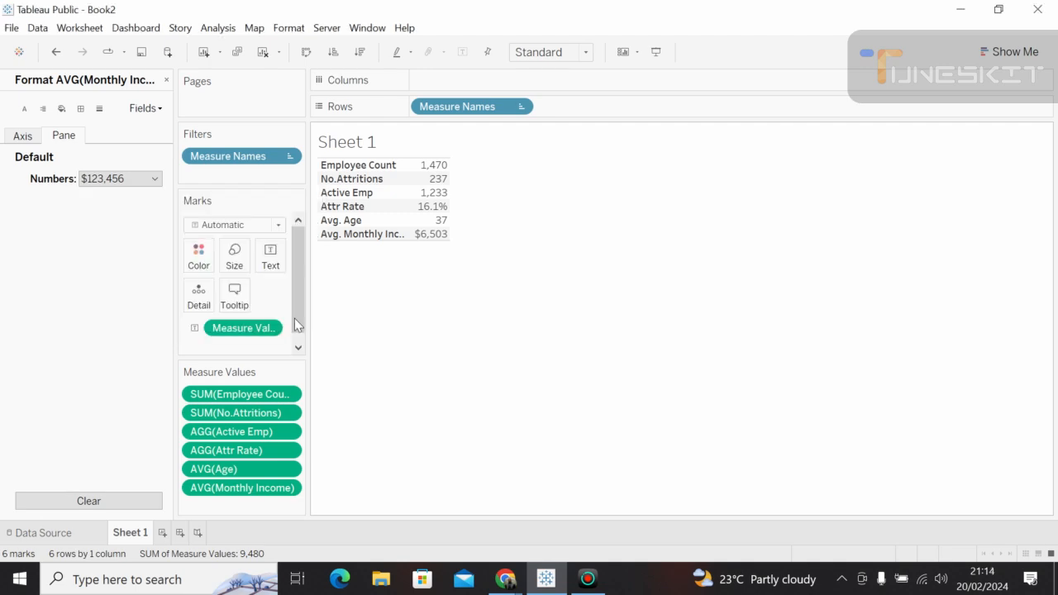
Format the average Age measure as a custom number with 0 decimal places.
scroll(296, 325, "down", 1)
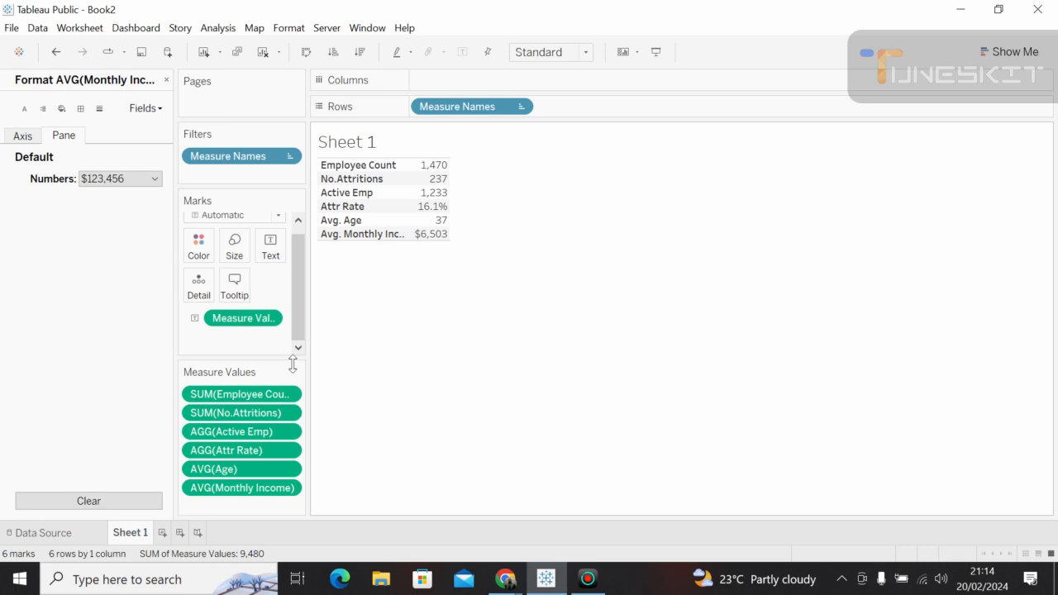
left_click(287, 468)
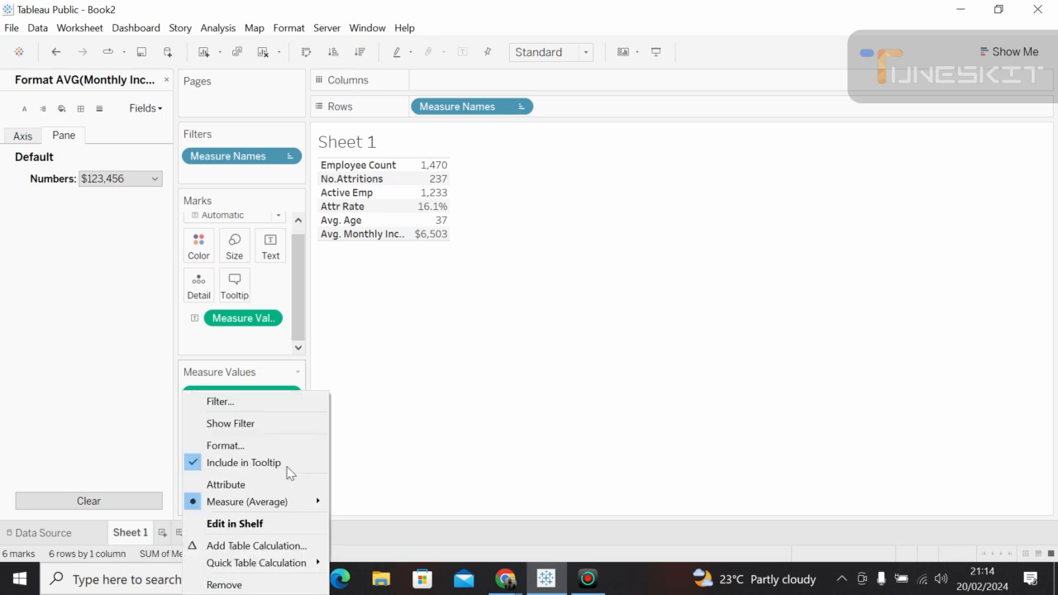
left_click(240, 445)
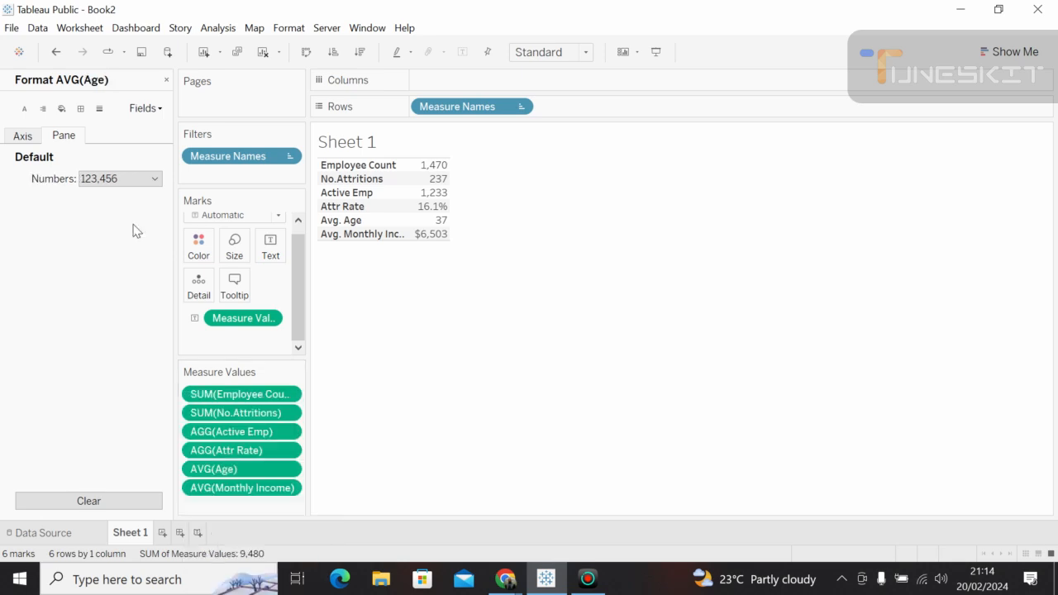
left_click(155, 179)
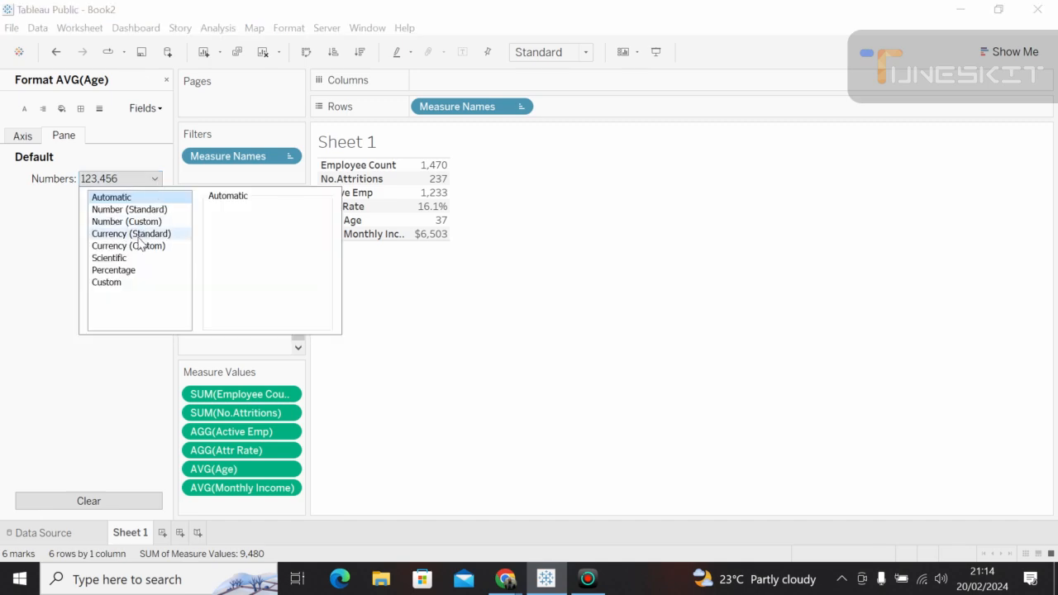
left_click(130, 221)
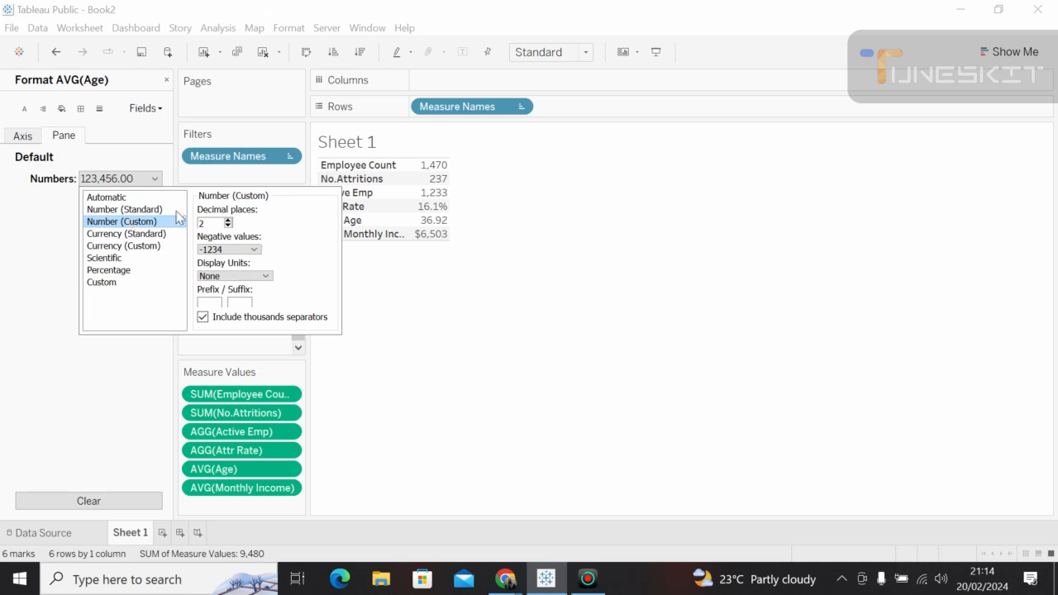
left_click(228, 224)
left_click(228, 225)
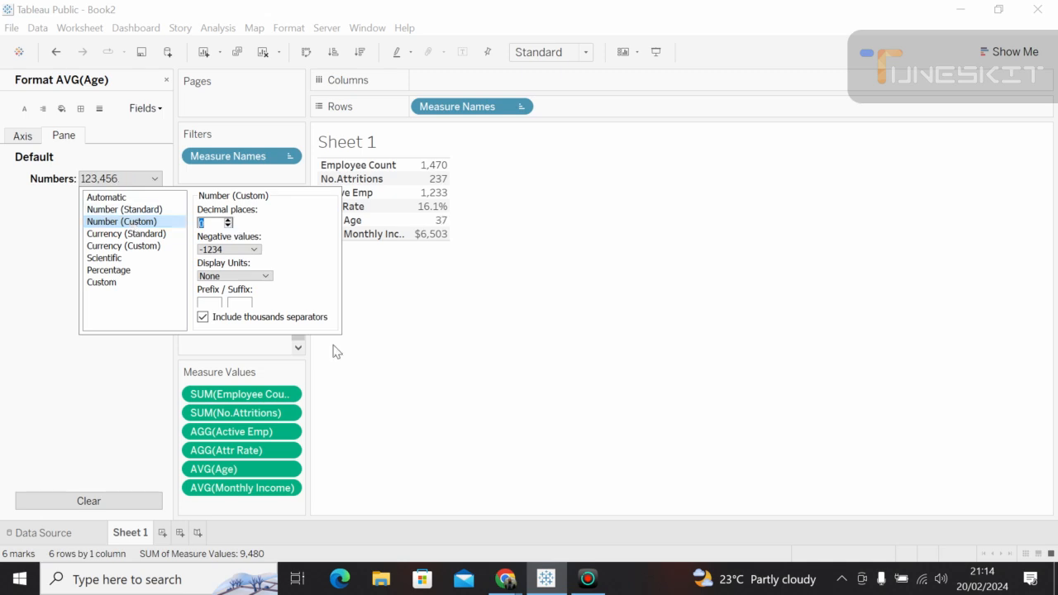
left_click(417, 309)
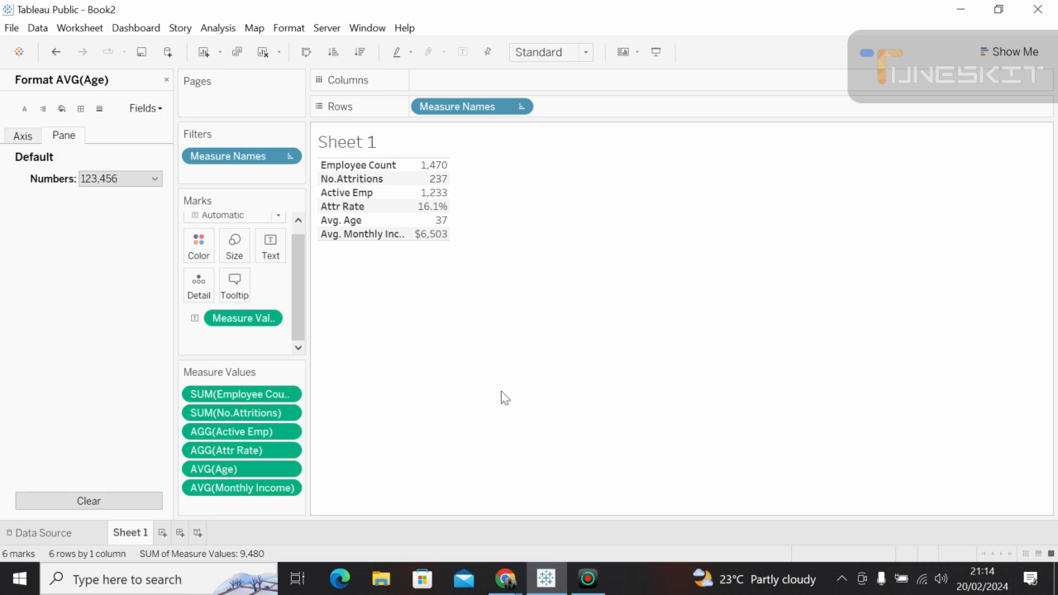
Replace the worksheet's title text with KPI and make it bold.
double_click(397, 146)
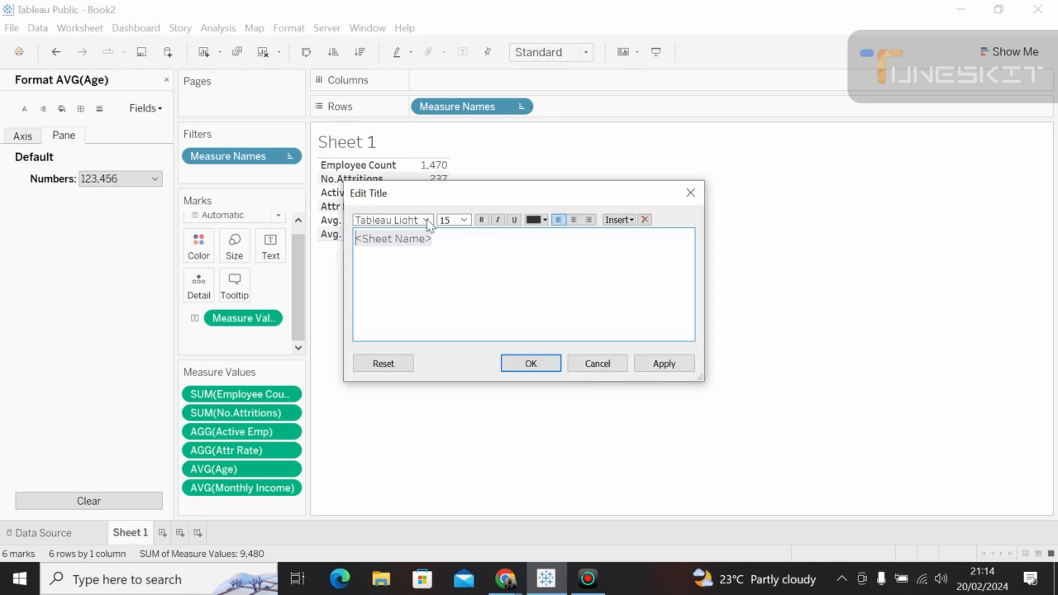
key("BackSpace")
key("BackSpace")
key("BackSpace")
key("BackSpace")
key("BackSpace")
key("BackSpace")
key("BackSpace")
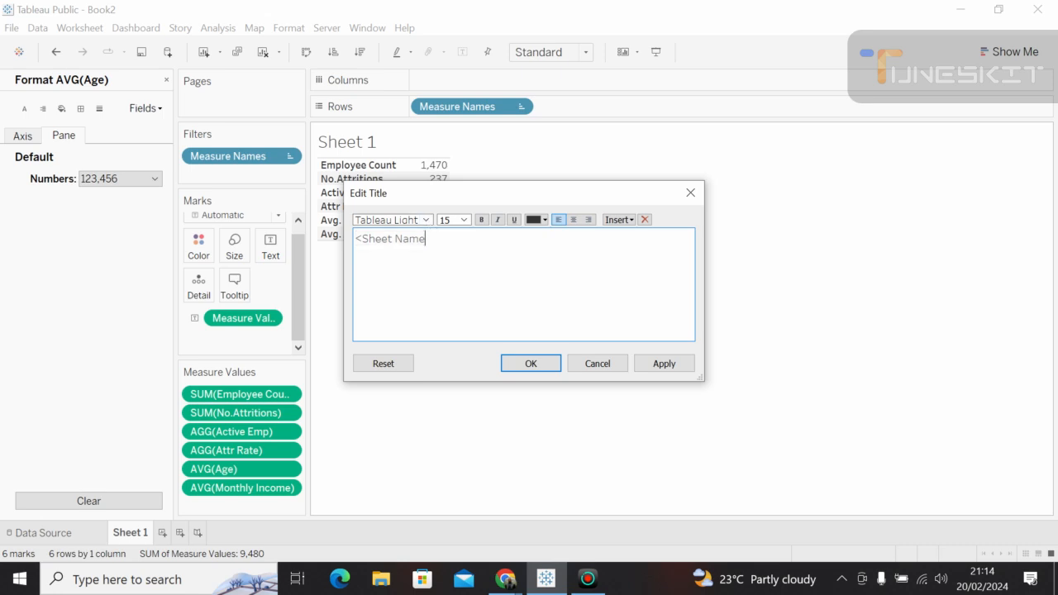
key("BackSpace")
key("BackSpace")
key("BackSpace")
key("BackSpace")
key("BackSpace")
type("KP")
type("I")
key("ctrl+a")
left_click(481, 220)
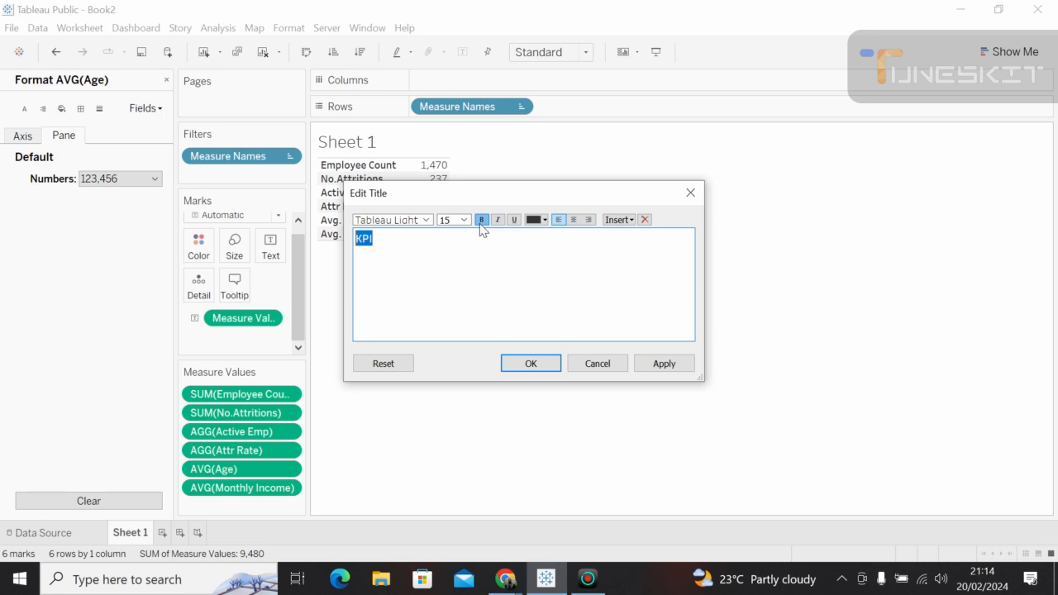
left_click(530, 364)
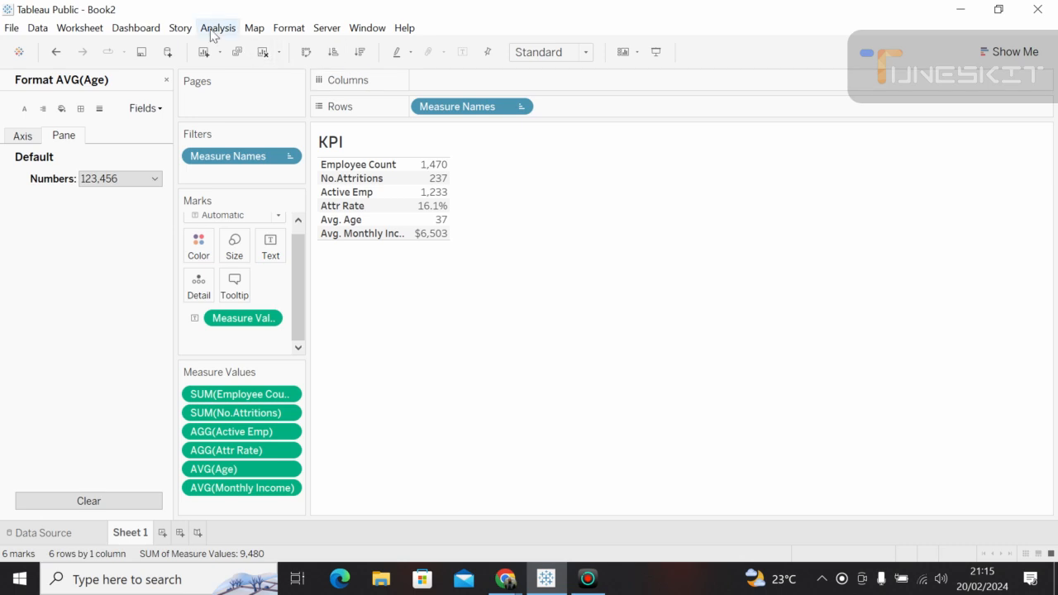
Try blue, light blue and black in turn as the worksheet's background shading.
left_click(288, 30)
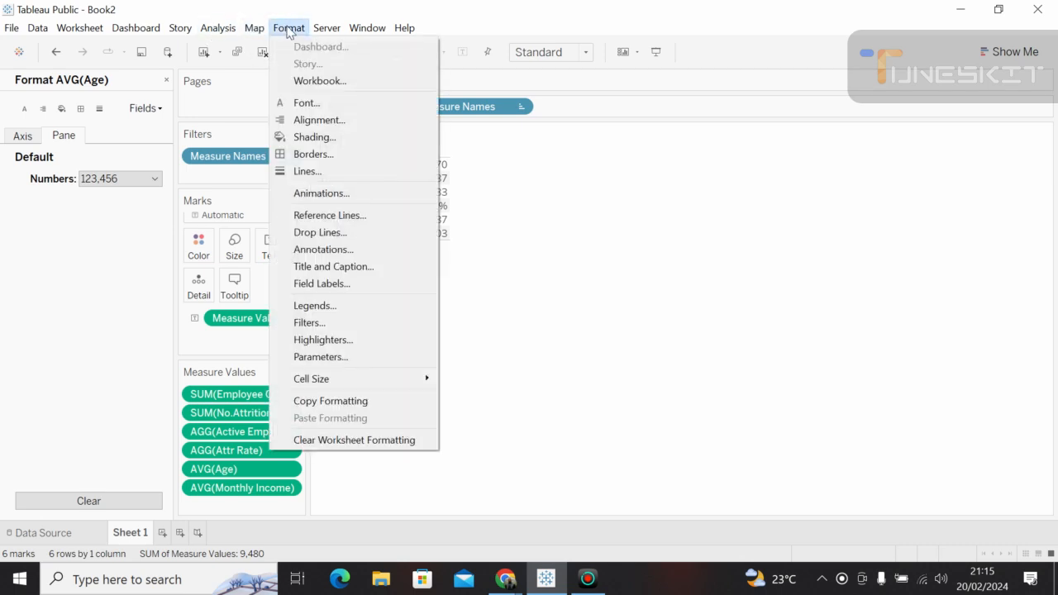
left_click(314, 137)
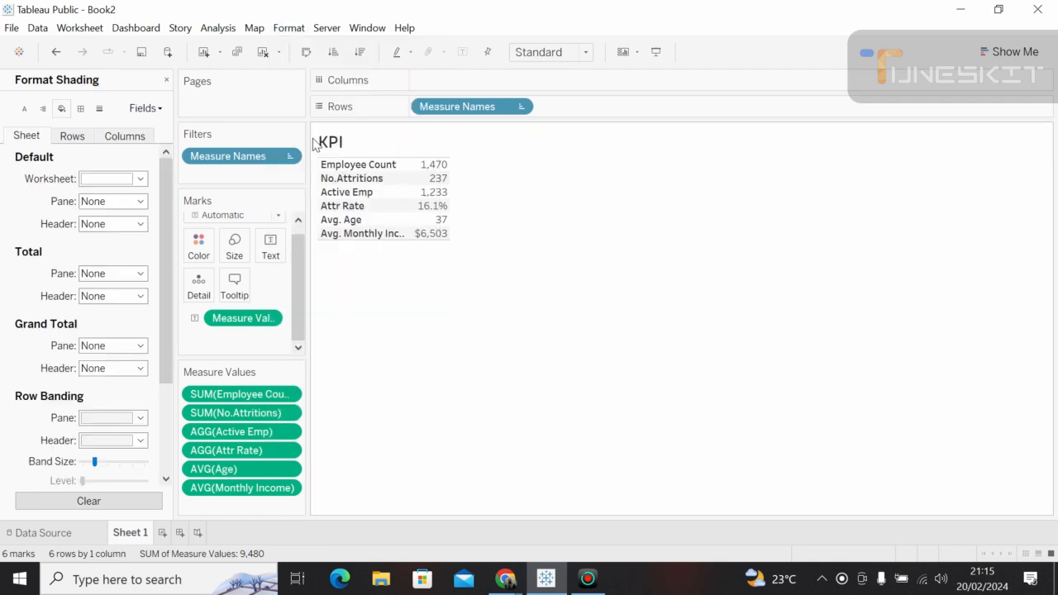
left_click(140, 179)
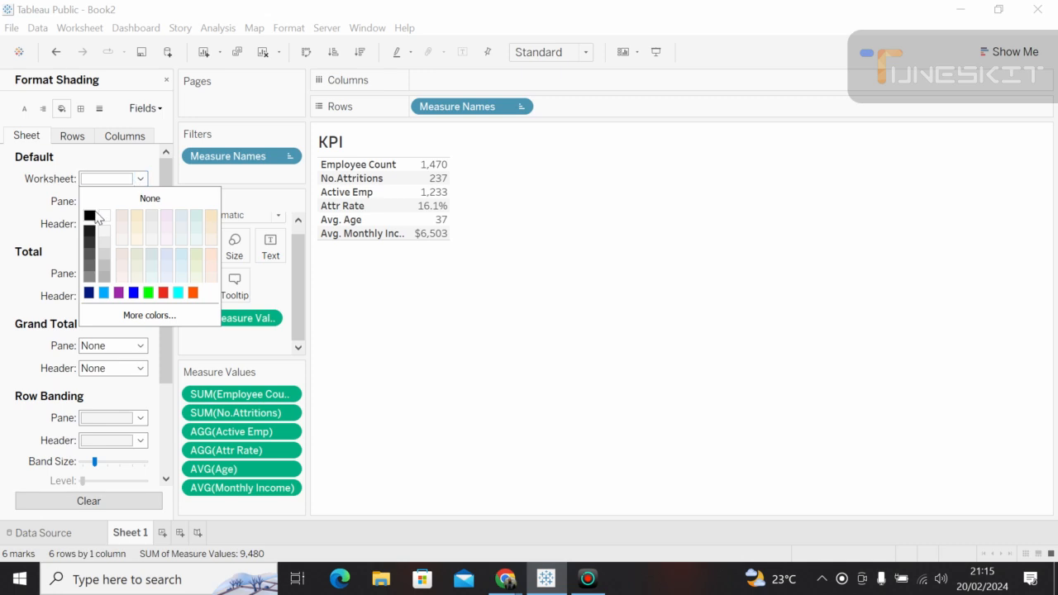
left_click(133, 293)
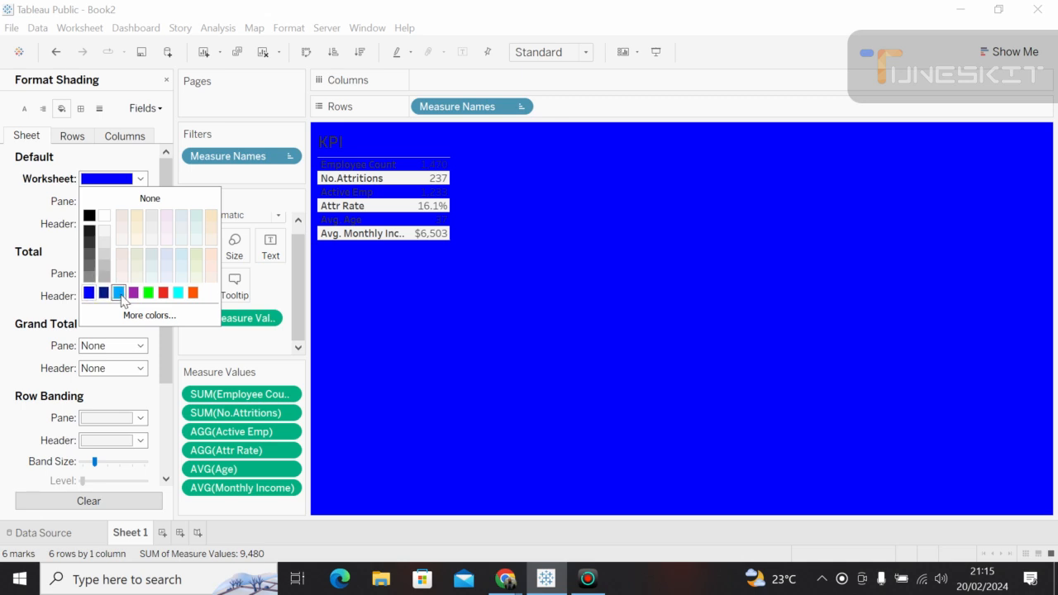
left_click(119, 292)
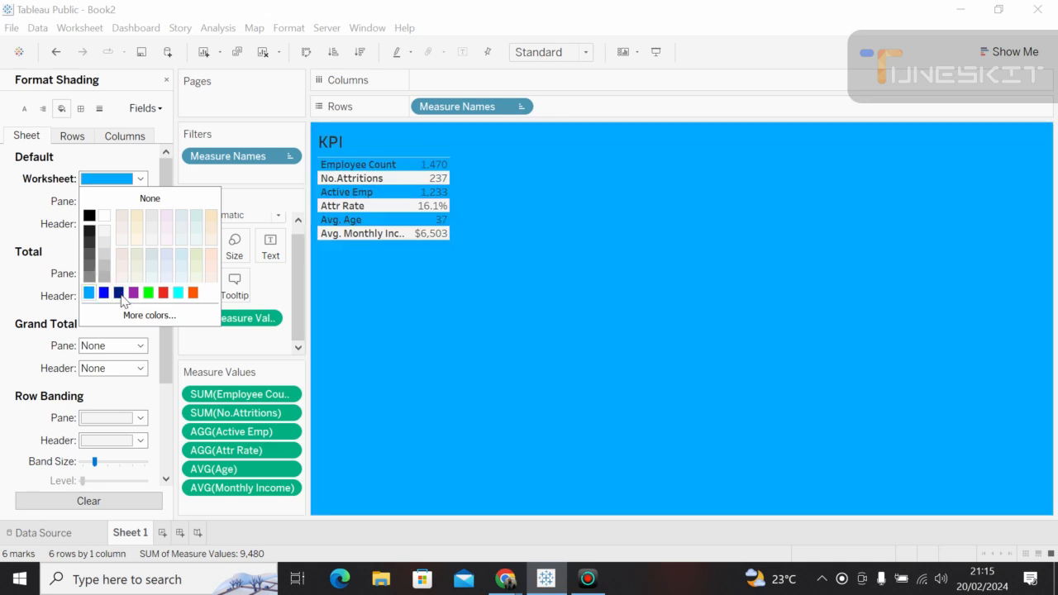
left_click(88, 217)
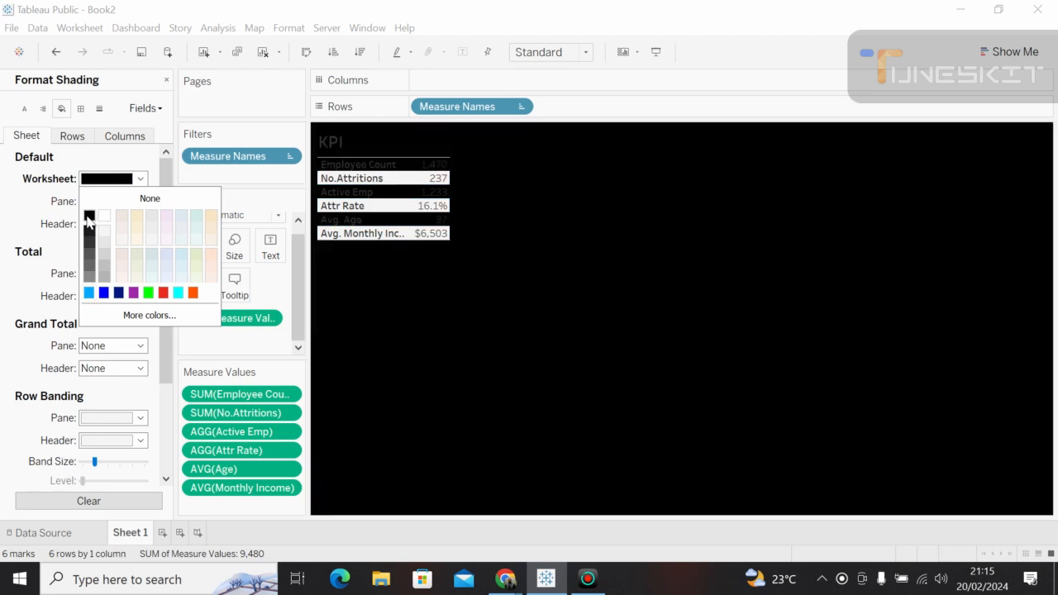
left_click(432, 342)
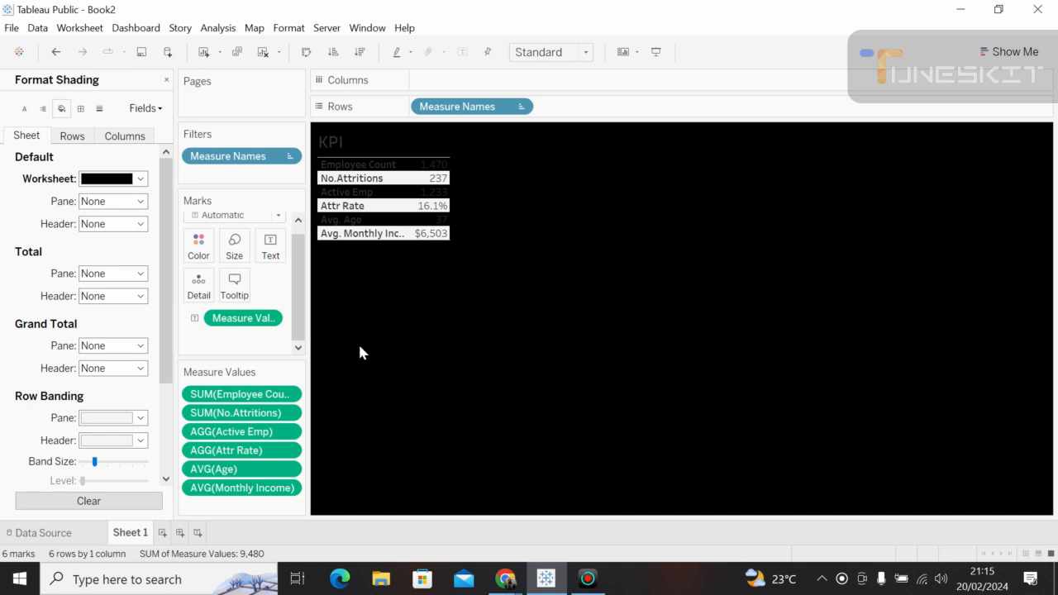
left_click(288, 395)
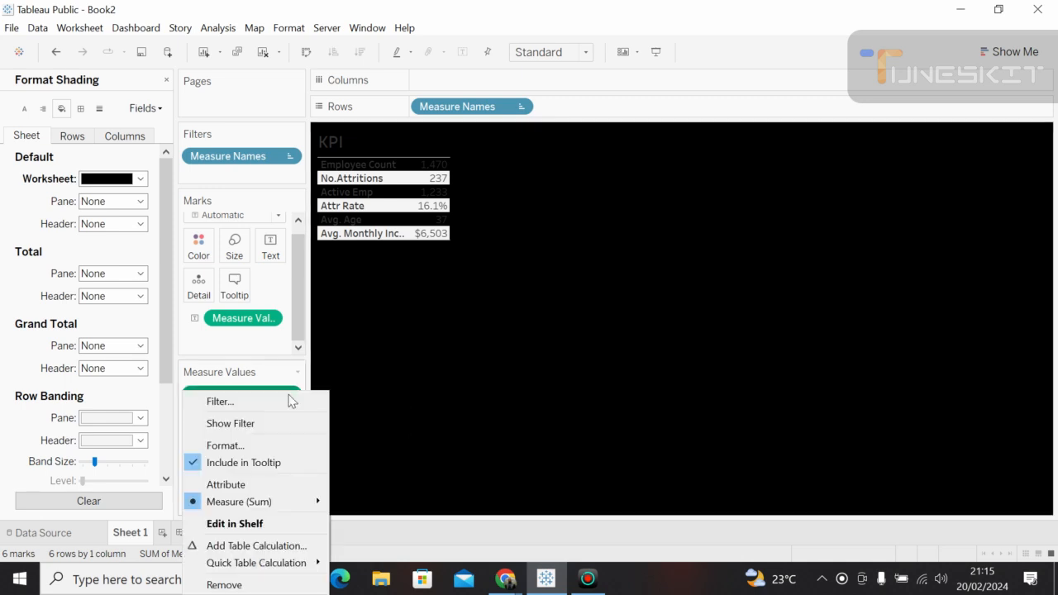
left_click(533, 318)
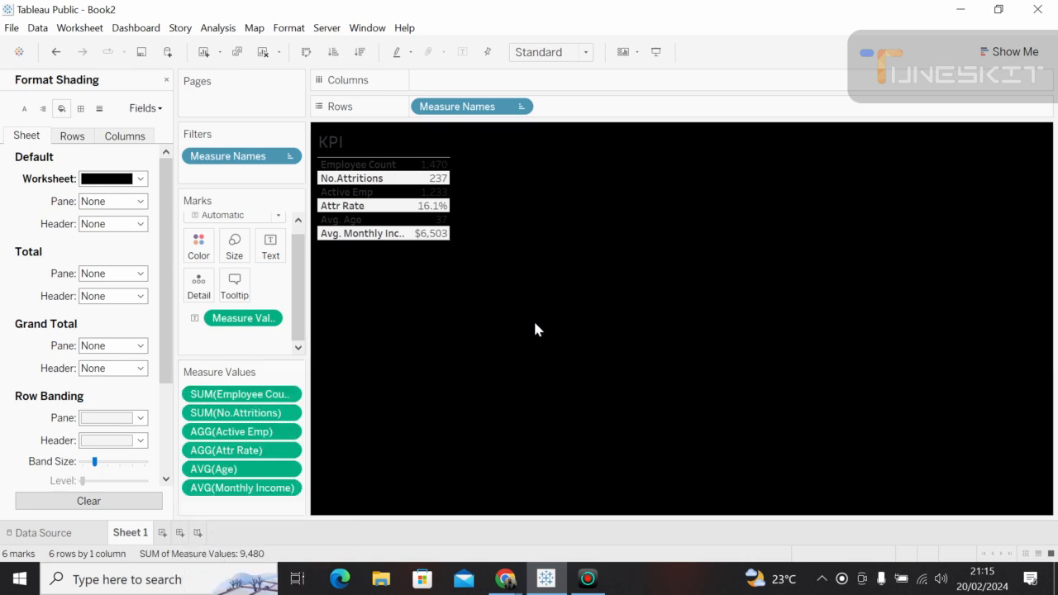
Swap the table's rows and columns and fit the sheet to Entire View.
left_click(305, 53)
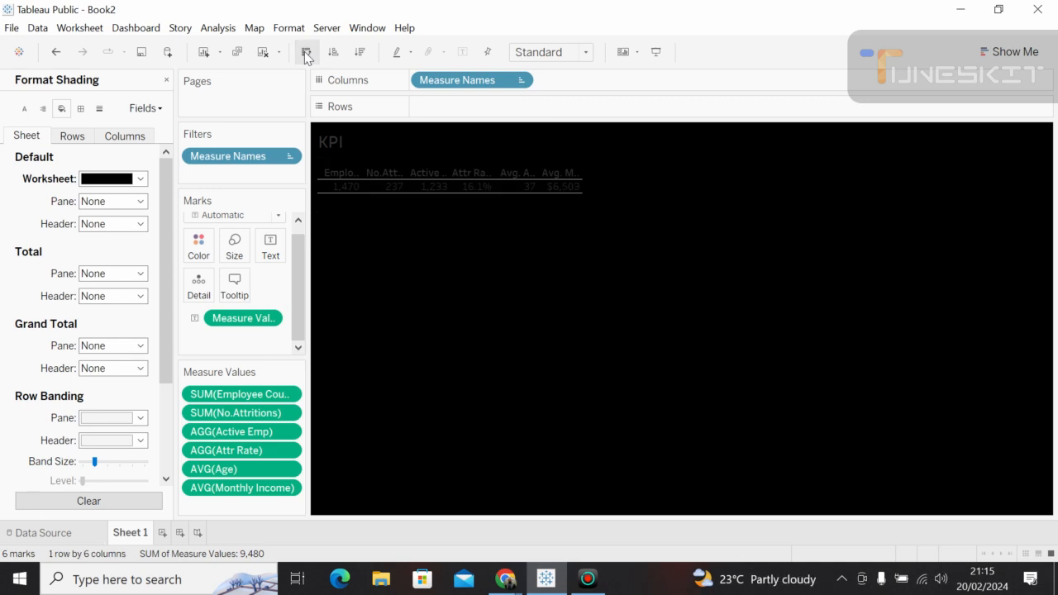
left_click(589, 57)
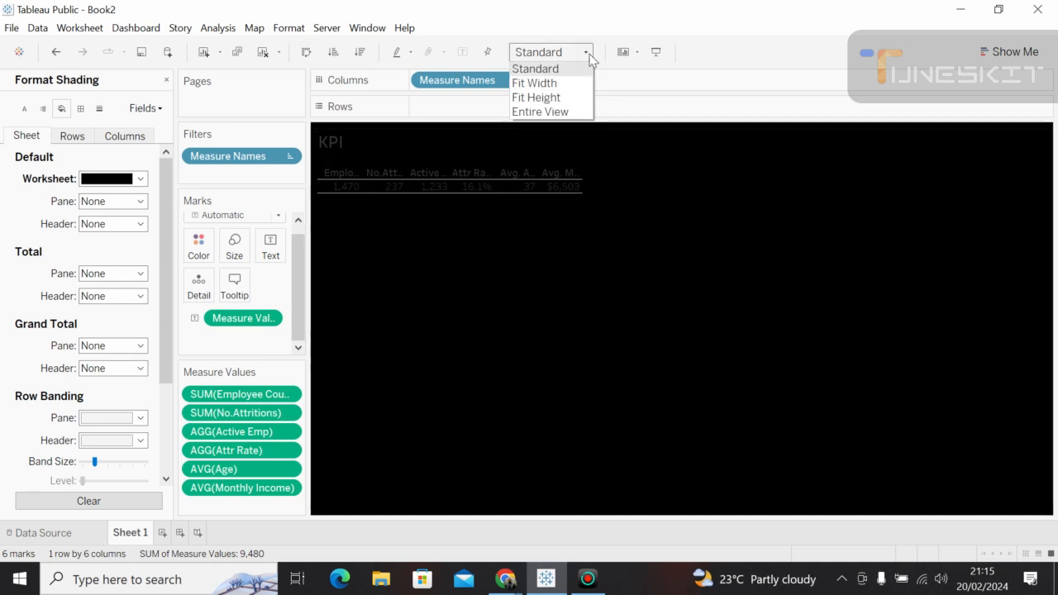
left_click(553, 113)
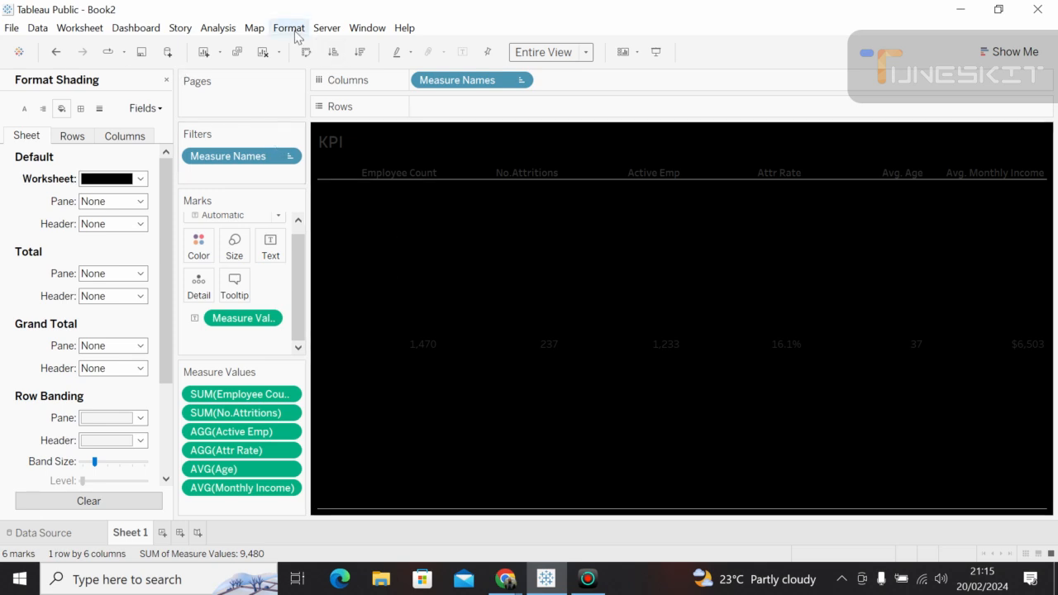
Set the worksheet's background shading to white.
left_click(141, 179)
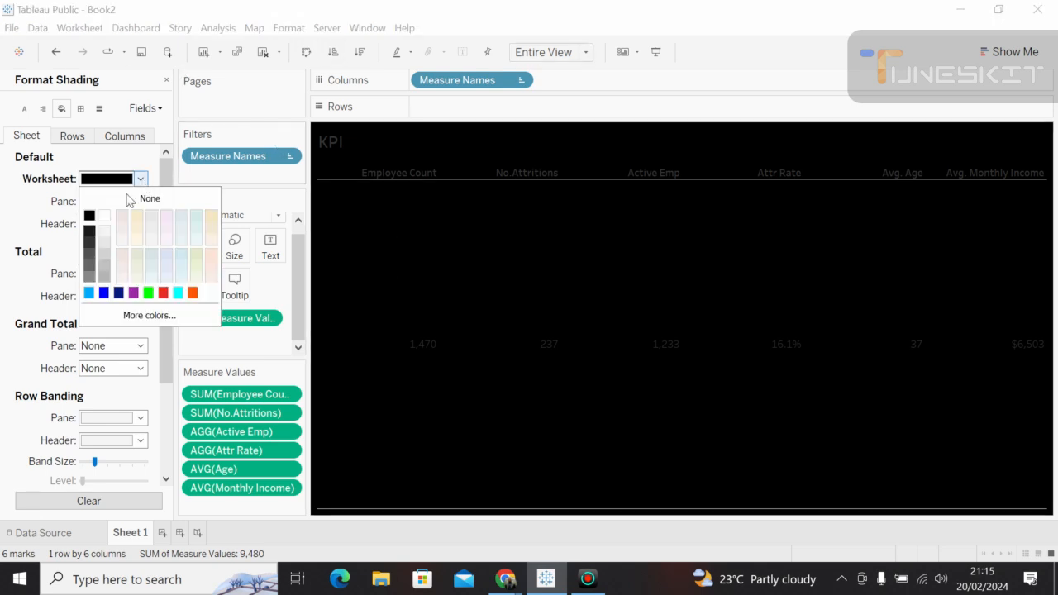
left_click(104, 216)
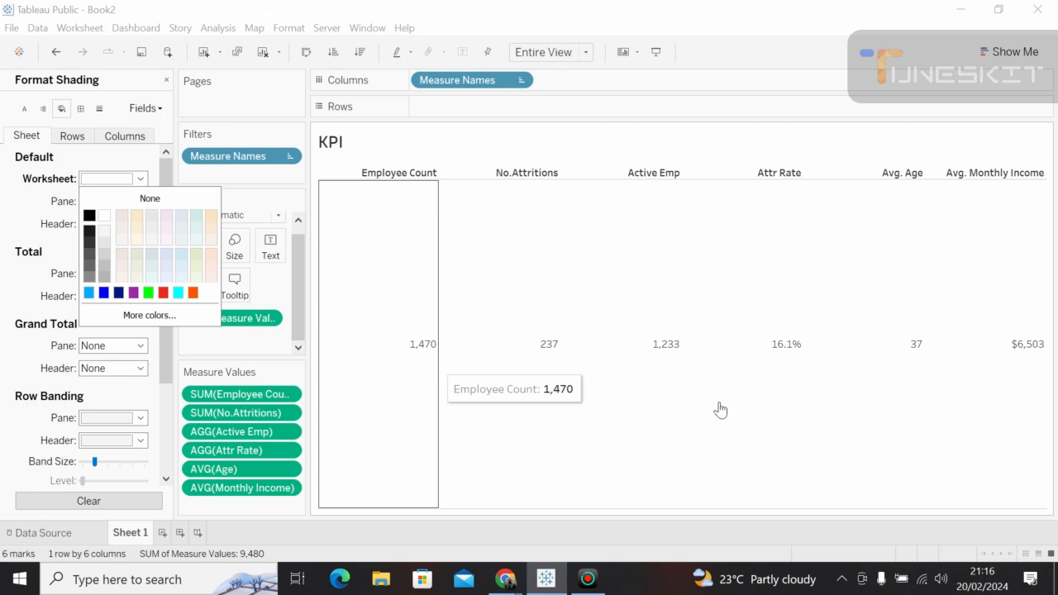
left_click(885, 417)
left_click(886, 417)
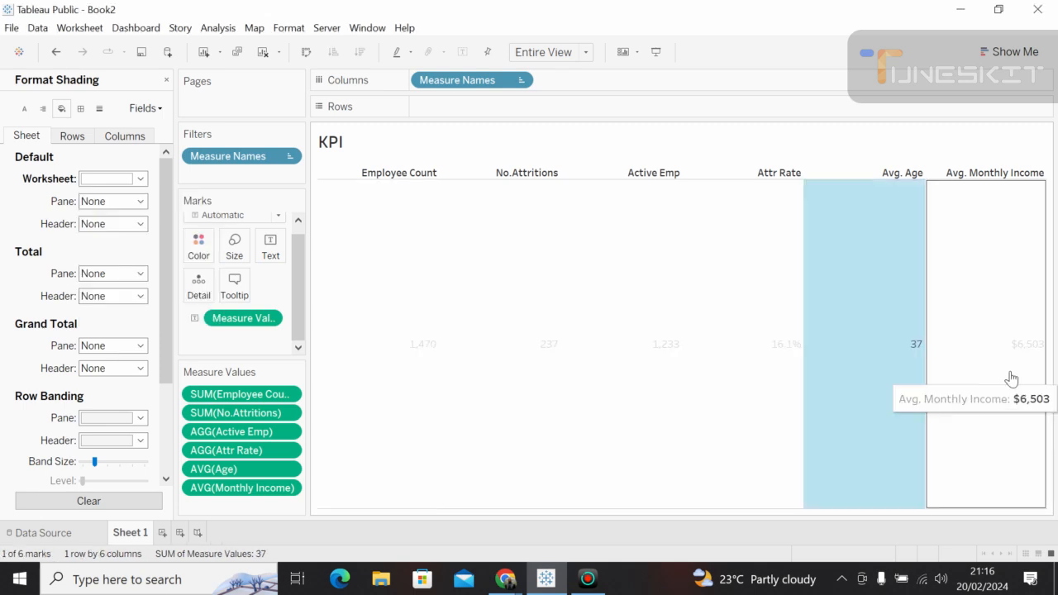
left_click(1011, 379)
left_click(735, 415)
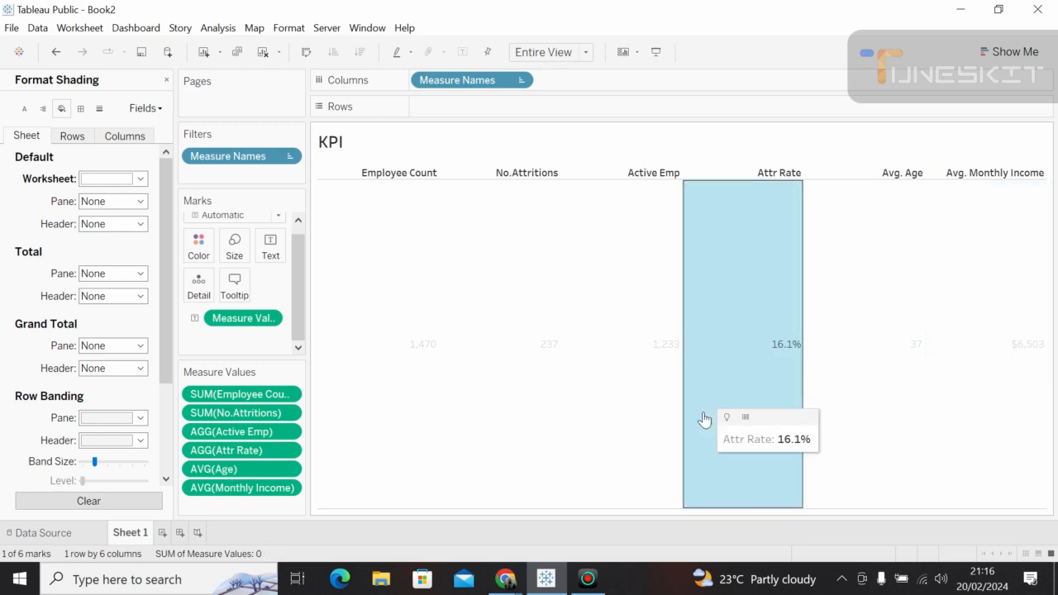
Change the worksheet's background shading from the recent custom colours, trying cyan and settling on bright azure blue.
left_click(466, 418)
left_click(386, 415)
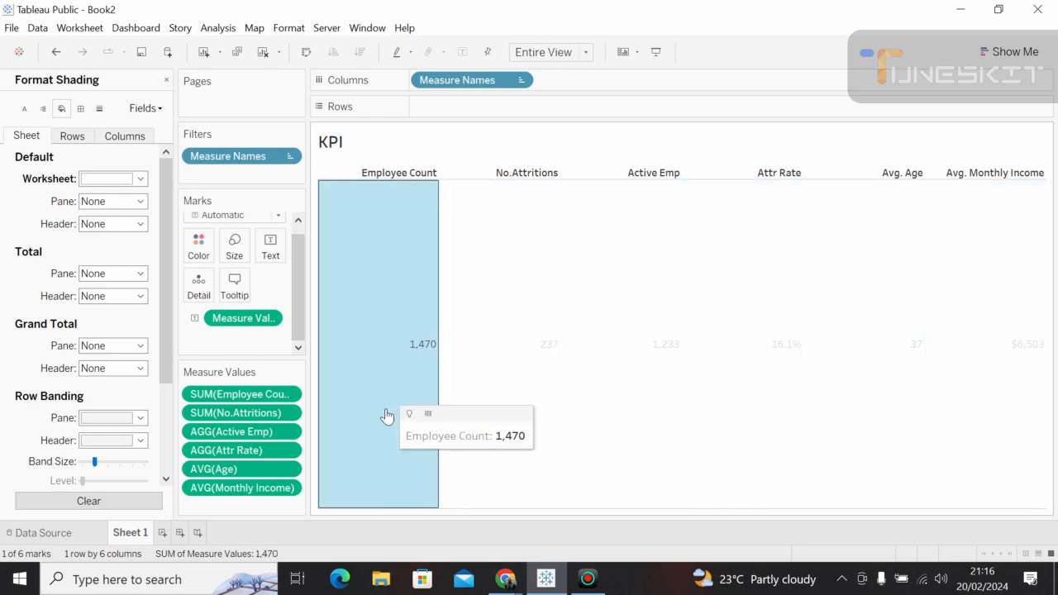
left_click(141, 180)
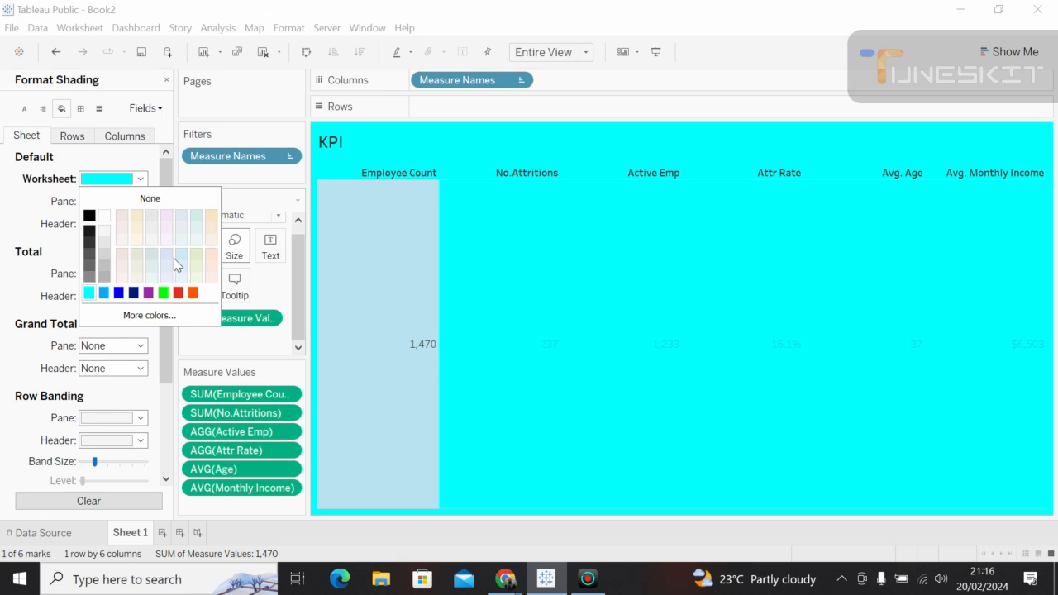
left_click(105, 292)
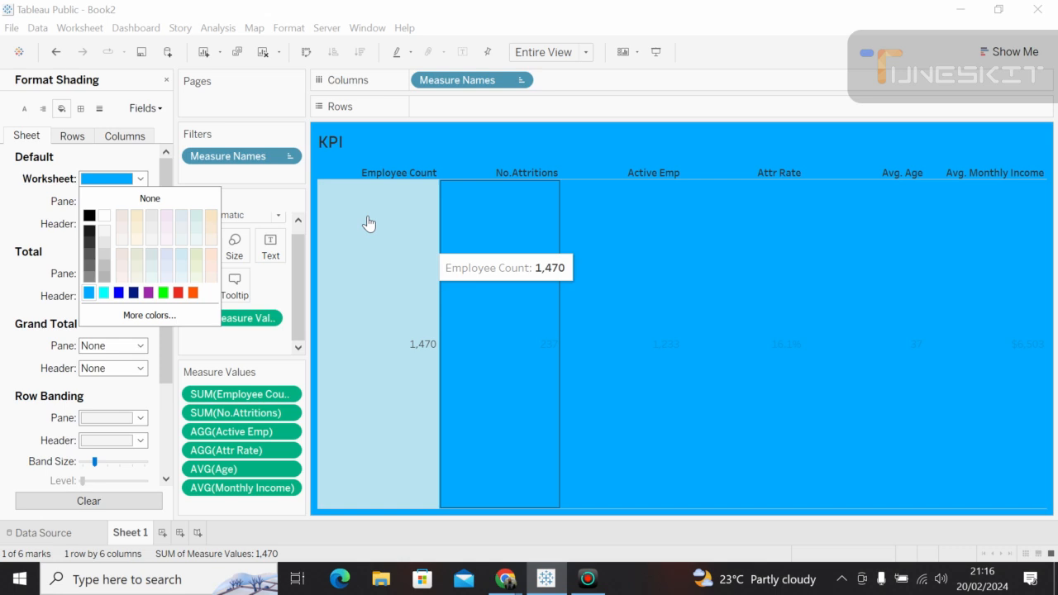
Format the Measure Names column headers with a white font colour.
left_click(405, 177)
left_click(405, 176)
right_click(404, 176)
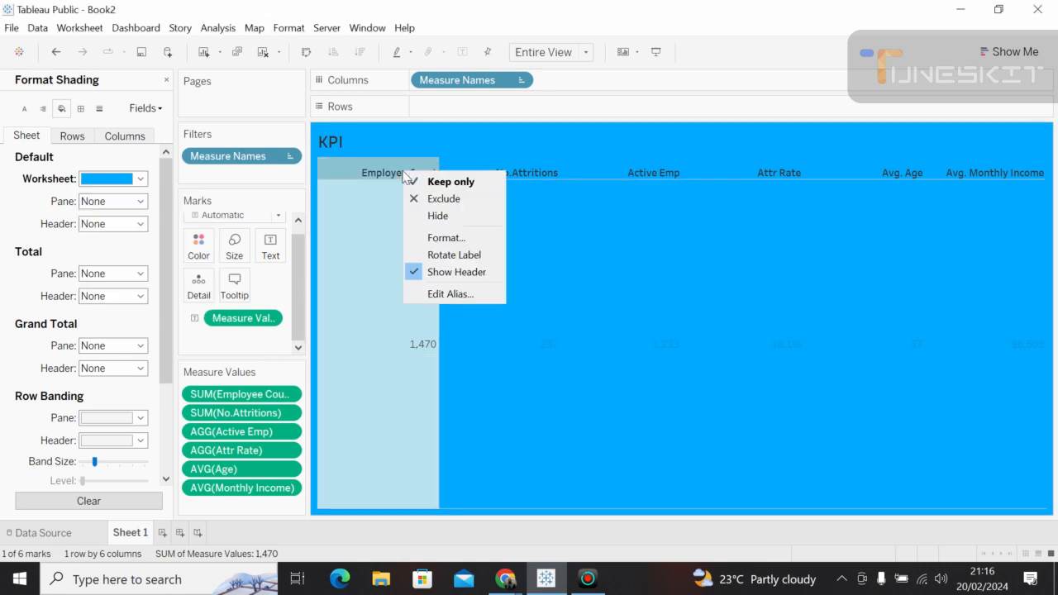
left_click(451, 238)
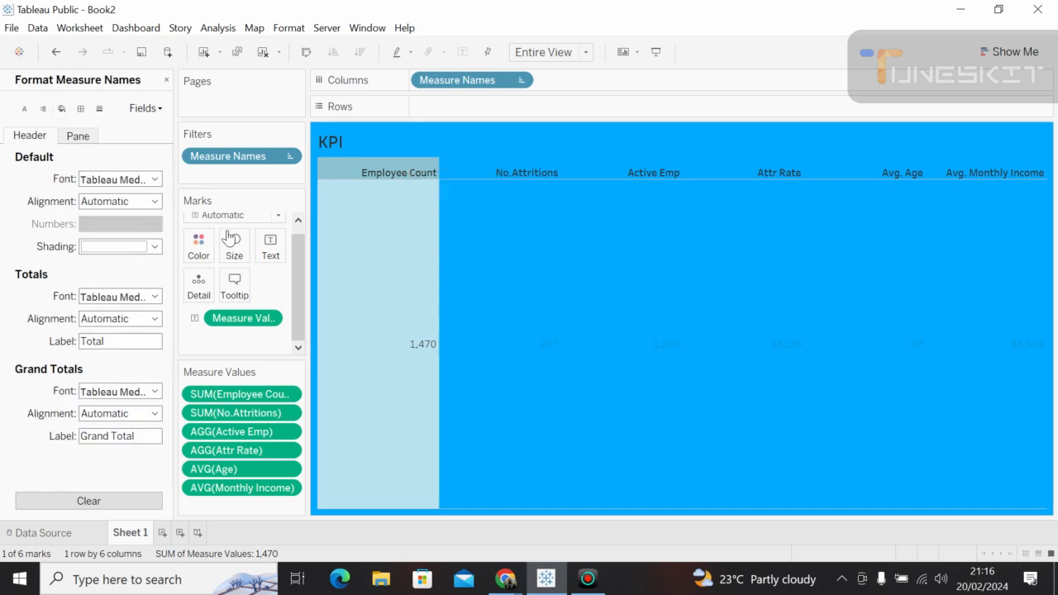
left_click(155, 180)
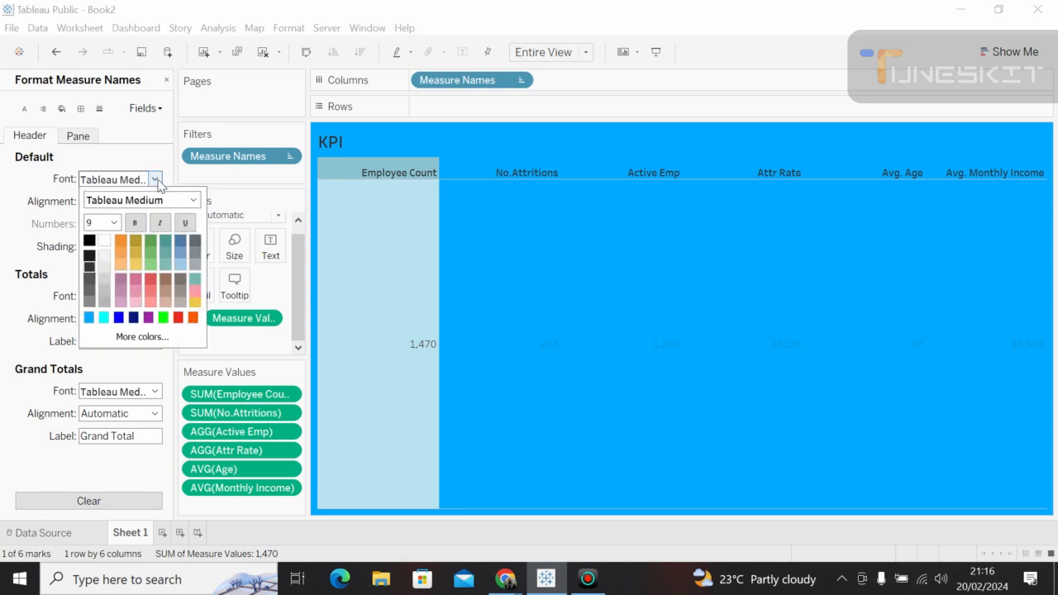
left_click(104, 241)
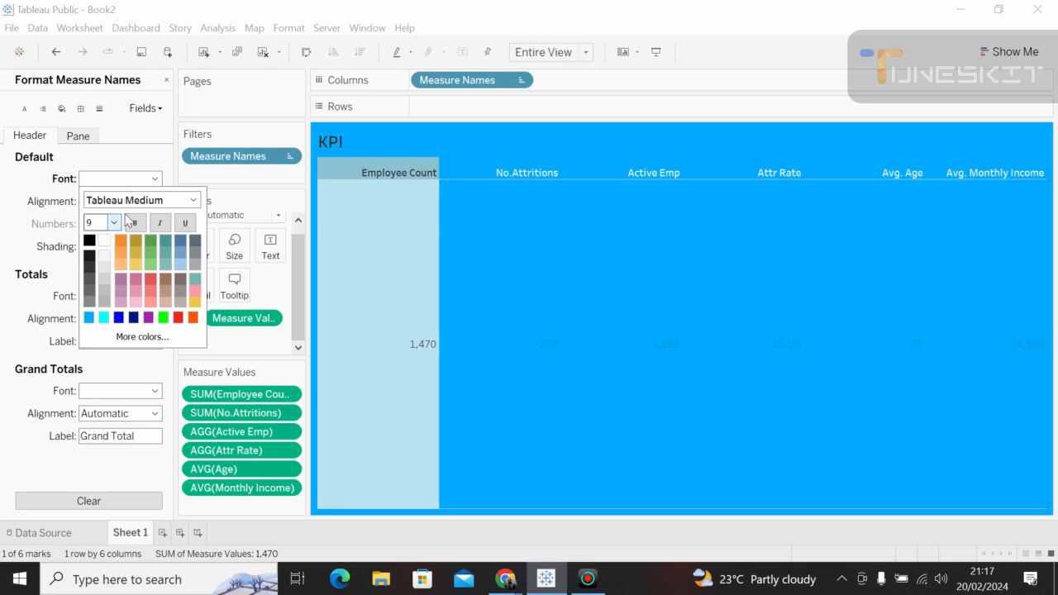
Set the column headers' font to Tableau Semibold, trying size 12 and settling on size 10.
left_click(194, 201)
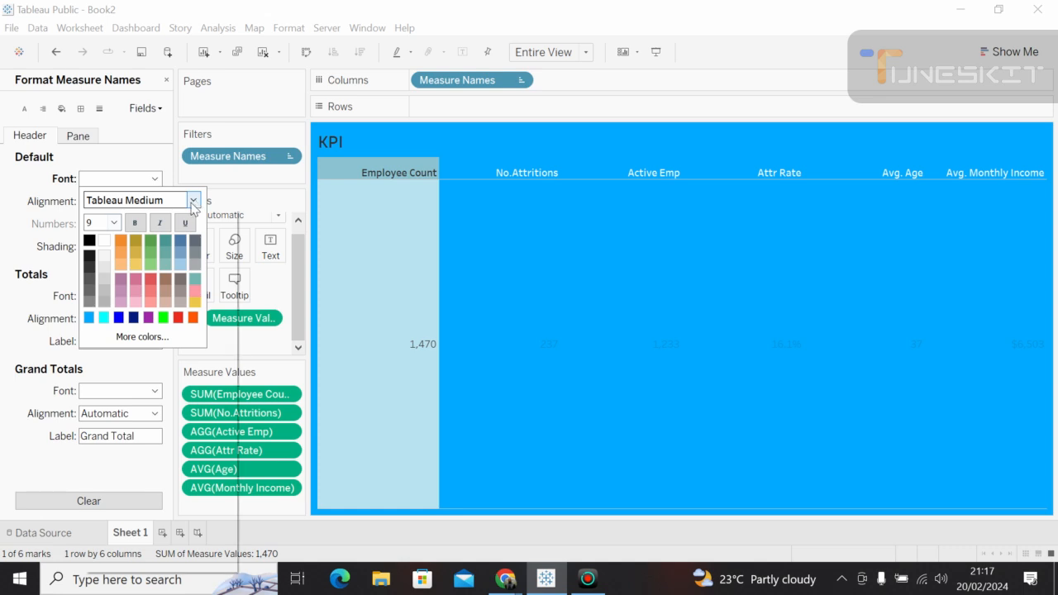
left_click(192, 201)
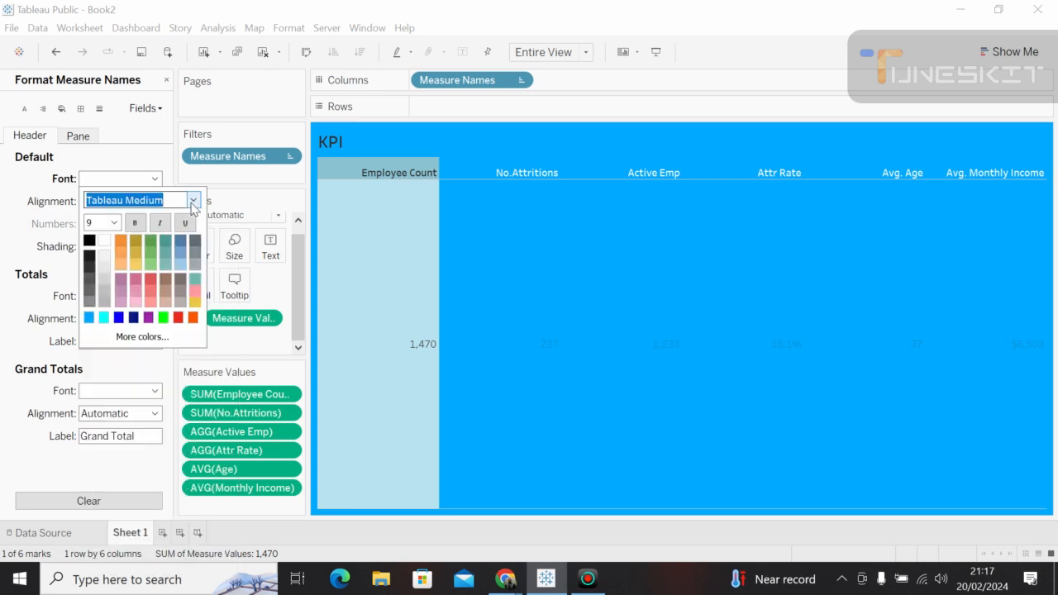
left_click(192, 204)
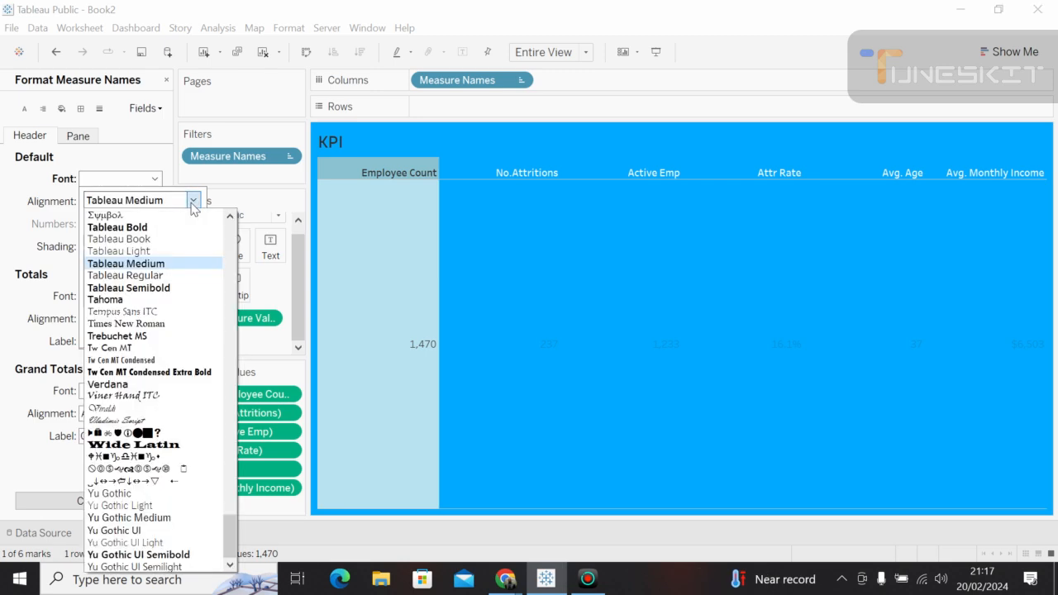
left_click(156, 288)
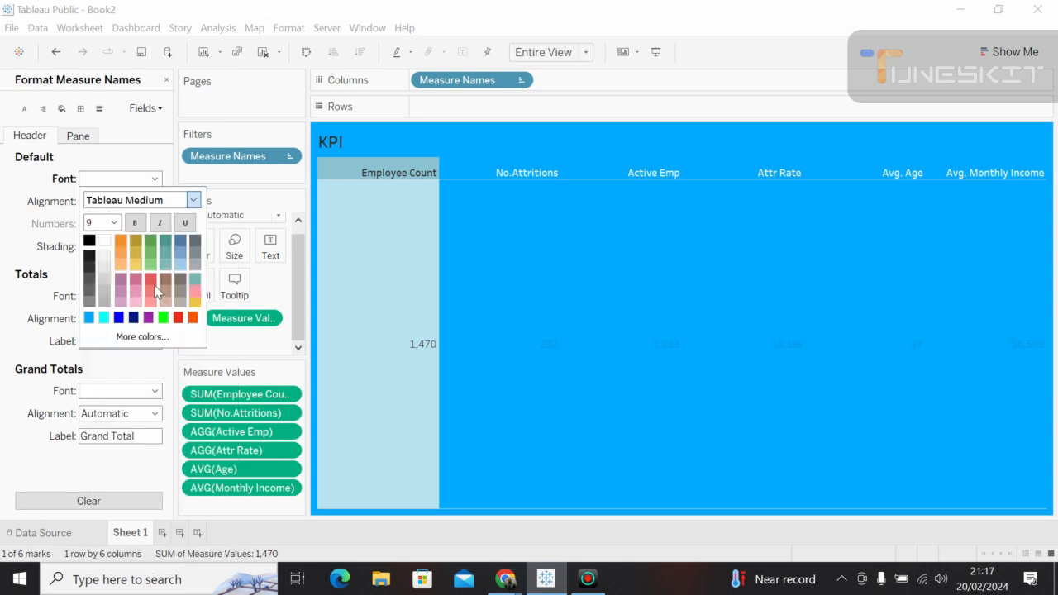
left_click(113, 223)
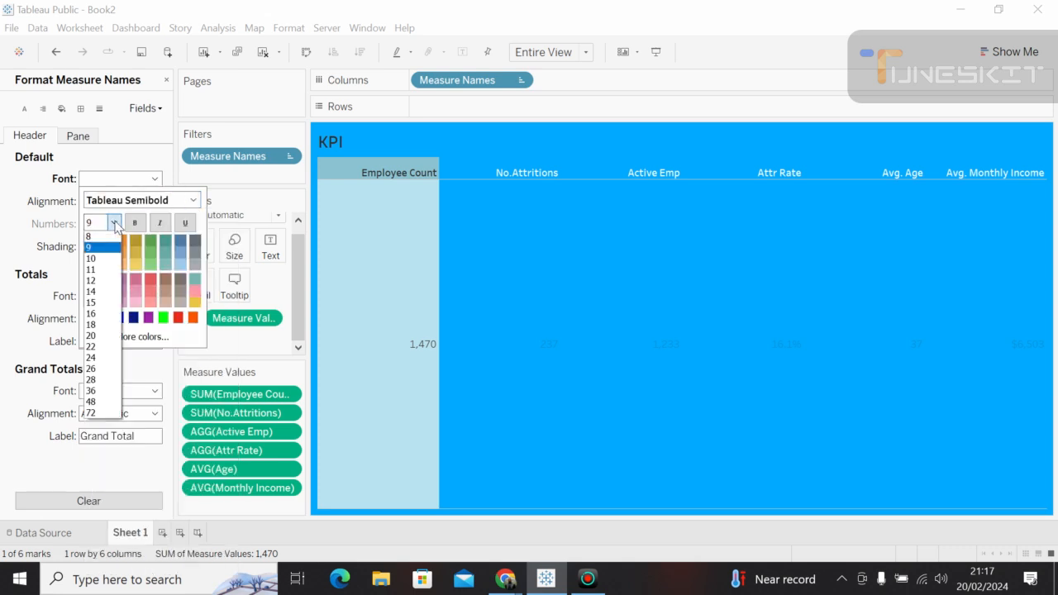
left_click(97, 281)
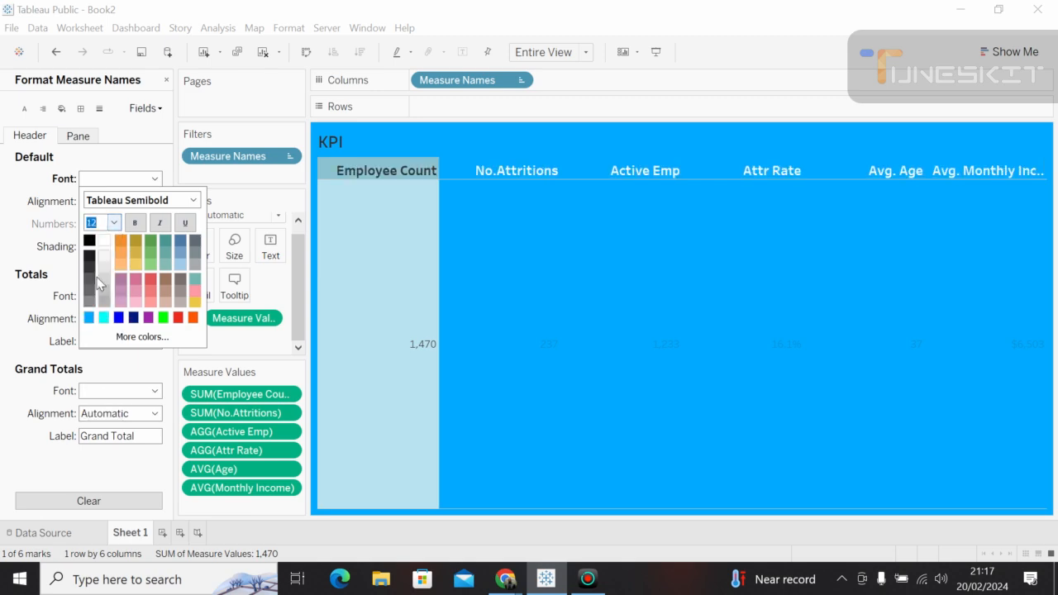
left_click(114, 223)
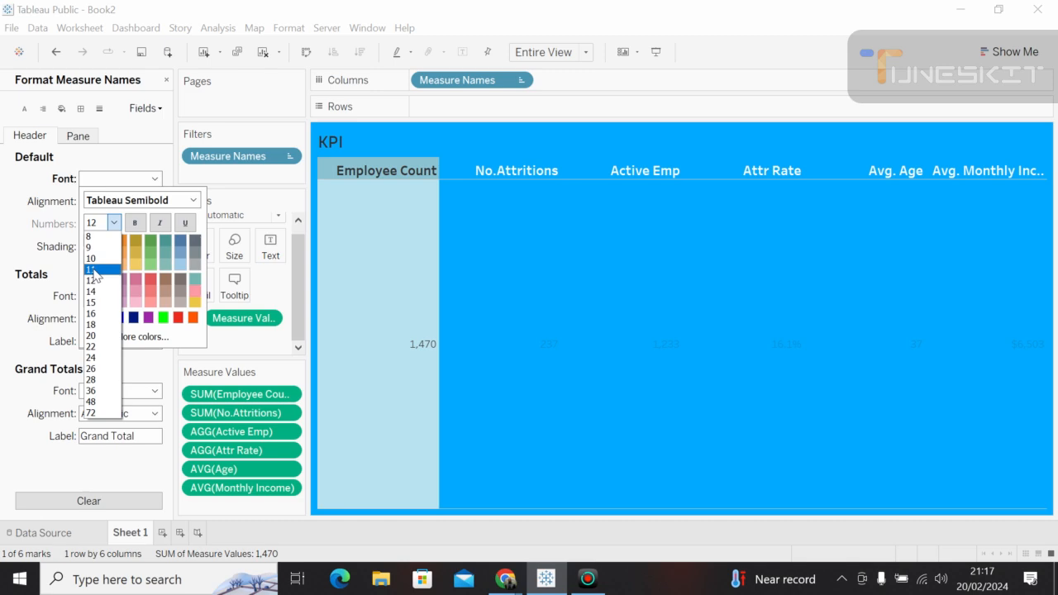
left_click(92, 260)
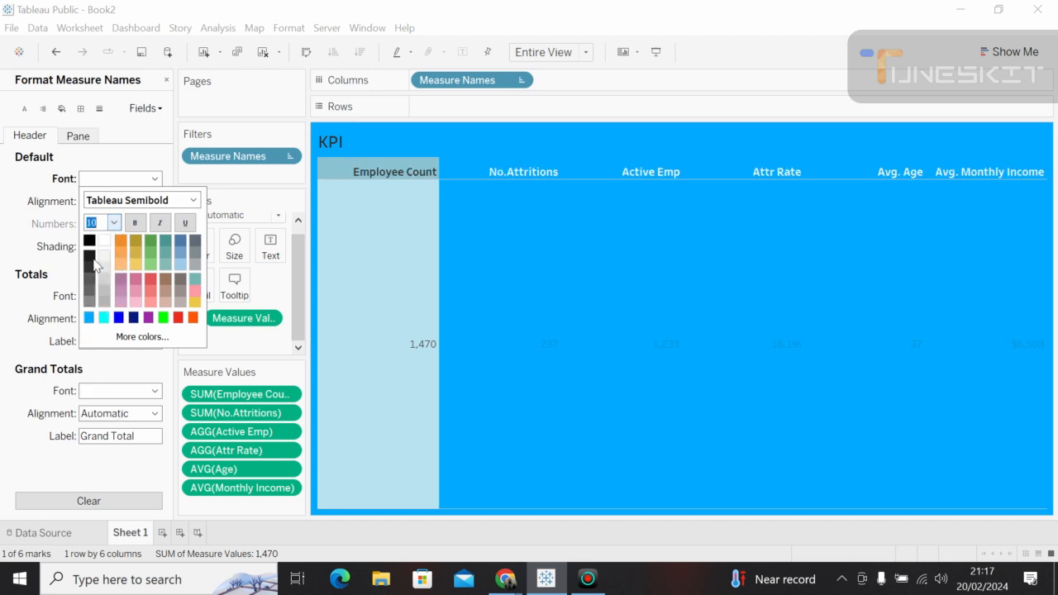
left_click(608, 343)
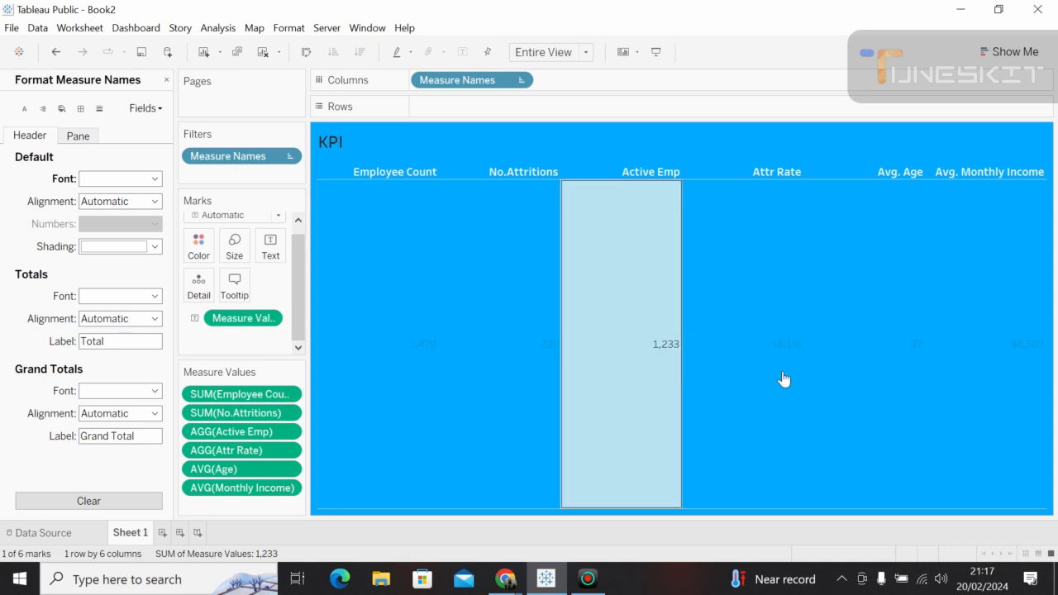
left_click(864, 361)
left_click(718, 304)
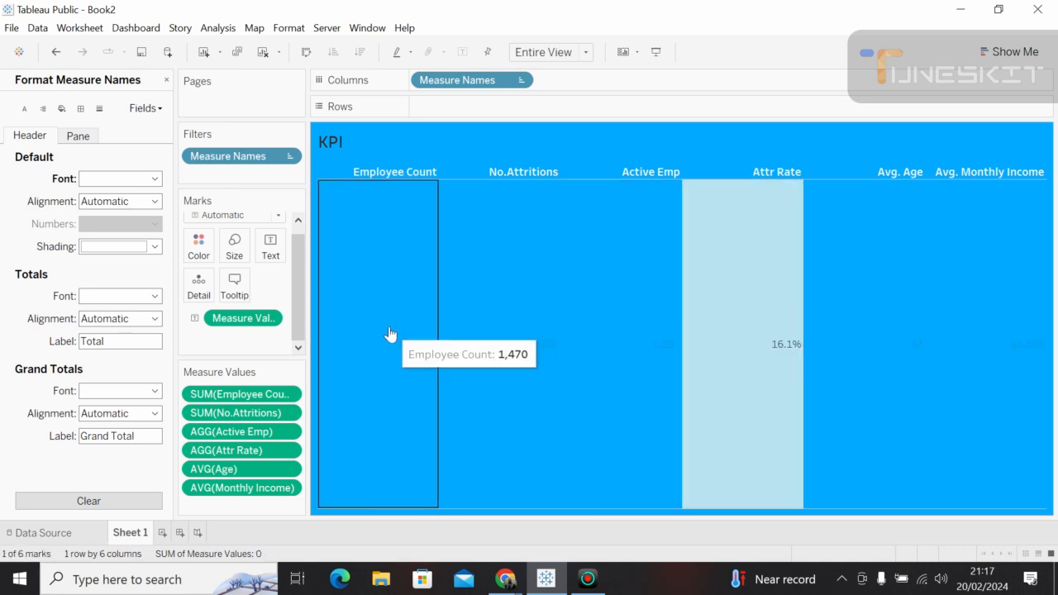
left_click(390, 334)
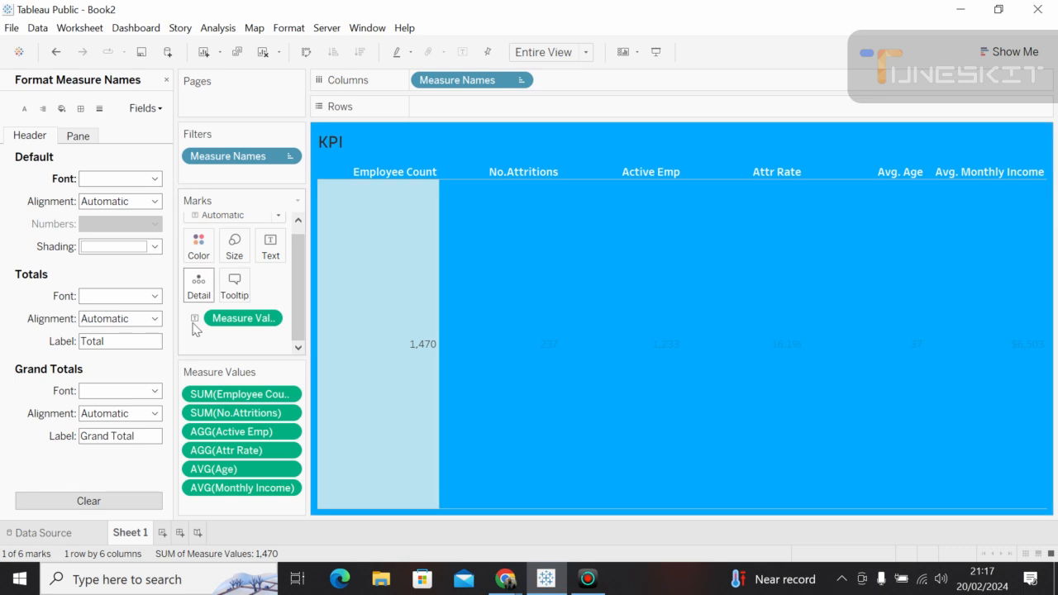
Examine the pane formatting and number format options of the SUM(Employee Count) measure.
left_click(281, 395)
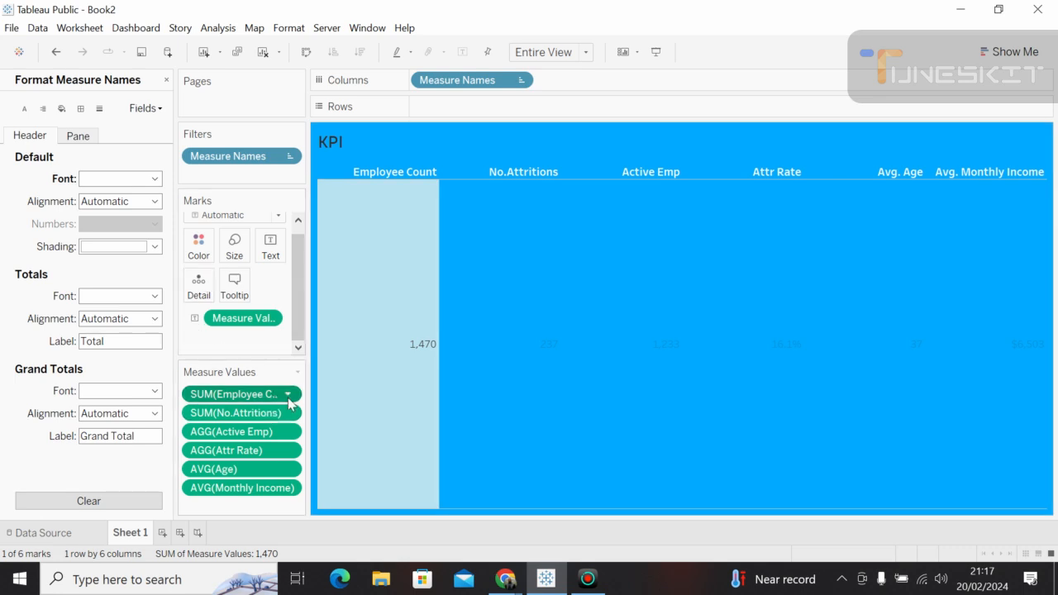
right_click(288, 395)
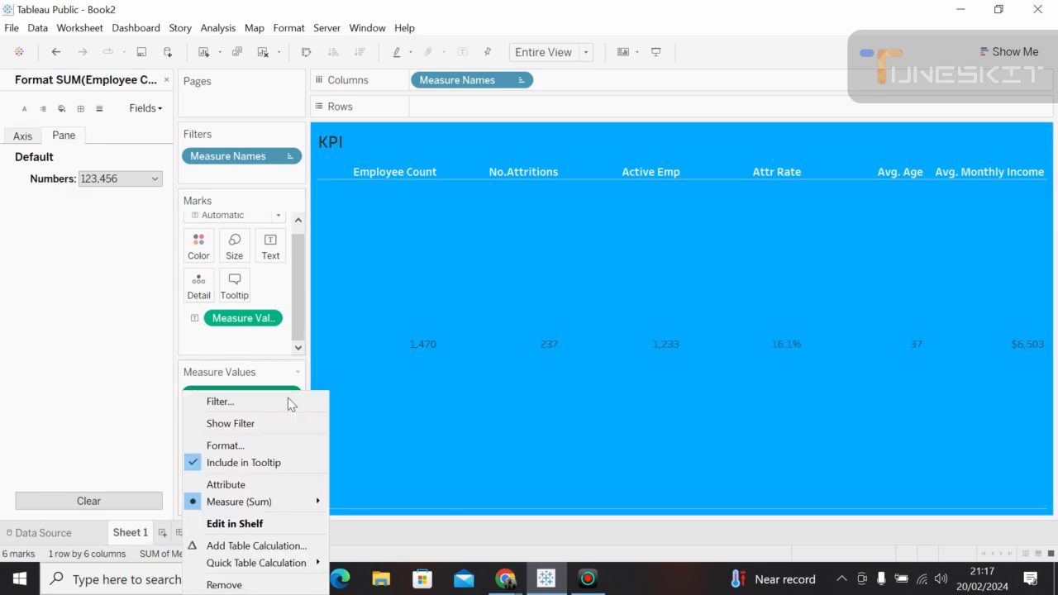
left_click(259, 448)
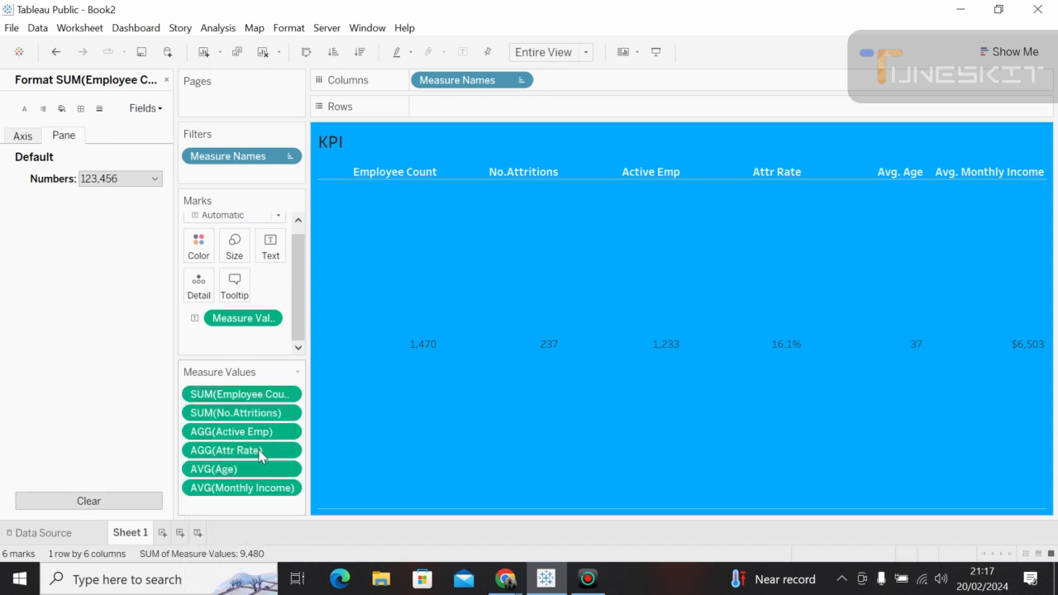
left_click(156, 179)
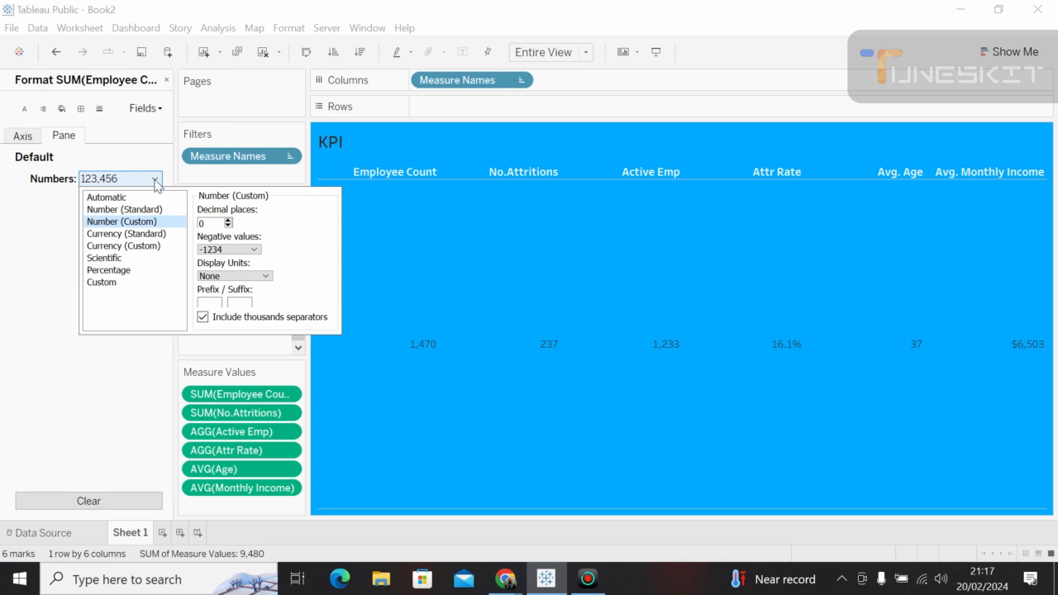
left_click(33, 243)
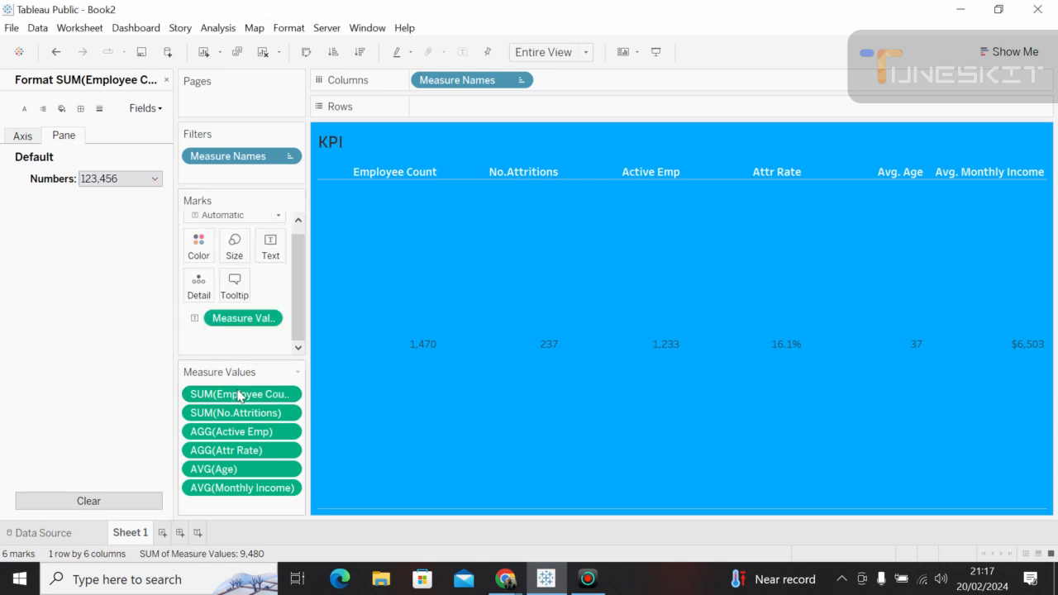
Examine the pane number format options and the axis formatting of the SUM(No.Attritions) measure.
left_click(239, 416)
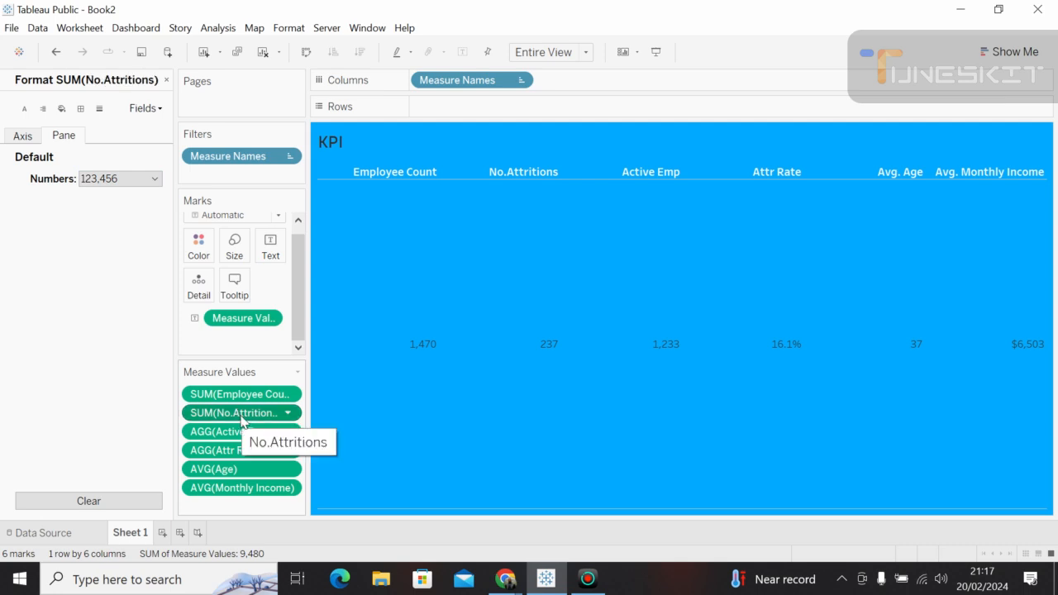
right_click(241, 416)
key("Escape")
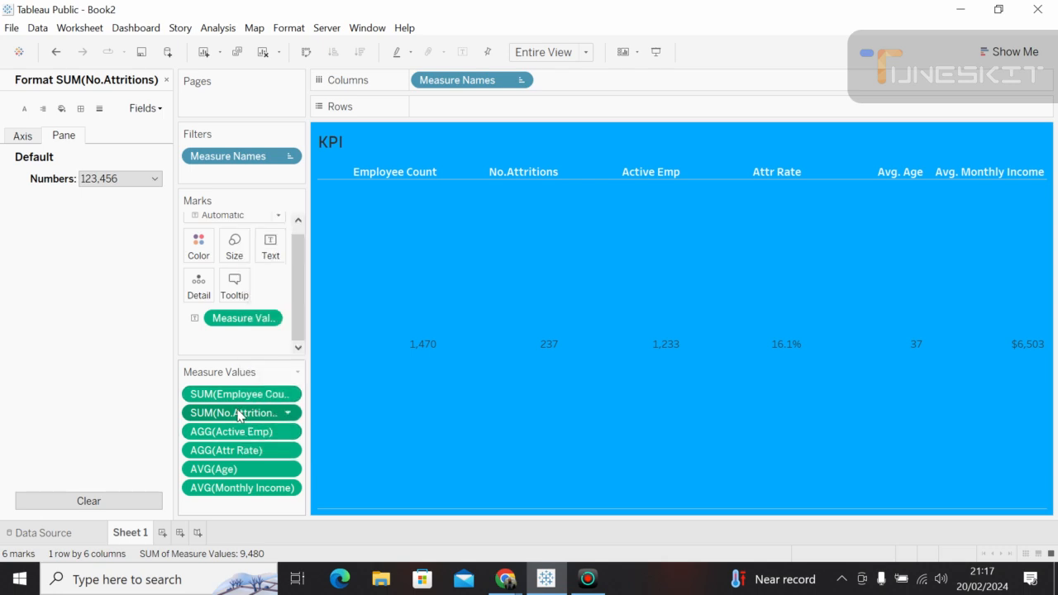
right_click(238, 415)
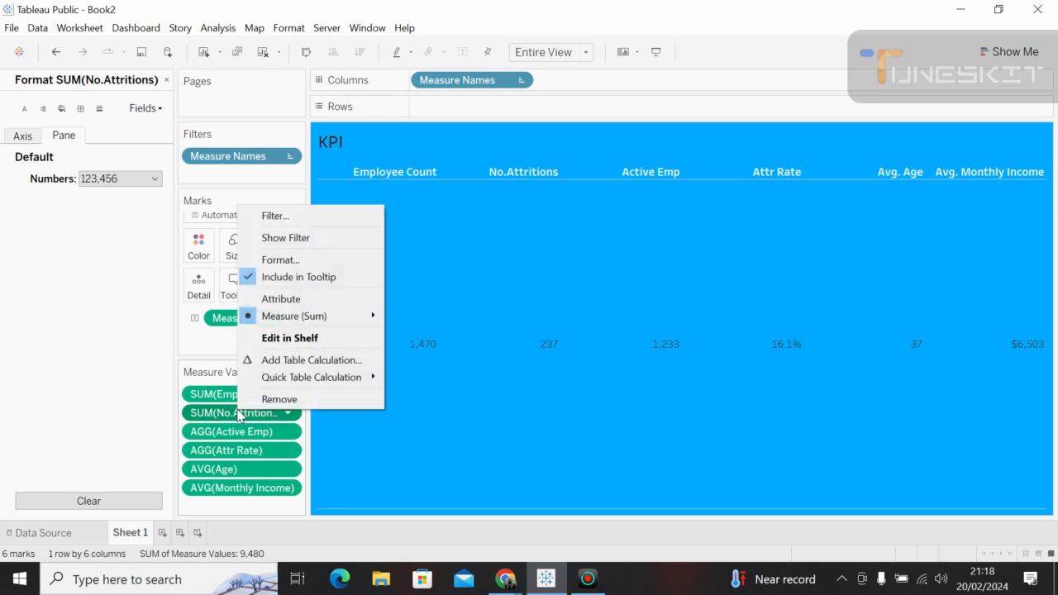
left_click(289, 262)
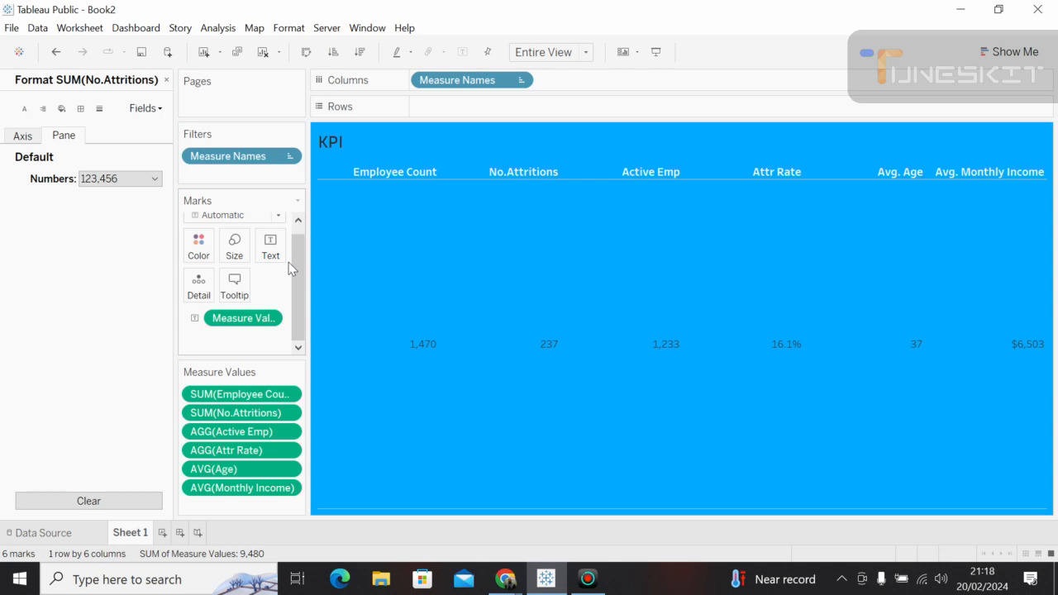
left_click(154, 180)
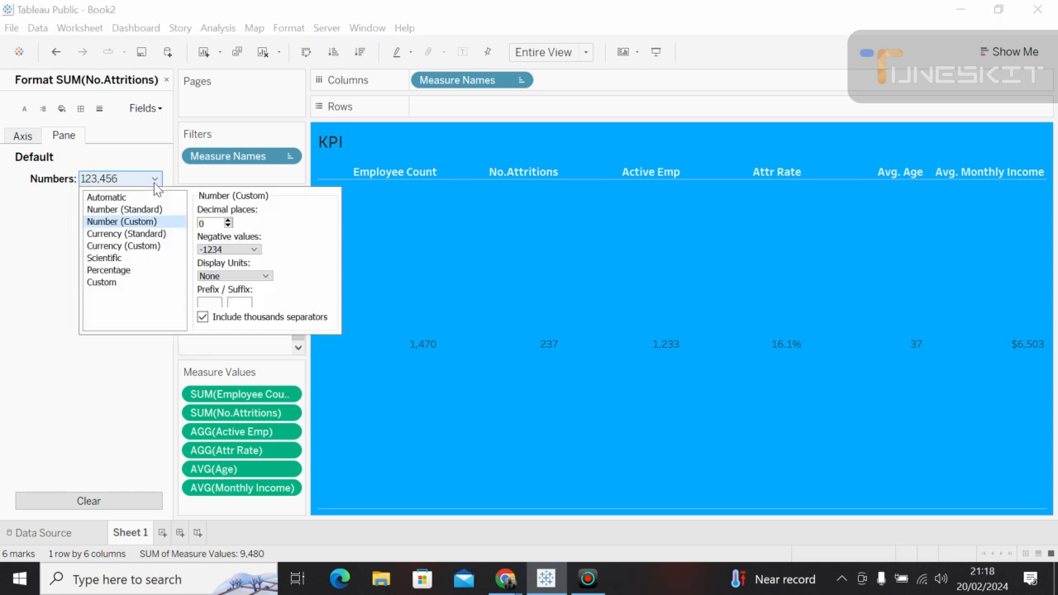
left_click(30, 138)
left_click(28, 138)
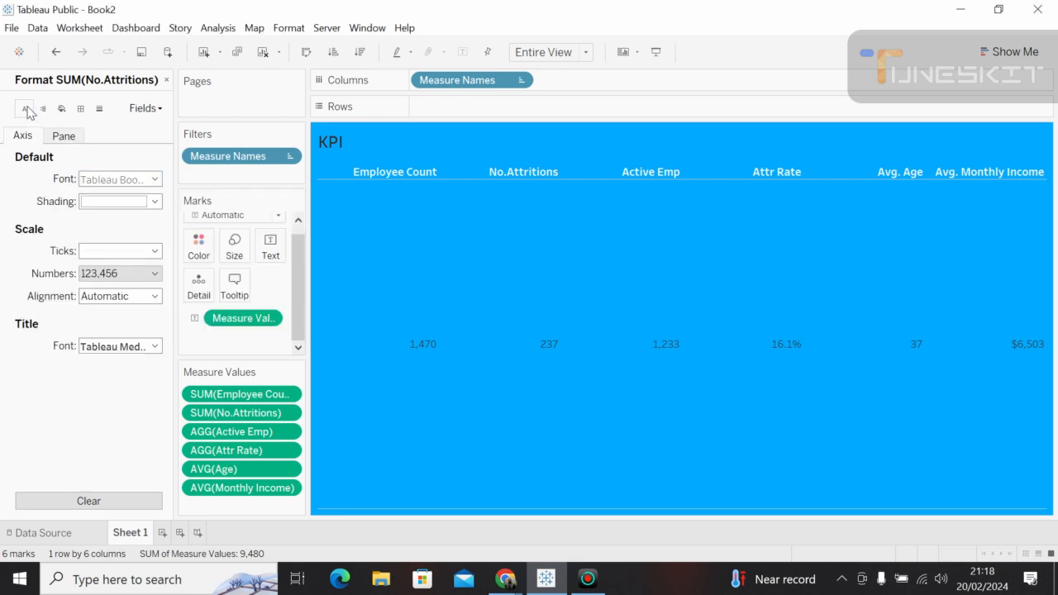
Set the worksheet's default font to Tableau Semibold in bold white.
left_click(24, 109)
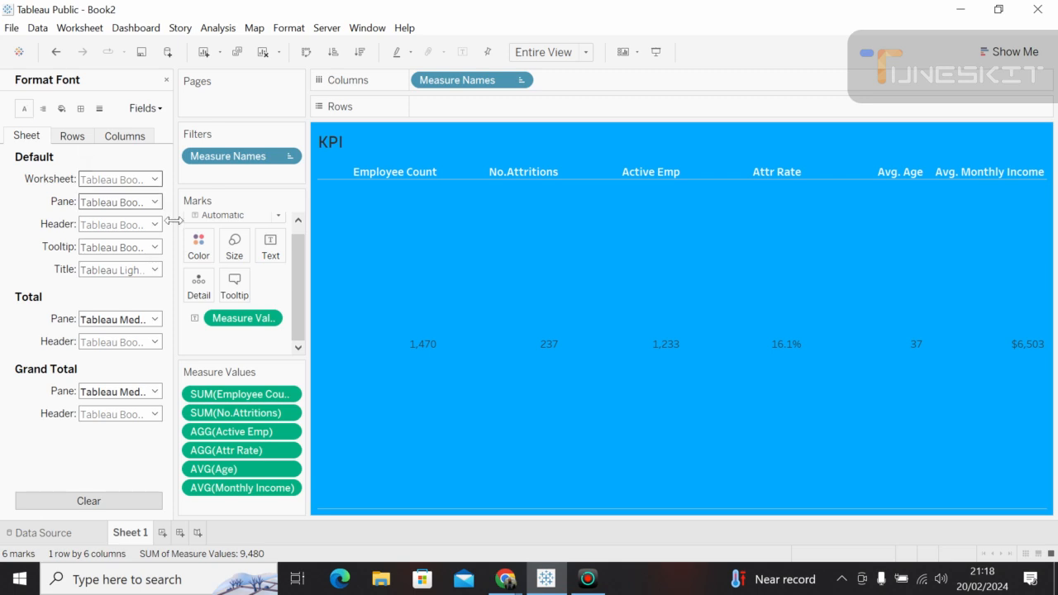
left_click(155, 179)
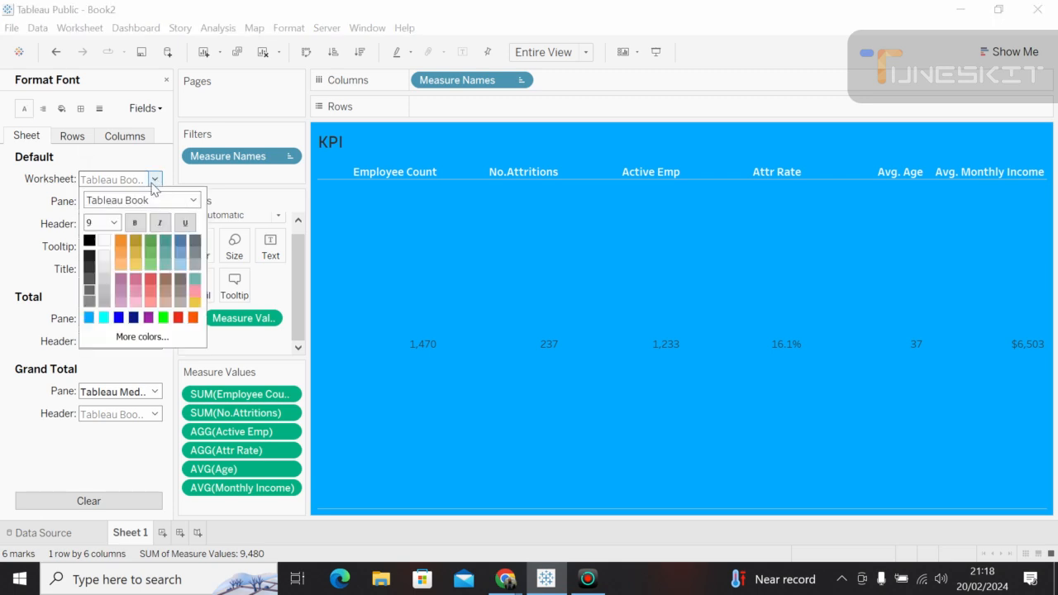
left_click(104, 240)
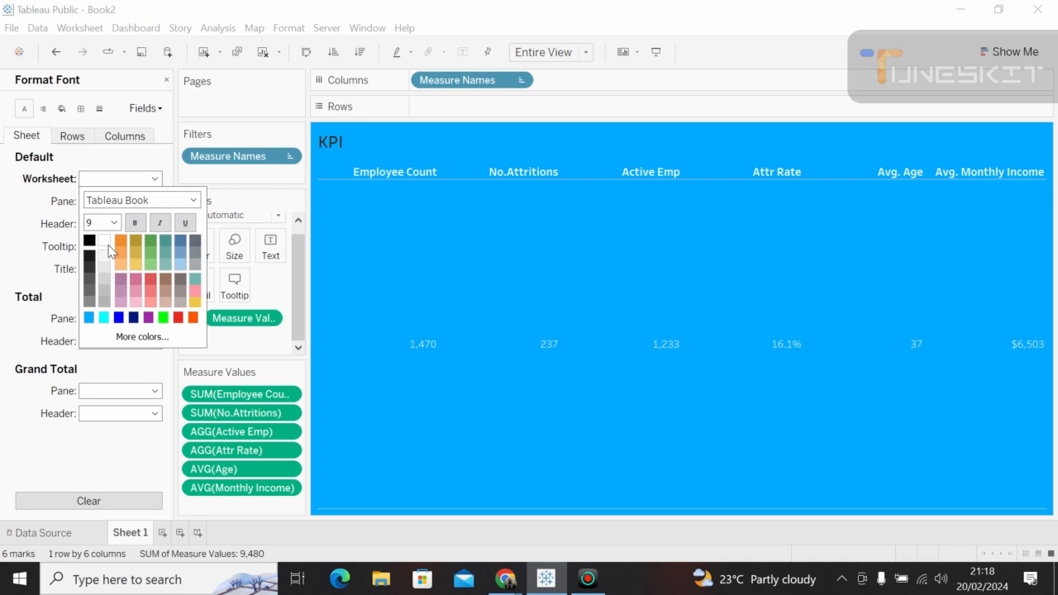
left_click(137, 224)
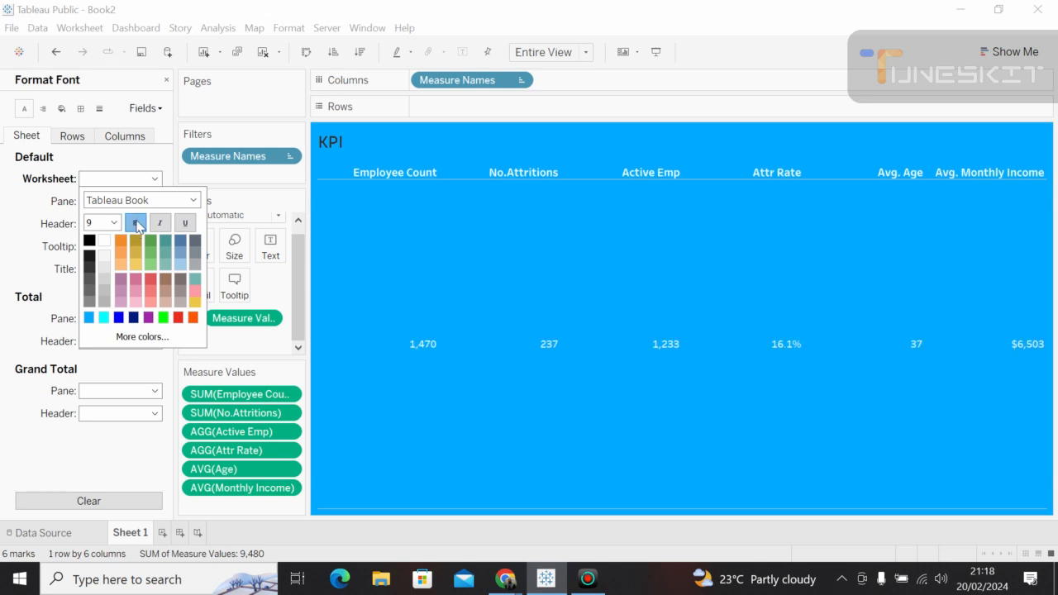
left_click(195, 205)
left_click(195, 205)
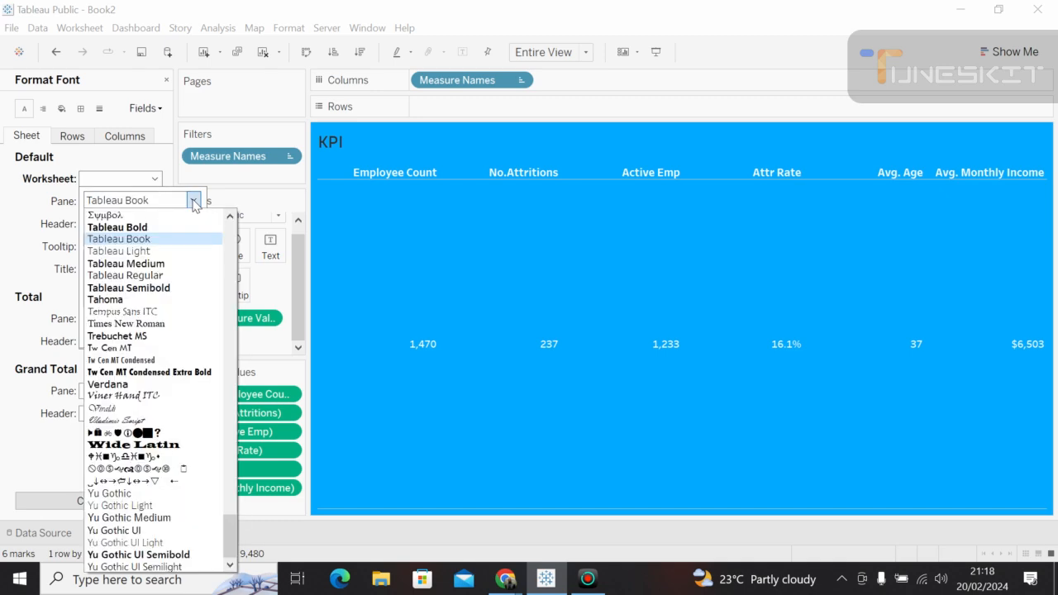
left_click(168, 289)
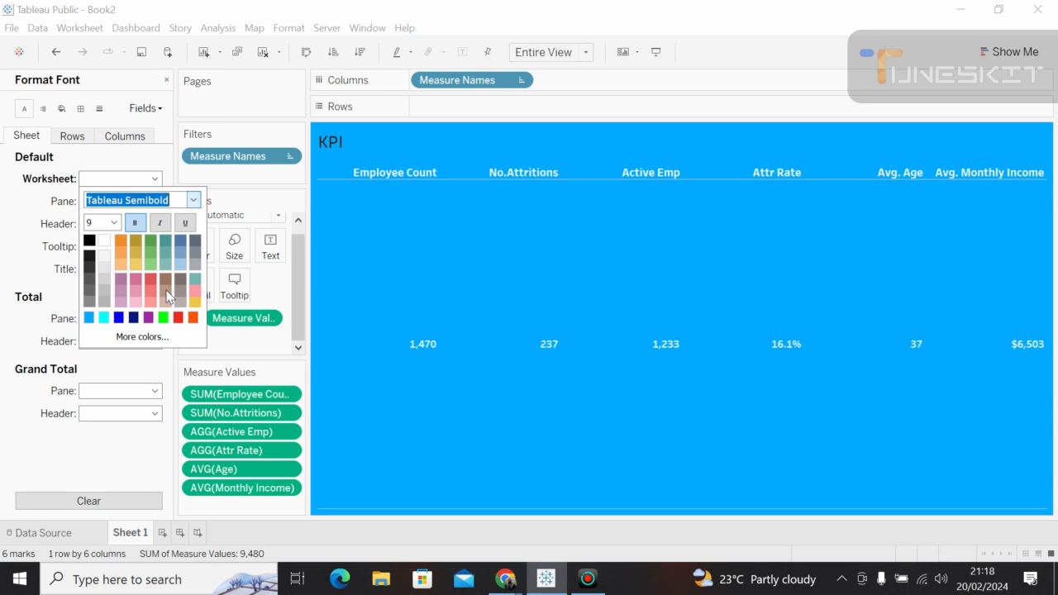
Set the worksheet's default font size to 11.
left_click(114, 223)
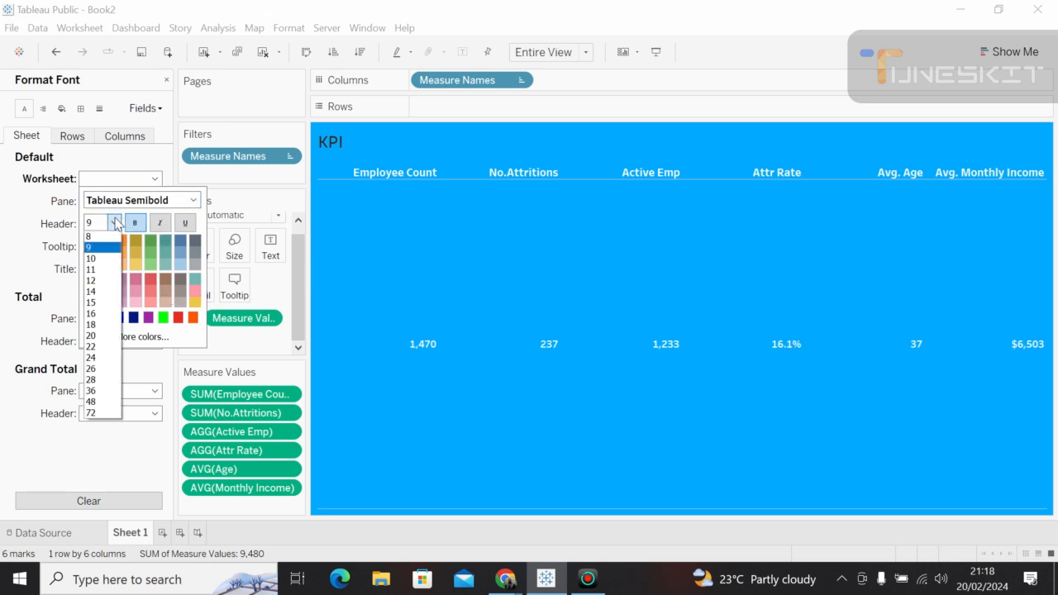
left_click(95, 270)
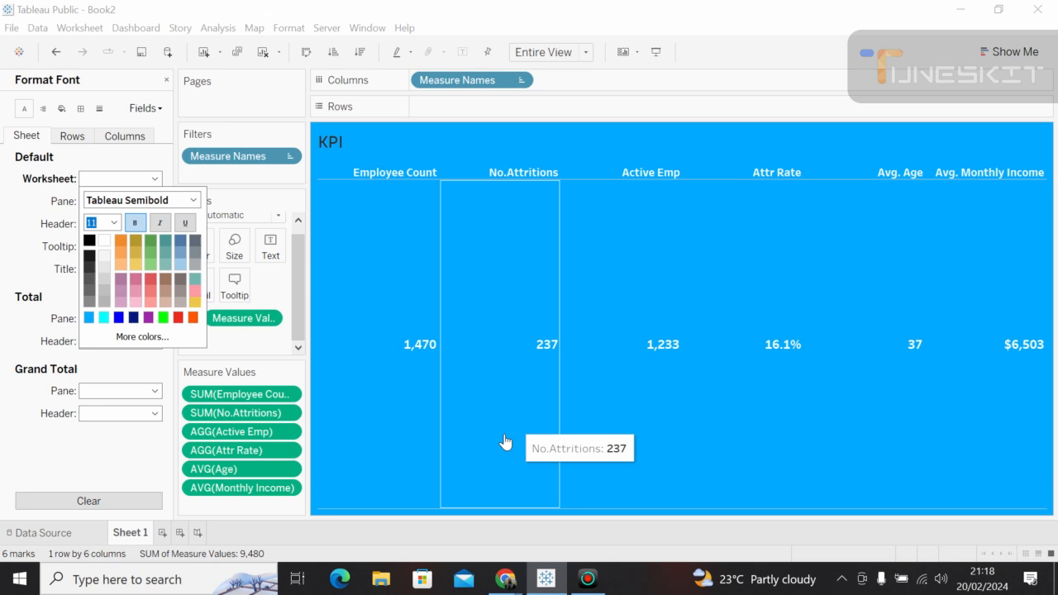
left_click(552, 415)
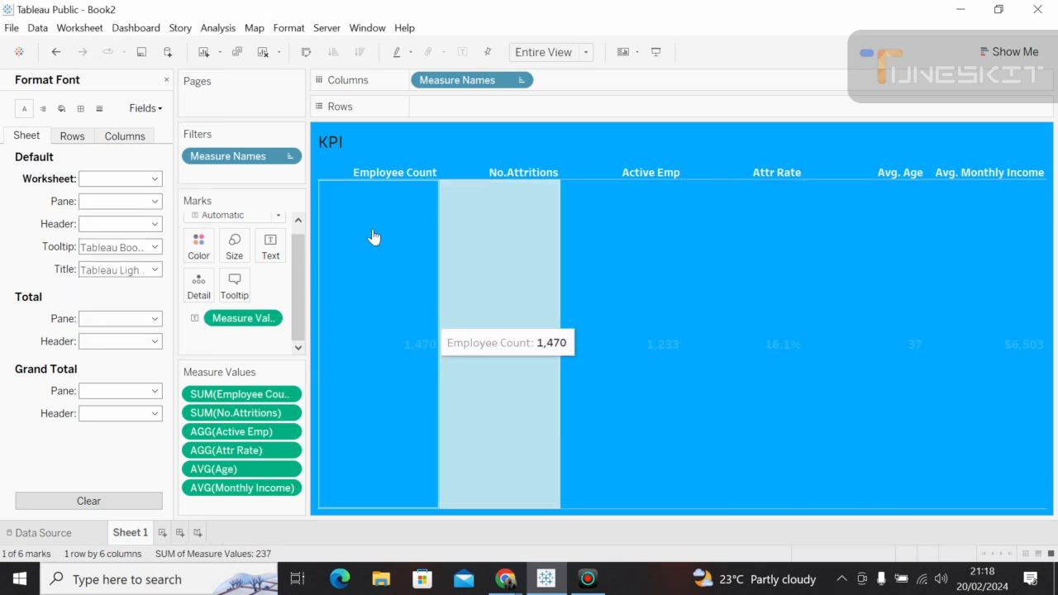
Format the KPI sheet title's text in white Tableau Semibold.
right_click(335, 147)
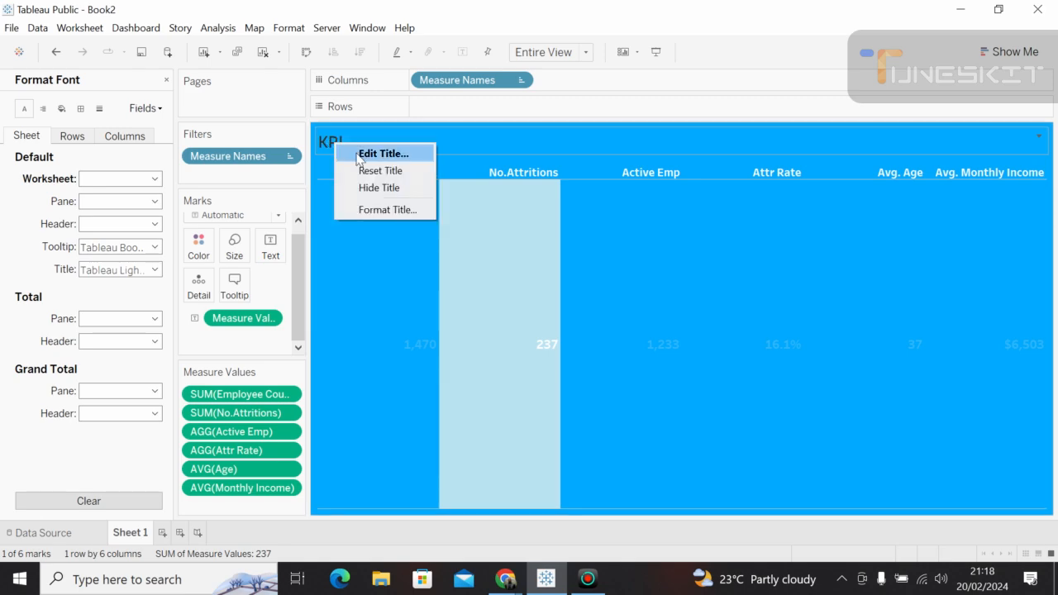
left_click(362, 157)
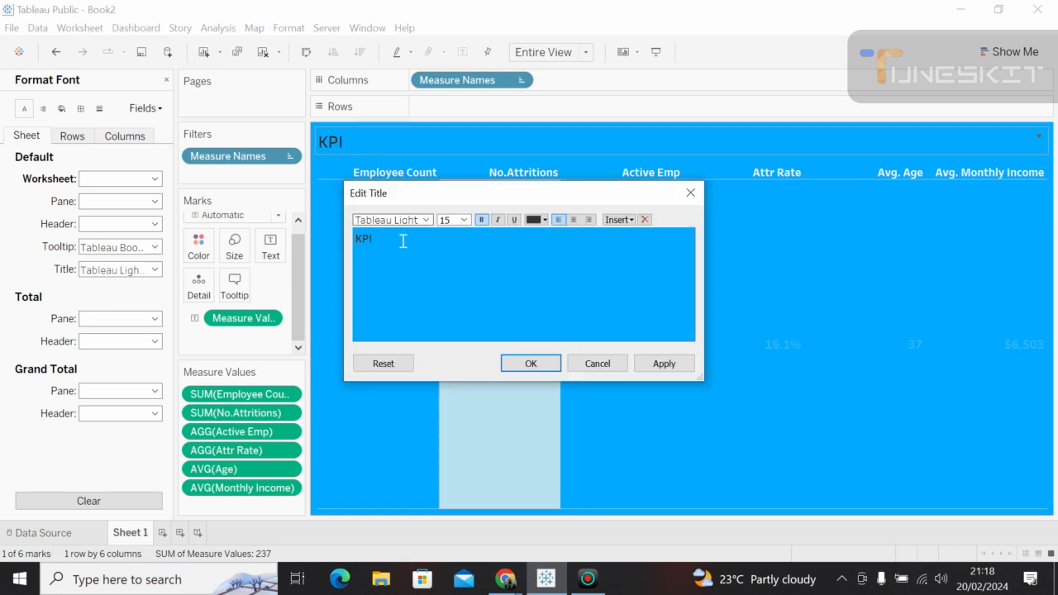
left_click_drag(398, 238, 349, 238)
left_click(545, 219)
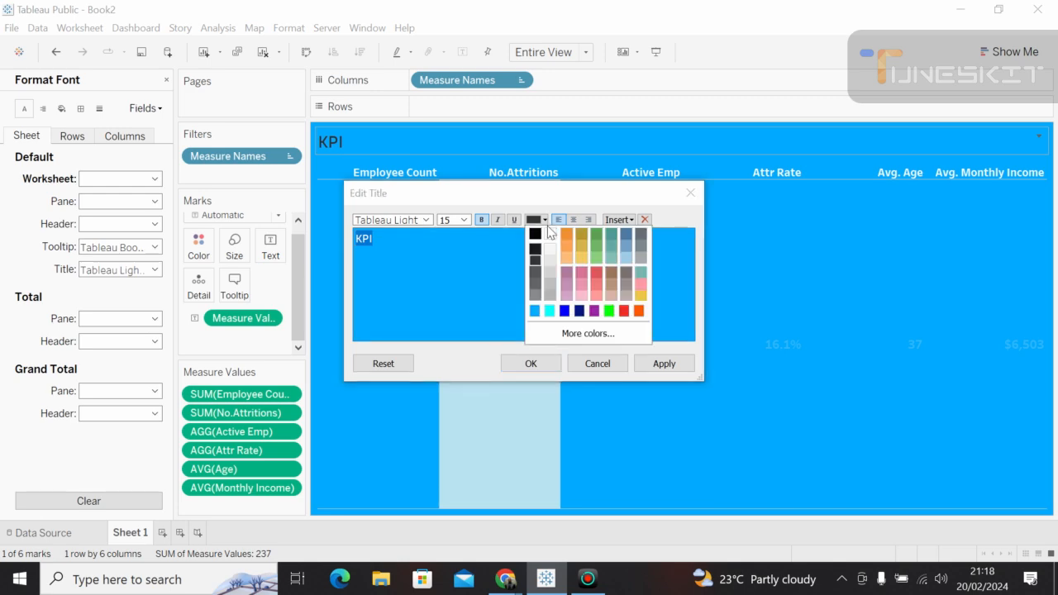
left_click(549, 237)
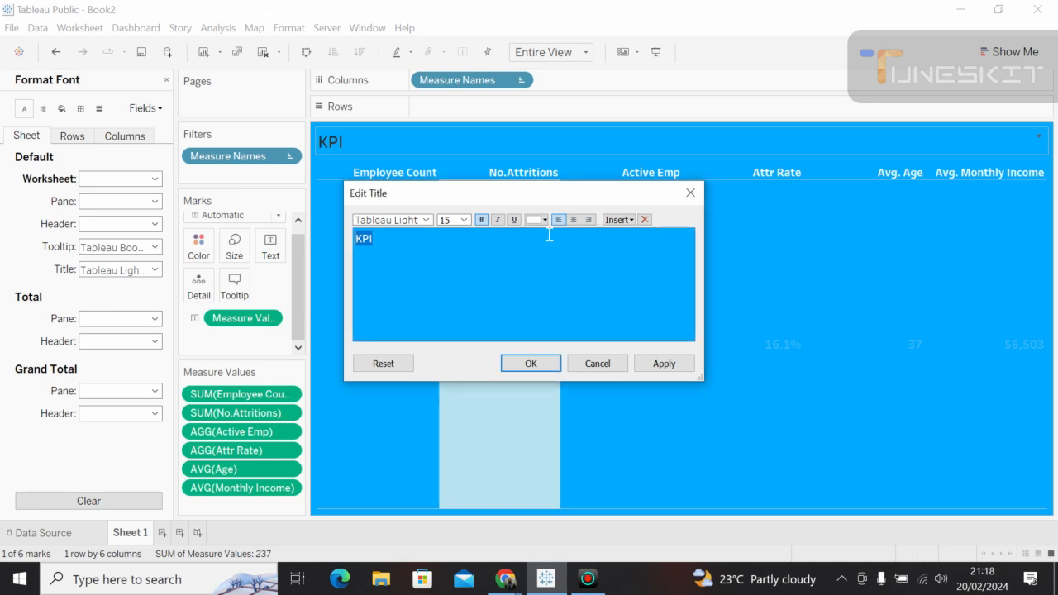
left_click(427, 220)
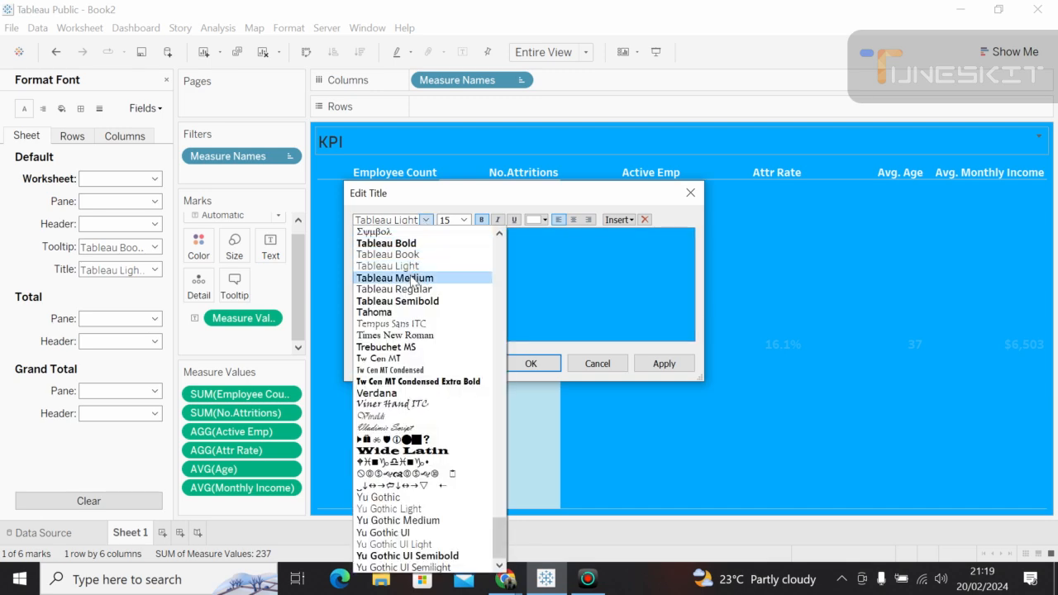
left_click(409, 301)
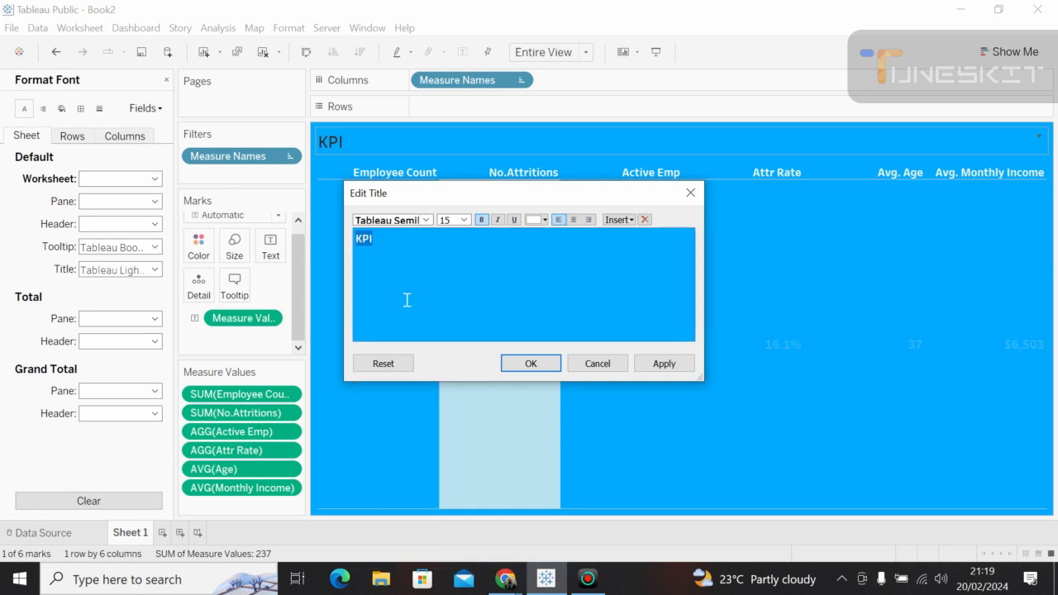
left_click(541, 365)
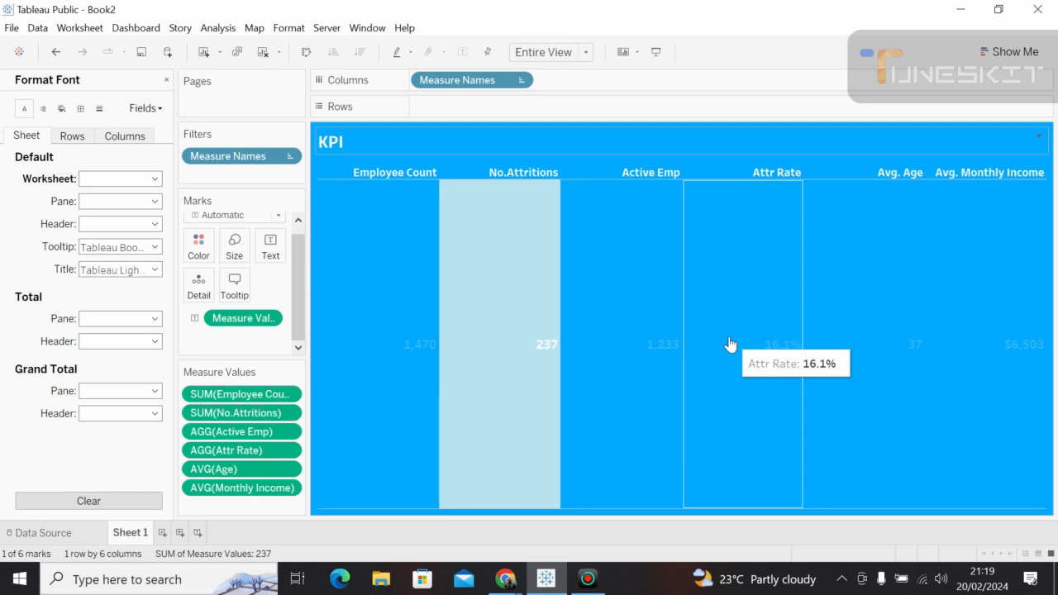
left_click(731, 346)
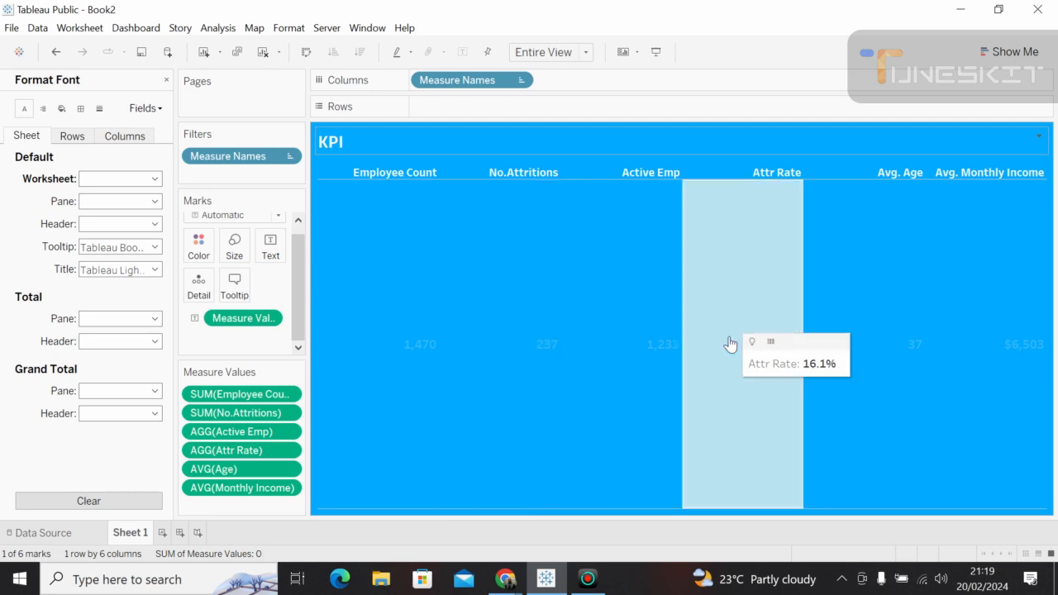
left_click(380, 204)
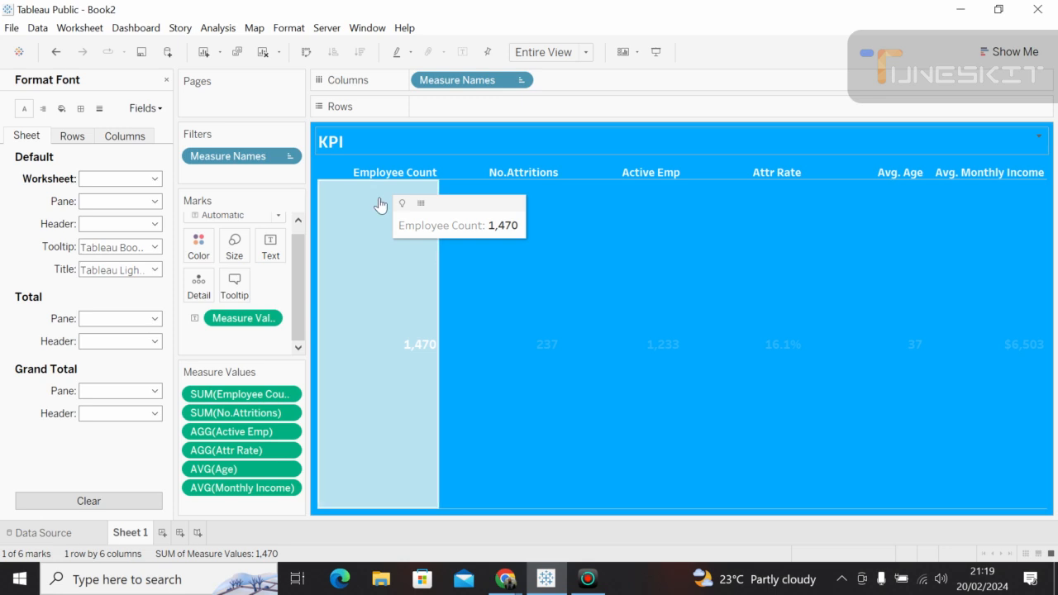
left_click(381, 204)
Review the styled KPI table's columns, the option for swapping rows and columns, and the available view fit options.
mouse_move(620, 420)
mouse_move(1035, 468)
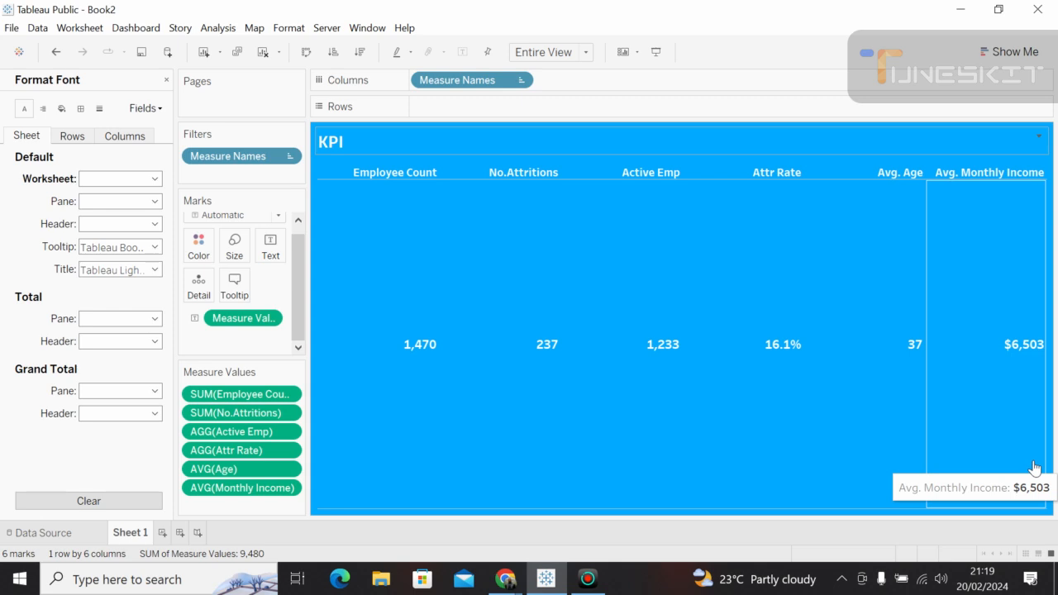
mouse_move(362, 490)
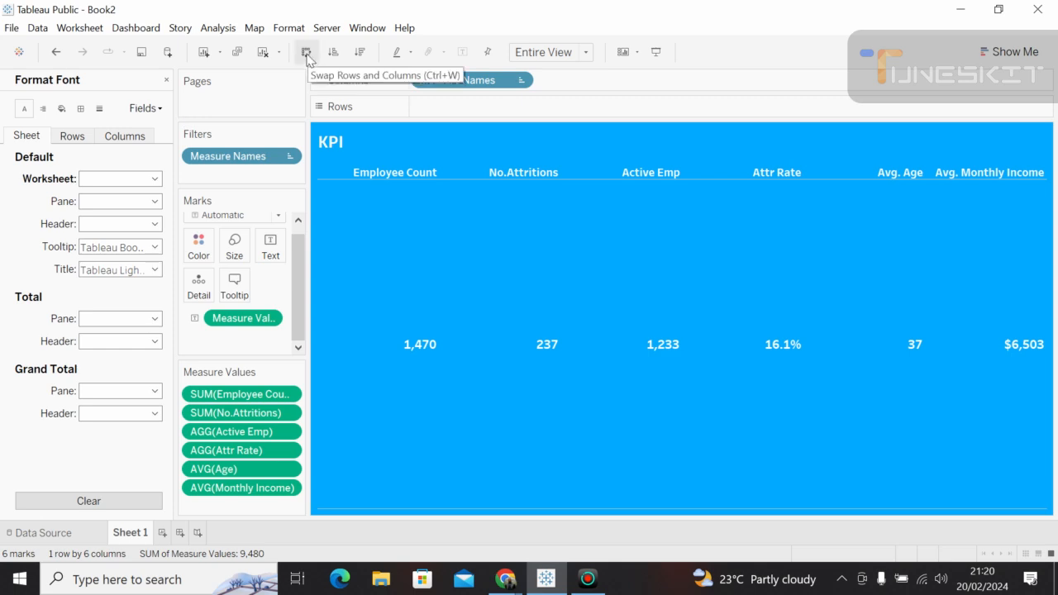
mouse_move(1000, 397)
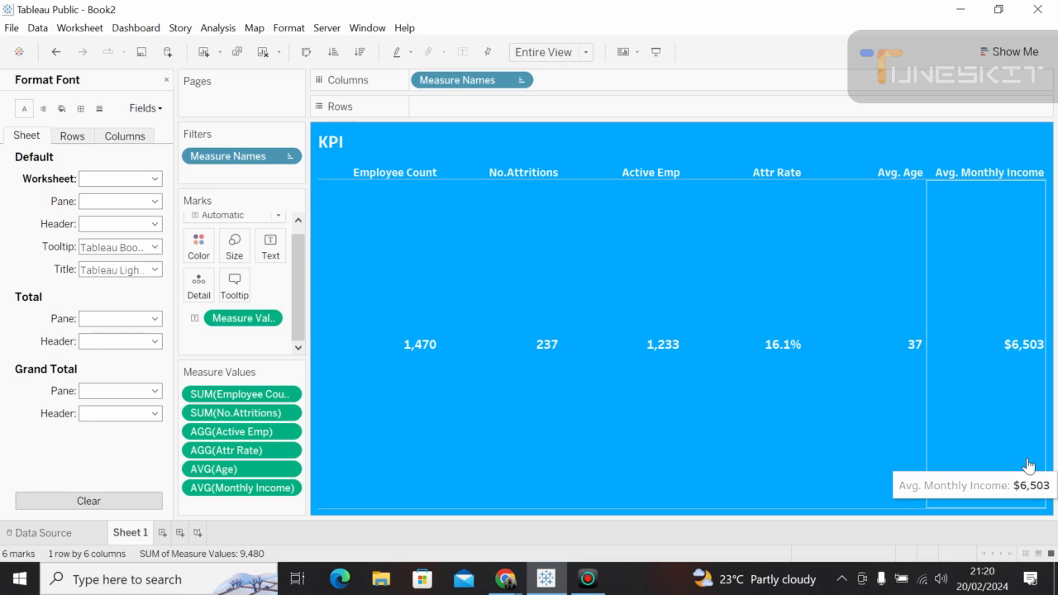
left_click_drag(663, 277, 552, 119)
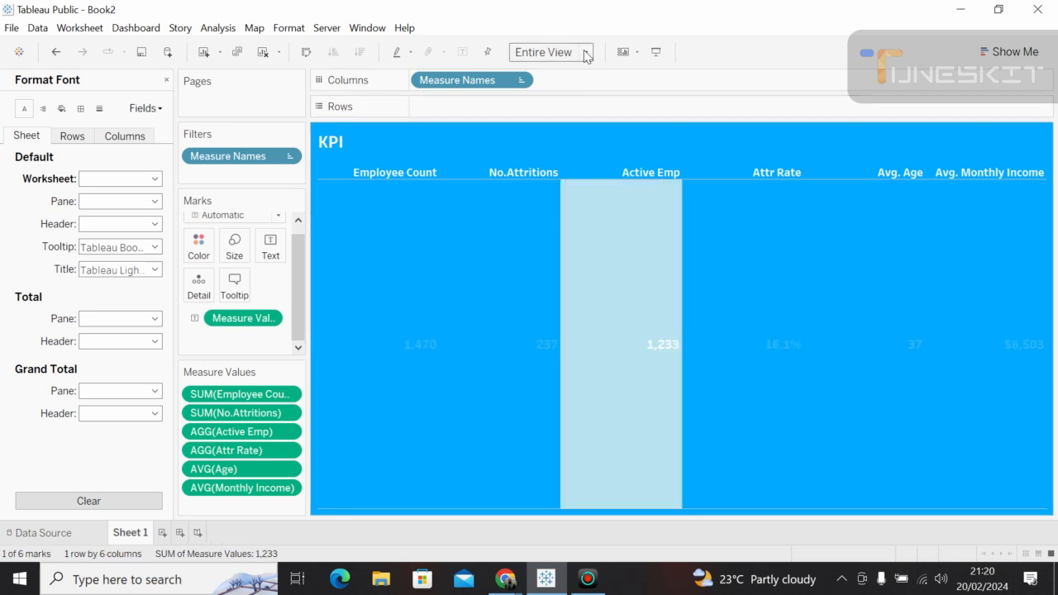
left_click(586, 53)
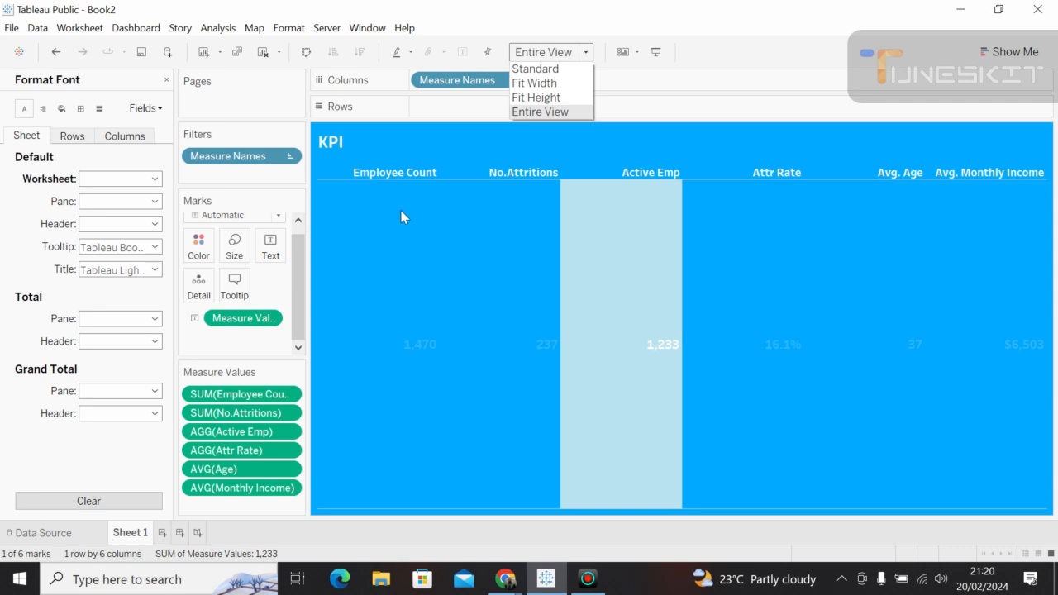
left_click(406, 233)
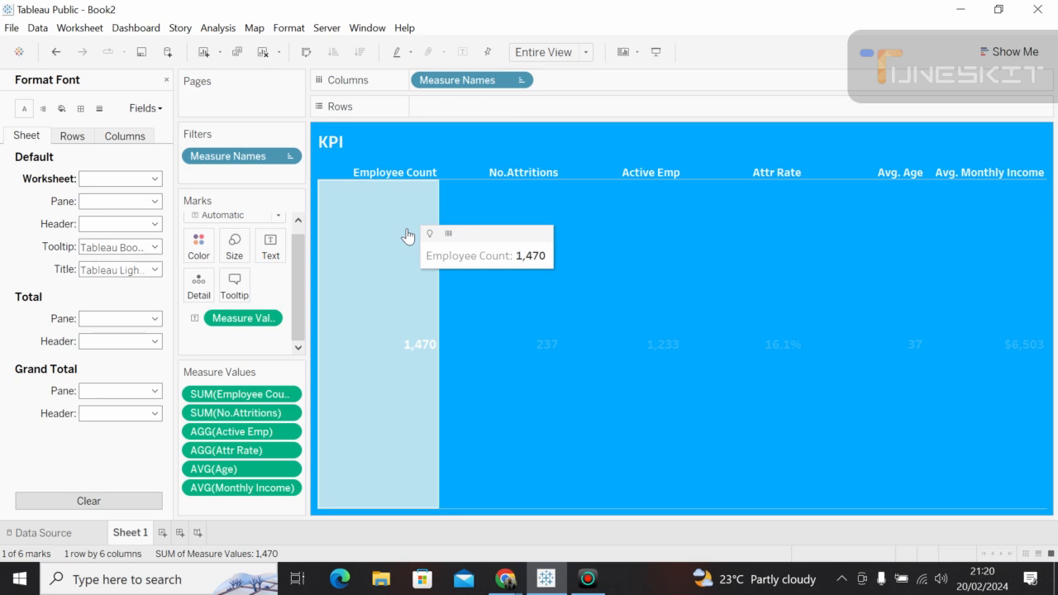
left_click(407, 236)
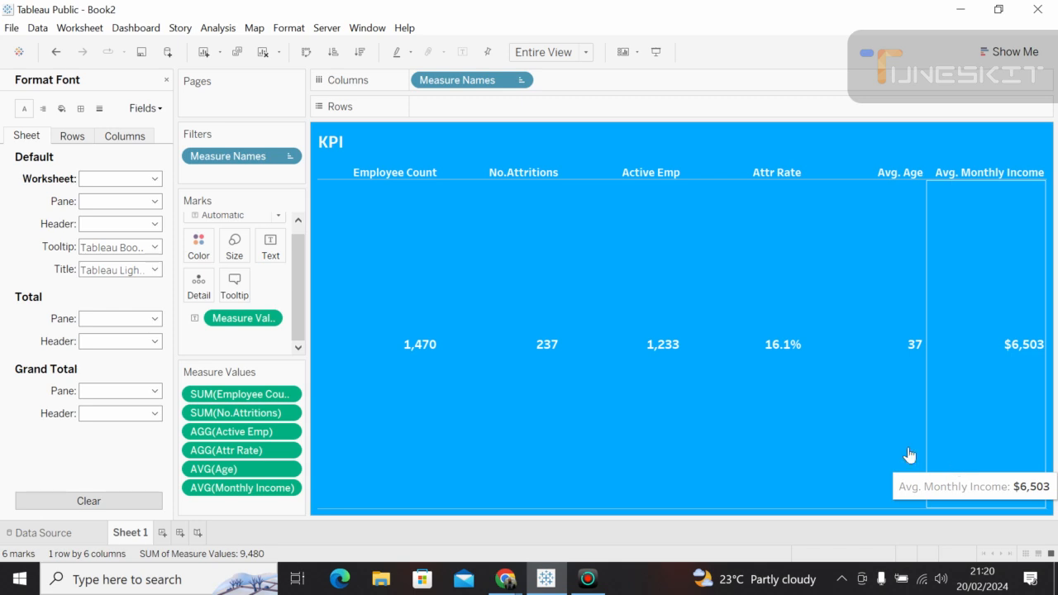
Close the font formatting settings, collapse the data pane, and clear the mark selection in the KPI view.
left_click(441, 433)
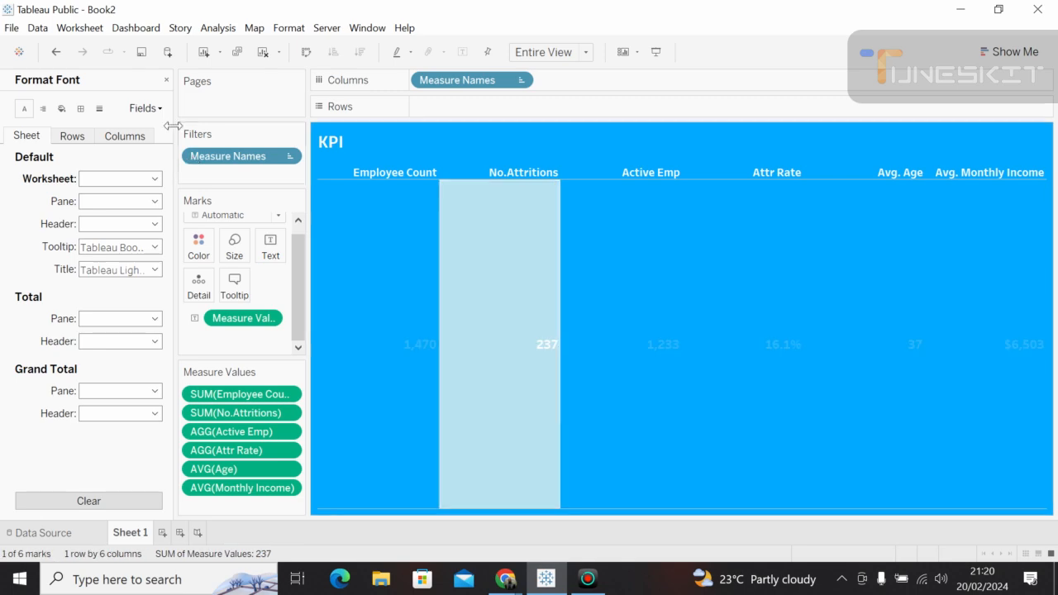
left_click(166, 81)
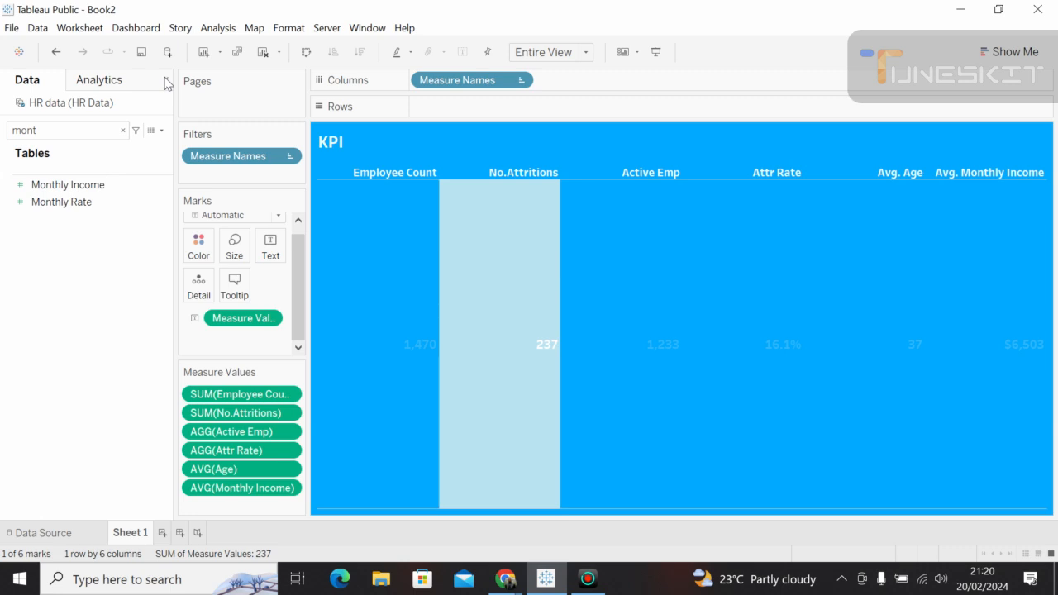
left_click(166, 81)
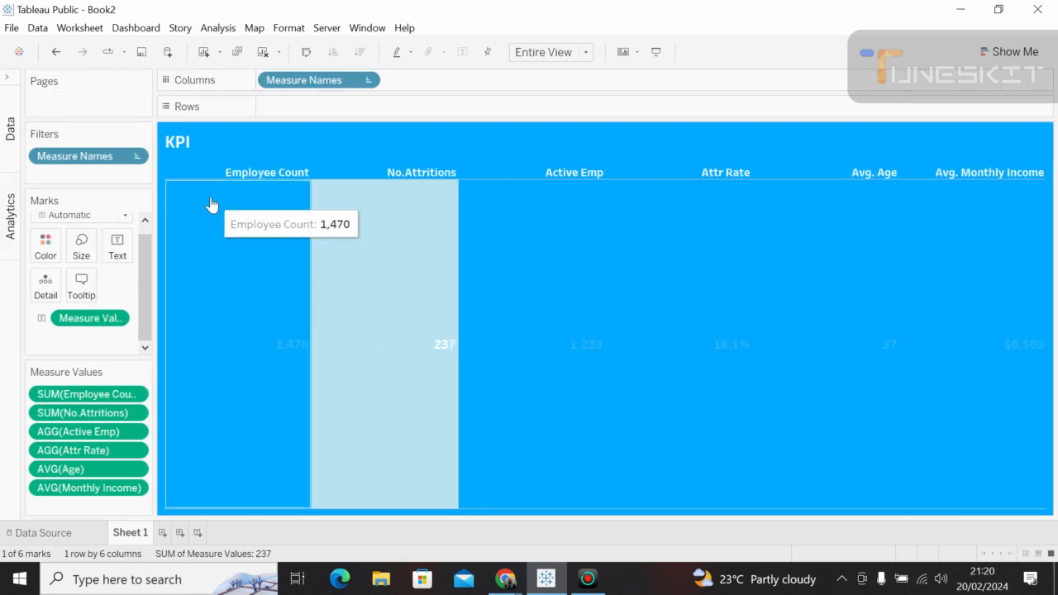
left_click(212, 204)
left_click(211, 204)
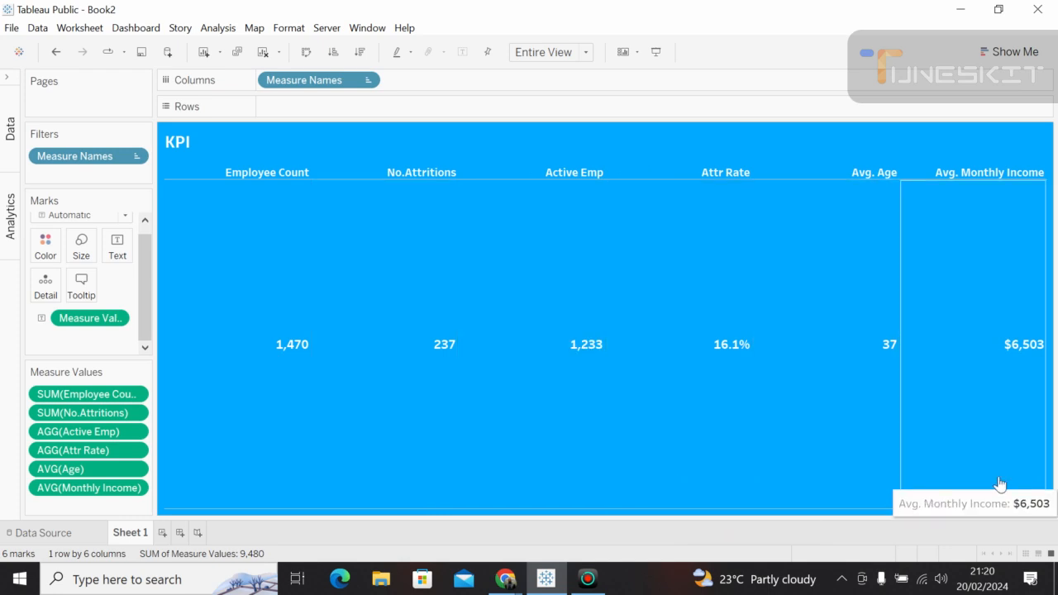
Rename the worksheet Sheet 1 as KPI.
double_click(144, 536)
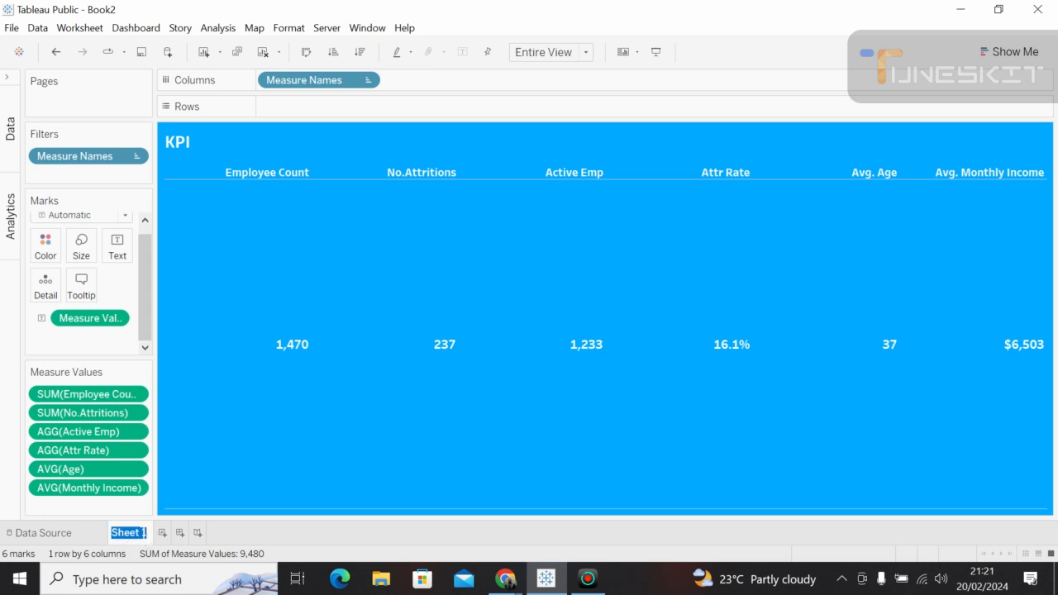
key("BackSpace")
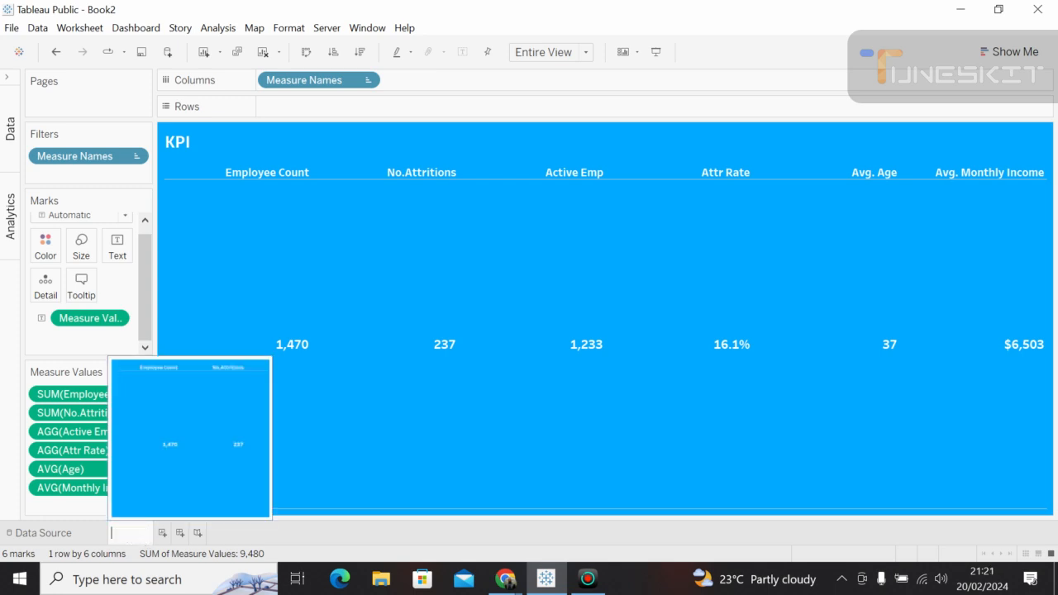
type("K")
key("BackSpace")
type("KPI")
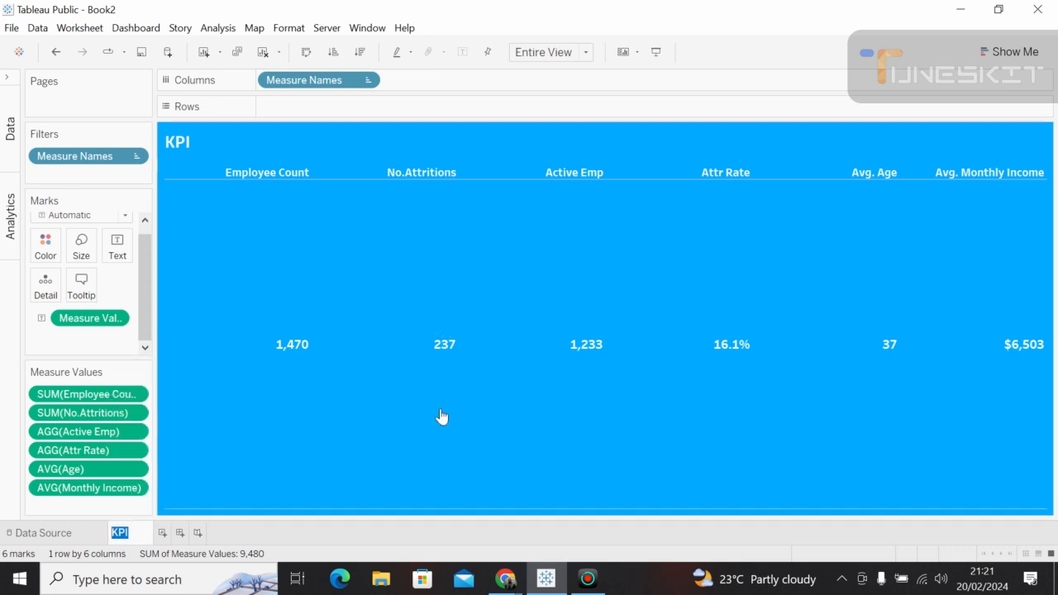
left_click(347, 451)
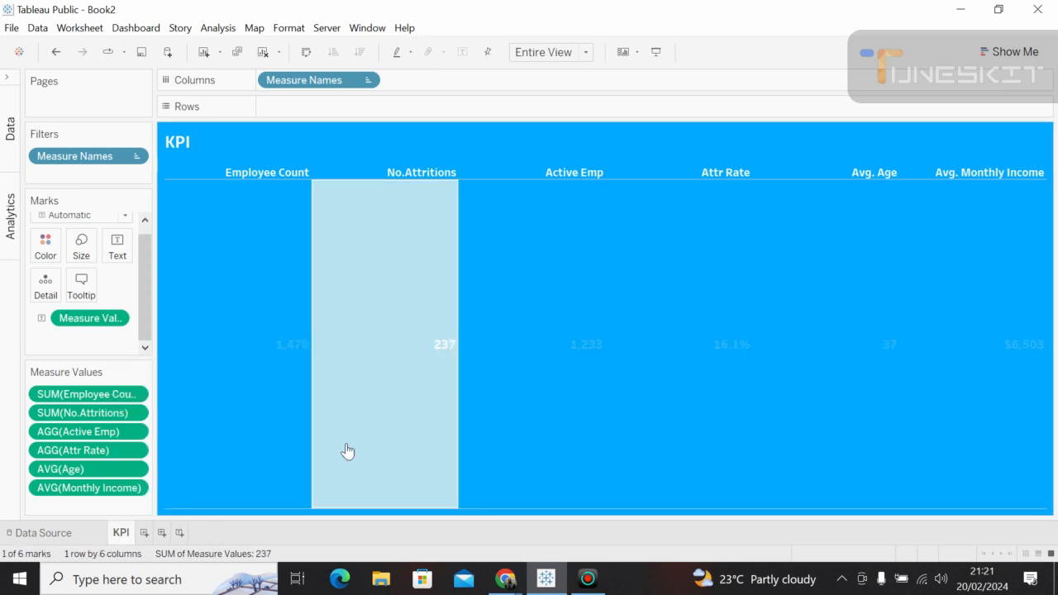
Duplicate the KPI worksheet and remove all of its measures from the copy so the view is empty.
right_click(123, 540)
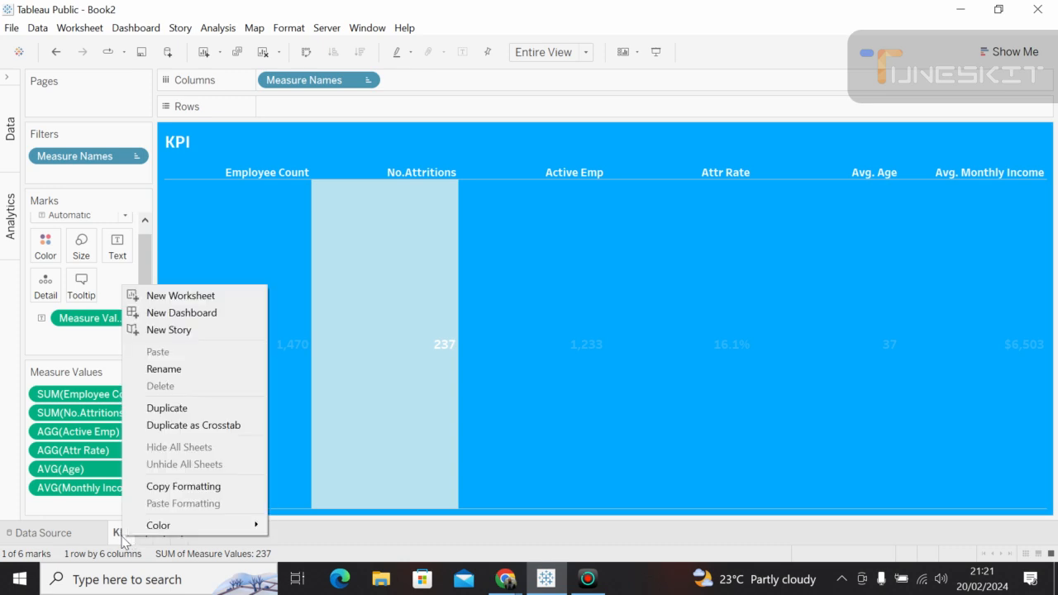
left_click(165, 408)
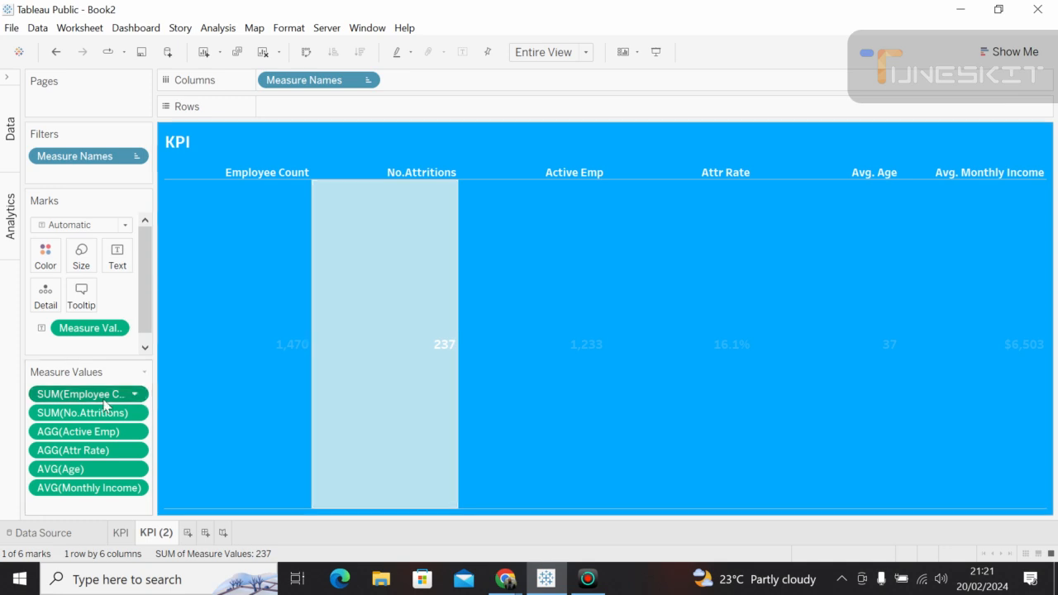
key("Delete")
left_click_drag(80, 407, 2, 452)
left_click_drag(80, 403, 3, 431)
left_click_drag(78, 423, 2, 437)
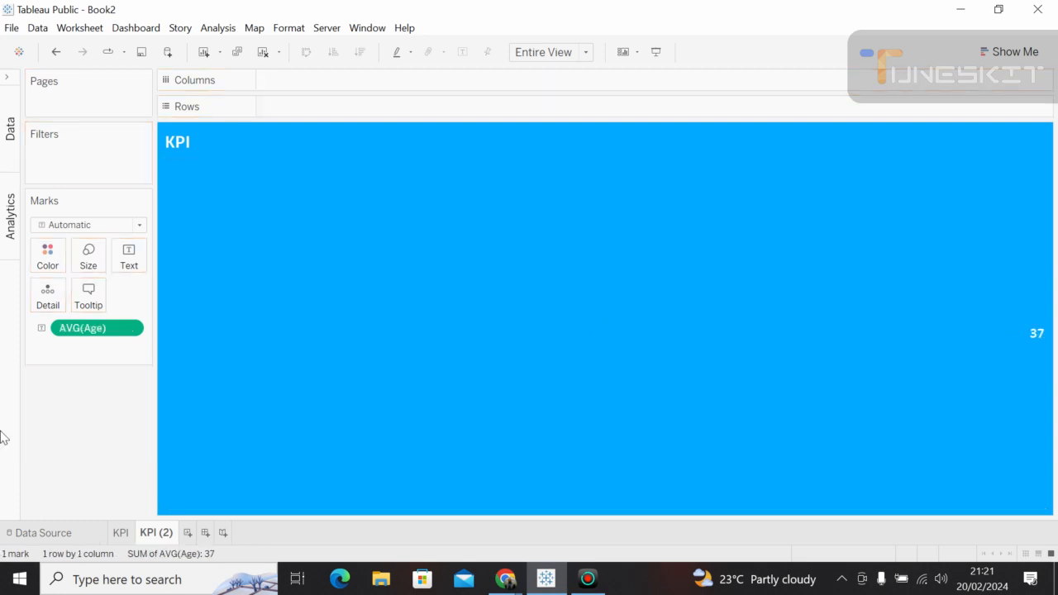
left_click_drag(97, 333, 2, 396)
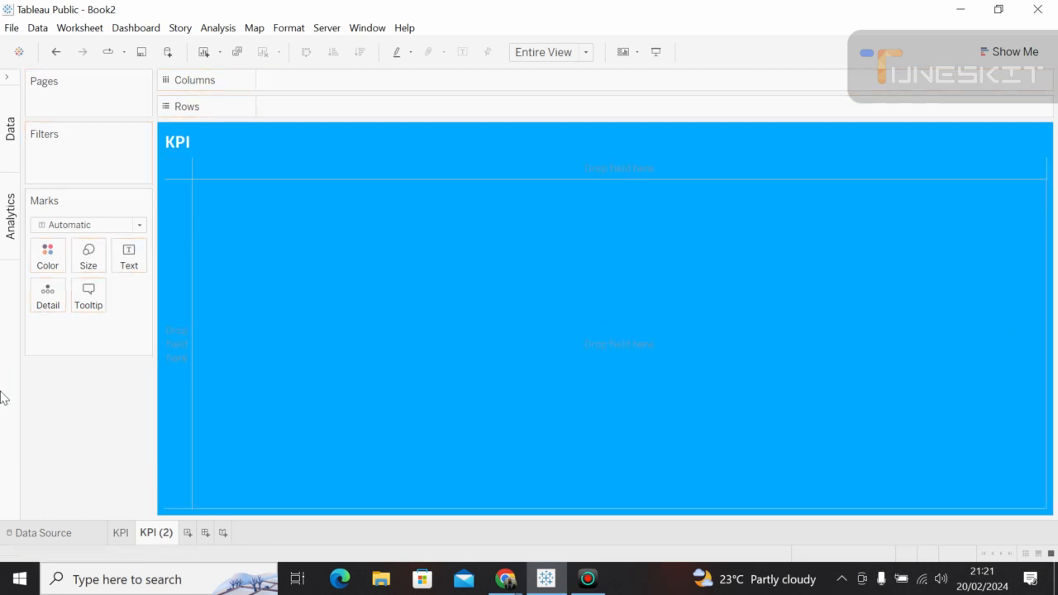
right_click(183, 143)
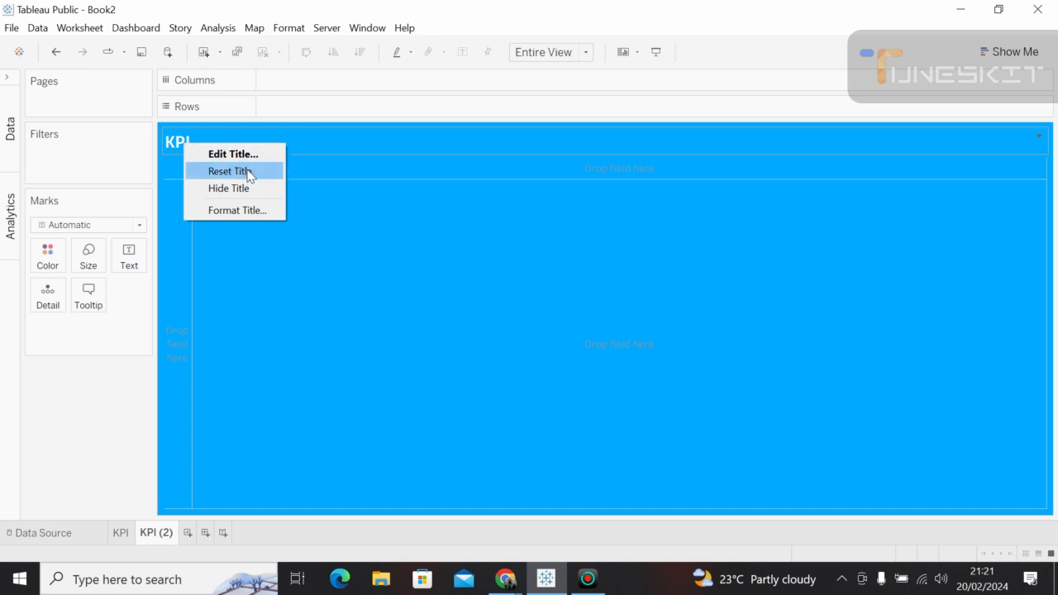
left_click(155, 266)
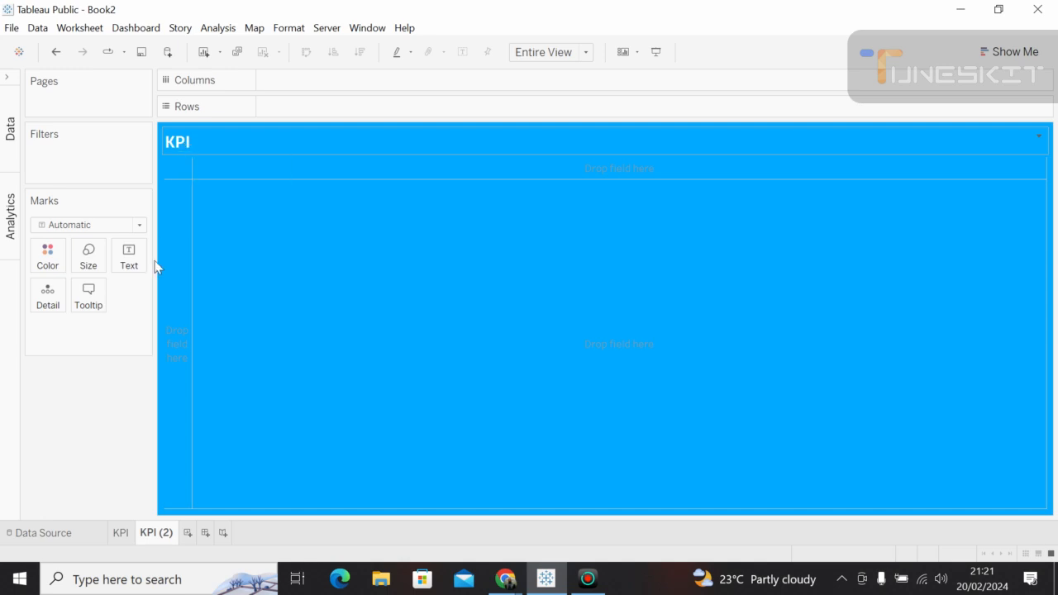
double_click(175, 147)
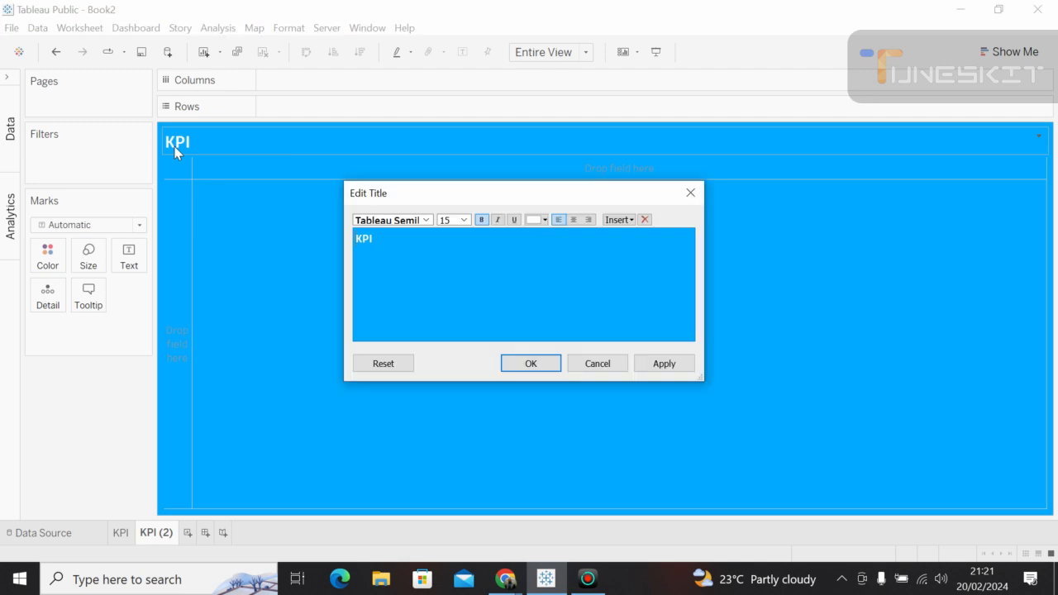
left_click(608, 364)
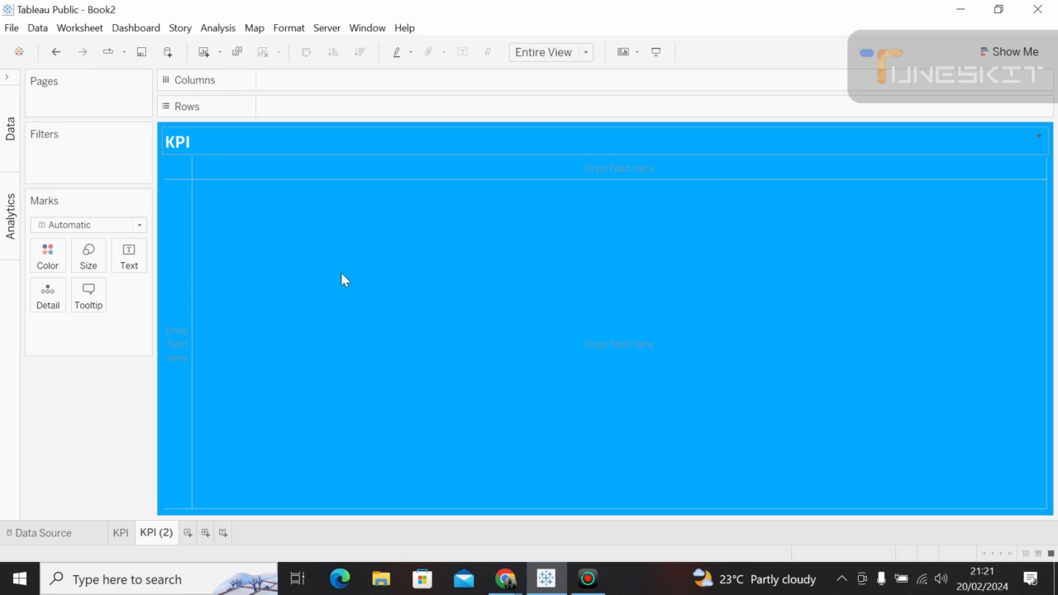
Rename the duplicated KPI worksheet as "Attrion Rate by Gender".
double_click(169, 533)
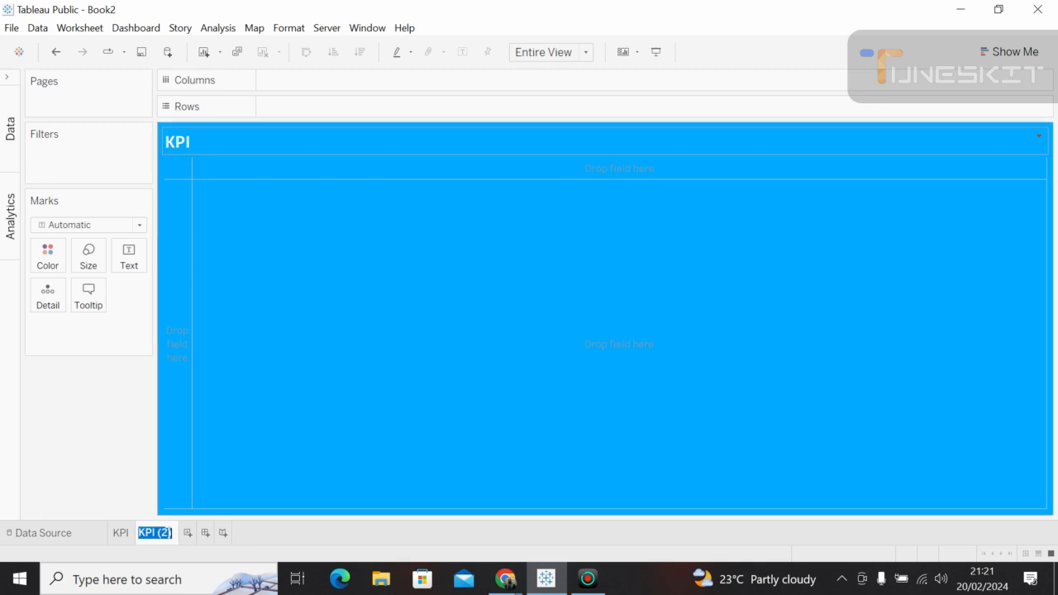
key("BackSpace")
type("Attrion")
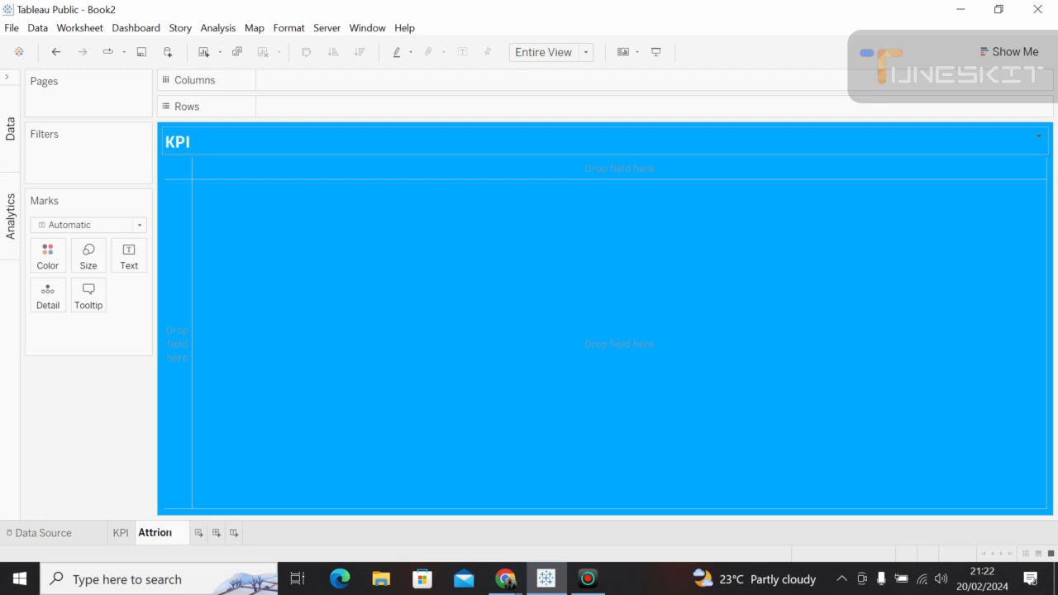
type(" Rat")
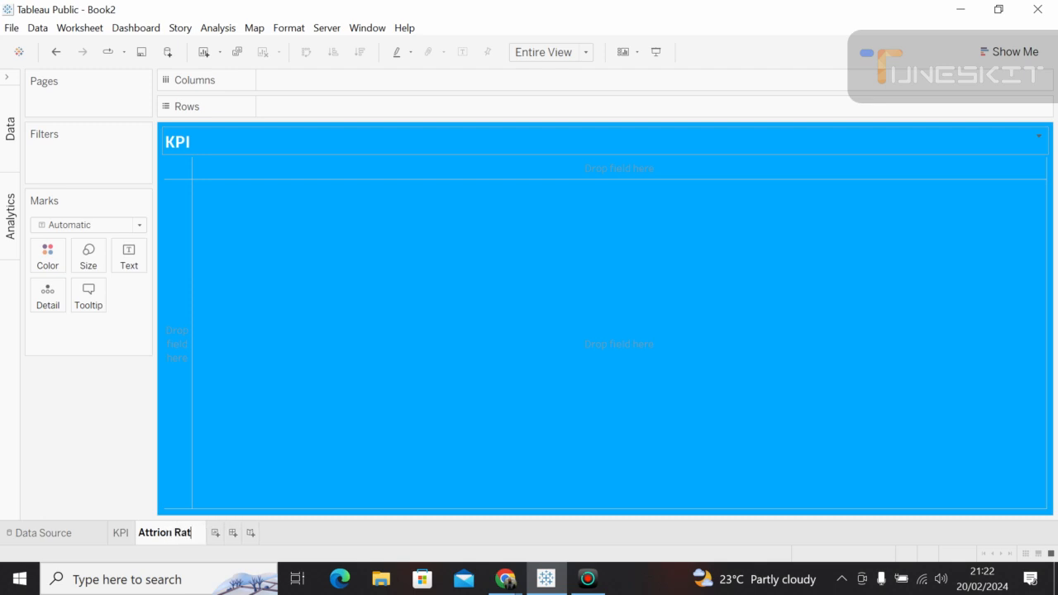
type("e by")
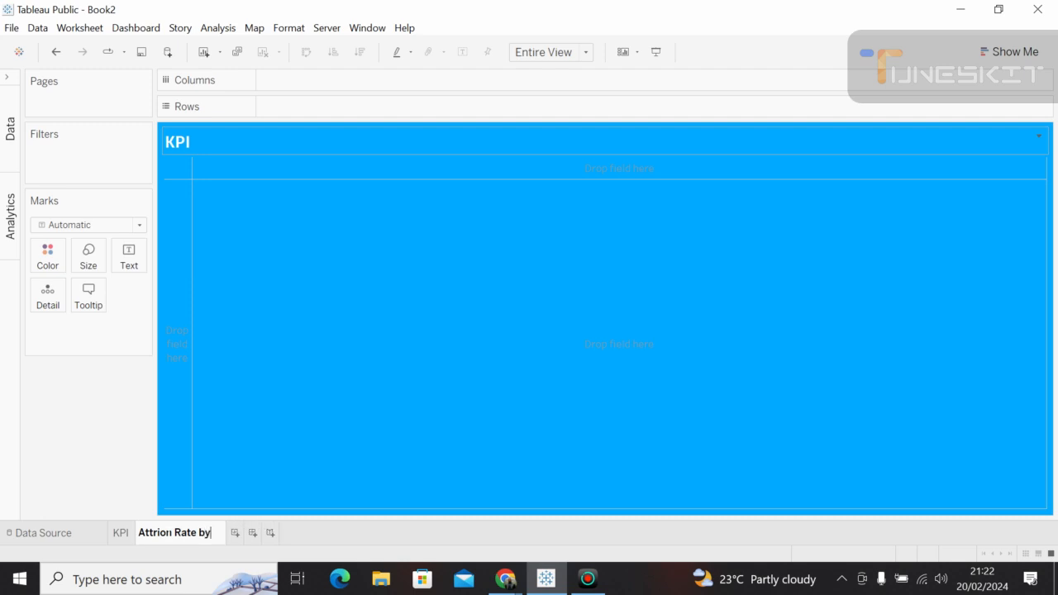
type(" Gender")
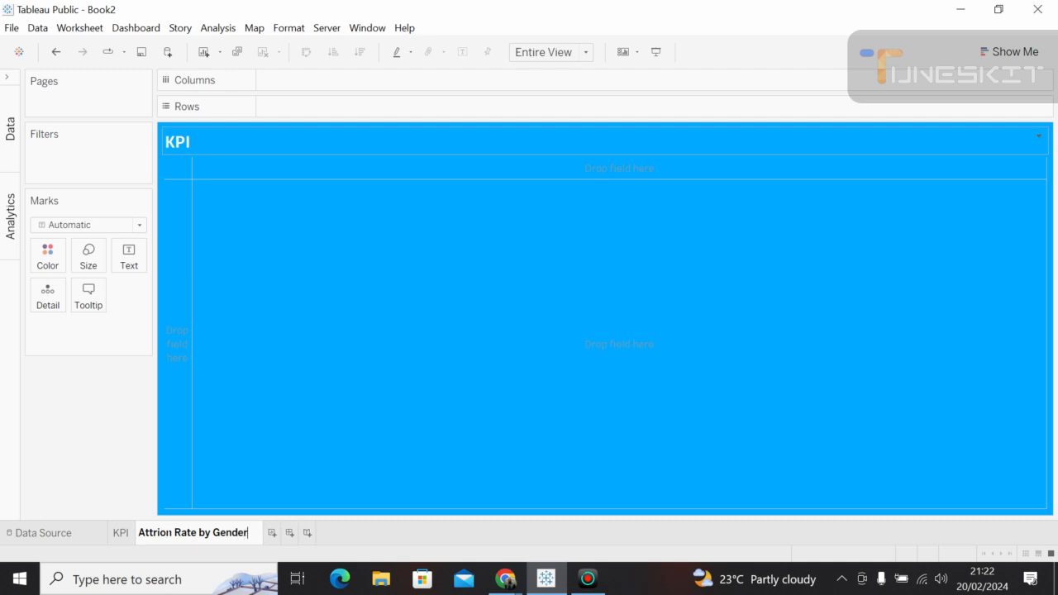
left_click(388, 356)
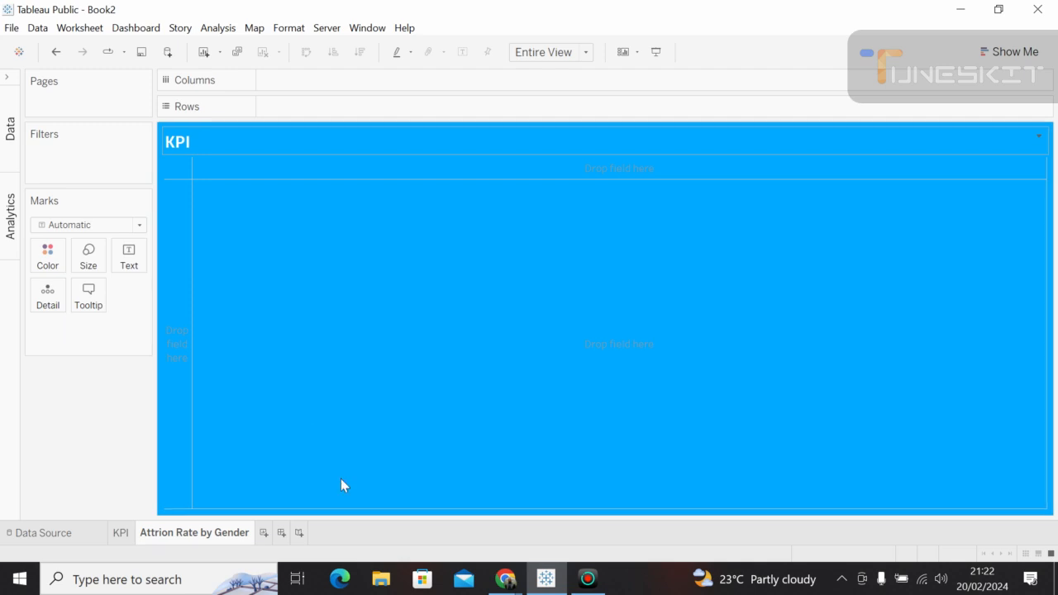
Switch to the Google Meet call to check on the participants, and return to Tableau Public.
left_click(506, 579)
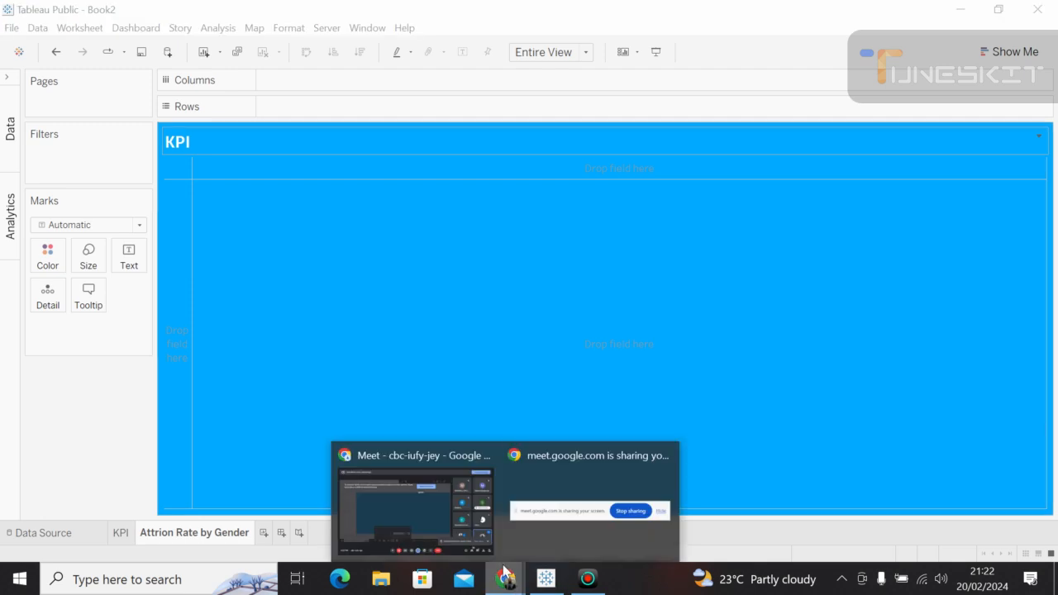
left_click(449, 476)
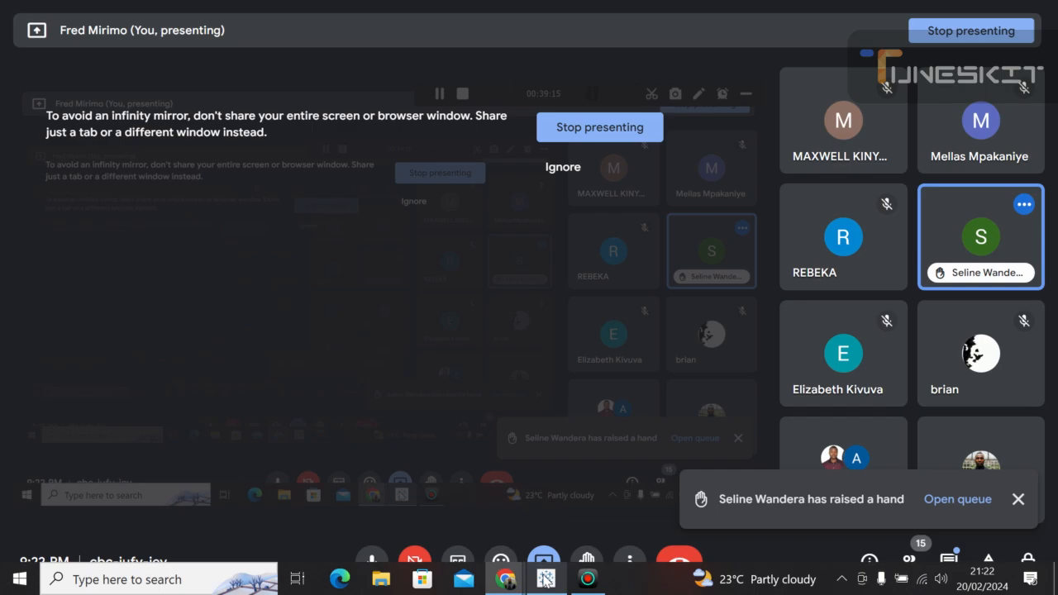
left_click(545, 579)
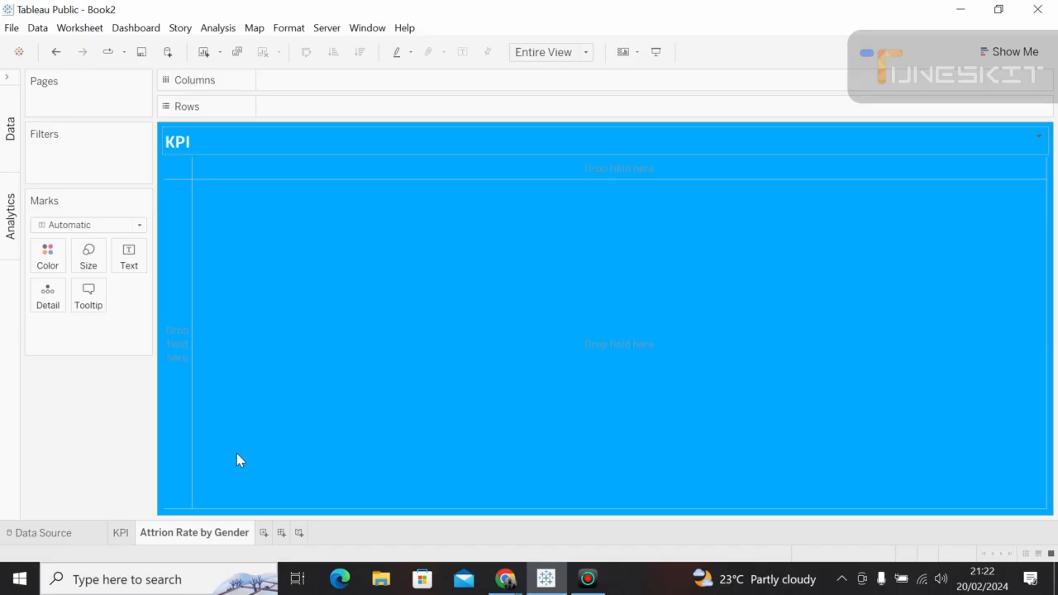
Review the KPI worksheet's sheet options and its Active Emp figure, and return to the Attrion Rate by Gender worksheet.
left_click(121, 533)
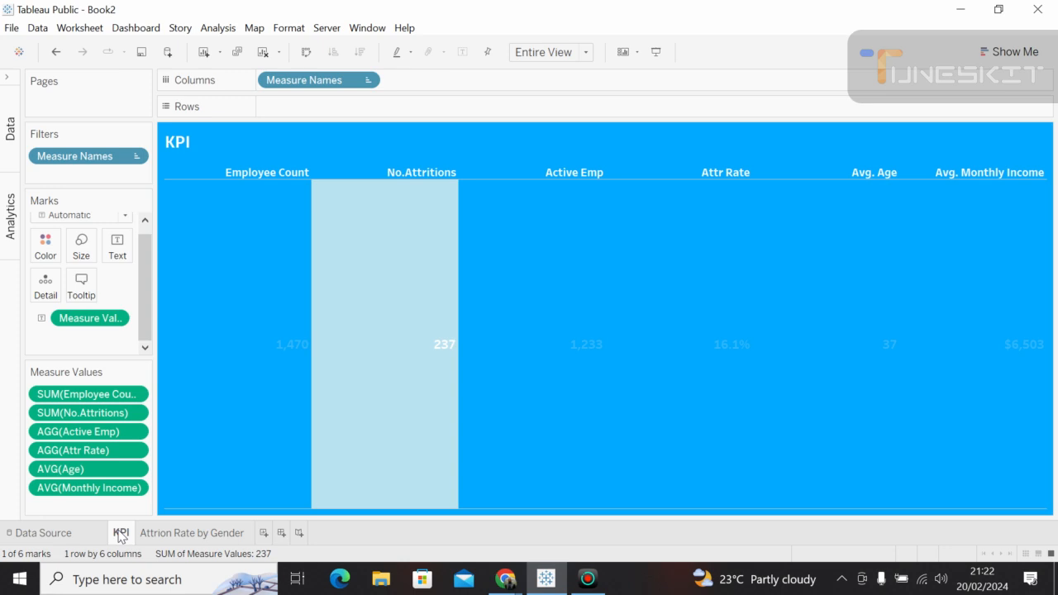
right_click(122, 535)
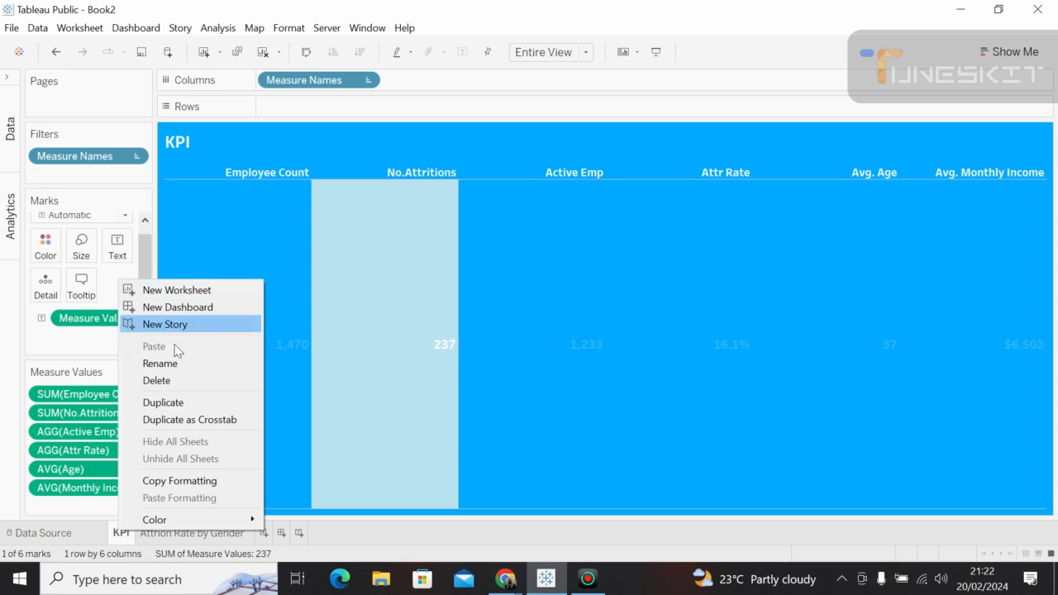
left_click(615, 372)
left_click(498, 359)
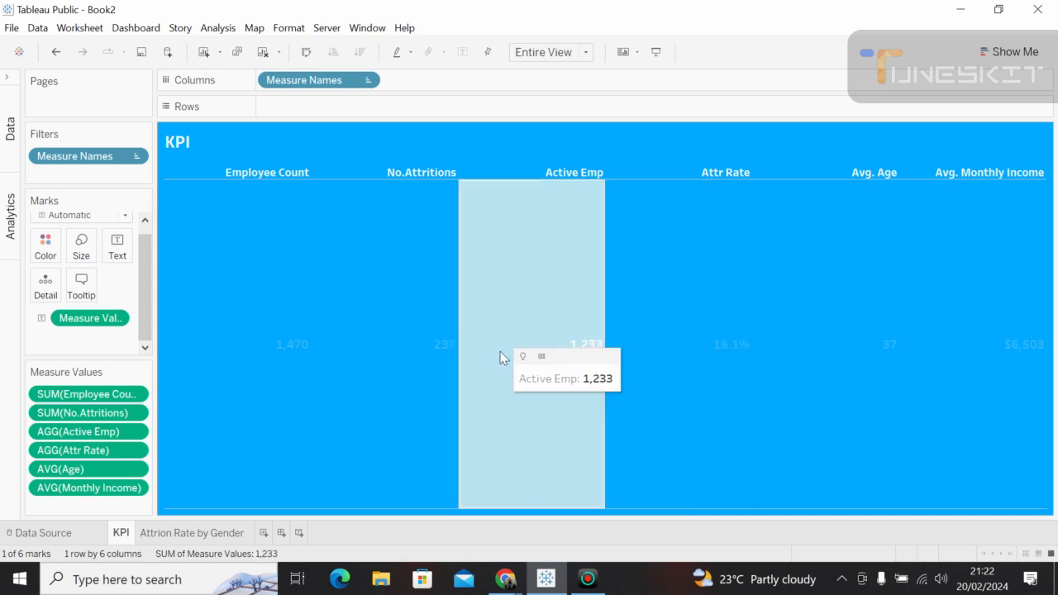
left_click(488, 349)
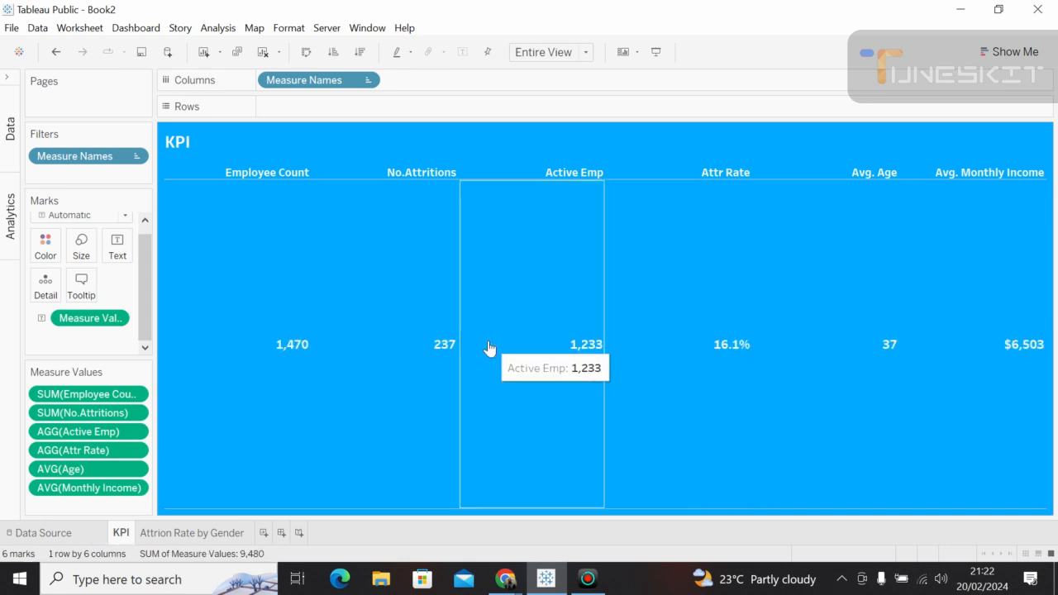
left_click(199, 534)
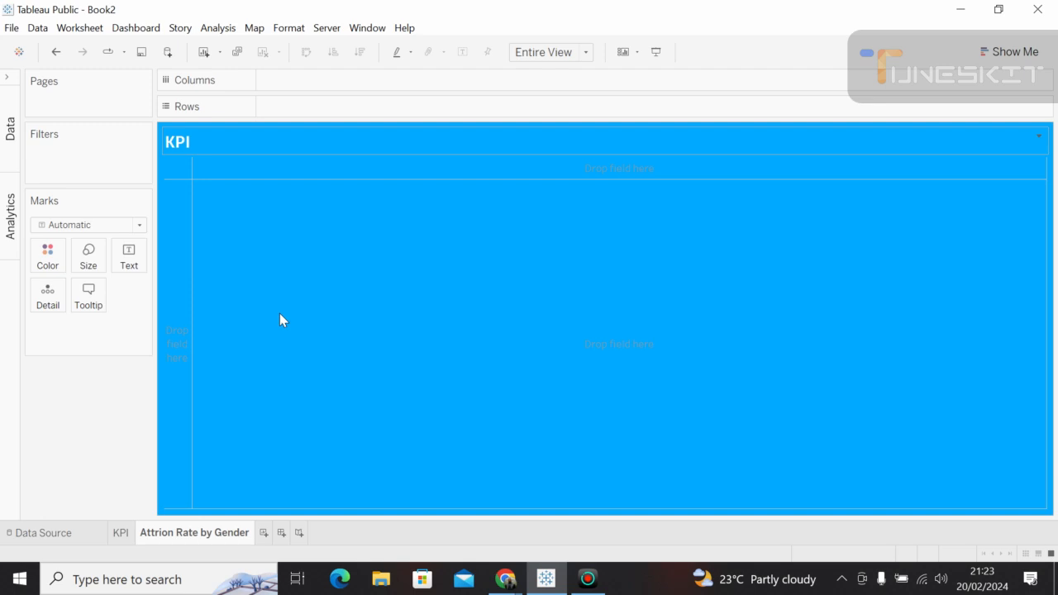
Expand the data pane, clear the field search, and place the Gender field on the rows.
left_click(10, 133)
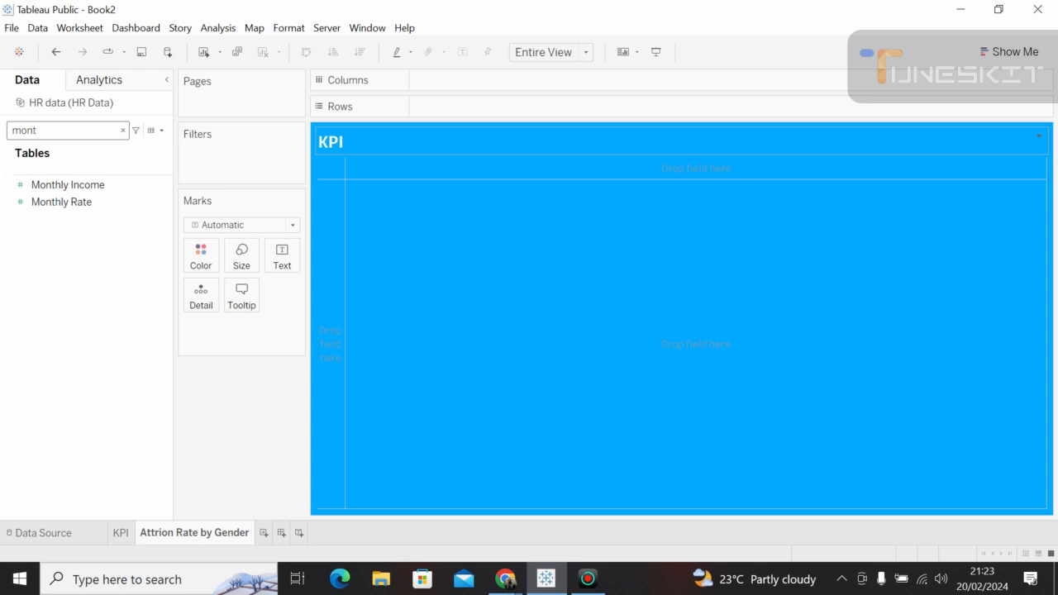
double_click(24, 130)
key("BackSpace")
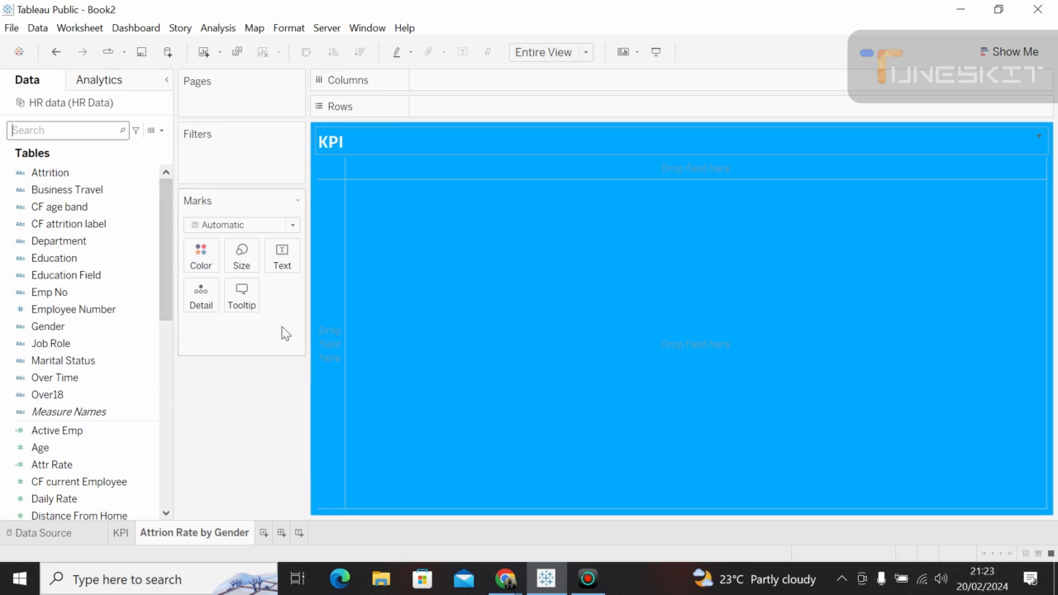
left_click_drag(64, 325, 471, 105)
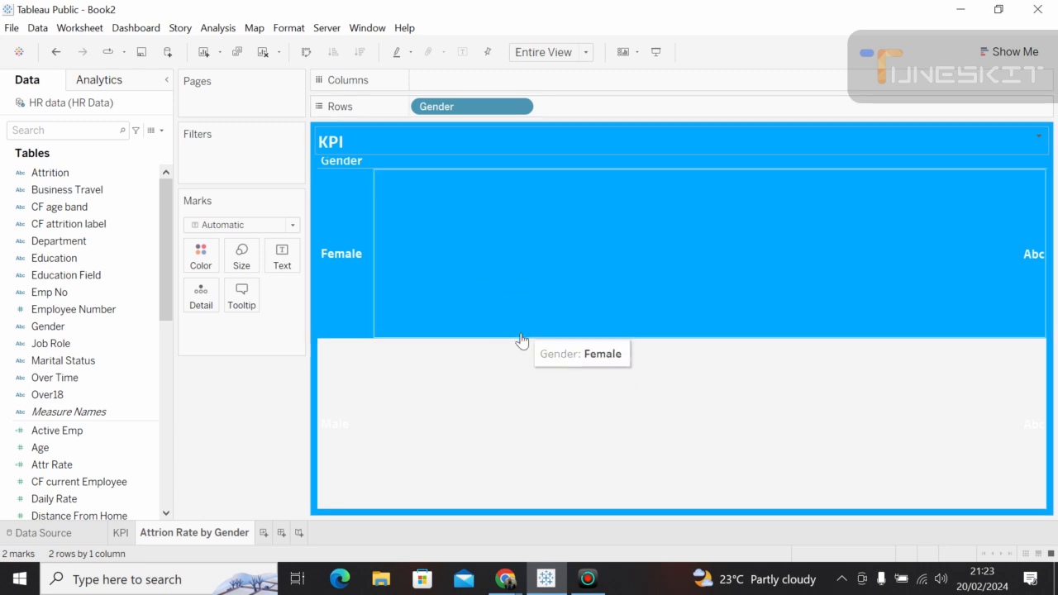
Search the data fields for "no" and place the No.Attritions measure on the columns.
left_click(459, 325)
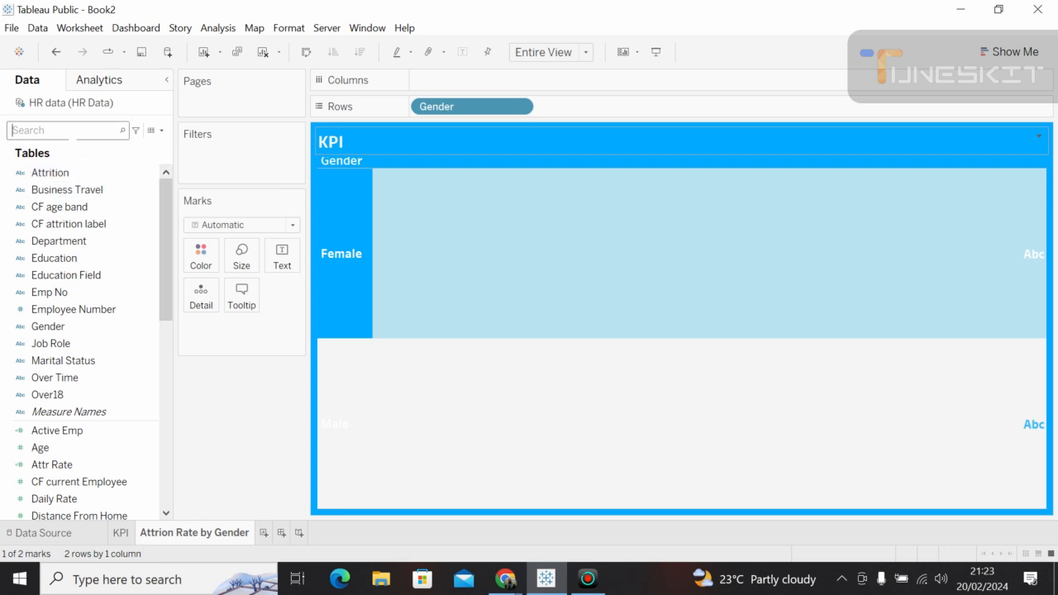
type("no")
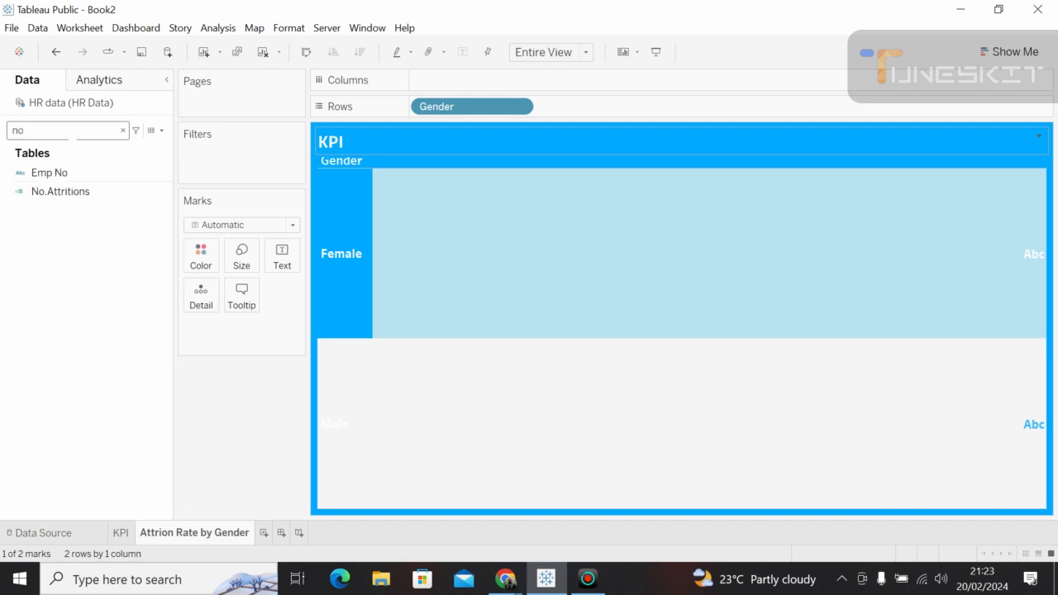
left_click_drag(78, 190, 455, 77)
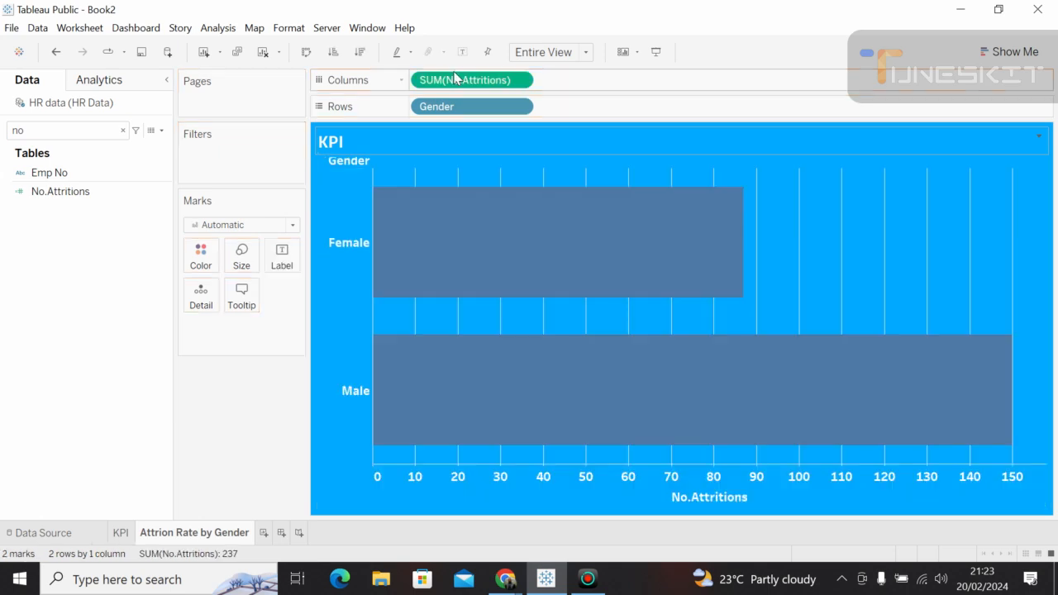
Change the worksheet title from KPI to "Attrition Rate by Gender".
mouse_move(578, 324)
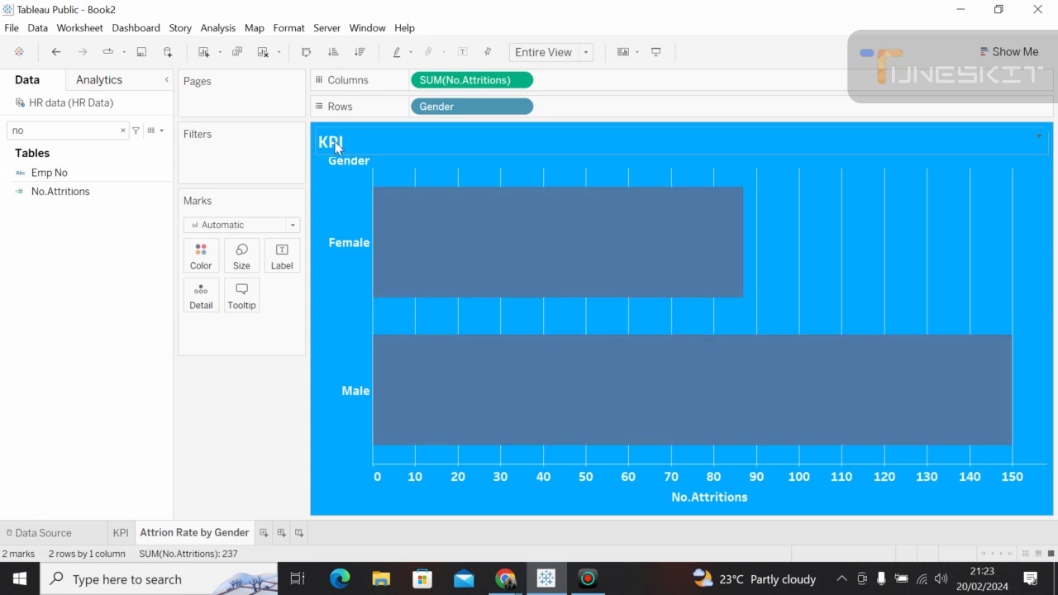
double_click(395, 140)
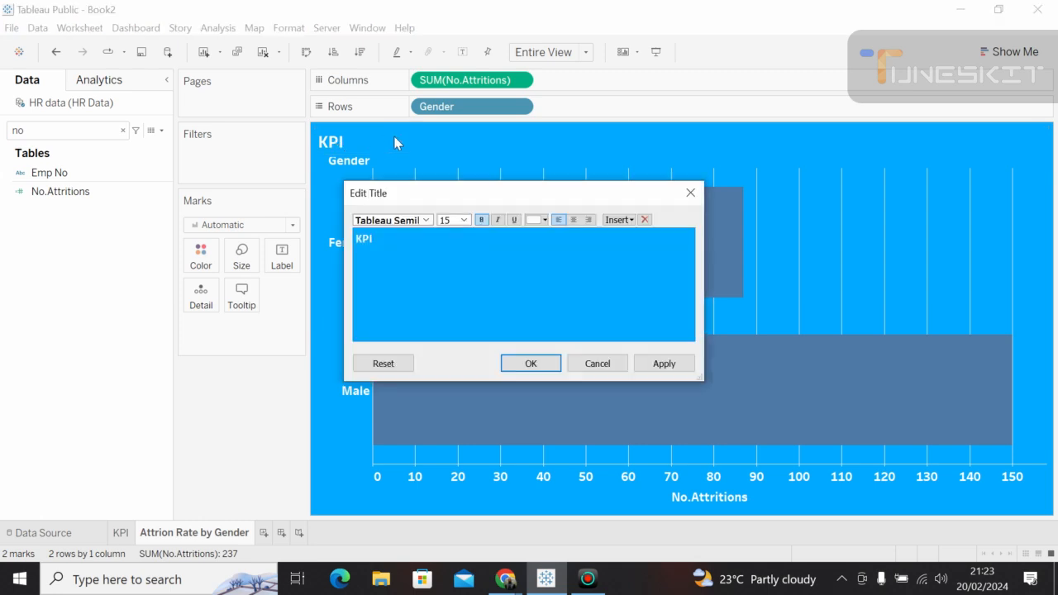
left_click(385, 235)
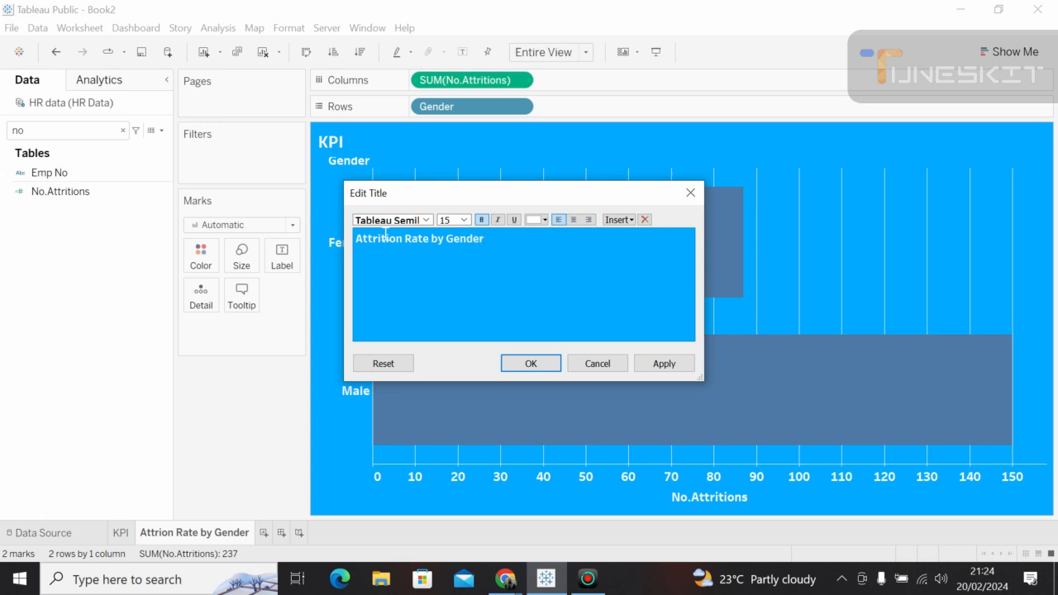
left_click_drag(491, 239, 353, 238)
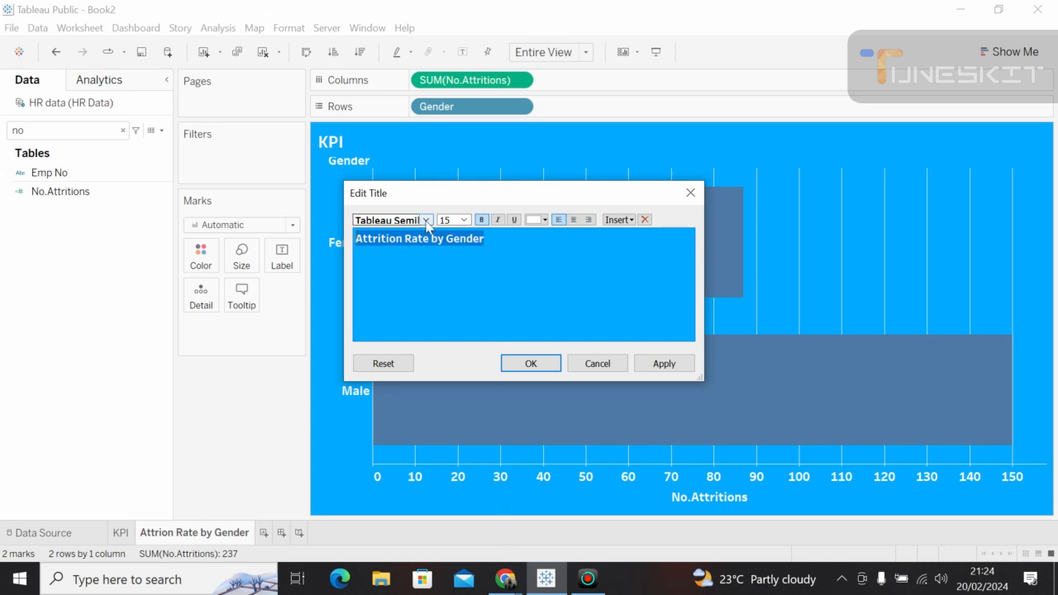
left_click(531, 363)
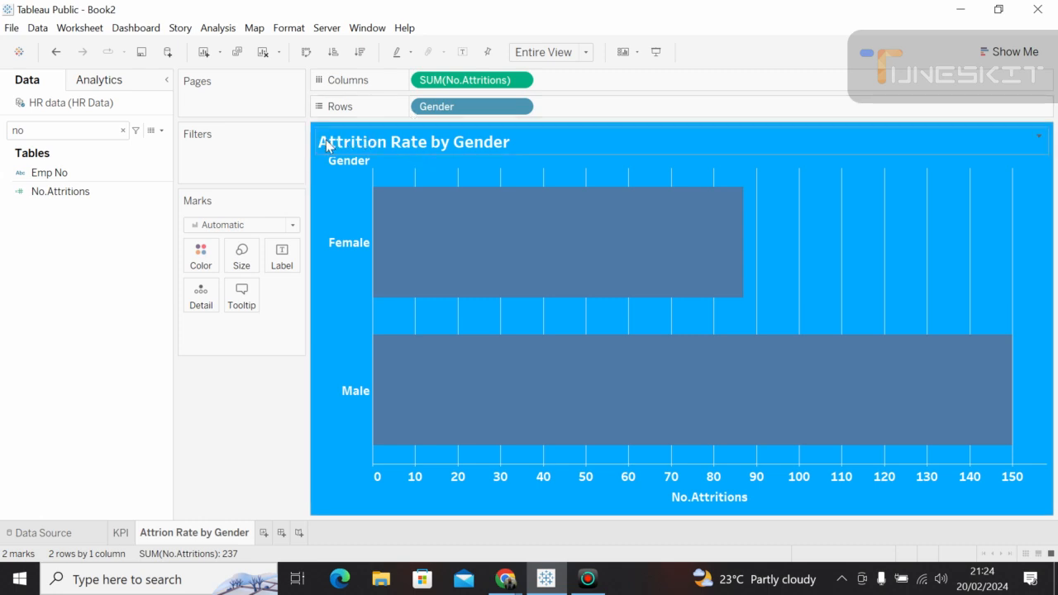
Center the "Attrition Rate by Gender" title above the chart.
right_click(369, 141)
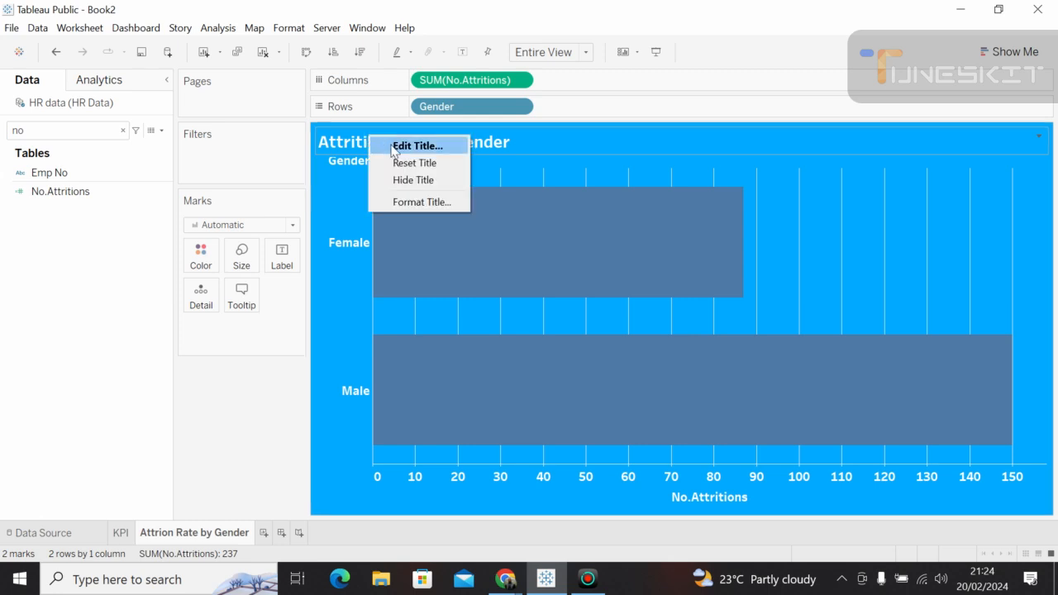
left_click(391, 147)
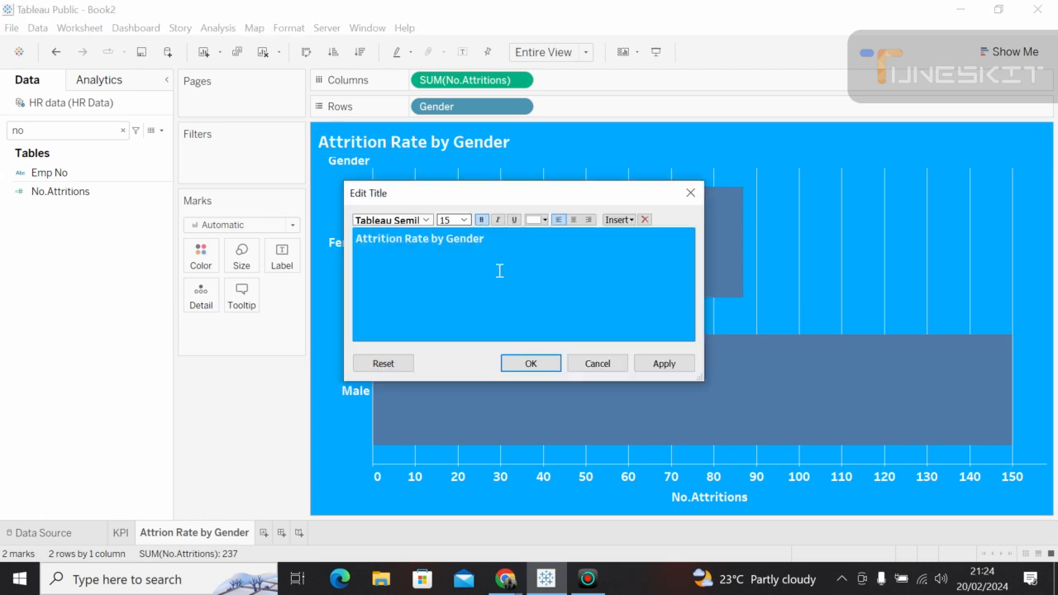
left_click_drag(487, 248, 335, 238)
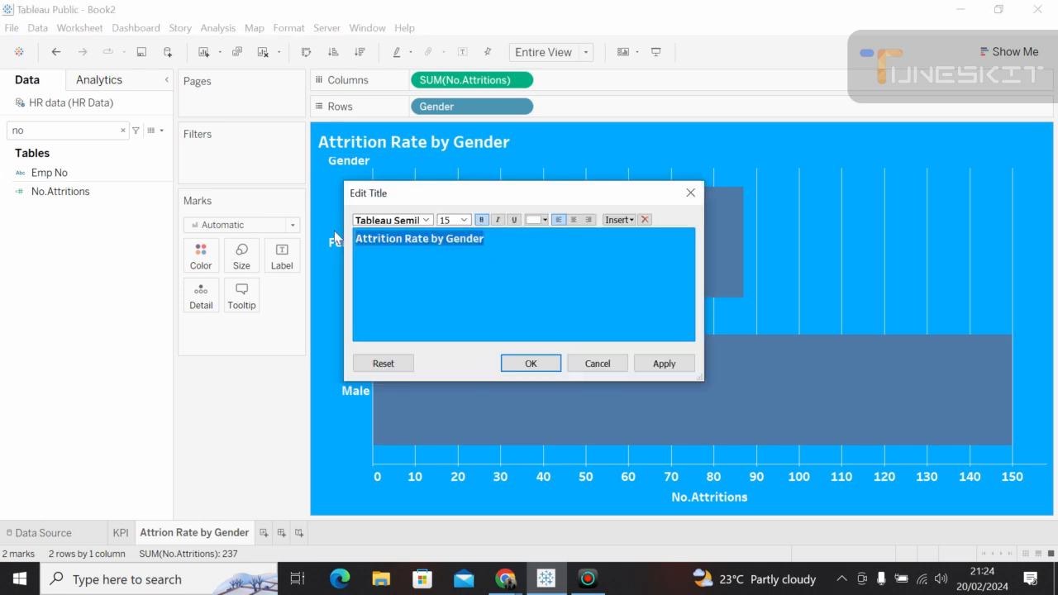
left_click(573, 220)
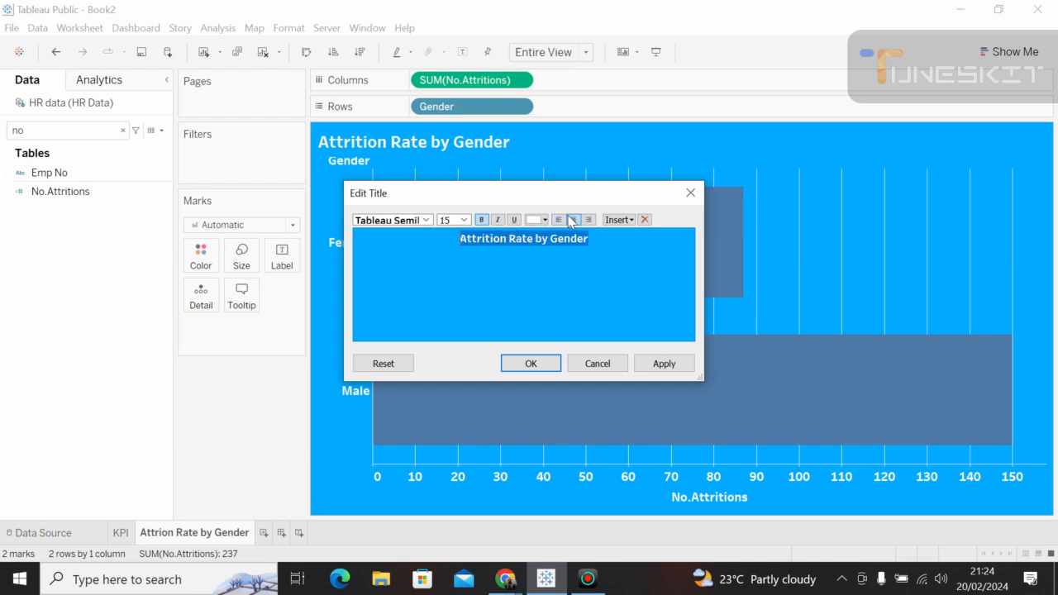
left_click(531, 364)
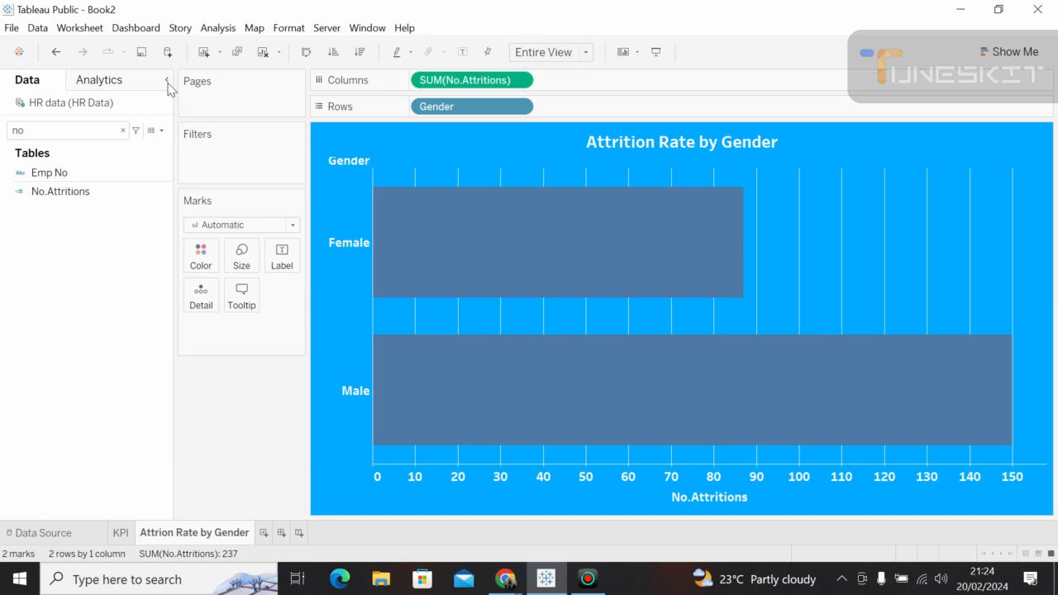
Select the No.Attritions axis and collapse the data pane to widen the chart.
mouse_move(454, 293)
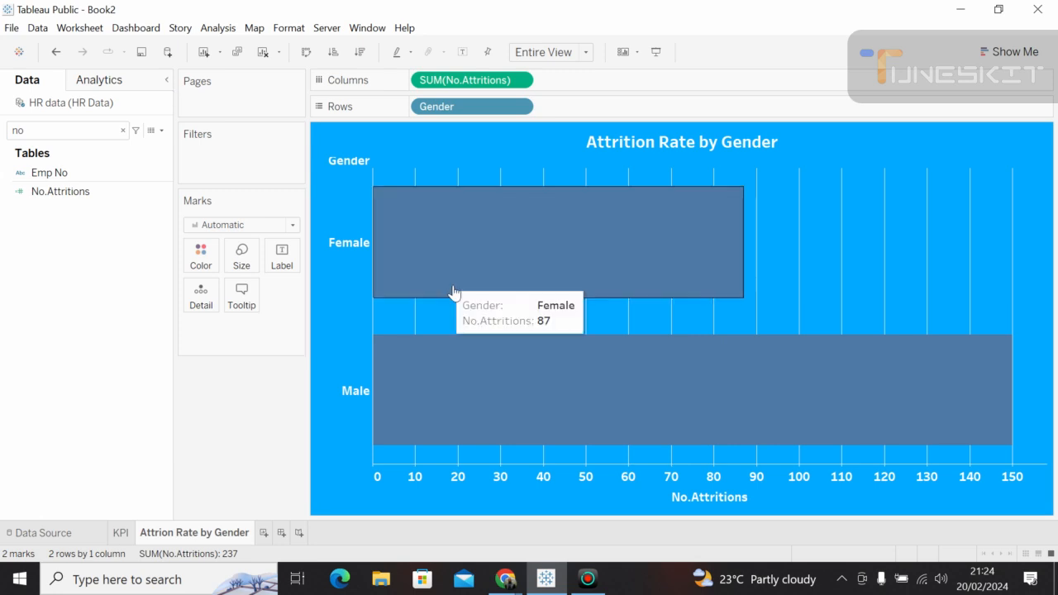
left_click(703, 484)
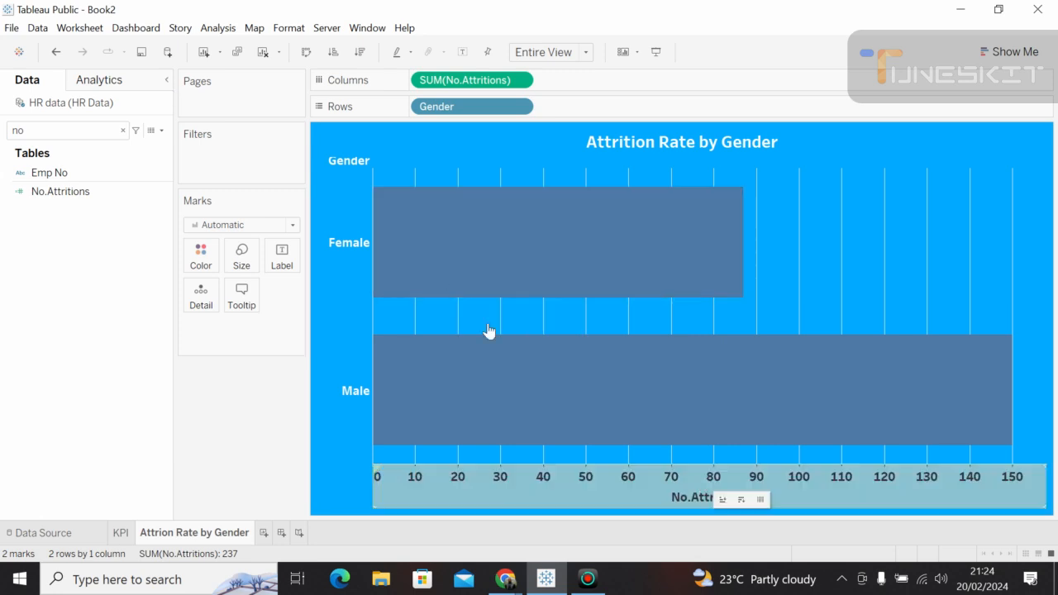
left_click(167, 81)
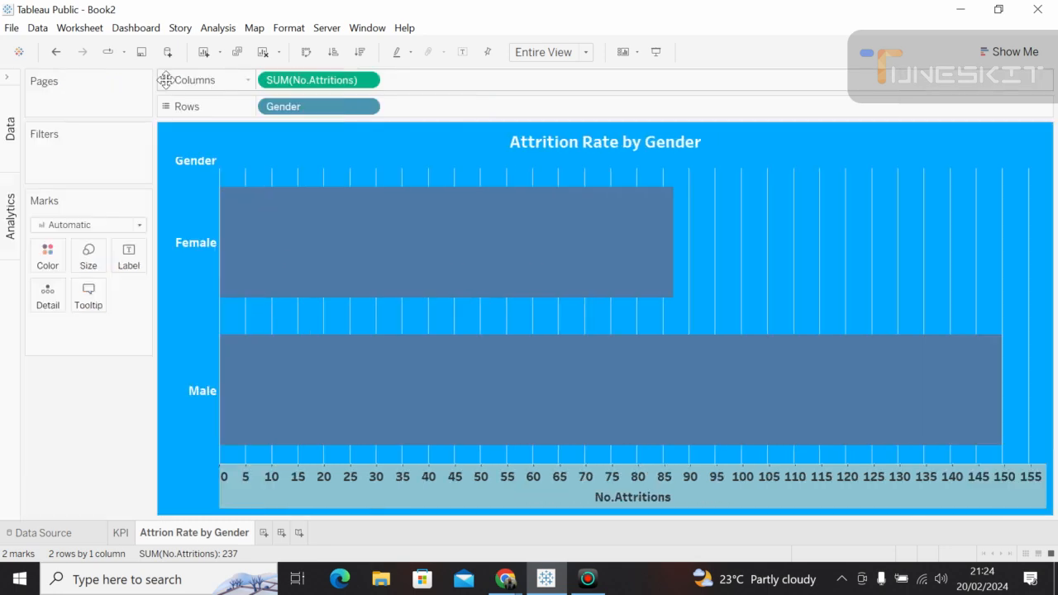
mouse_move(415, 275)
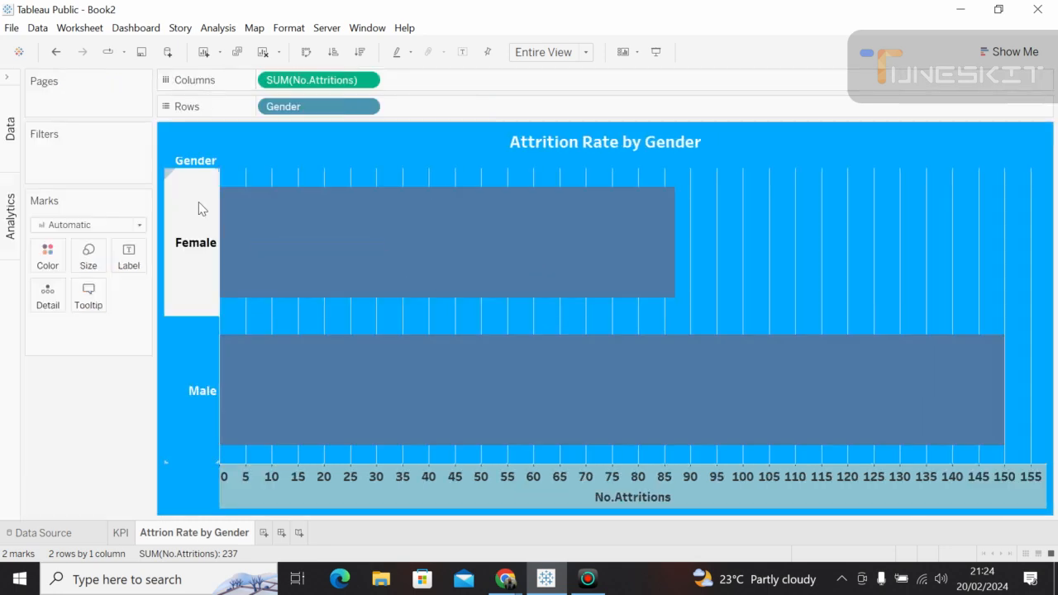
In the sheet's line formatting, try None for the grid lines and switch them to a solid line.
left_click(291, 32)
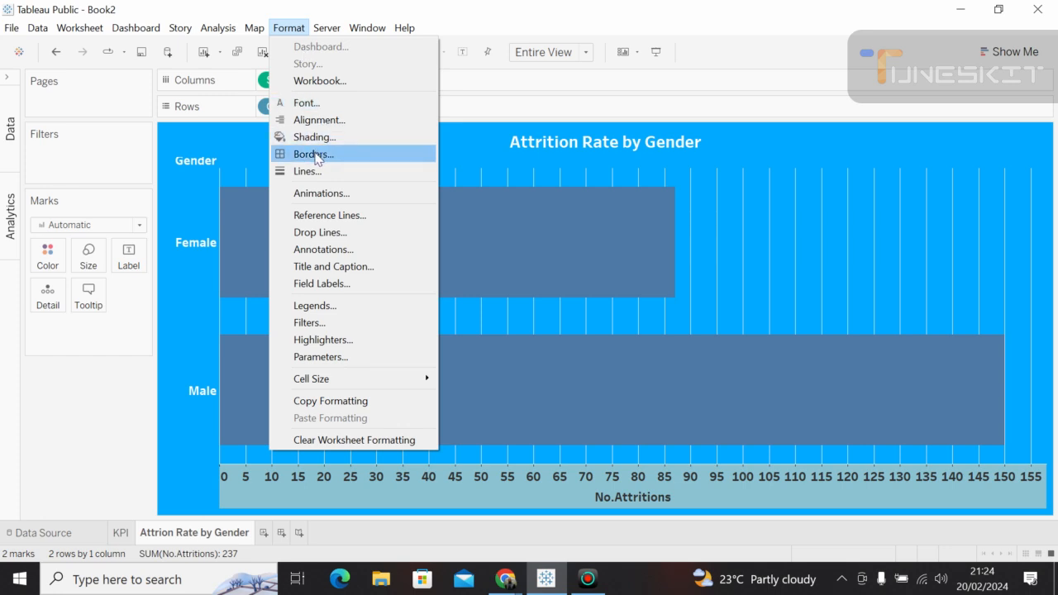
left_click(305, 104)
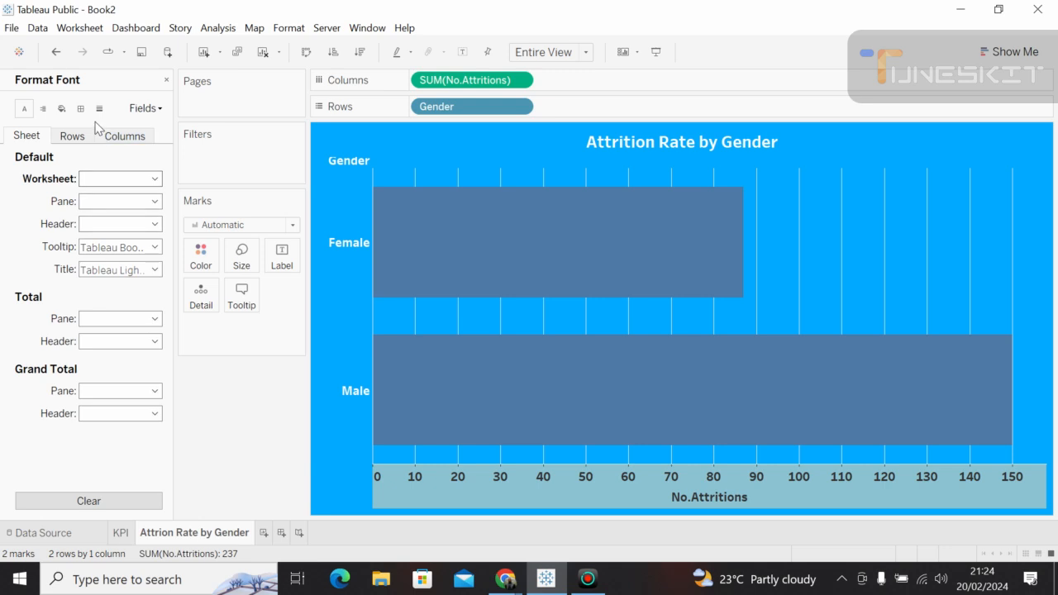
left_click(99, 110)
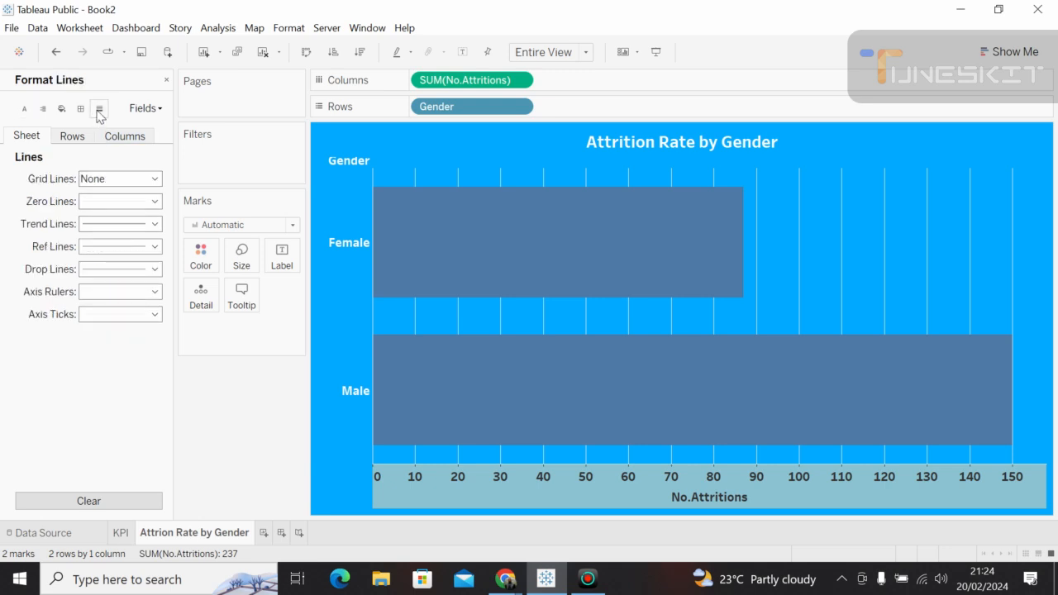
left_click(154, 181)
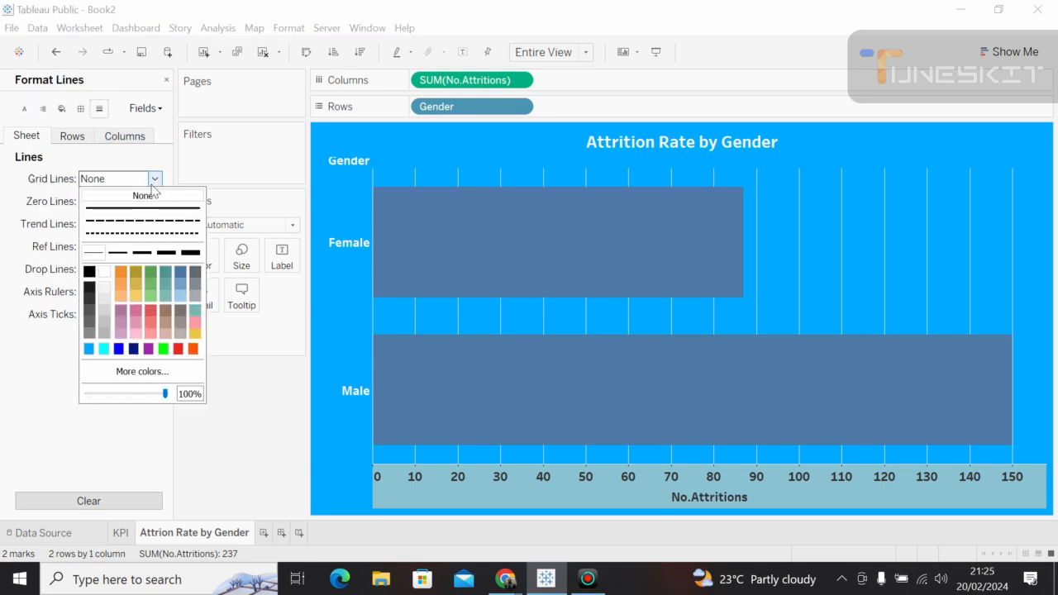
left_click(151, 196)
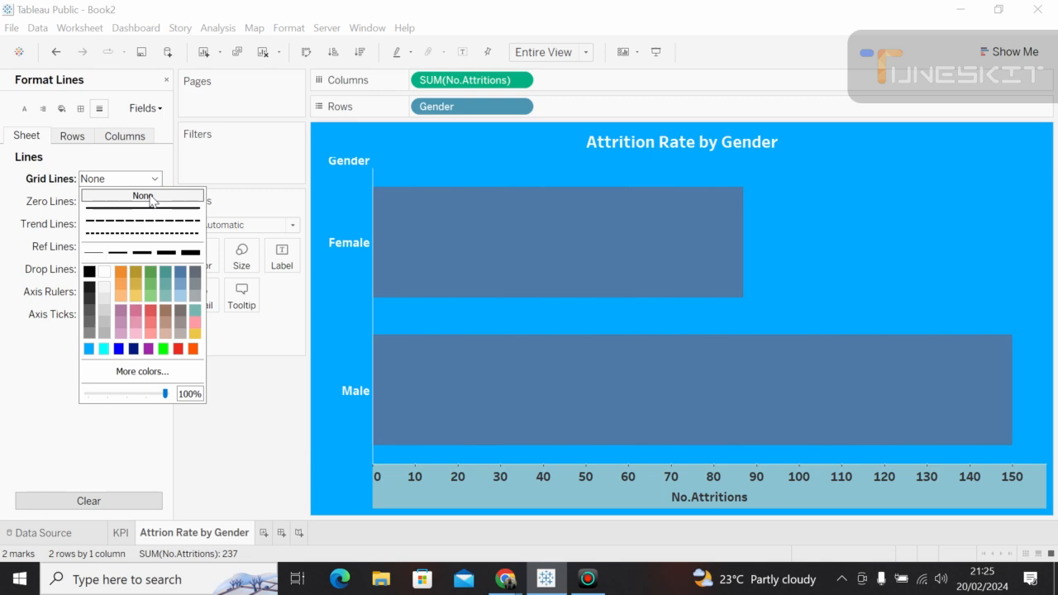
left_click(87, 209)
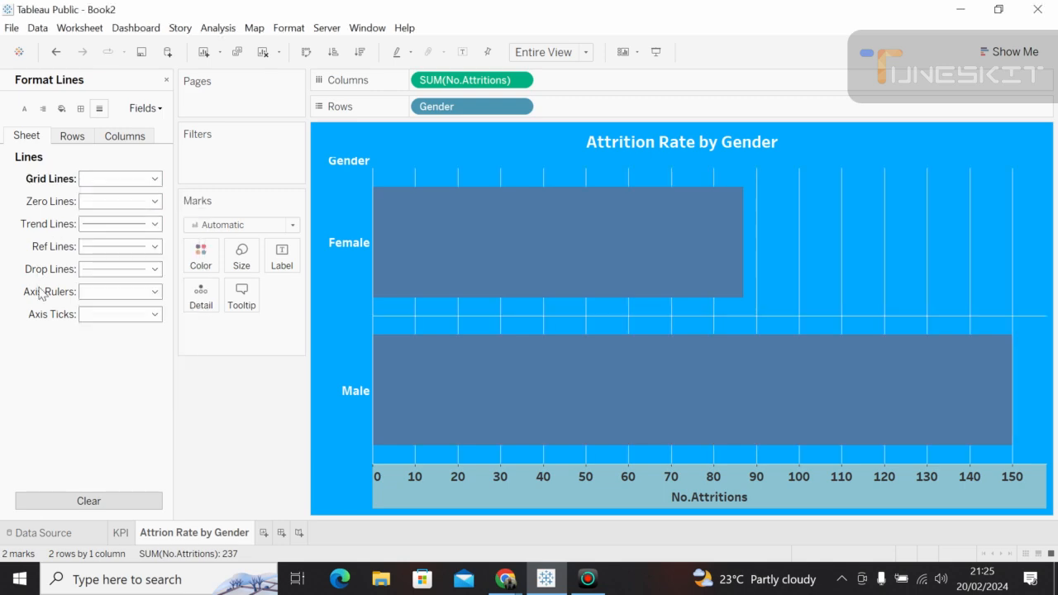
Set the sheet's zero lines, trend lines, drop lines and reference lines to None.
left_click(154, 202)
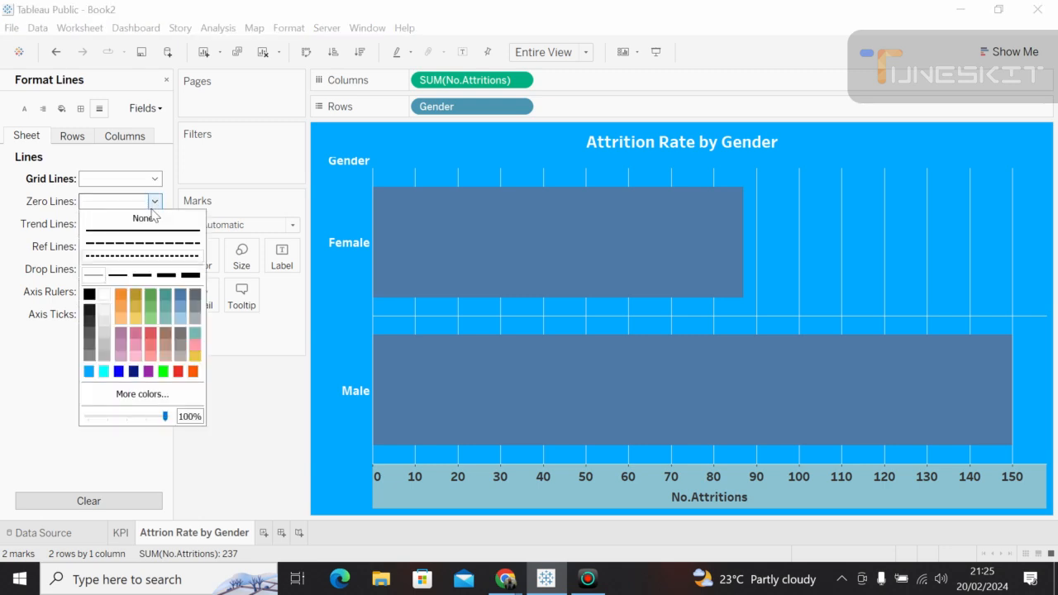
left_click(150, 220)
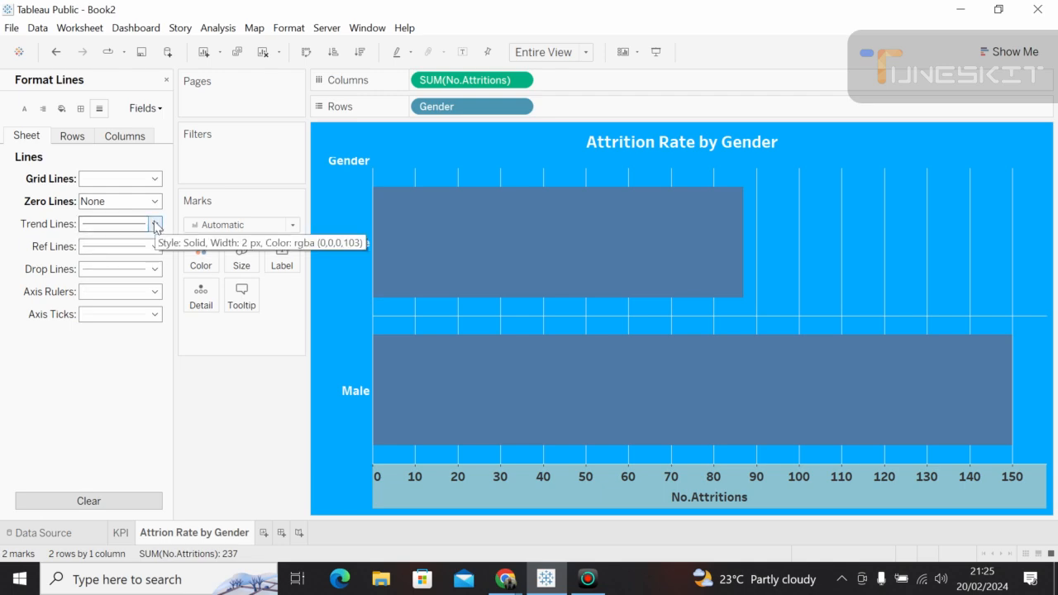
left_click(156, 225)
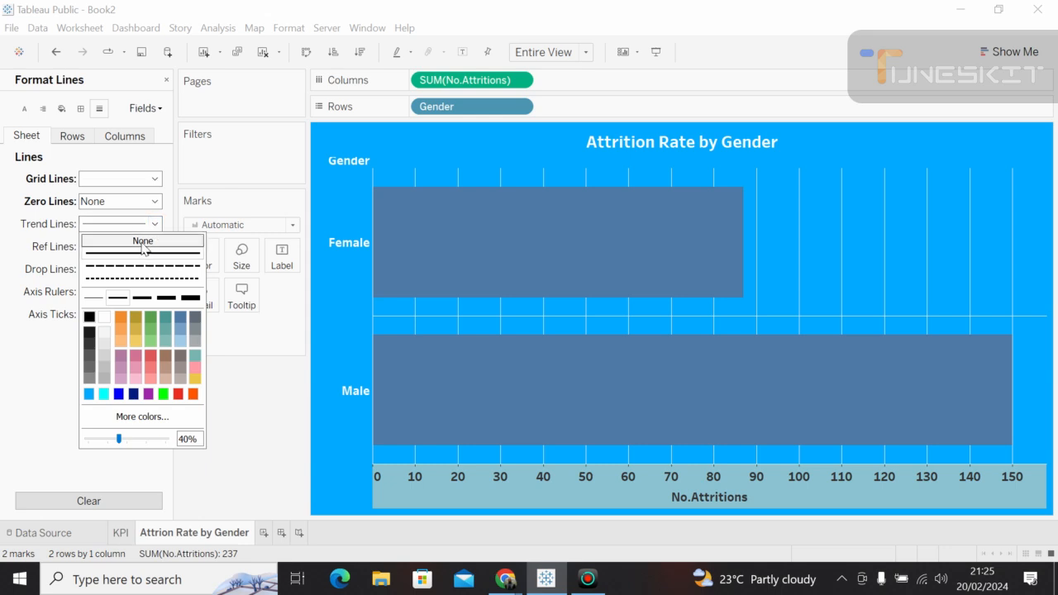
left_click(143, 244)
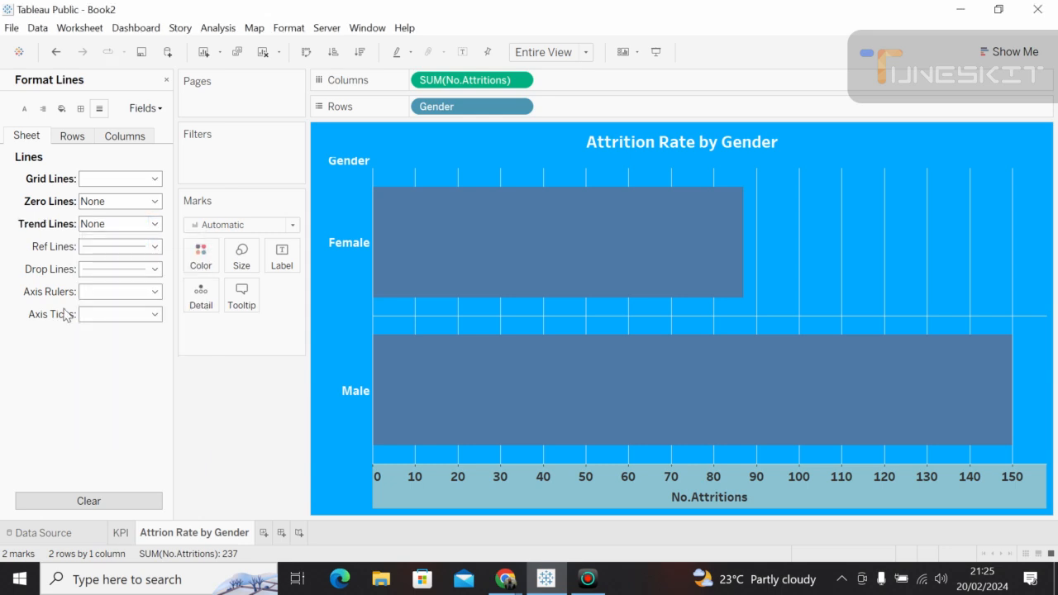
left_click(154, 270)
left_click(143, 286)
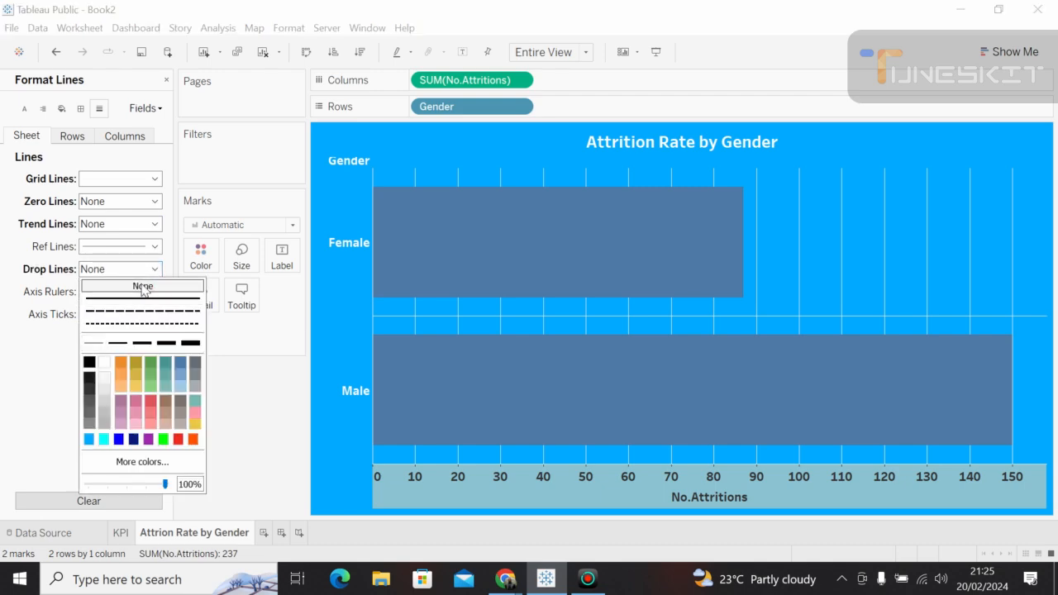
left_click(154, 246)
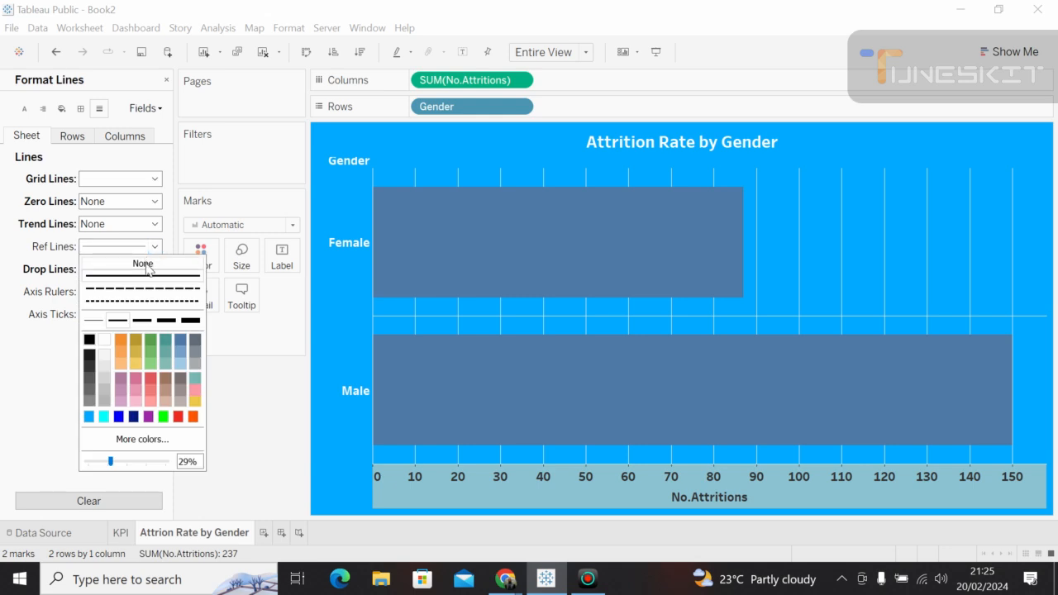
left_click(145, 265)
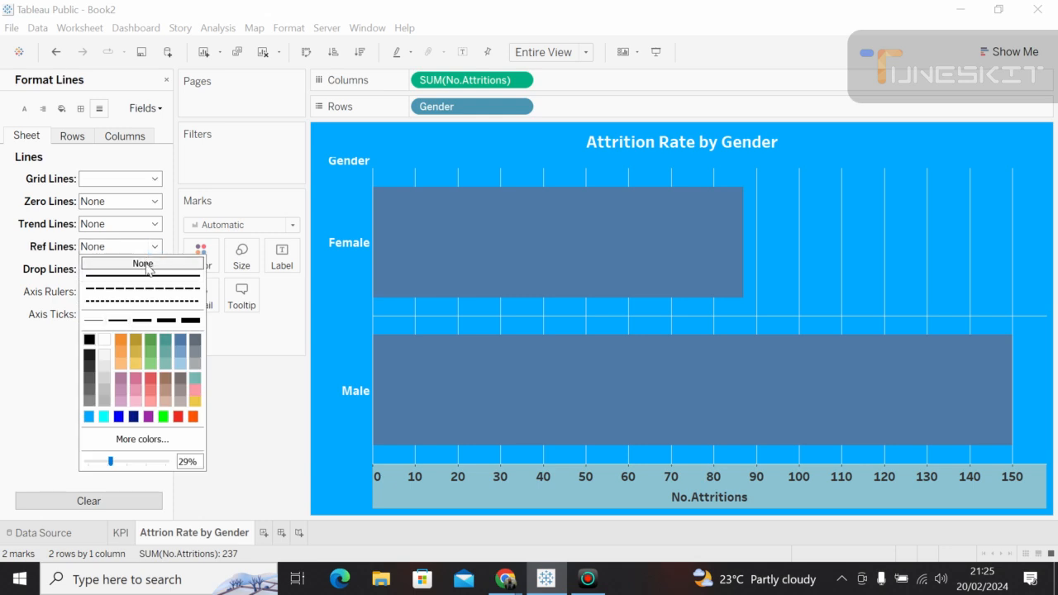
left_click(45, 365)
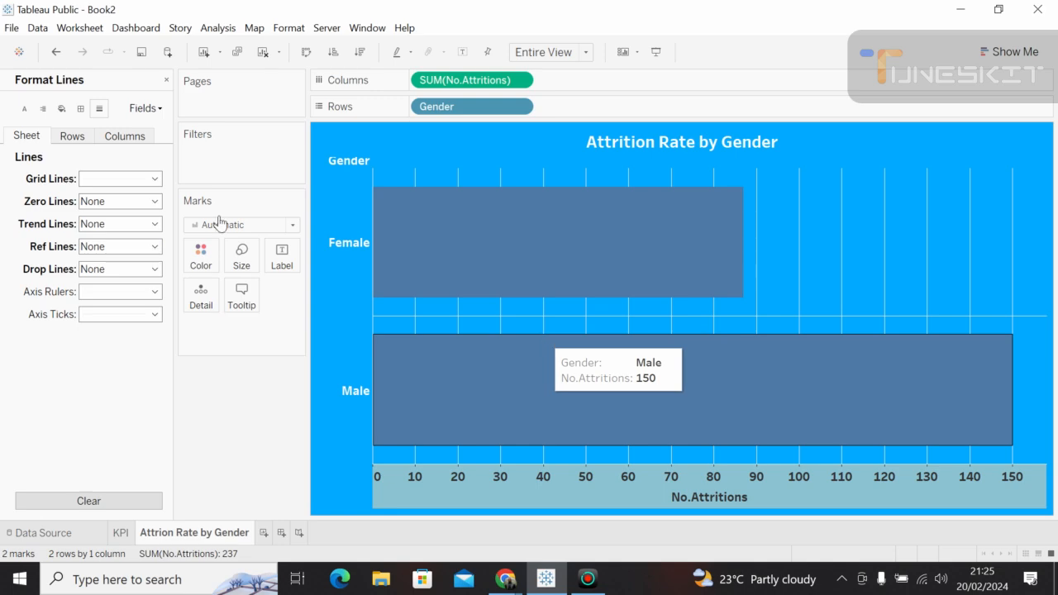
In the sheet's border formatting, set the default cell and pane borders and the grand total pane border to None.
left_click(81, 108)
left_click(141, 178)
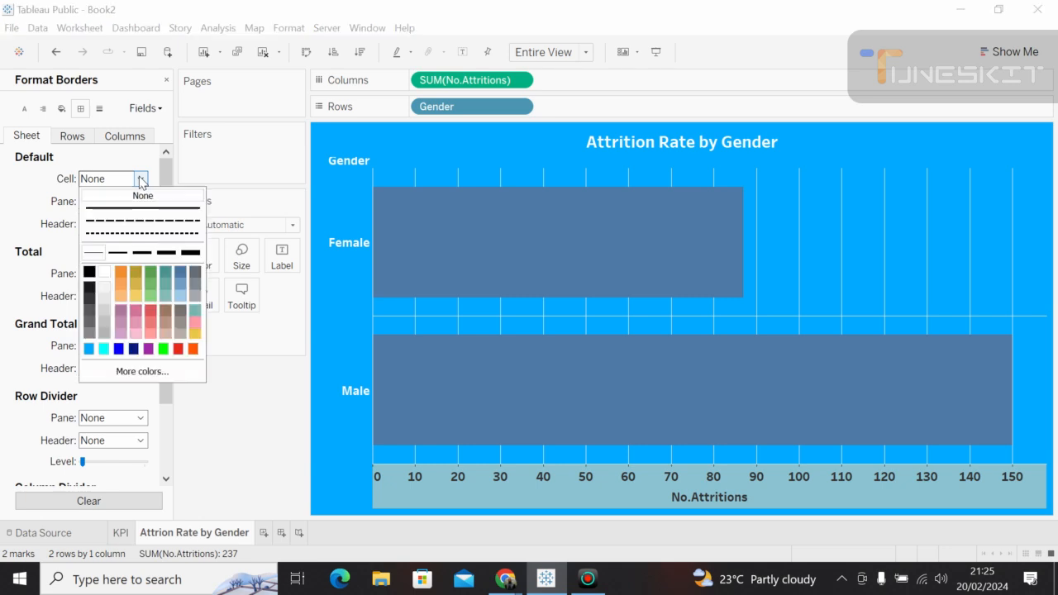
left_click(142, 198)
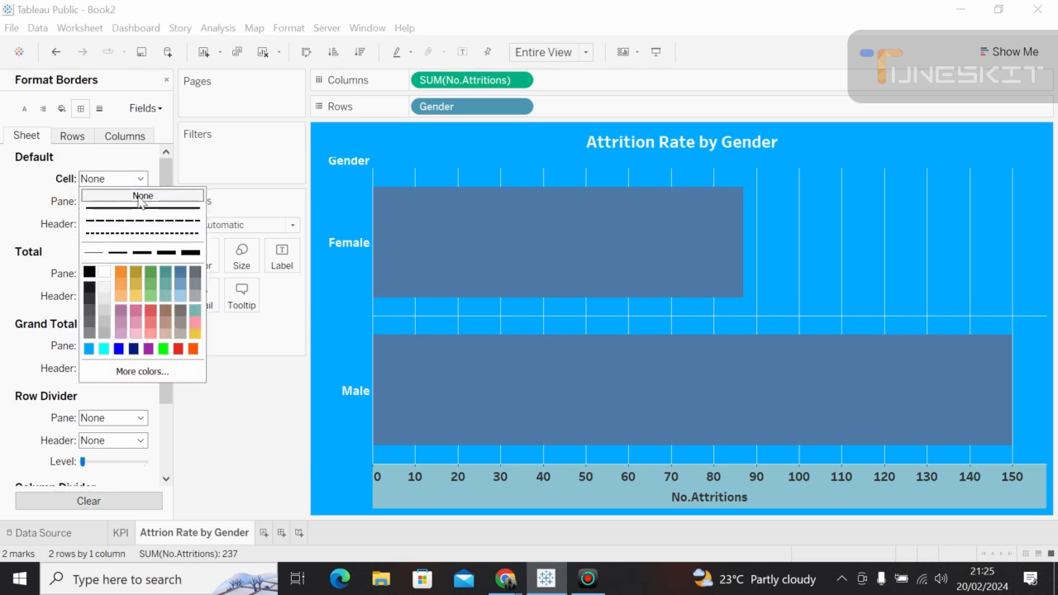
left_click(142, 201)
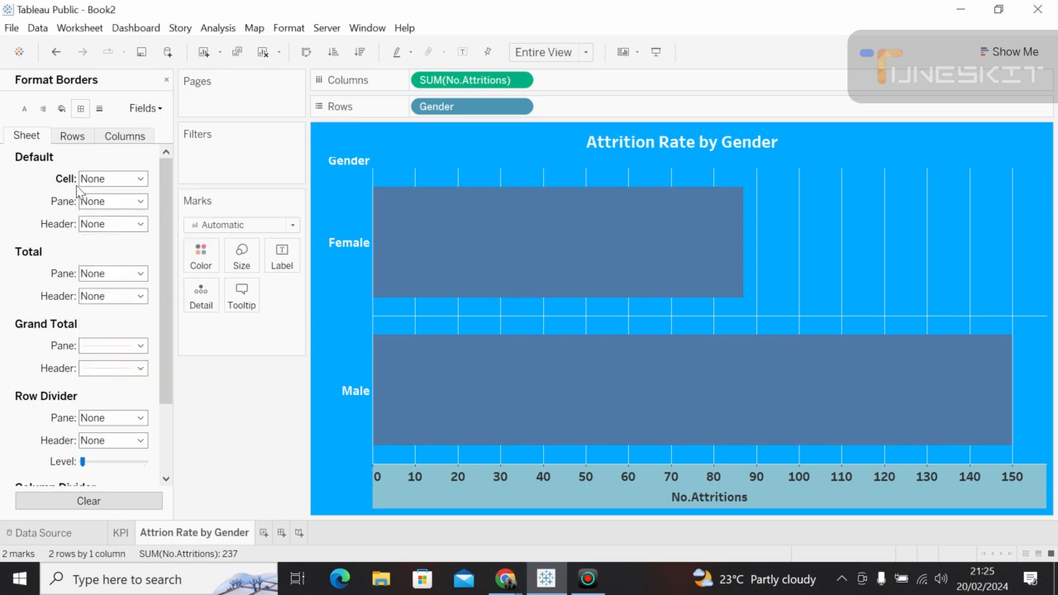
left_click(141, 201)
left_click(132, 219)
left_click(38, 229)
left_click(137, 345)
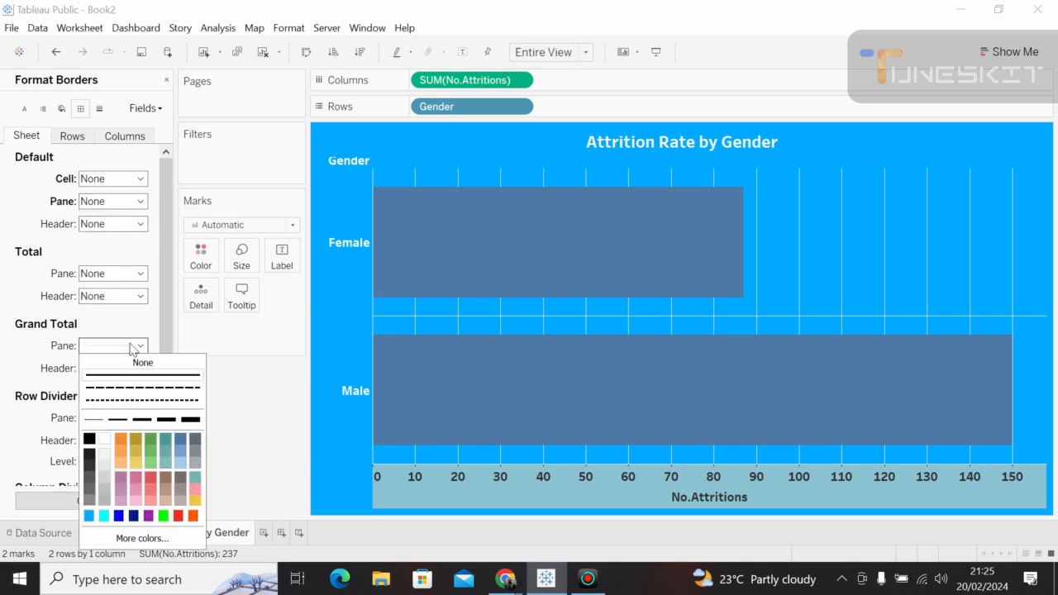
left_click(132, 363)
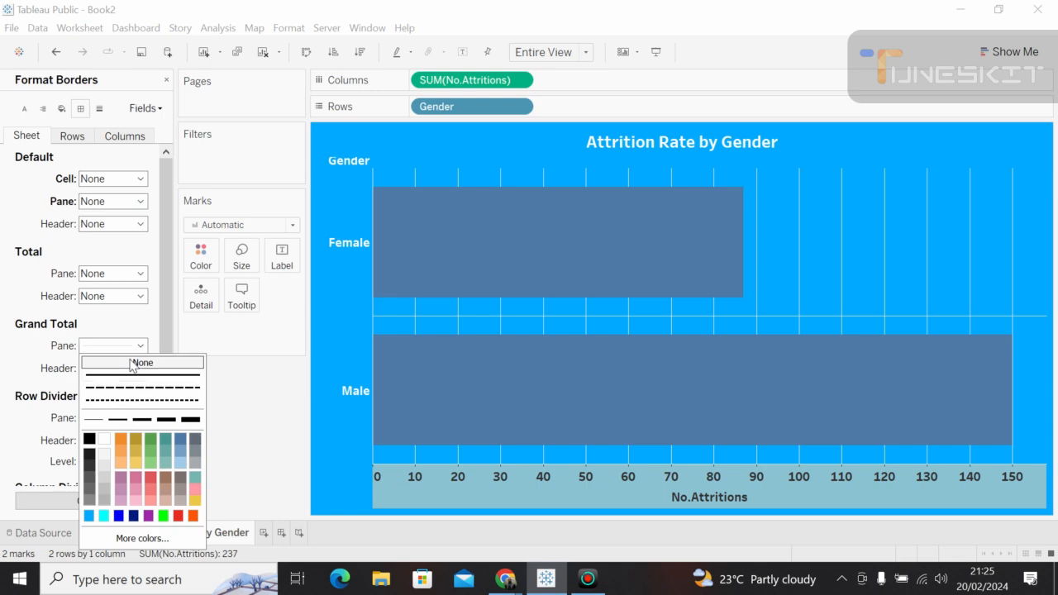
Set the default header border to None in the row border formatting.
left_click(68, 136)
left_click(70, 136)
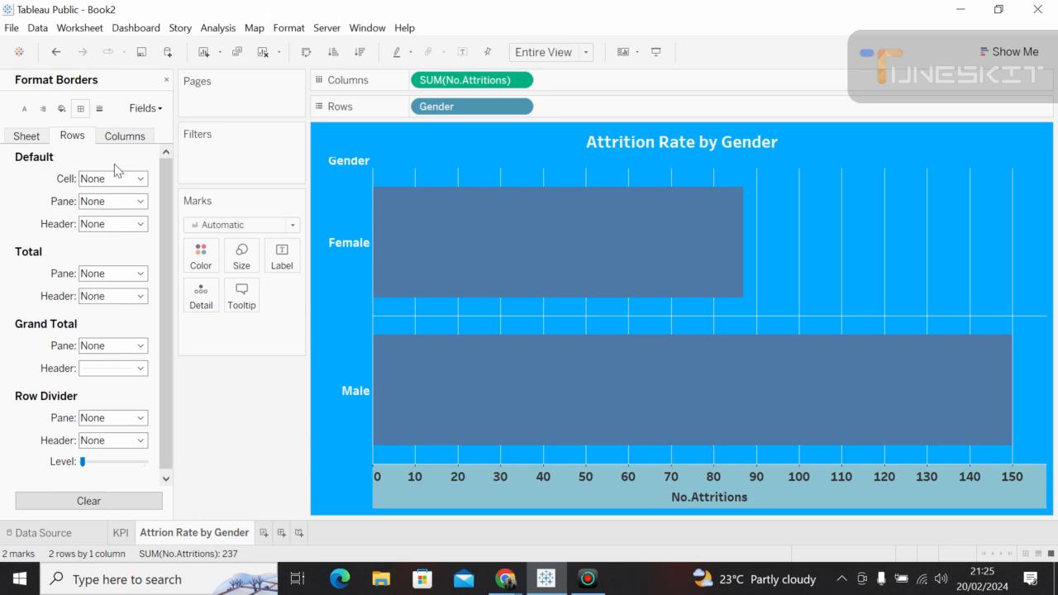
left_click(135, 180)
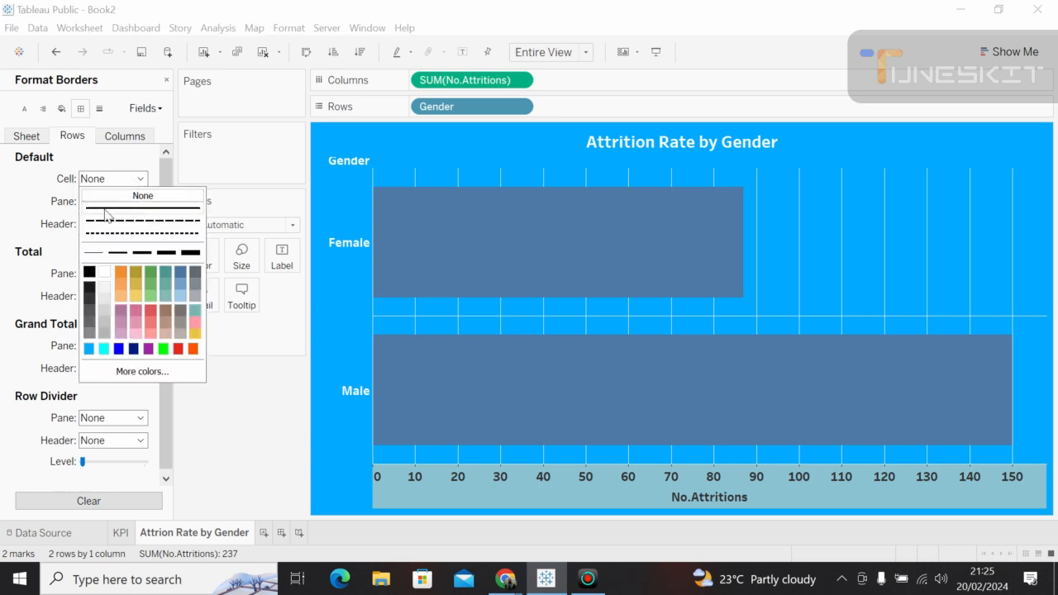
left_click(63, 201)
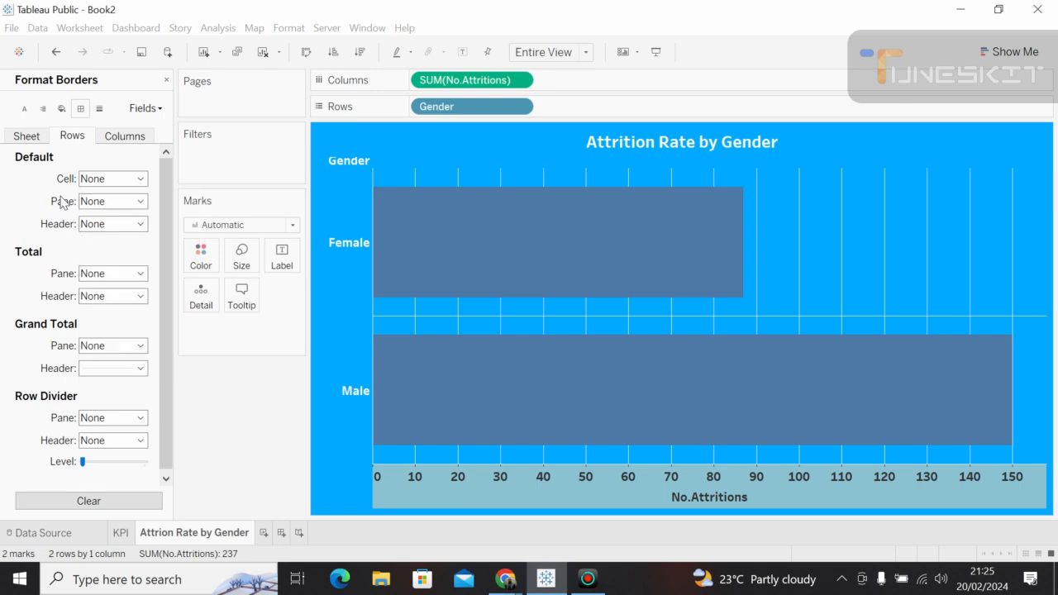
left_click(129, 224)
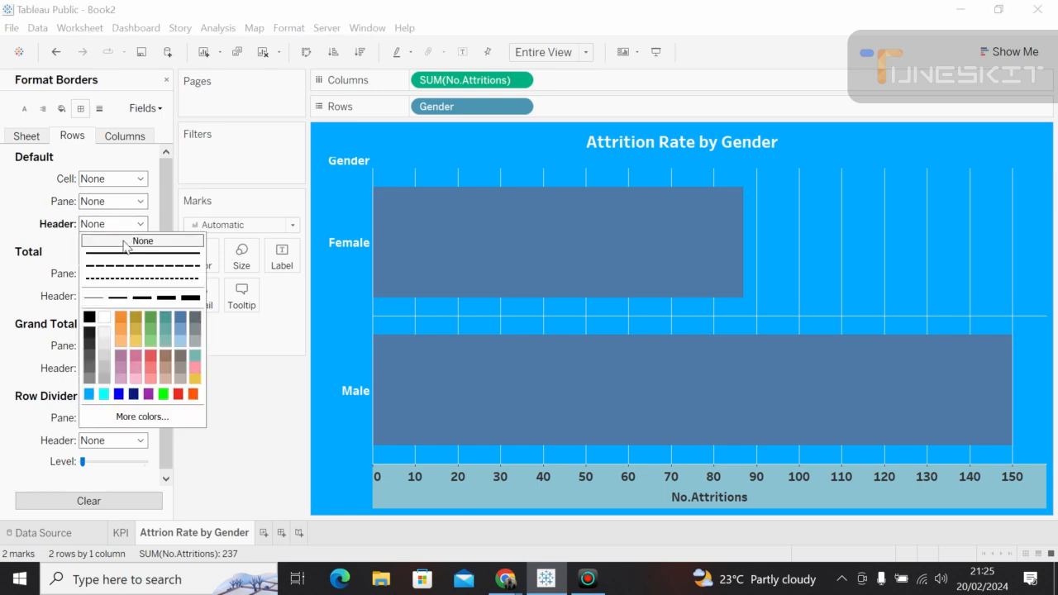
left_click(124, 139)
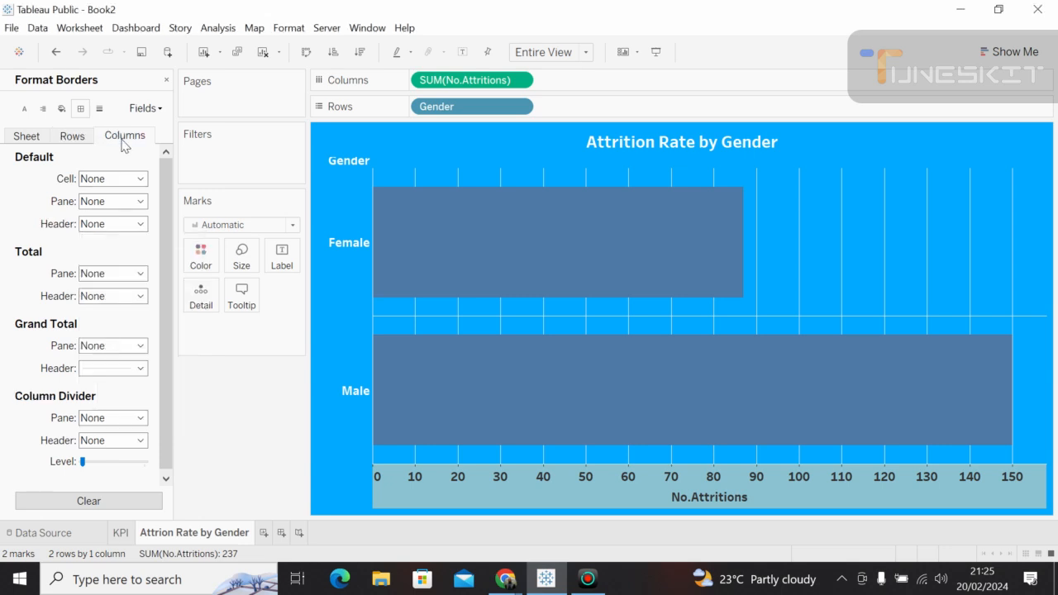
left_click(141, 178)
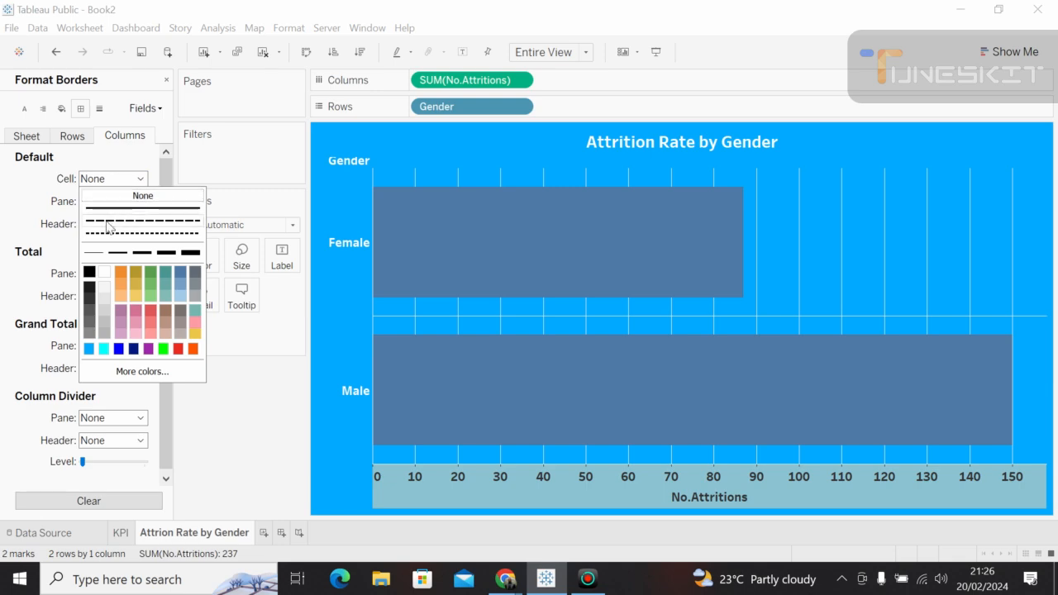
left_click(35, 225)
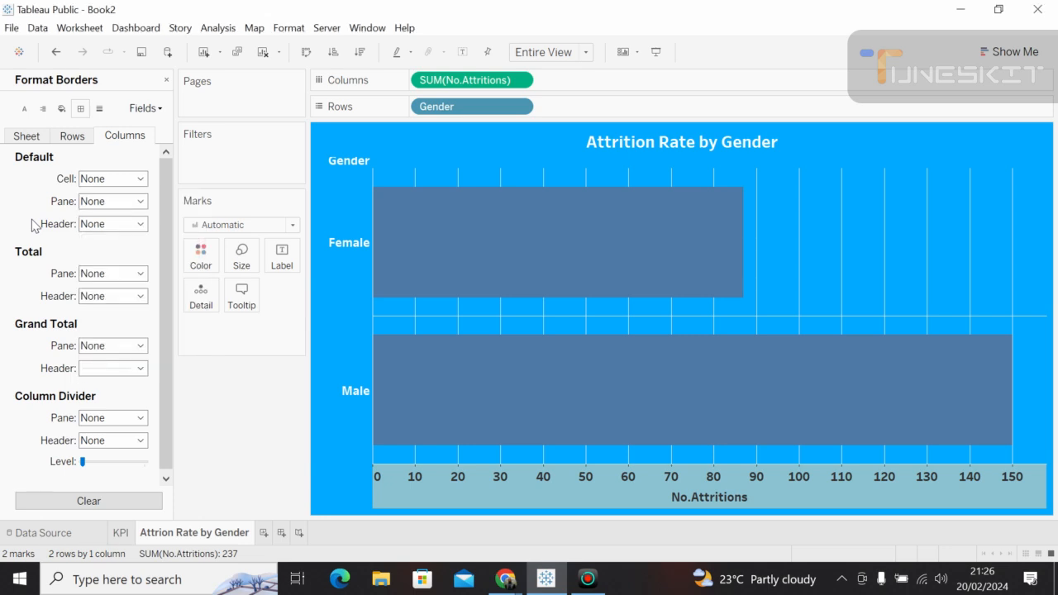
left_click(117, 205)
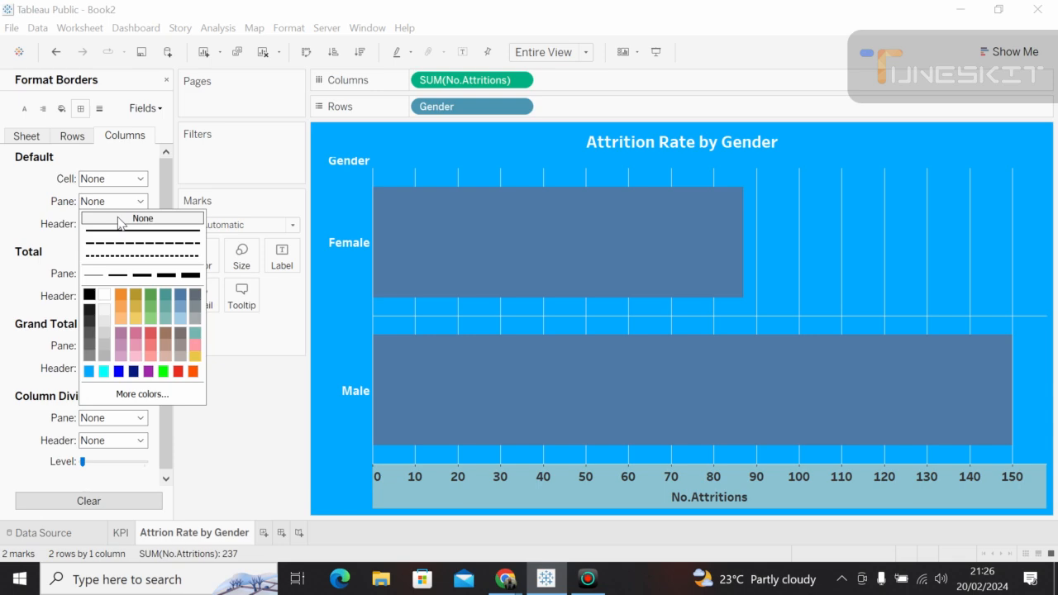
left_click(1, 212)
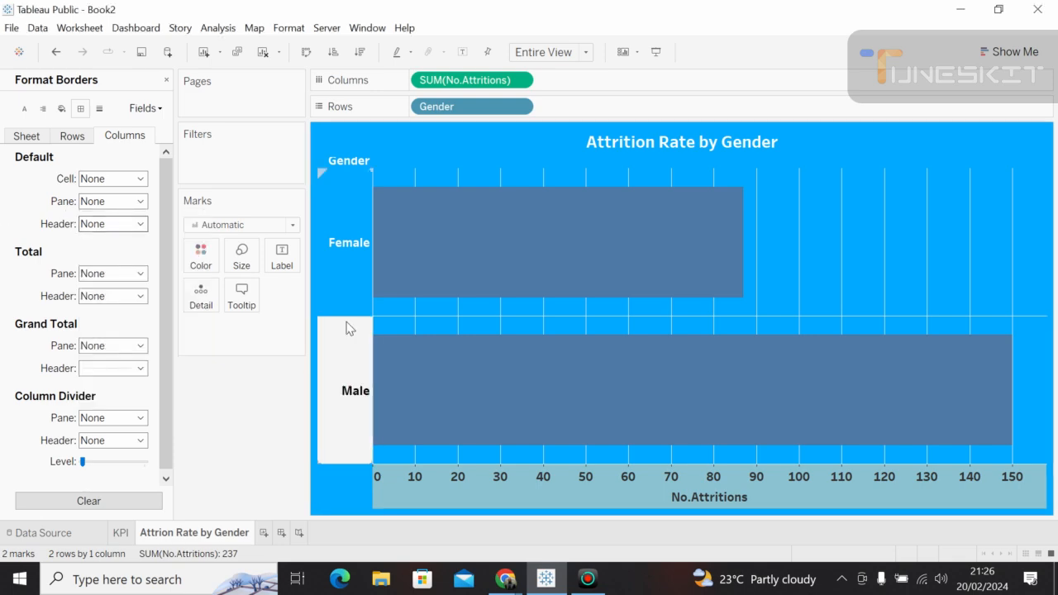
Hide the header of the No.Attritions axis below the bars.
left_click(491, 478)
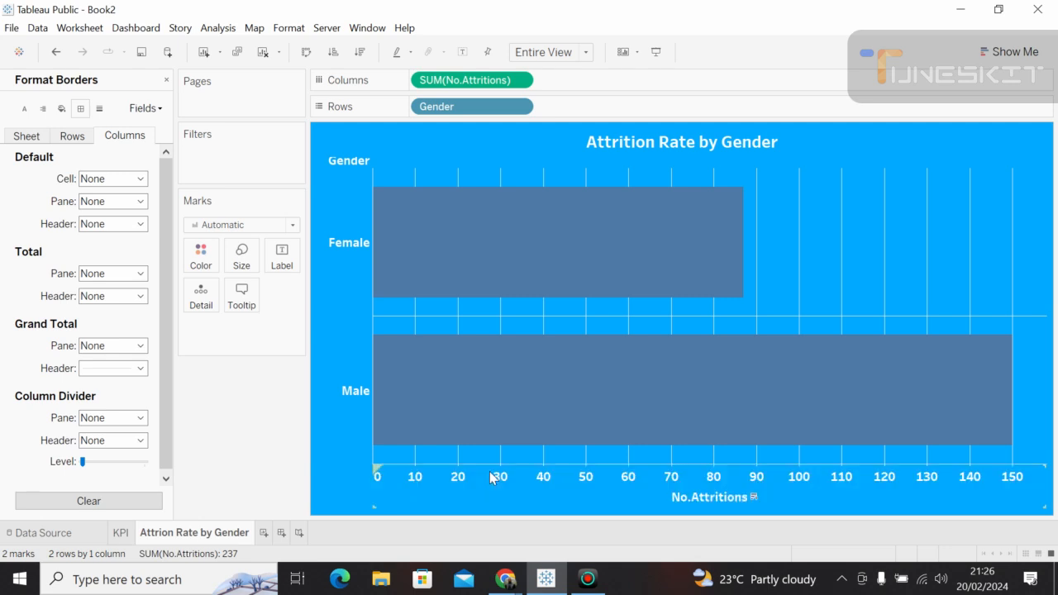
right_click(493, 477)
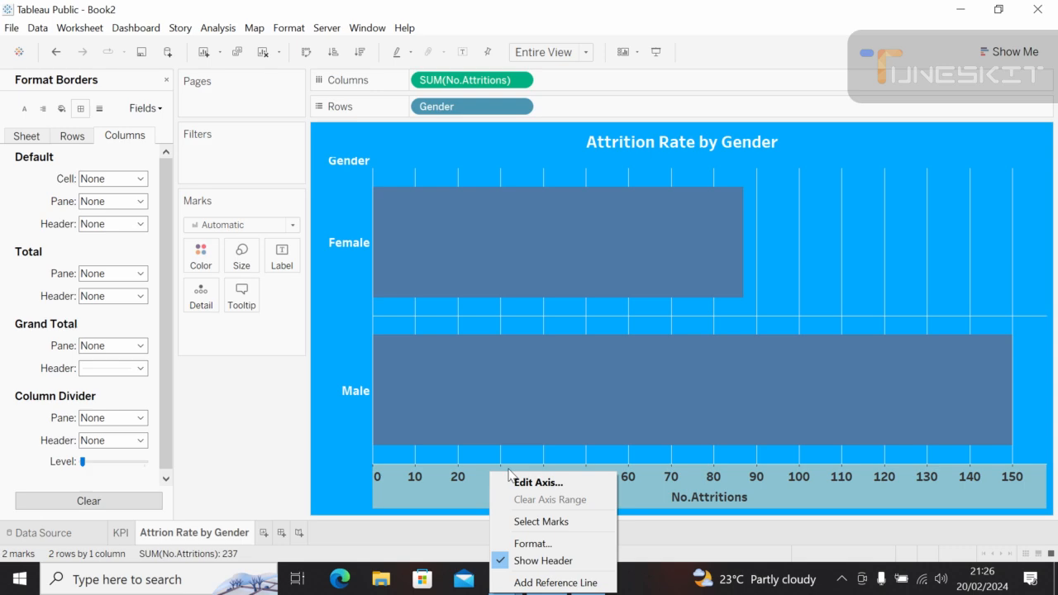
left_click(507, 562)
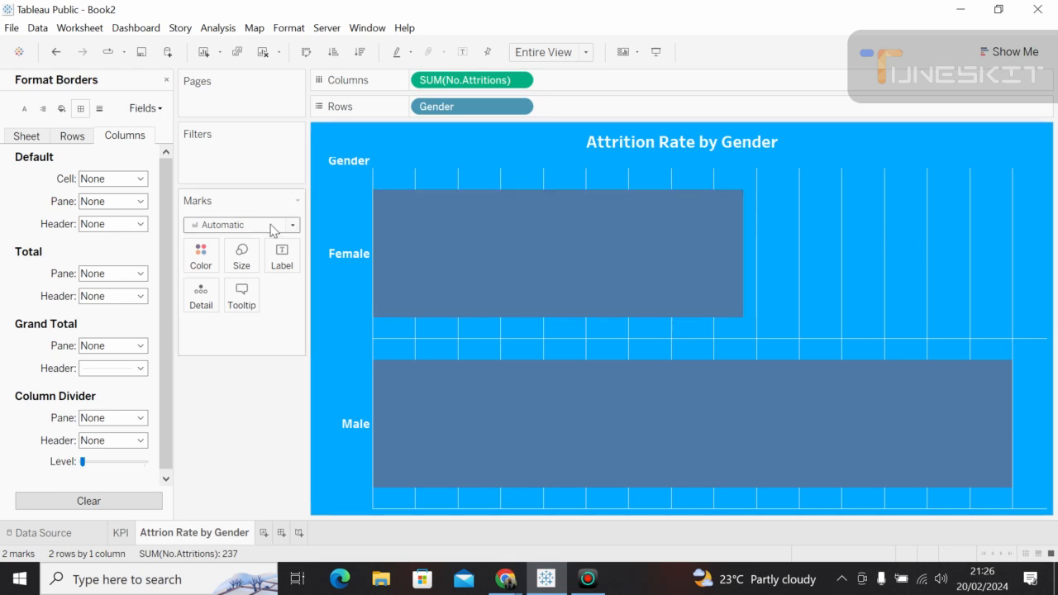
Close the border formatting, search the data fields for "no" and add No.Attritions as the bars' label.
mouse_move(504, 387)
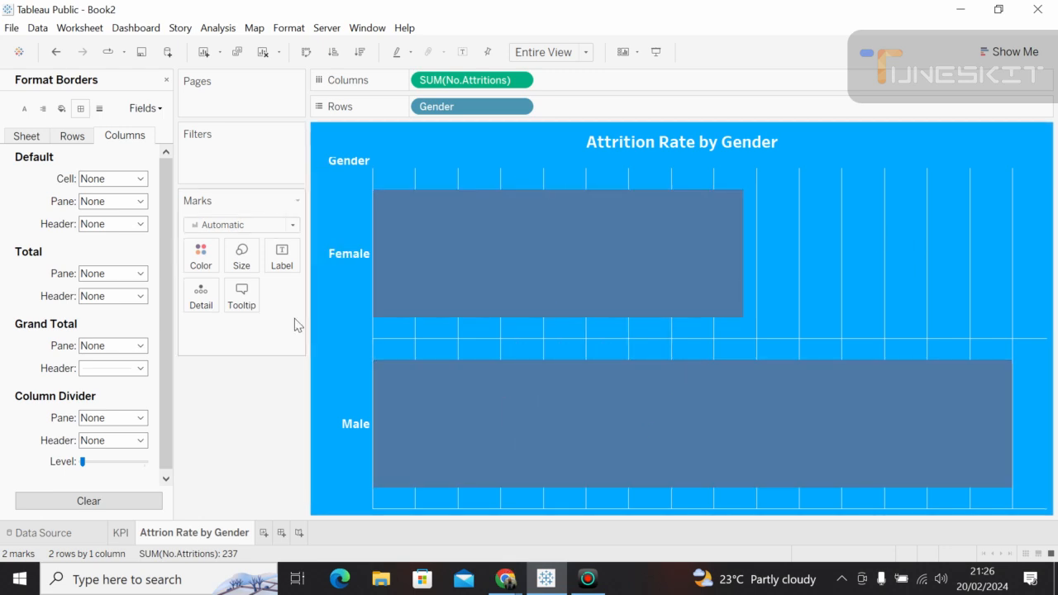
left_click(167, 81)
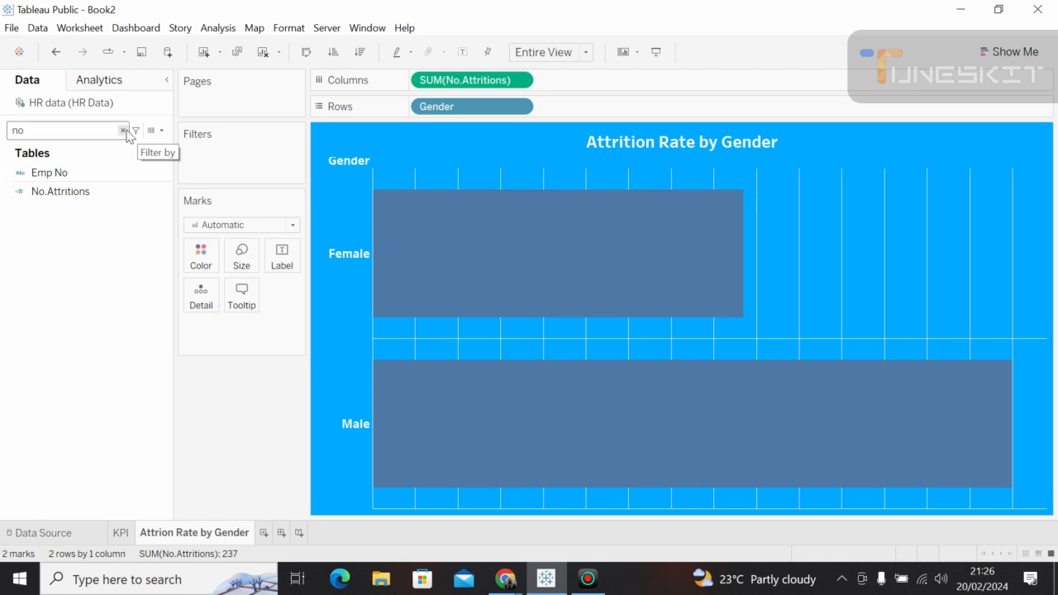
left_click(122, 130)
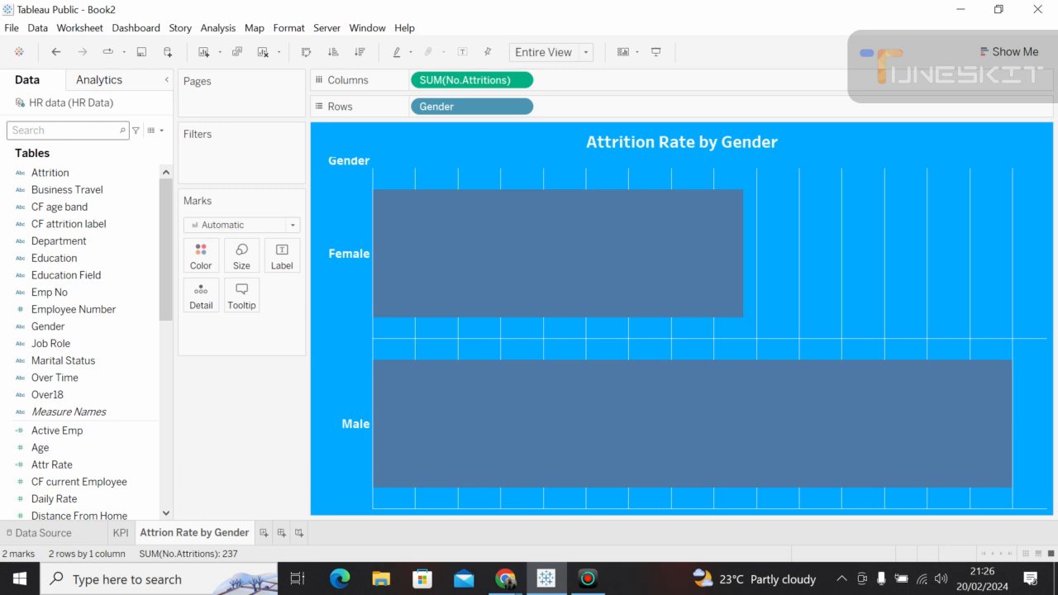
type("n")
type("o")
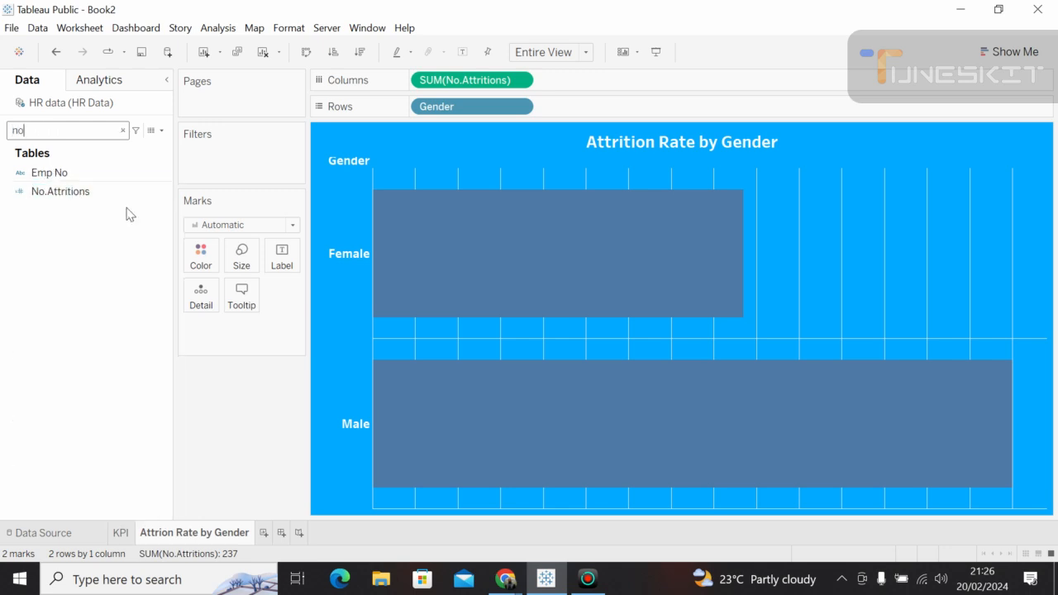
left_click_drag(116, 193, 295, 256)
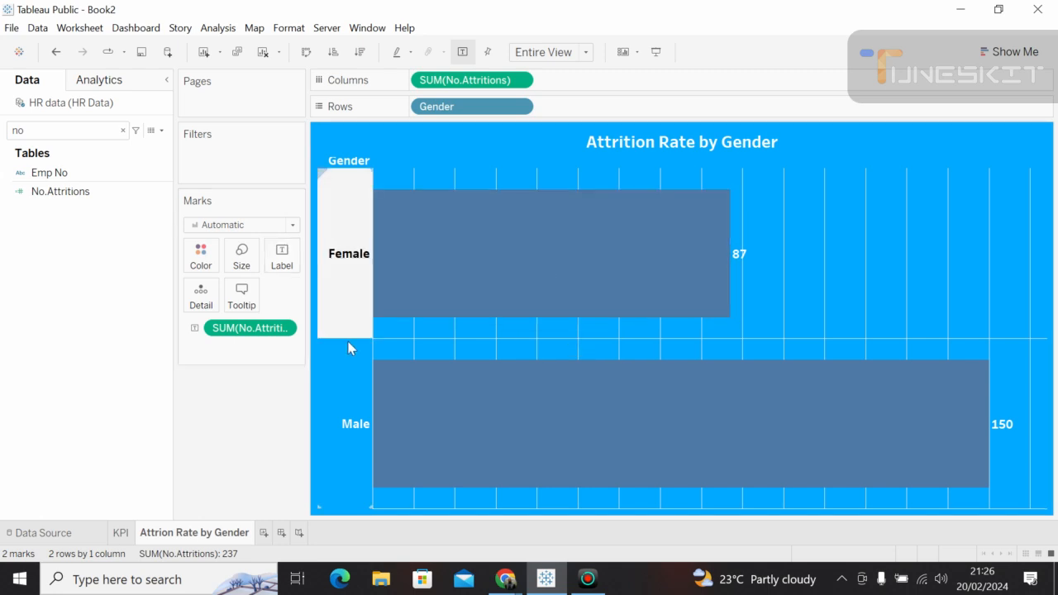
Try gold and other mark colors, settle on orange for the bars, and leave no bar selected.
left_click(211, 272)
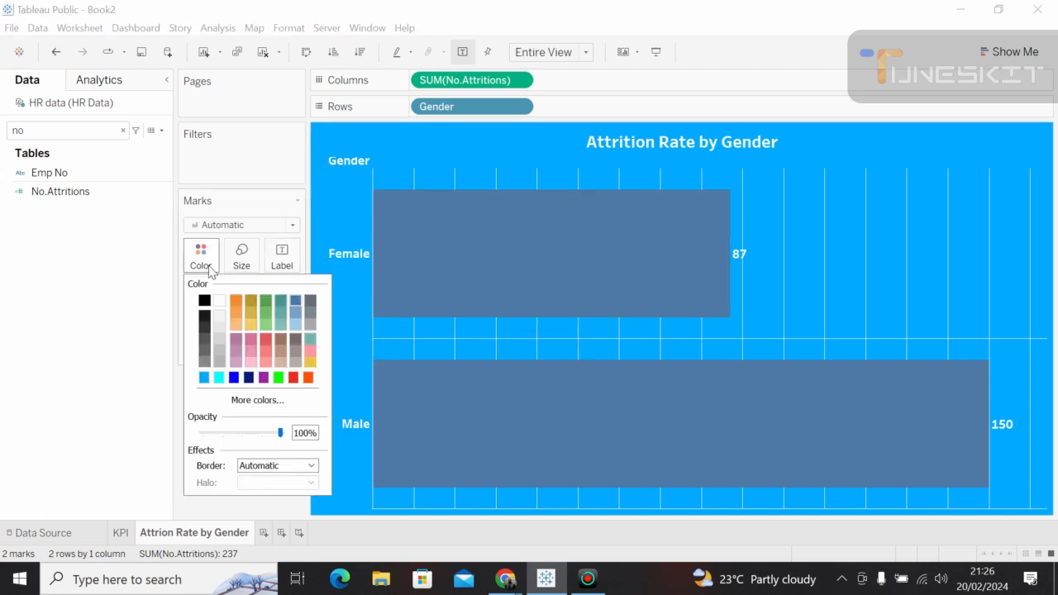
left_click(247, 304)
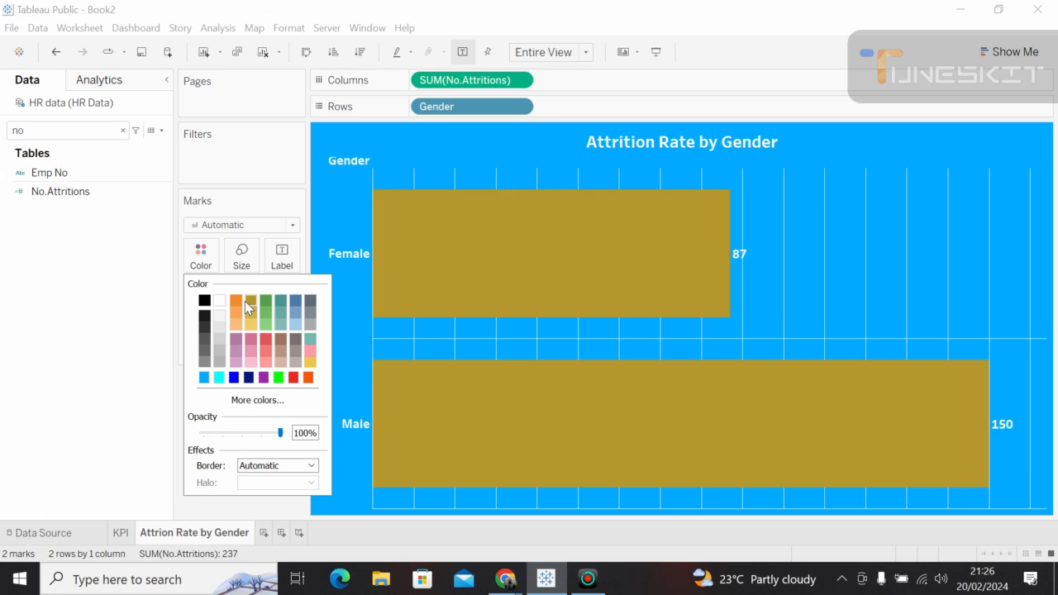
left_click(204, 304)
left_click(236, 304)
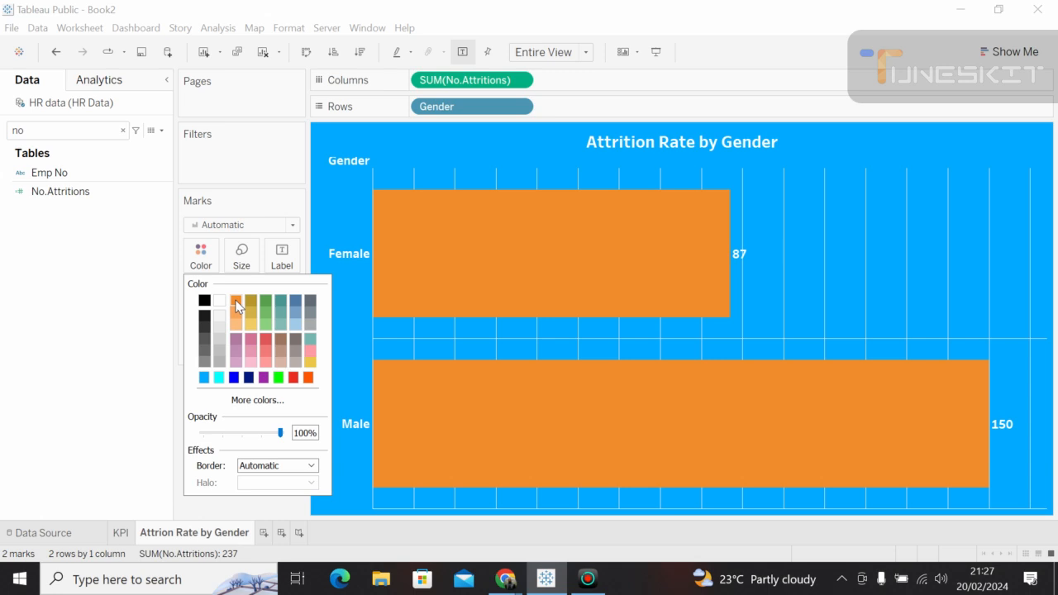
left_click(482, 337)
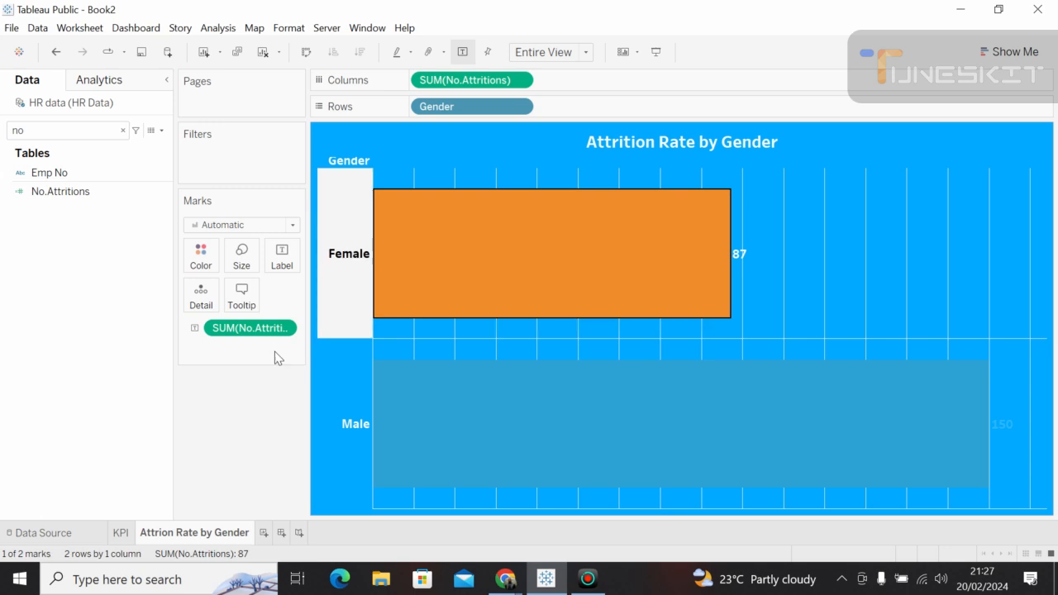
left_click(335, 358)
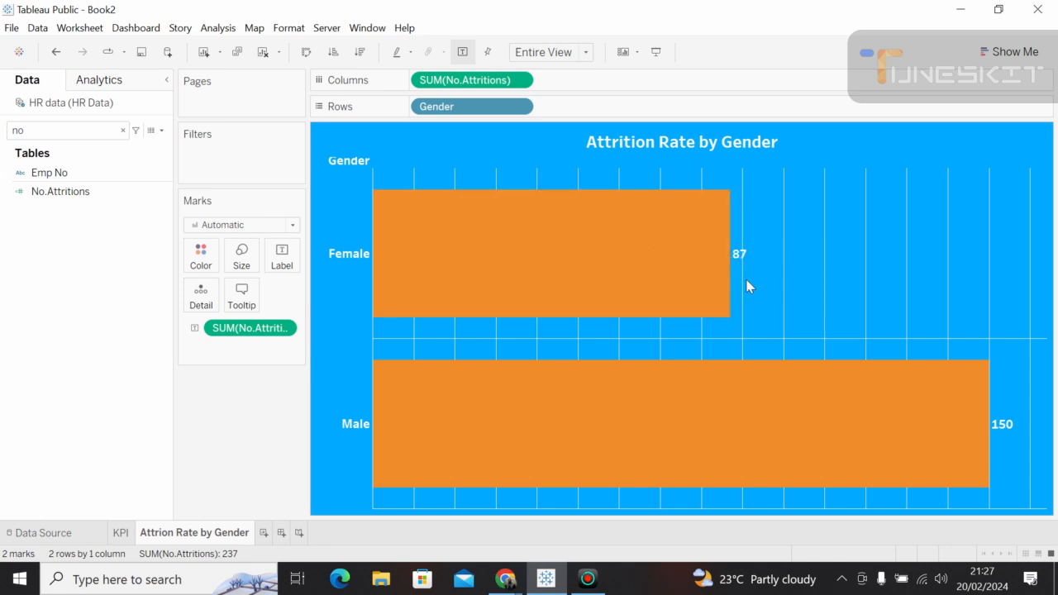
Clear the data field search and check the options of the No.Attritions label field.
left_click(122, 130)
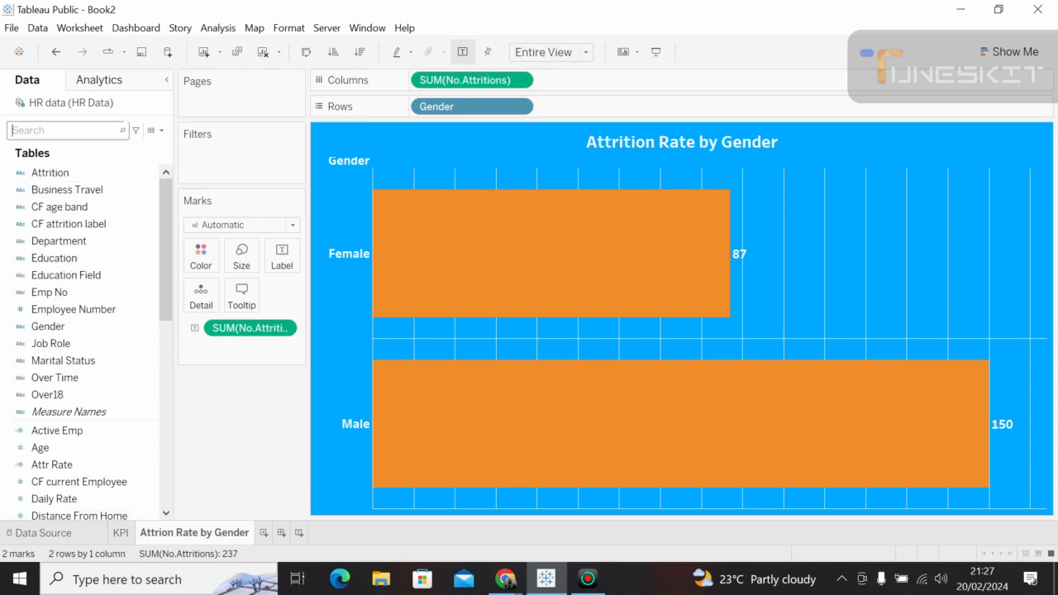
right_click(267, 333)
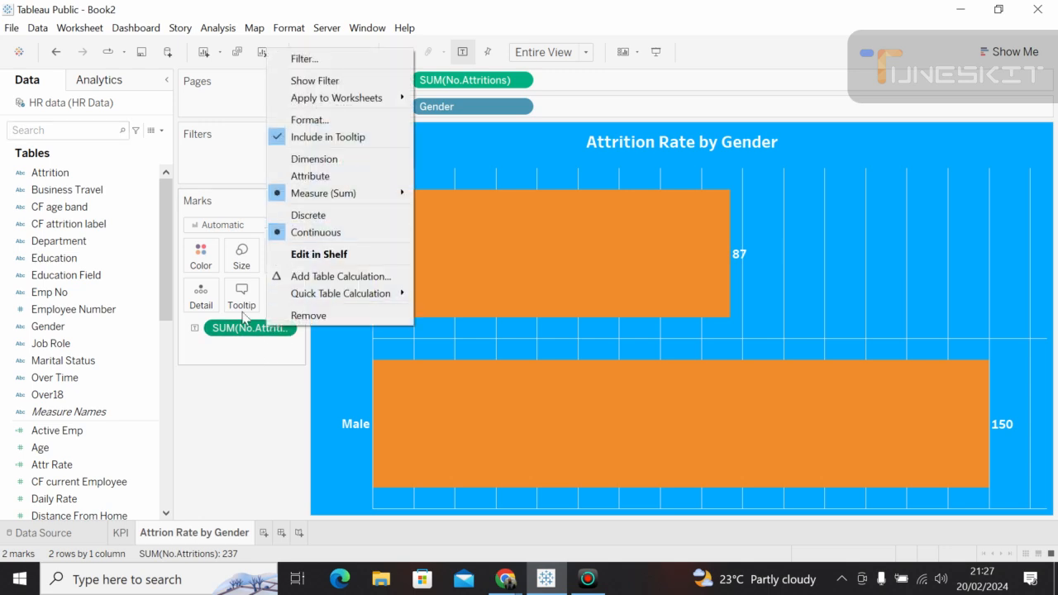
left_click(236, 328)
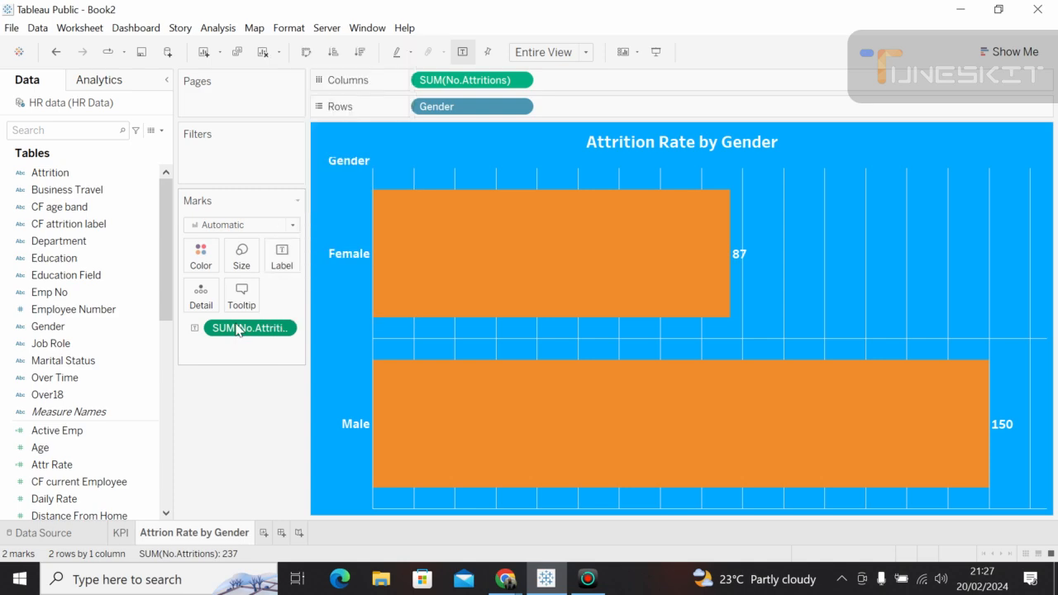
left_click(284, 330)
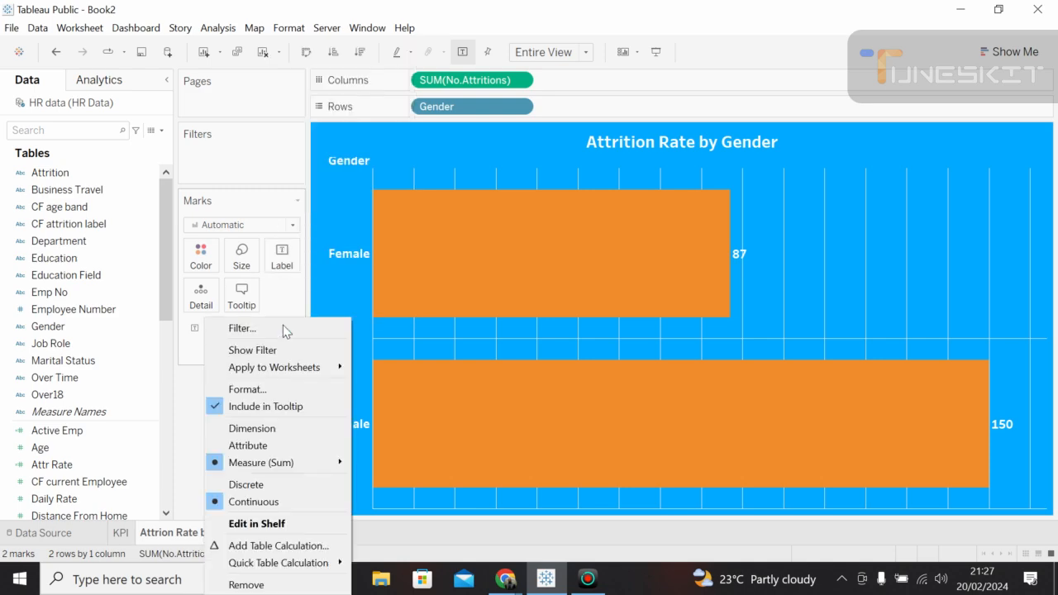
Set the font size of the bars' mark labels to 12.
left_click(280, 264)
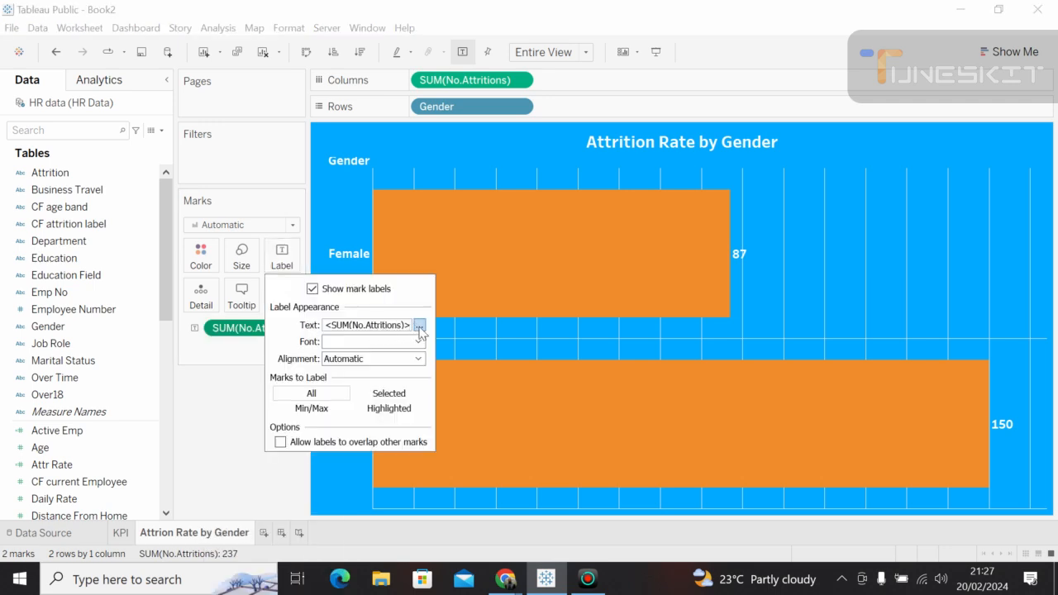
left_click(419, 342)
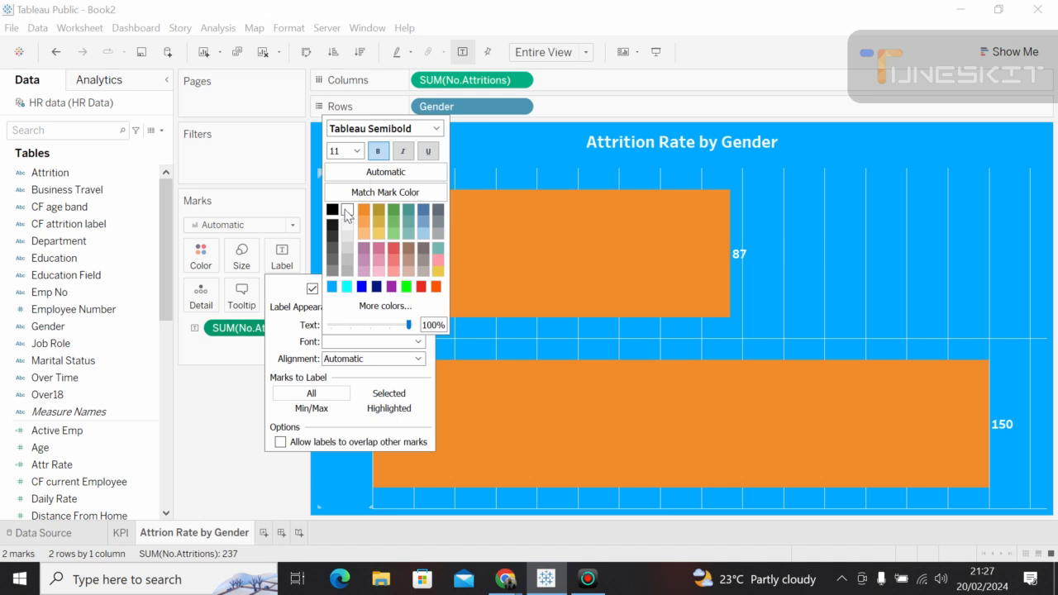
left_click(437, 130)
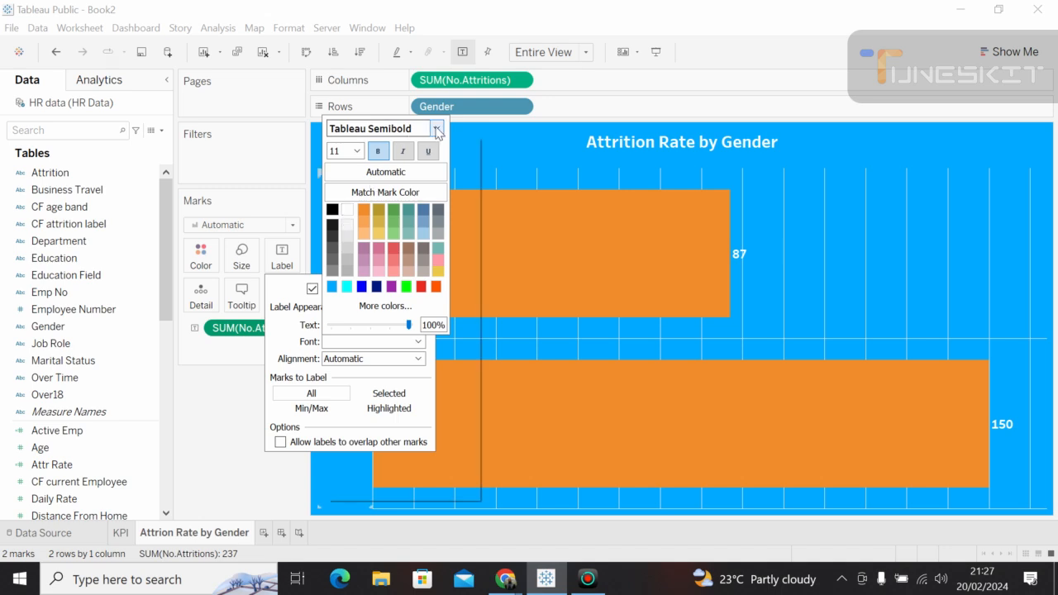
left_click(437, 130)
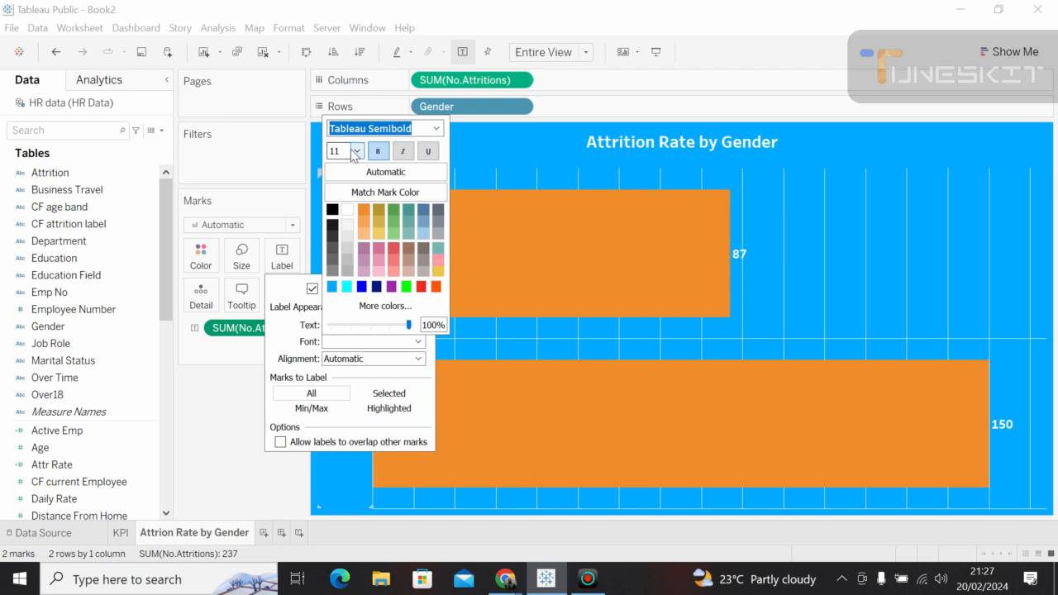
left_click(357, 152)
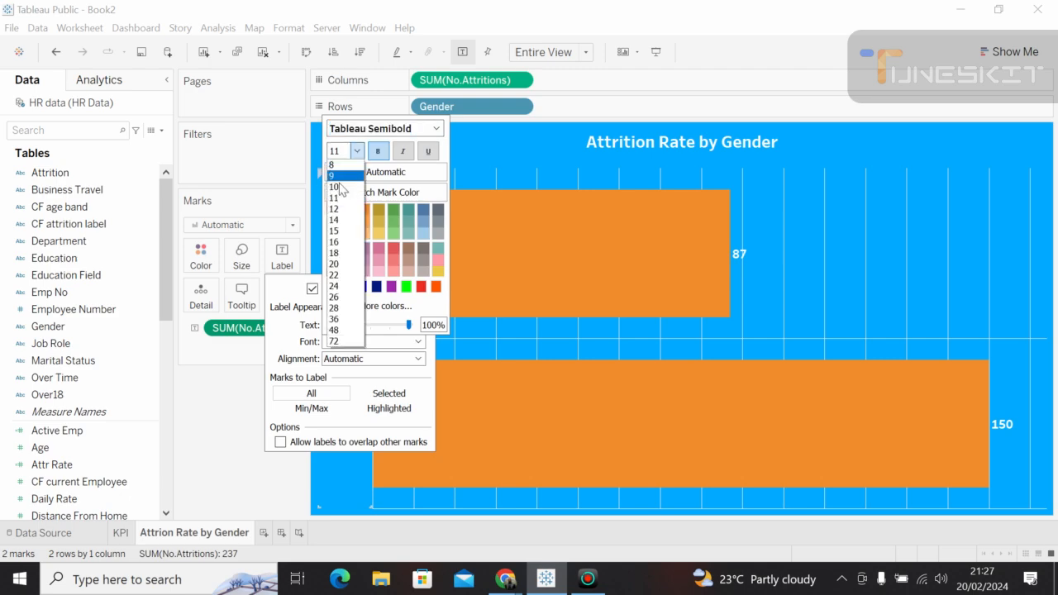
left_click(340, 209)
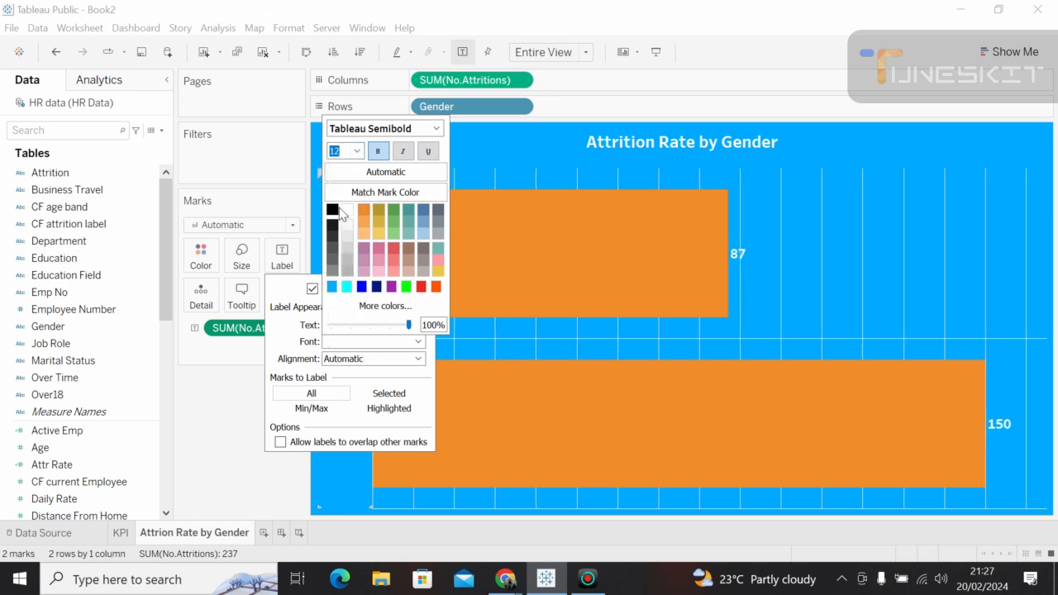
left_click(303, 182)
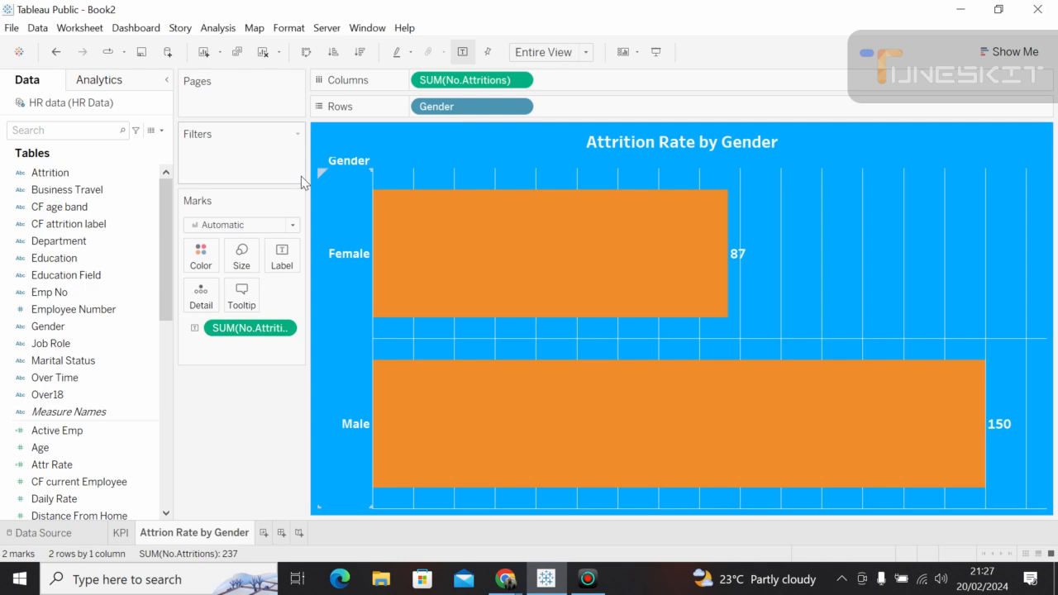
Center the mark labels horizontally inside the bars and close the label options.
left_click(285, 258)
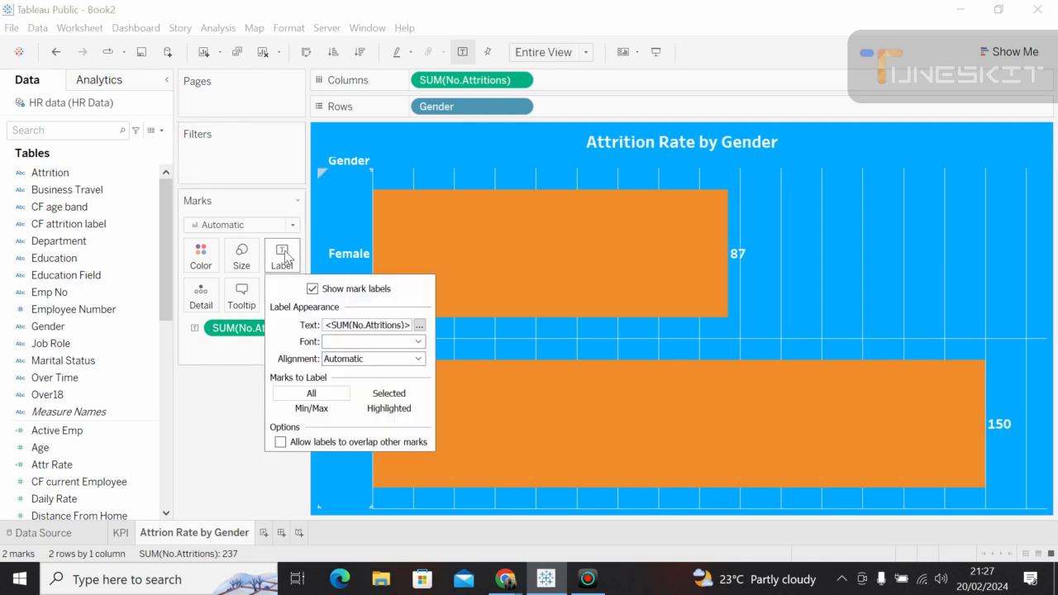
left_click(383, 360)
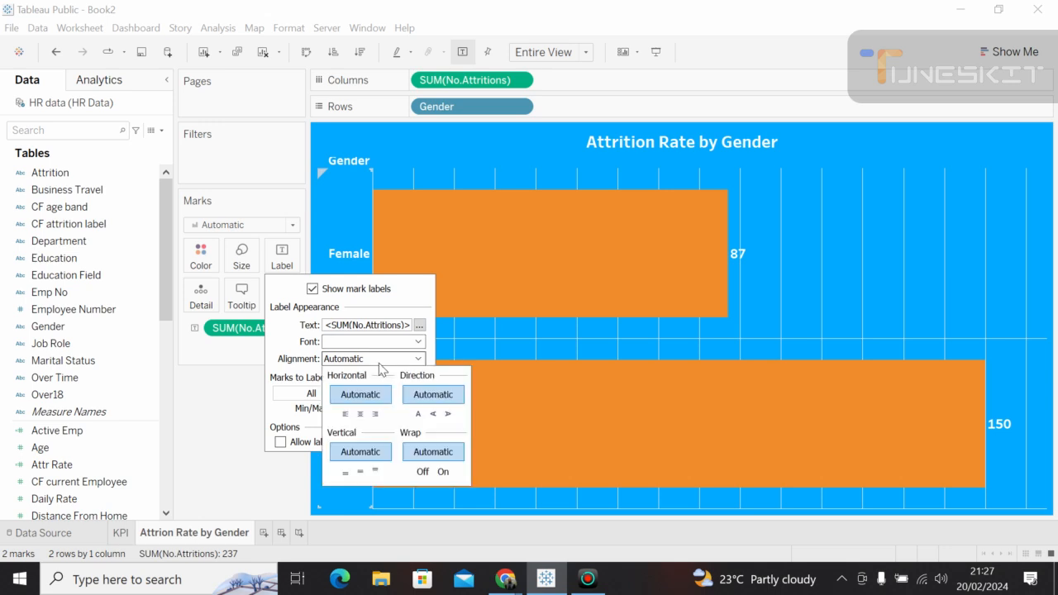
left_click(360, 414)
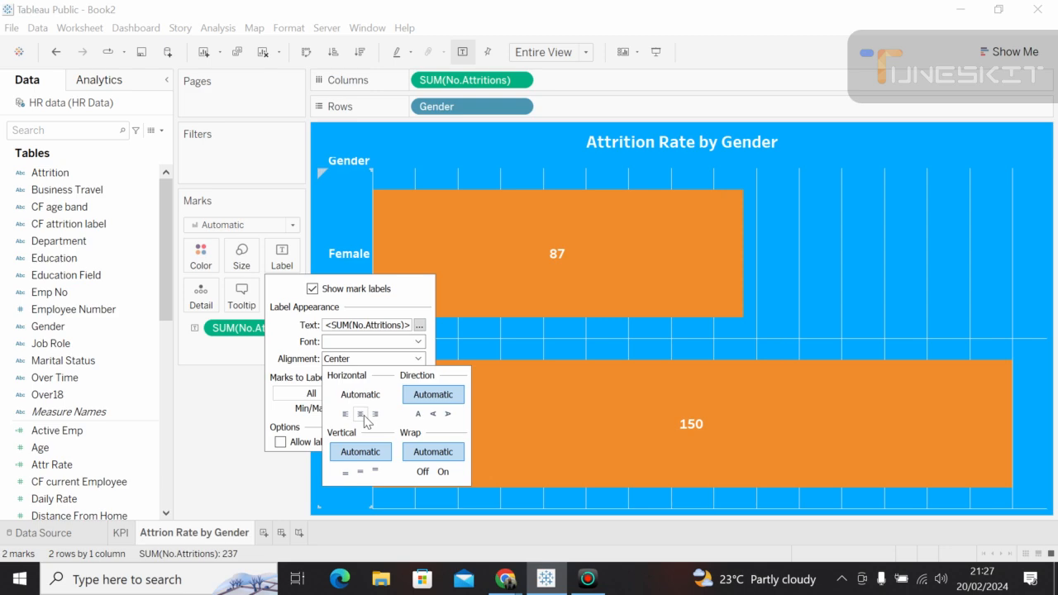
left_click(274, 405)
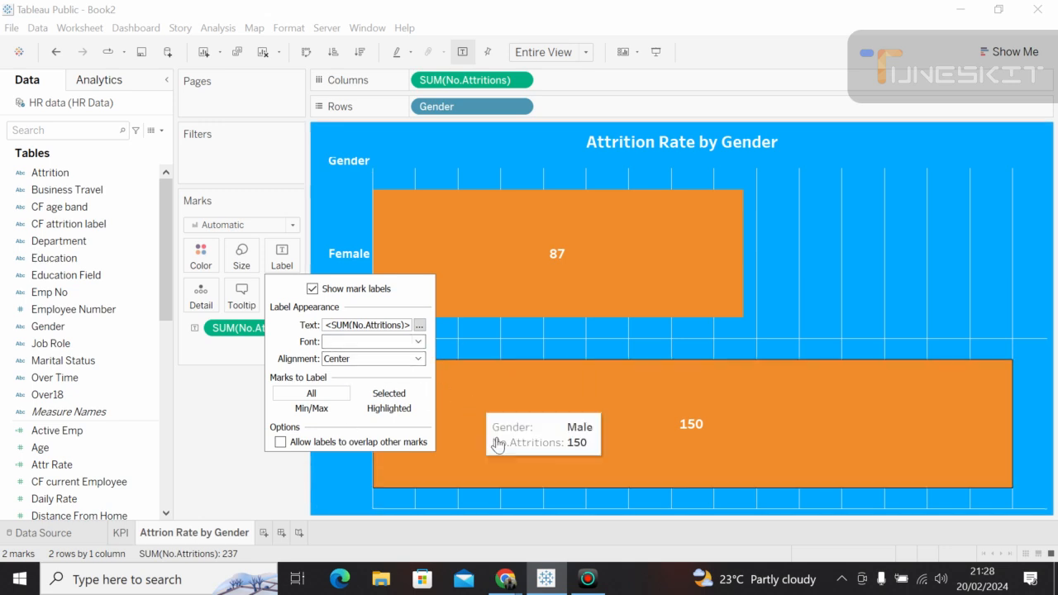
left_click(499, 496)
left_click(499, 495)
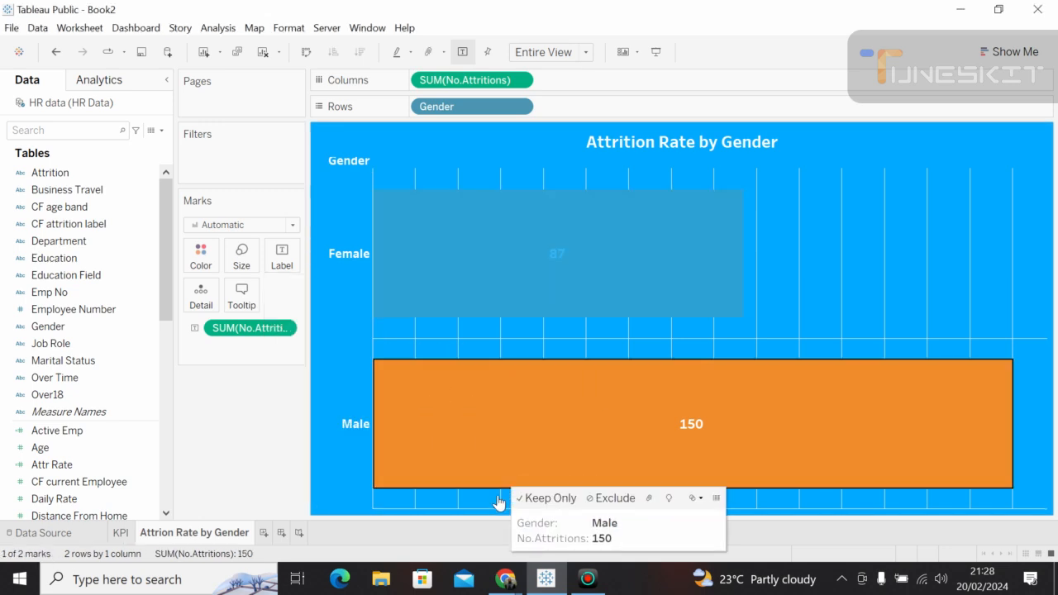
left_click(499, 501)
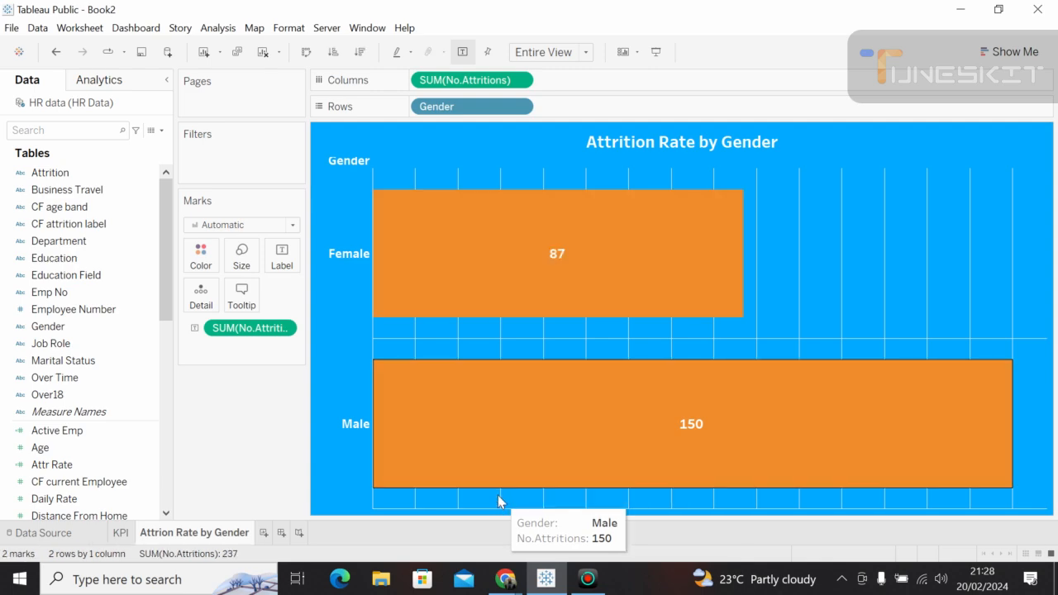
left_click(415, 455)
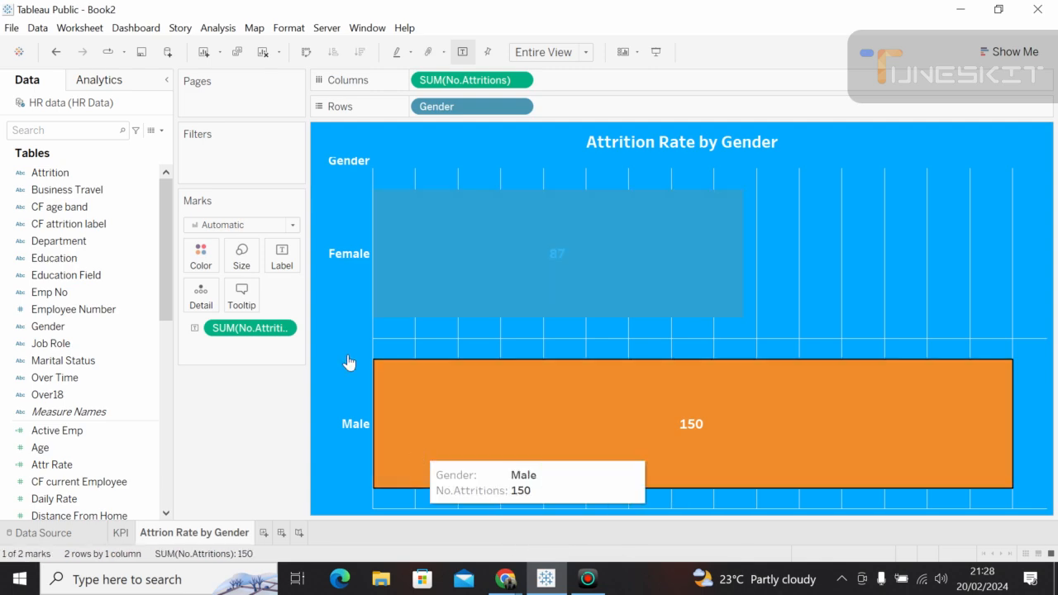
left_click(343, 313)
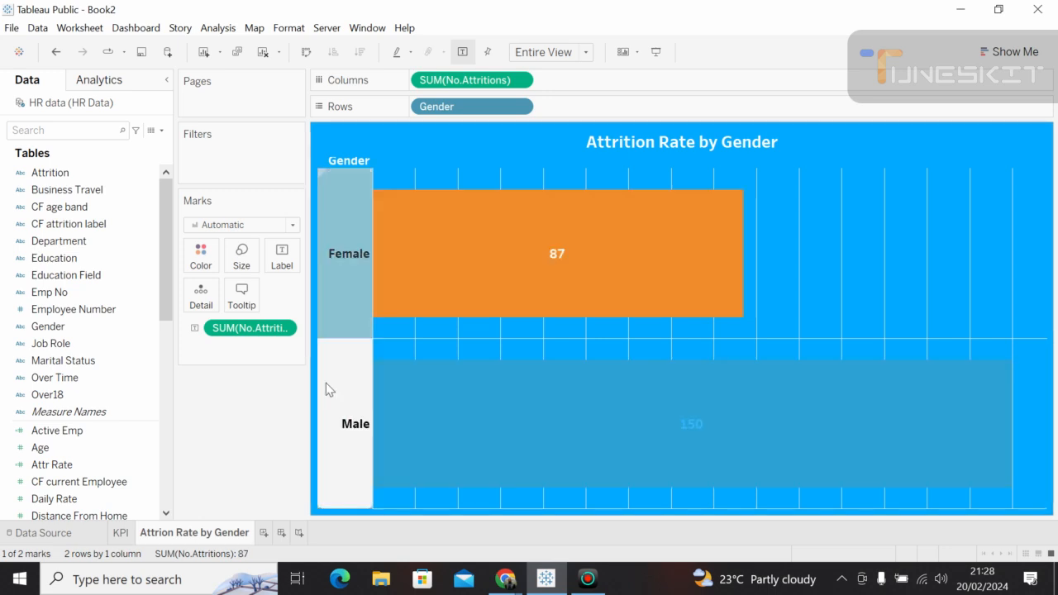
mouse_move(326, 382)
key("Escape")
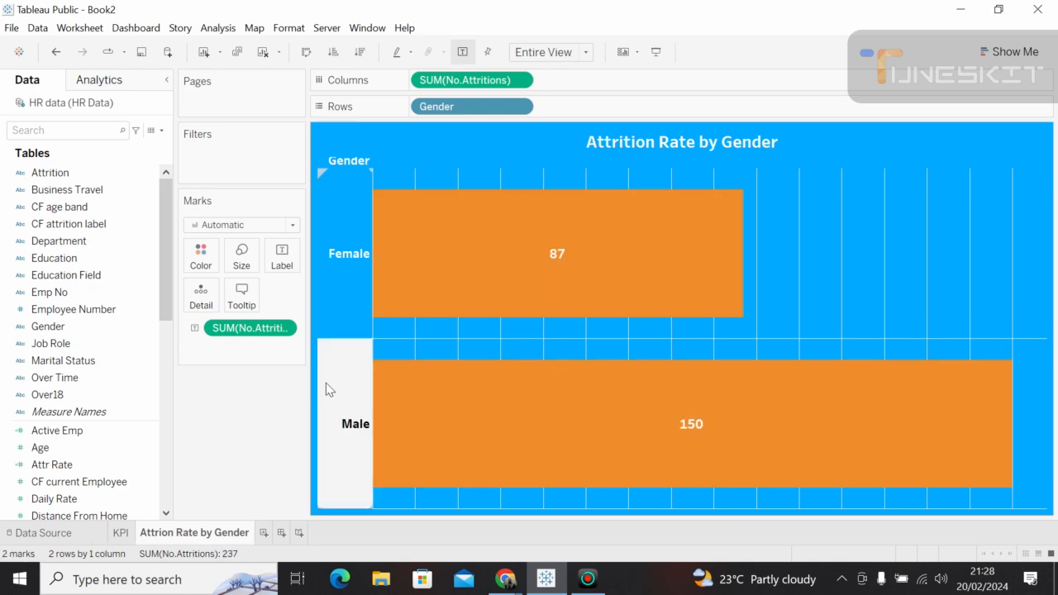
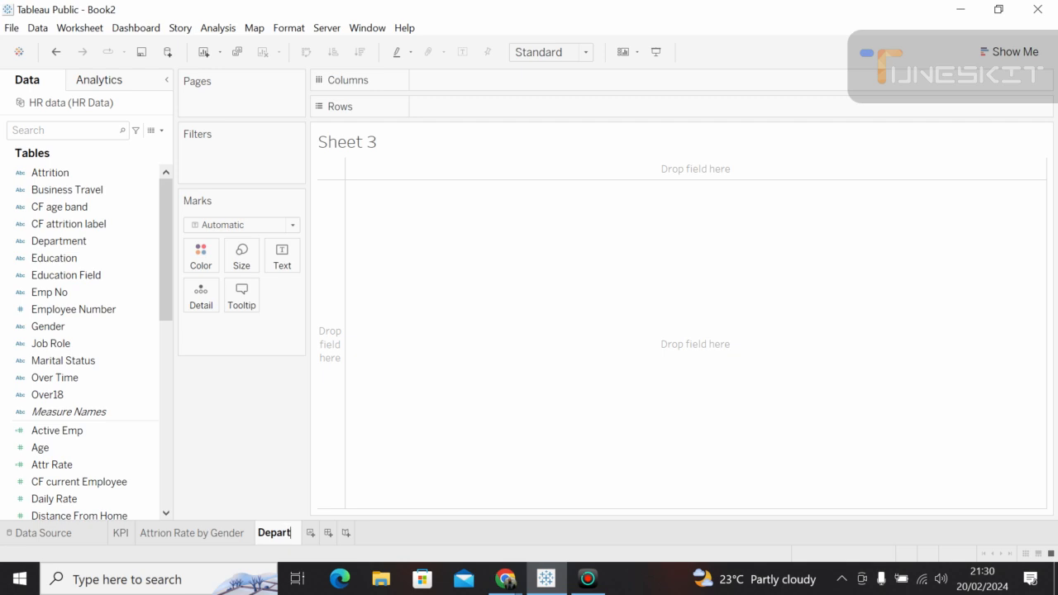
Finish naming the new worksheet "Departwise Attrition".
type("se")
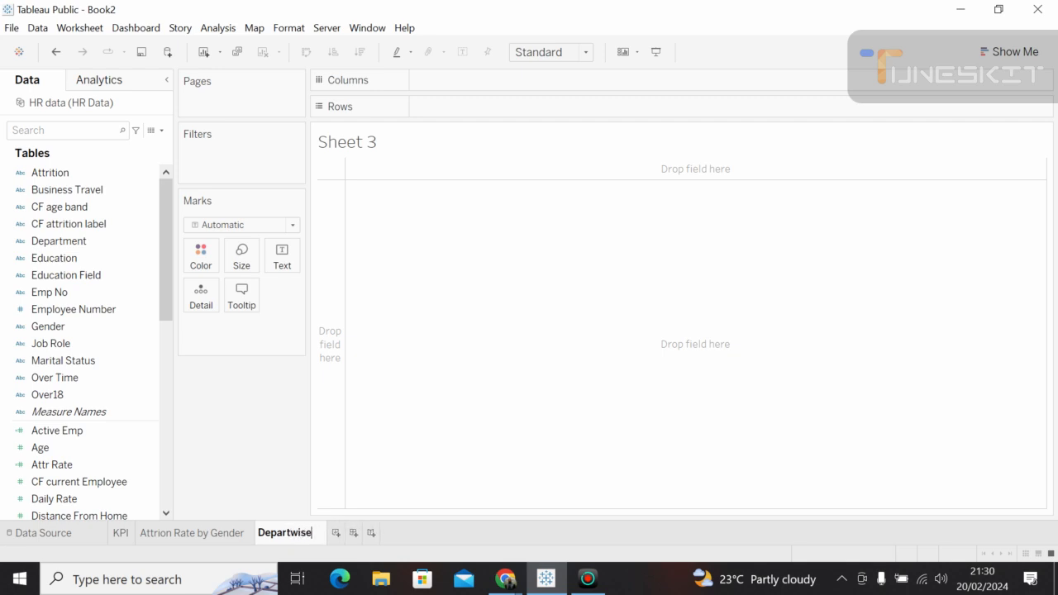
type(" Attrir")
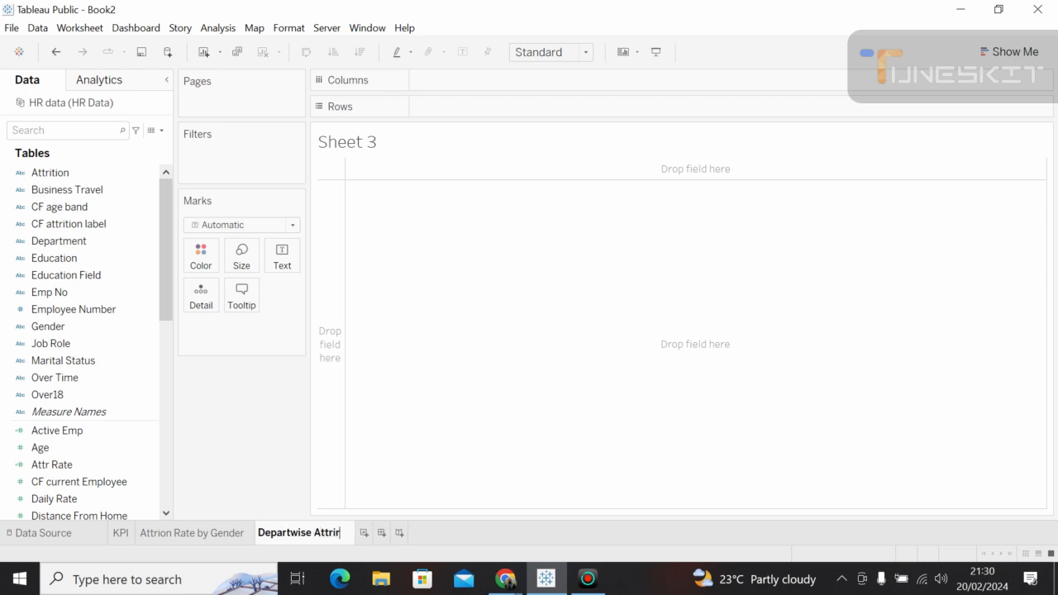
key("BackSpace")
type("tion")
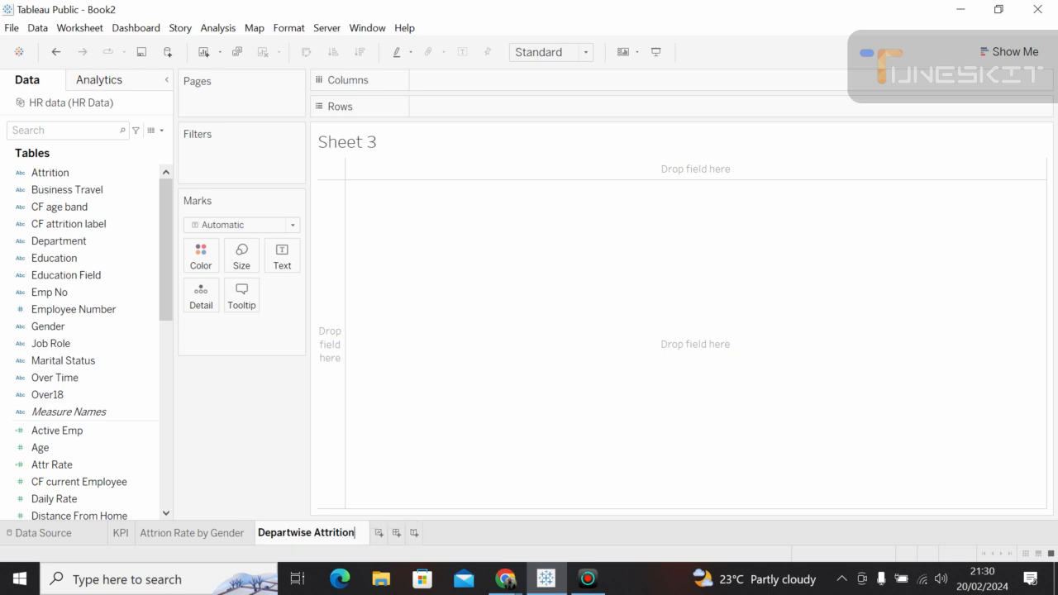
key("Return")
Place the Department field on the rows of the Departwise Attrition worksheet.
left_click(136, 208)
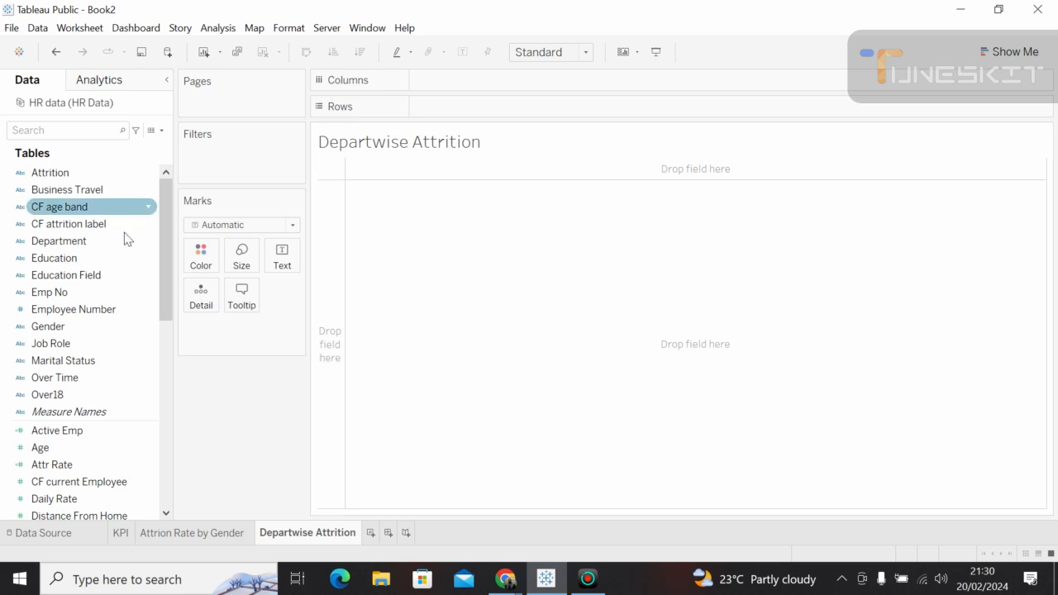
left_click(88, 275)
left_click(75, 243)
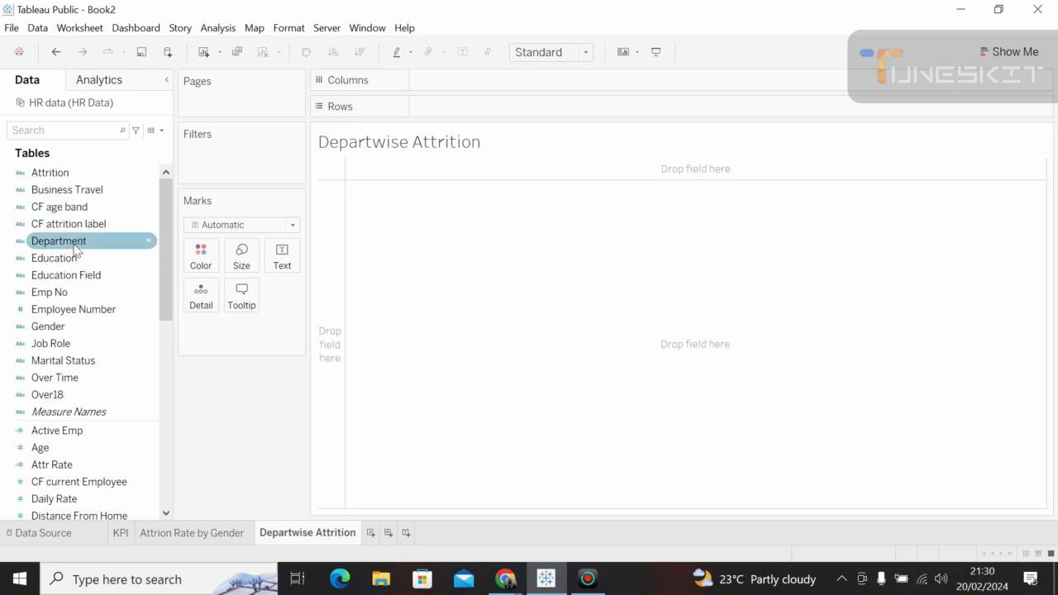
left_click_drag(74, 248, 468, 108)
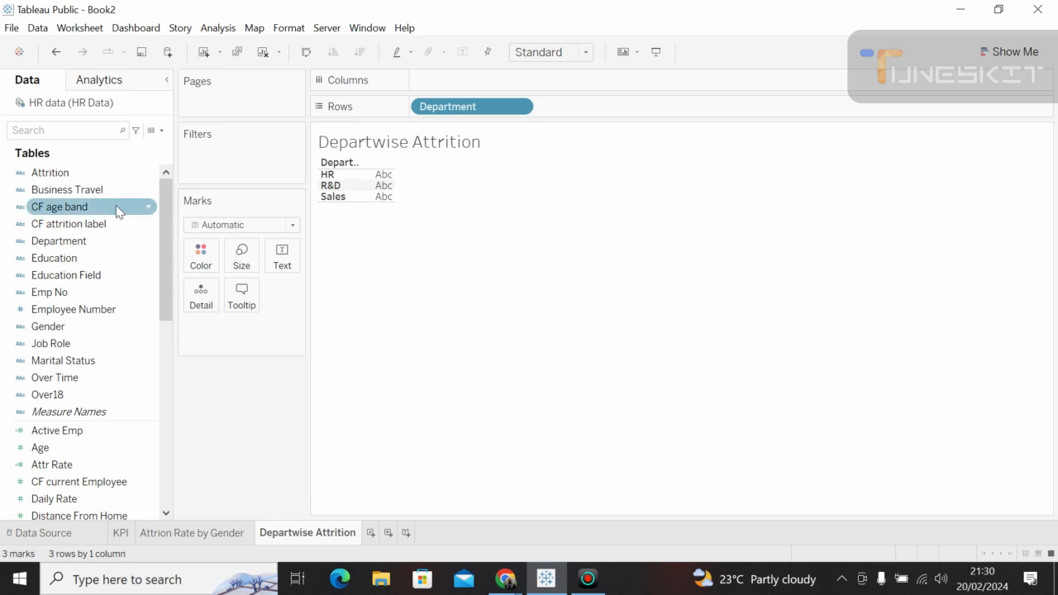
Search the data fields for "nO" and place No.Attritions on the columns.
left_click(99, 131)
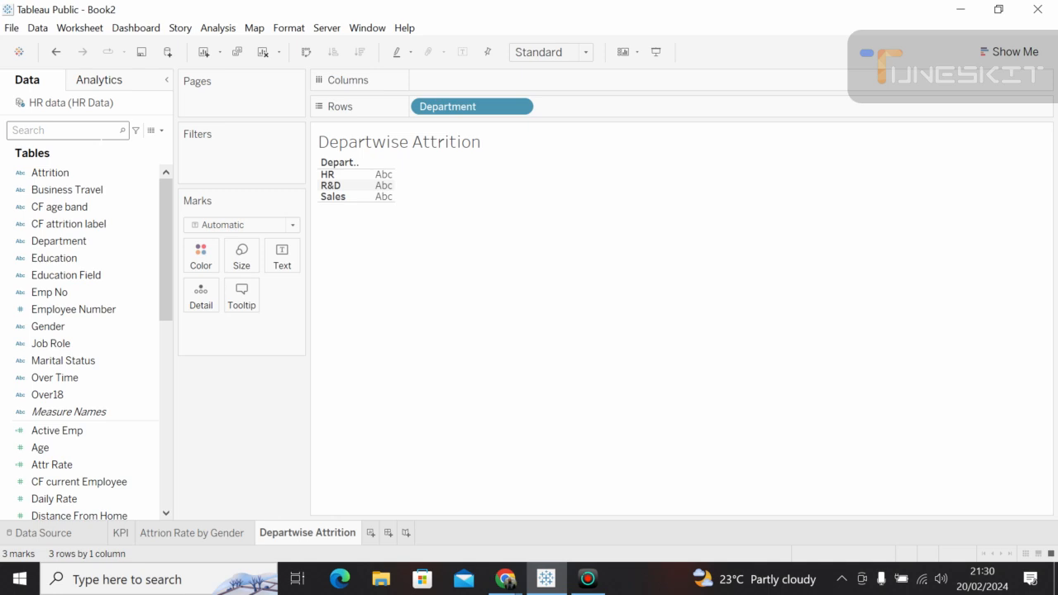
type("nO")
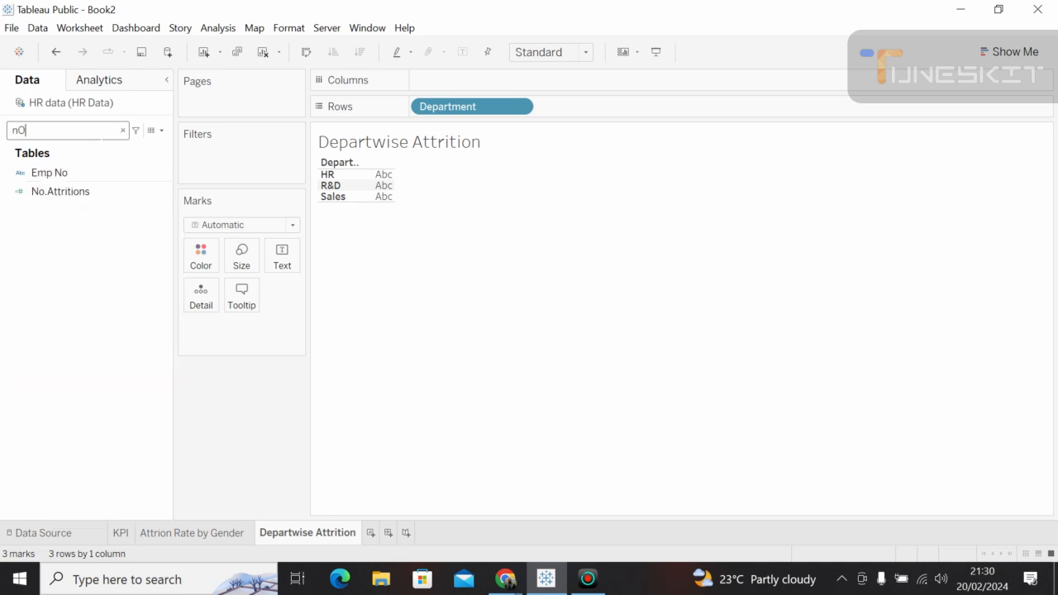
left_click_drag(61, 191, 455, 88)
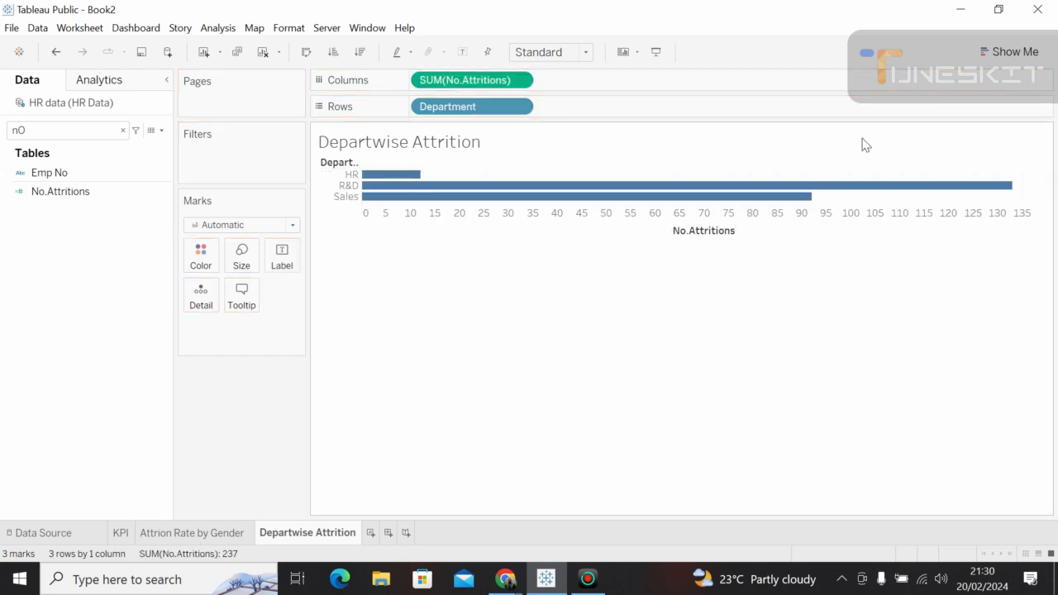
Convert the department bar chart to a pie chart and fit it to the Entire View.
left_click(1011, 62)
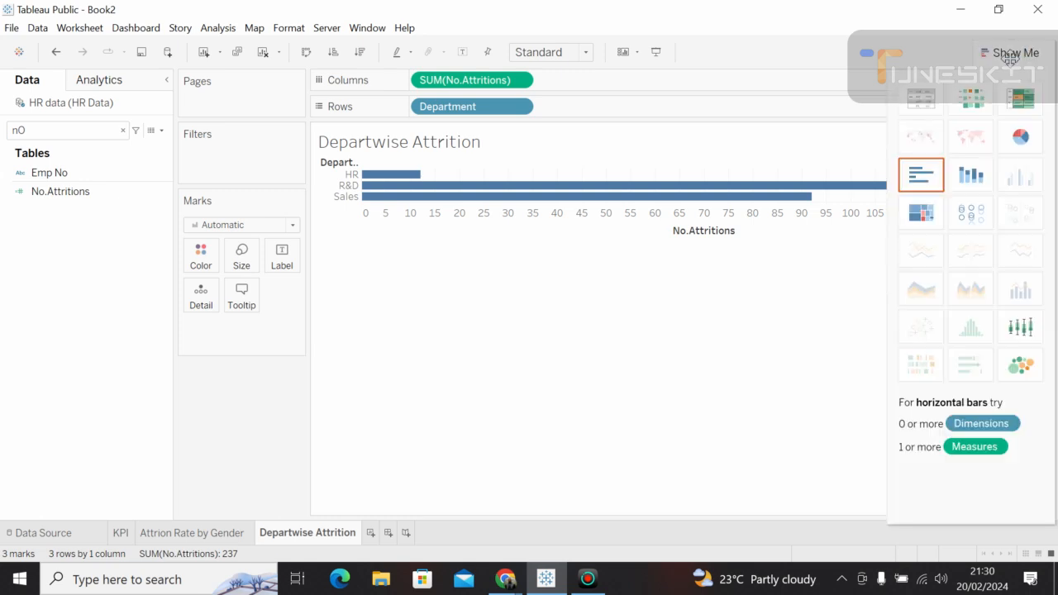
left_click(1020, 137)
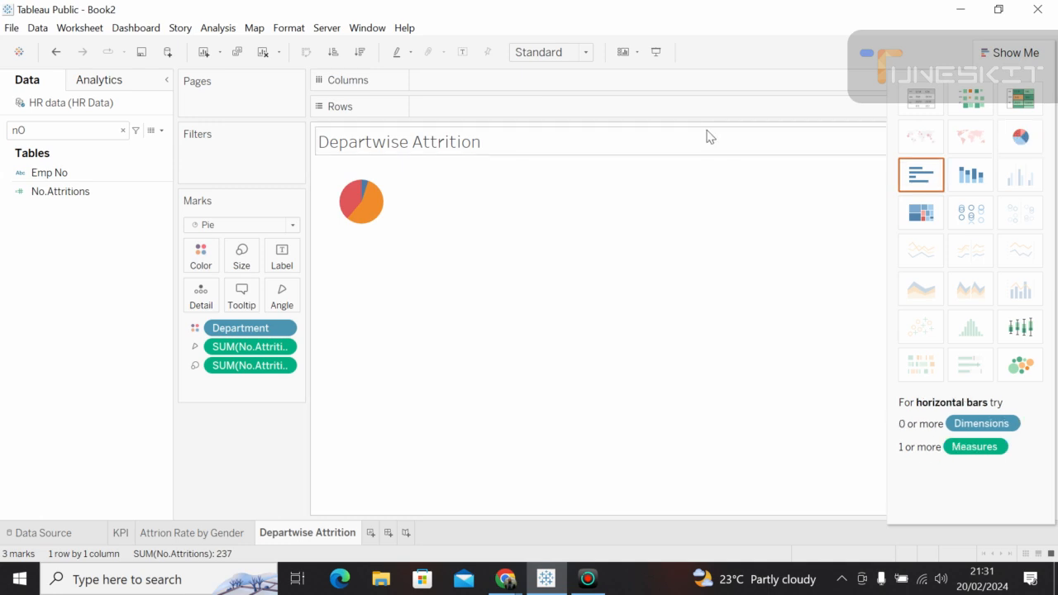
left_click(585, 53)
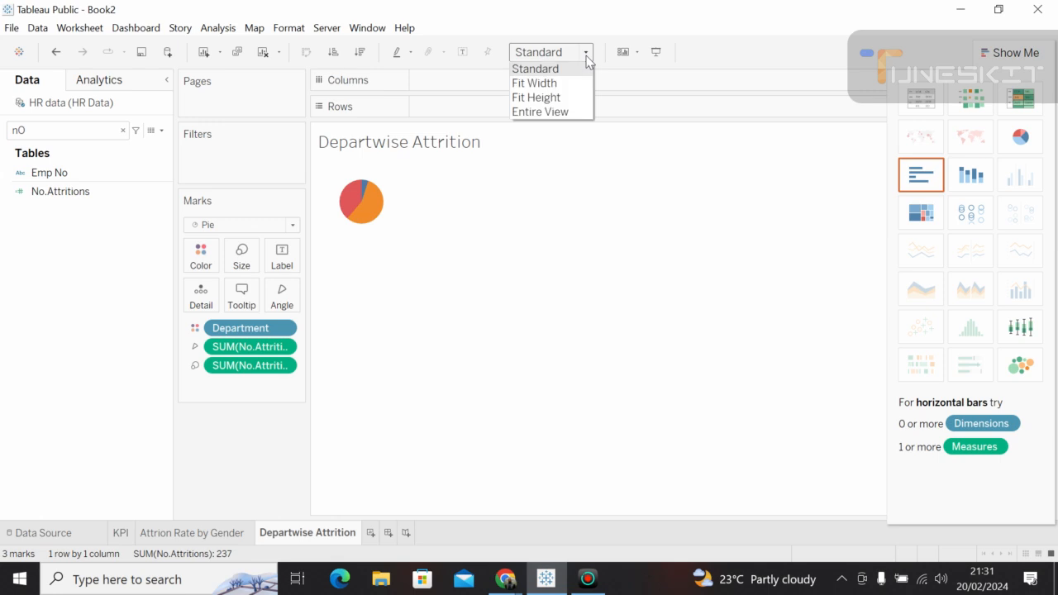
left_click(550, 111)
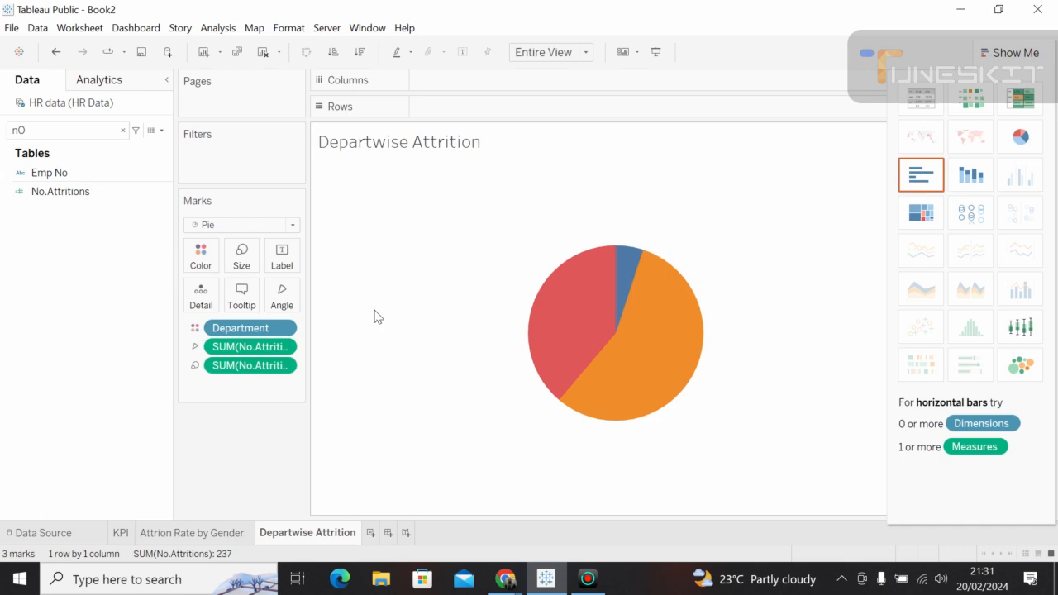
Add No.Attritions as the label of the pie slices.
left_click_drag(93, 189, 306, 255)
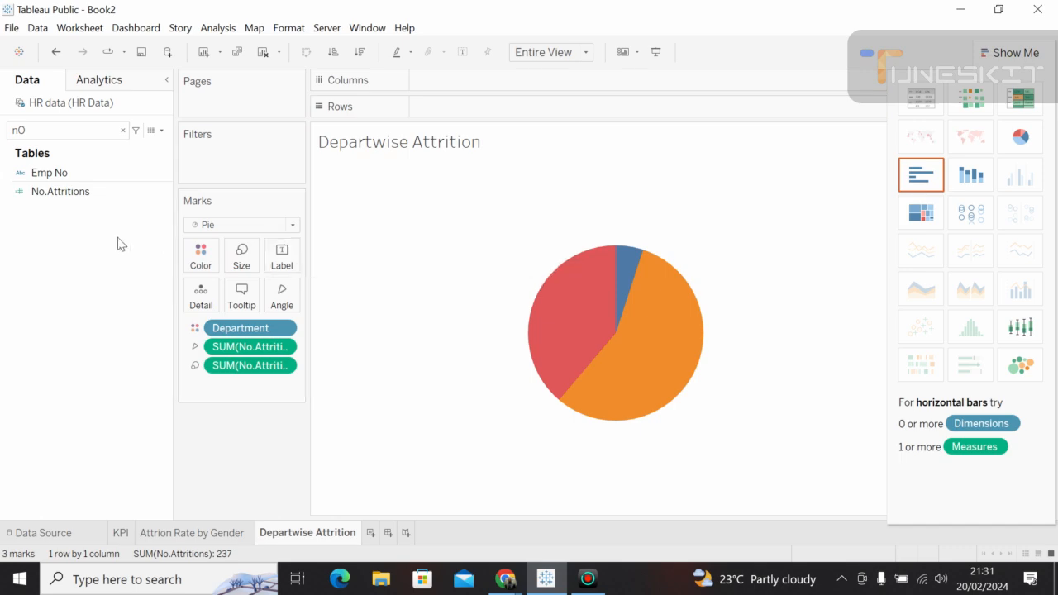
left_click(53, 196)
left_click_drag(53, 198, 281, 267)
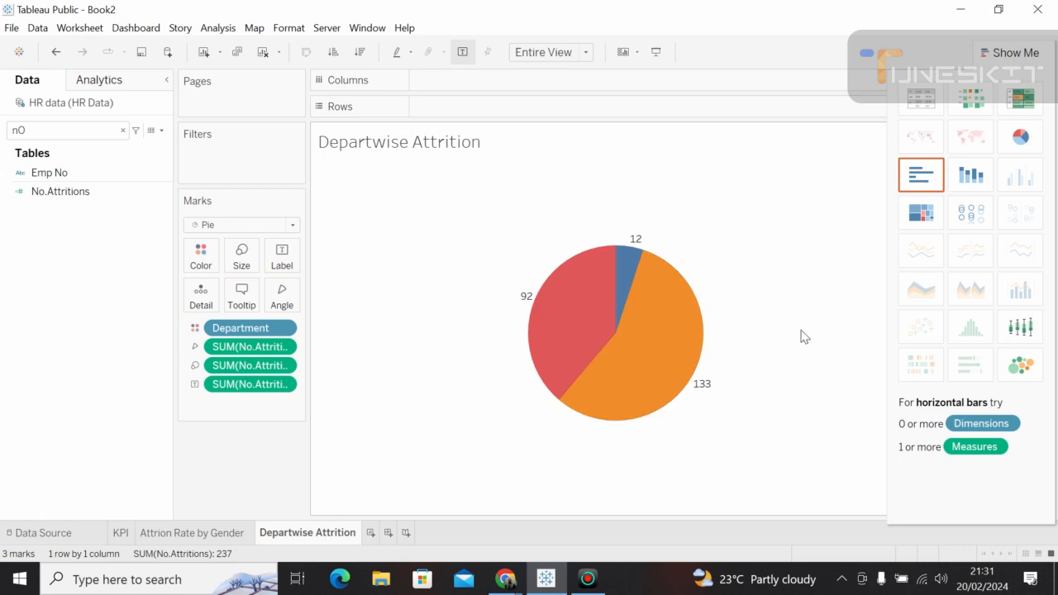
Shade the Departwise Attrition worksheet background bright blue.
left_click(283, 33)
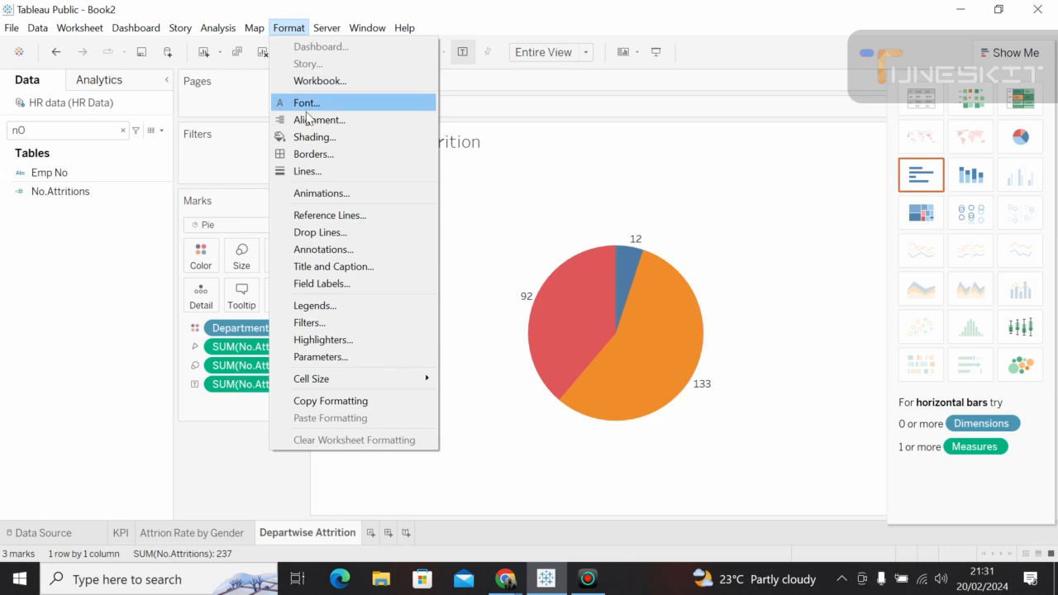
left_click(311, 138)
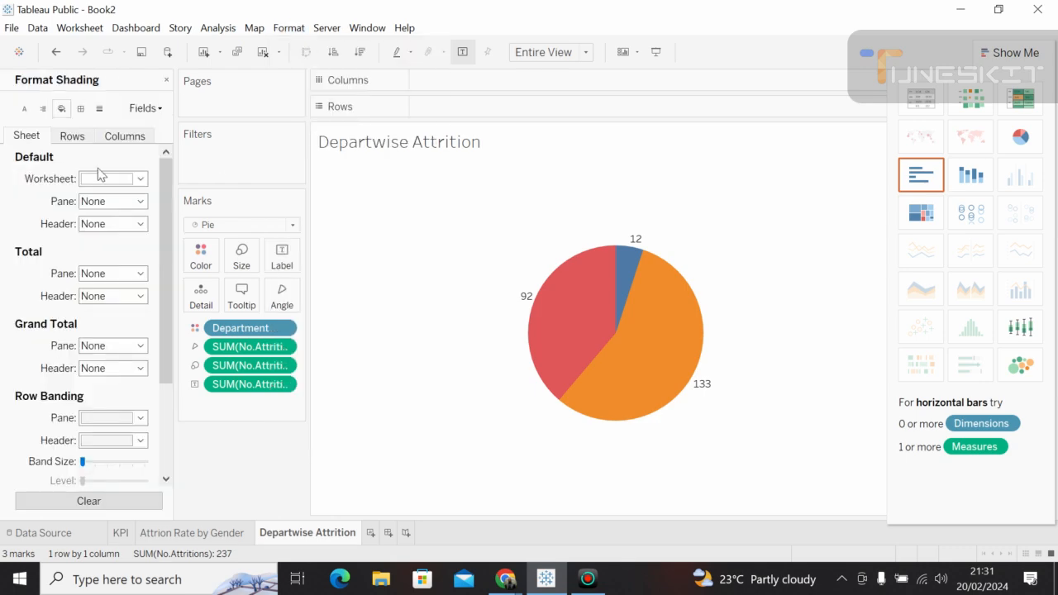
left_click(140, 178)
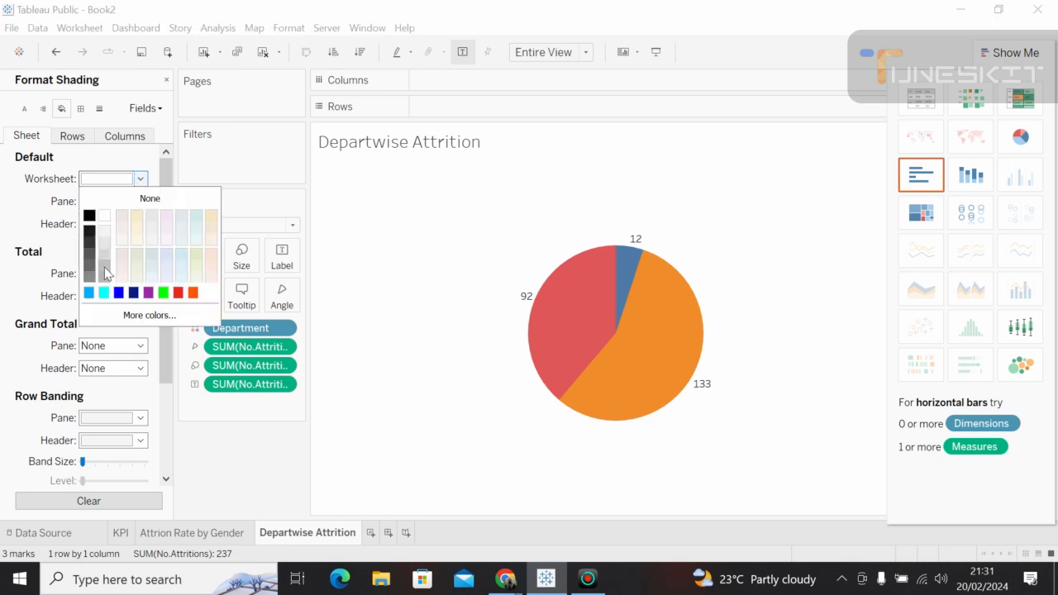
left_click(89, 292)
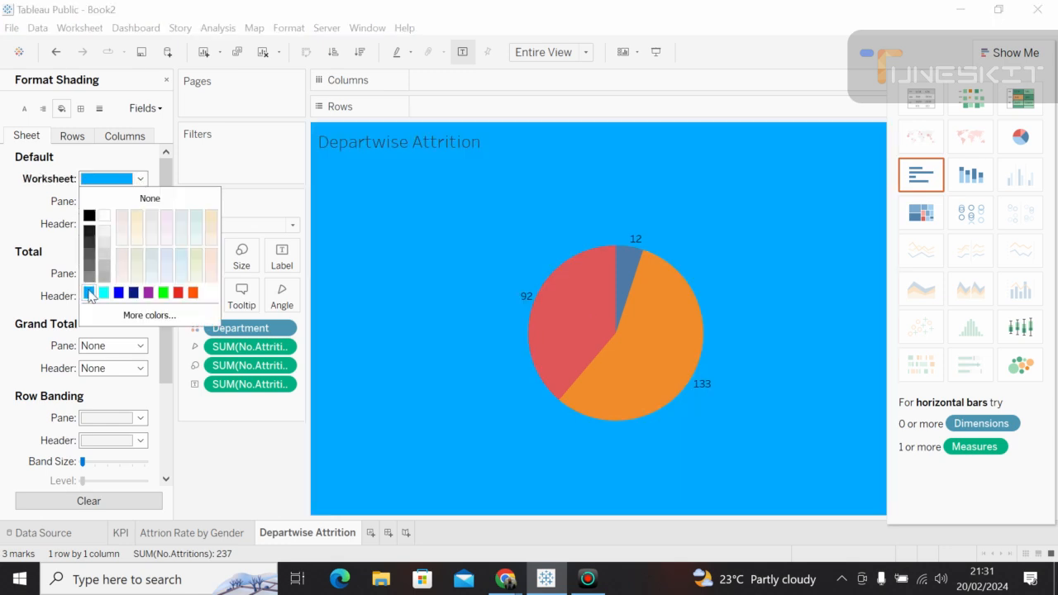
left_click(500, 281)
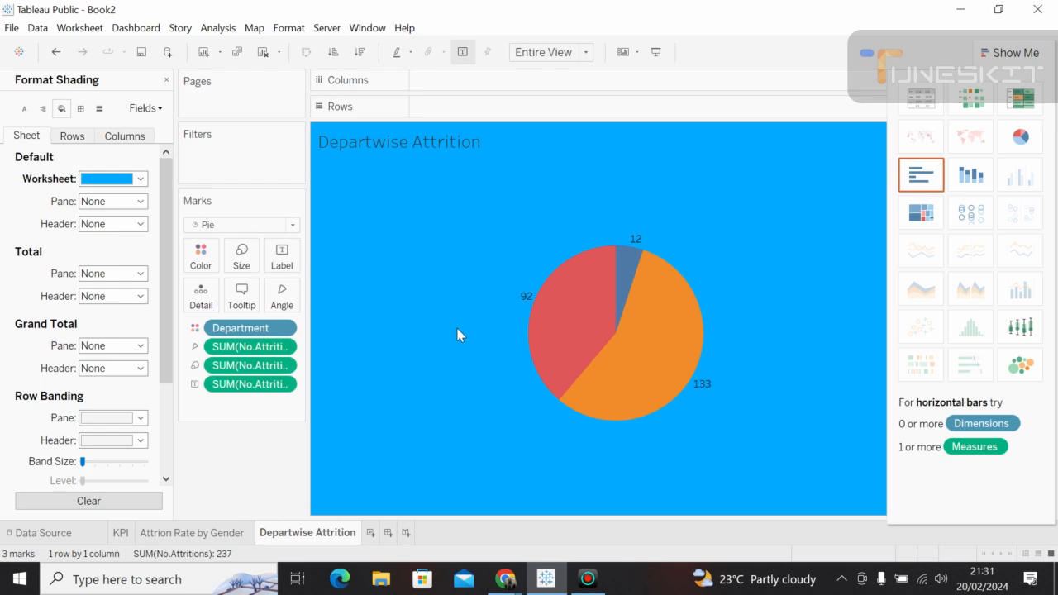
Set the font of the pie chart's mark labels to Tableau Semibold.
left_click(280, 255)
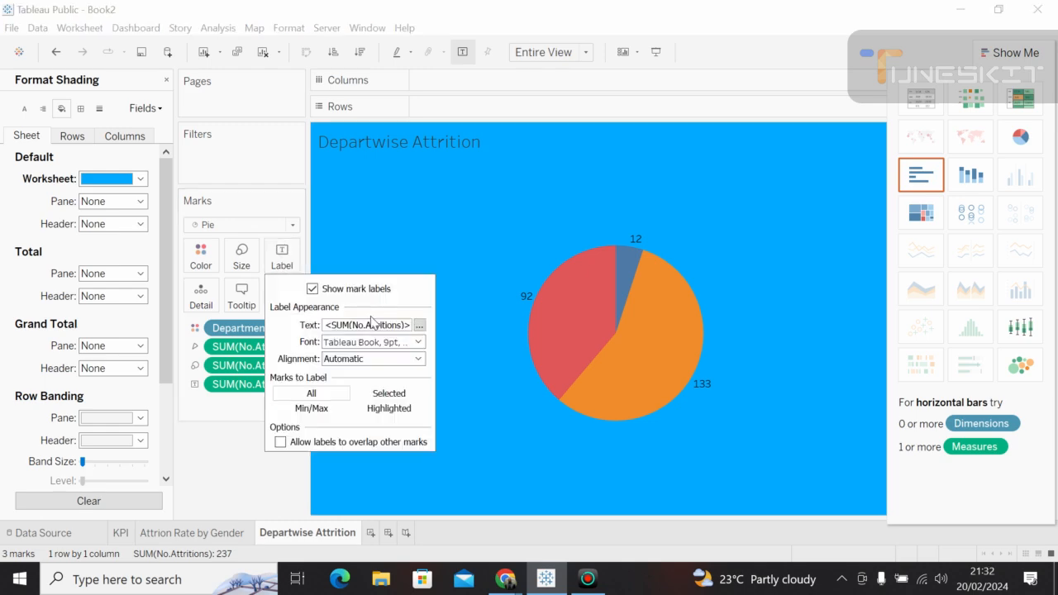
left_click(419, 342)
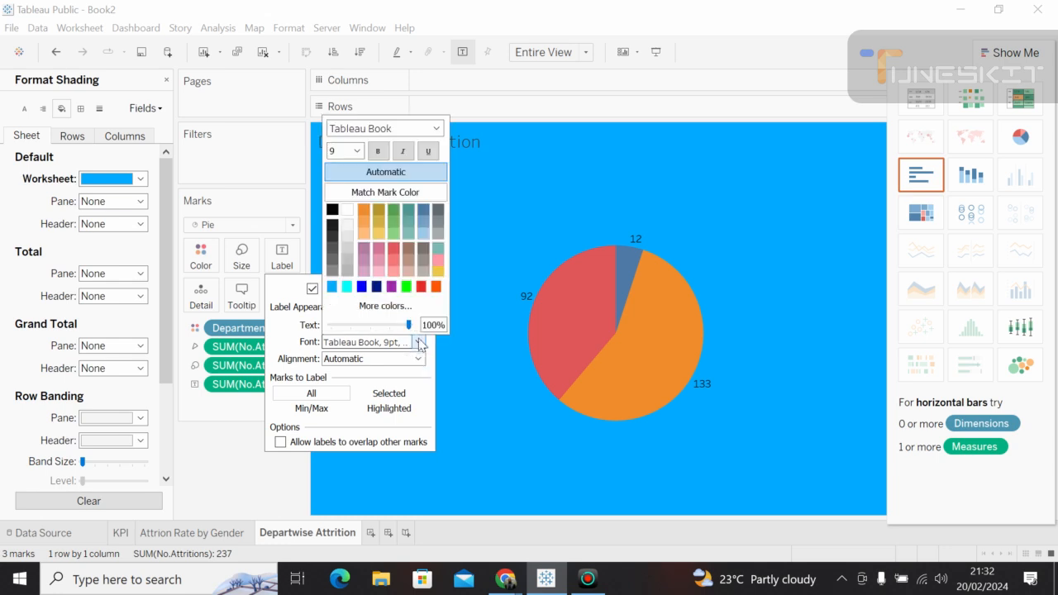
left_click(435, 130)
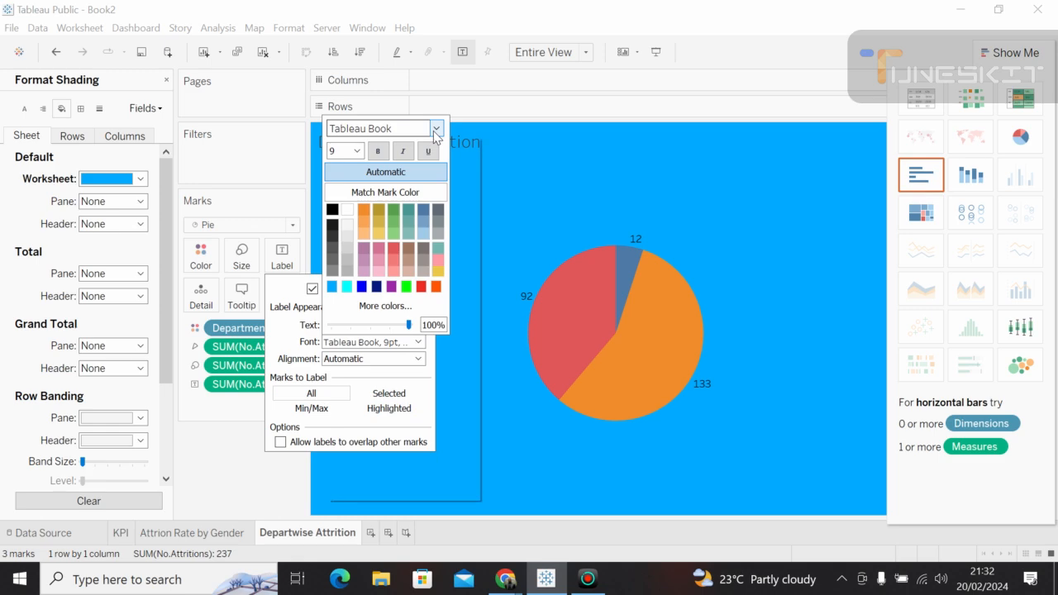
left_click(434, 130)
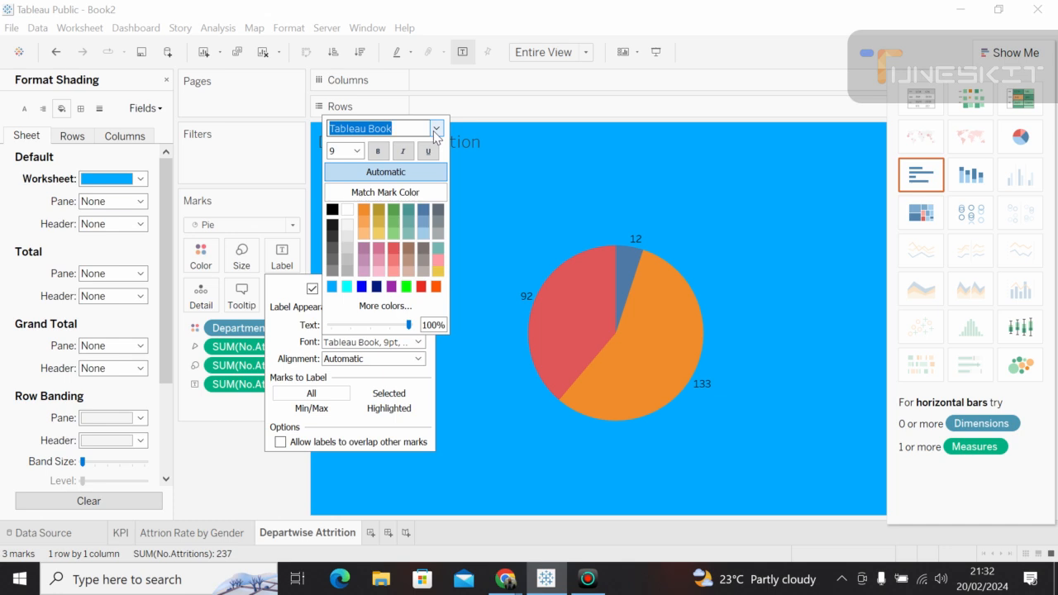
left_click(436, 134)
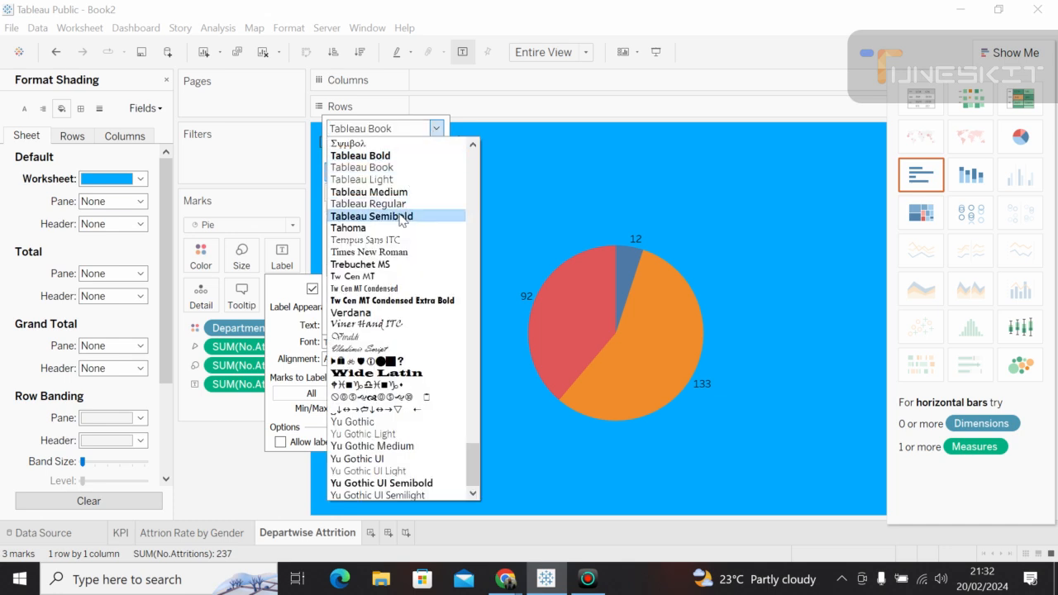
left_click(402, 218)
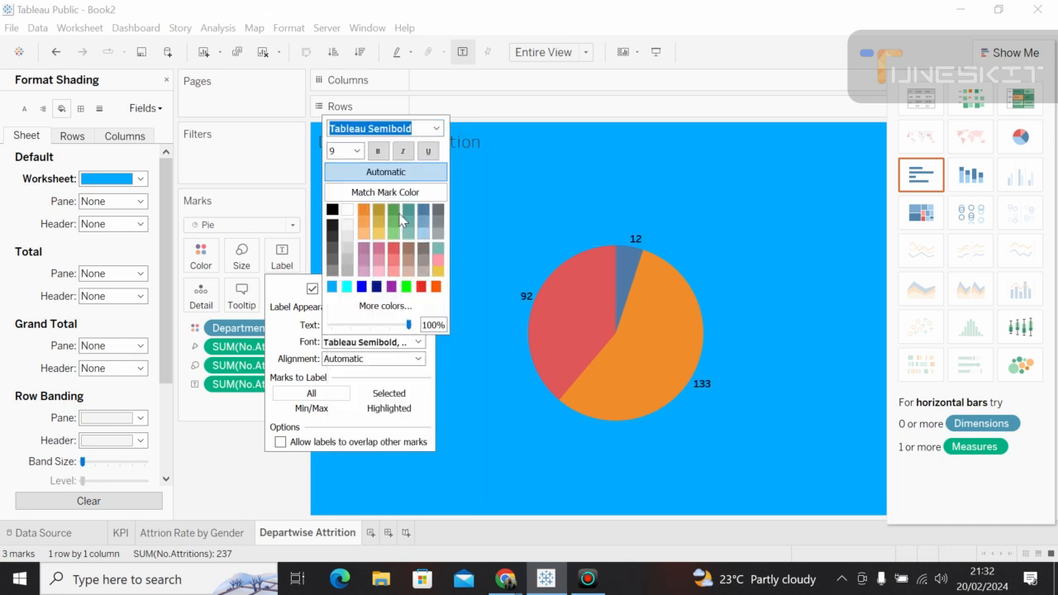
Colour the pie chart's mark labels white and set their font size to 10.
left_click(349, 208)
left_click(357, 151)
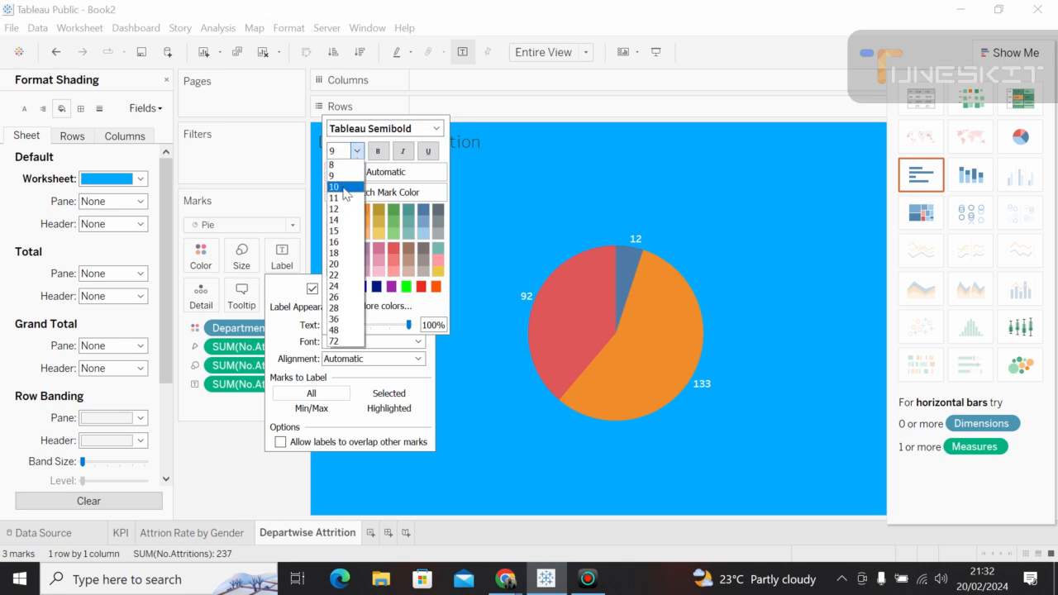
left_click(344, 188)
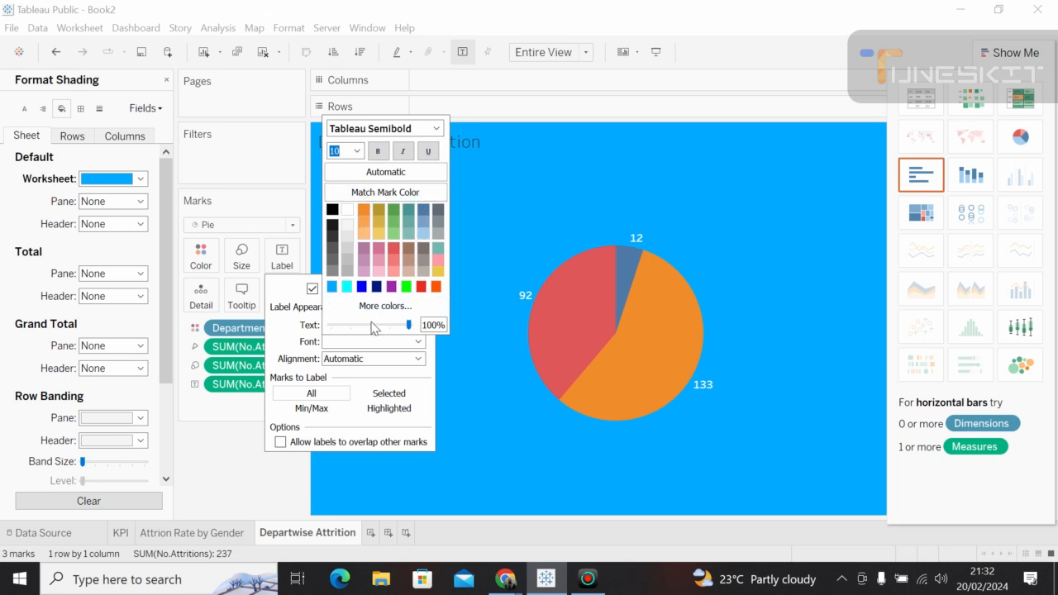
left_click(346, 311)
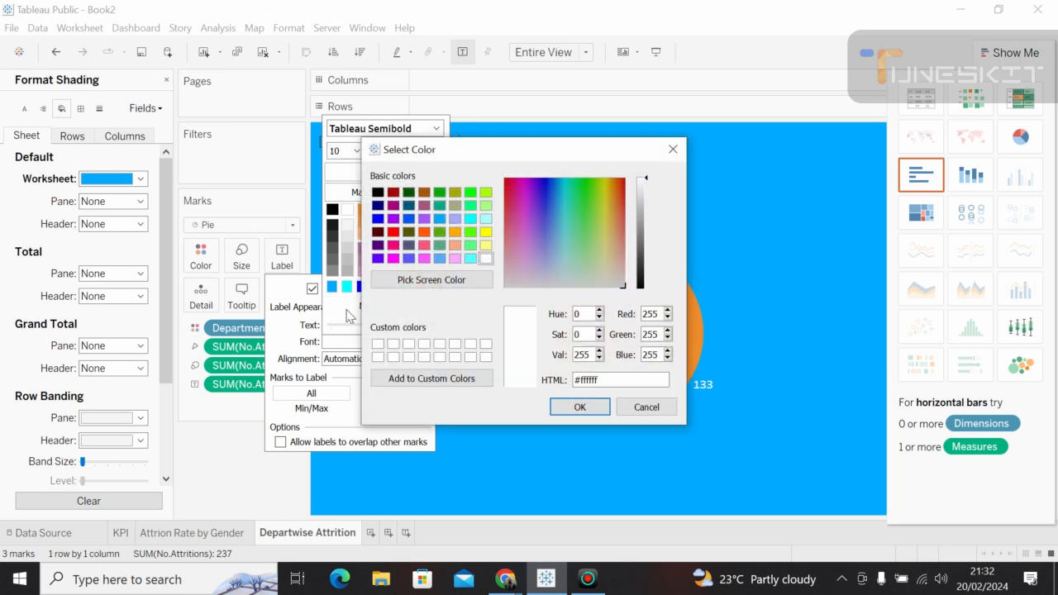
left_click(674, 151)
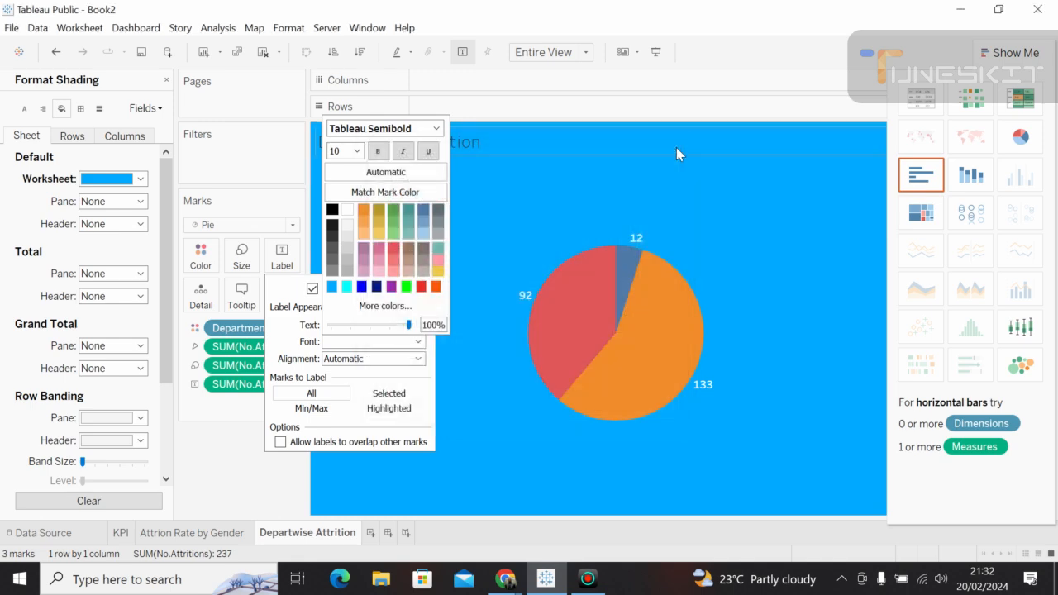
left_click(272, 187)
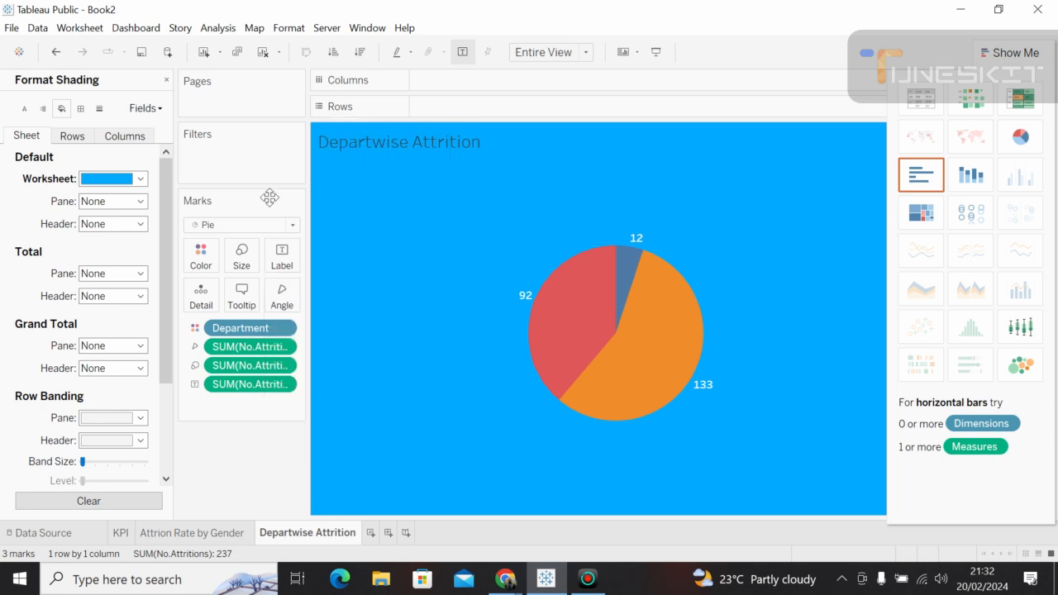
Enlarge the department pie chart slightly by increasing its mark size.
left_click(253, 262)
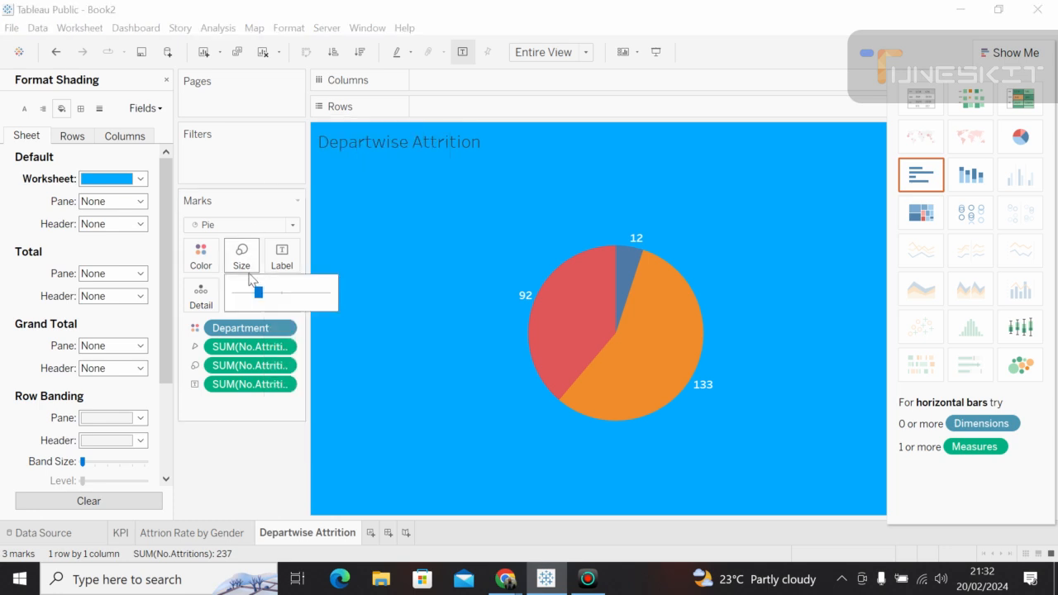
left_click_drag(256, 295, 268, 293)
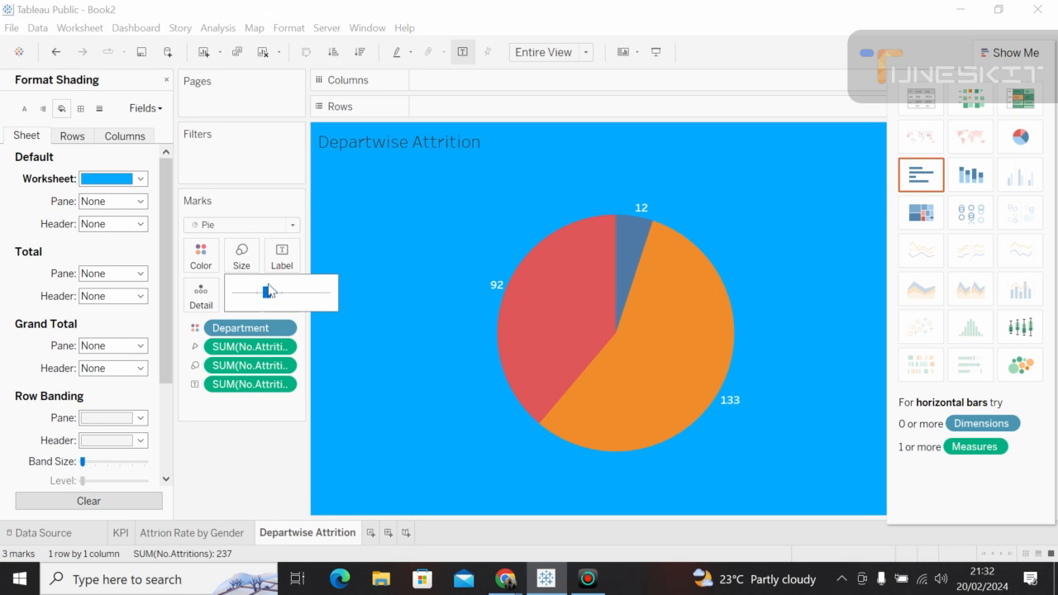
mouse_move(651, 353)
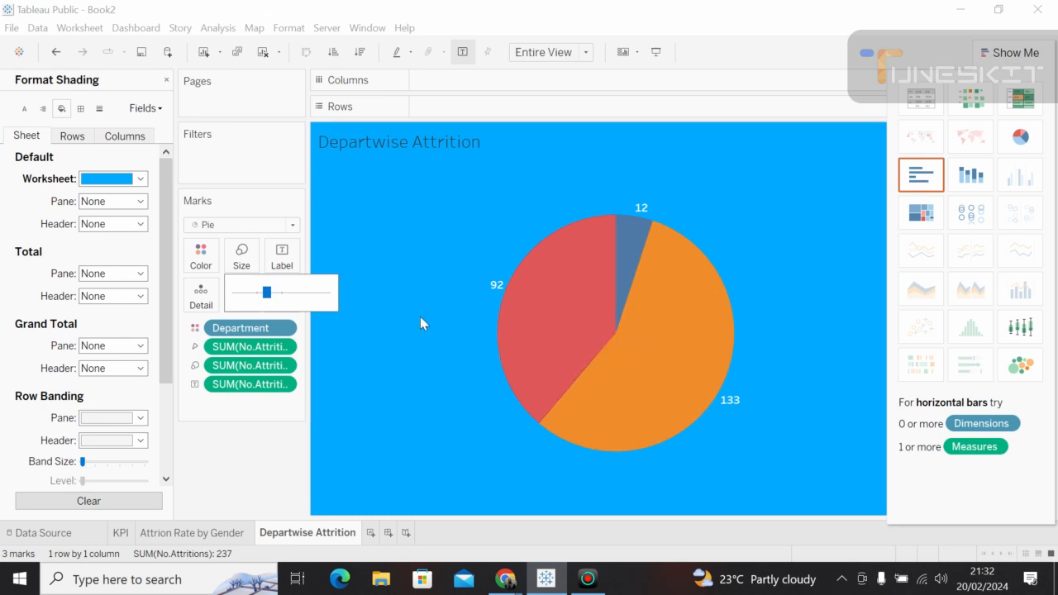
left_click(264, 437)
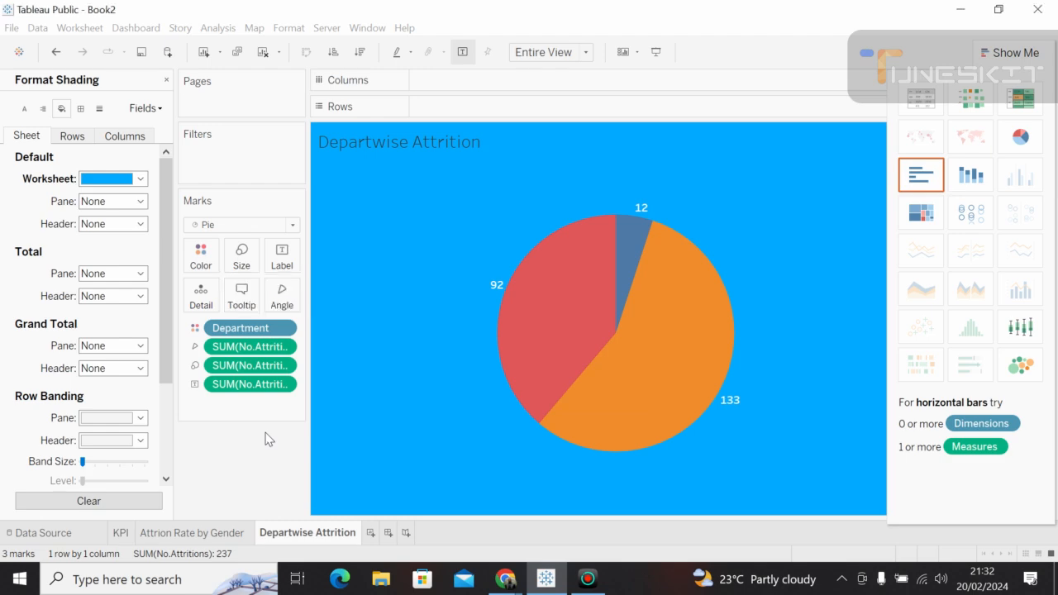
mouse_move(707, 264)
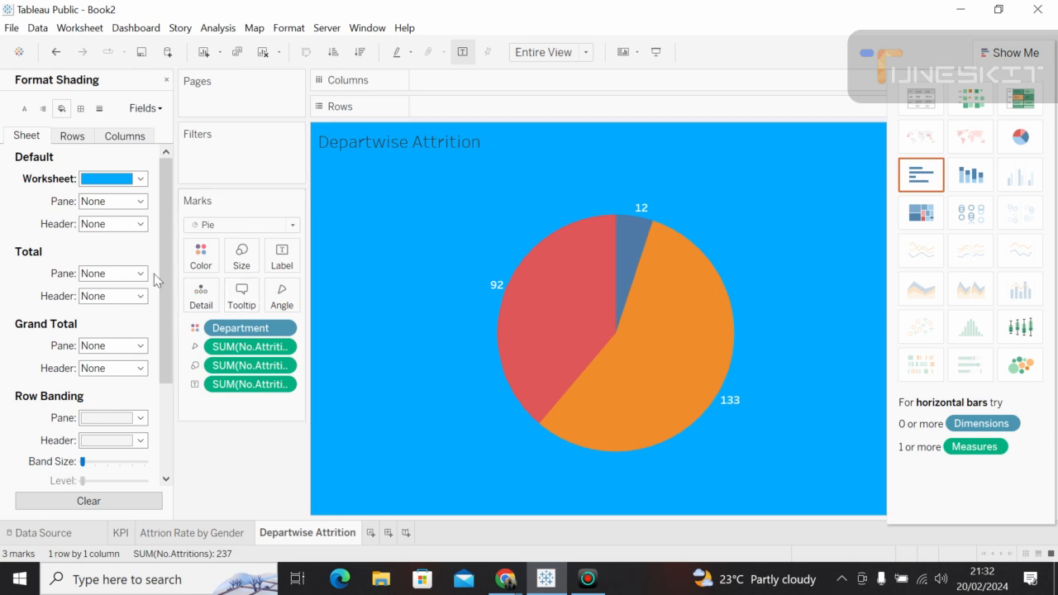
Leave the shading settings, search the data fields for "DE" and add Department to the pie slice labels.
left_click(166, 80)
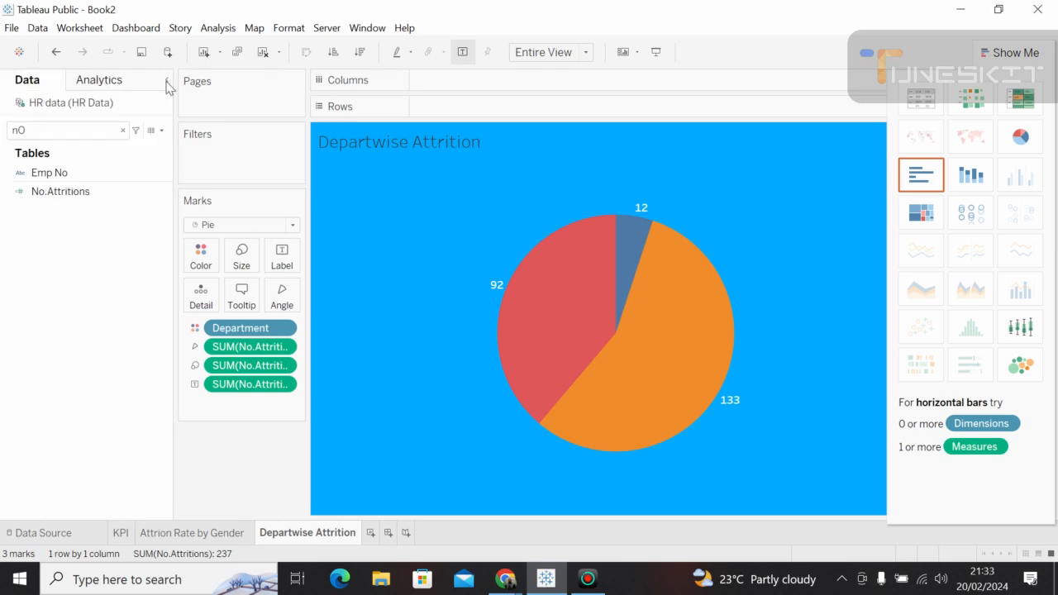
left_click(89, 176)
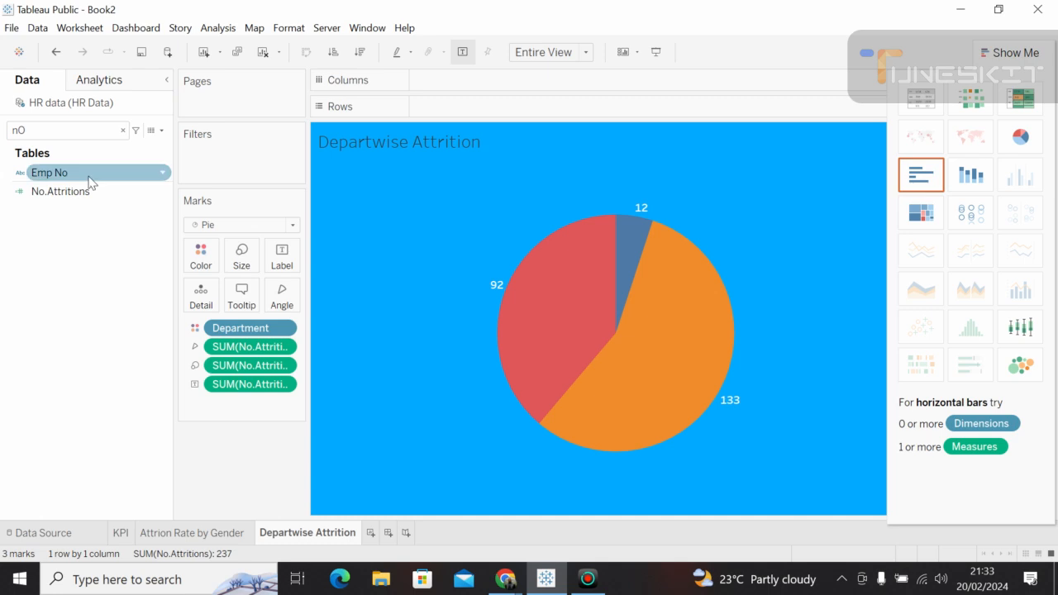
left_click(65, 130)
key("ctrl+a")
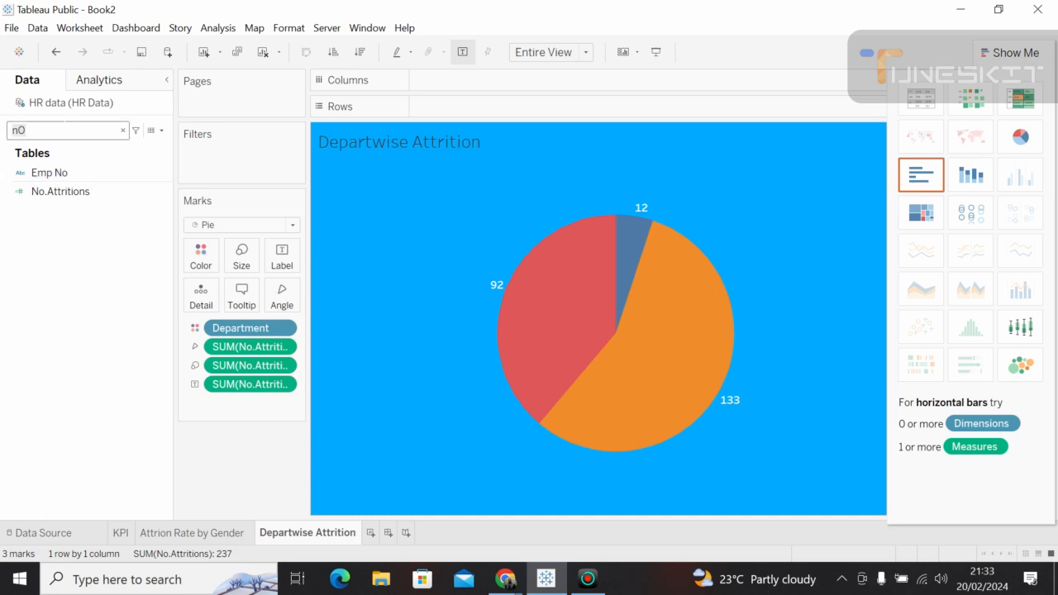
key("BackSpace")
type("DE")
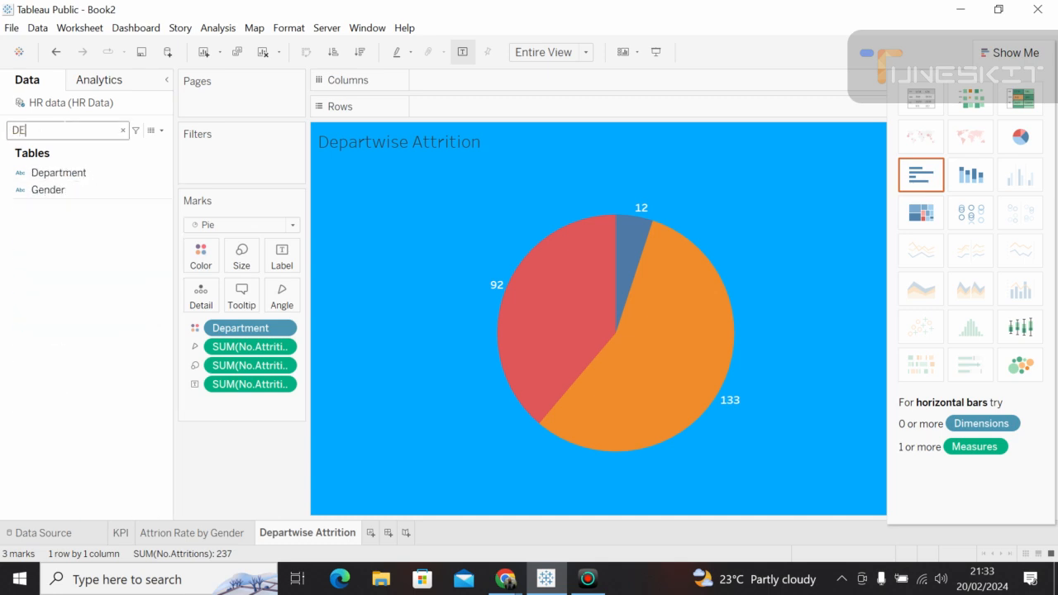
left_click_drag(78, 173, 291, 258)
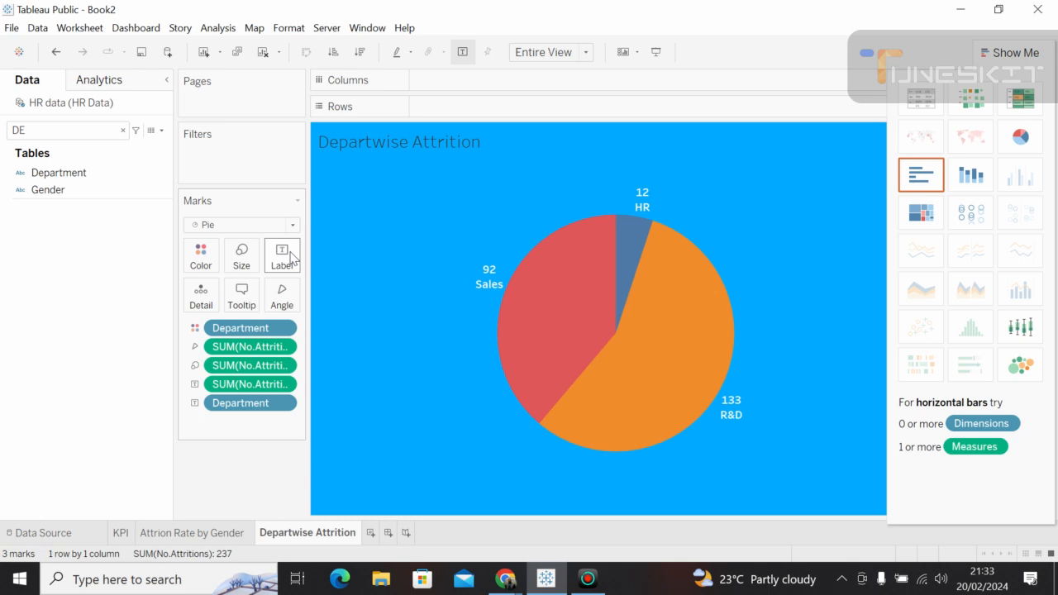
Search the data fields for "AT" and add Attr Rate to the pie slice labels.
left_click(23, 129)
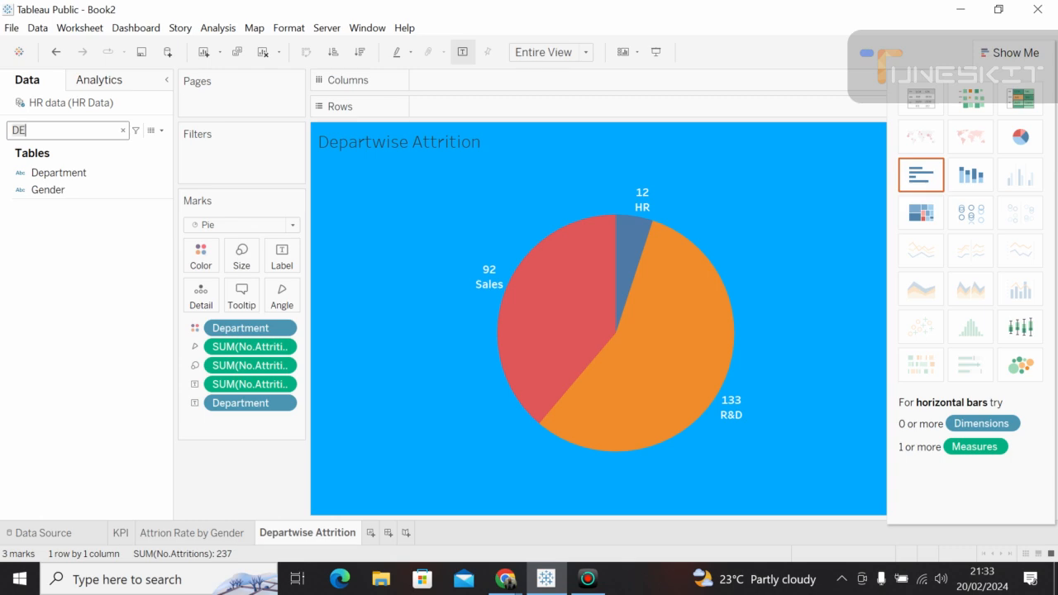
key("BackSpace")
key("BackSpace")
type("AT")
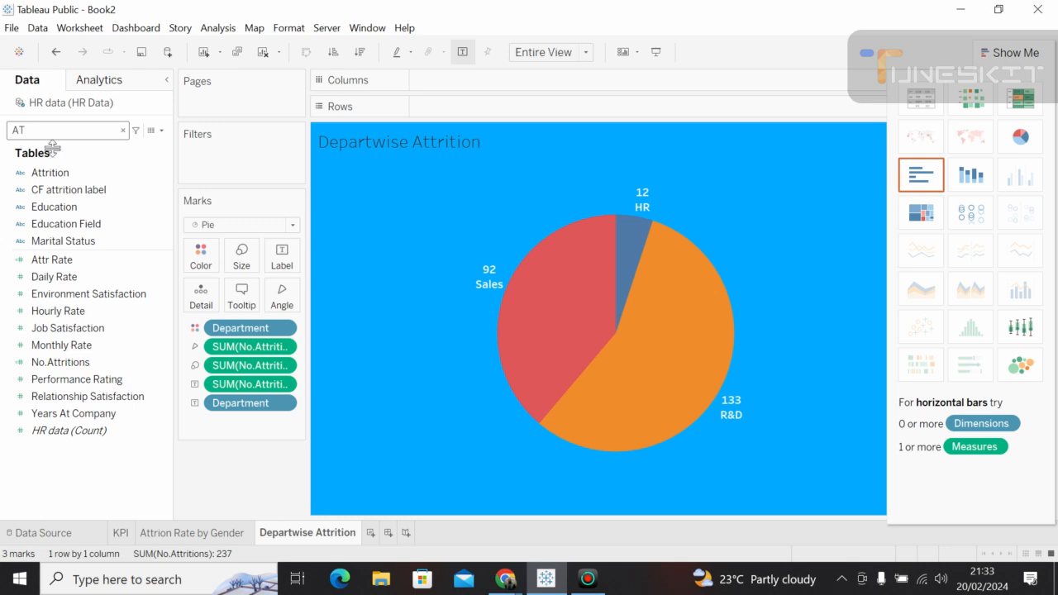
left_click(59, 260)
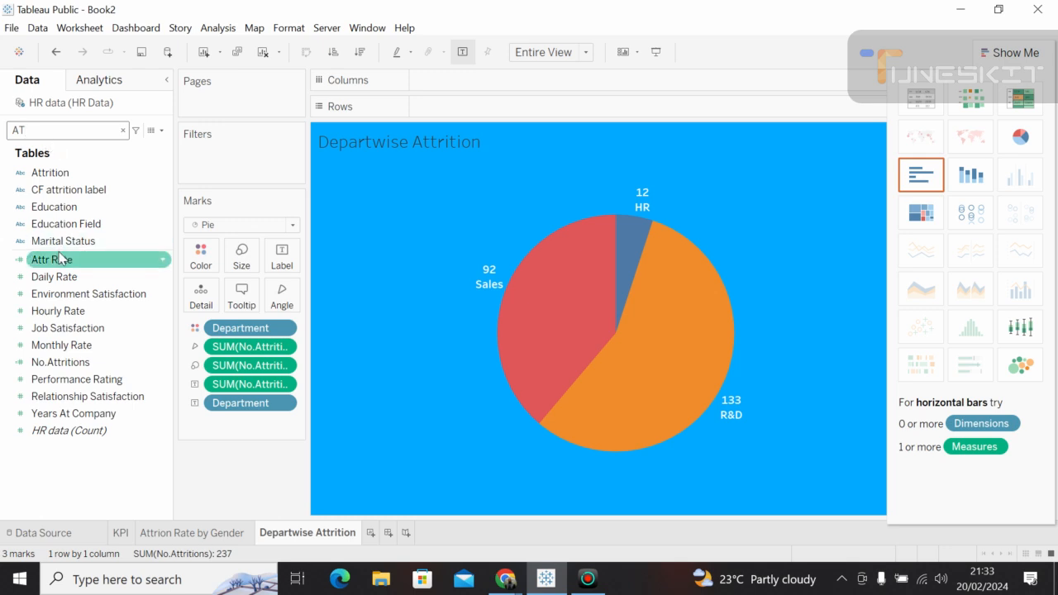
left_click_drag(60, 258, 296, 259)
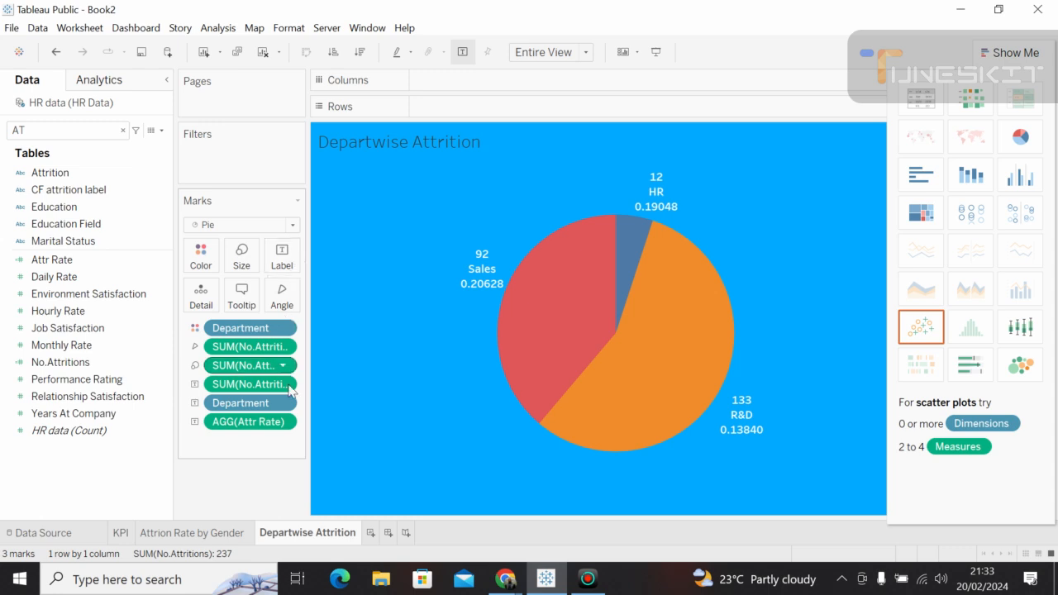
Format the Attr Rate values in the pie labels as percentages without decimals and dismiss the sheet title editor.
left_click(285, 423)
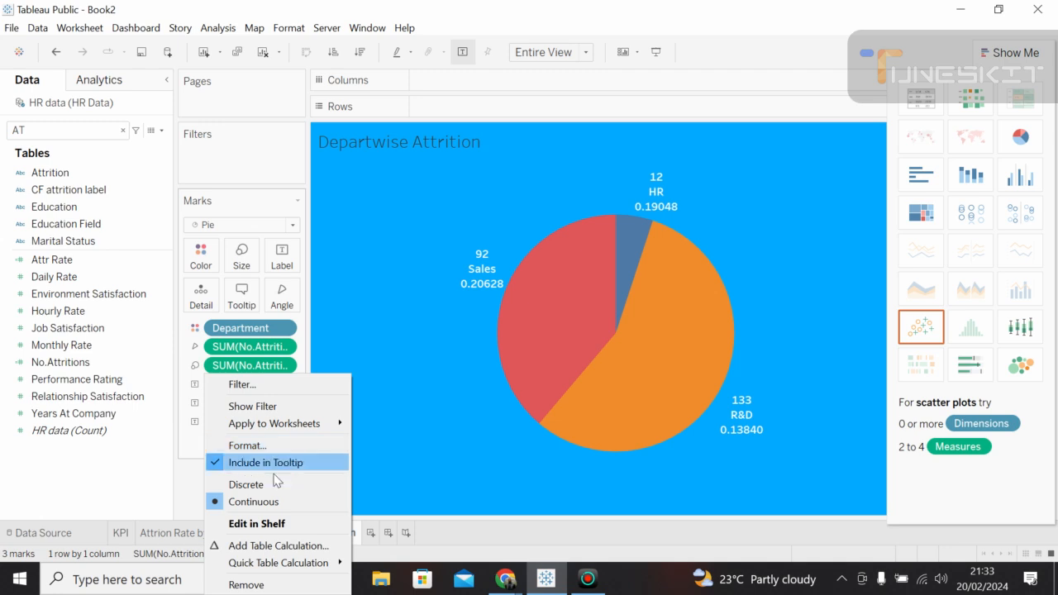
left_click(289, 366)
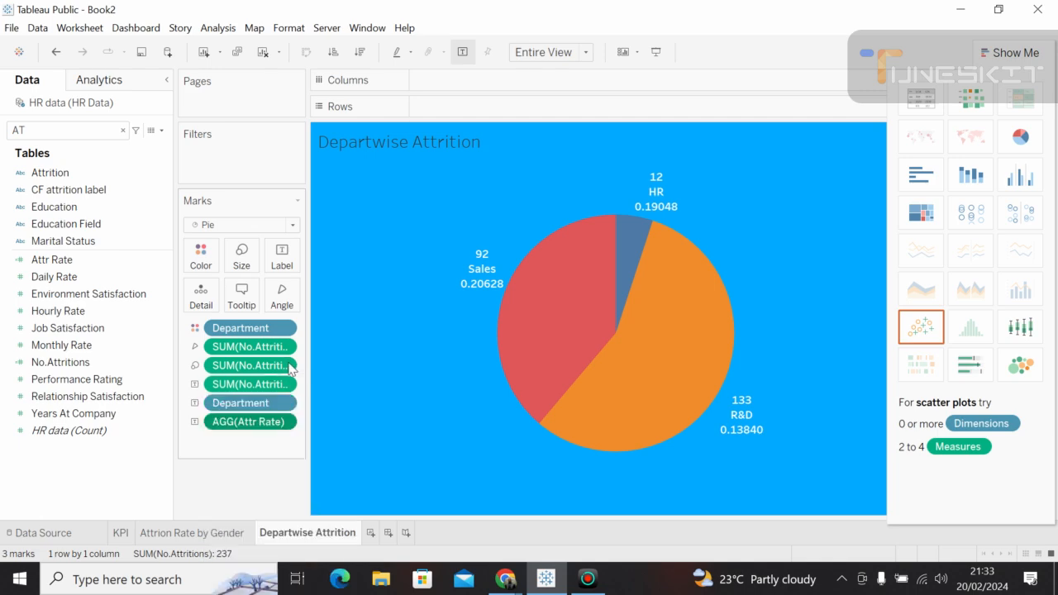
left_click(282, 423)
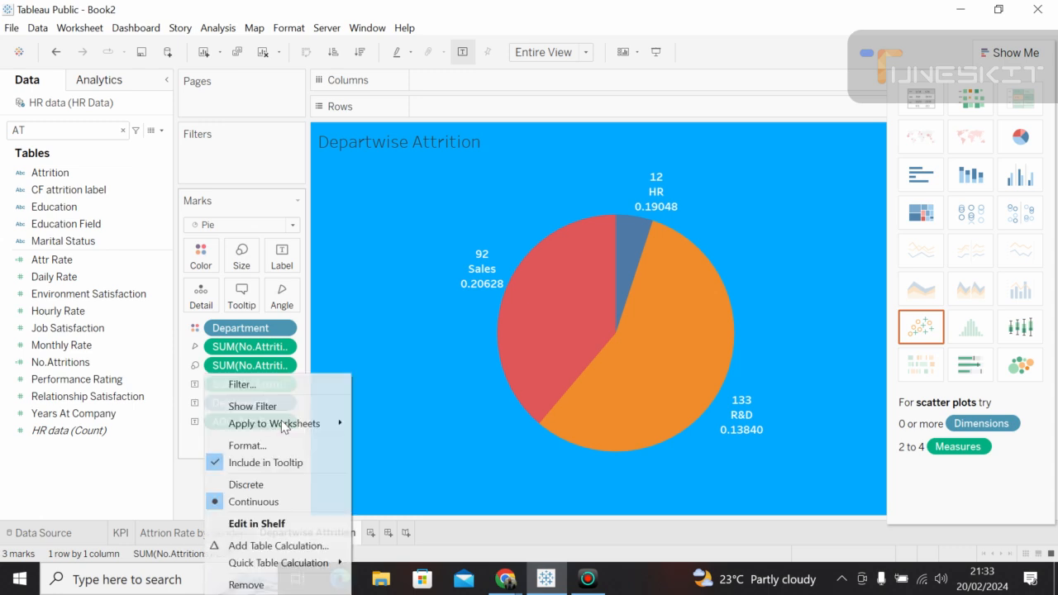
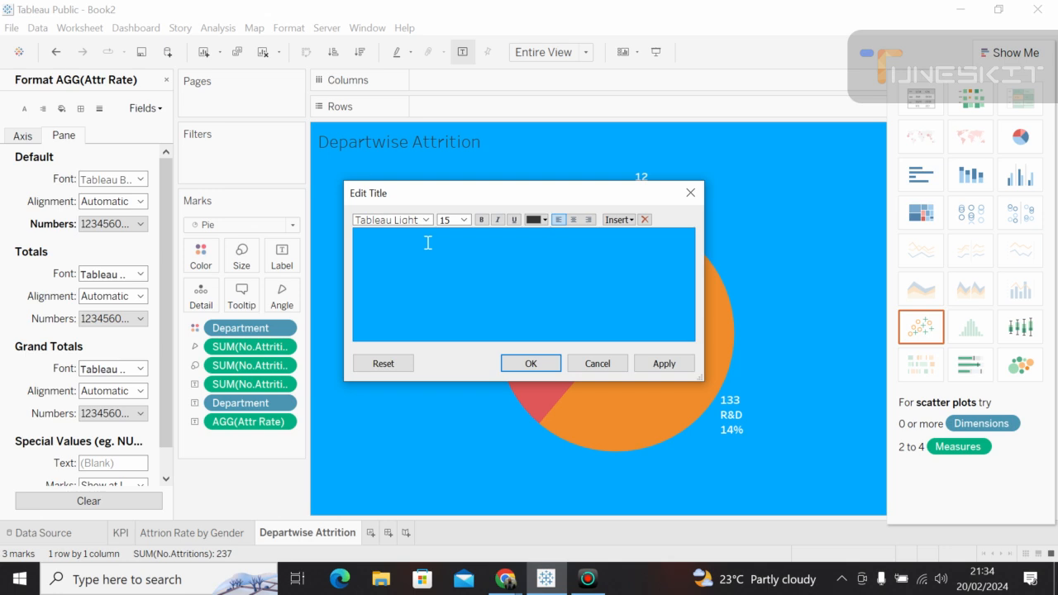
left_click(691, 193)
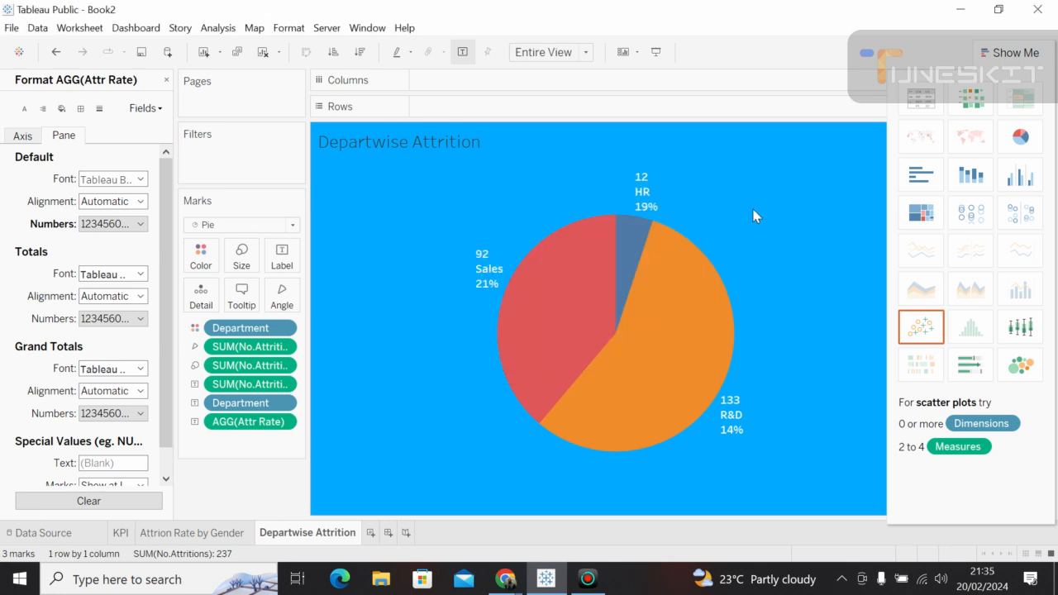
Remove all fields from the department pie chart's marks and close the Attr Rate formatting settings.
mouse_move(473, 342)
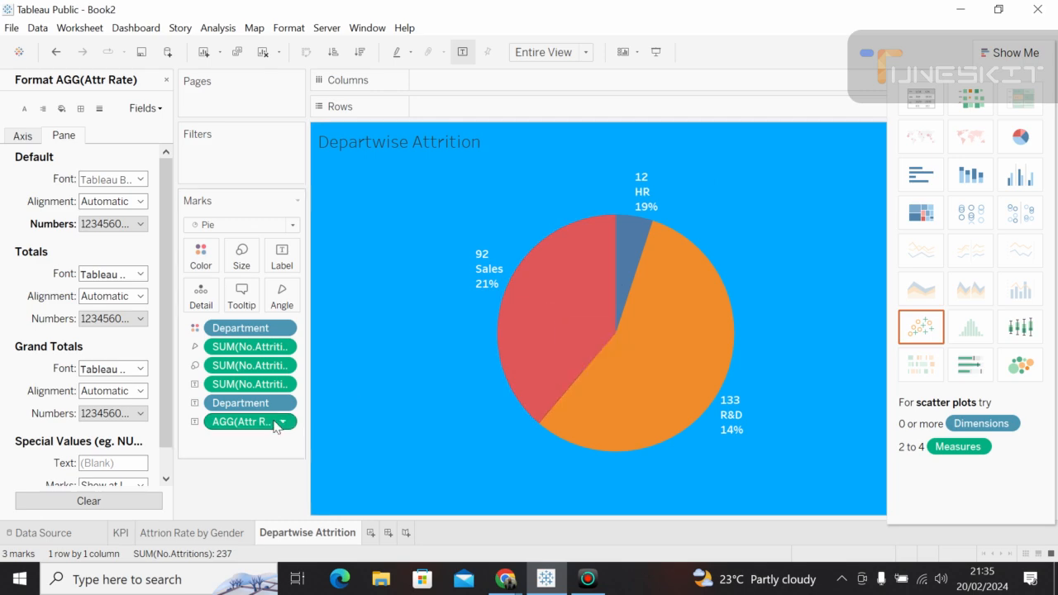
left_click_drag(242, 329, 76, 415)
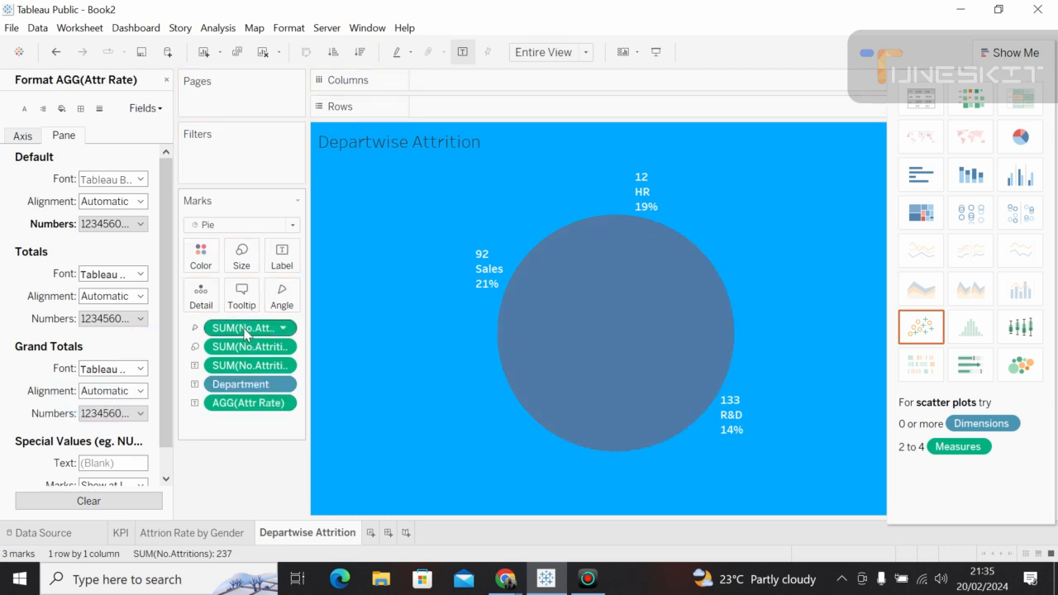
left_click_drag(244, 332, 111, 380)
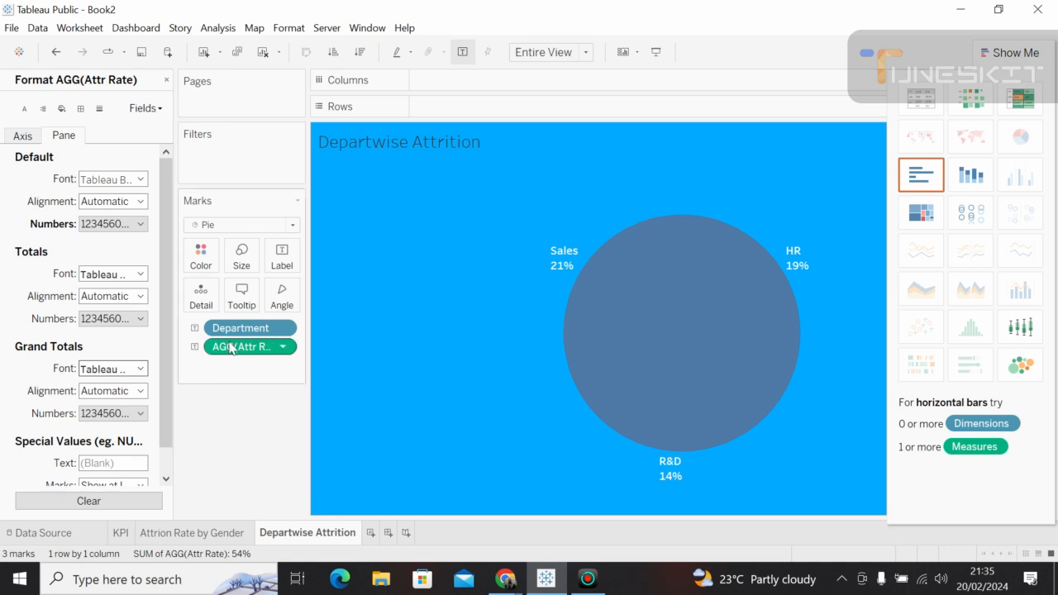
left_click_drag(231, 348, 303, 284)
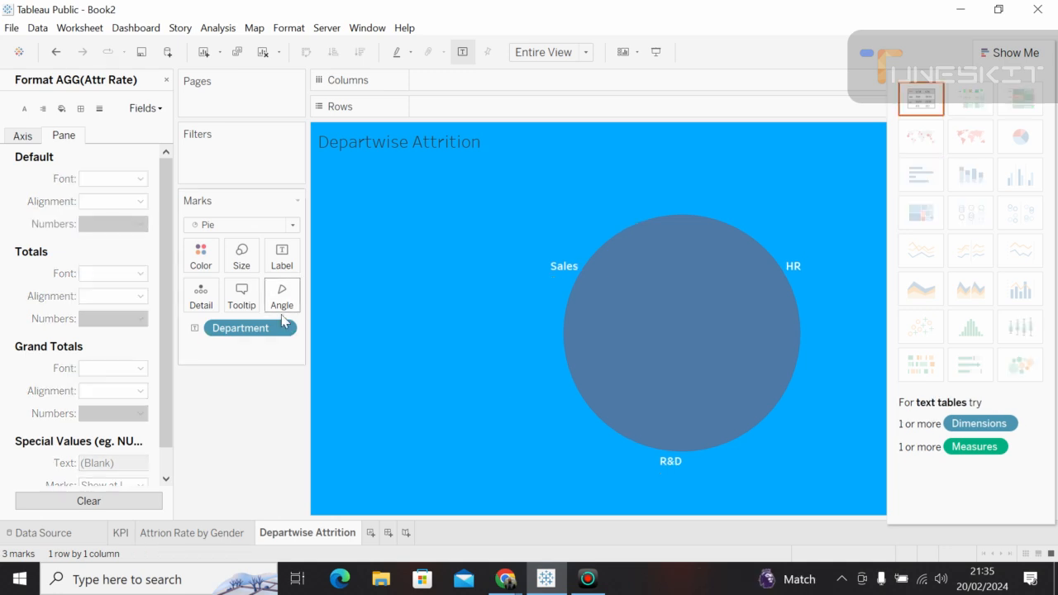
left_click_drag(282, 324, 136, 370)
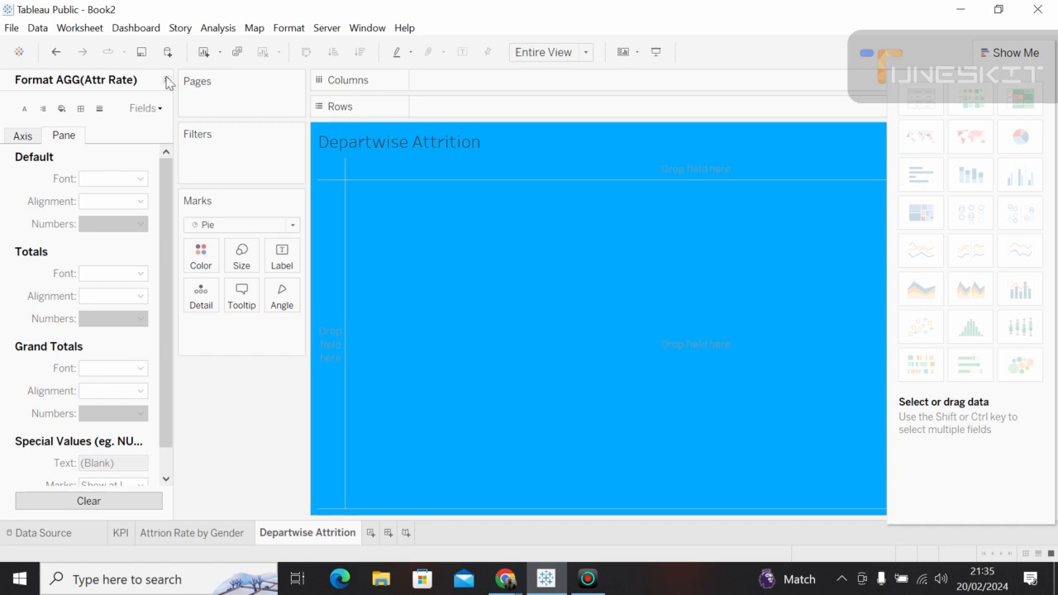
left_click(168, 79)
left_click(98, 175)
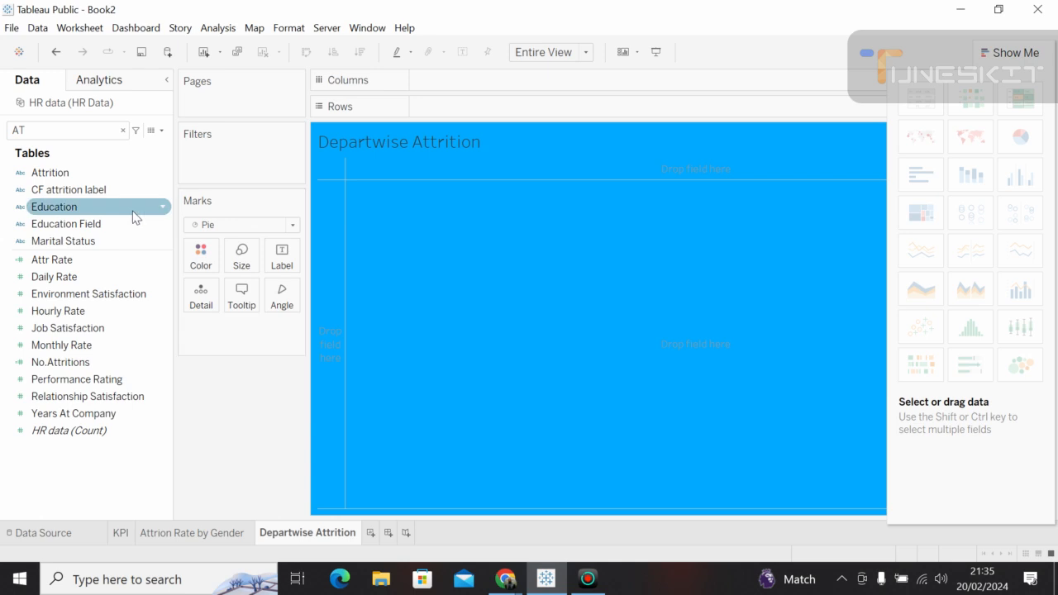
Search the data fields for "DE", place Department on the rows and show it as a text table.
double_click(19, 130)
key("BackSpace")
type("DE")
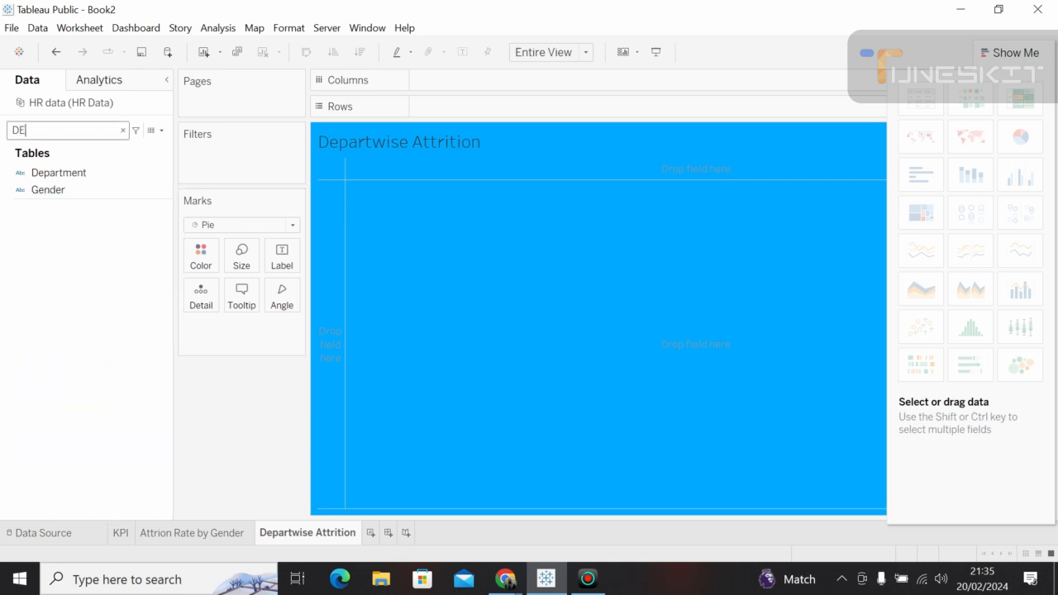
left_click_drag(73, 173, 487, 112)
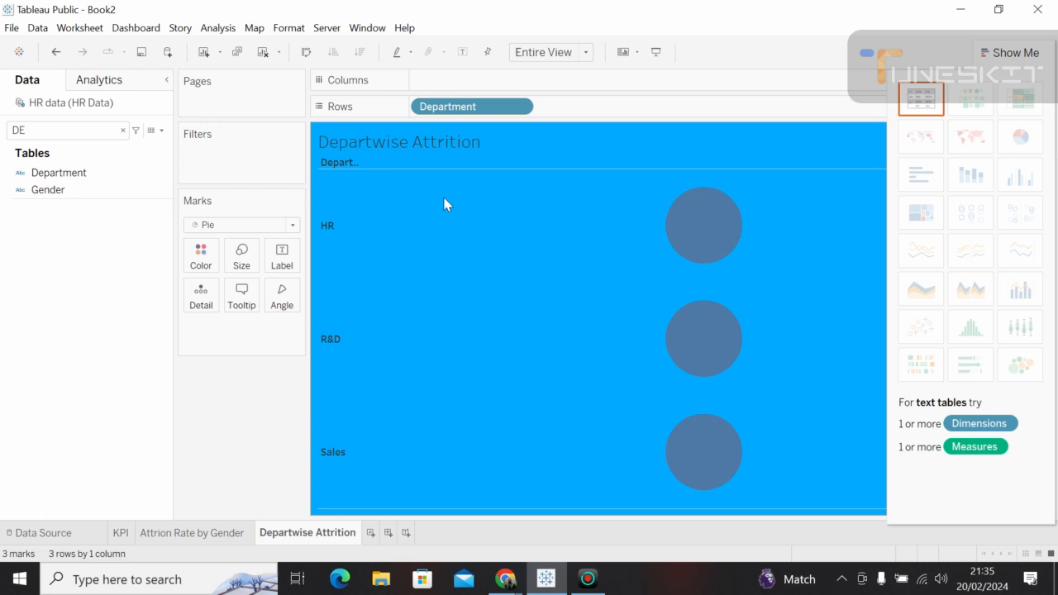
left_click(928, 106)
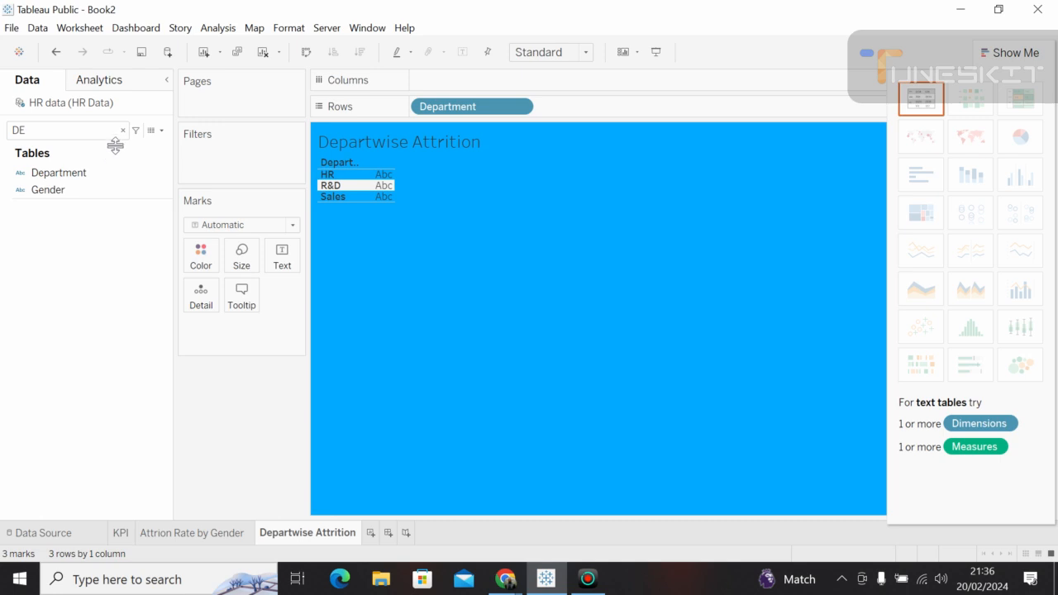
Search the data fields for "aTT", add Attr Rate to the columns and change the view to a text table.
left_click(66, 130)
key("BackSpace")
key("BackSpace")
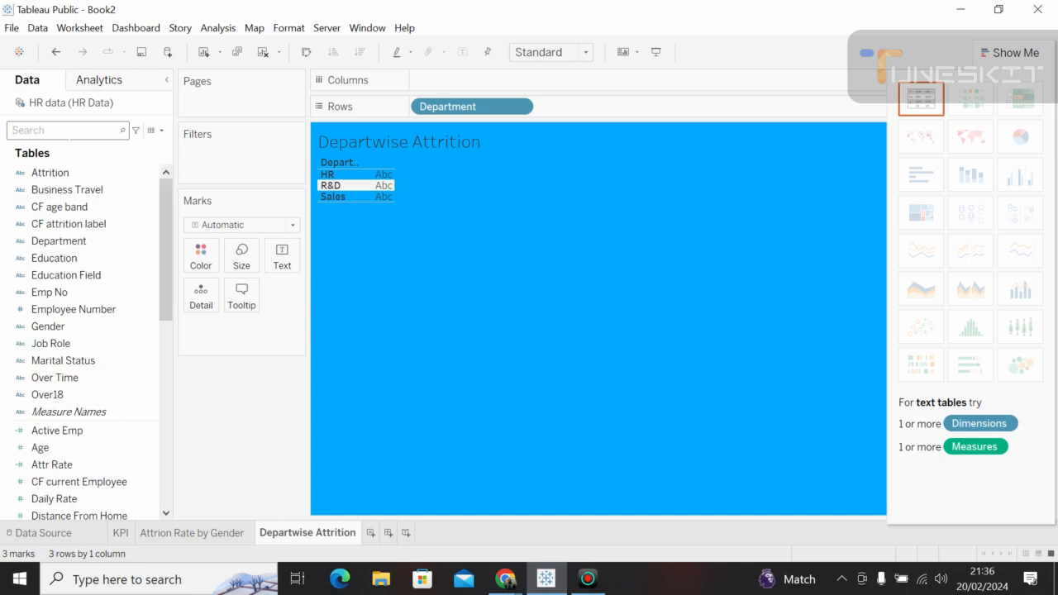
type("n")
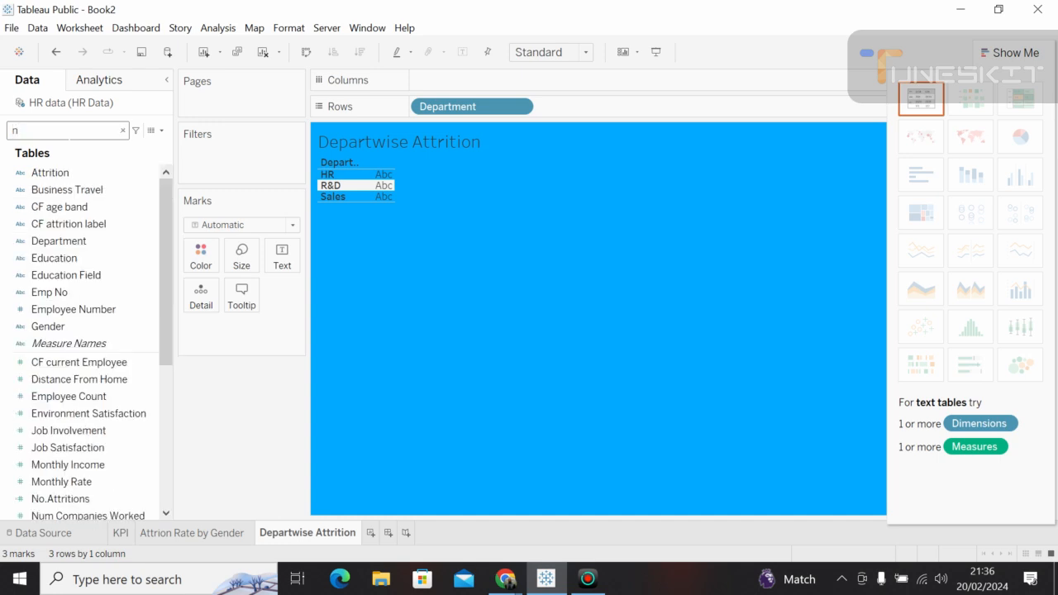
key("BackSpace")
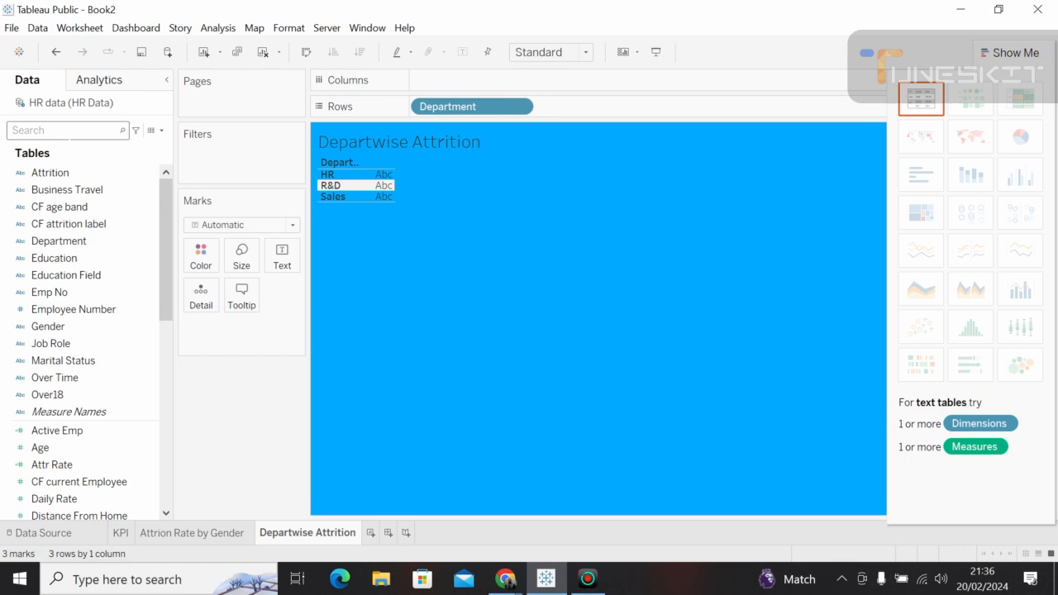
type("aTT")
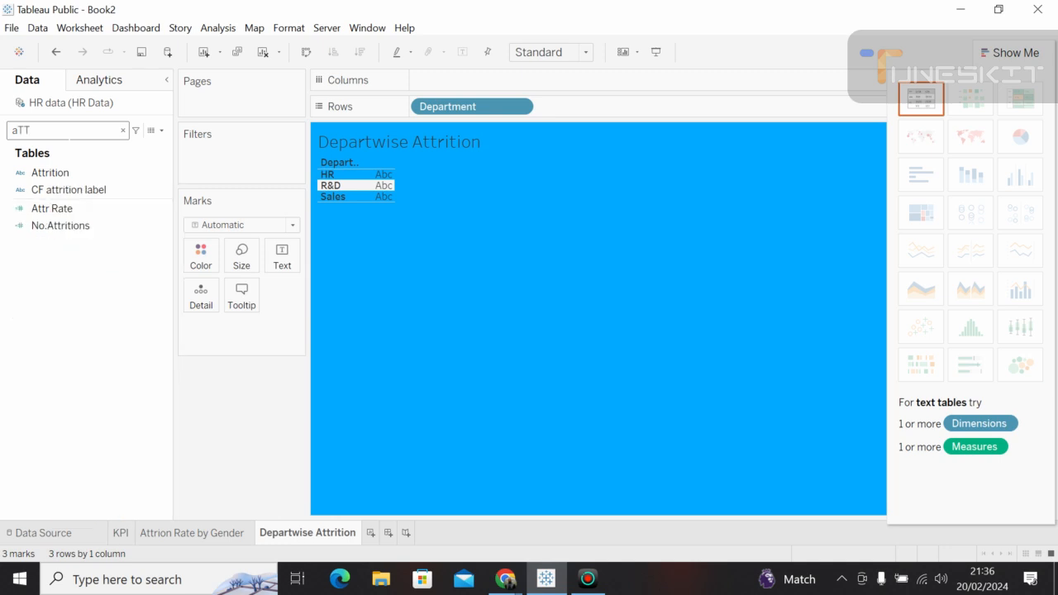
left_click(51, 208)
left_click_drag(51, 211, 463, 83)
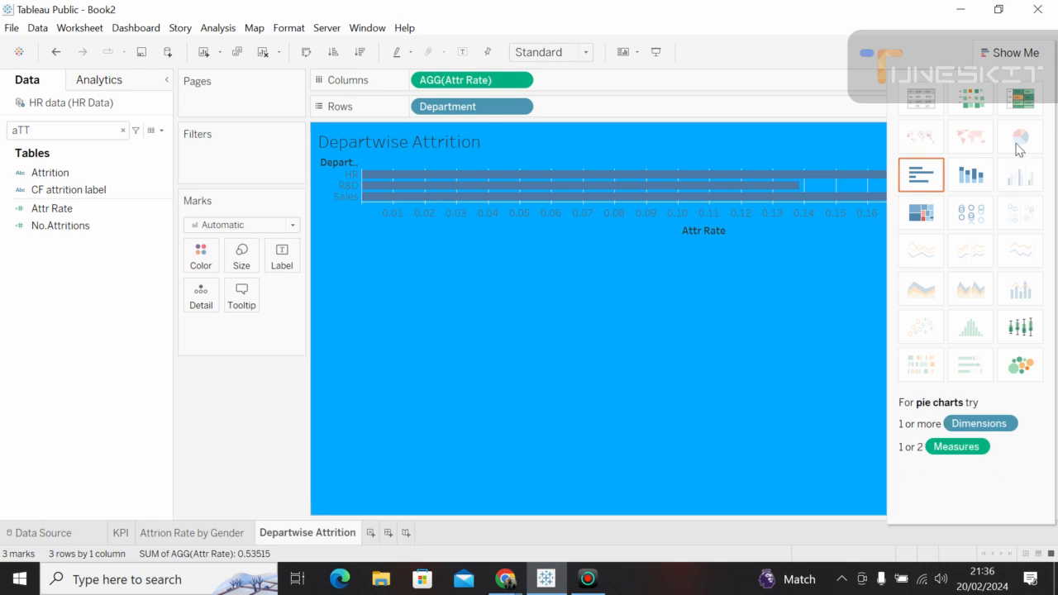
left_click(937, 104)
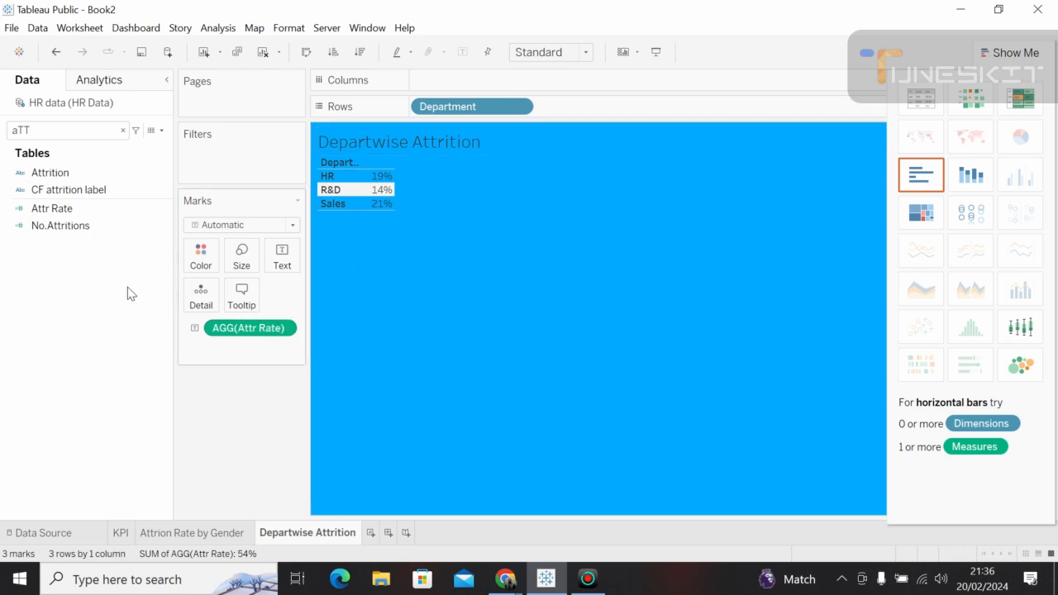
Put Attr Rate on the columns again and try the view as stacked bars and a highlight table.
left_click(104, 193)
left_click_drag(78, 207, 466, 79)
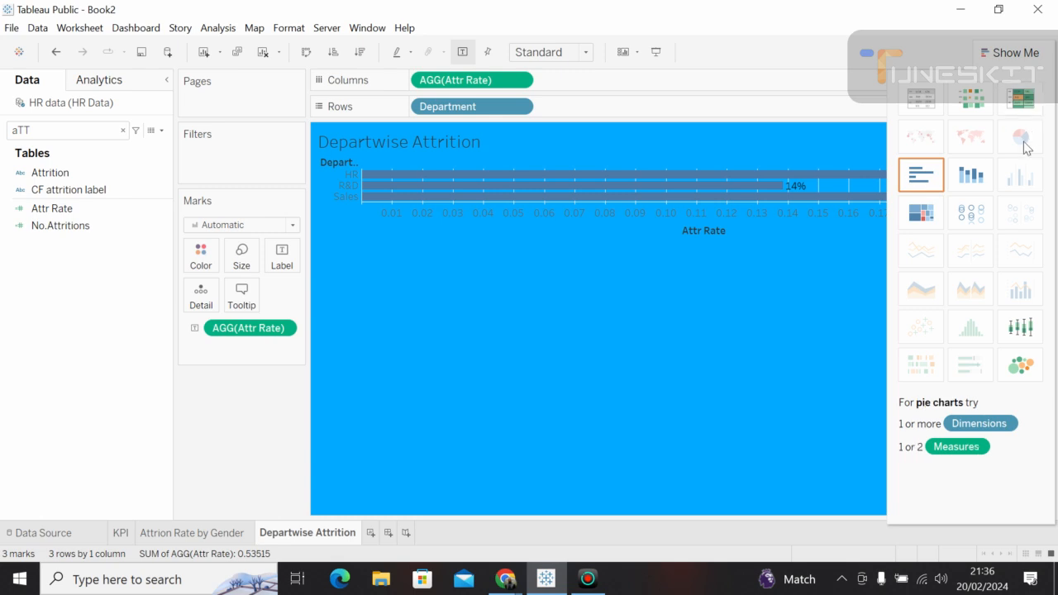
left_click(971, 177)
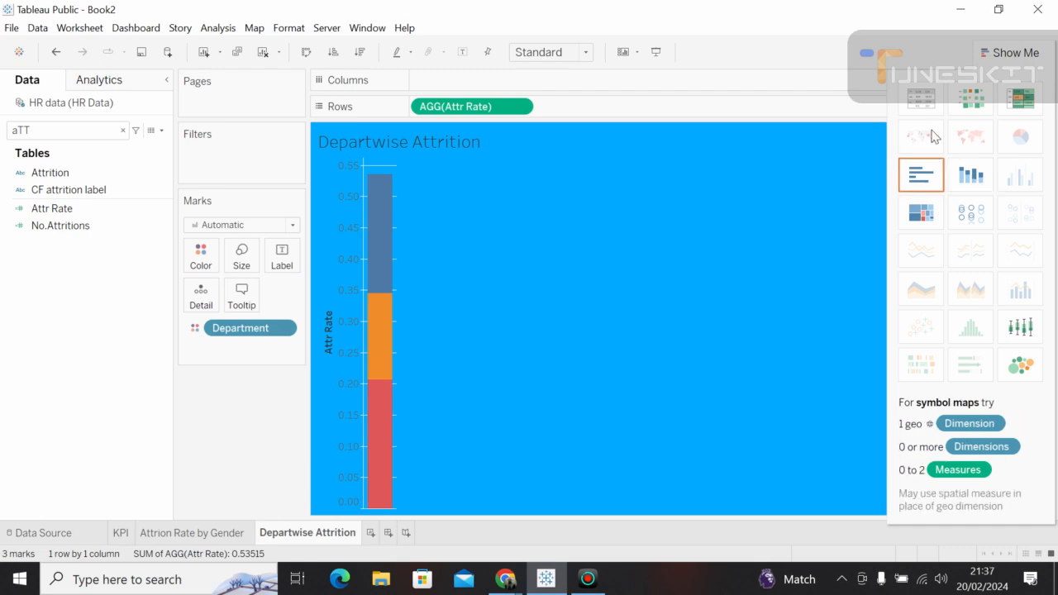
left_click(1019, 99)
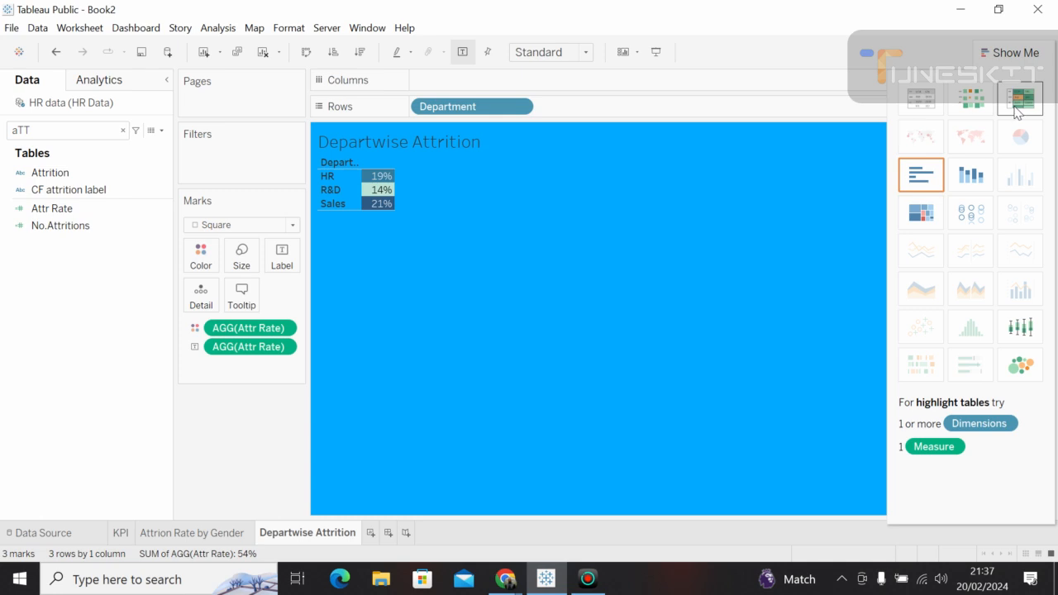
left_click(372, 176)
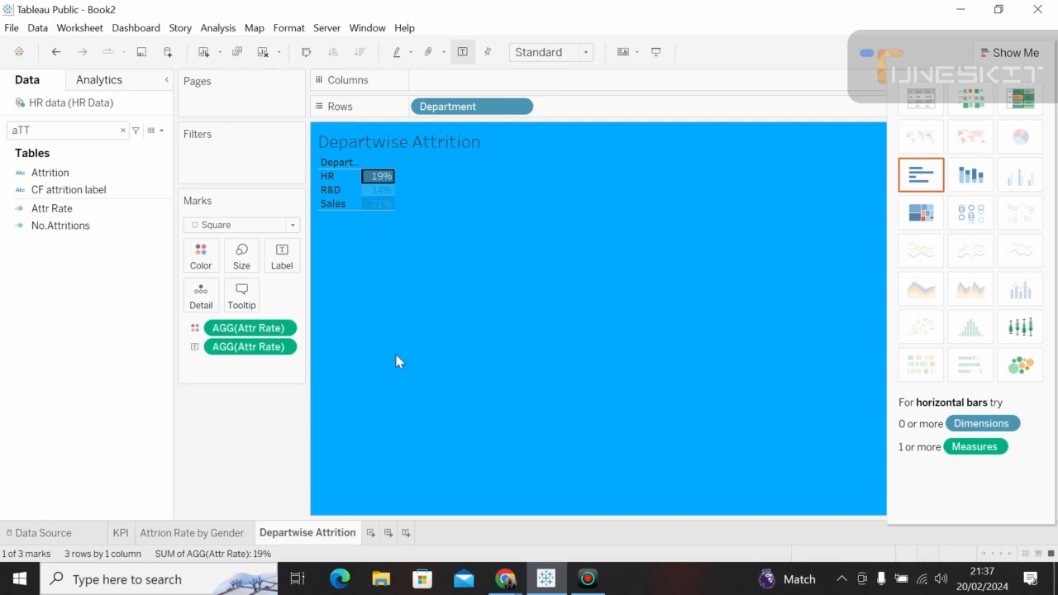
Remove both Attr Rate fields from the marks and Department from the rows.
left_click_drag(260, 347, 169, 343)
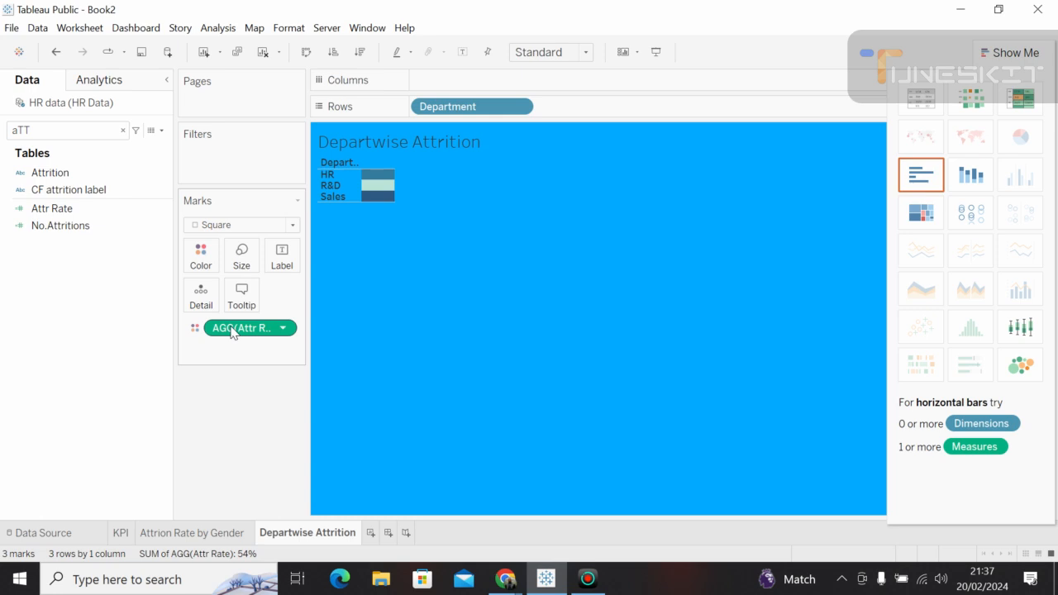
left_click_drag(231, 332, 96, 345)
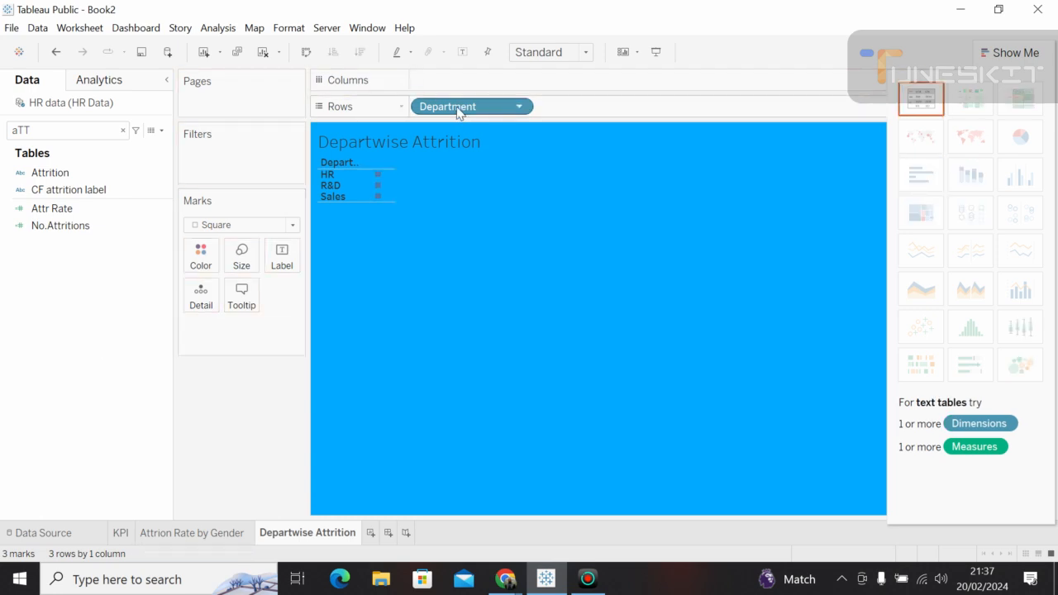
left_click_drag(457, 112, 78, 519)
Search the data fields for "dep" and place Department on the rows.
double_click(30, 131)
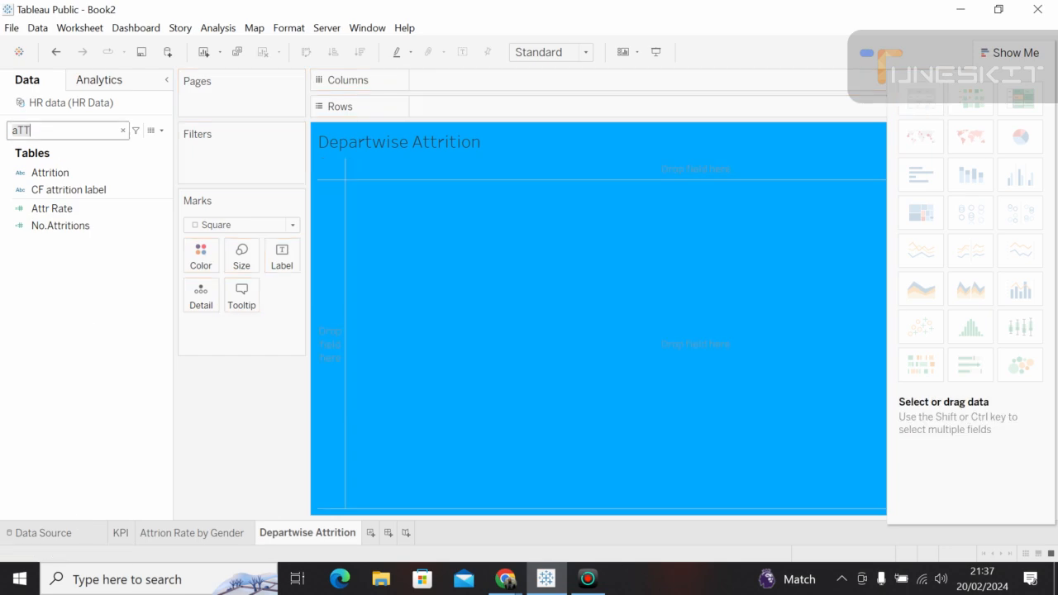
key("BackSpace")
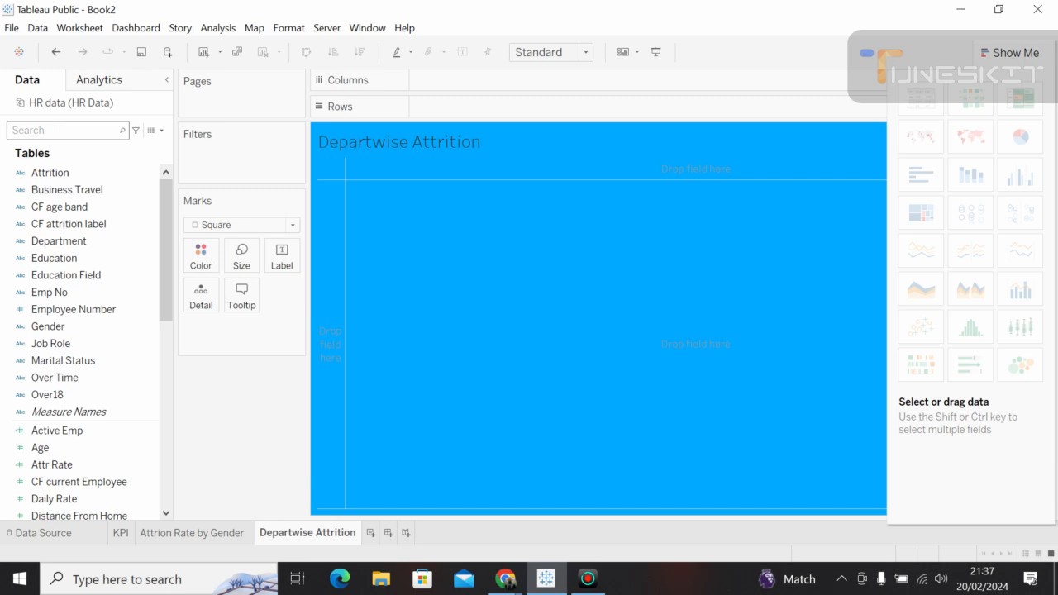
type("dep")
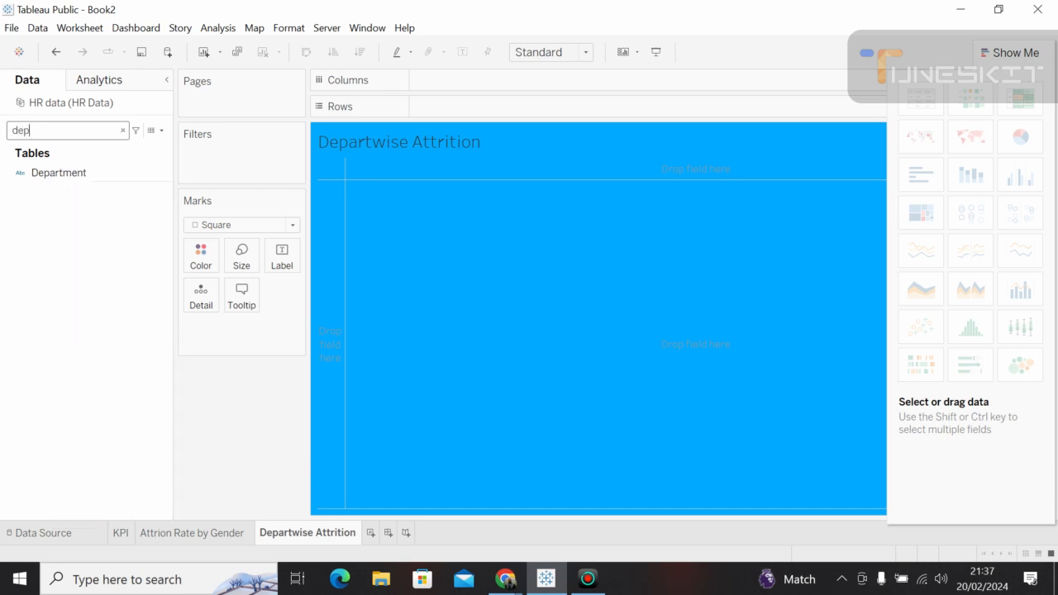
left_click(87, 174)
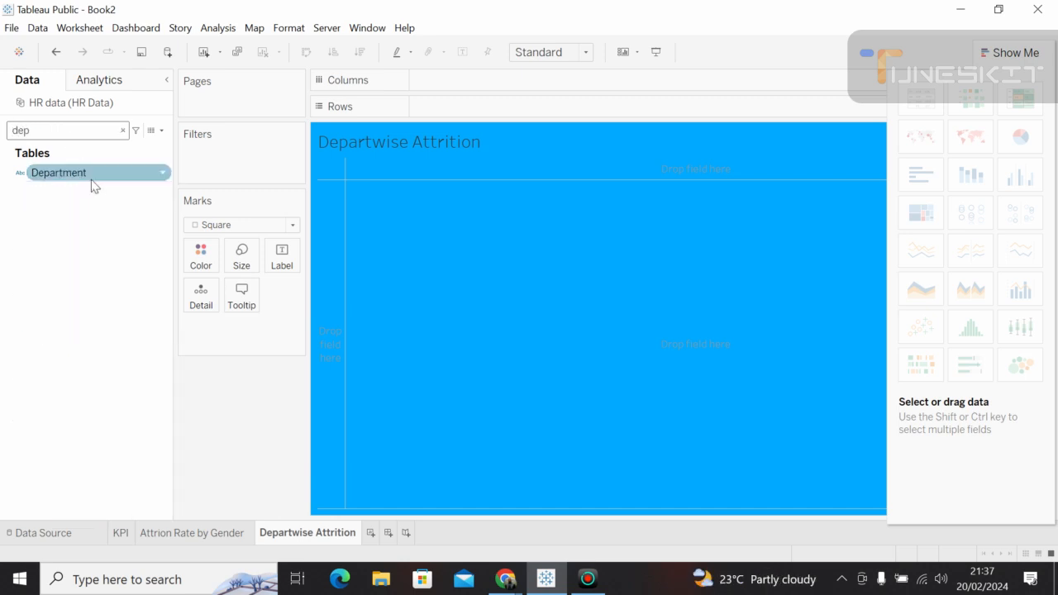
left_click_drag(72, 170, 454, 105)
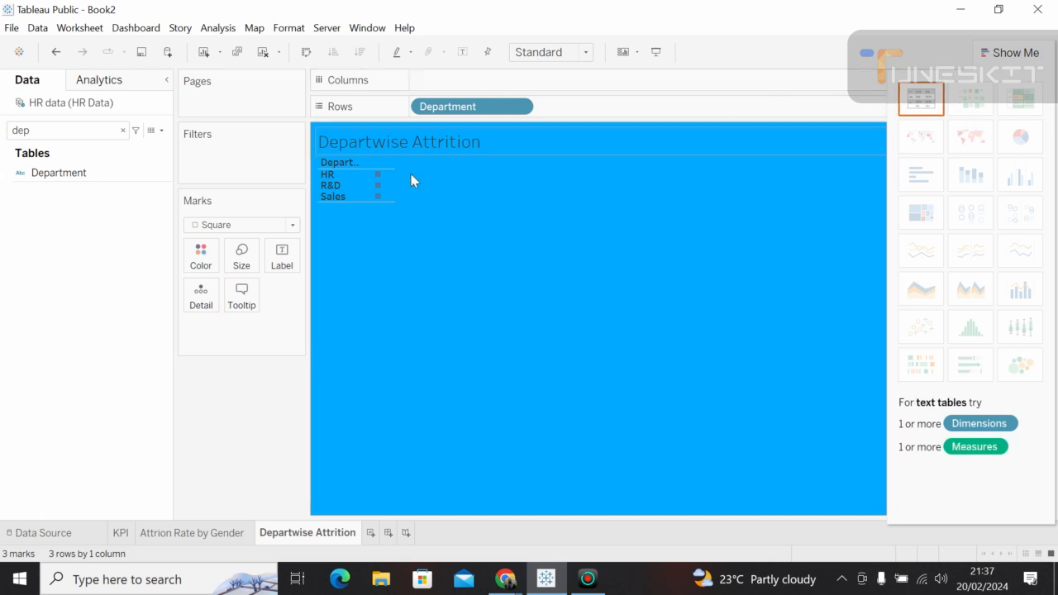
Search the data fields for "no", add No.Attritions to the columns and turn the view into a pie chart.
left_click(98, 130)
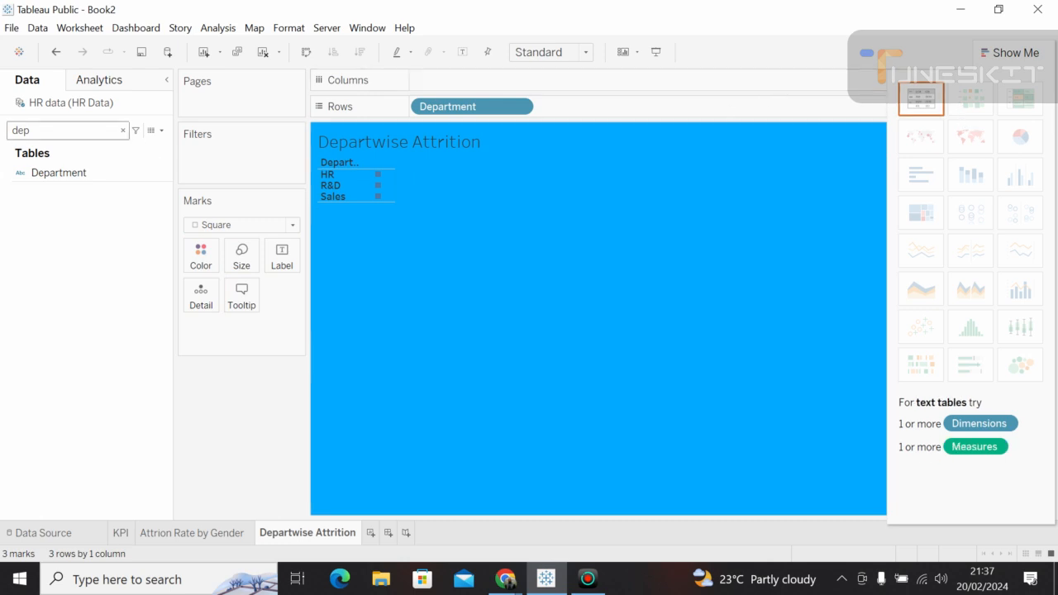
key("ctrl+a")
key("BackSpace")
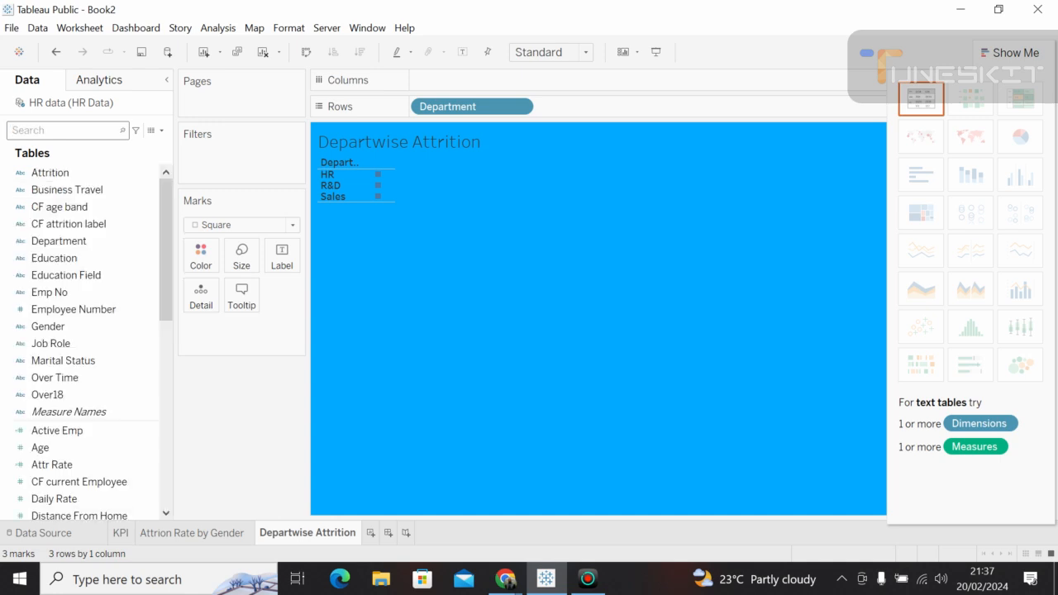
type("n")
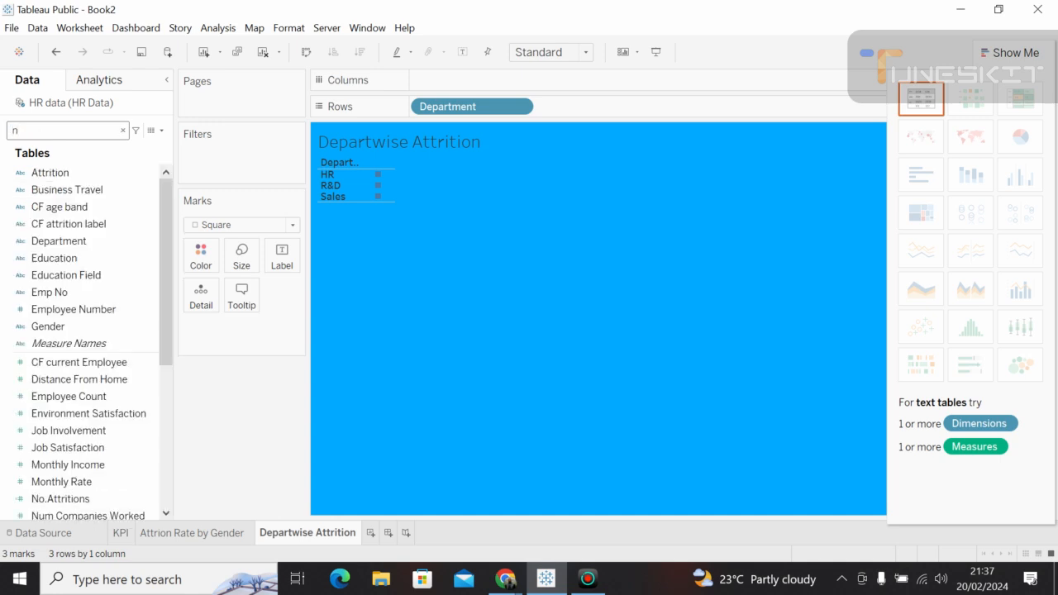
type("o")
left_click_drag(85, 191, 477, 83)
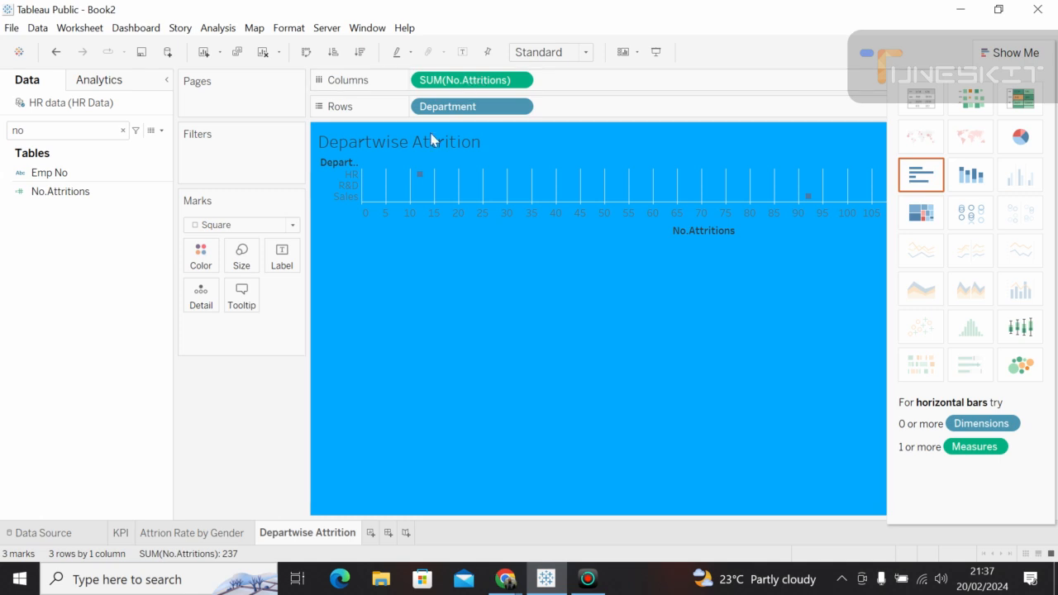
left_click(1019, 138)
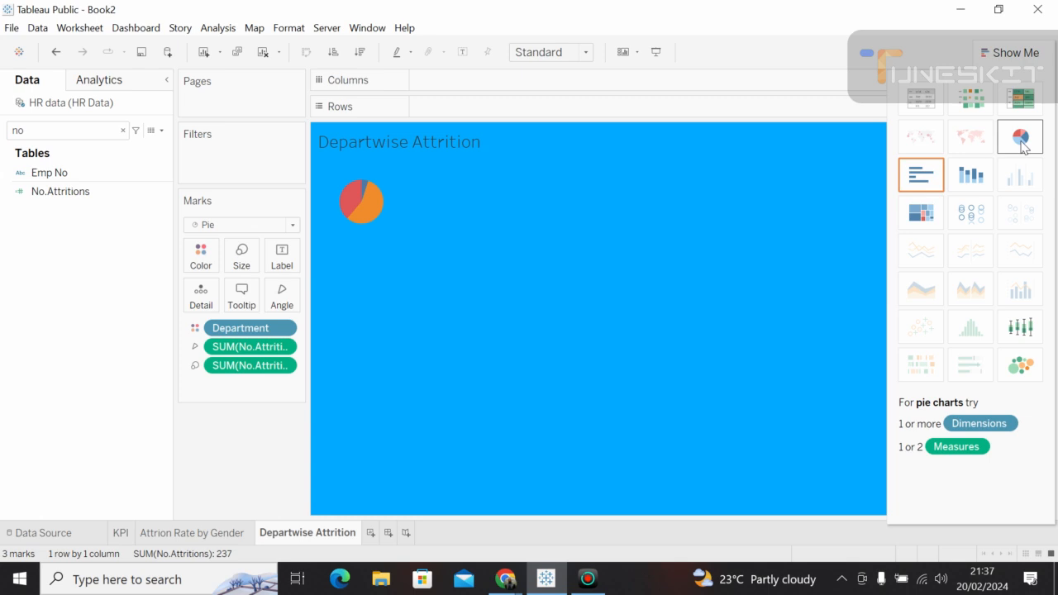
Fit the pie chart to Entire View and clear the data field search.
left_click(585, 53)
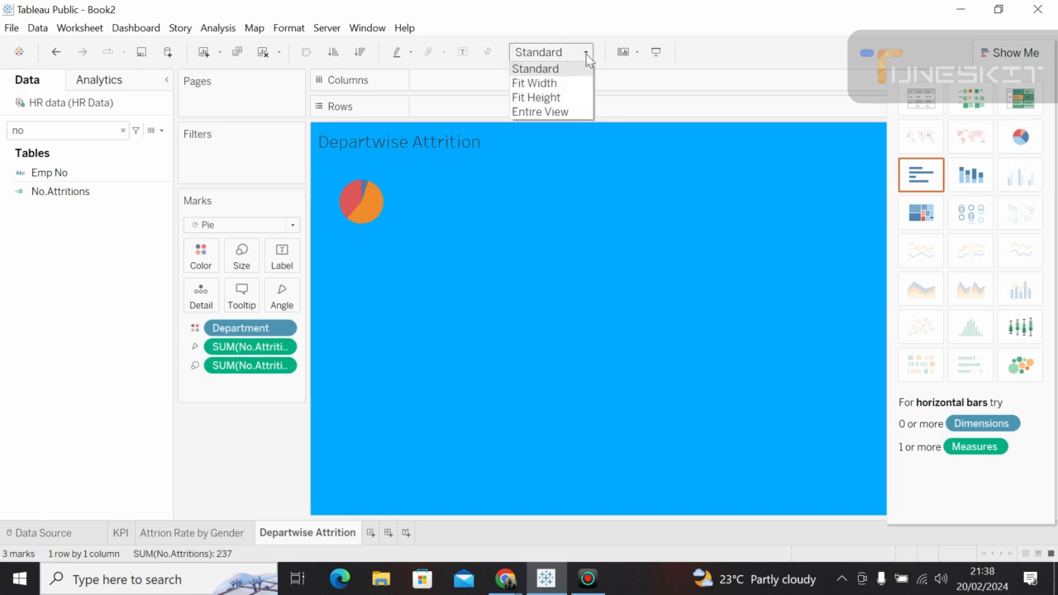
left_click(546, 111)
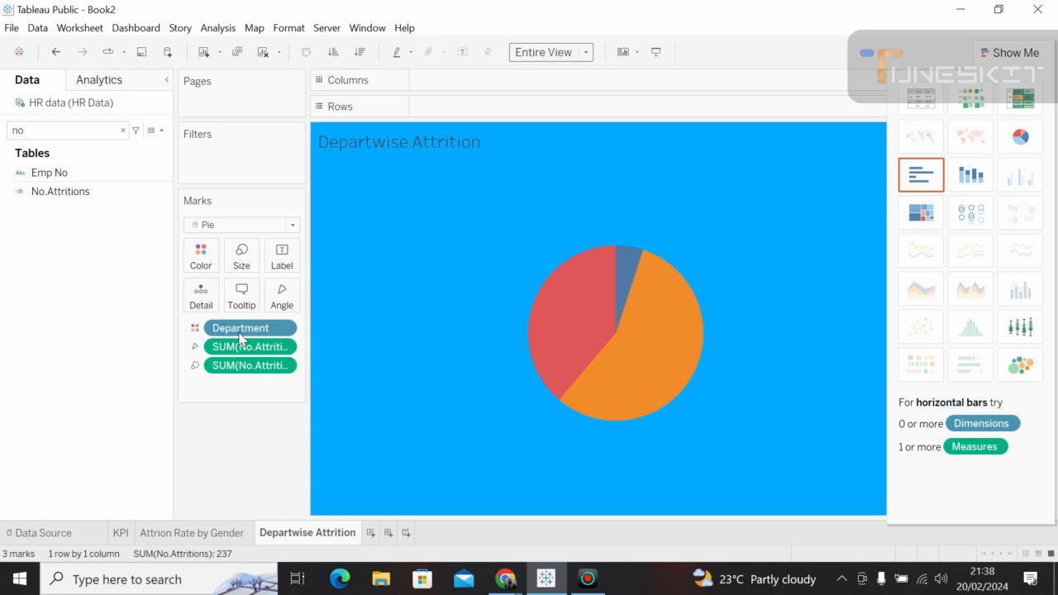
left_click(23, 130)
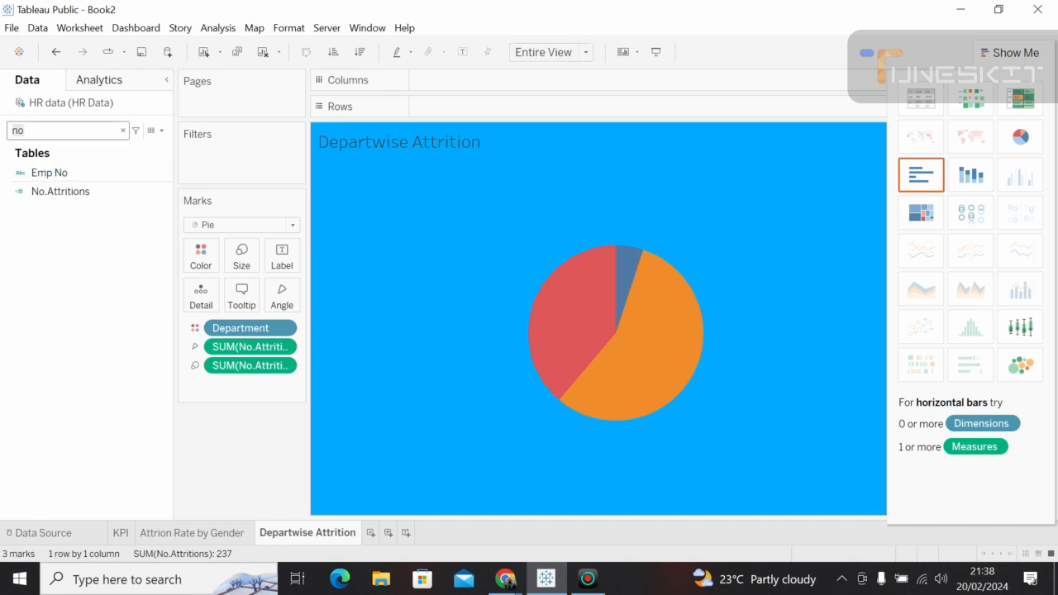
key("BackSpace")
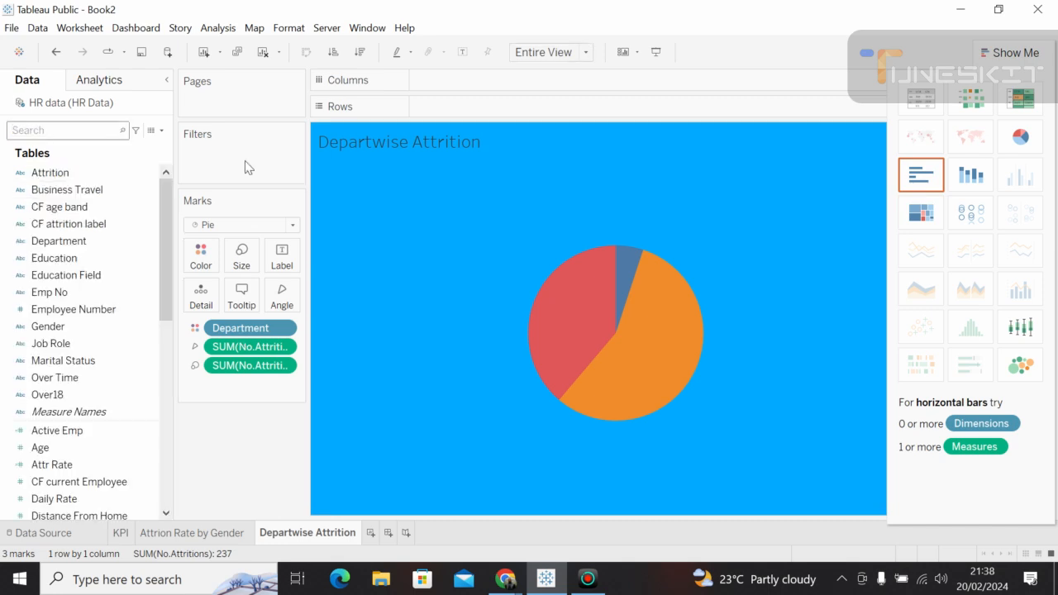
Search the data fields for "no", add No.Attritions as the pie chart's label and hide the chart type suggestions.
mouse_move(610, 347)
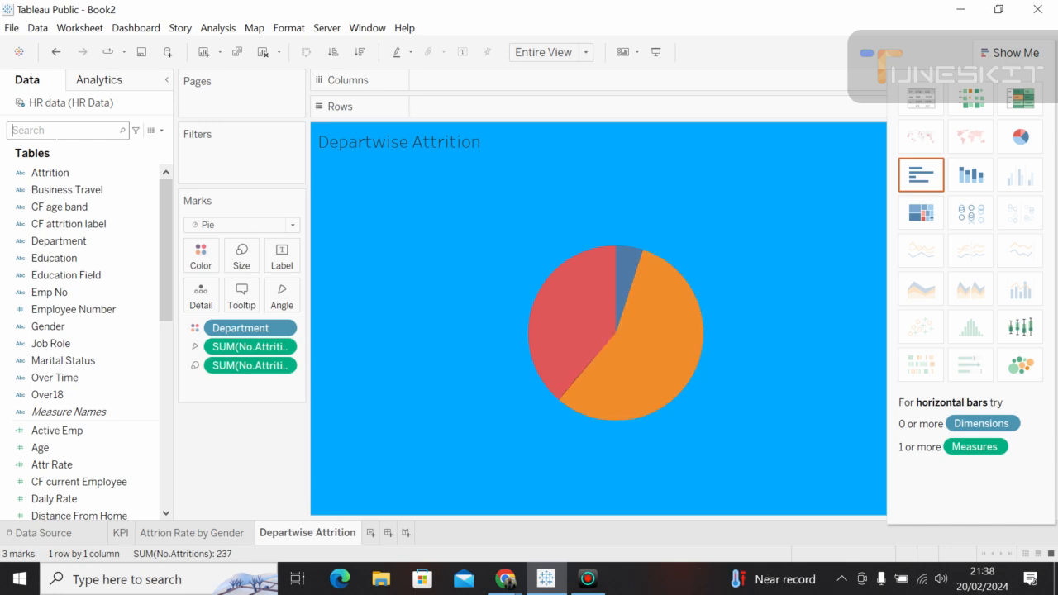
type("no")
left_click_drag(62, 193, 171, 213)
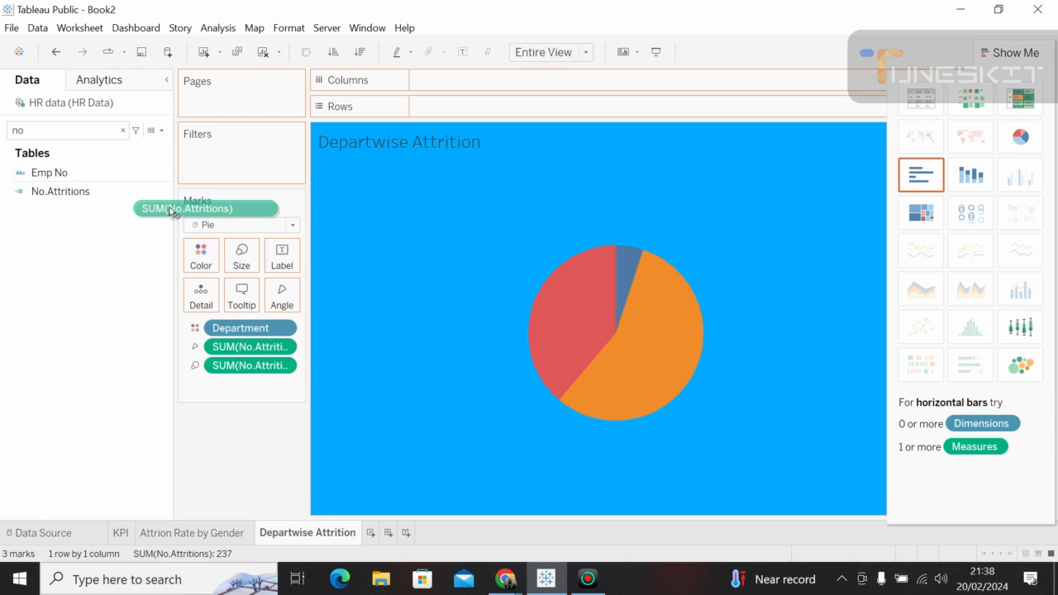
left_click_drag(171, 213, 284, 266)
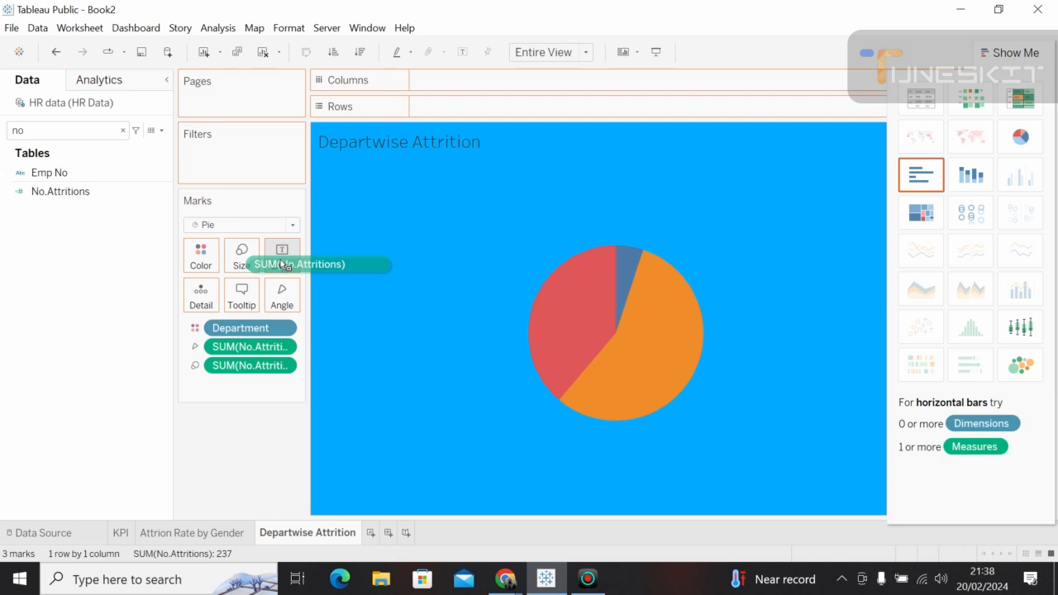
left_click_drag(284, 265, 284, 264)
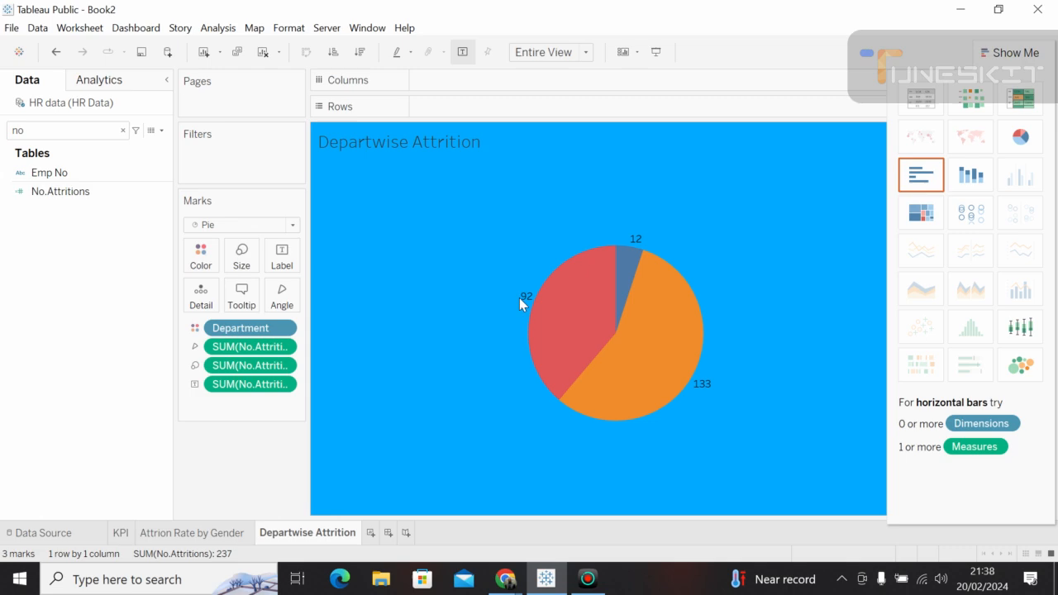
left_click(1017, 52)
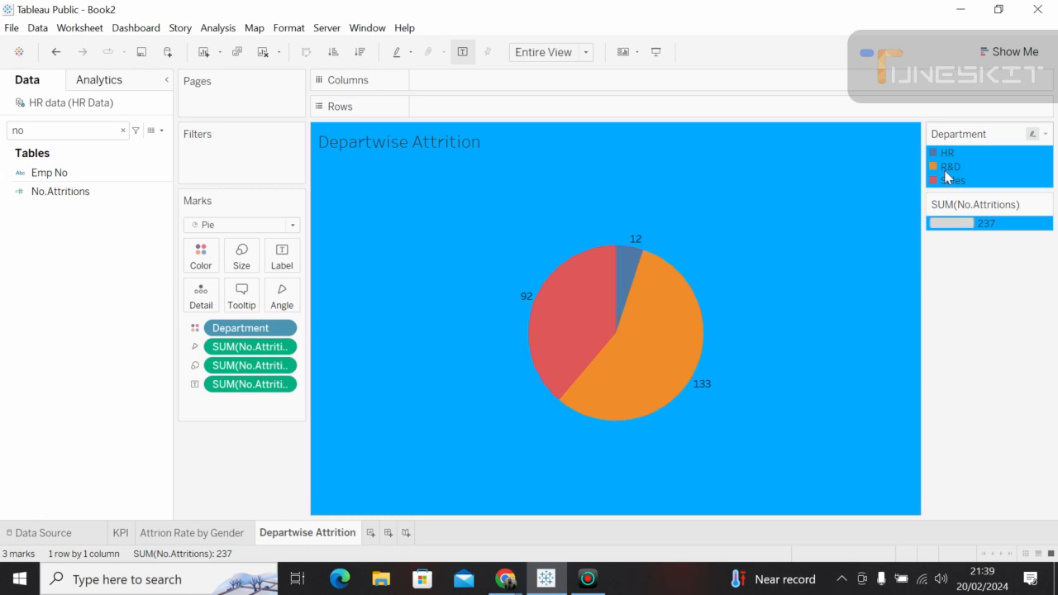
Format the No.Attritions labels on the pie chart as white, bold and size 10.
mouse_move(695, 339)
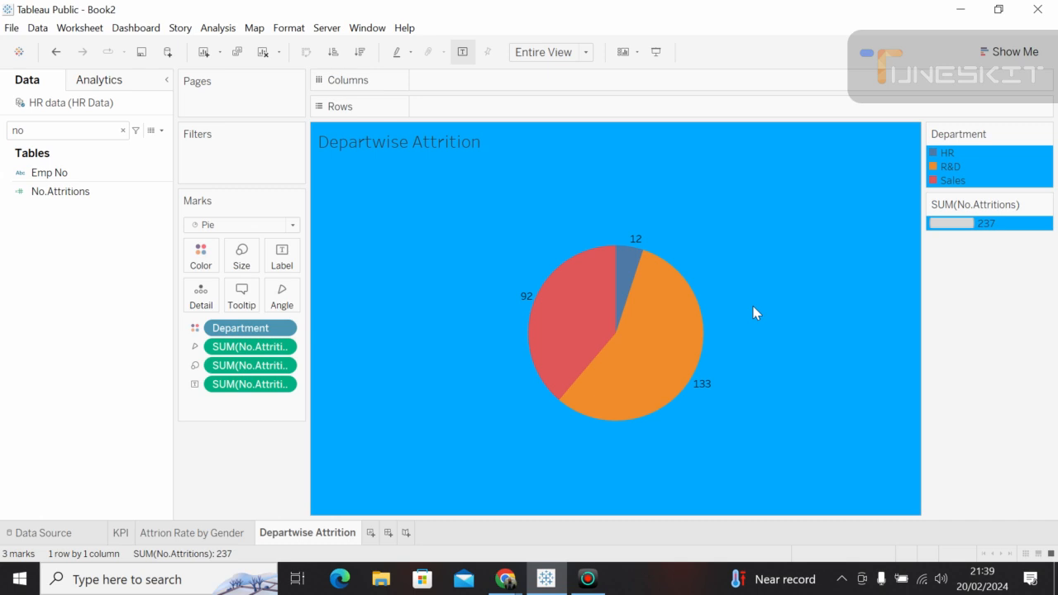
left_click(281, 385)
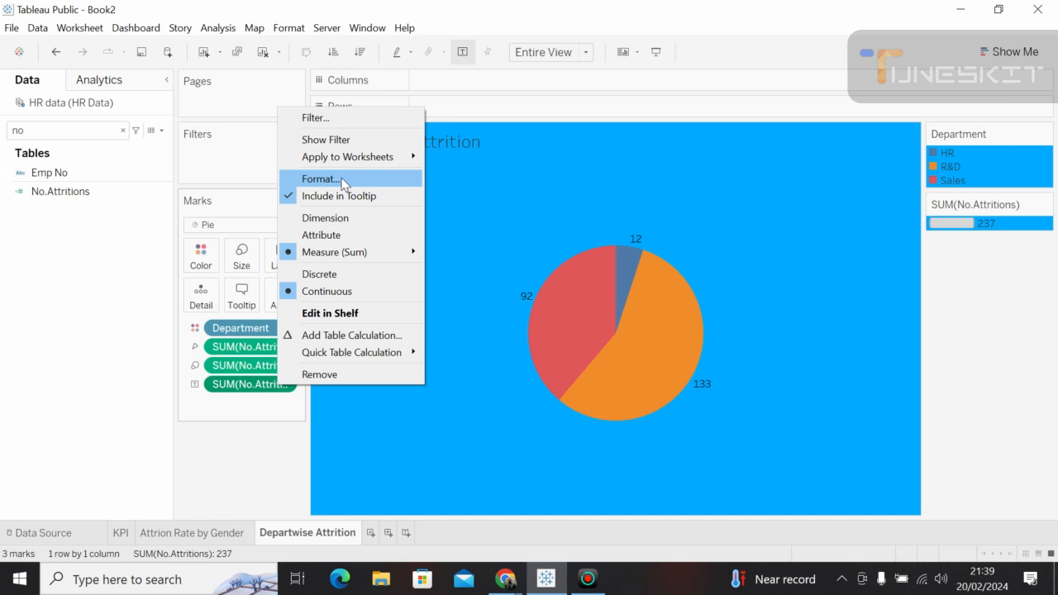
left_click(343, 184)
left_click(142, 224)
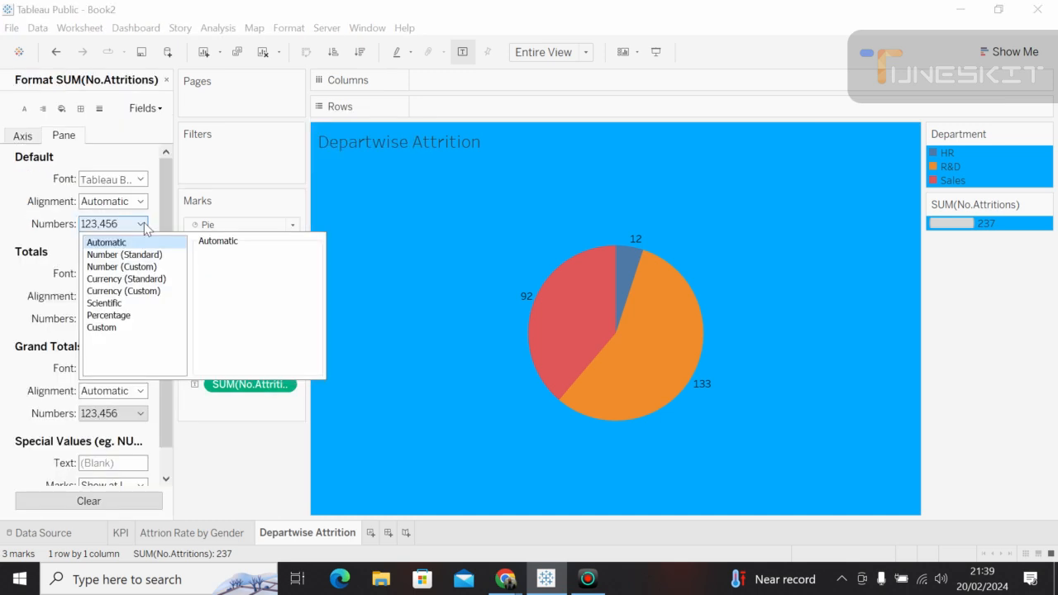
left_click(140, 180)
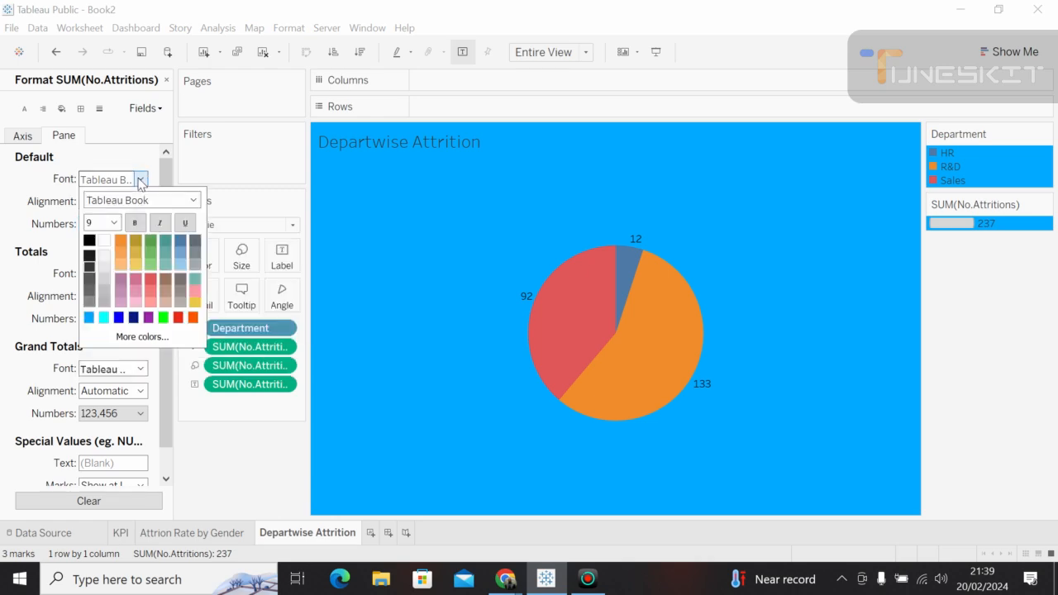
left_click(105, 240)
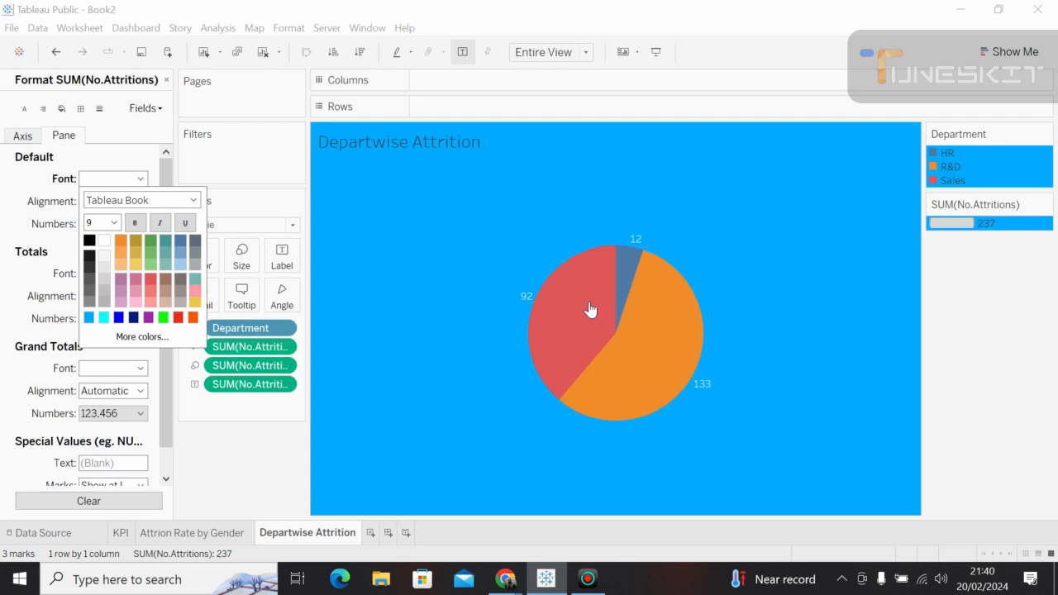
left_click(136, 224)
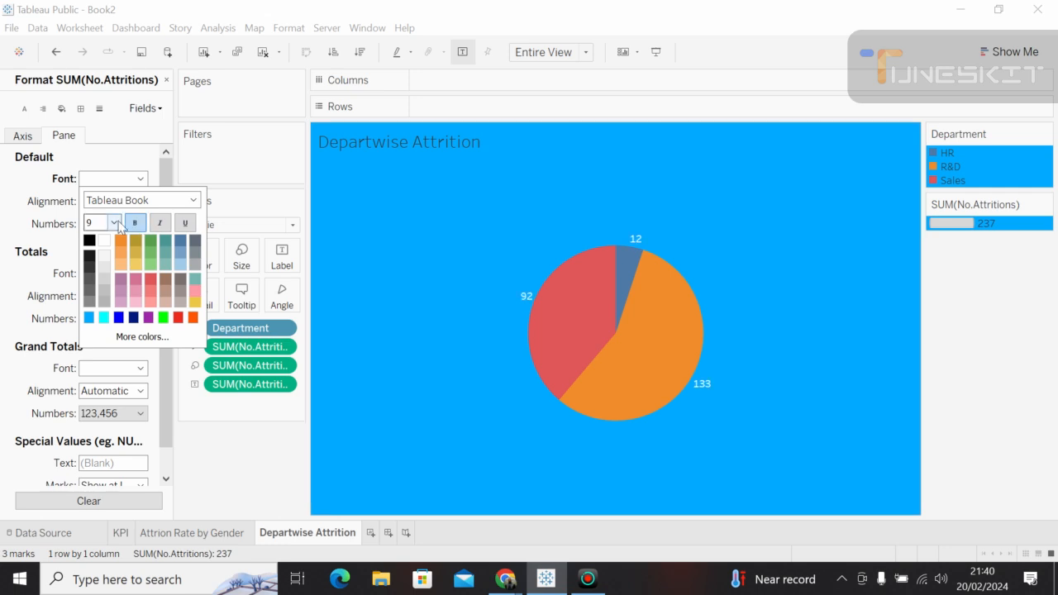
left_click(114, 223)
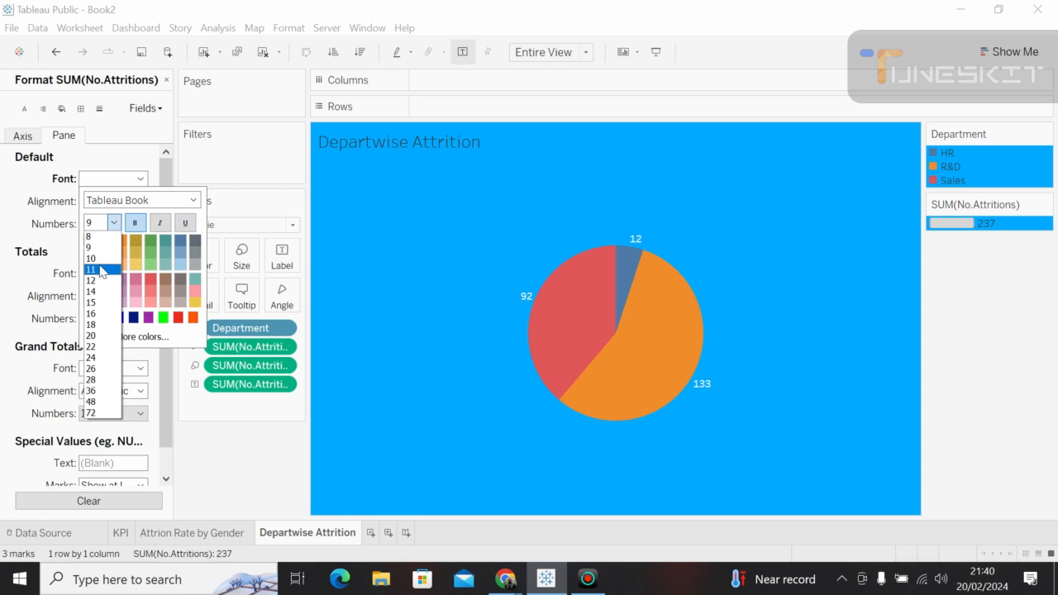
left_click(100, 259)
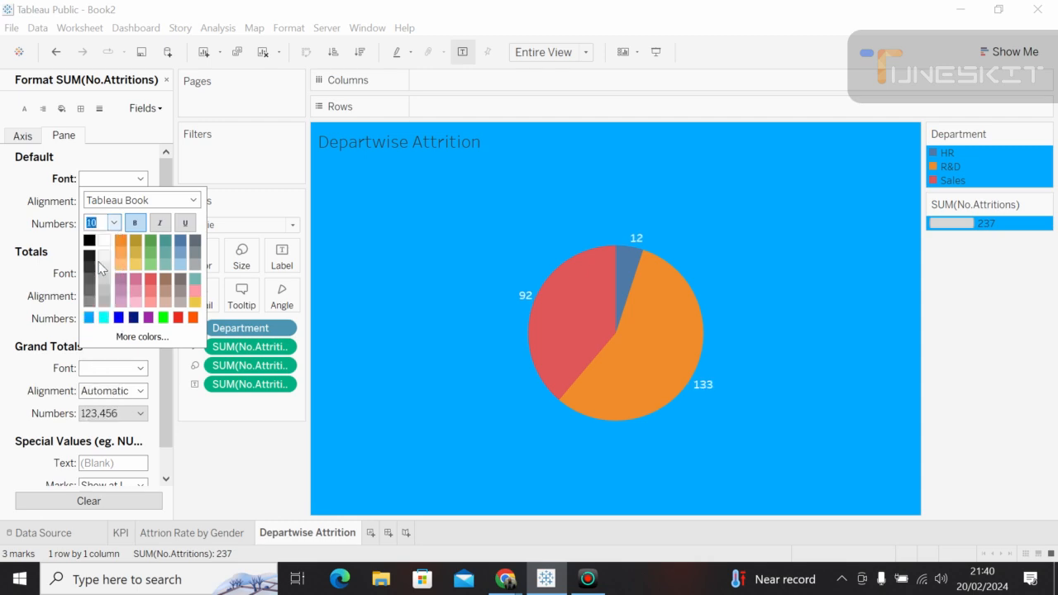
Set the font of the No.Attritions labels to Tableau Semibold and close the formatting options.
left_click(193, 201)
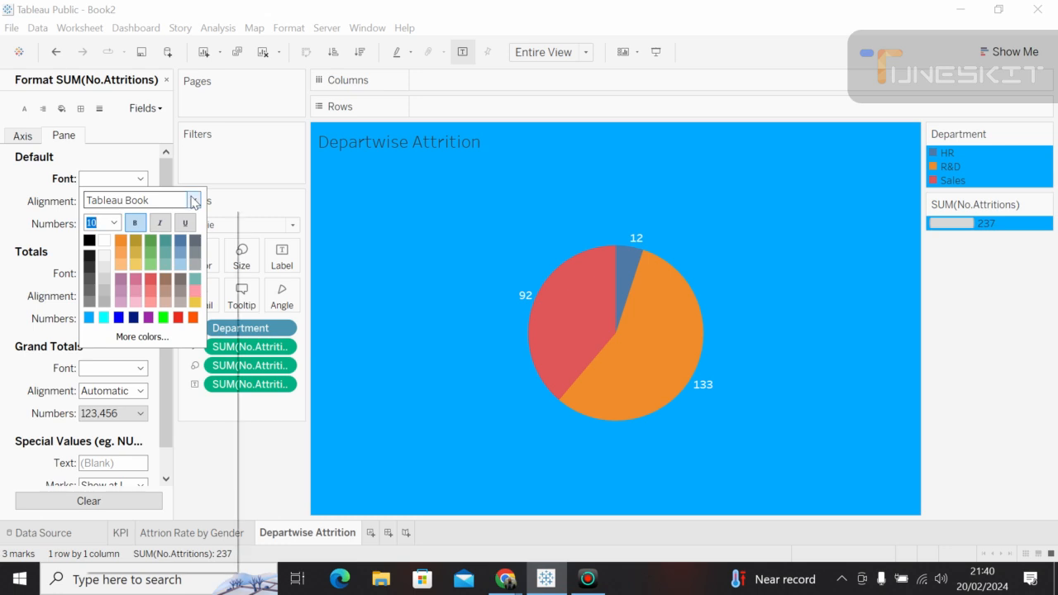
left_click(193, 202)
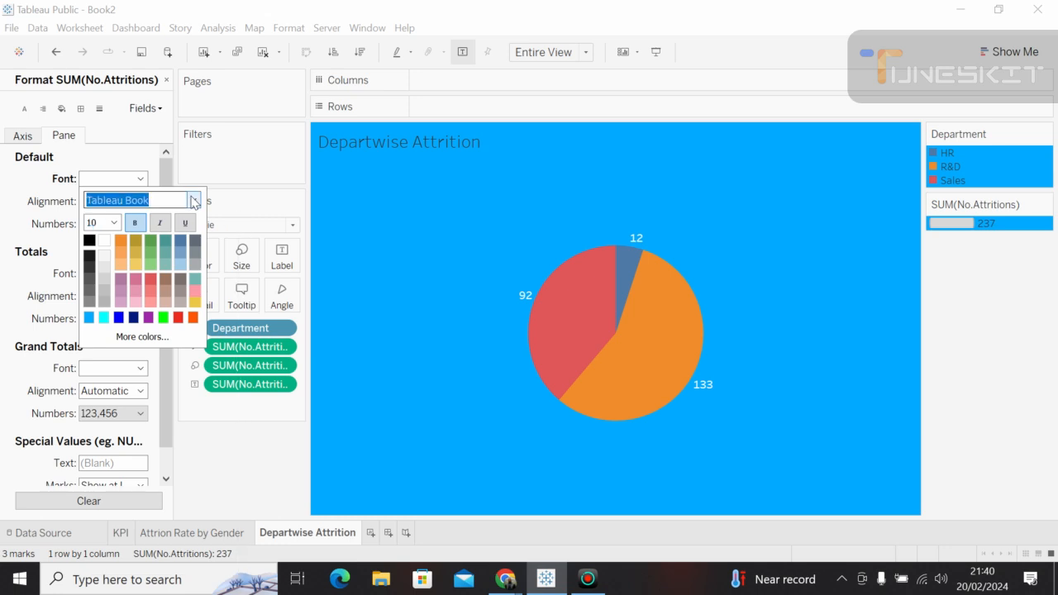
left_click(194, 202)
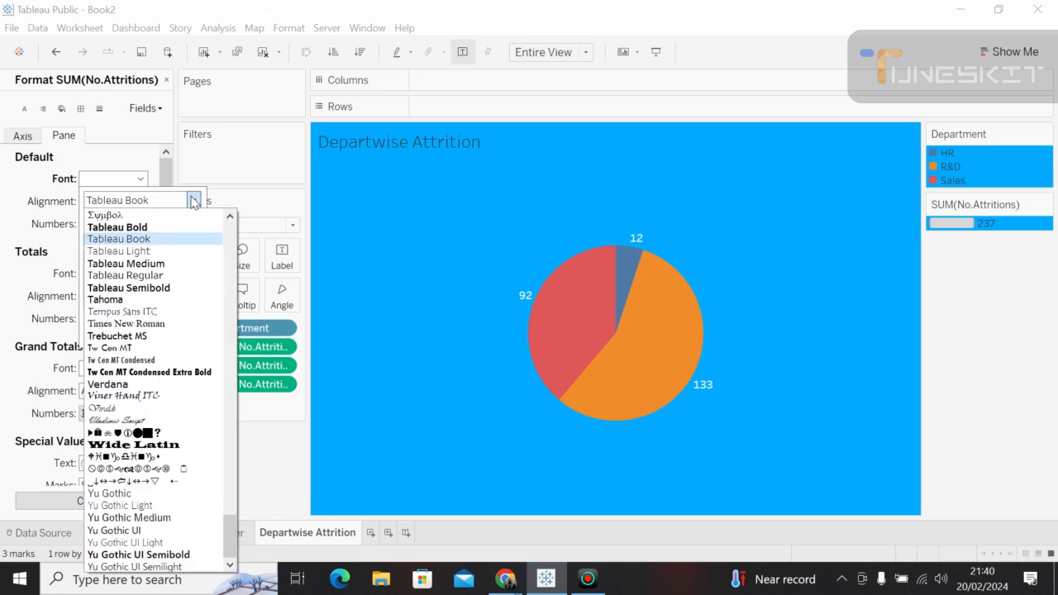
left_click(139, 287)
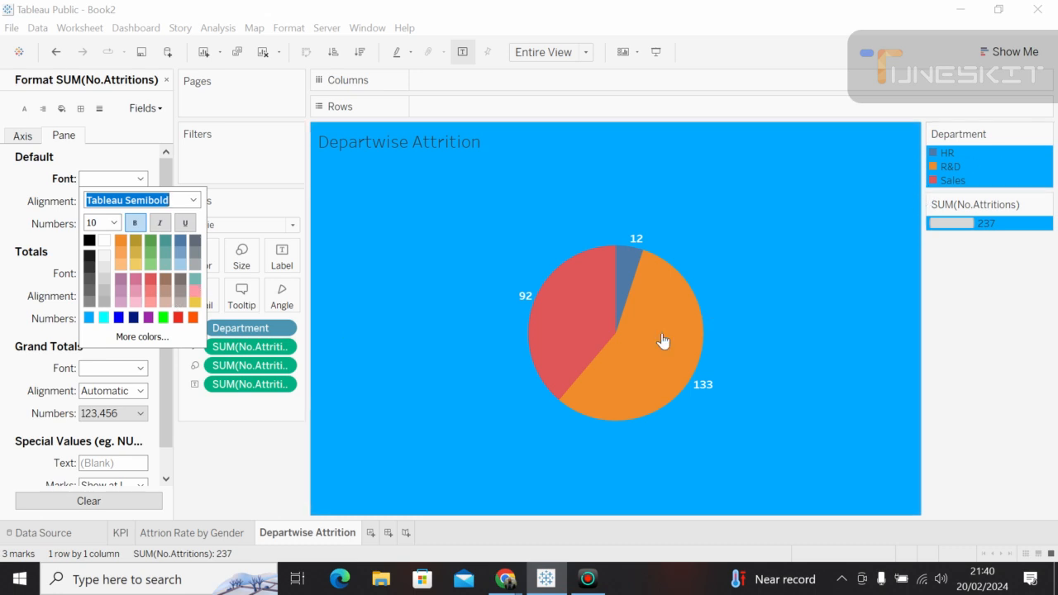
mouse_move(653, 347)
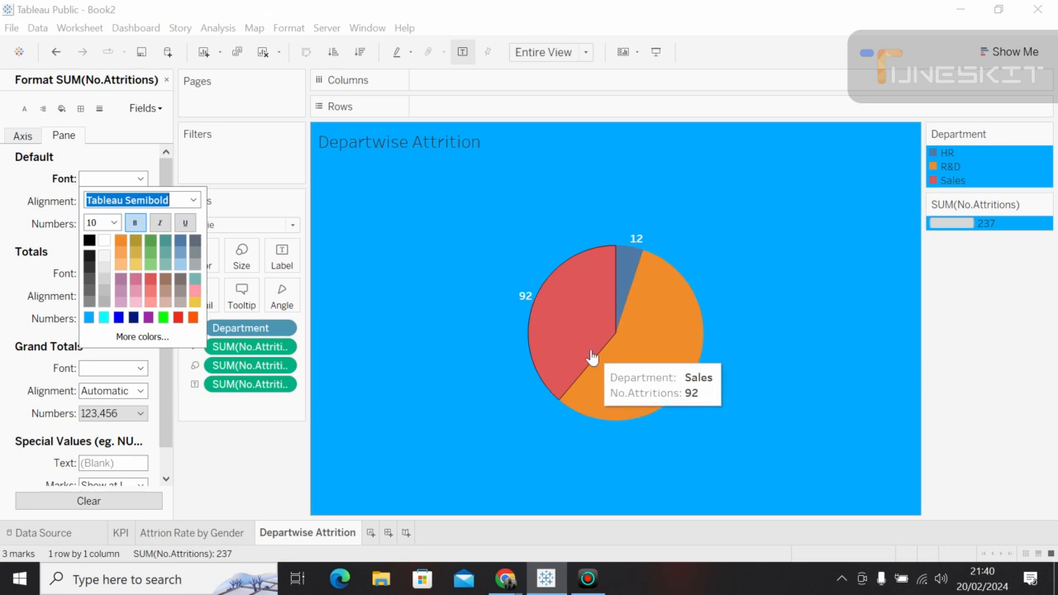
left_click(166, 80)
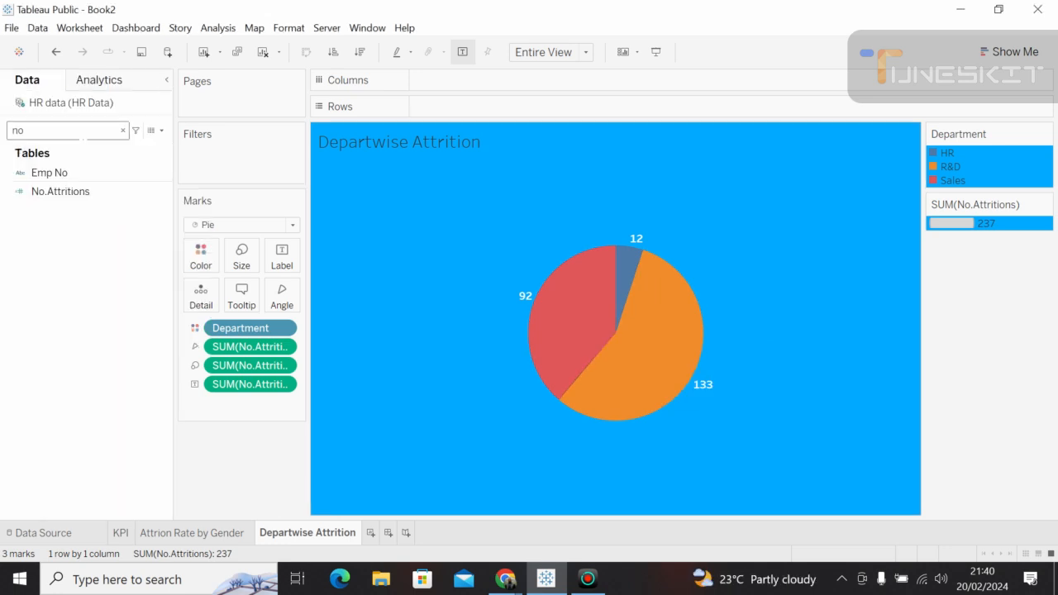
Search the data fields for "de" and add Department to the pie chart's labels.
double_click(83, 132)
key("BackSpace")
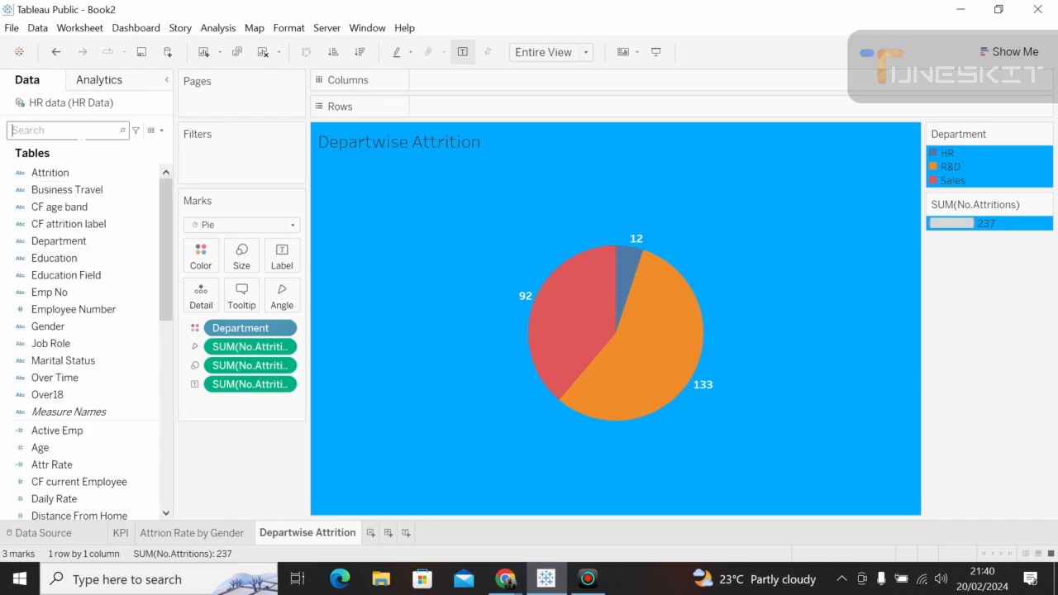
type("de")
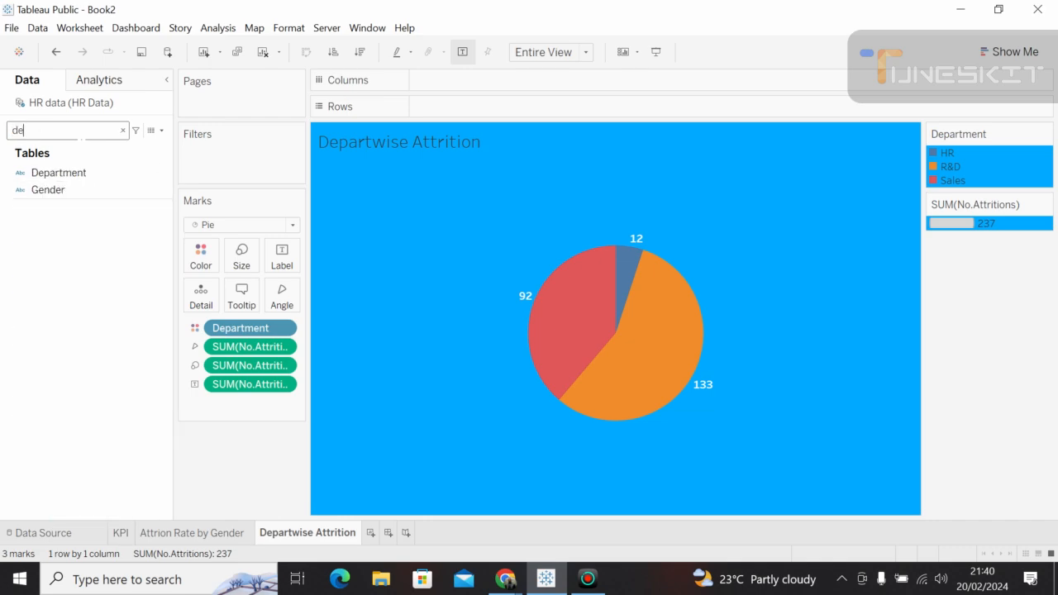
left_click(74, 177)
left_click_drag(75, 182, 293, 265)
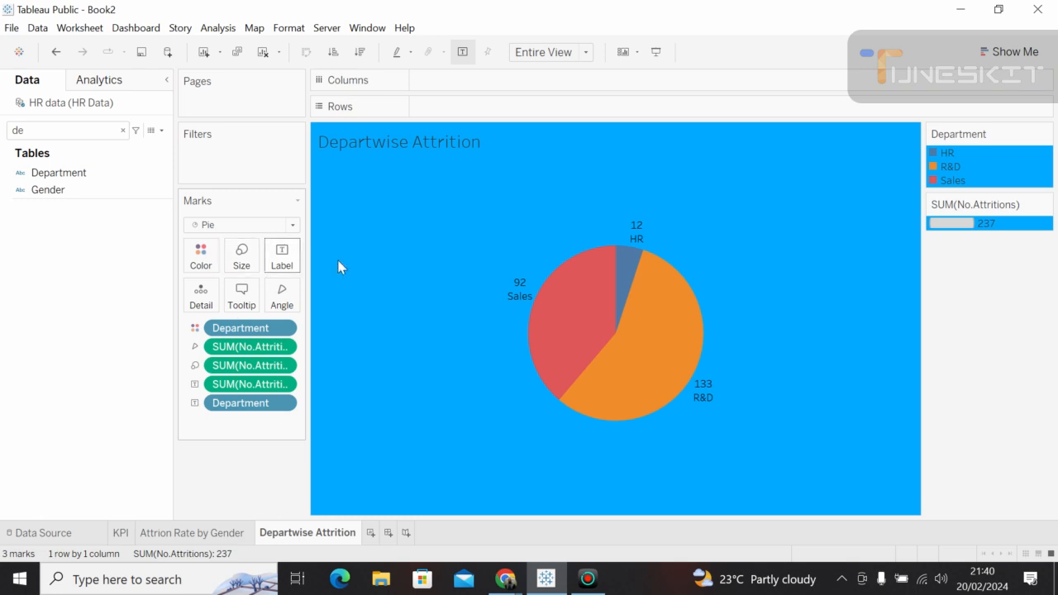
mouse_move(576, 289)
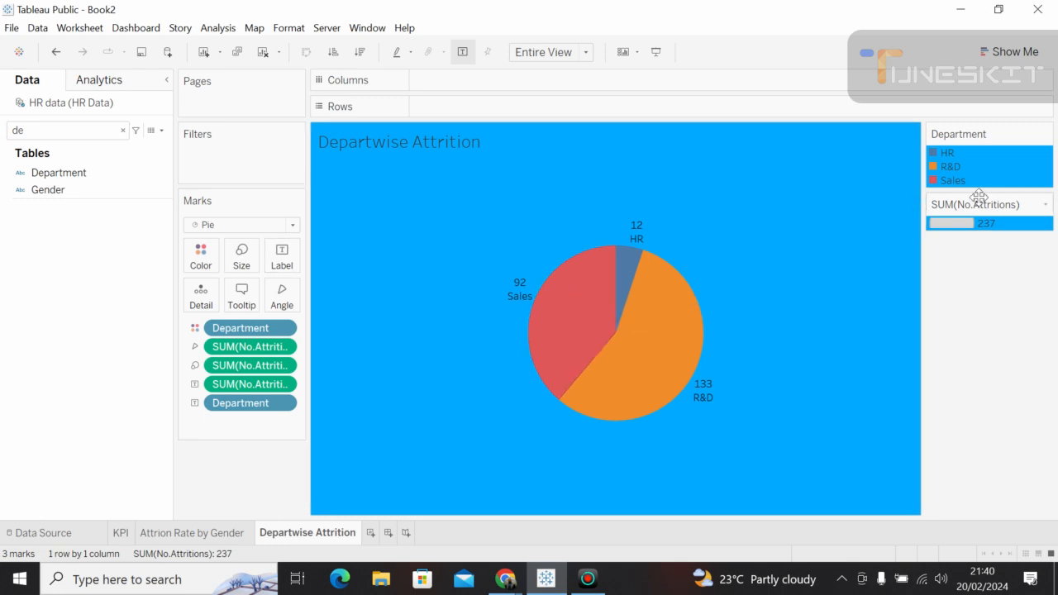
mouse_move(555, 306)
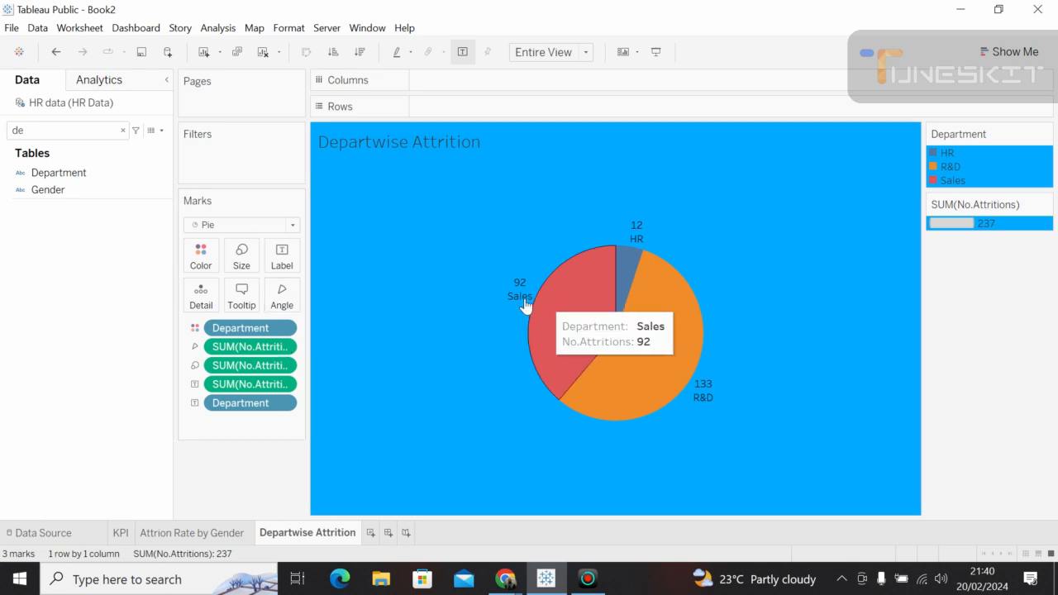
Try to turn the combined pie chart labels white through the font format of the No.Attritions label field.
left_click(285, 385)
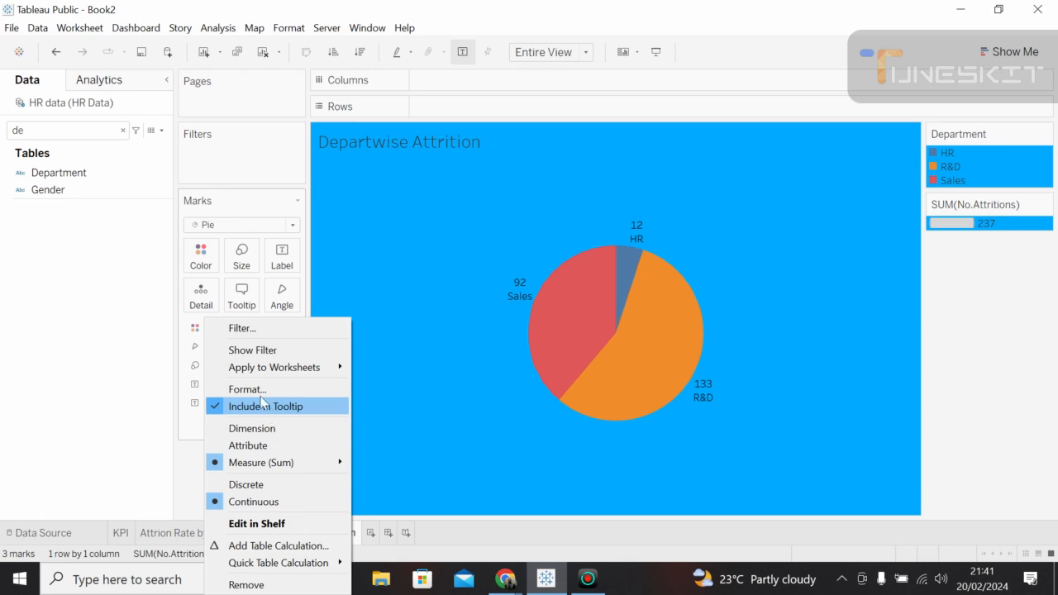
left_click(244, 389)
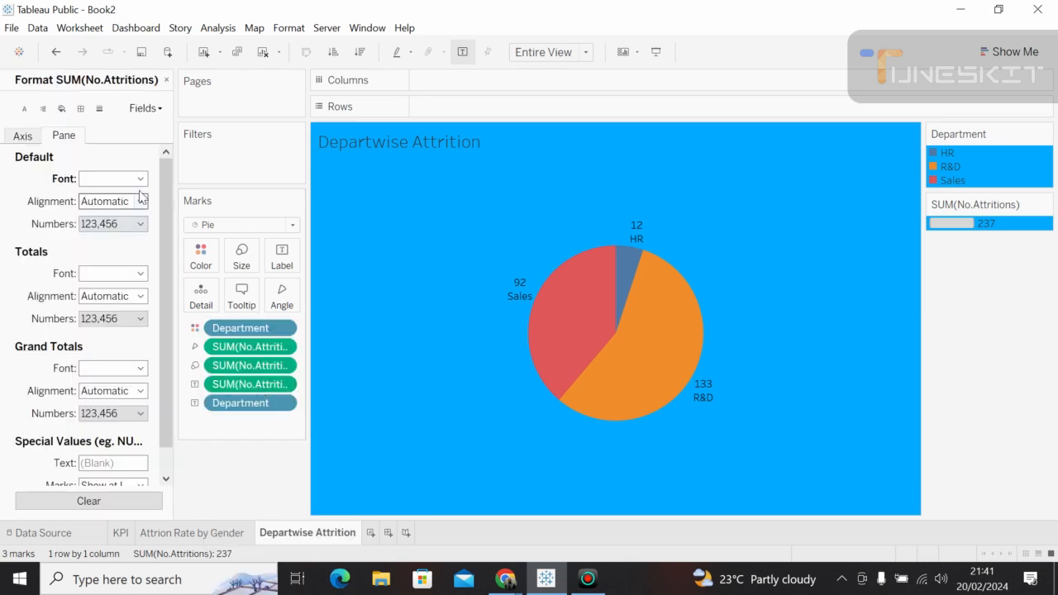
left_click(141, 179)
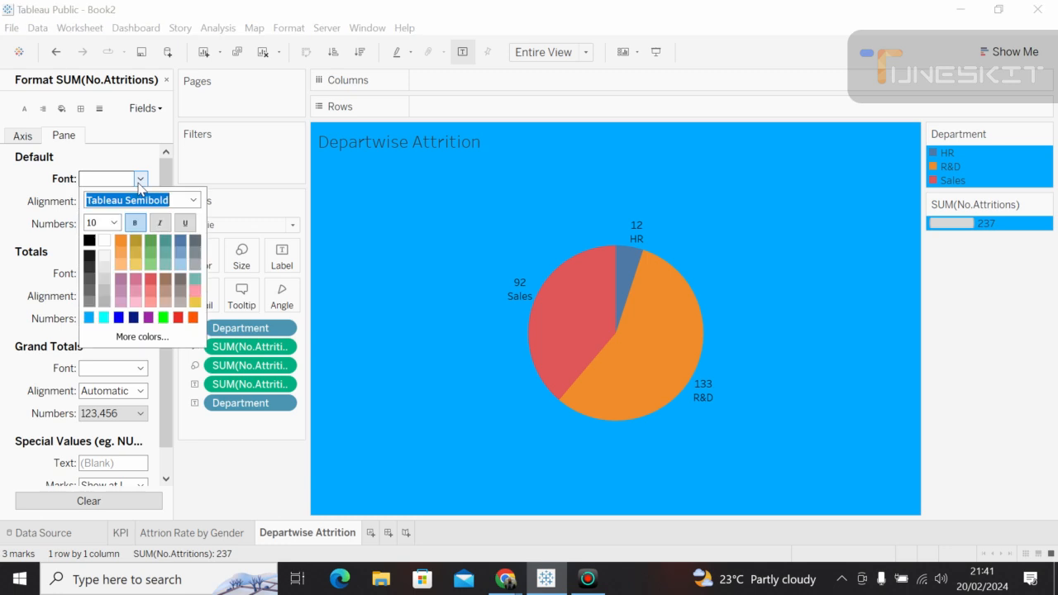
left_click(103, 240)
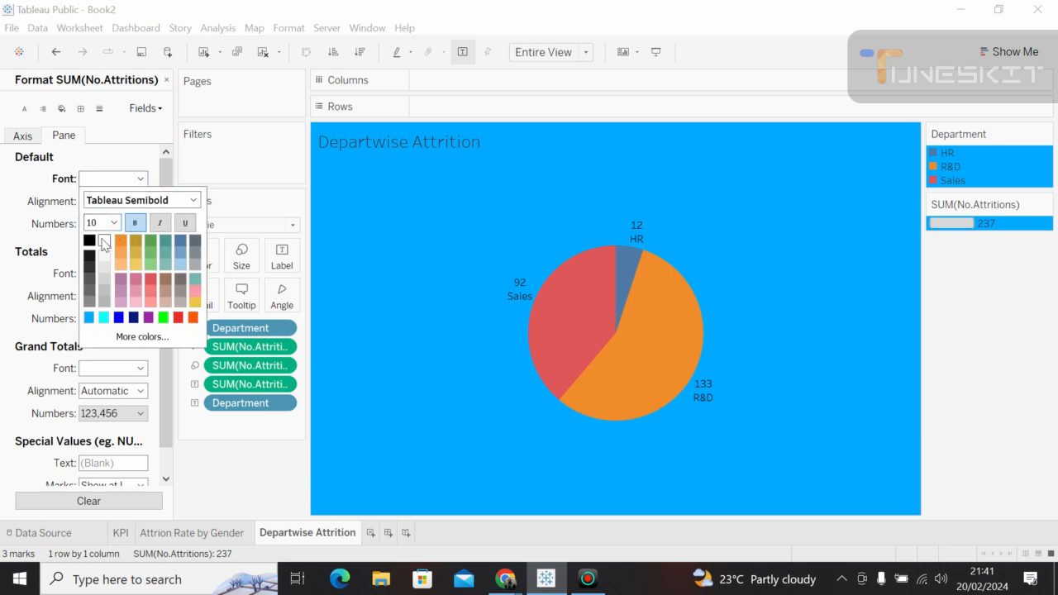
left_click(266, 446)
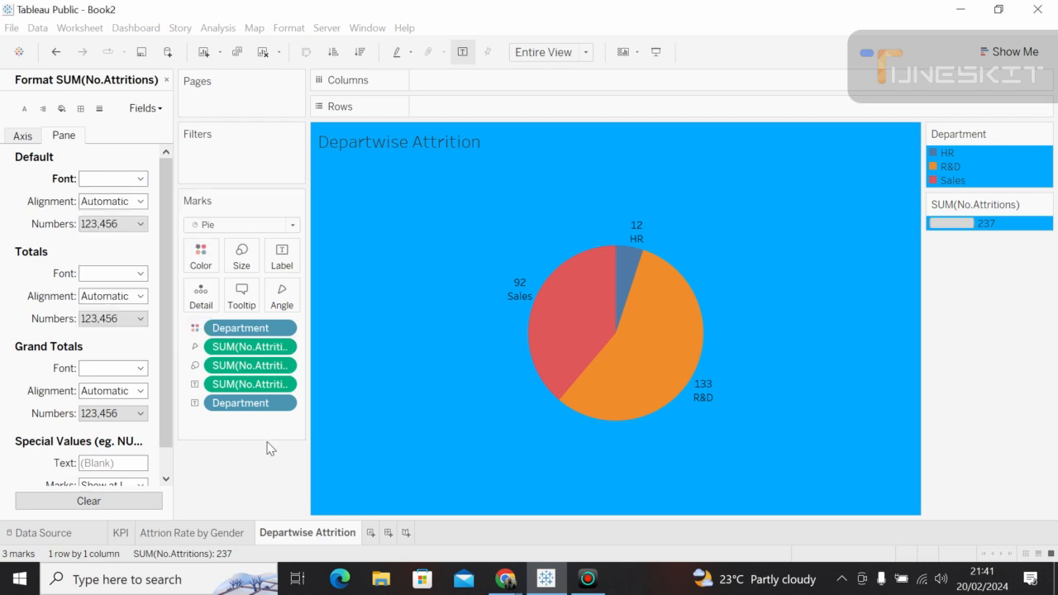
Open the formatting of the Department color field and make its default header font white and bold.
left_click(248, 329)
right_click(248, 329)
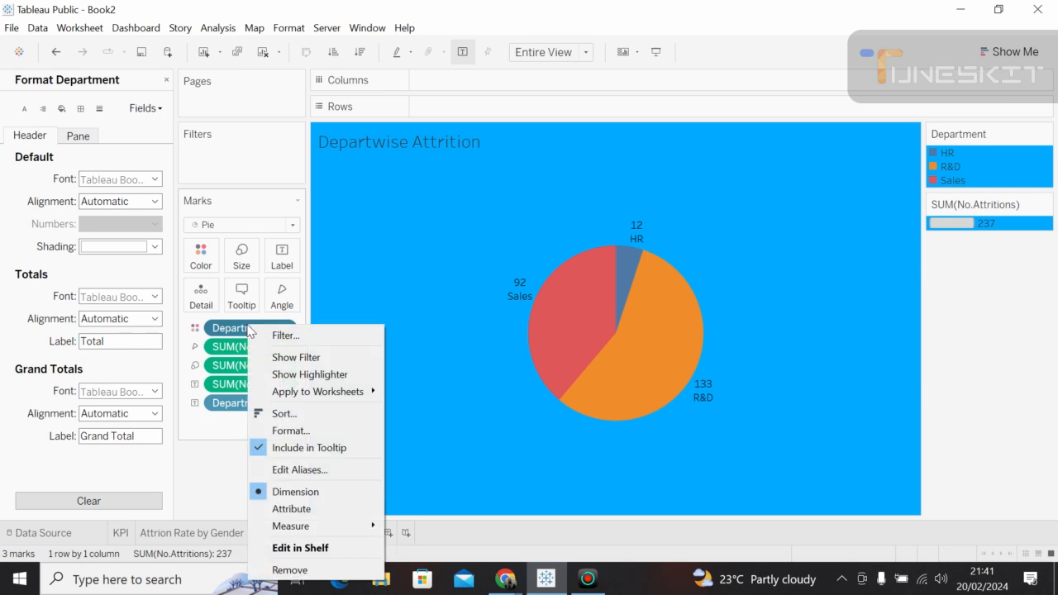
left_click(283, 430)
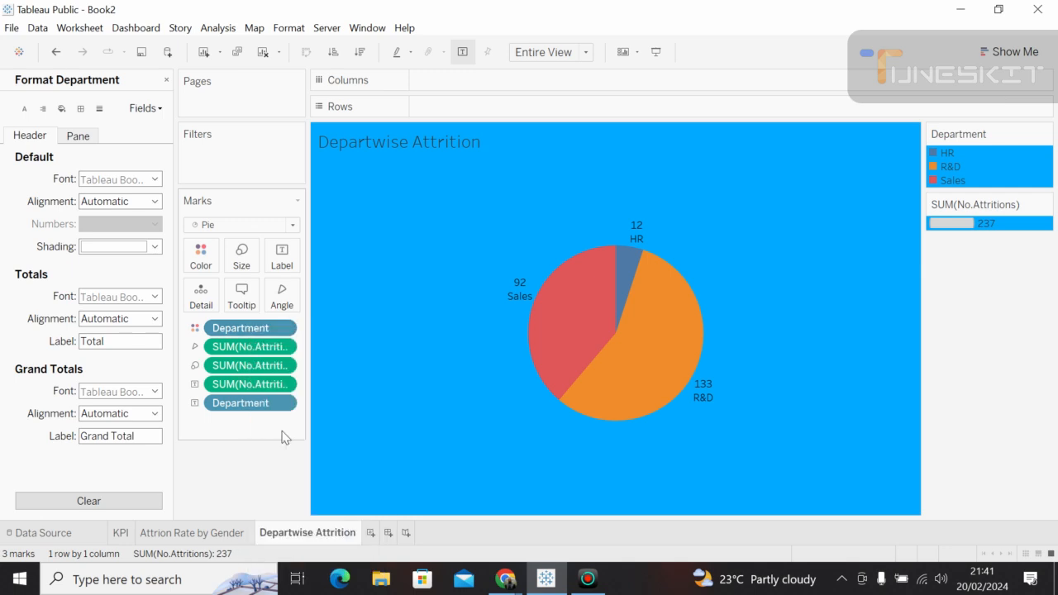
left_click(155, 178)
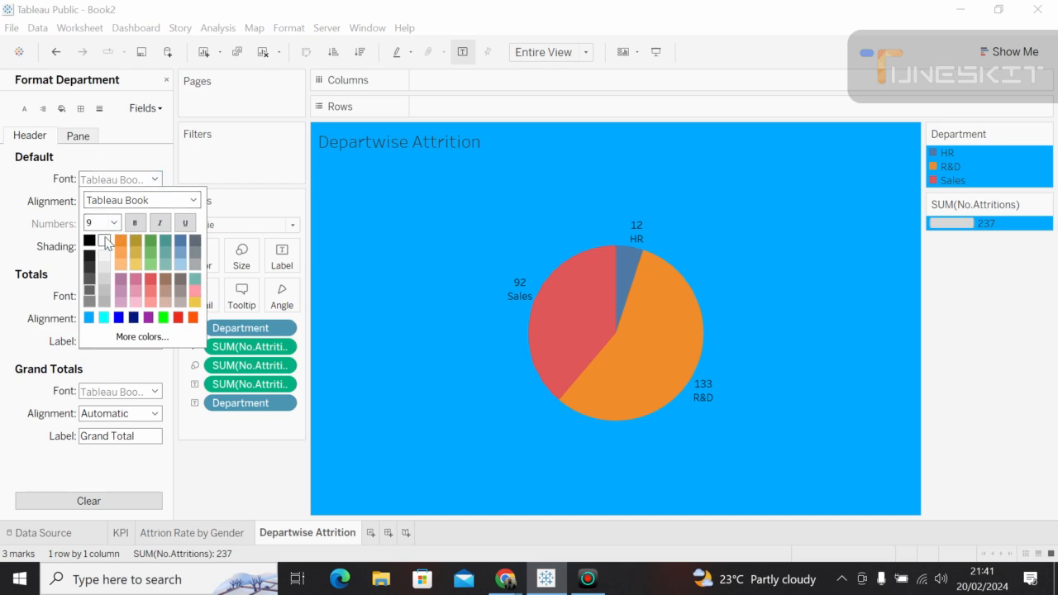
left_click(105, 241)
left_click(134, 223)
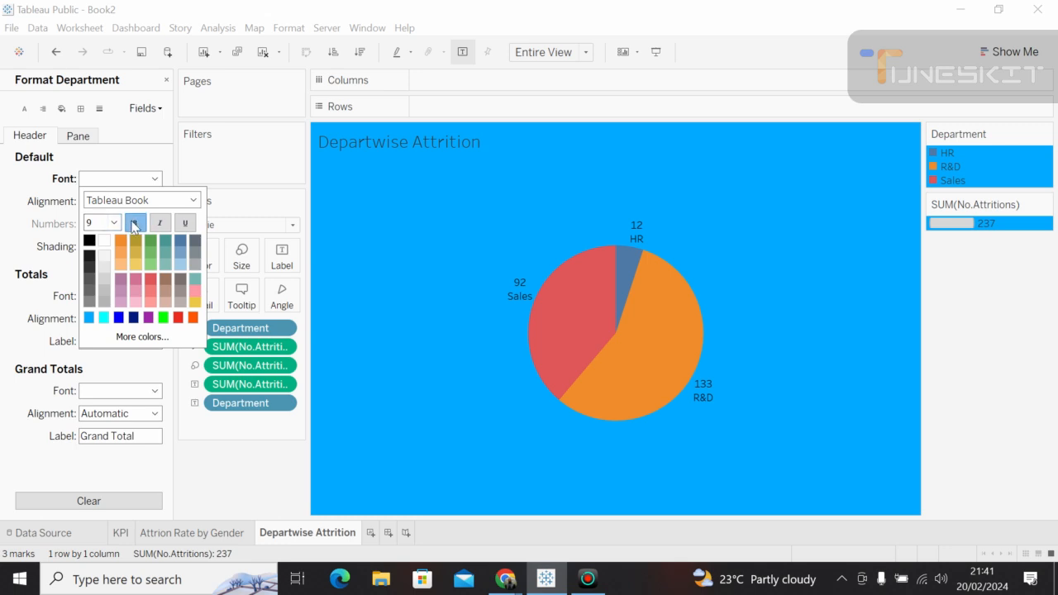
Choose Tableau Semibold as the default header font of the Department field.
left_click(196, 204)
left_click(195, 205)
left_click(195, 202)
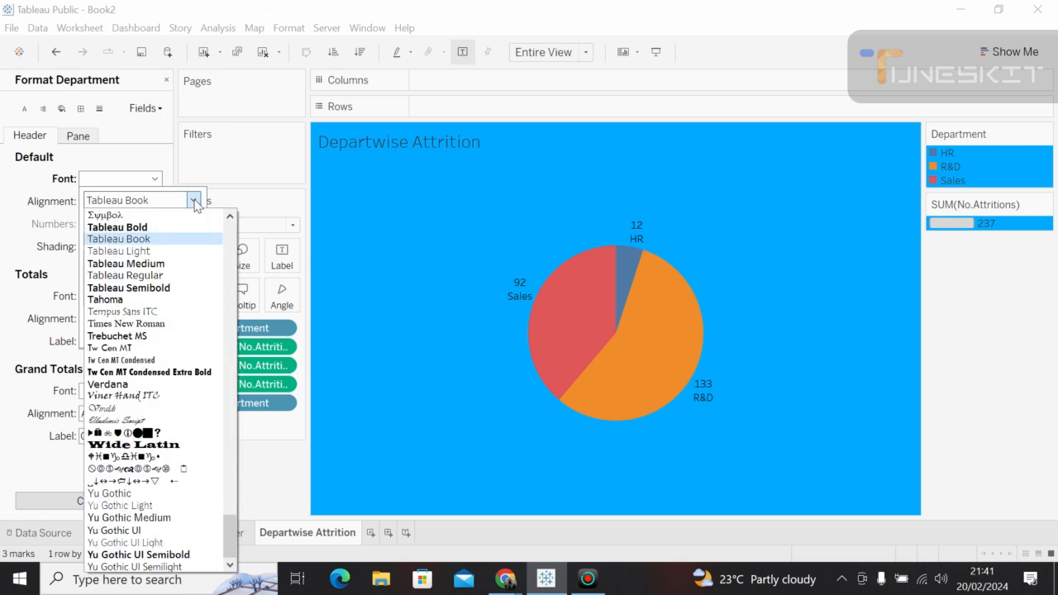
left_click(159, 288)
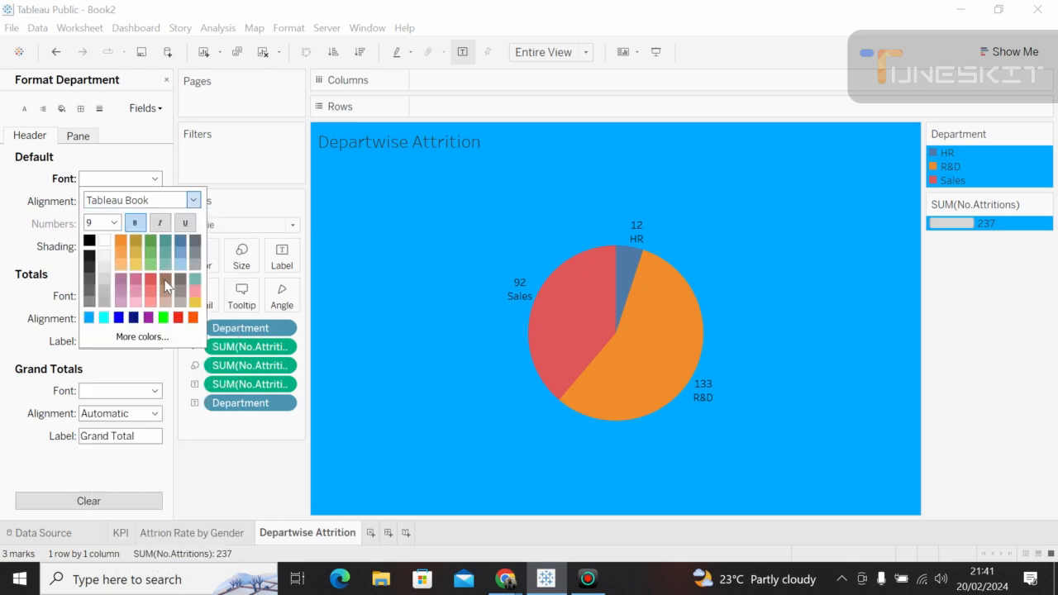
Make the pie chart's mark labels white and bold through the label font settings.
left_click(282, 257)
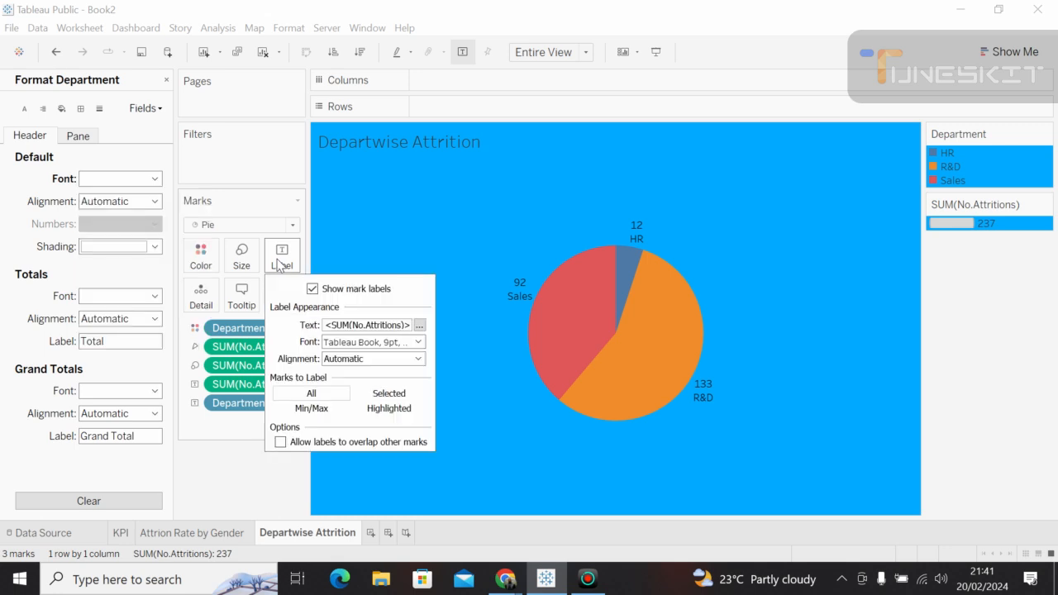
left_click(418, 342)
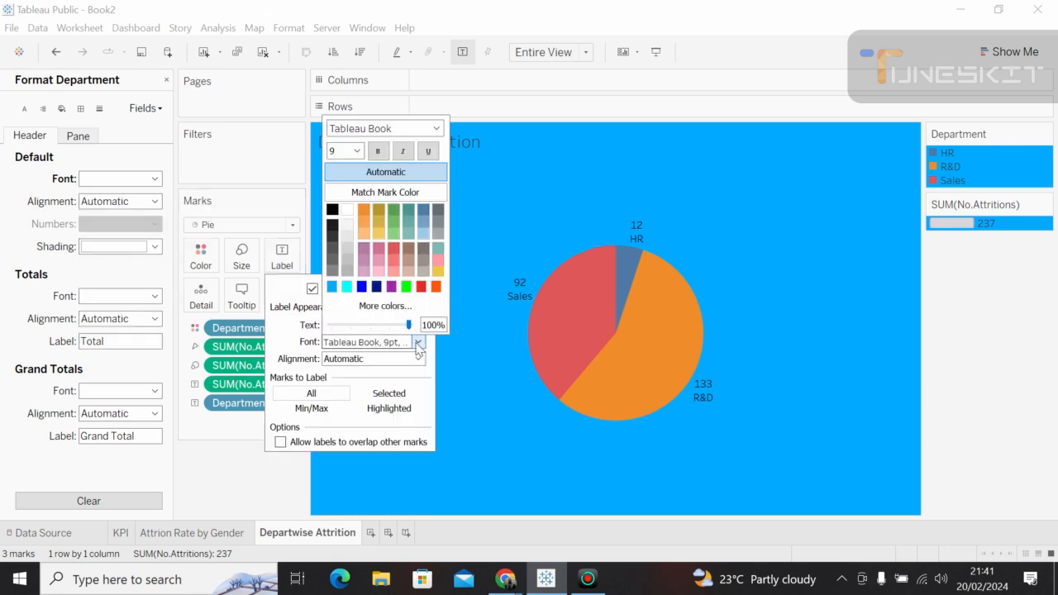
left_click(346, 209)
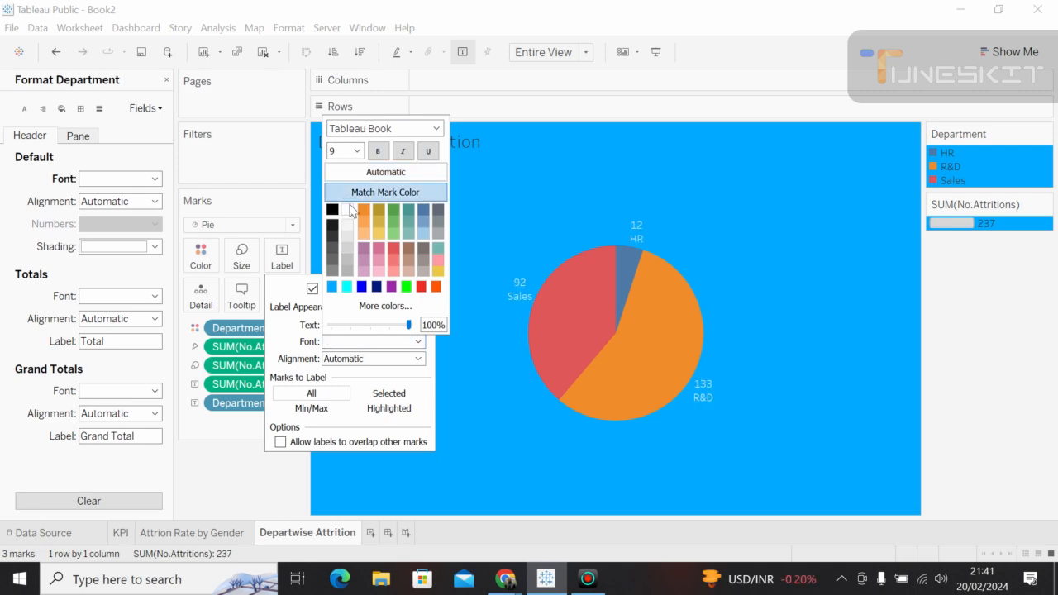
left_click(380, 153)
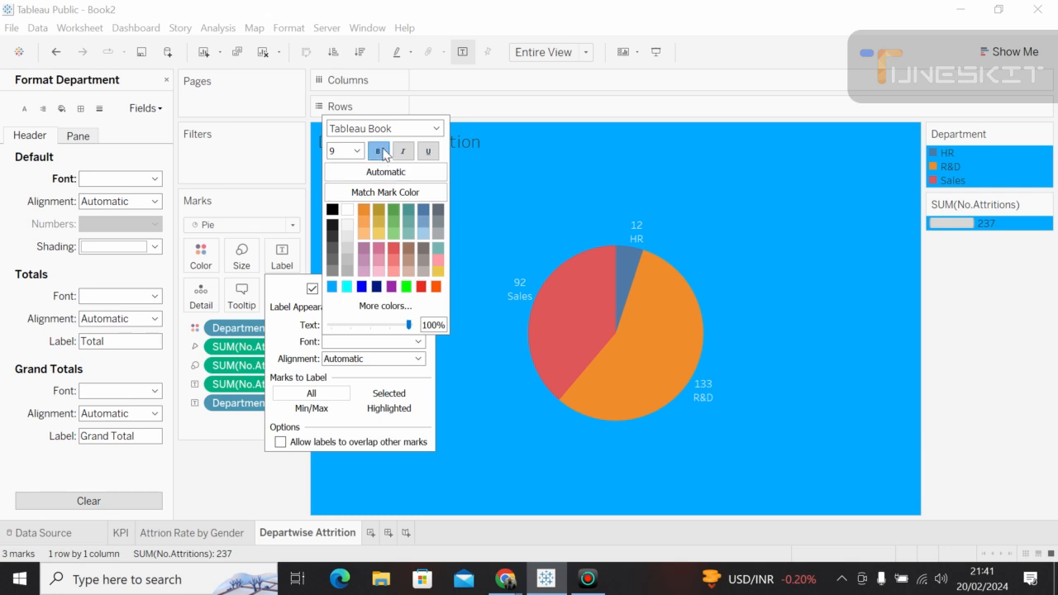
Set the pie chart's mark labels to size 10 in the Tableau Semibold font.
left_click(358, 152)
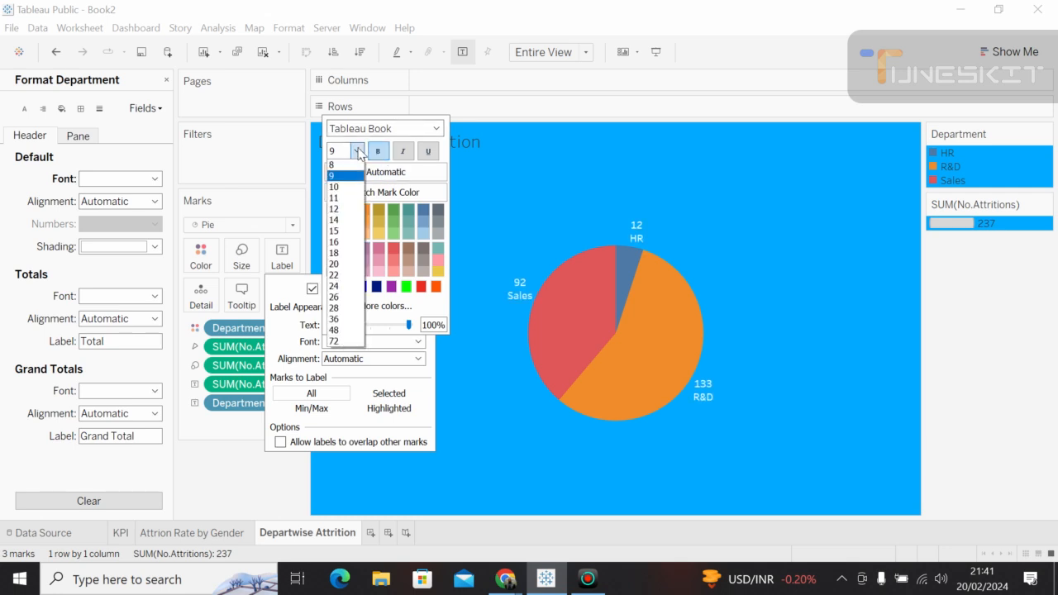
left_click(342, 209)
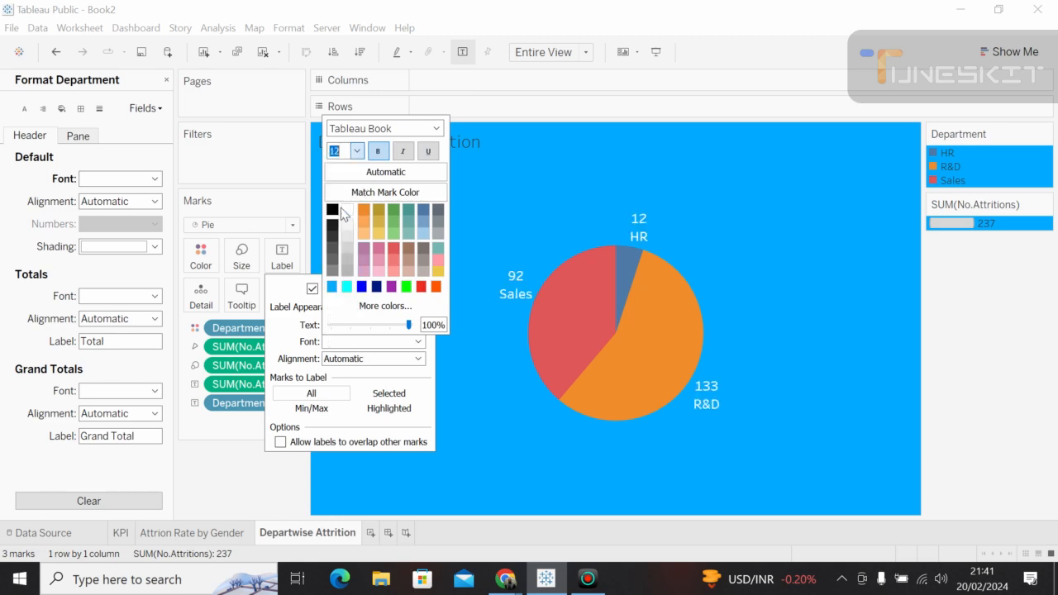
left_click(356, 151)
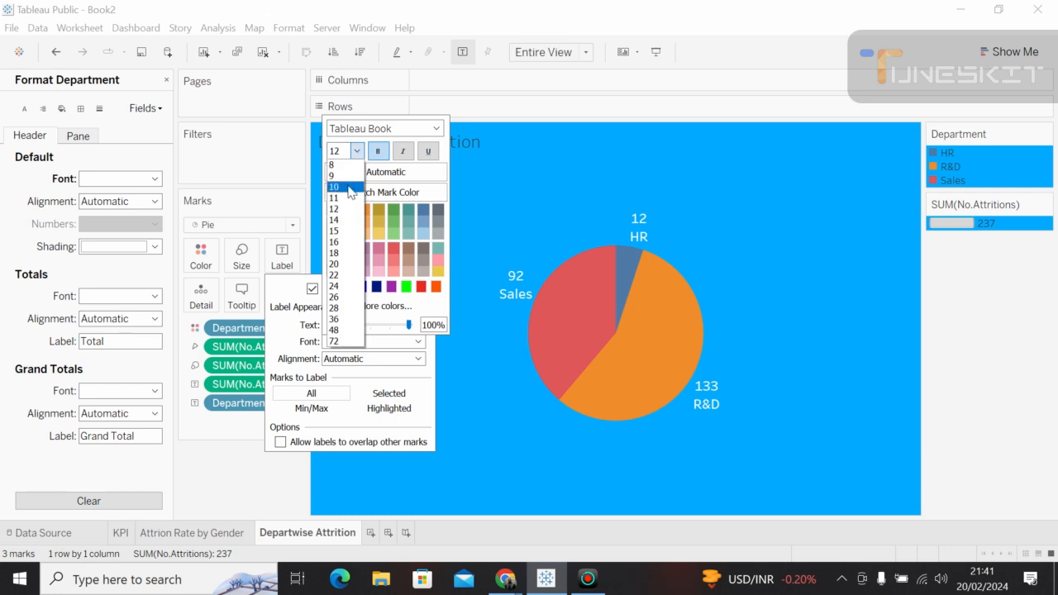
left_click(350, 188)
left_click(435, 129)
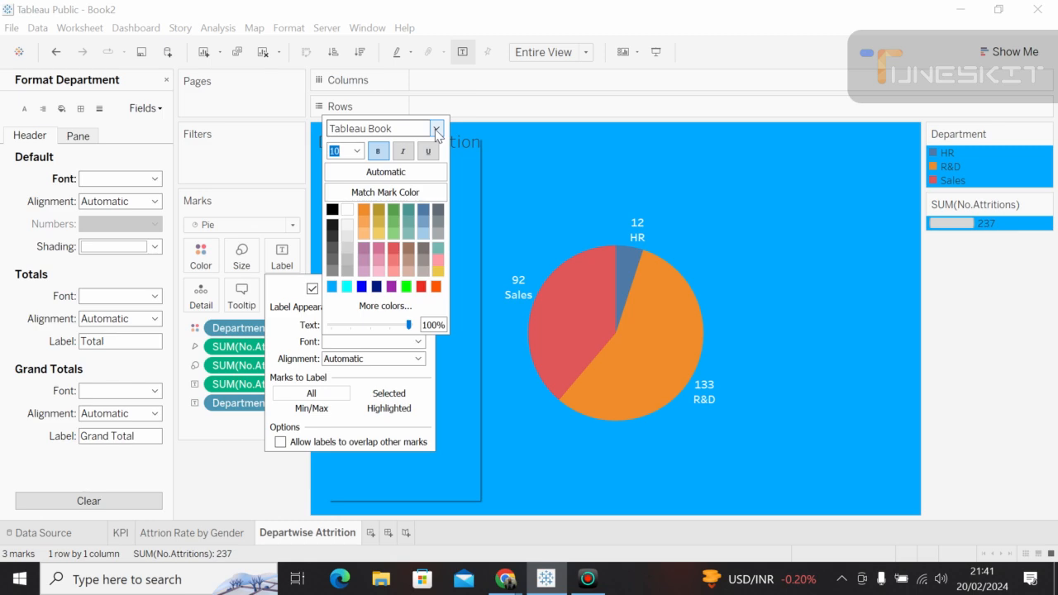
left_click(436, 131)
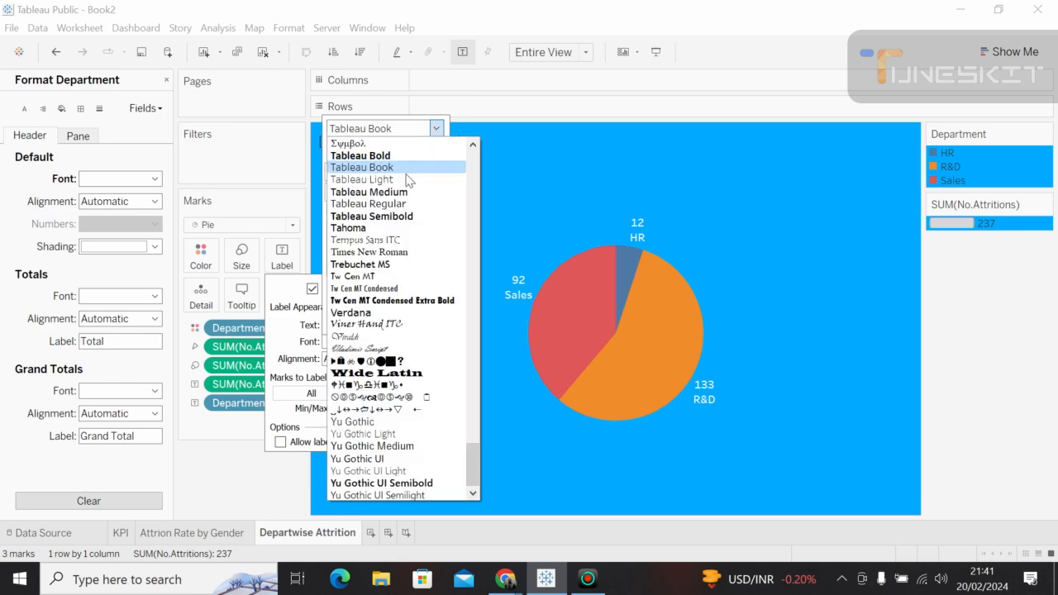
left_click(398, 216)
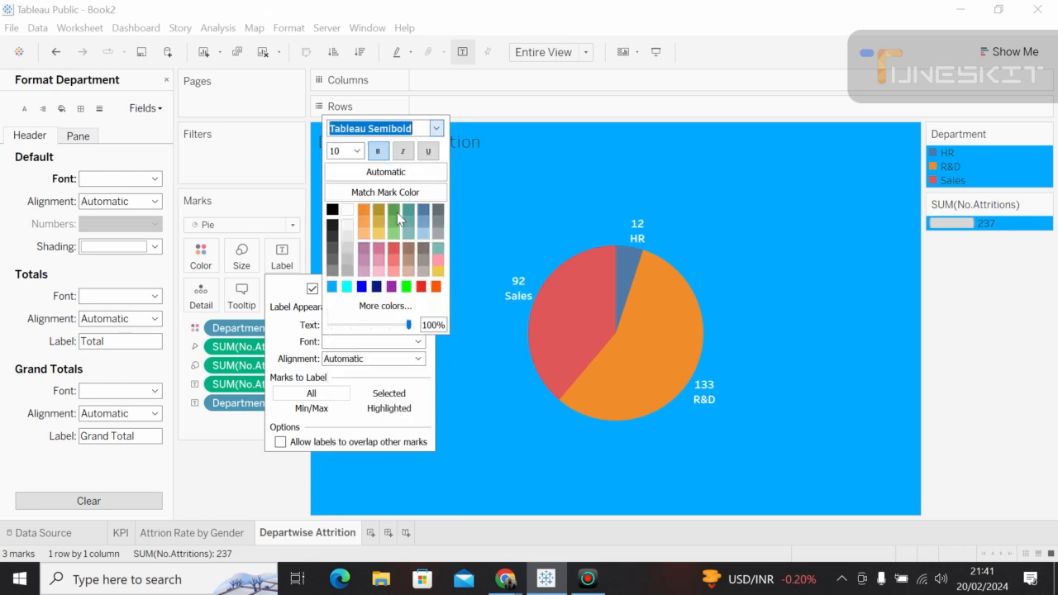
left_click(712, 240)
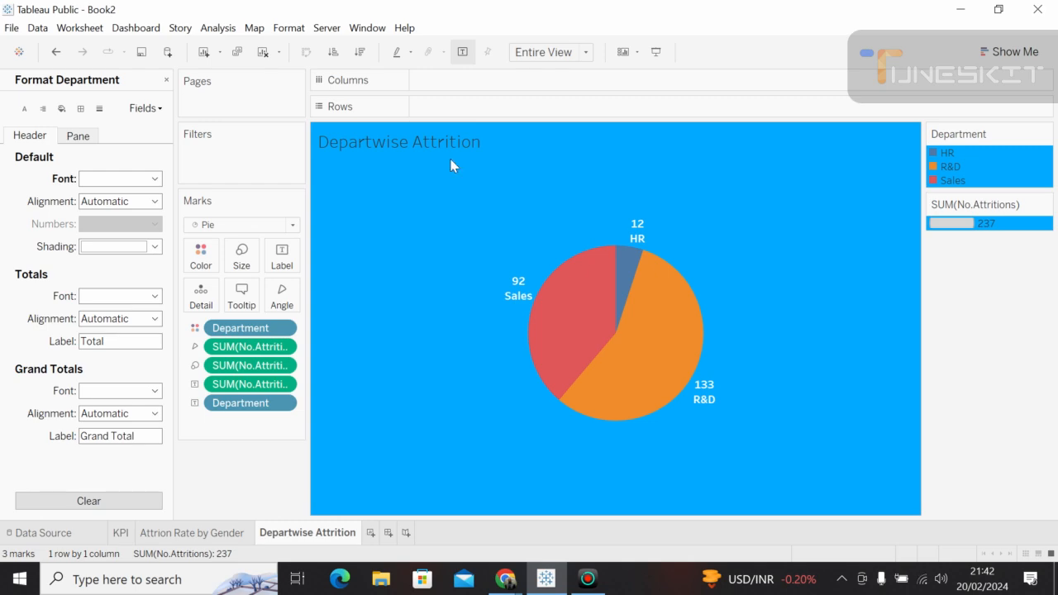
Edit the pie chart's title and replace the sheet name placeholder with the text "Departwise Attrition".
right_click(747, 139)
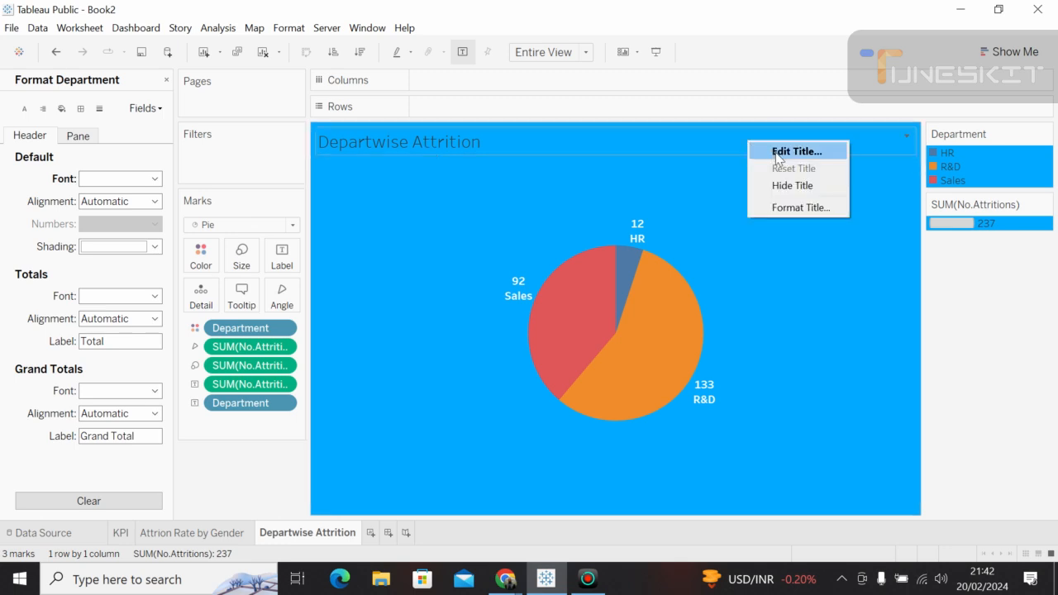
left_click(777, 153)
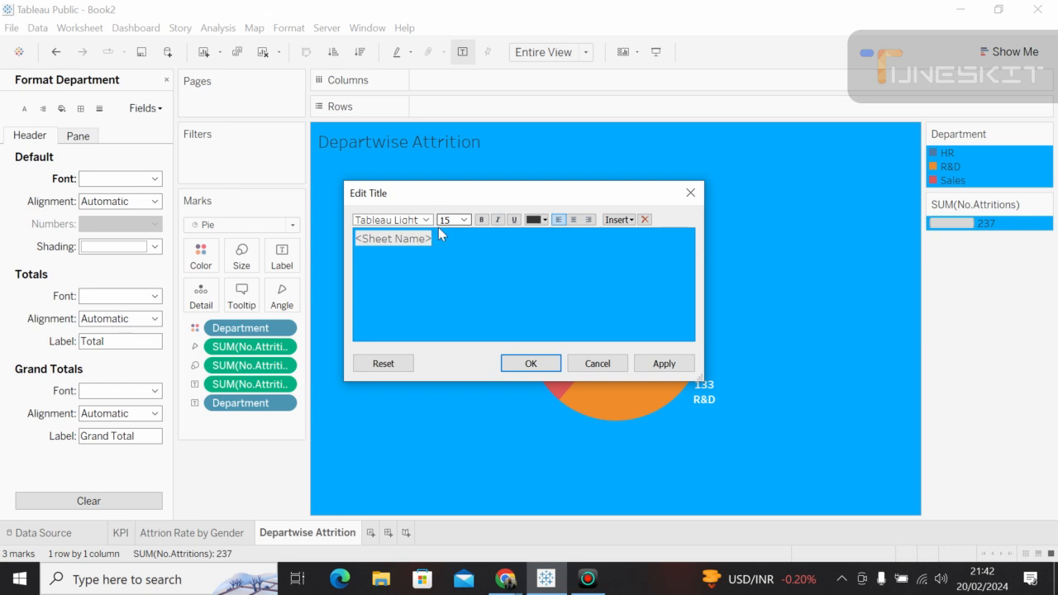
left_click(440, 239)
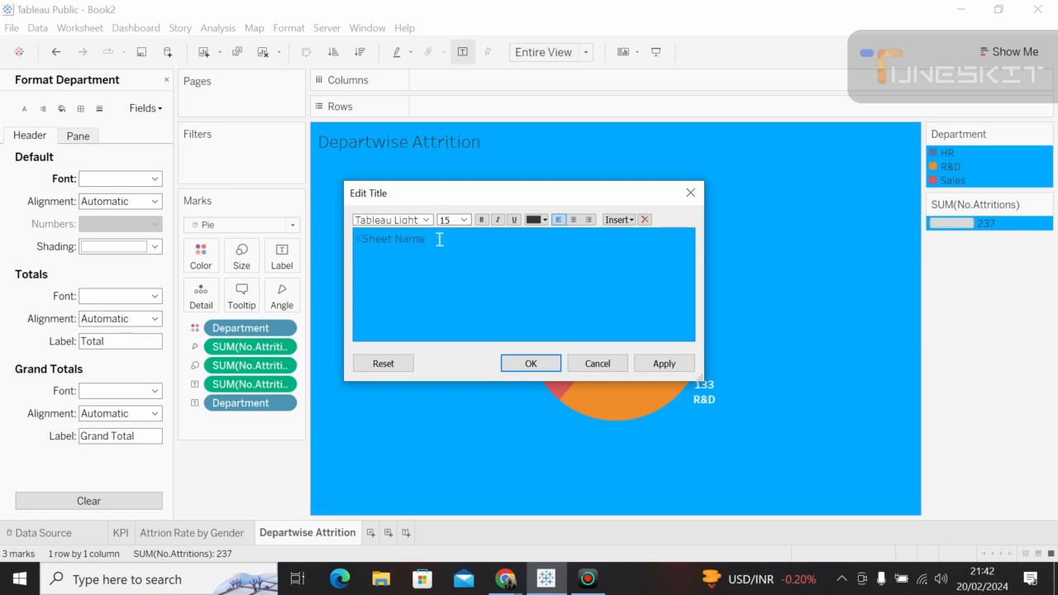
key("BackSpace")
key("BackSpace")
key("BackSpace")
key("BackSpace")
key("BackSpace")
key("BackSpace")
key("BackSpace")
key("BackSpace")
key("BackSpace")
key("BackSpace")
key("BackSpace")
type("Departwise A")
Format the "Departwise Attrition" title text as bold, white Tableau Semibold and apply it.
left_click_drag(470, 245, 363, 242)
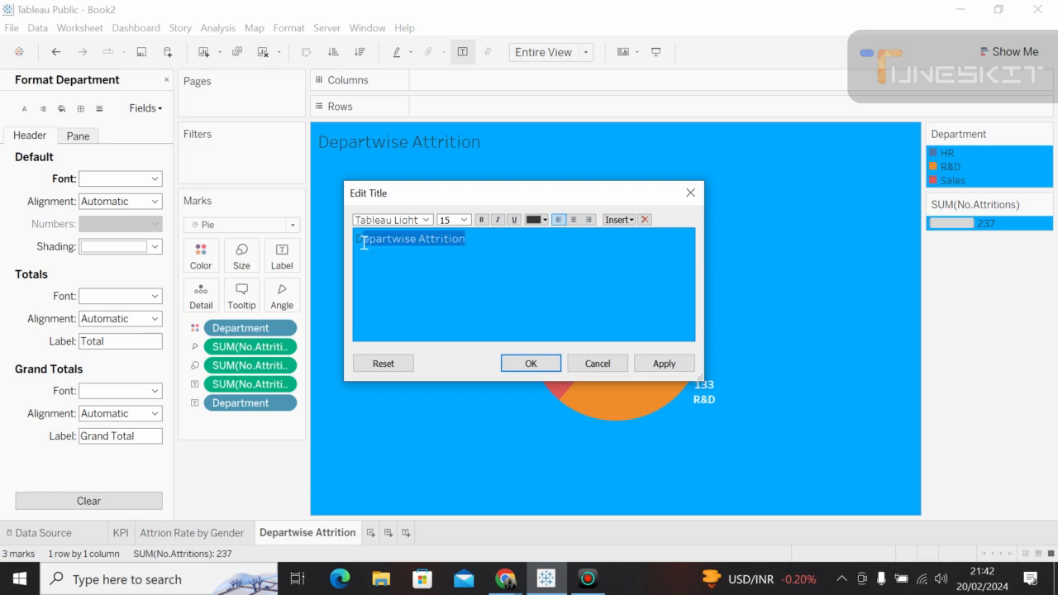
left_click(482, 219)
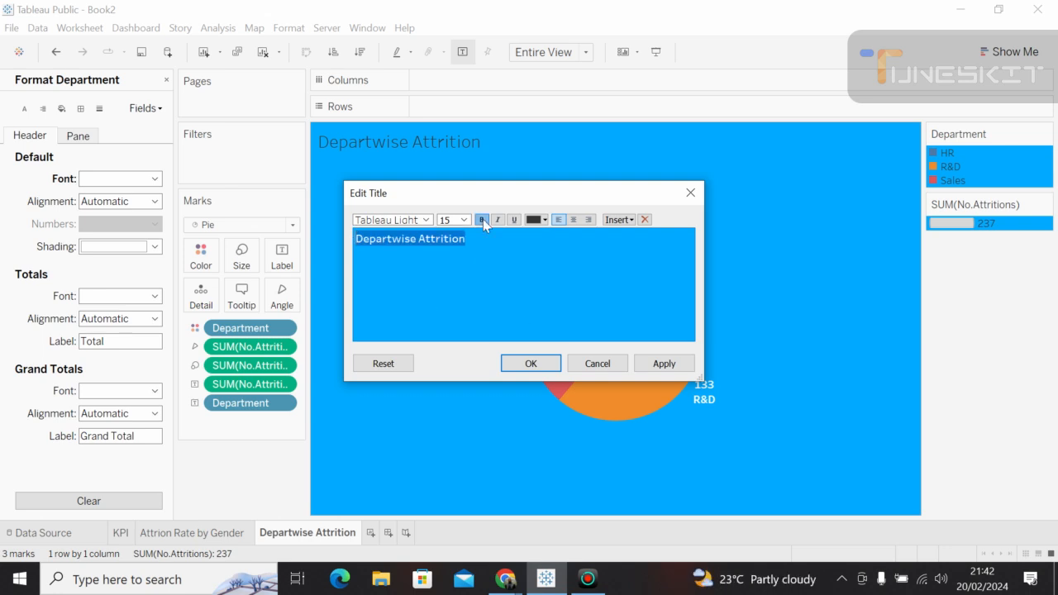
left_click(426, 221)
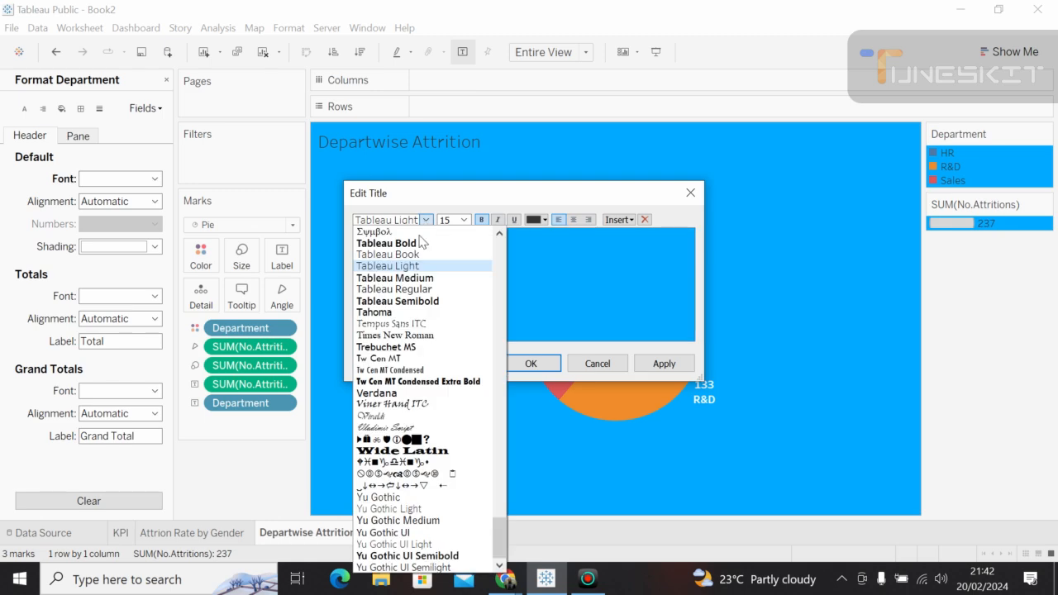
left_click(415, 303)
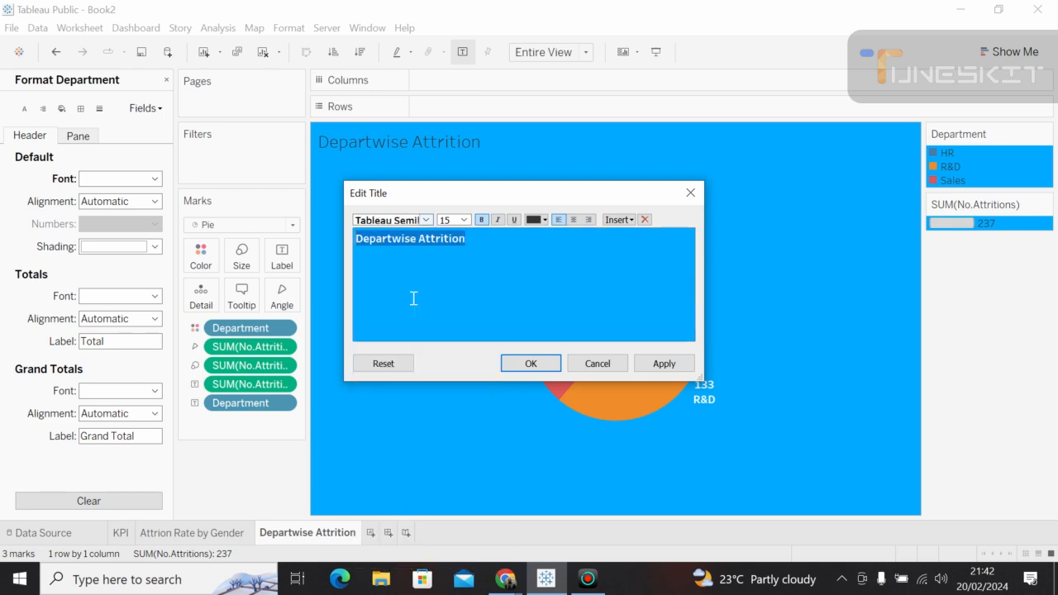
left_click(544, 220)
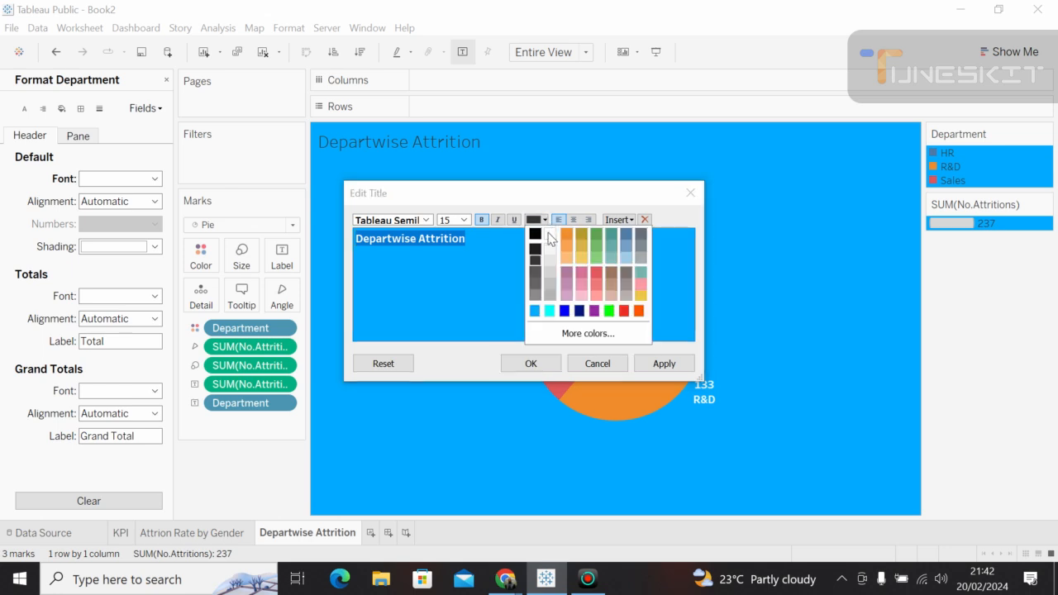
left_click(549, 234)
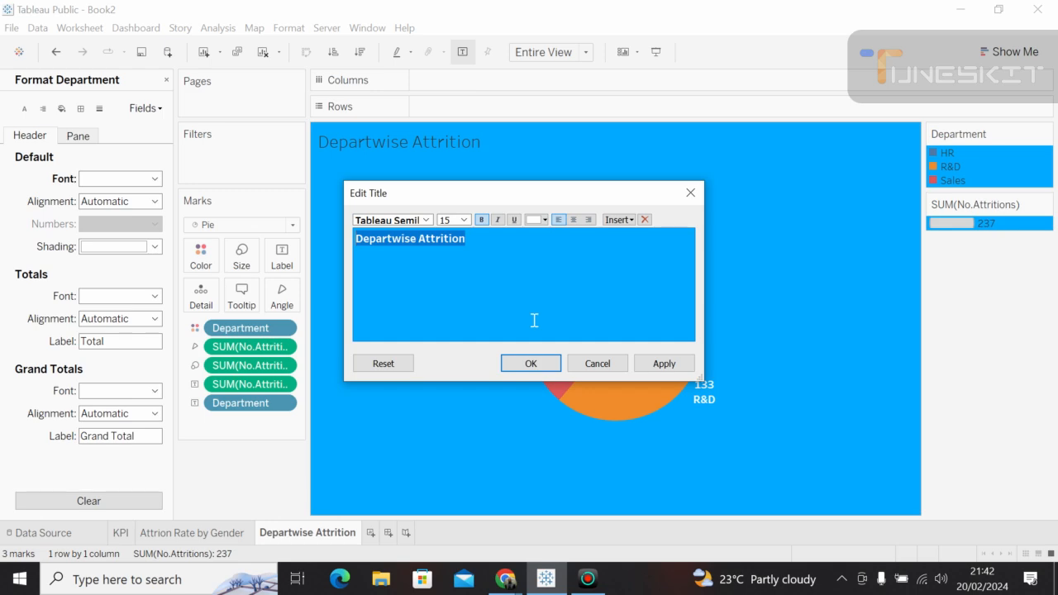
left_click(530, 364)
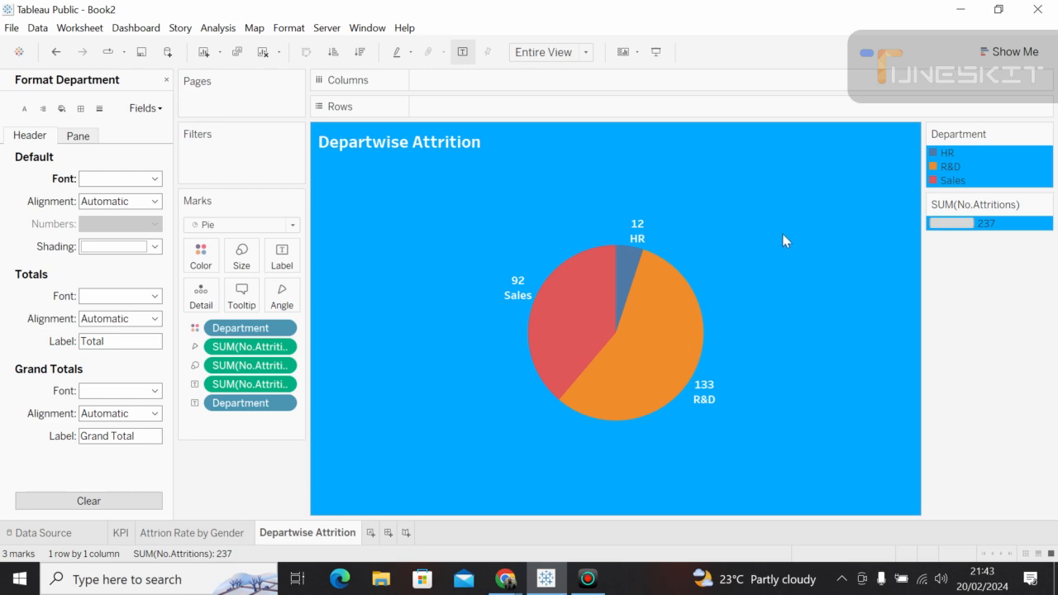
Add a new worksheet after Departwise Attrition and name it "Age Distribution".
left_click(369, 533)
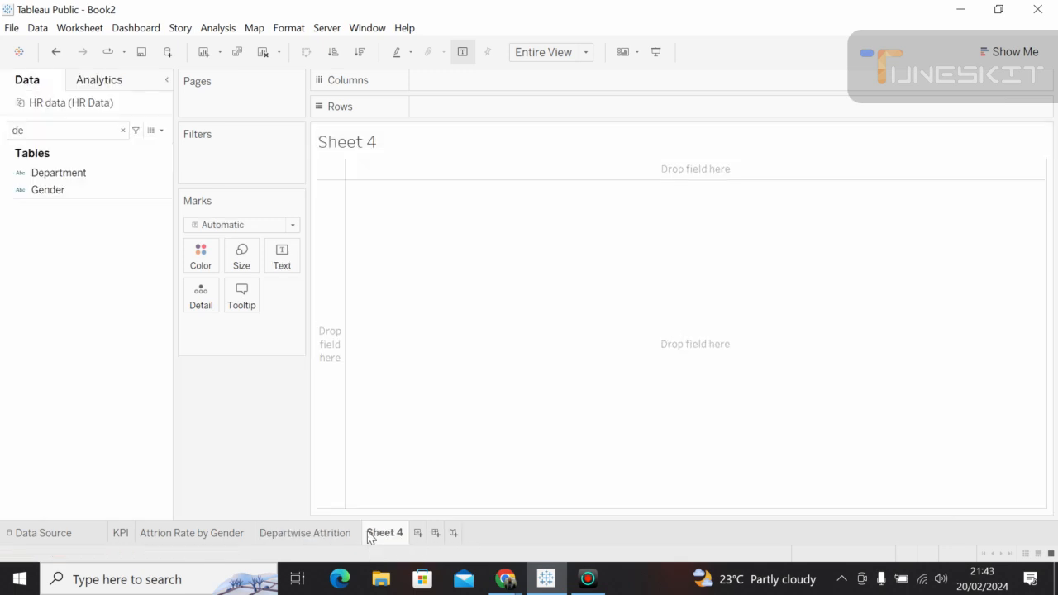
double_click(384, 538)
left_click(384, 537)
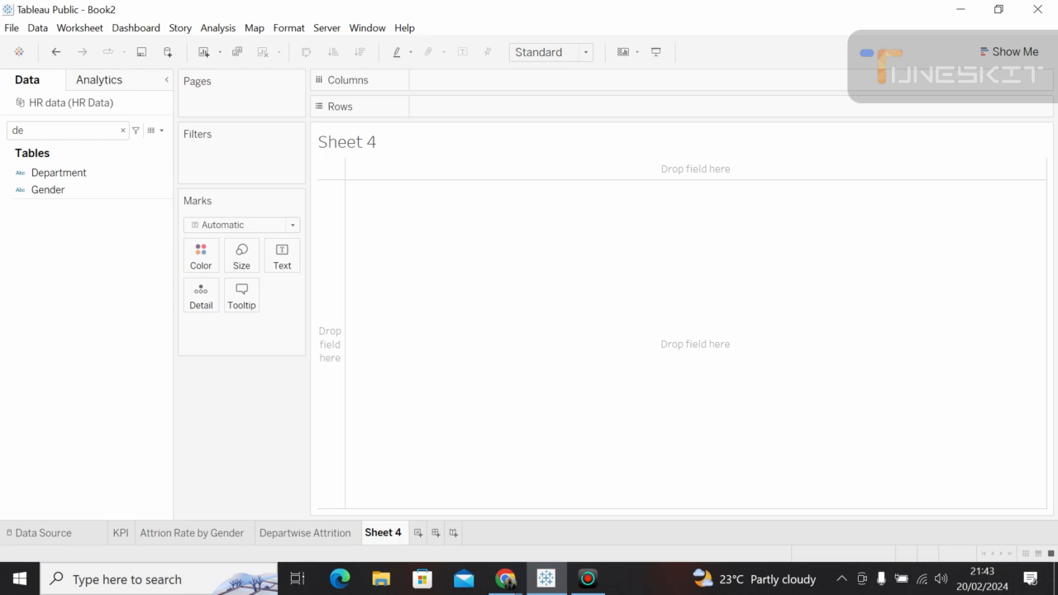
key("BackSpace")
key("BackSpace")
key("BackSpace")
key("BackSpace")
key("BackSpace")
key("BackSpace")
key("BackSpace")
type("Age ")
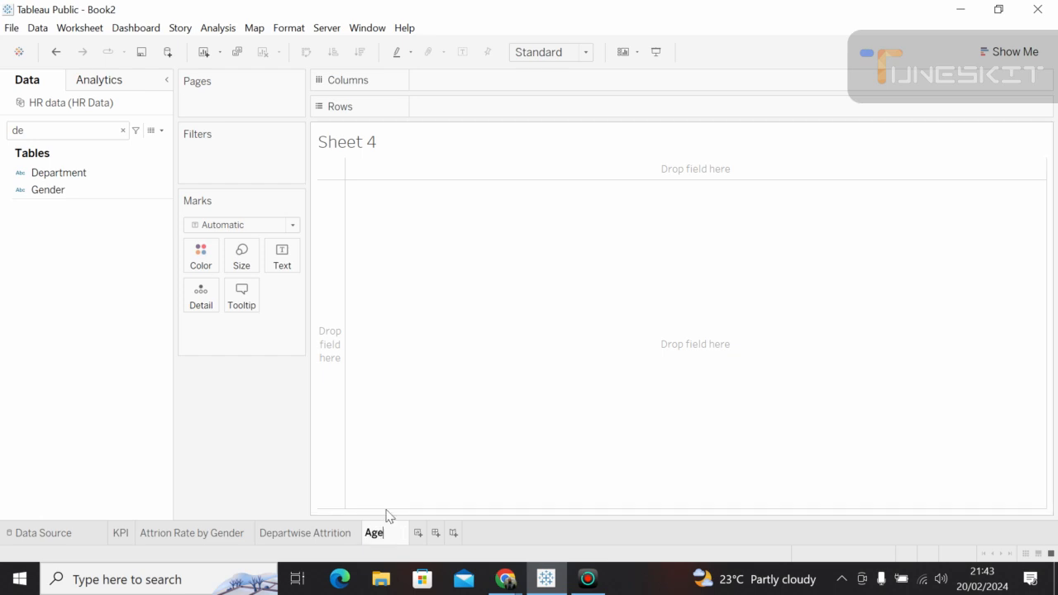
type("Dr")
key("BackSpace")
type("istribution")
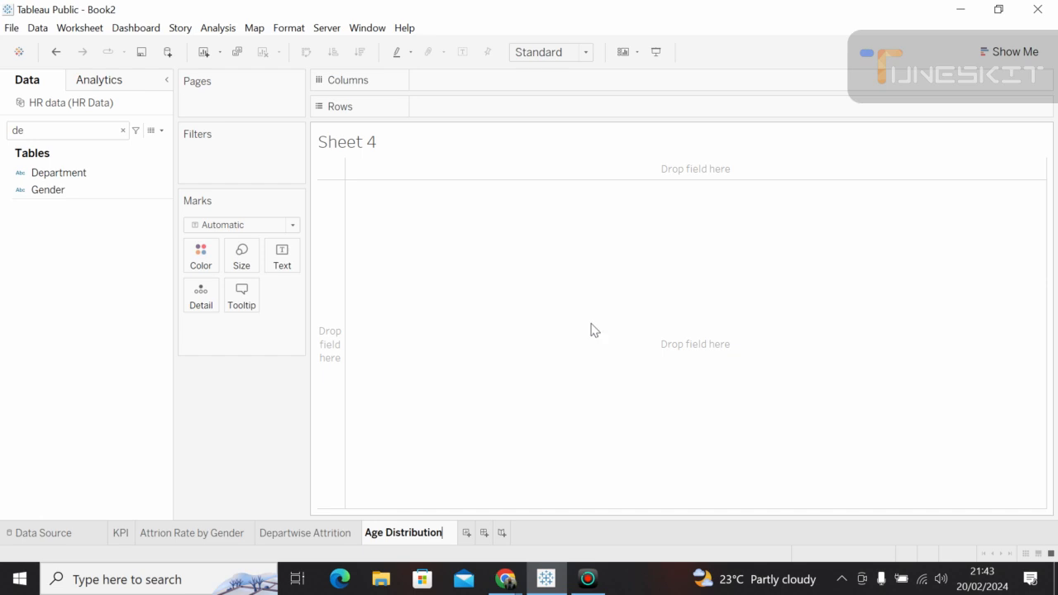
key("Return")
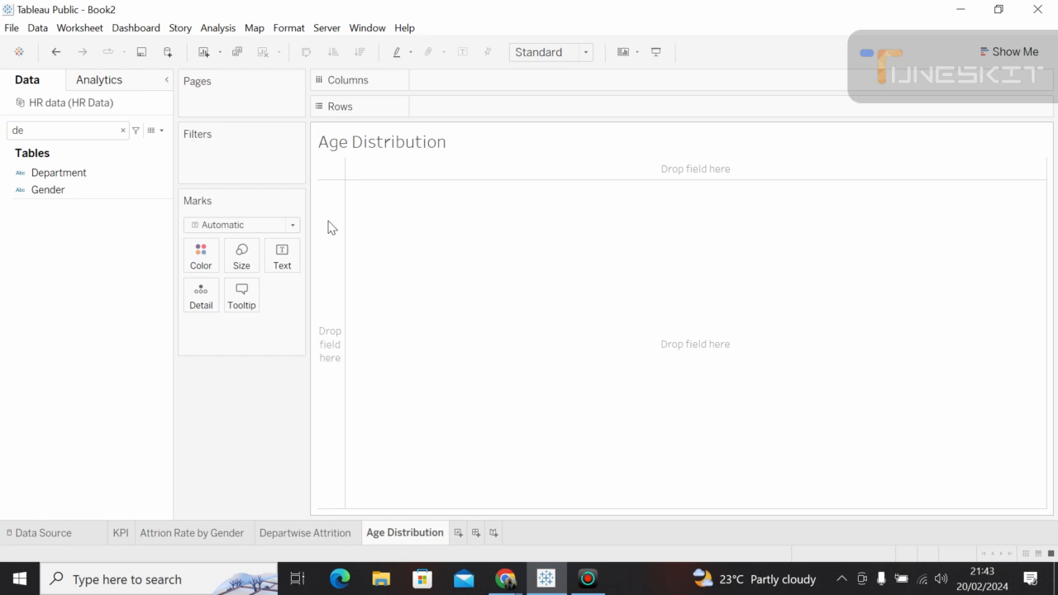
Clear the "de" search so the full list of data fields is available.
left_click(23, 130)
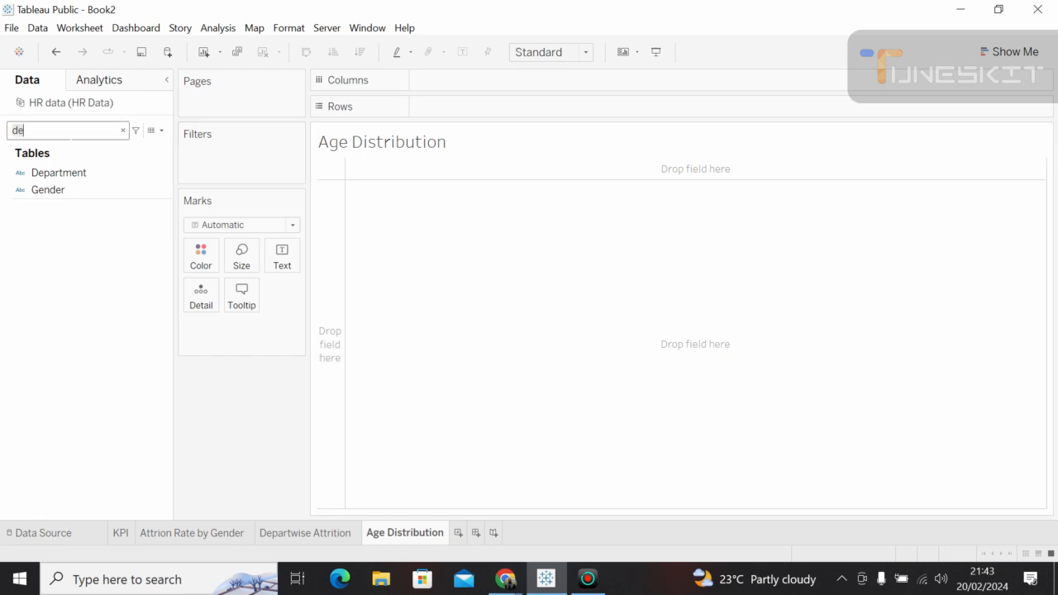
key("BackSpace")
key("BackSpace")
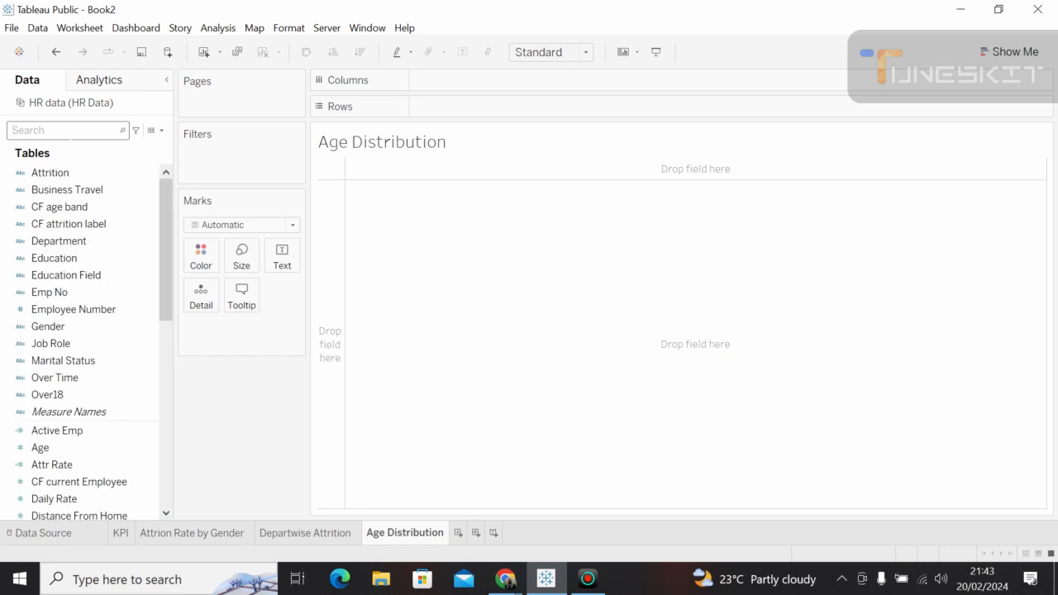
left_click(168, 172)
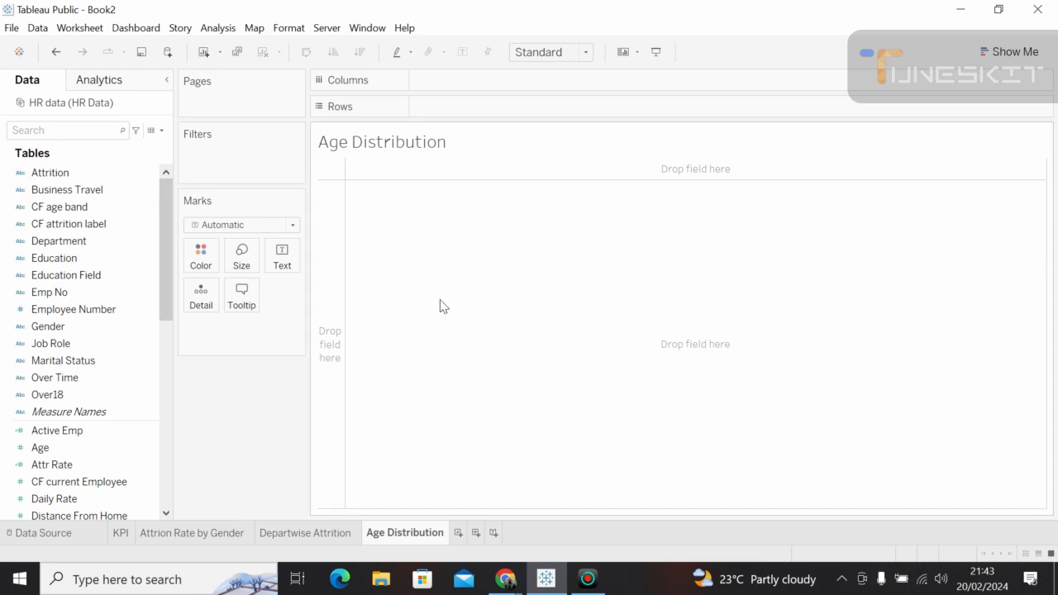
Switch to the Google Meet call, admit the waiting participant and return to Tableau.
left_click(506, 579)
left_click(413, 496)
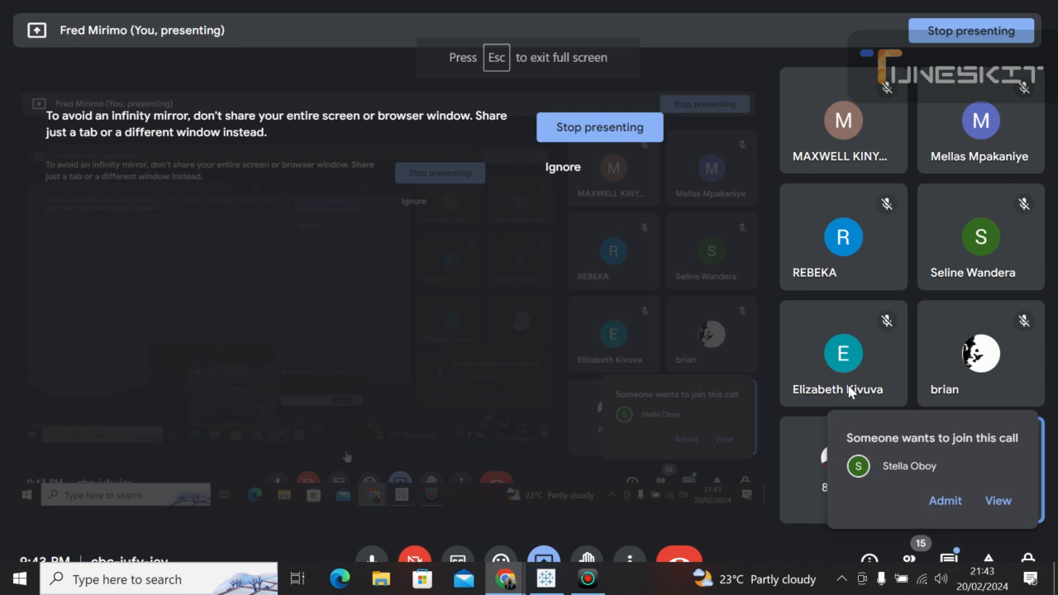
left_click(940, 502)
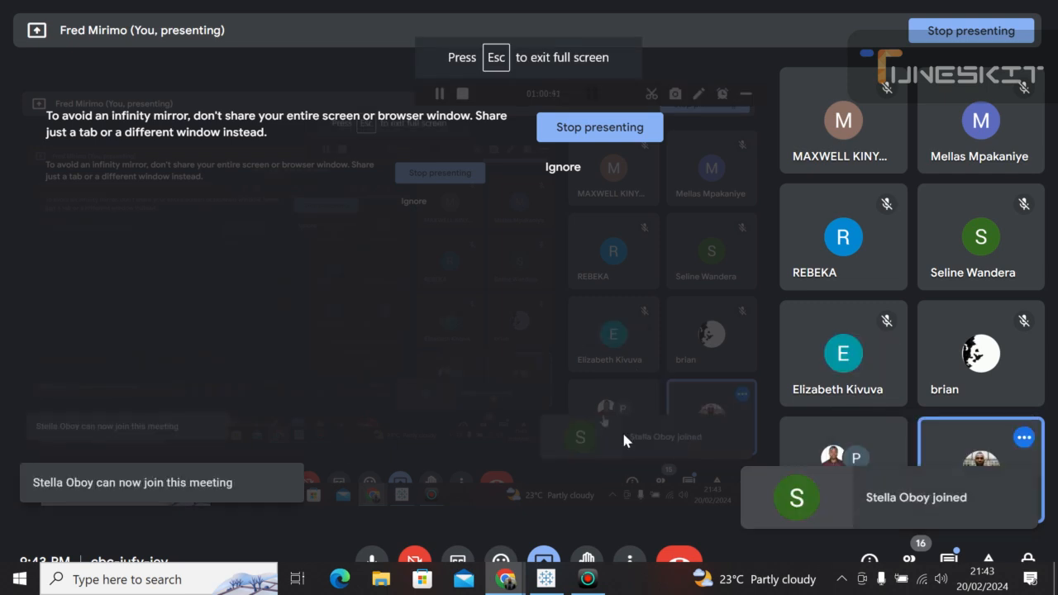
left_click(545, 579)
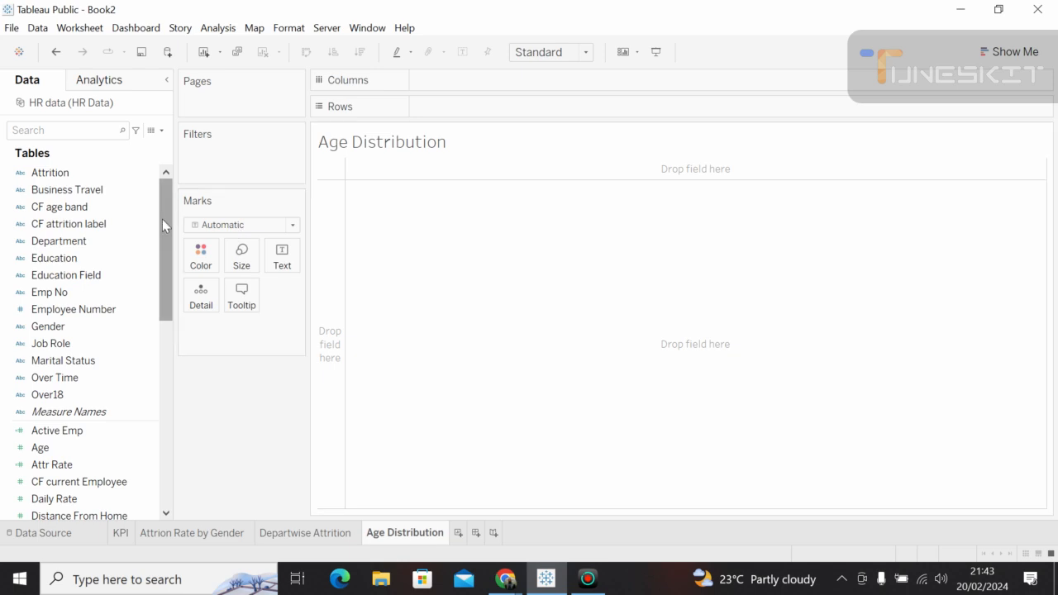
Search the data fields for "age" and place Age on Columns of the Age Distribution sheet.
left_click_drag(162, 204, 161, 201)
left_click(78, 397)
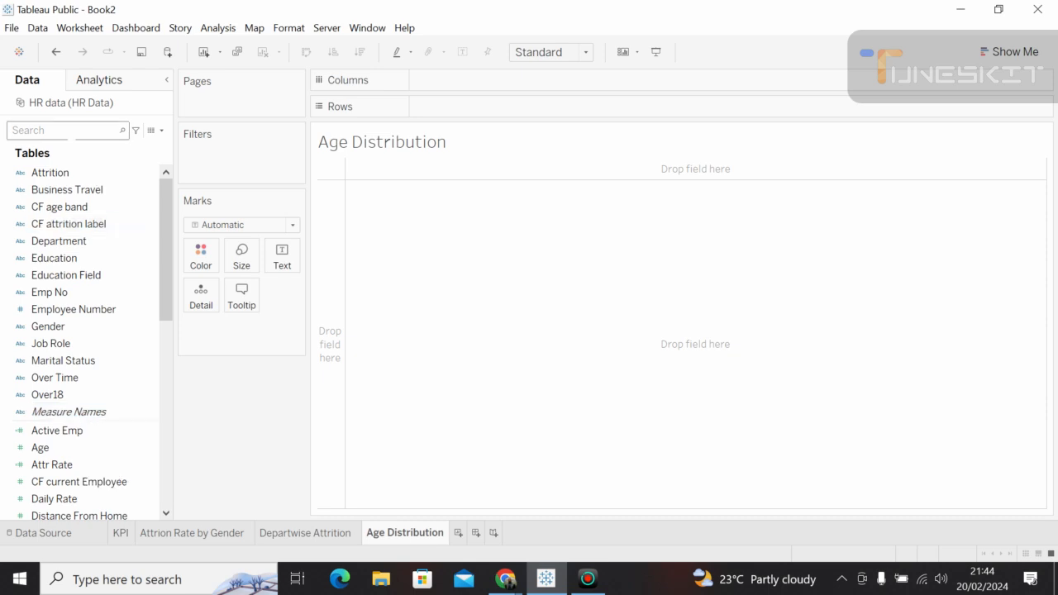
left_click(74, 130)
type("age")
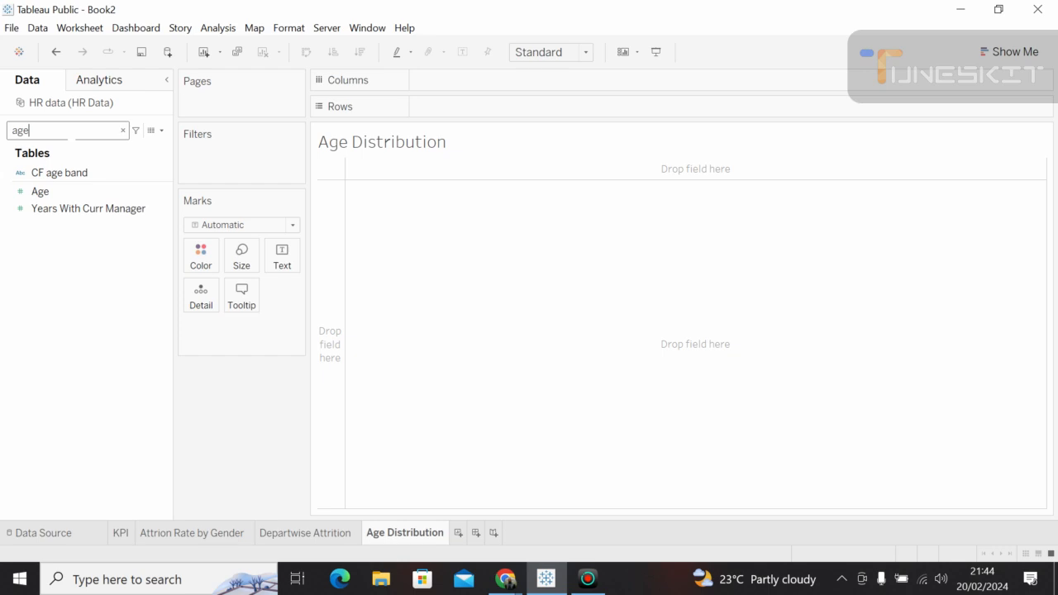
left_click_drag(39, 191, 429, 80)
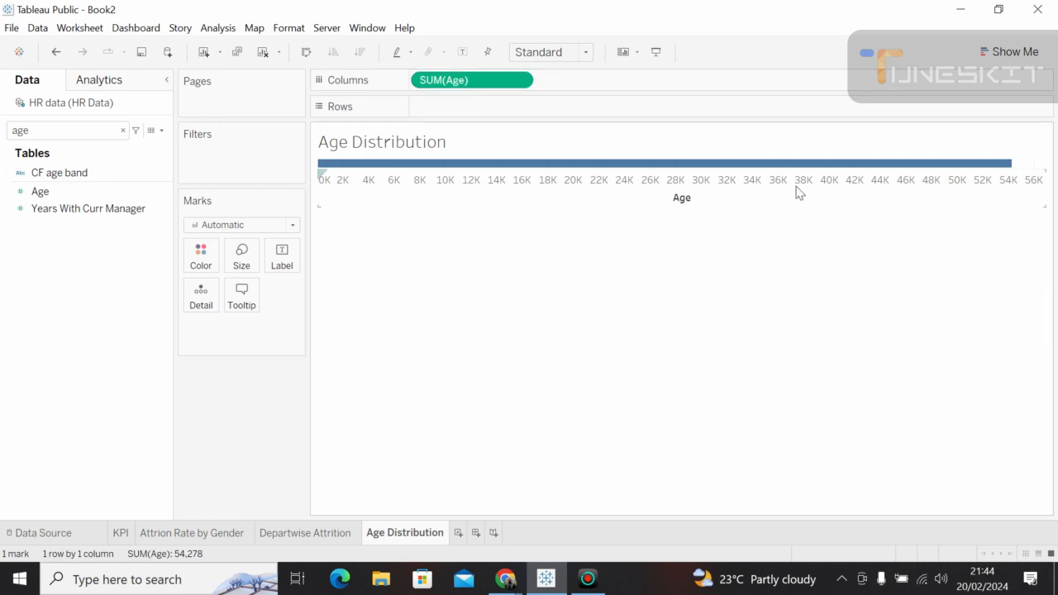
Convert the Age chart into a histogram and inspect the counts of individual age bins.
left_click(1012, 53)
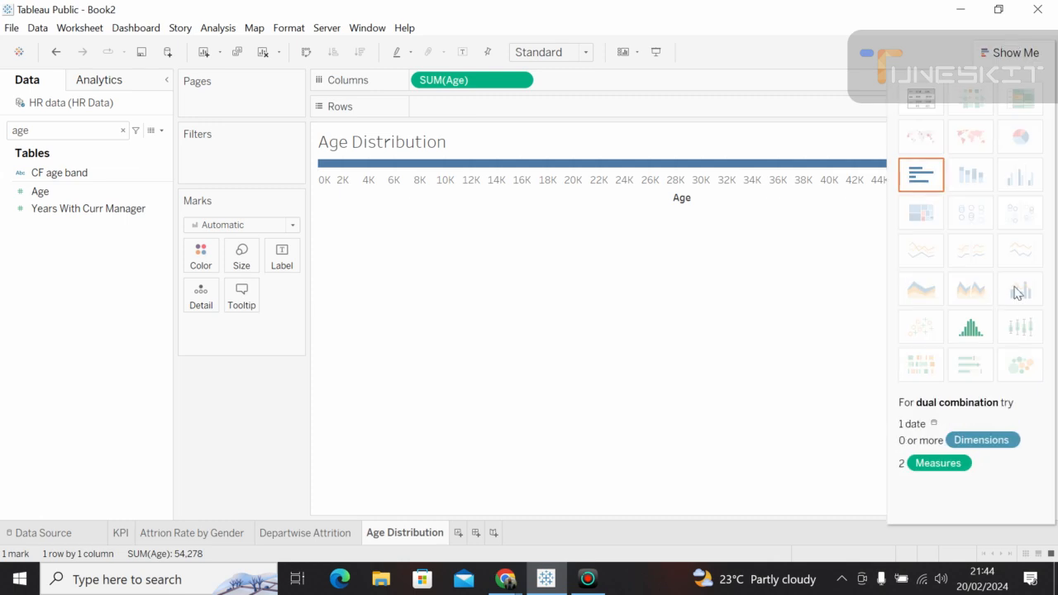
left_click(971, 328)
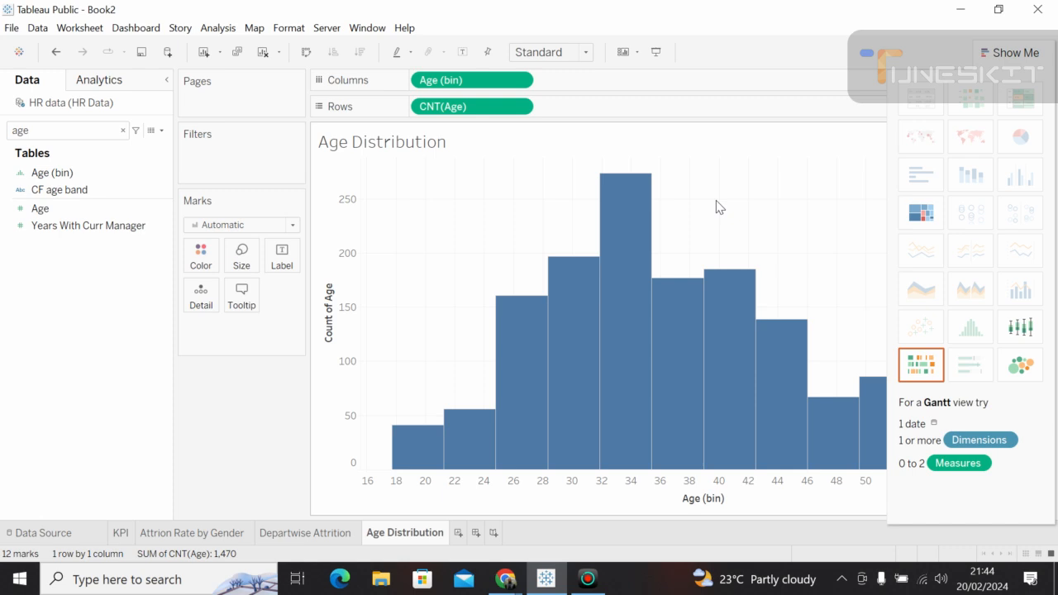
mouse_move(634, 245)
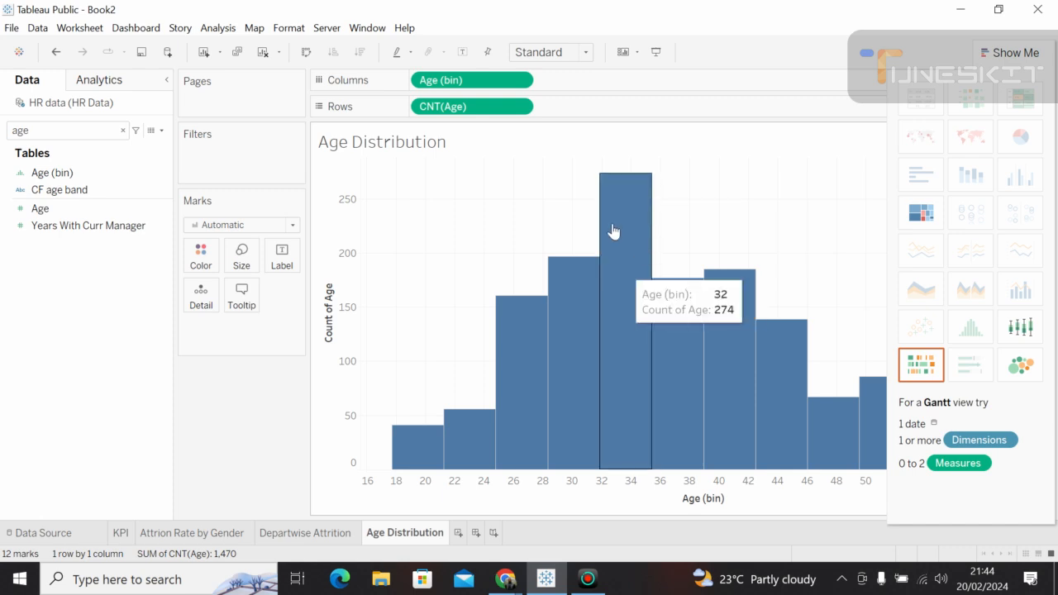
mouse_move(419, 457)
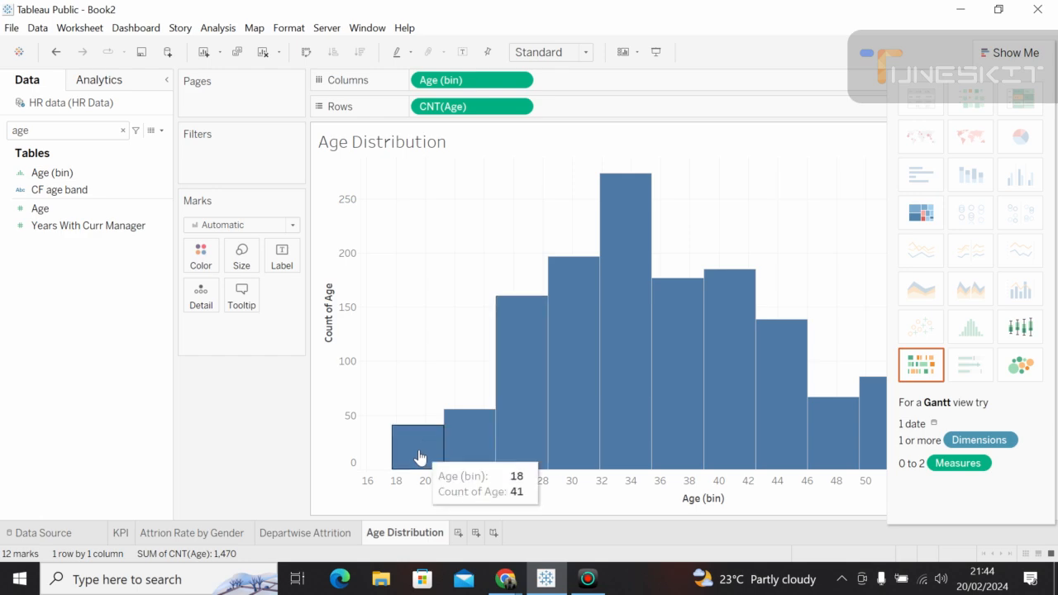
mouse_move(524, 423)
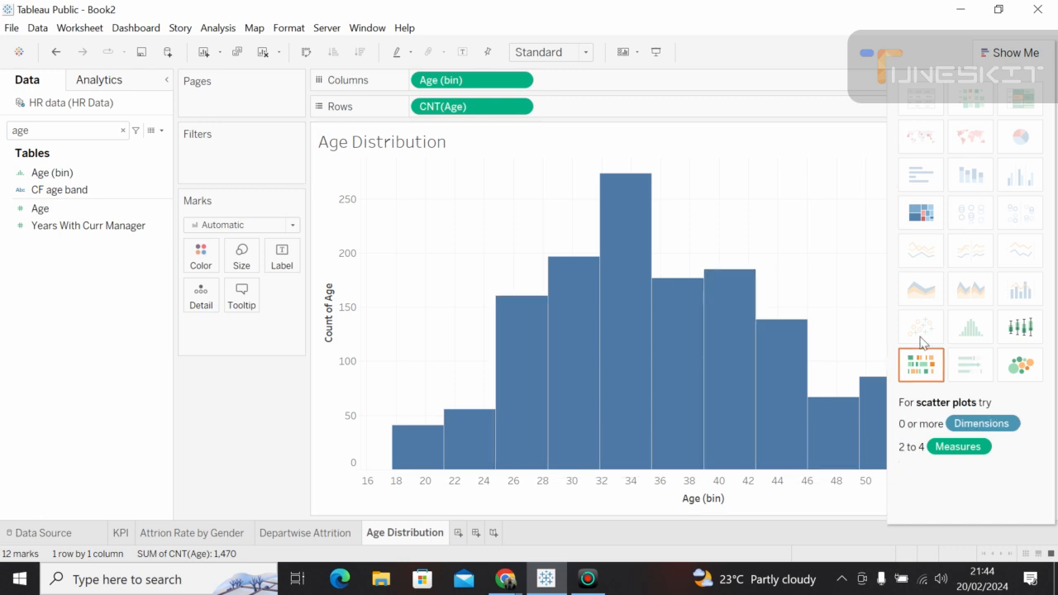
left_click(1009, 48)
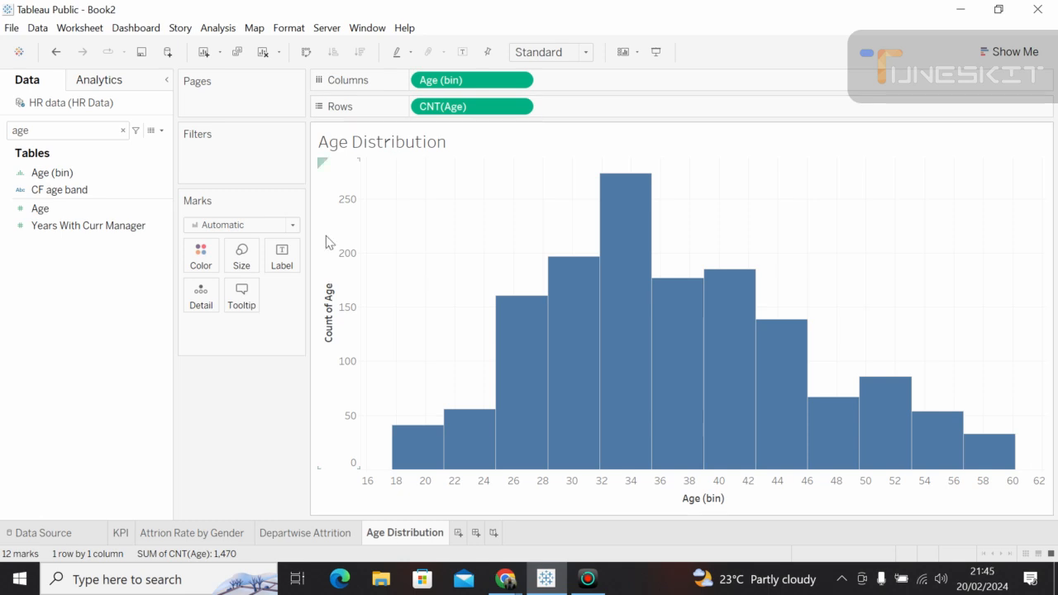
left_click(1004, 58)
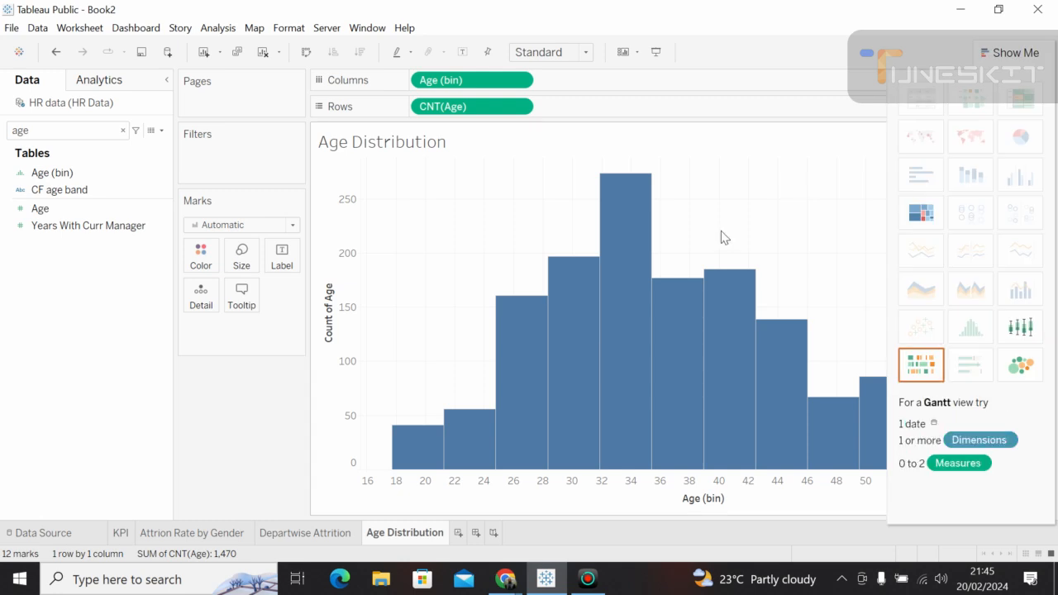
left_click(1027, 54)
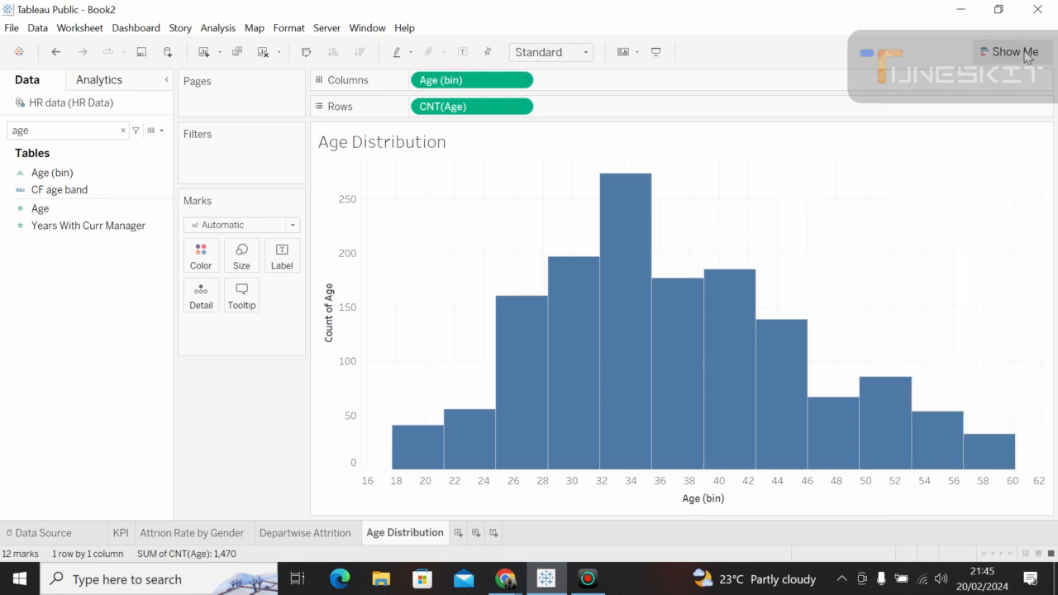
Format the Age (bin) field and set its axis's default font colour to black.
left_click(474, 80)
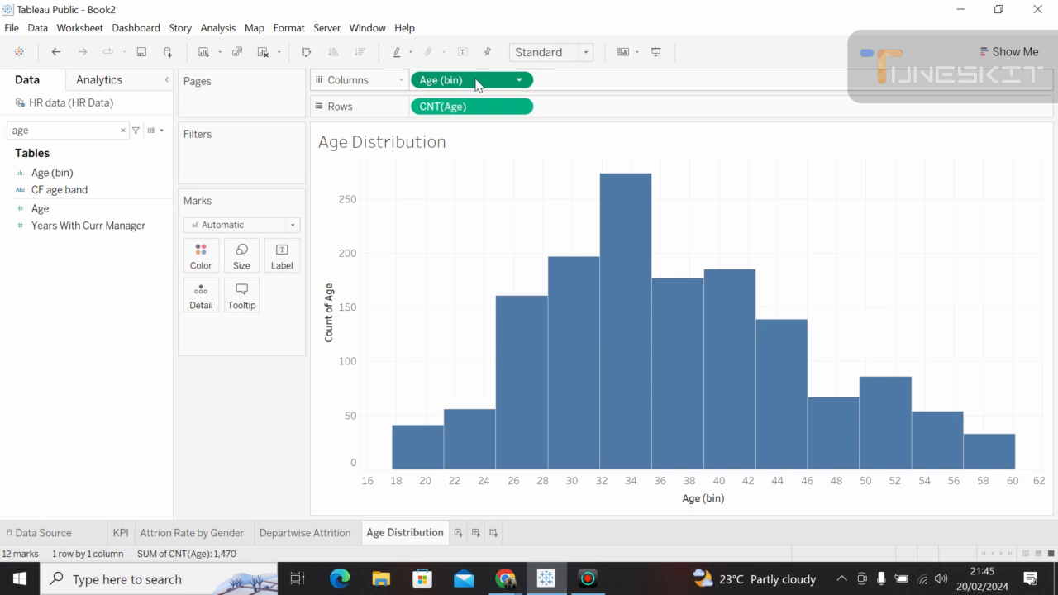
right_click(477, 86)
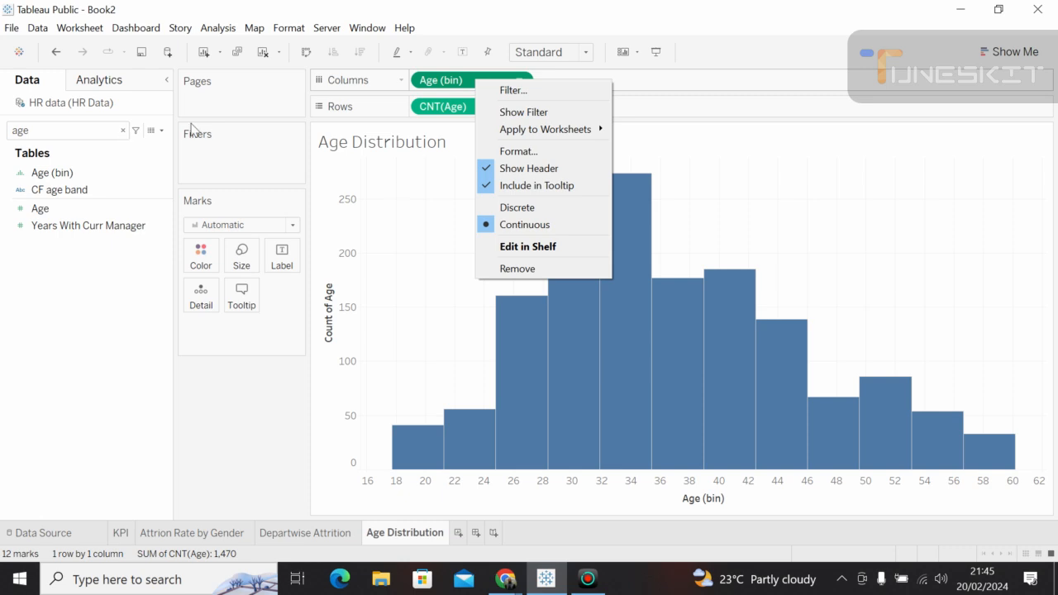
left_click(523, 152)
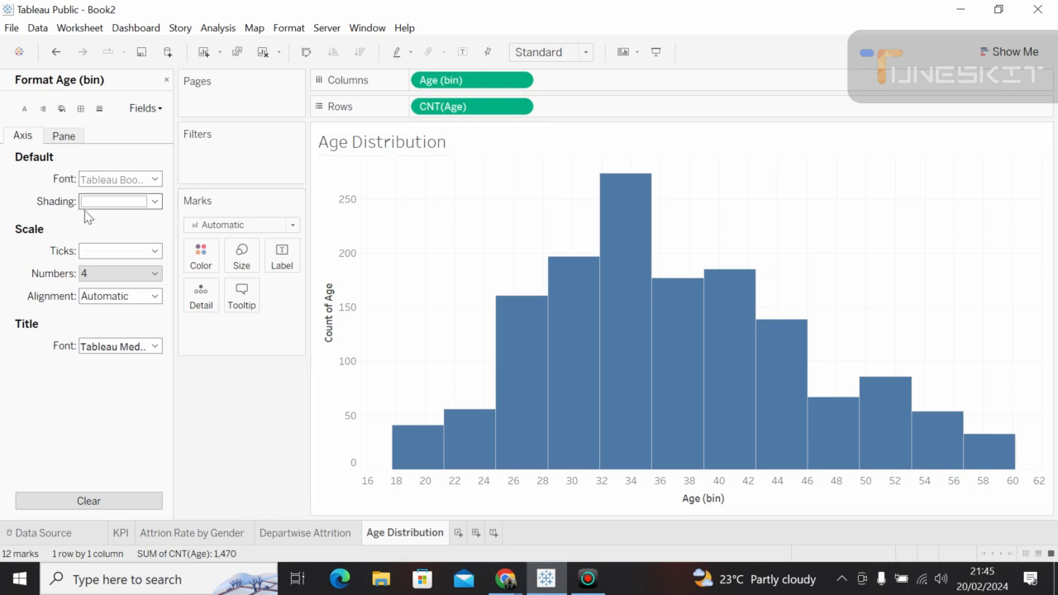
left_click(154, 180)
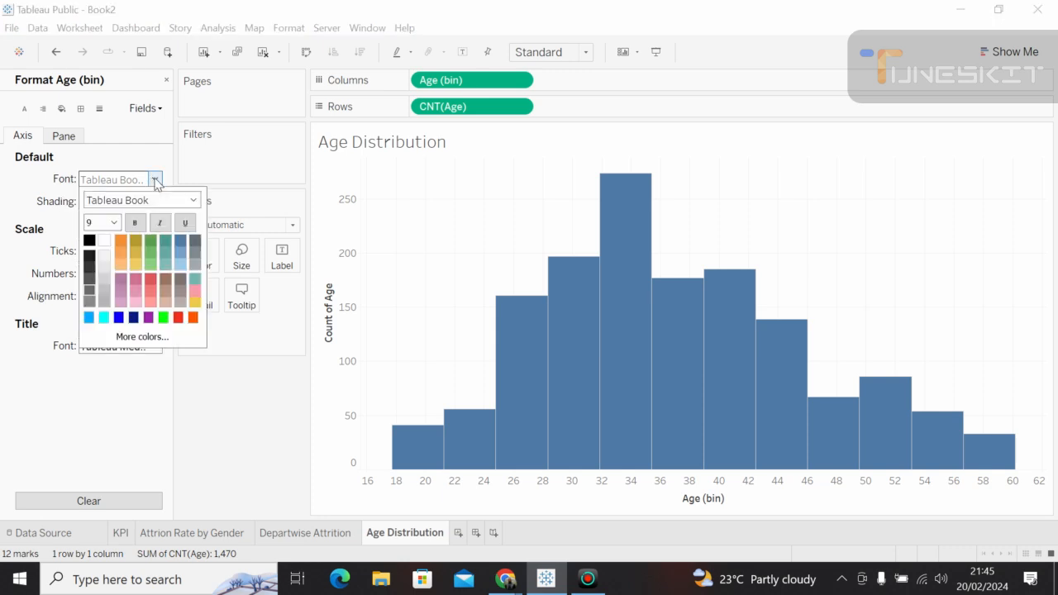
left_click(105, 239)
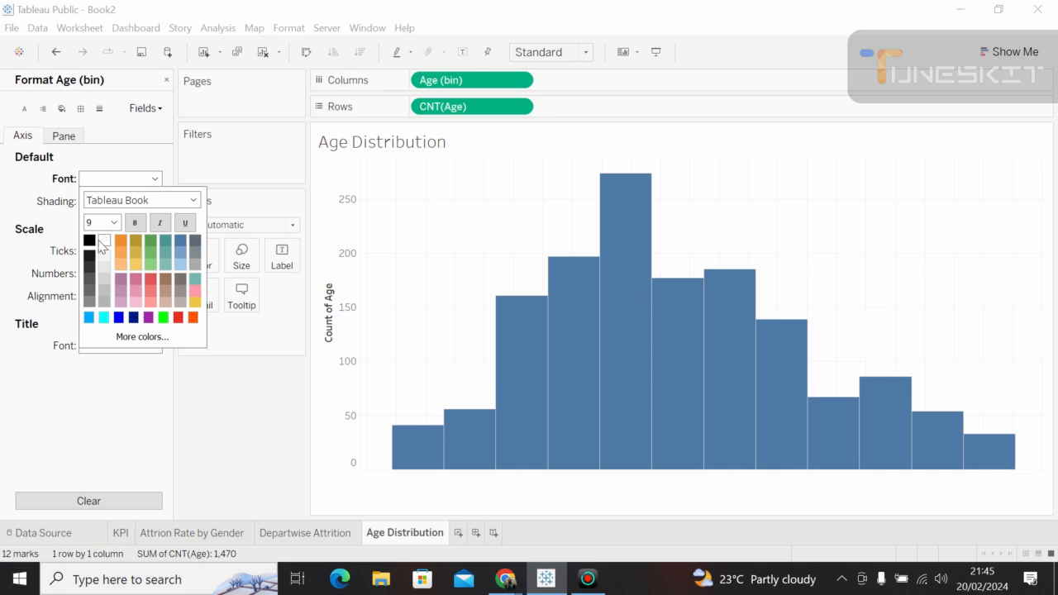
left_click(90, 240)
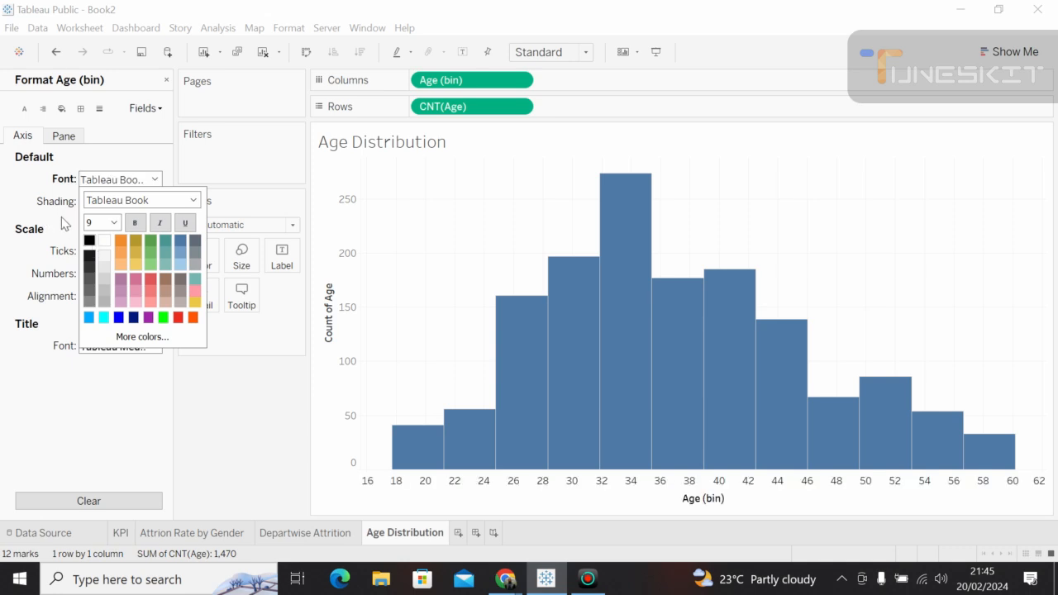
left_click(65, 223)
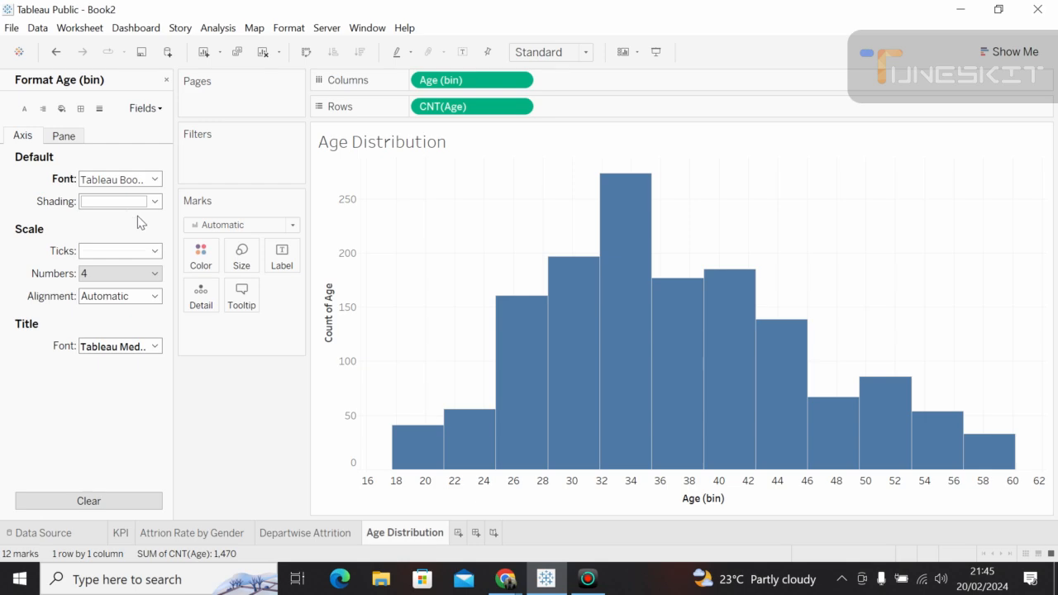
Set the Age (bin) axis font to Tableau Semibold and its scale ticks to white.
left_click(155, 179)
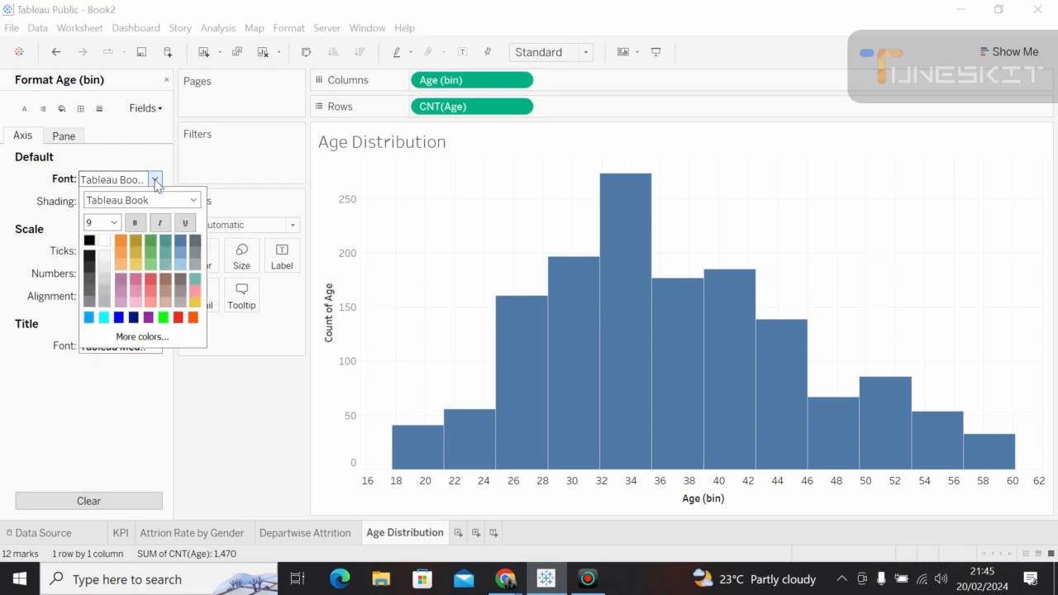
left_click(194, 201)
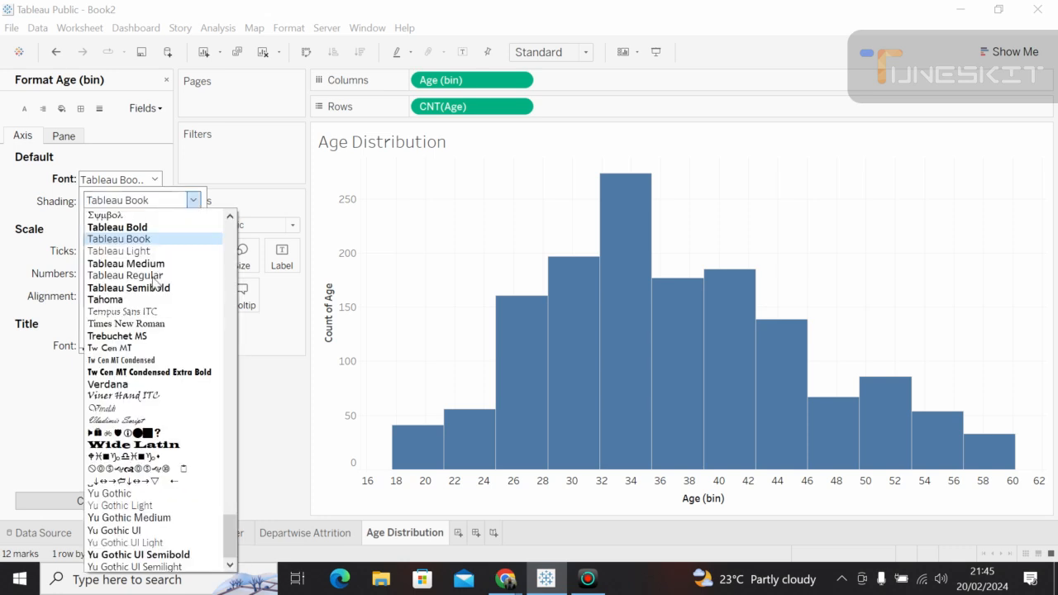
left_click(152, 290)
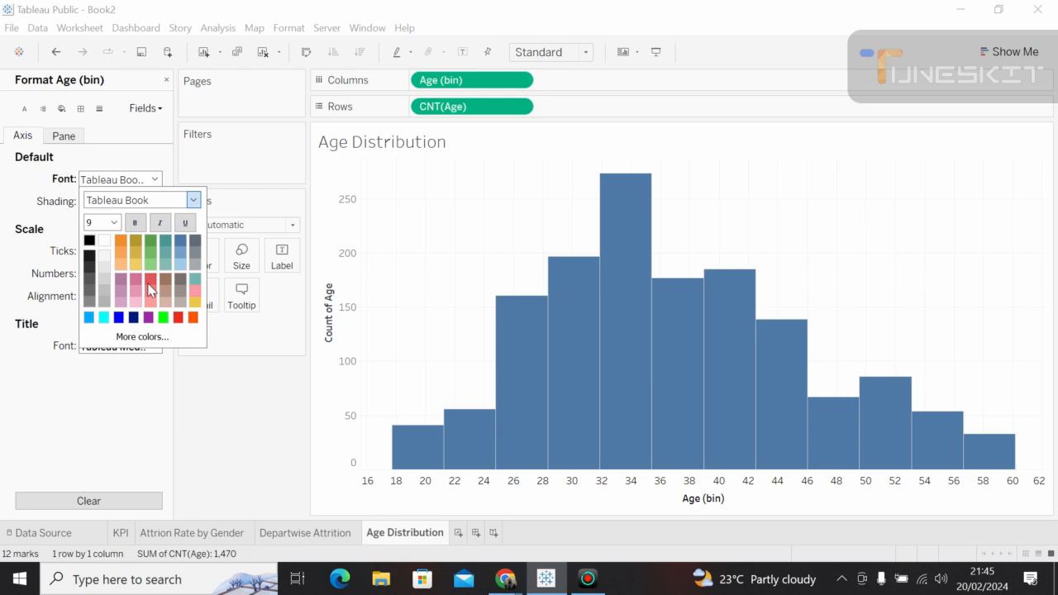
left_click(22, 255)
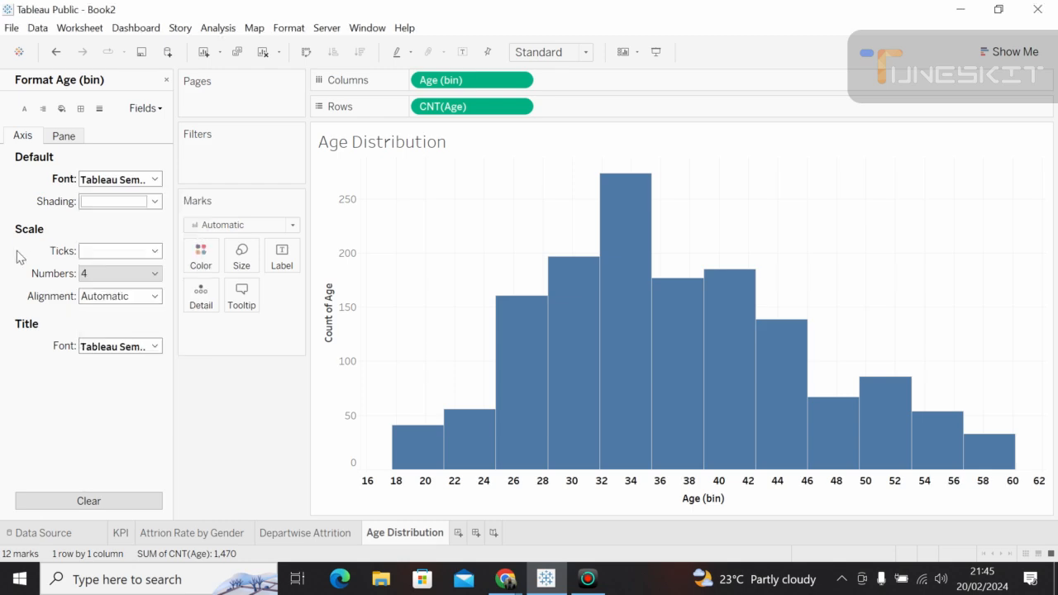
left_click(154, 251)
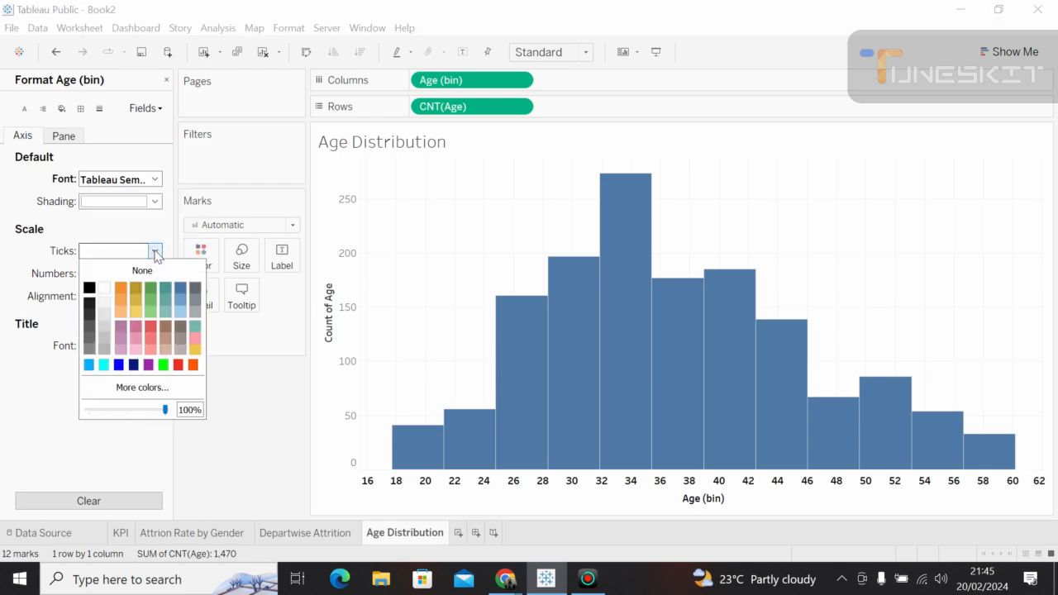
left_click(105, 287)
left_click(261, 471)
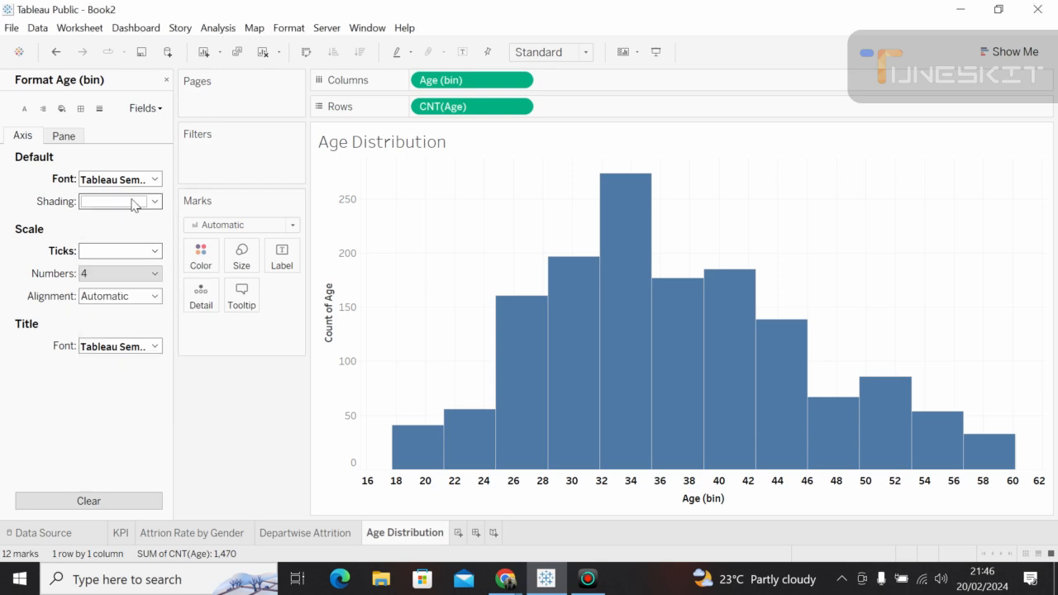
In the sheet's border formatting, set the default cell and header borders to None.
left_click(83, 109)
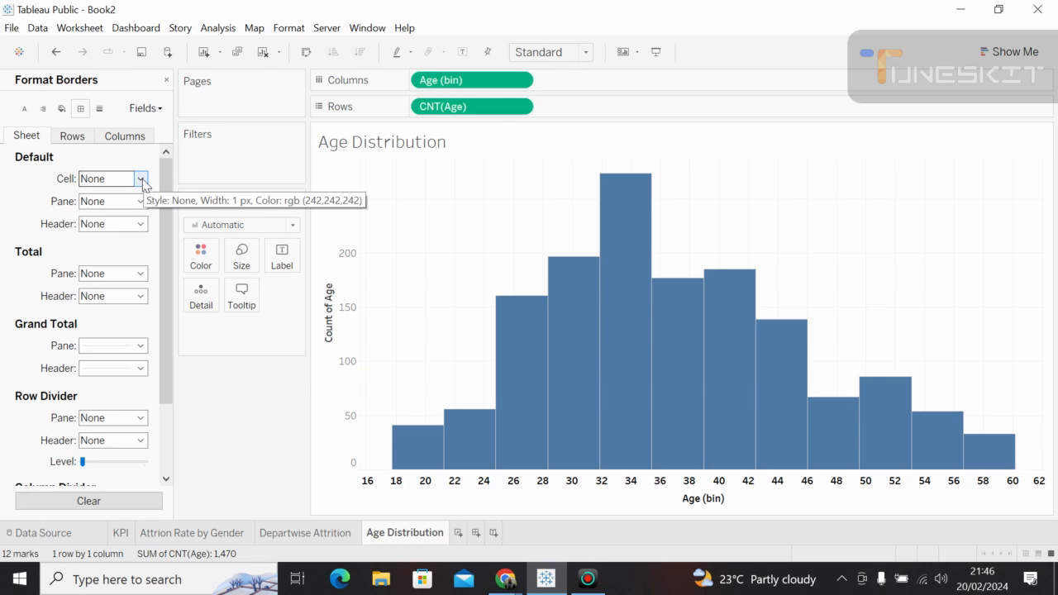
left_click(141, 180)
left_click(138, 204)
left_click(36, 206)
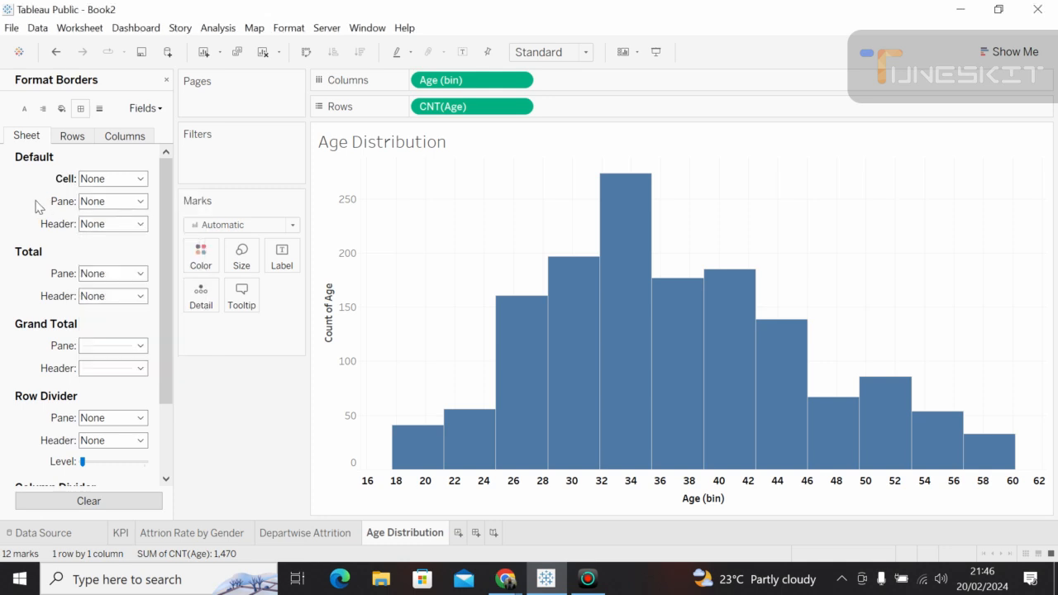
left_click(141, 224)
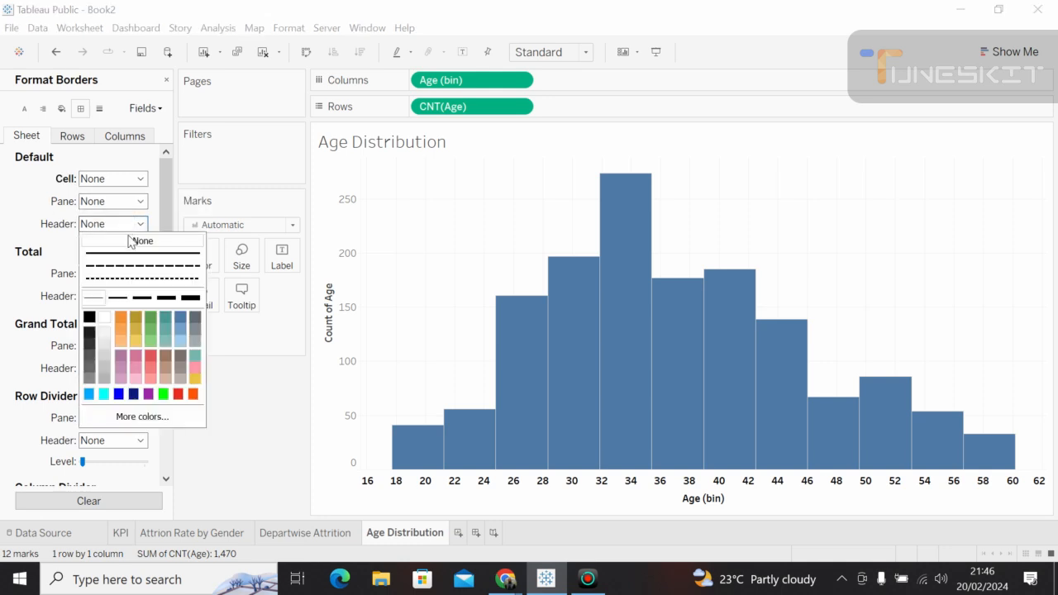
left_click(127, 241)
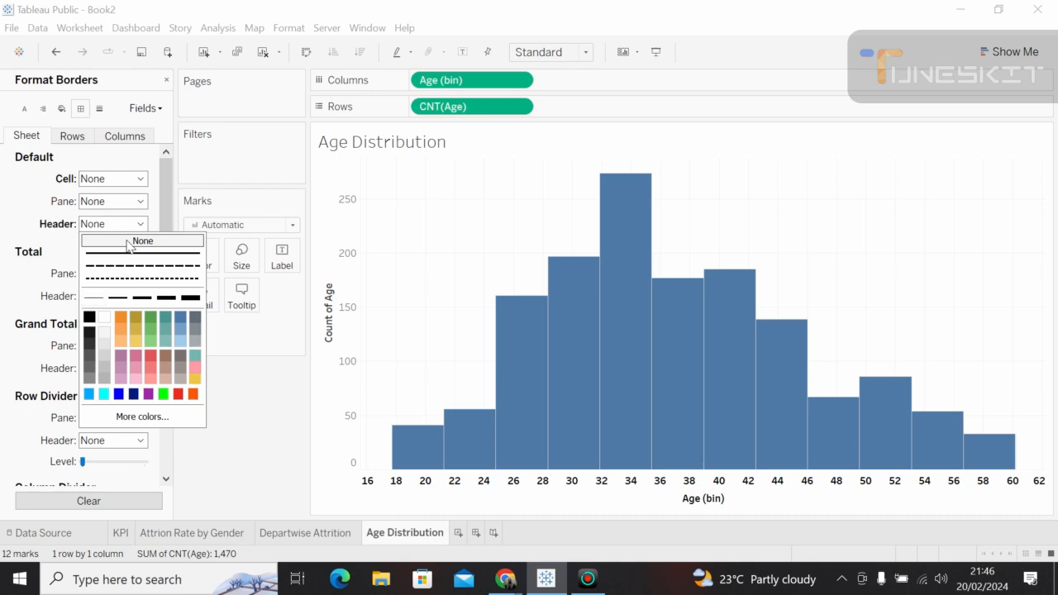
Review the default and total border settings for the sheet, rows and columns of the Age Distribution chart.
left_click(23, 236)
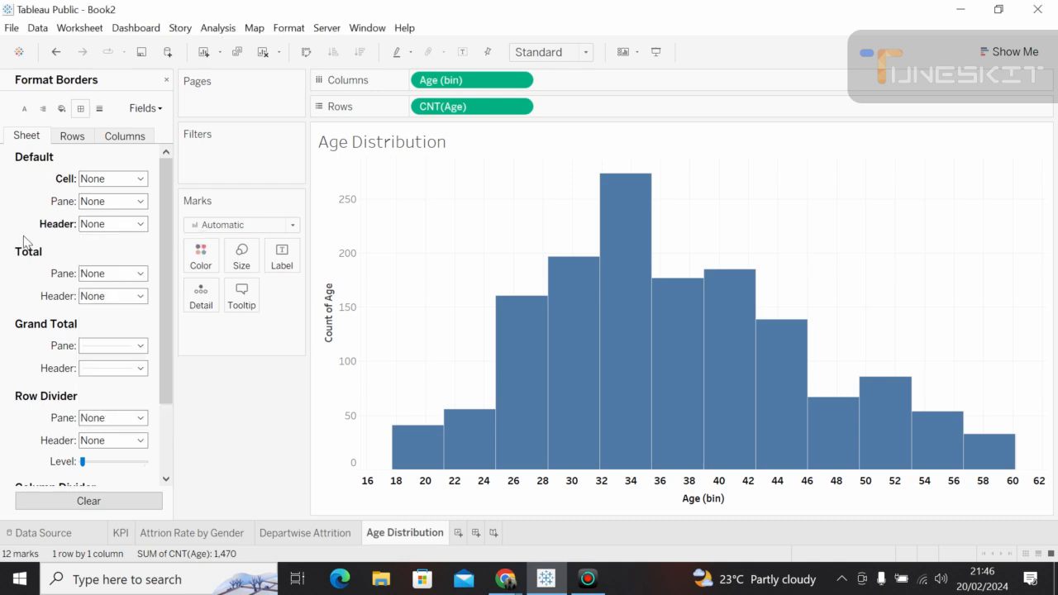
left_click(141, 274)
left_click(138, 291)
left_click(81, 142)
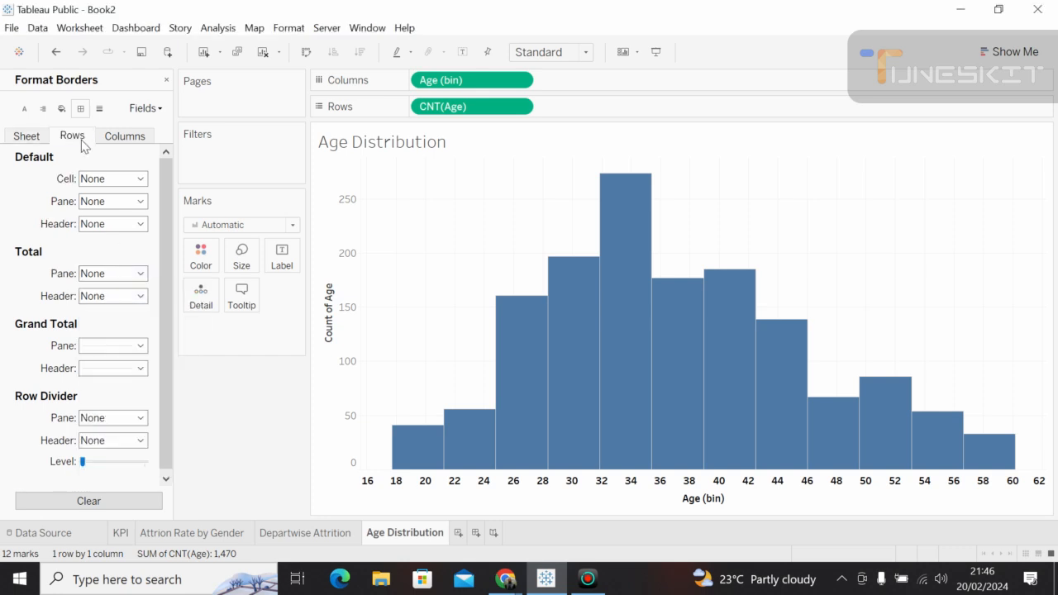
left_click(141, 179)
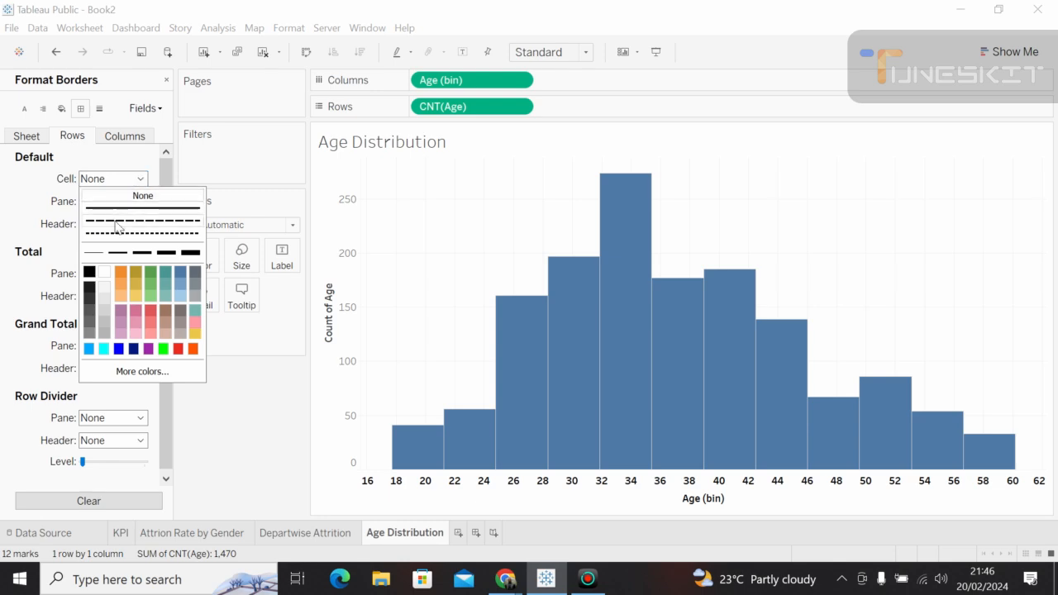
left_click(72, 252)
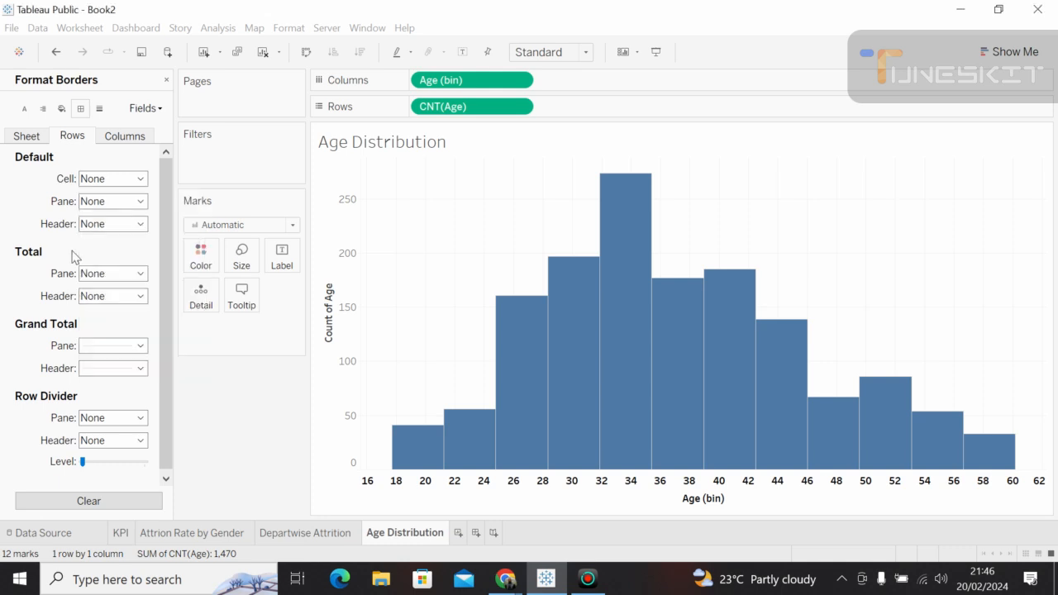
left_click(134, 137)
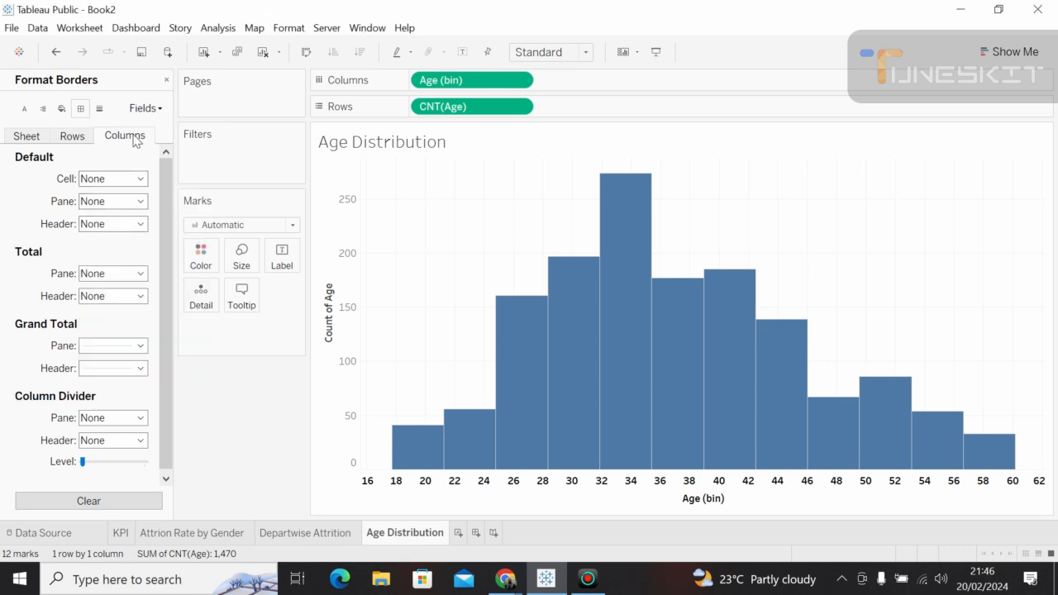
left_click(138, 179)
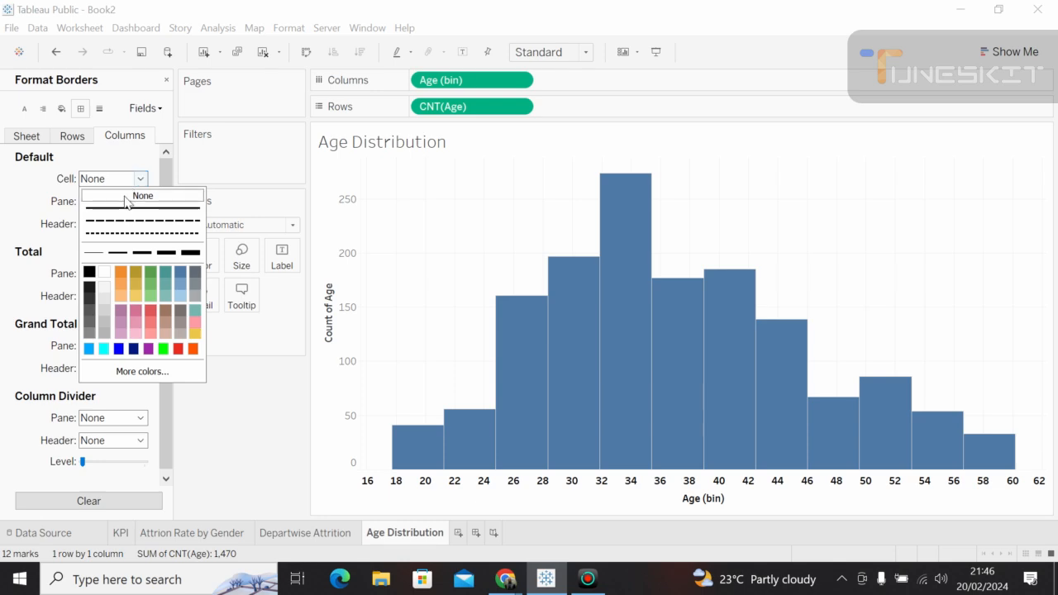
left_click(68, 207)
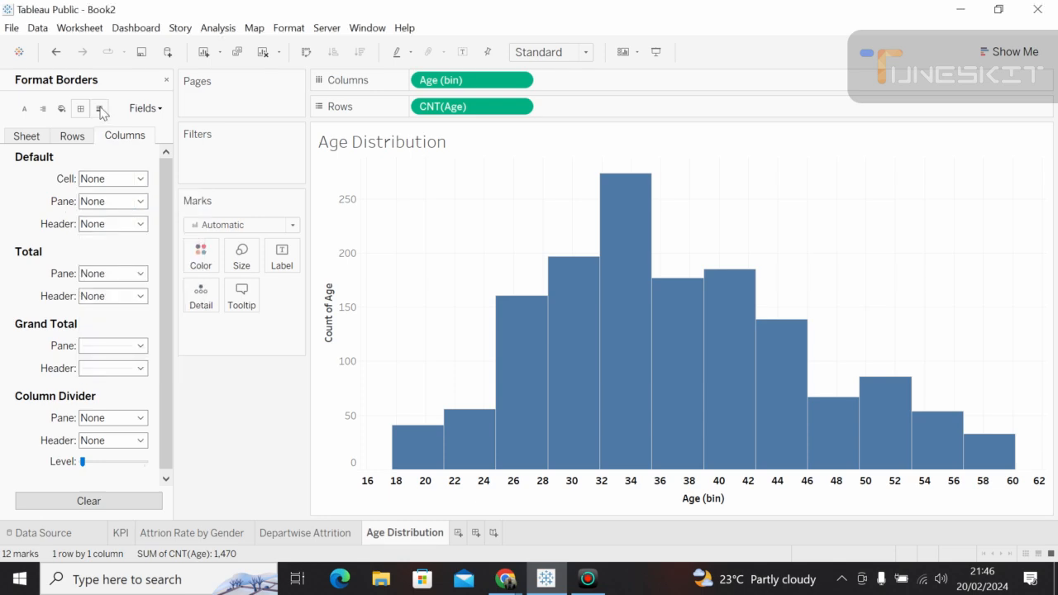
Set the column grid lines and zero lines of the histogram to None.
left_click(100, 108)
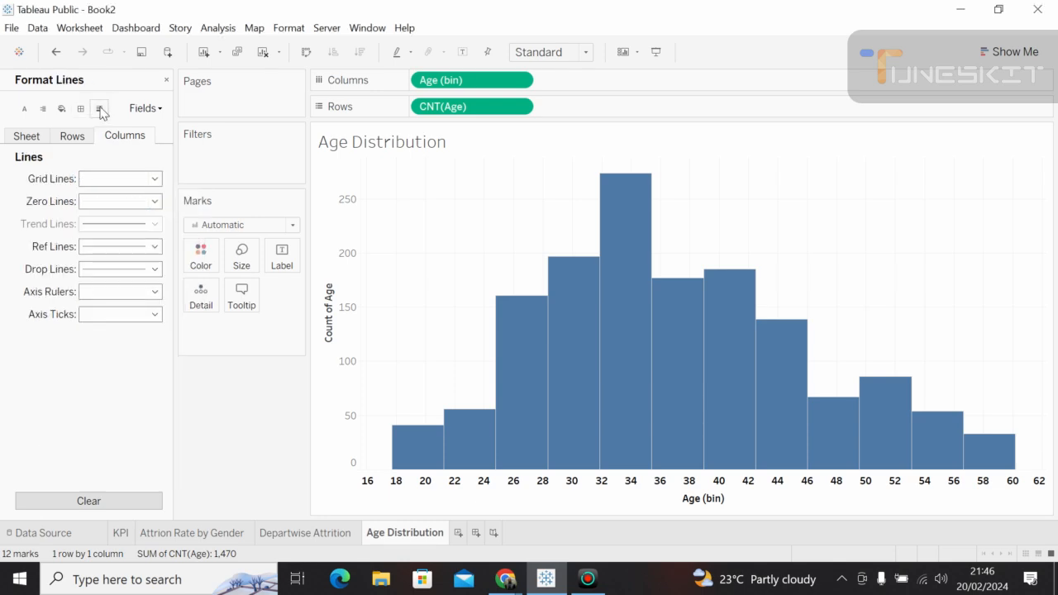
left_click(156, 180)
left_click(145, 197)
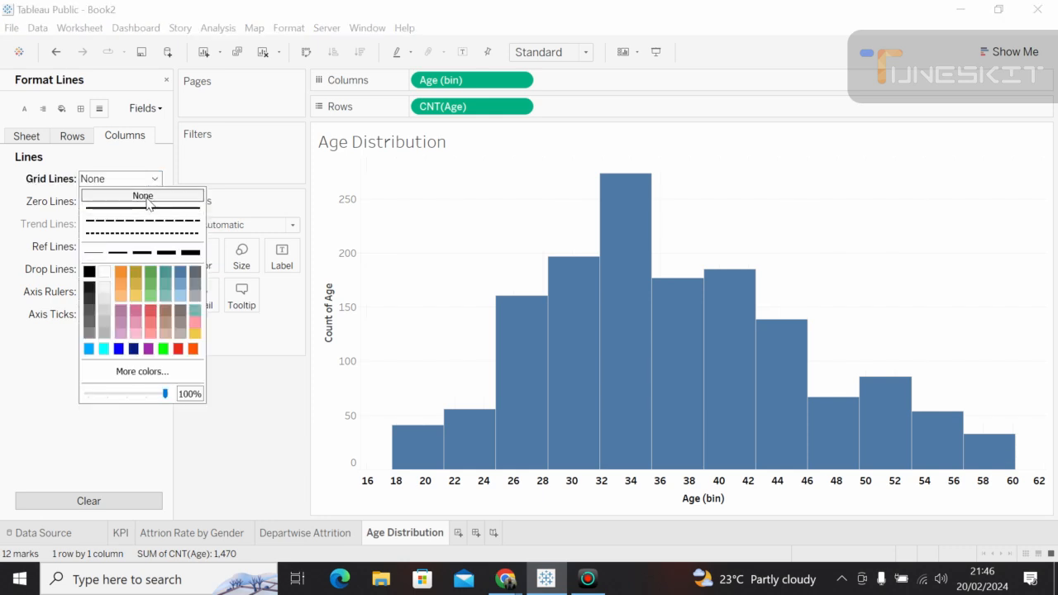
left_click(65, 219)
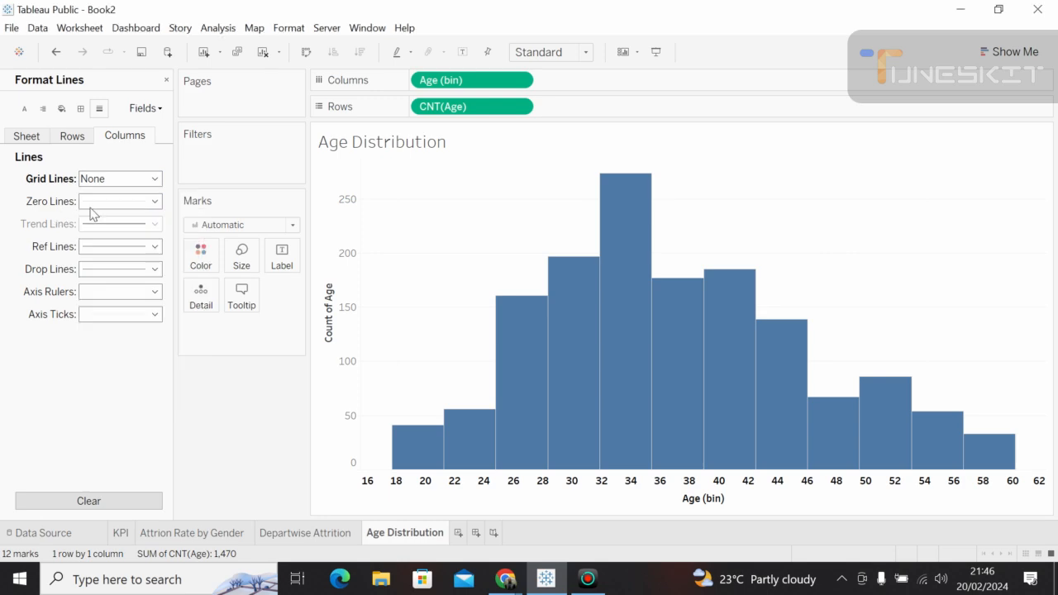
left_click(155, 202)
left_click(147, 220)
left_click(73, 252)
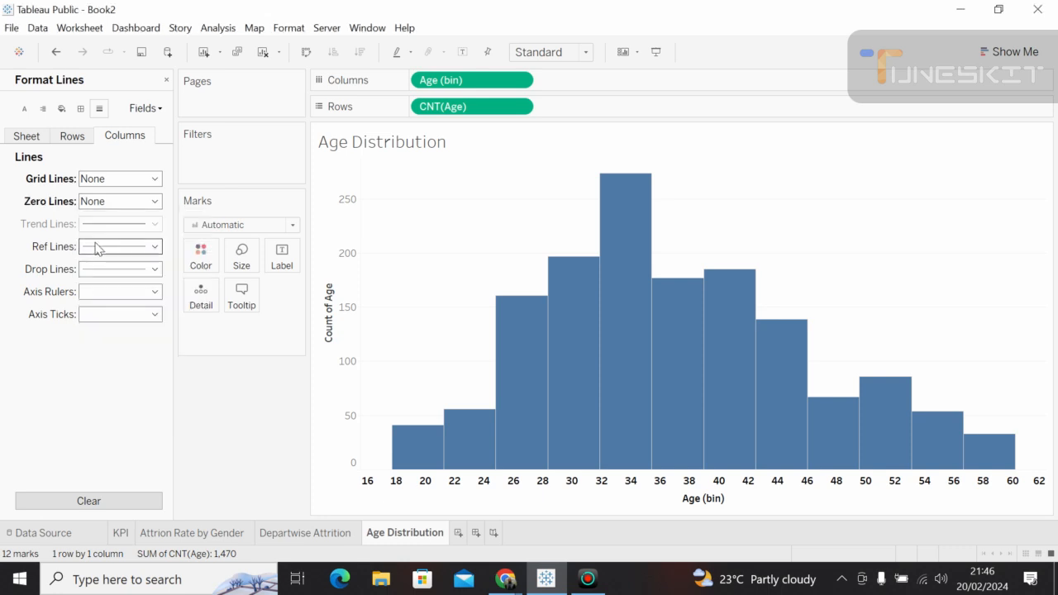
Set the column reference lines to a dashed style and the column drop lines to None.
left_click(154, 246)
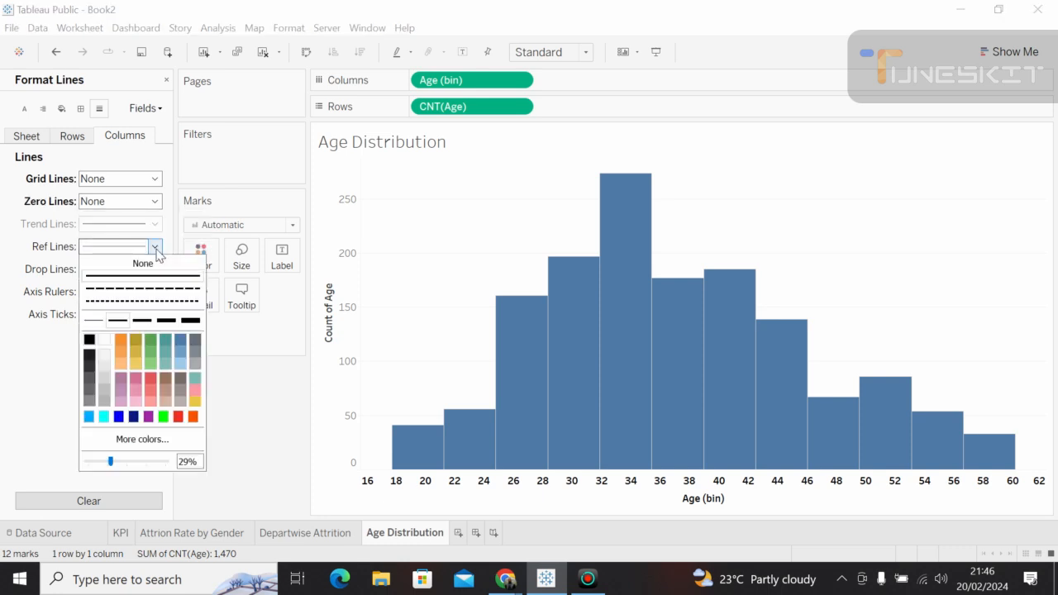
left_click(152, 264)
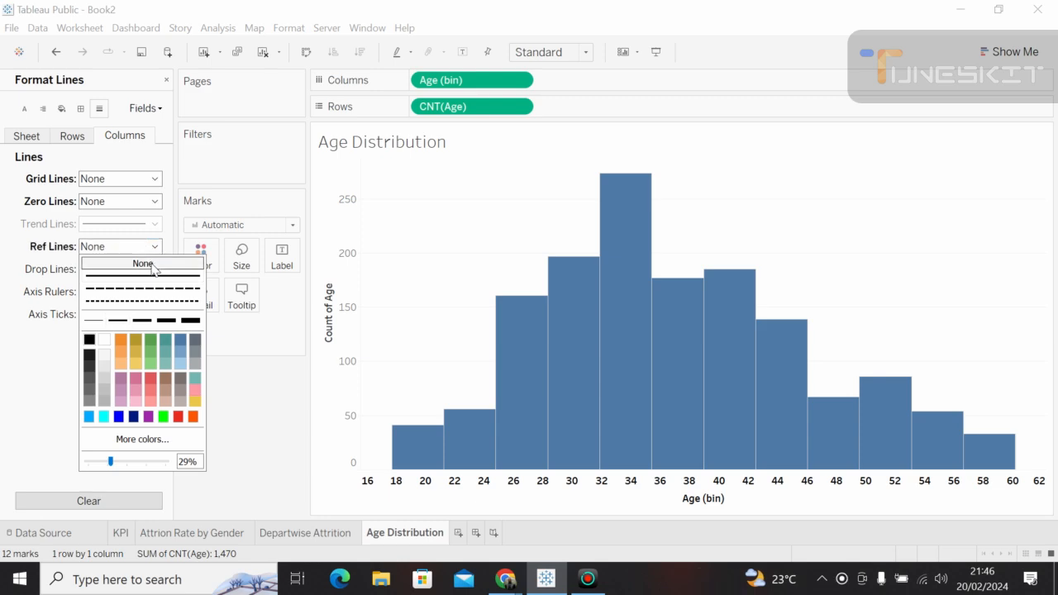
left_click(88, 292)
left_click(45, 290)
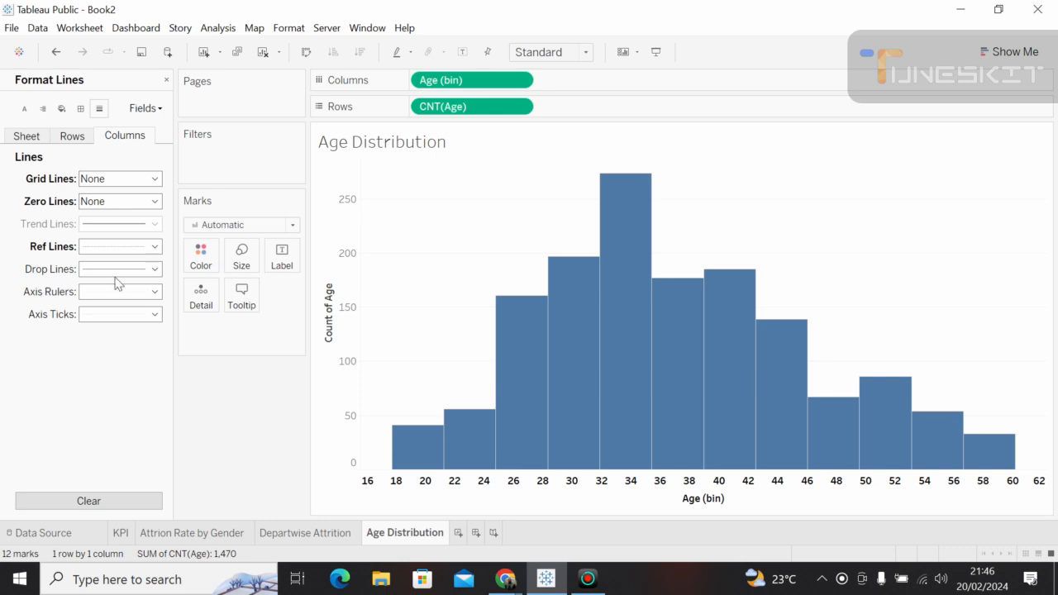
left_click(154, 269)
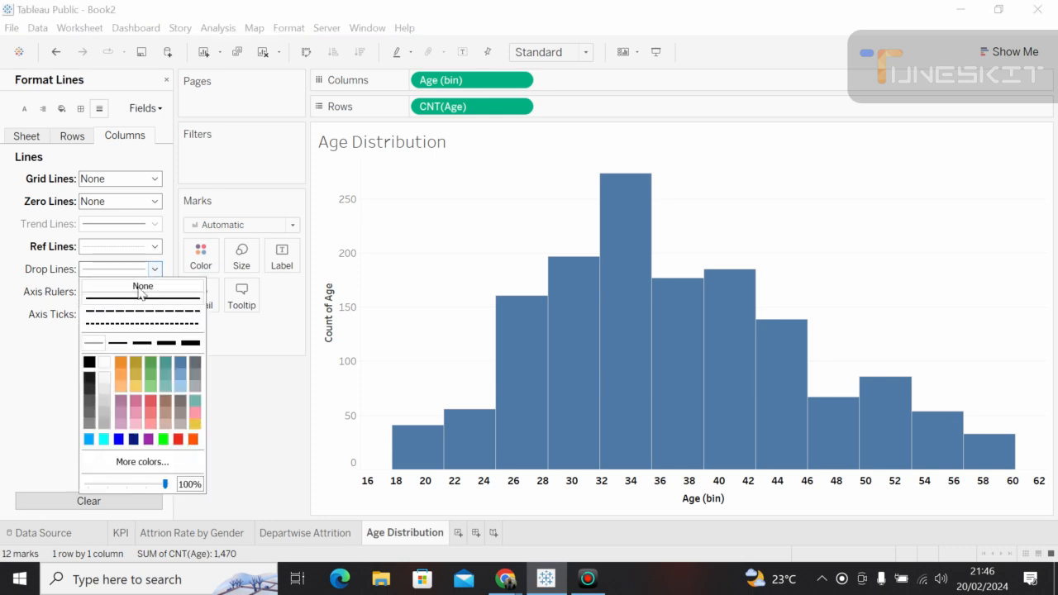
left_click(141, 287)
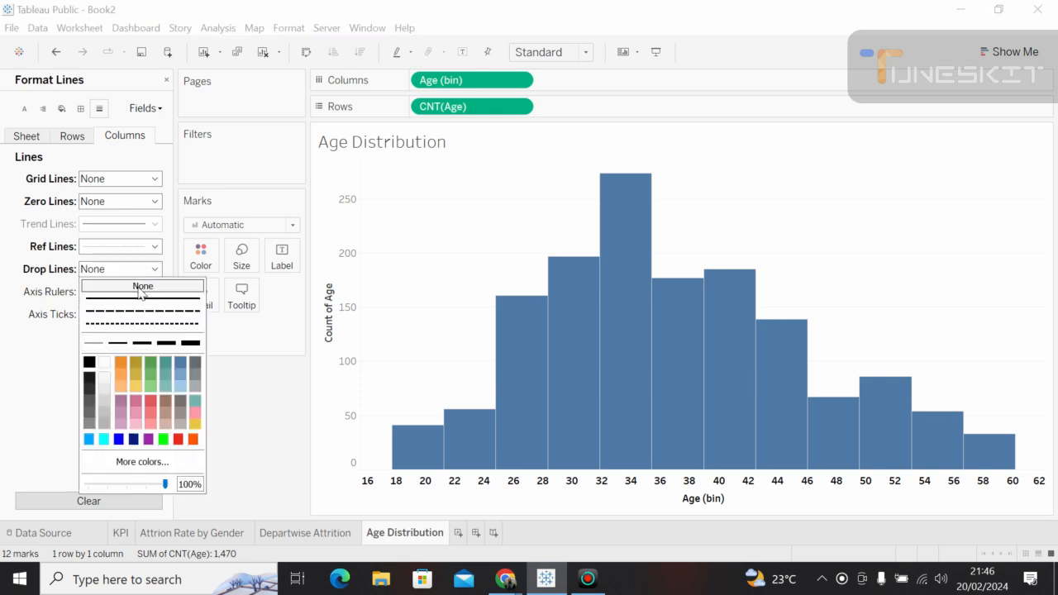
left_click(70, 139)
Try None for the row grid lines and restore them to a thin solid line.
left_click(69, 139)
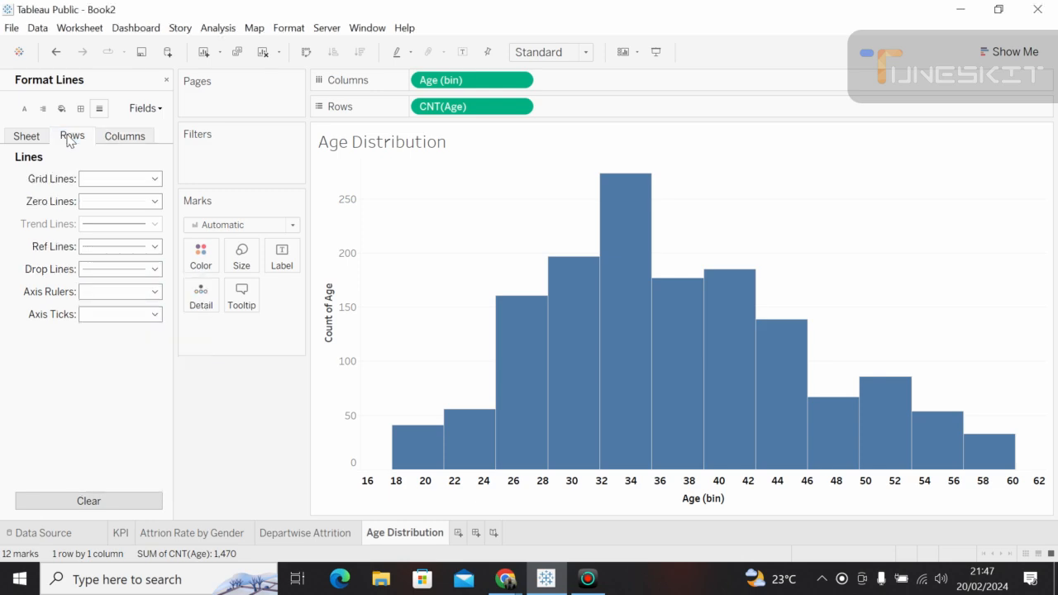
left_click(154, 179)
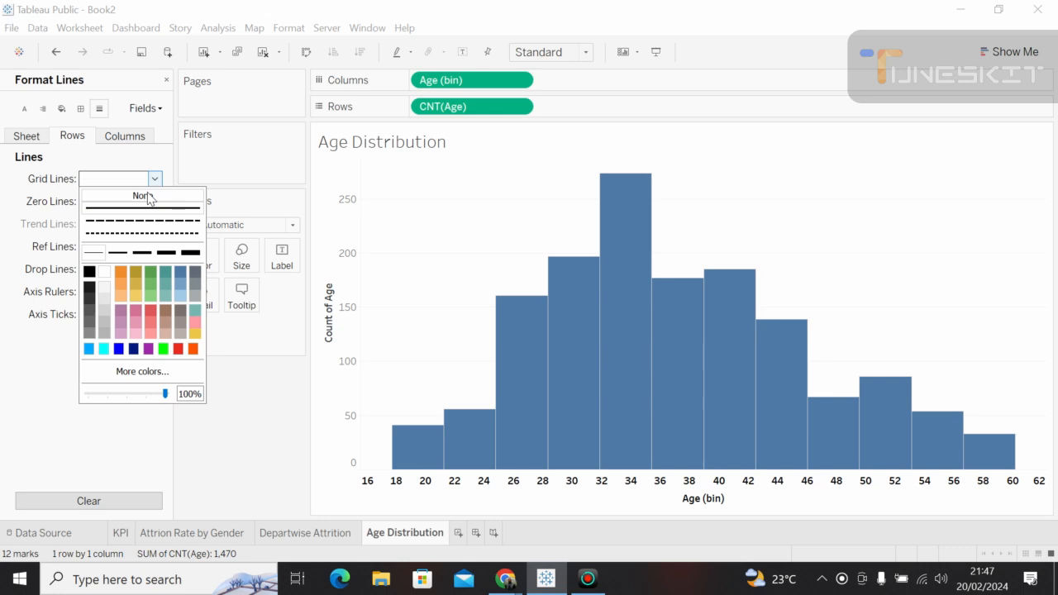
left_click(147, 196)
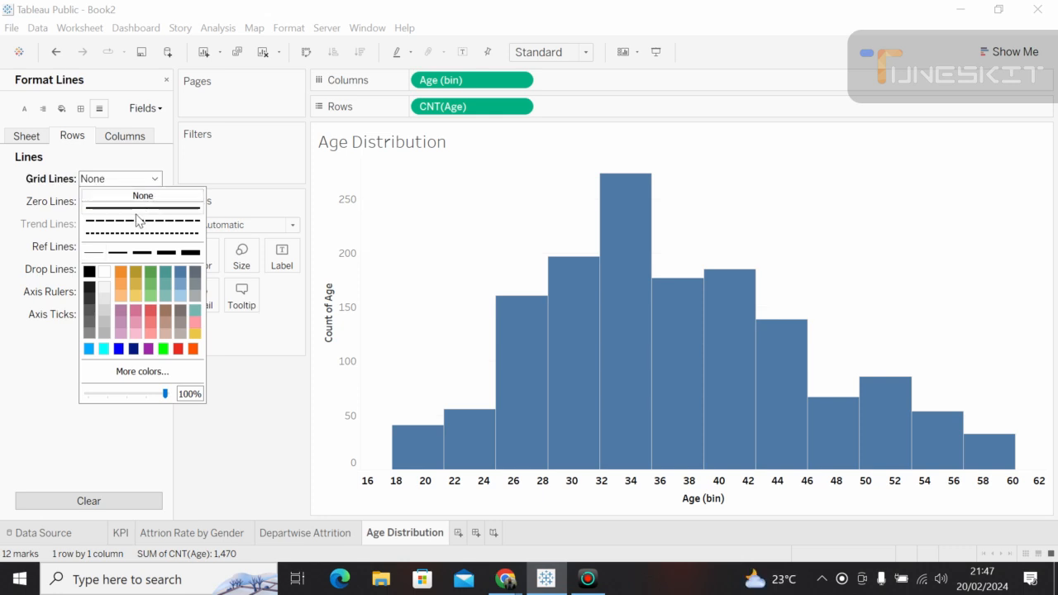
left_click(107, 235)
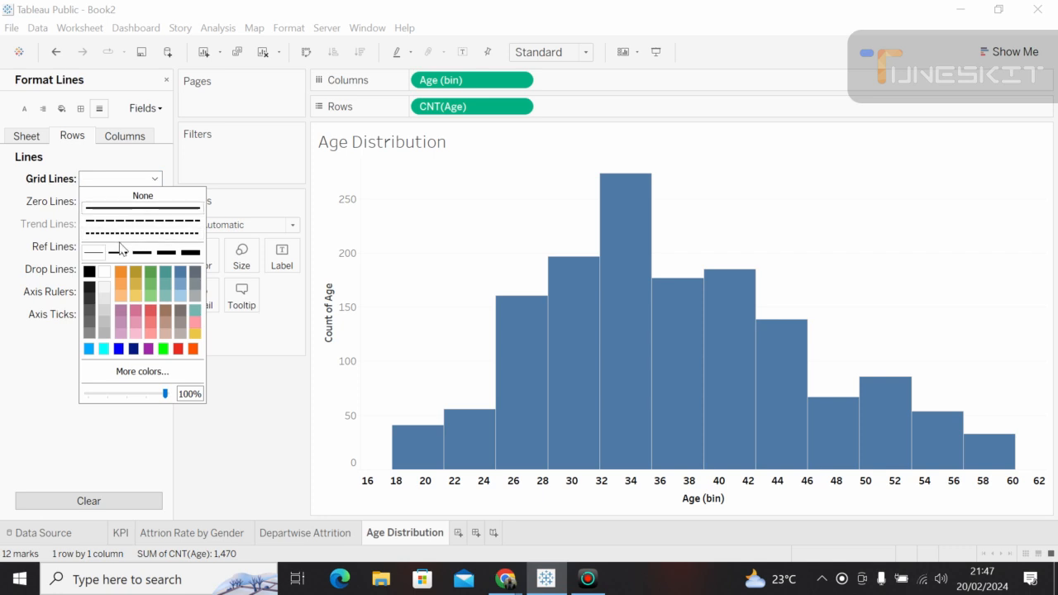
left_click(64, 225)
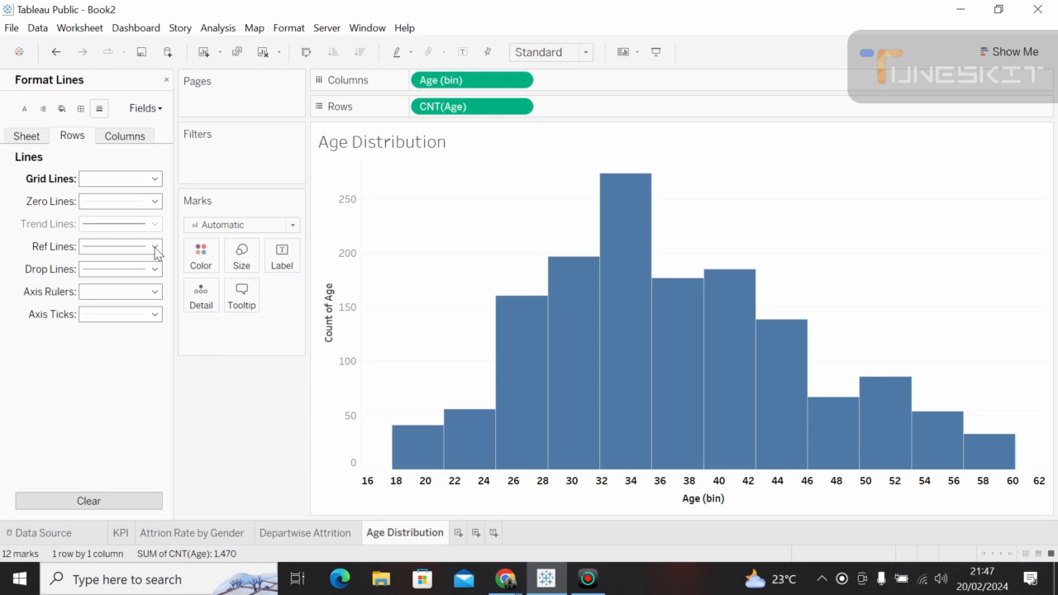
Set the row reference lines and row zero lines of the histogram to None.
left_click(154, 246)
left_click(148, 265)
left_click(43, 291)
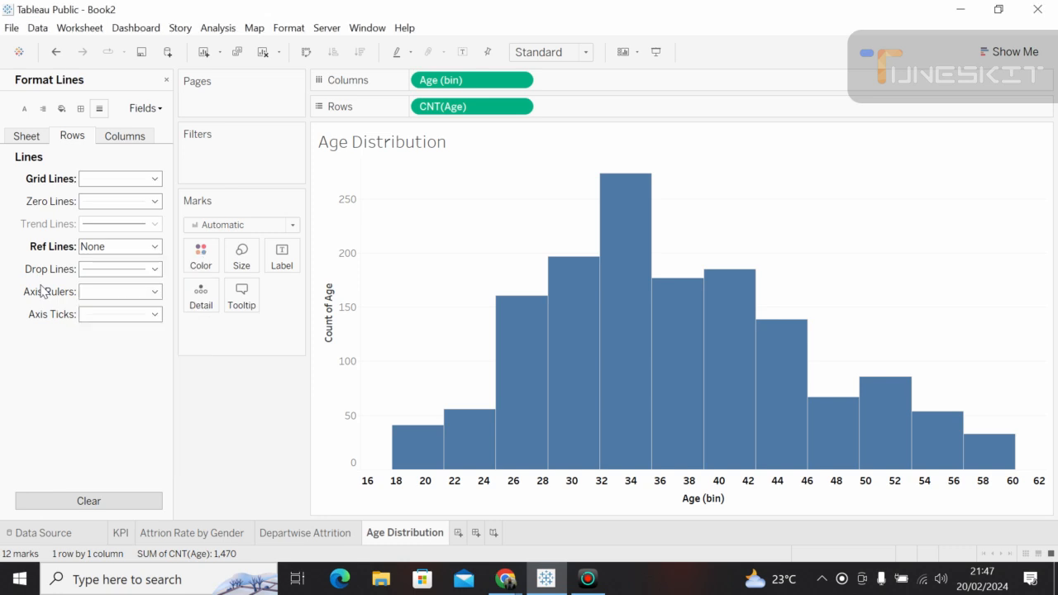
left_click(155, 201)
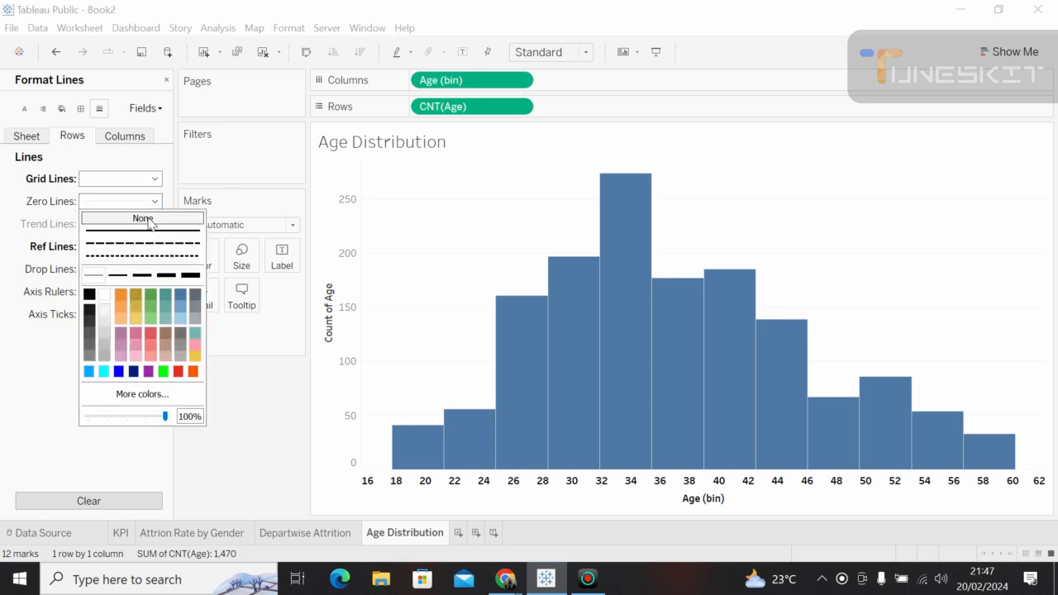
left_click(149, 220)
left_click(416, 198)
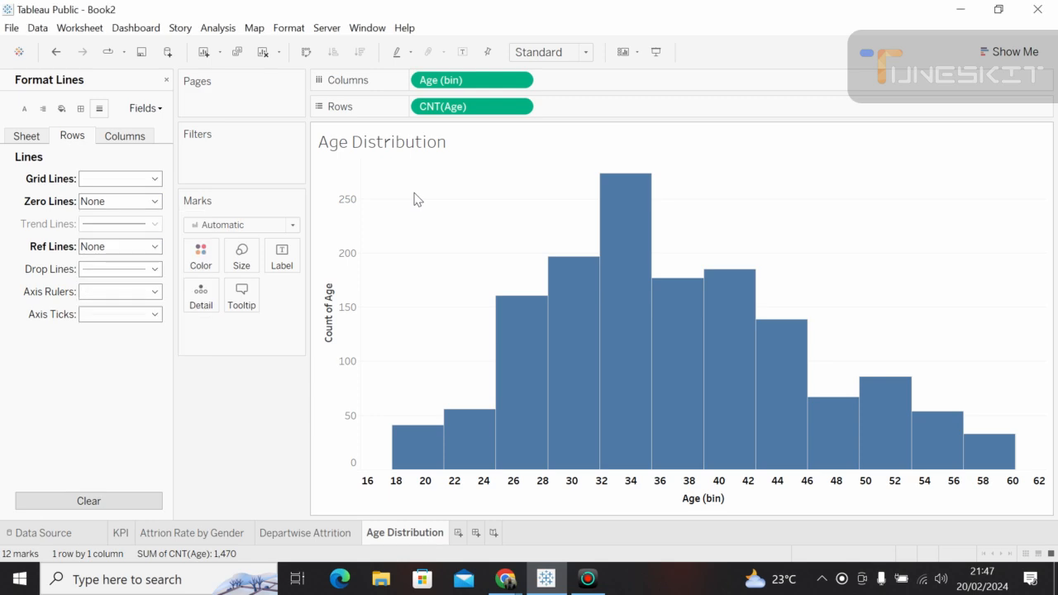
Close the line formatting, clear the field search and set the bin size of Age (bin) to 3.
left_click(166, 80)
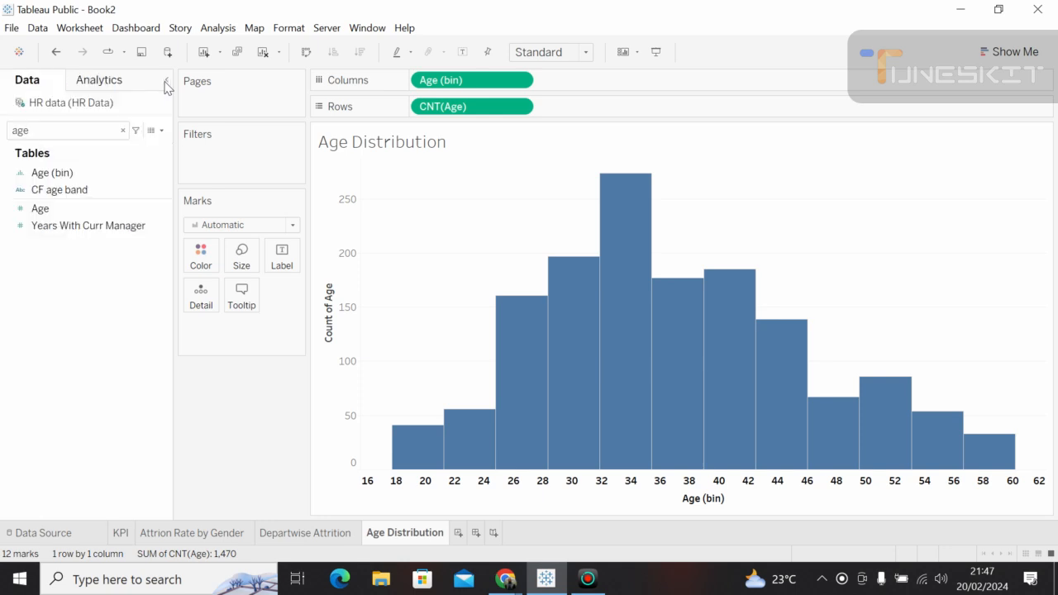
left_click(123, 130)
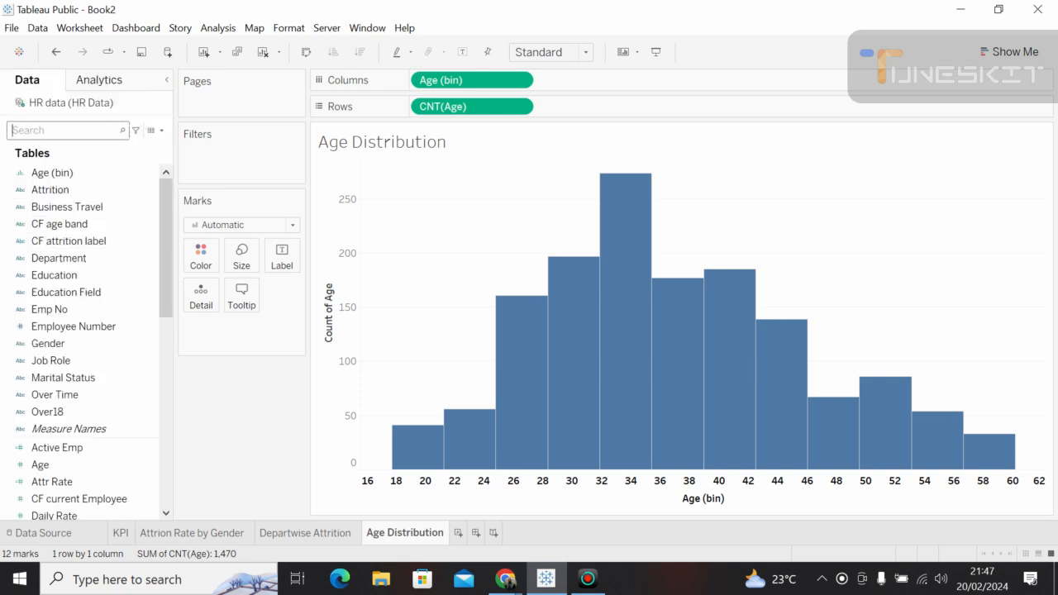
left_click(71, 176)
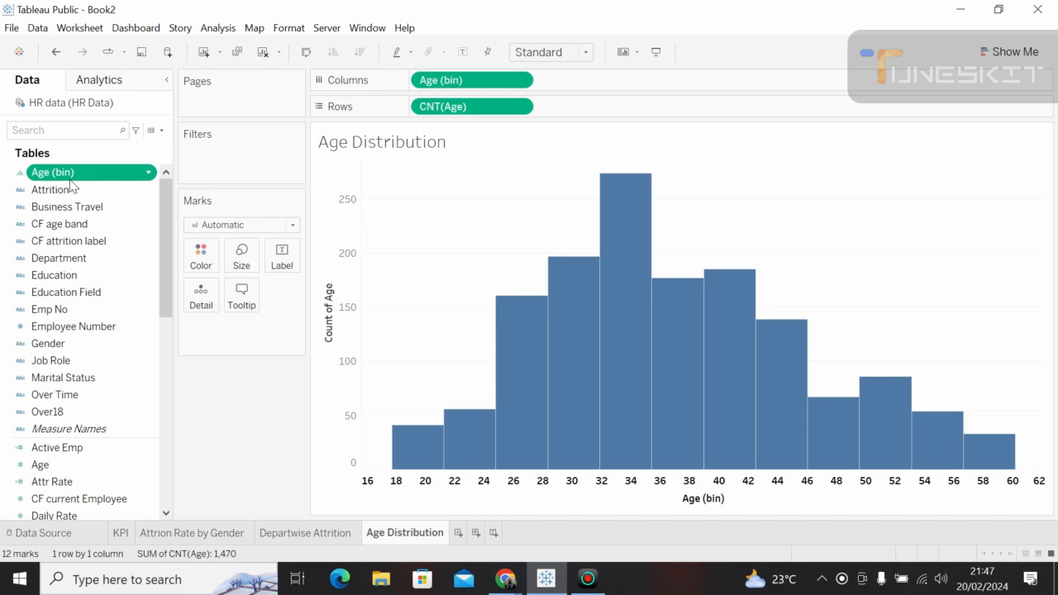
right_click(71, 185)
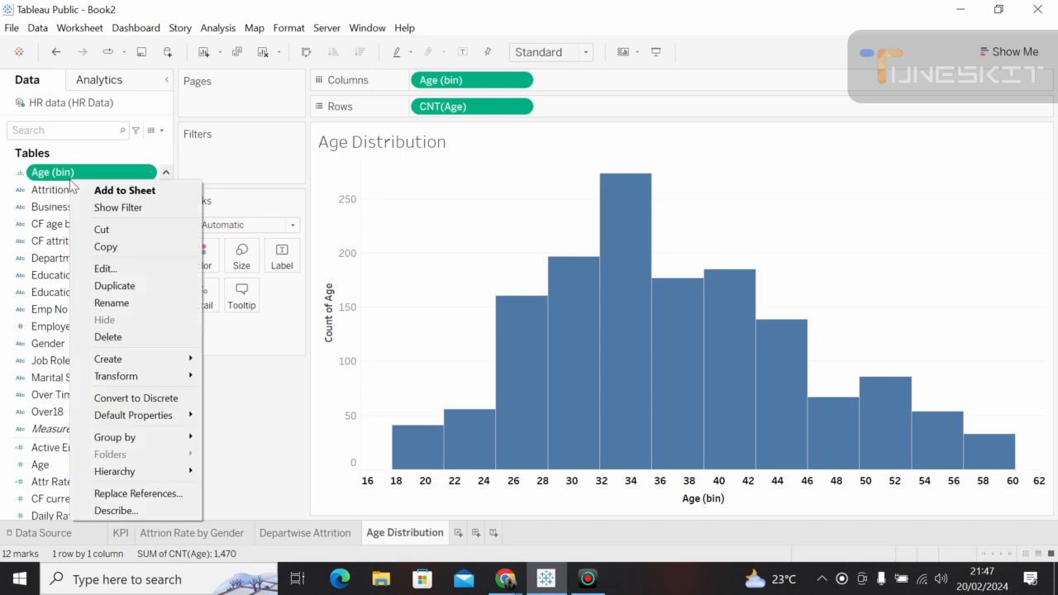
left_click(129, 269)
left_click(493, 259)
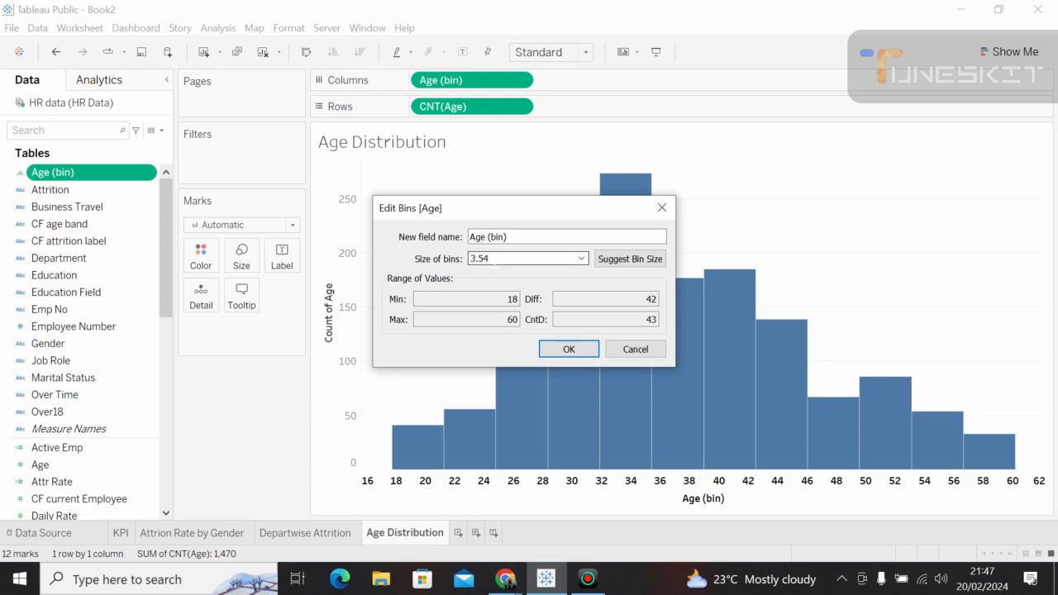
left_click(568, 350)
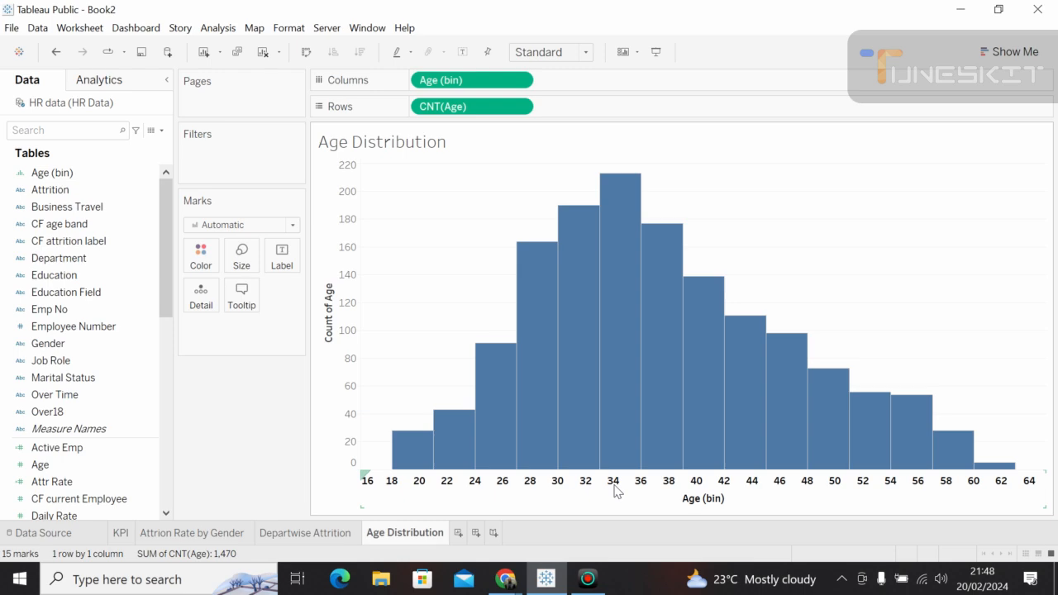
Compare the average age on the KPI sheet with the bars of the Age Distribution histogram.
left_click(120, 533)
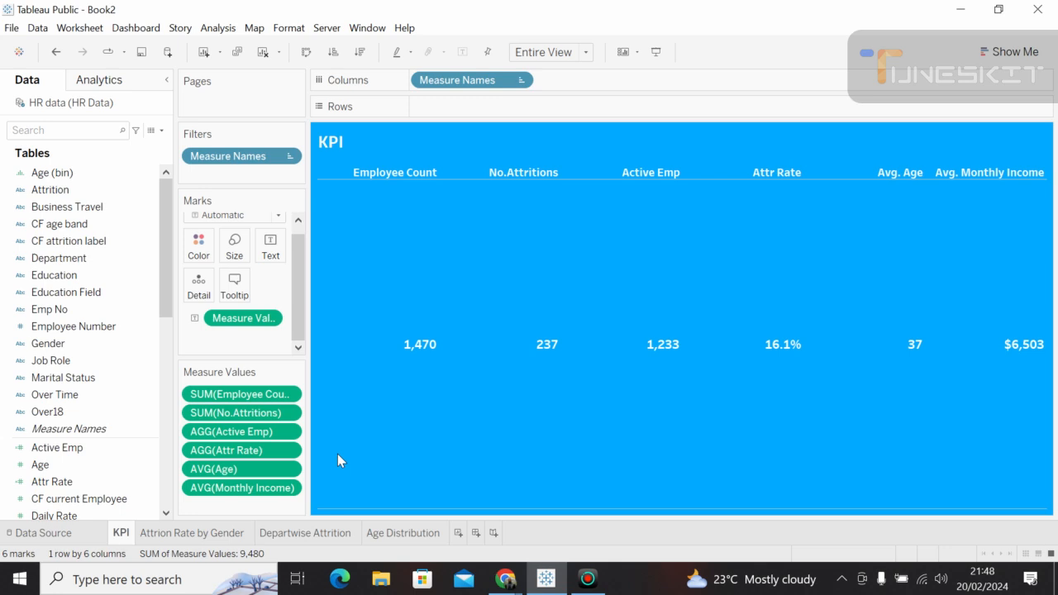
left_click(402, 533)
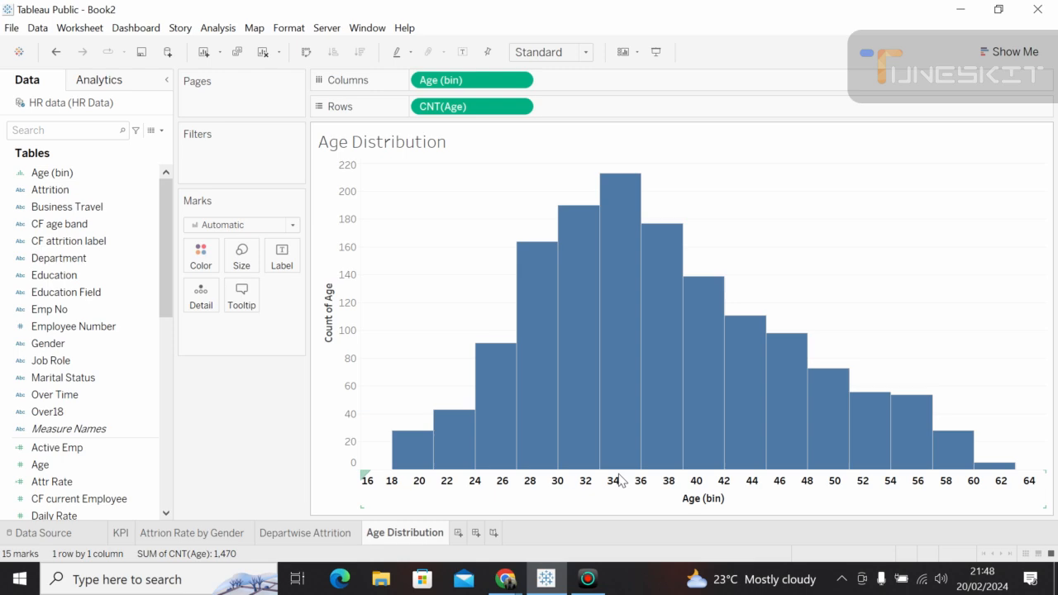
mouse_move(613, 249)
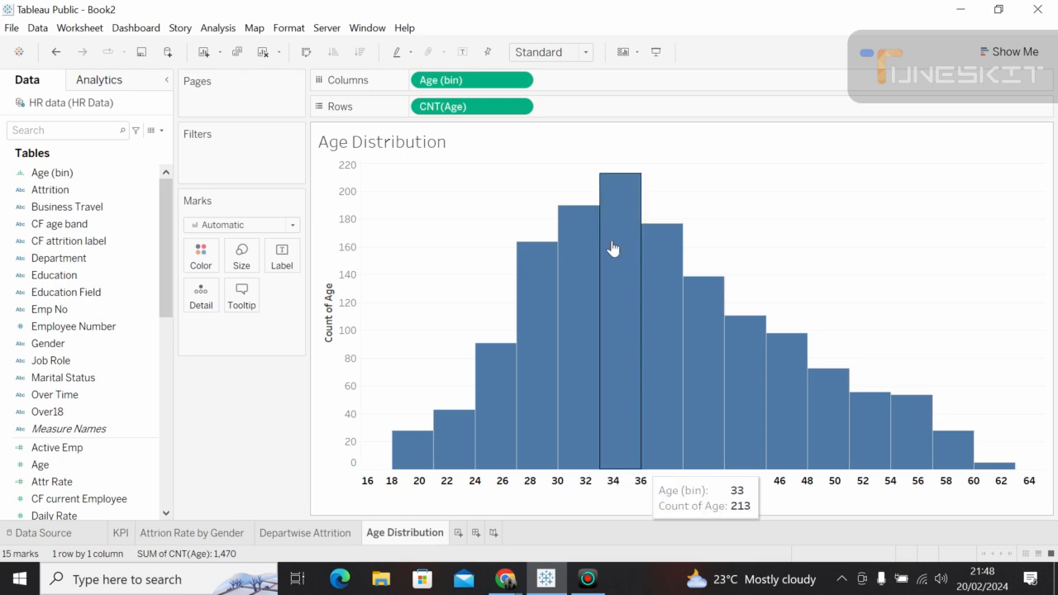
mouse_move(699, 364)
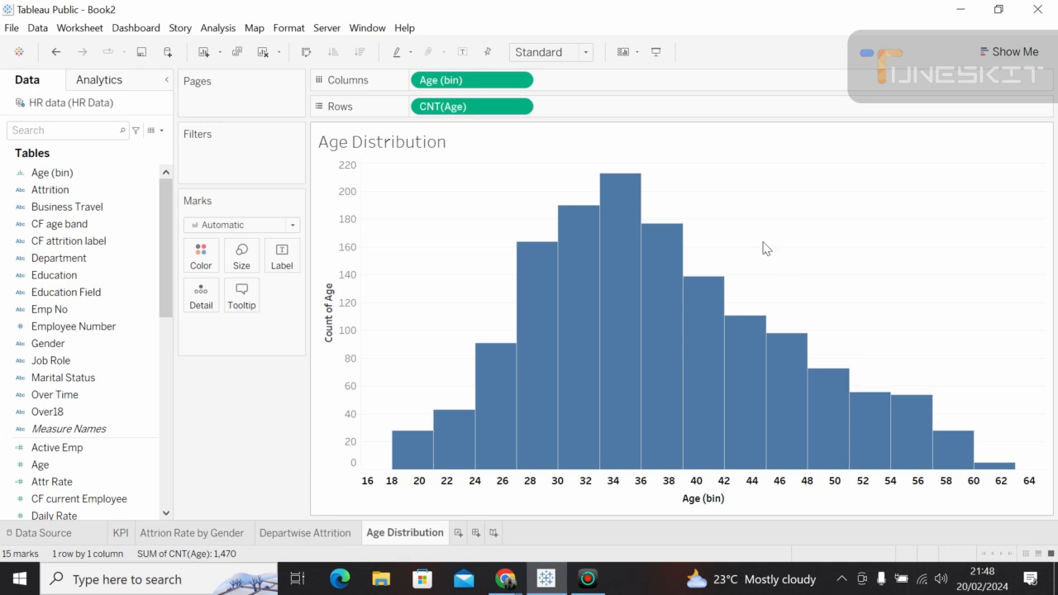
Open the bin settings of Age (bin), review the bin size and value range, and close them.
left_click(88, 173)
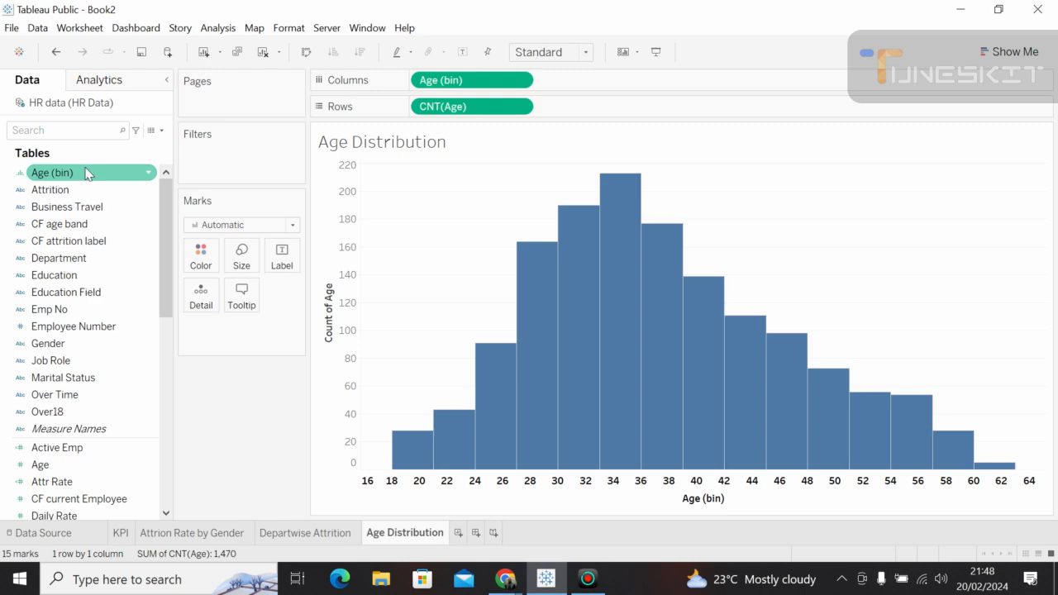
double_click(87, 174)
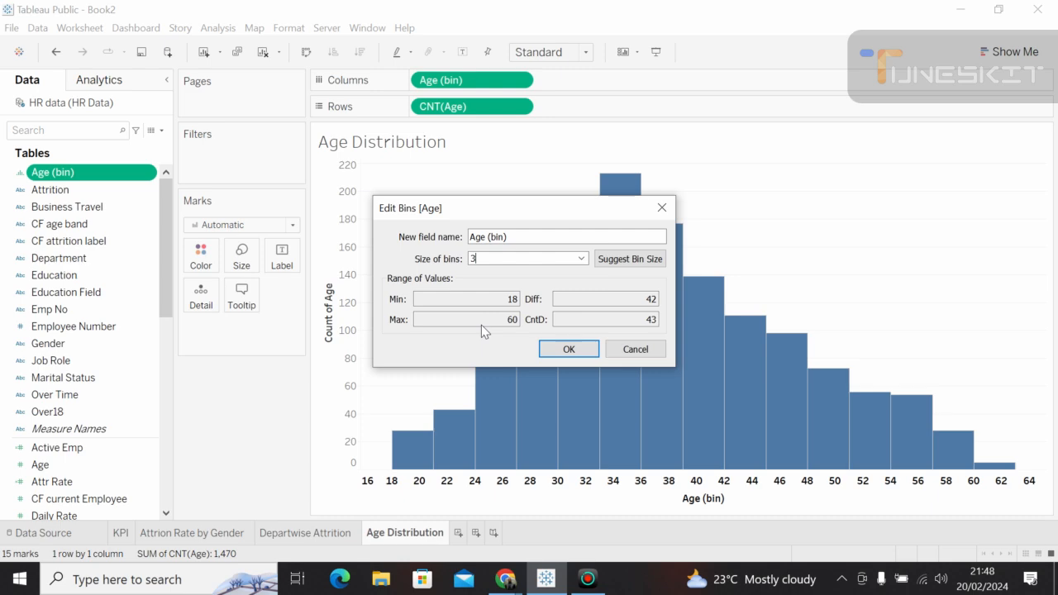
left_click(570, 350)
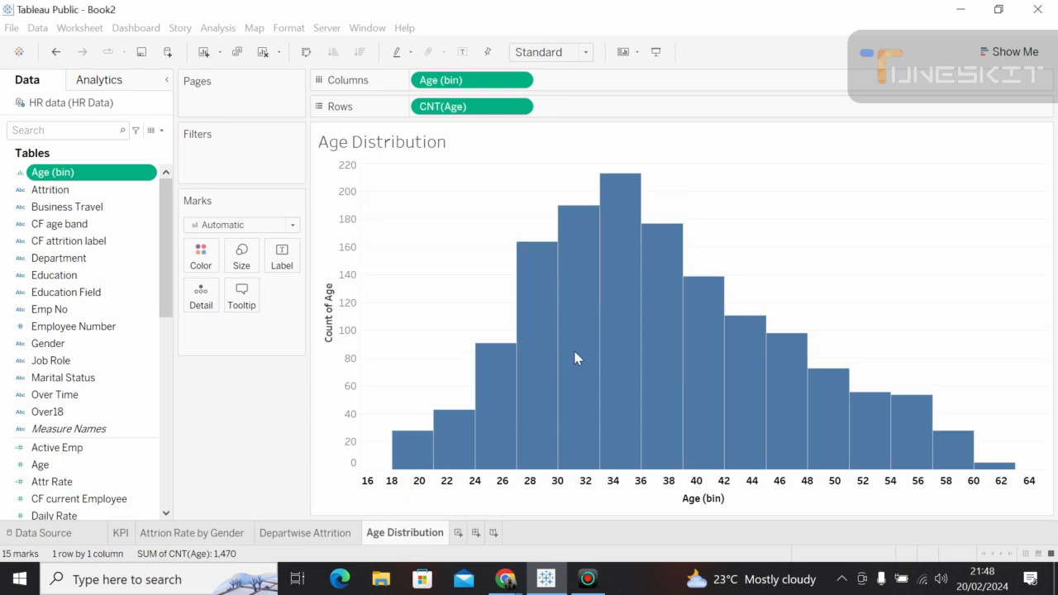
left_click(657, 287)
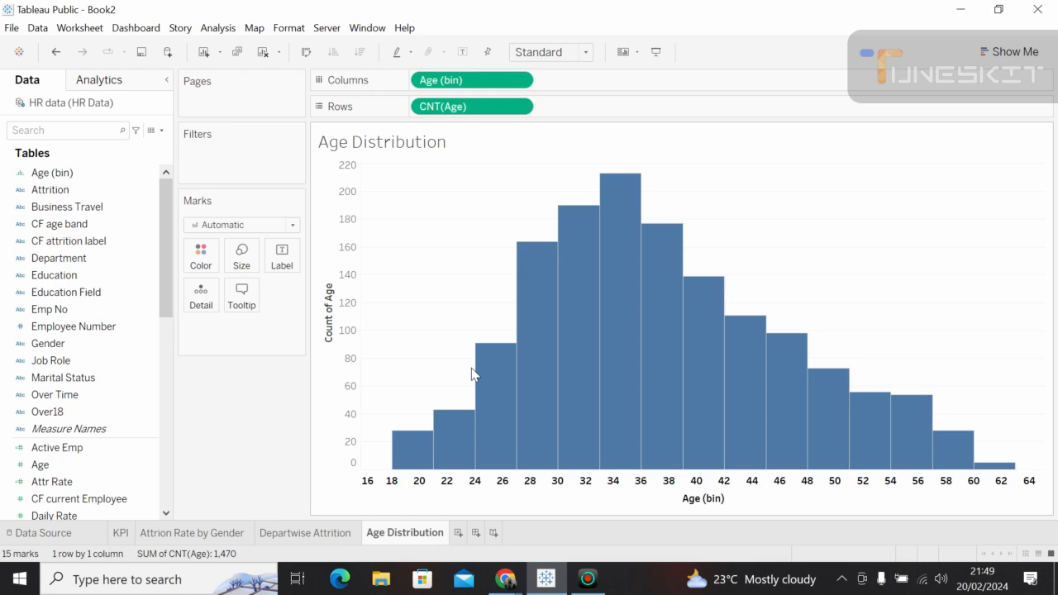
mouse_move(760, 339)
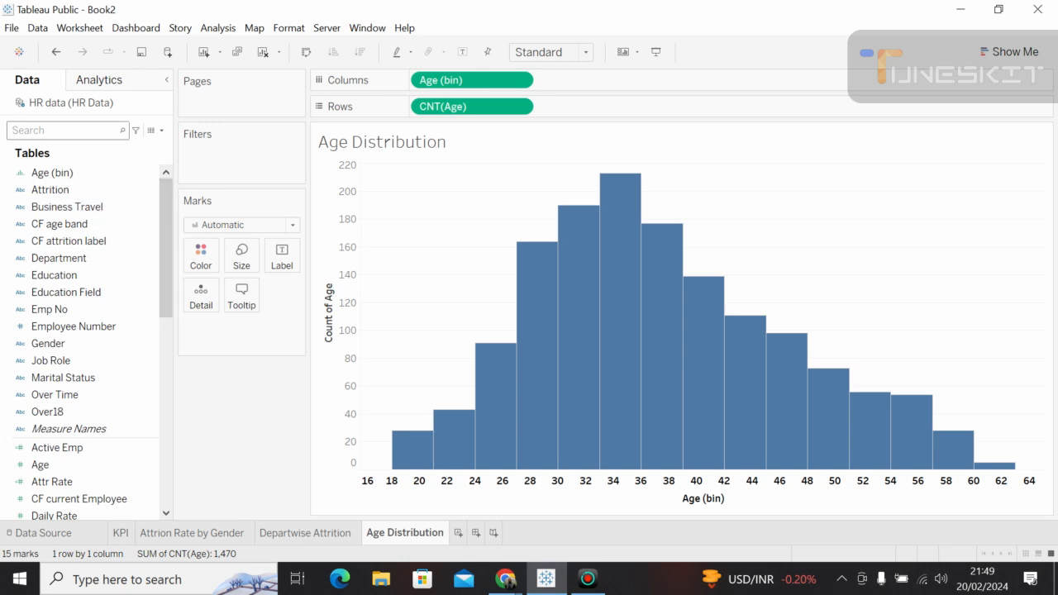
Search the fields for "age" and try labelling the histogram bars with the Age measure.
type("age")
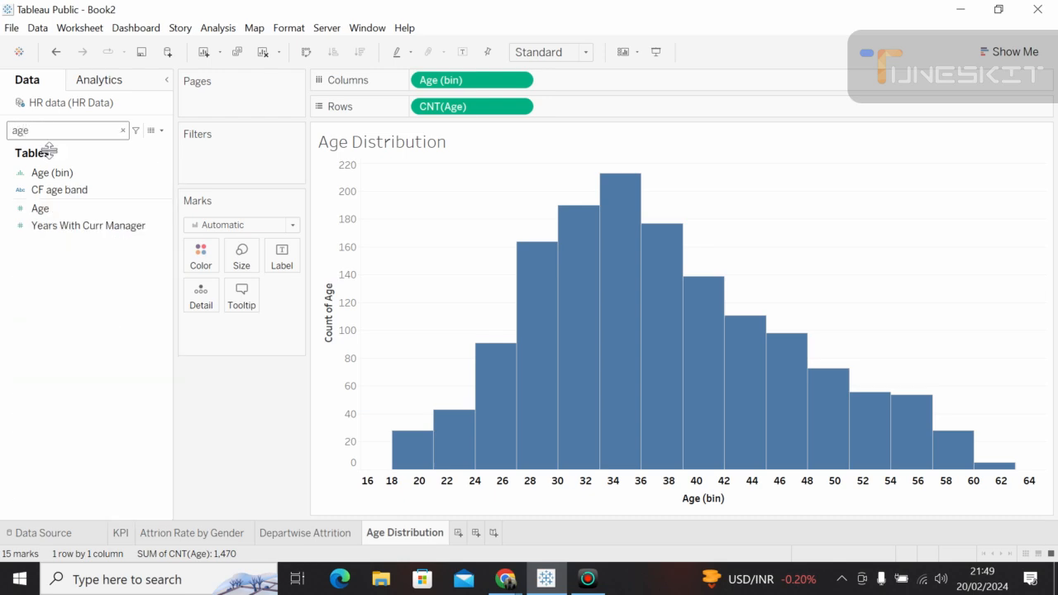
left_click_drag(43, 208, 281, 262)
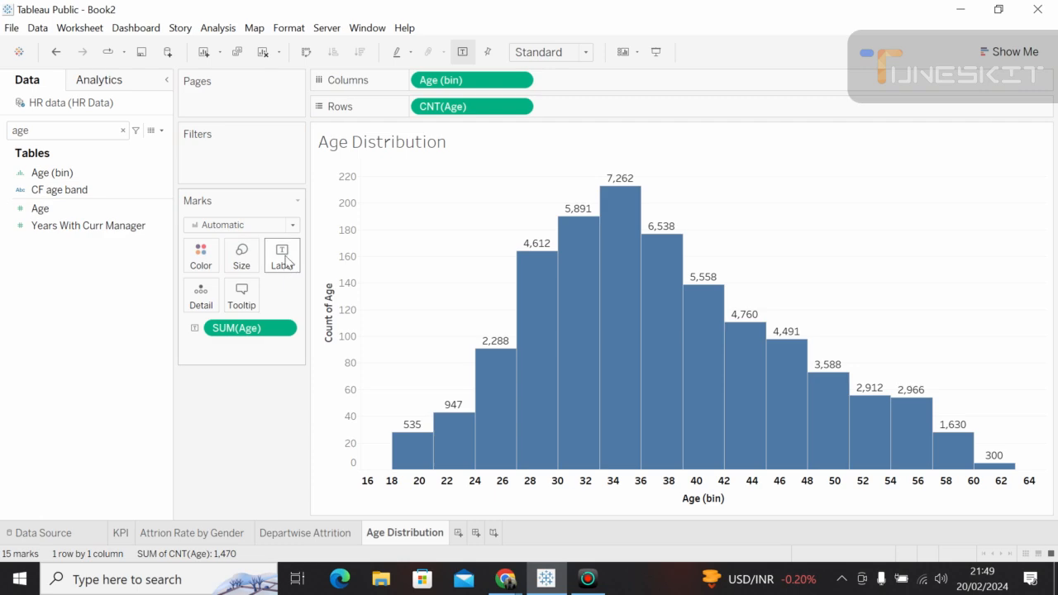
left_click(282, 257)
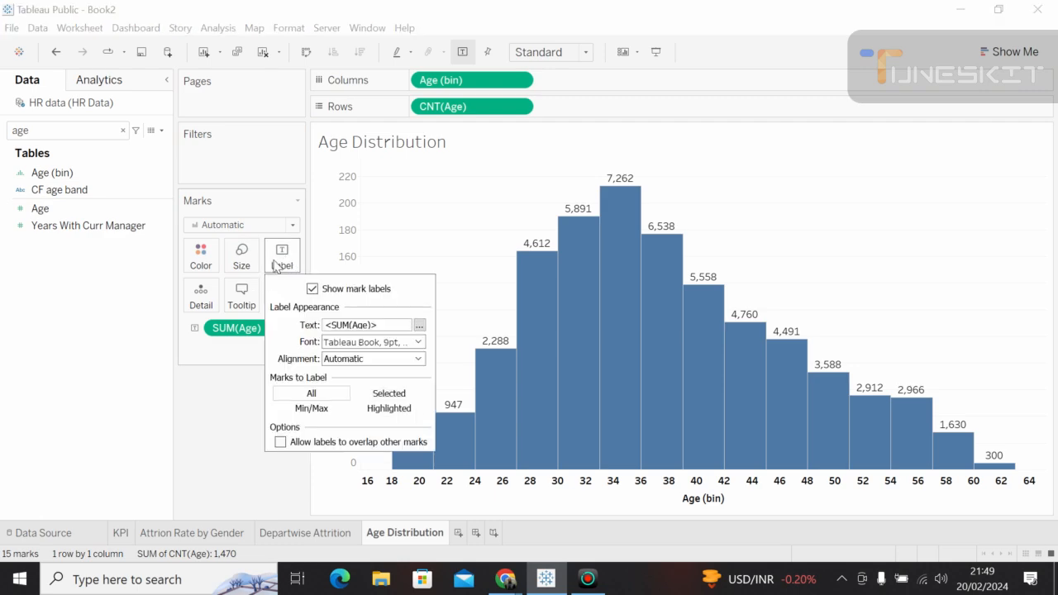
left_click(276, 266)
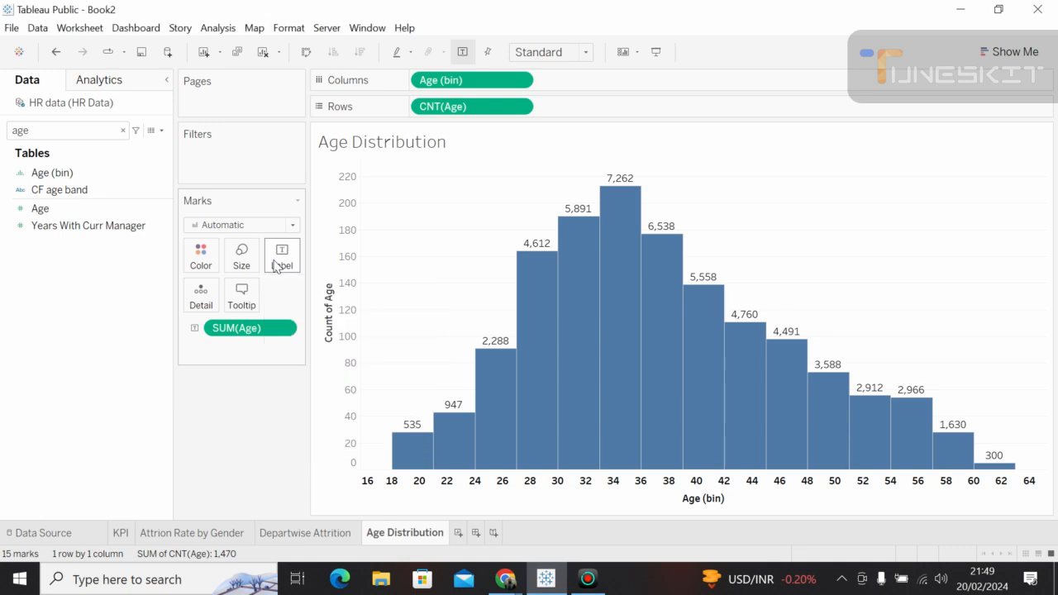
left_click(277, 265)
left_click(279, 263)
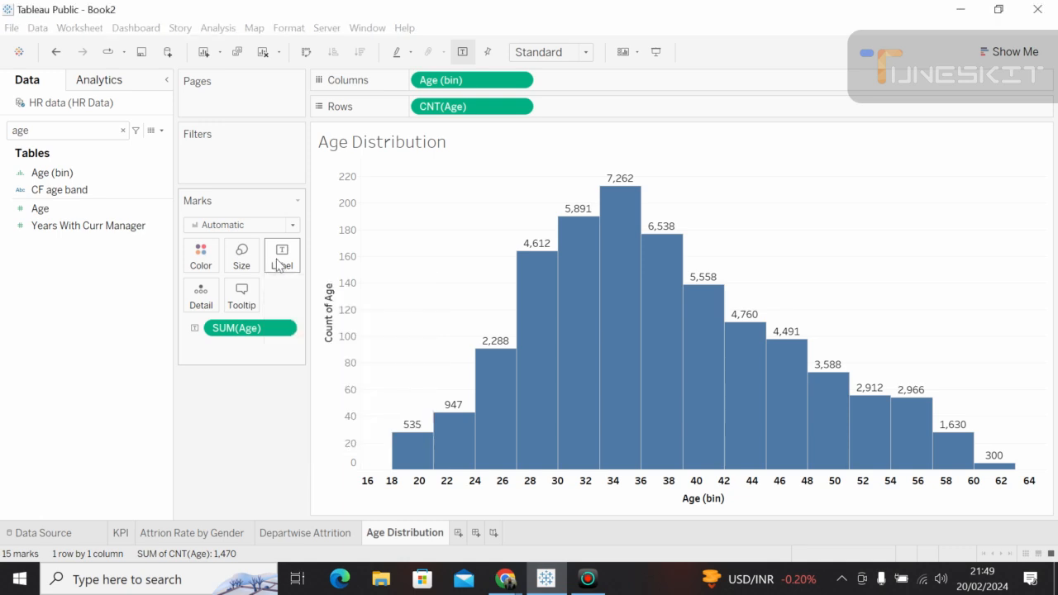
left_click(52, 211)
left_click_drag(52, 211, 2, 357)
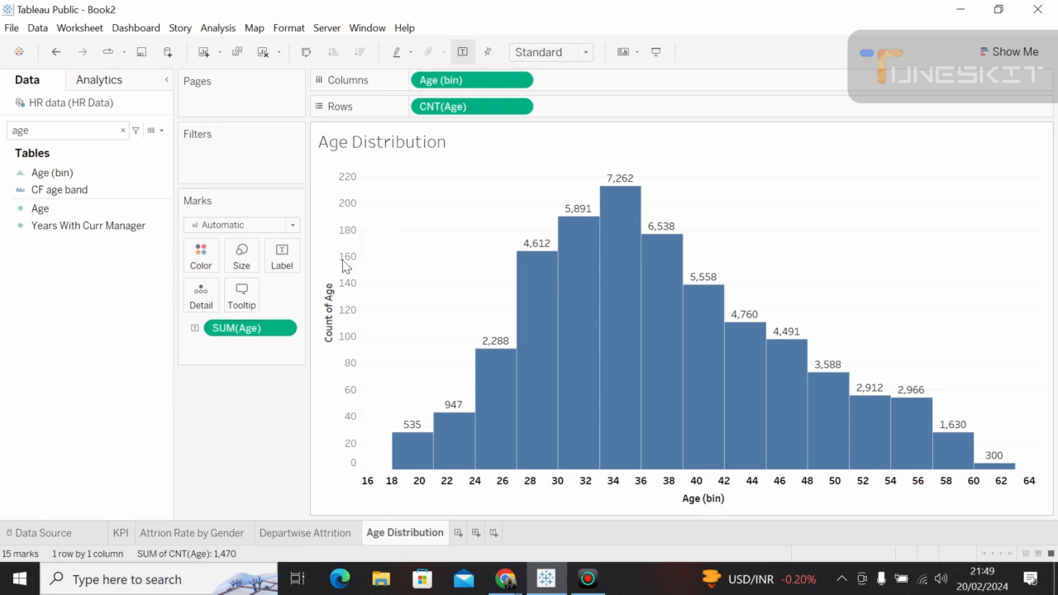
Open the formatting of the Age label and try changing its aggregation to Average.
left_click(284, 328)
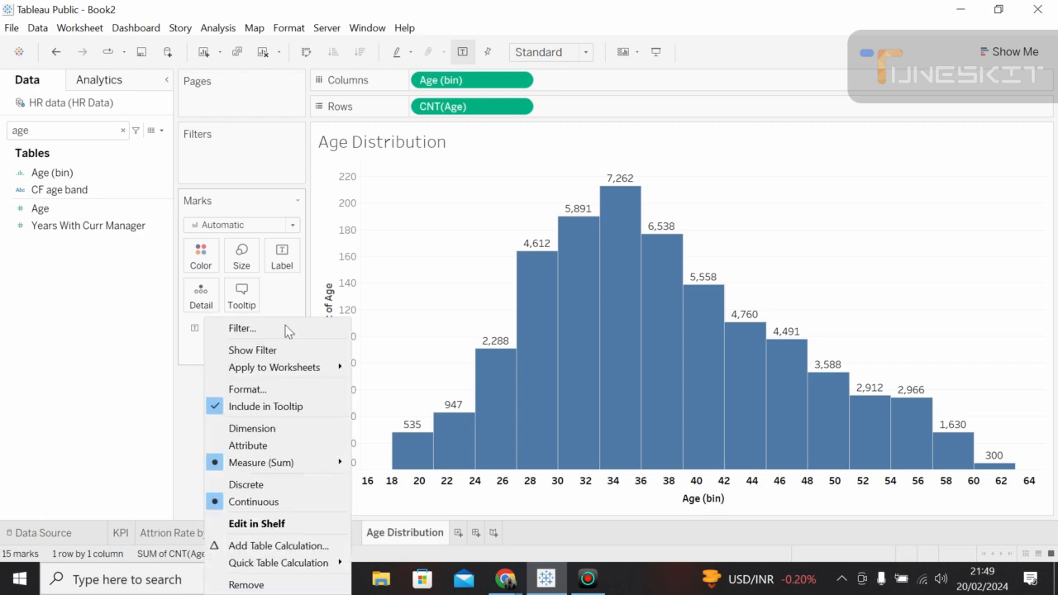
left_click(247, 389)
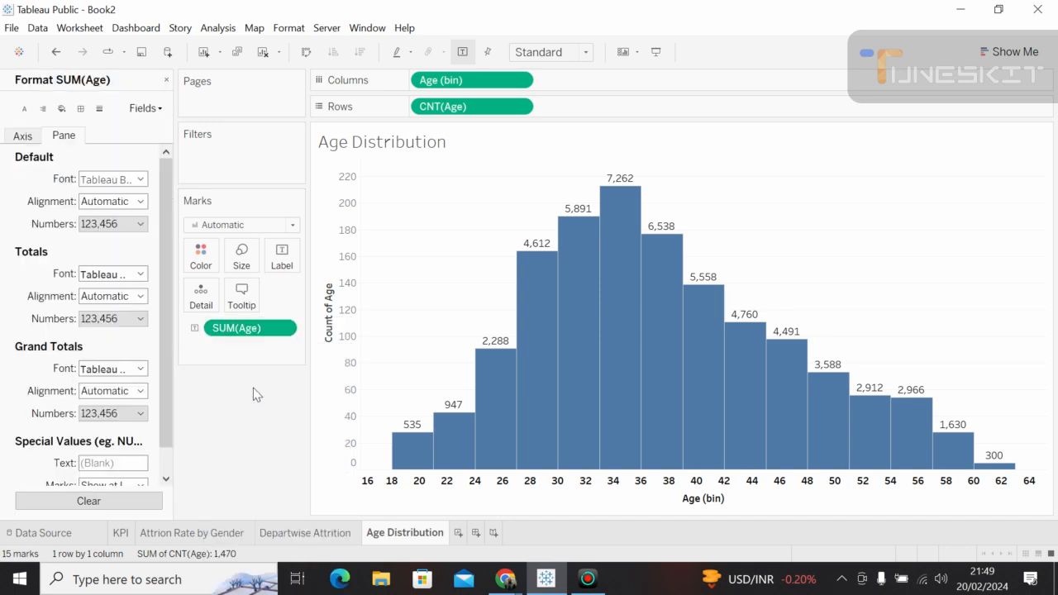
mouse_move(263, 331)
left_mouse_down()
mouse_move(136, 345)
mouse_move(244, 337)
left_mouse_up()
left_click(286, 328)
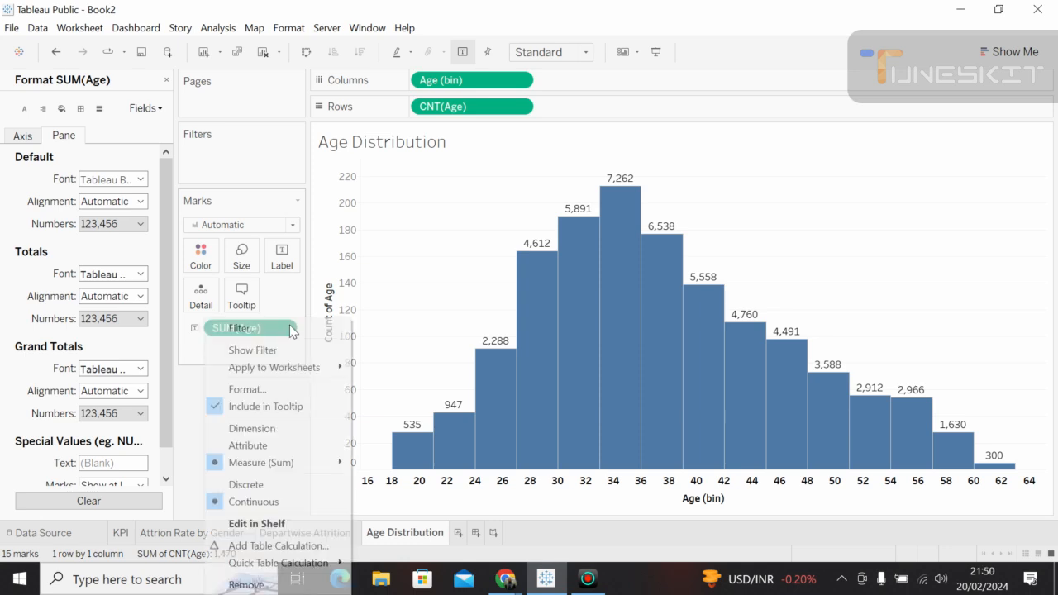
mouse_move(283, 467)
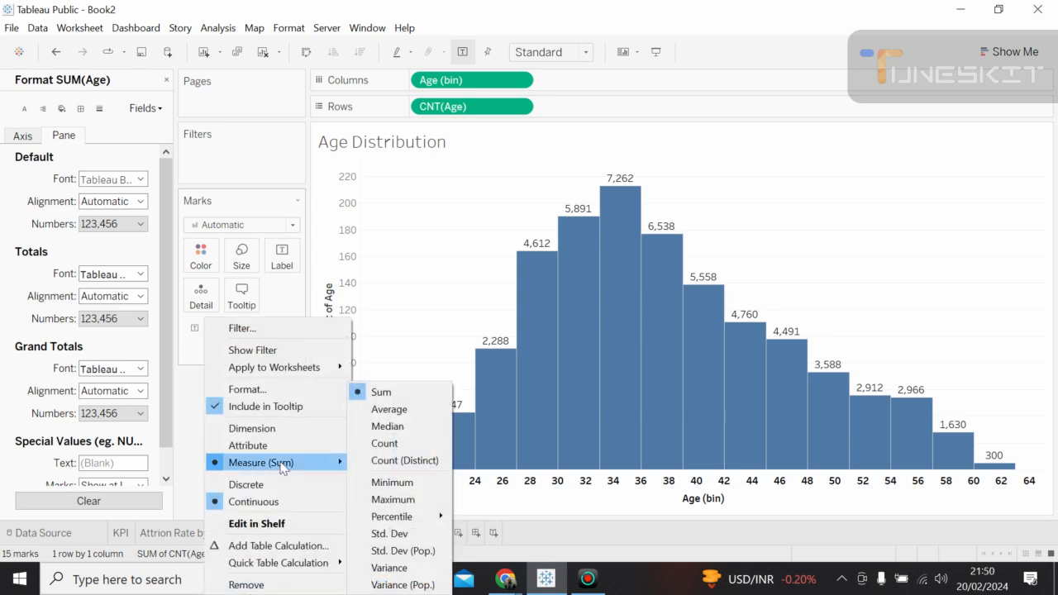
left_click(395, 417)
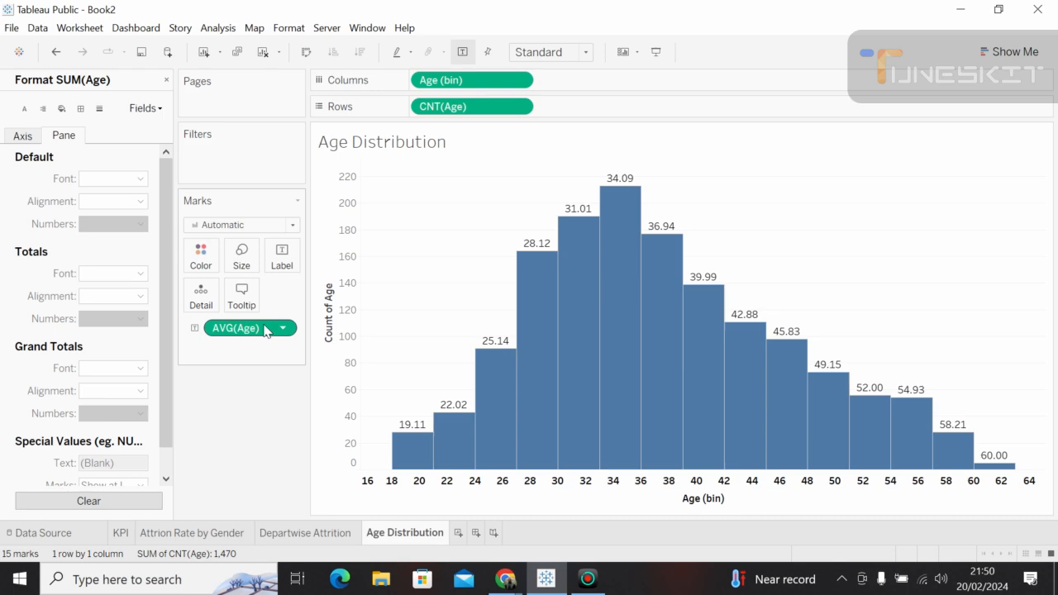
Remove the average age labels from the histogram bars, close the label formatting and return to the data fields.
left_click_drag(266, 332, 119, 84)
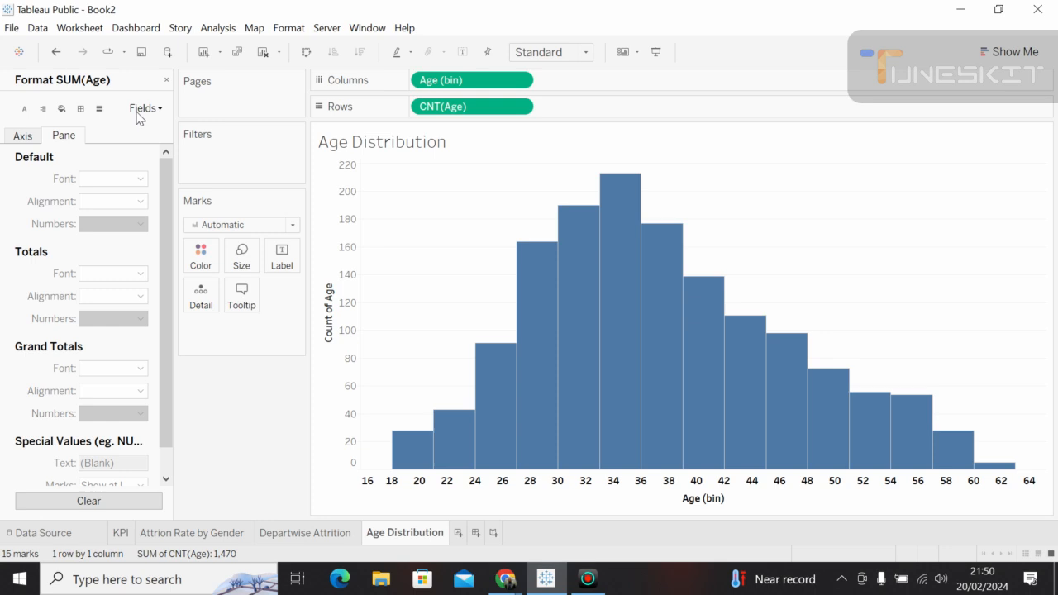
left_click(166, 80)
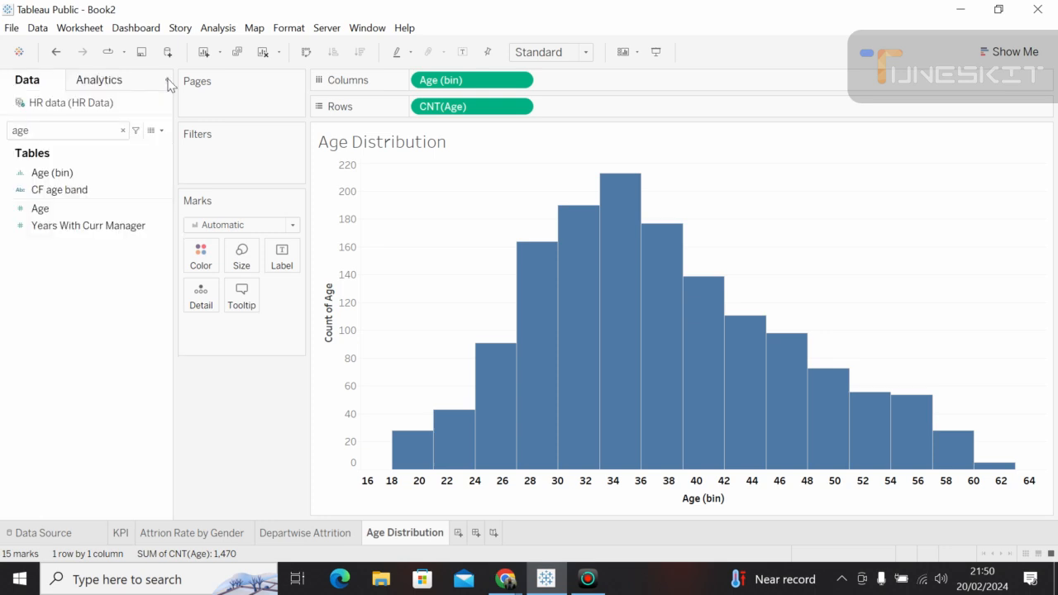
left_click(167, 81)
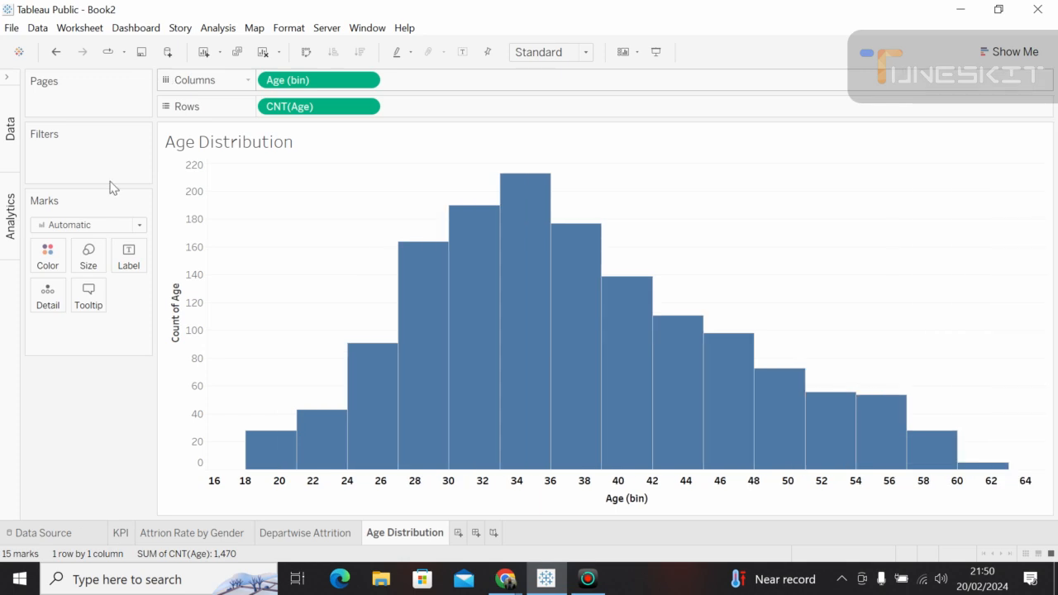
left_click(11, 145)
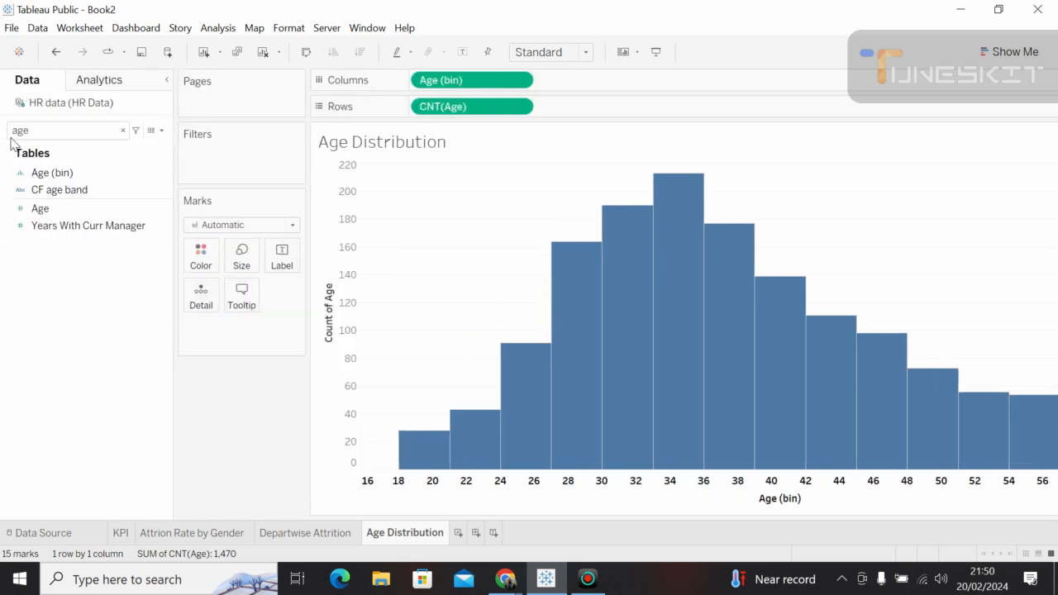
Search the fields for "emplo" and label the histogram bars with the sum of Employee Count.
double_click(29, 131)
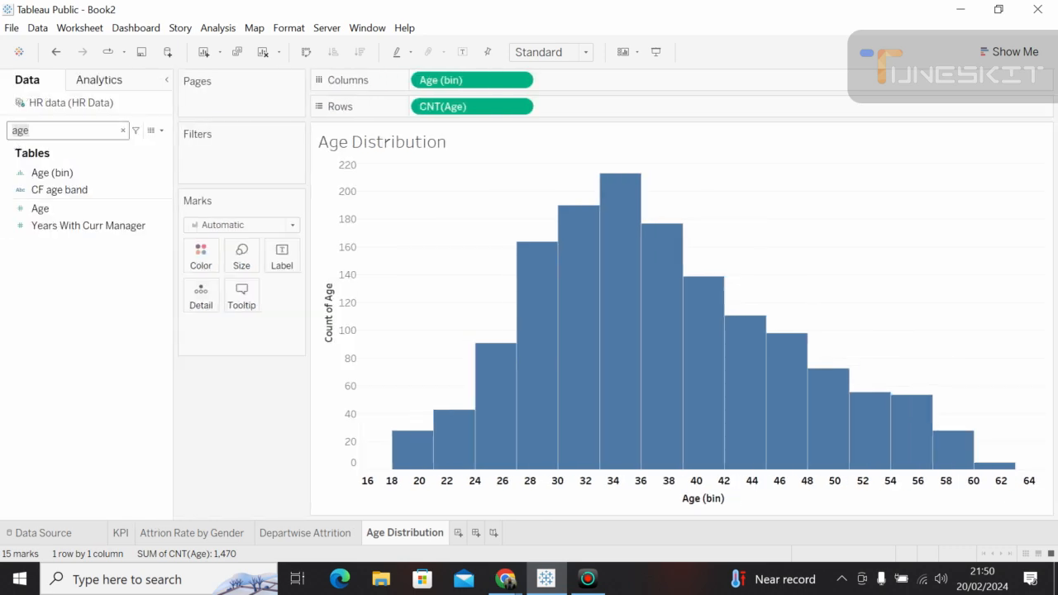
key("BackSpace")
type("em")
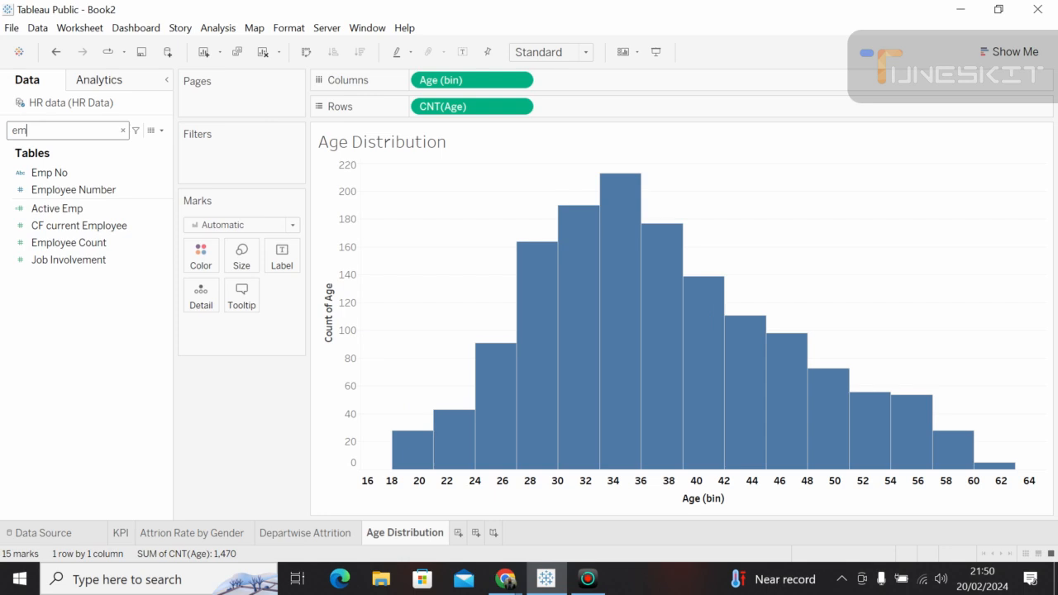
type("plo")
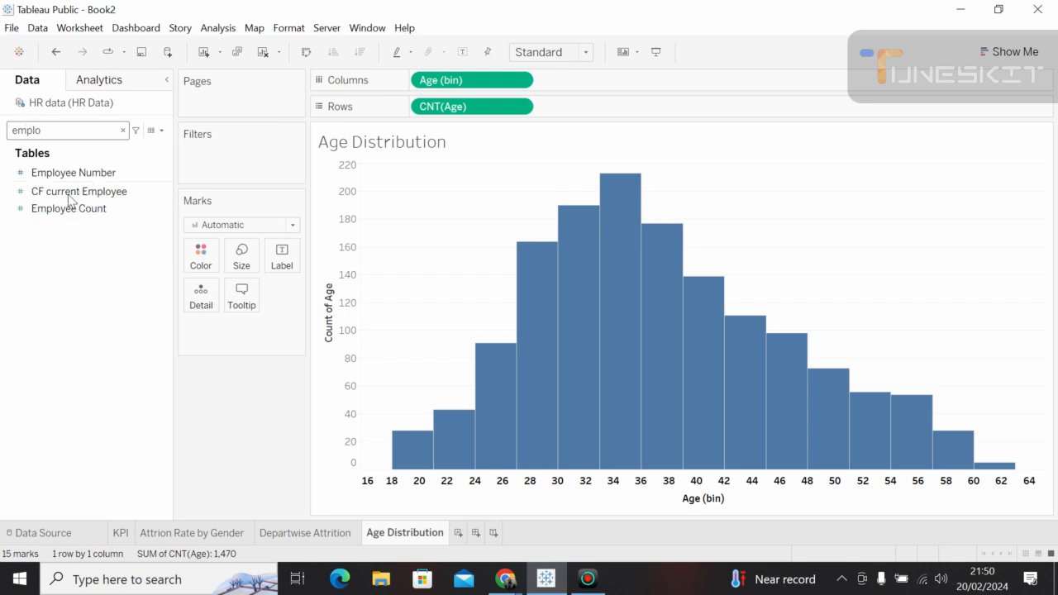
left_click_drag(70, 208, 284, 258)
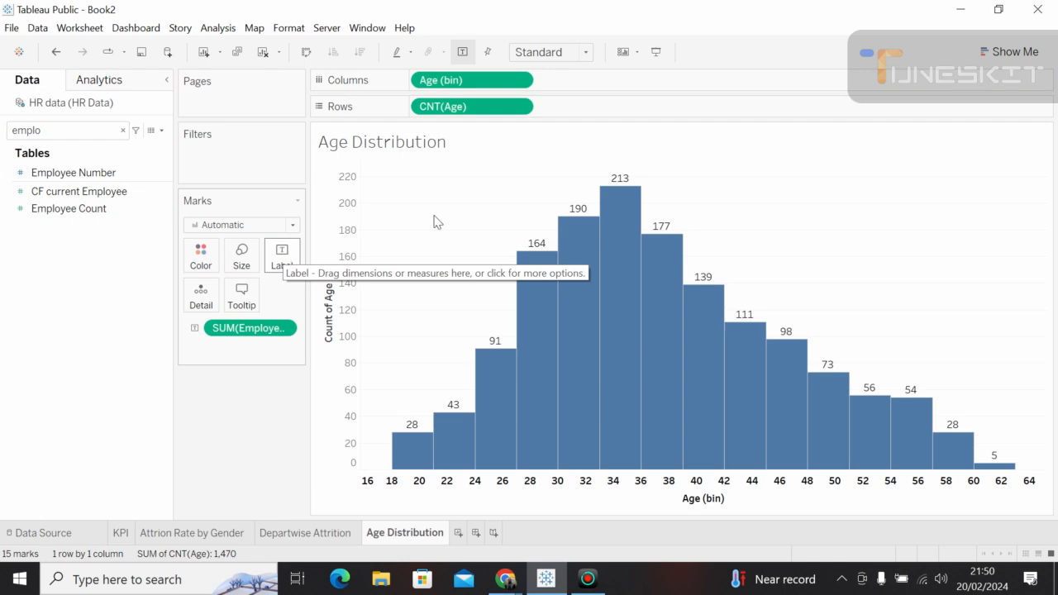
mouse_move(604, 279)
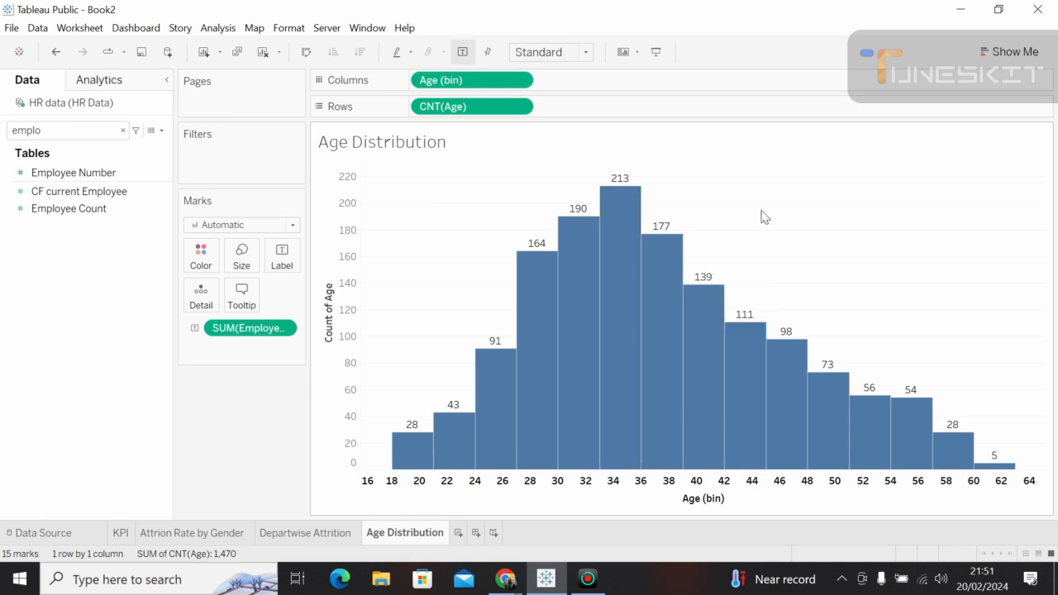
Hide the header of the Count of Age axis on the histogram.
left_click(348, 239)
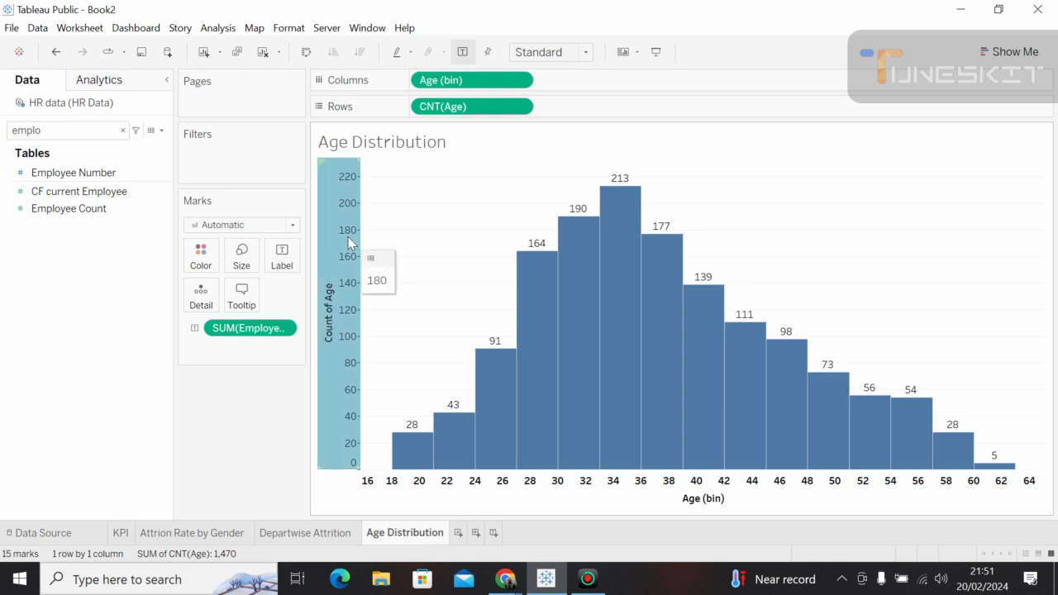
right_click(348, 243)
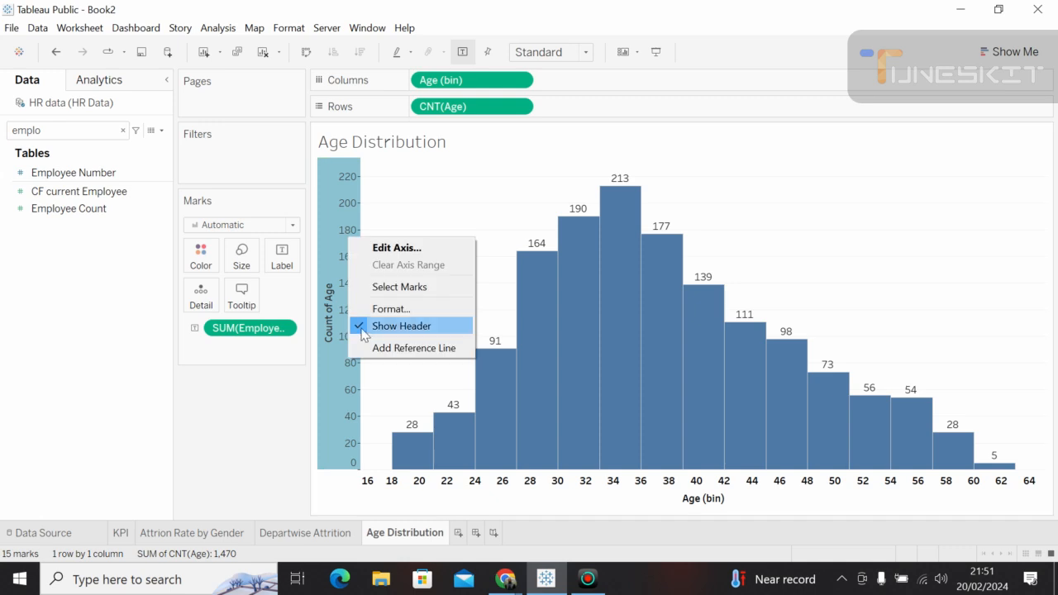
left_click(402, 325)
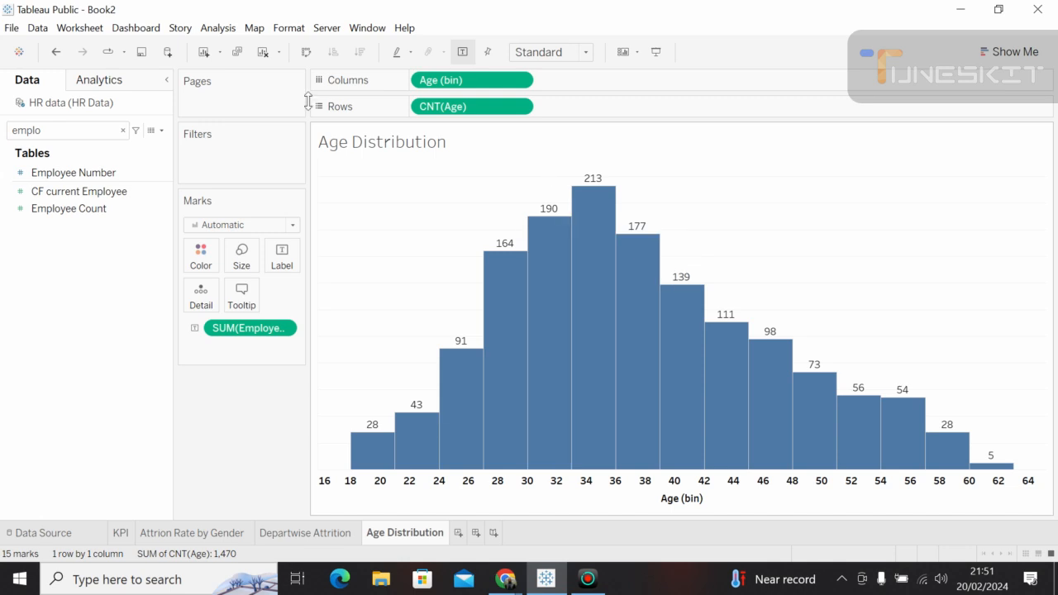
Set the default worksheet shading of the whole Age Distribution sheet to bright blue and select individual bars to check them against it.
left_click(286, 30)
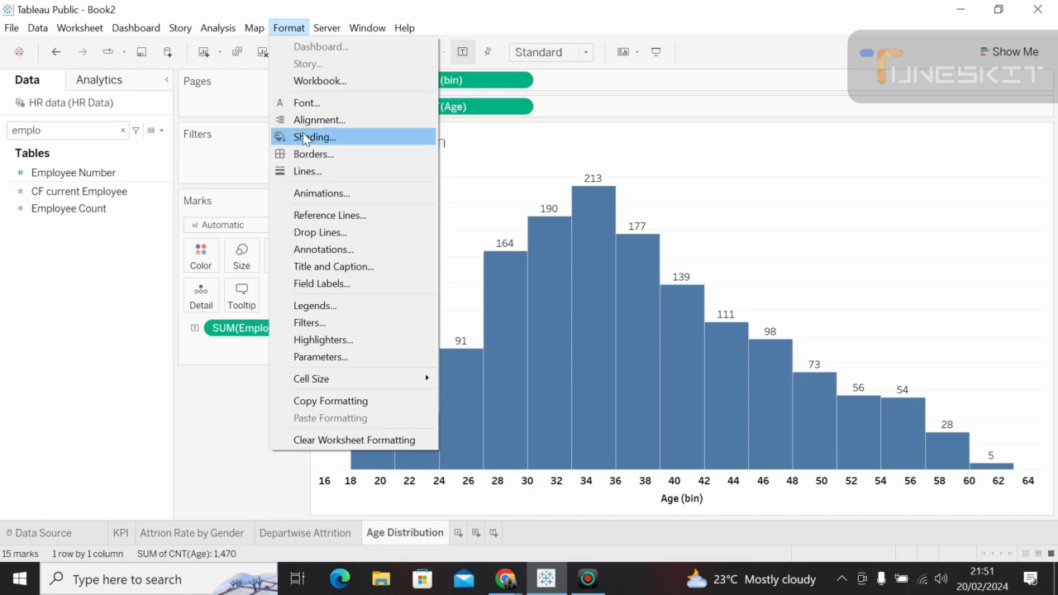
left_click(302, 137)
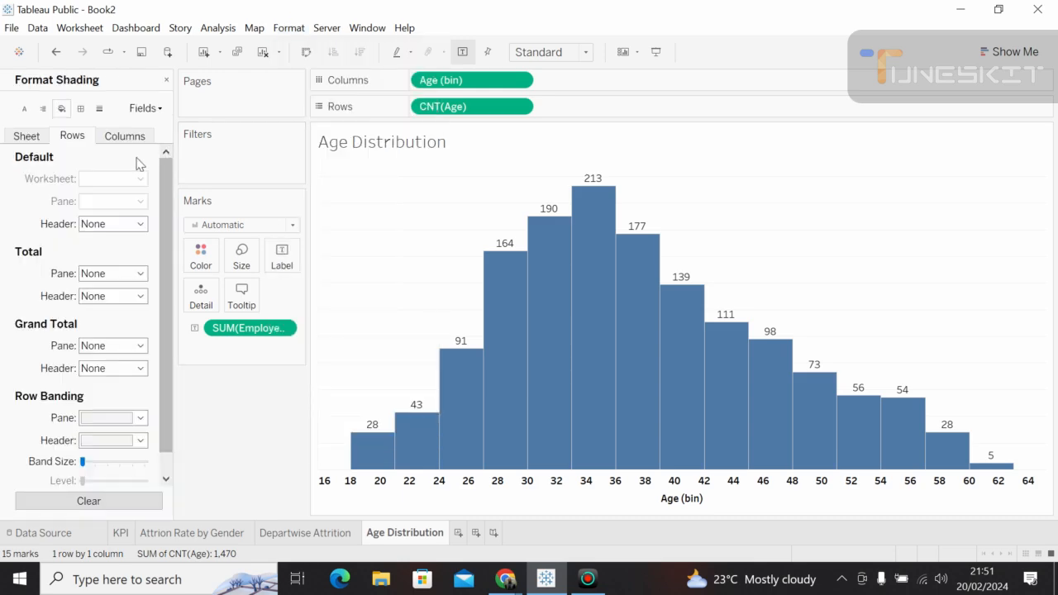
left_click(37, 142)
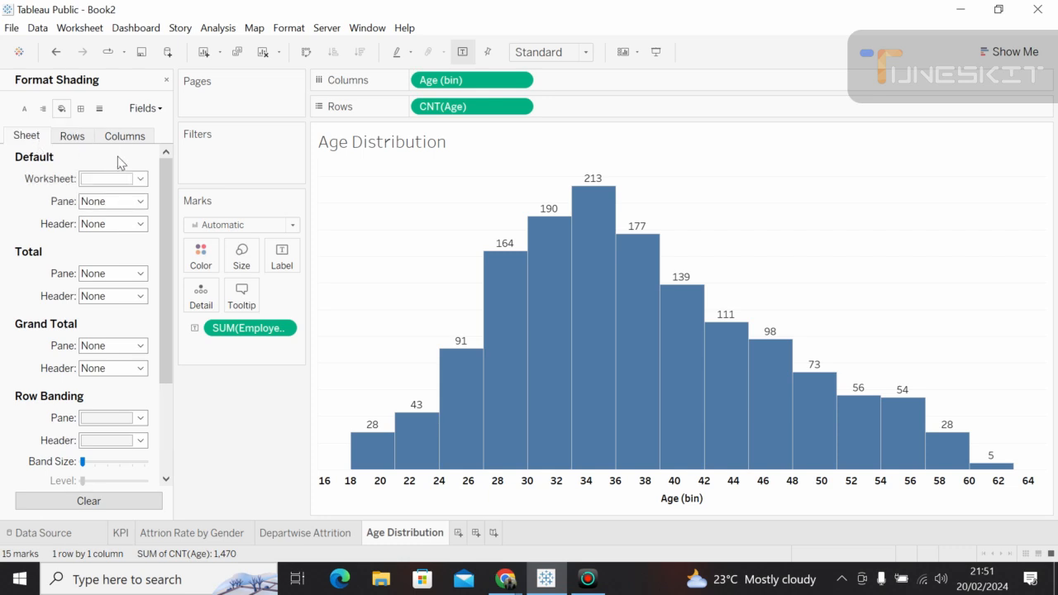
left_click(140, 179)
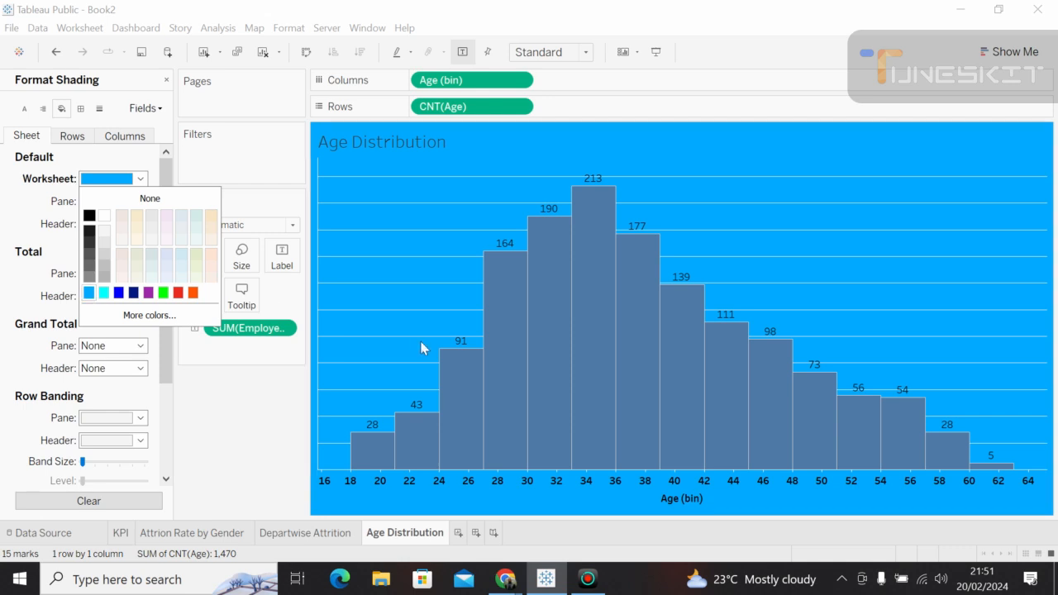
left_click(600, 329)
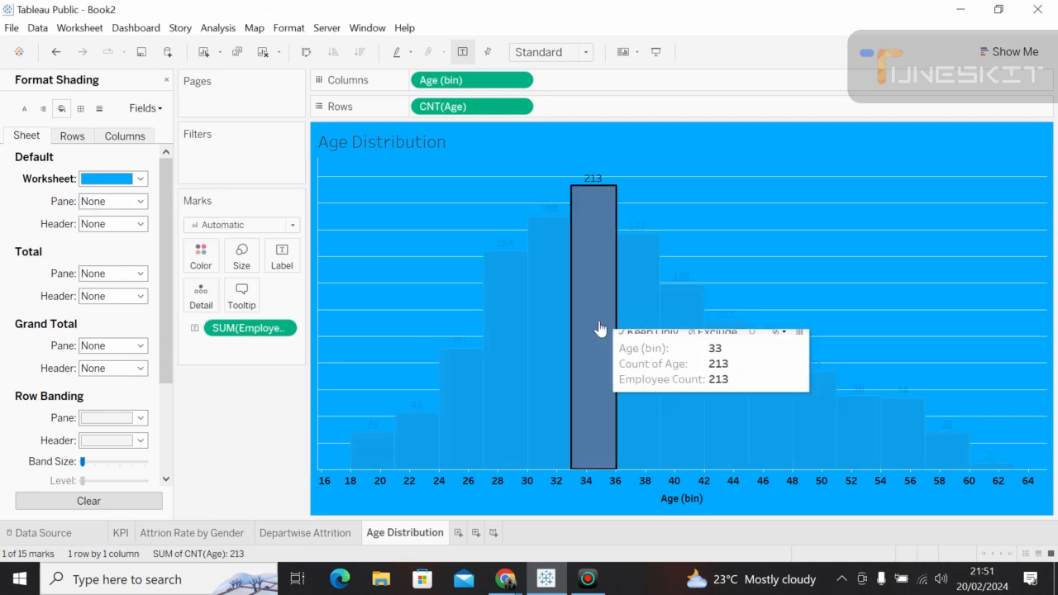
left_click(501, 373)
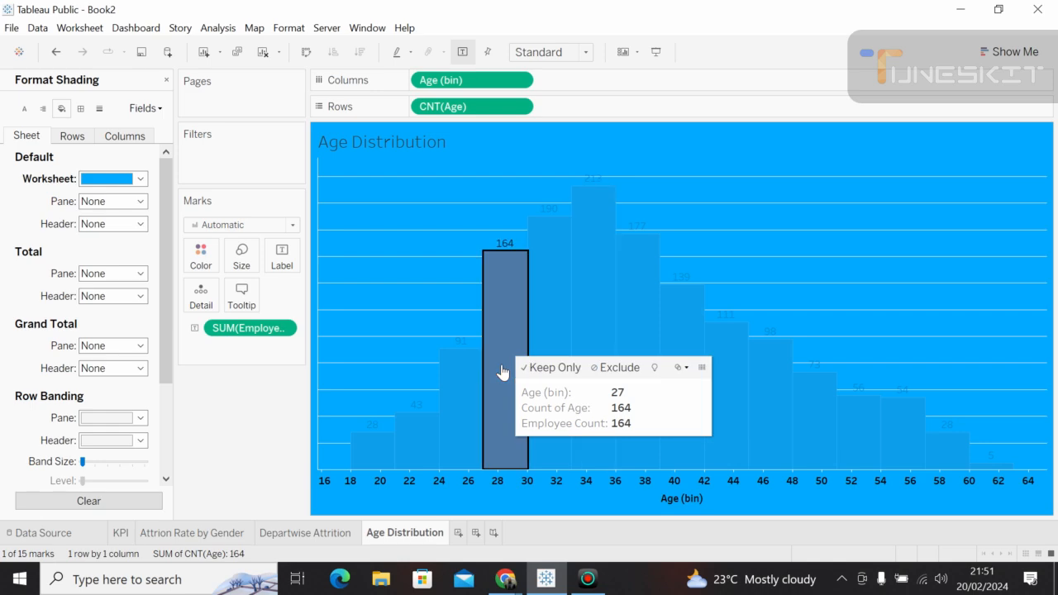
left_click(544, 273)
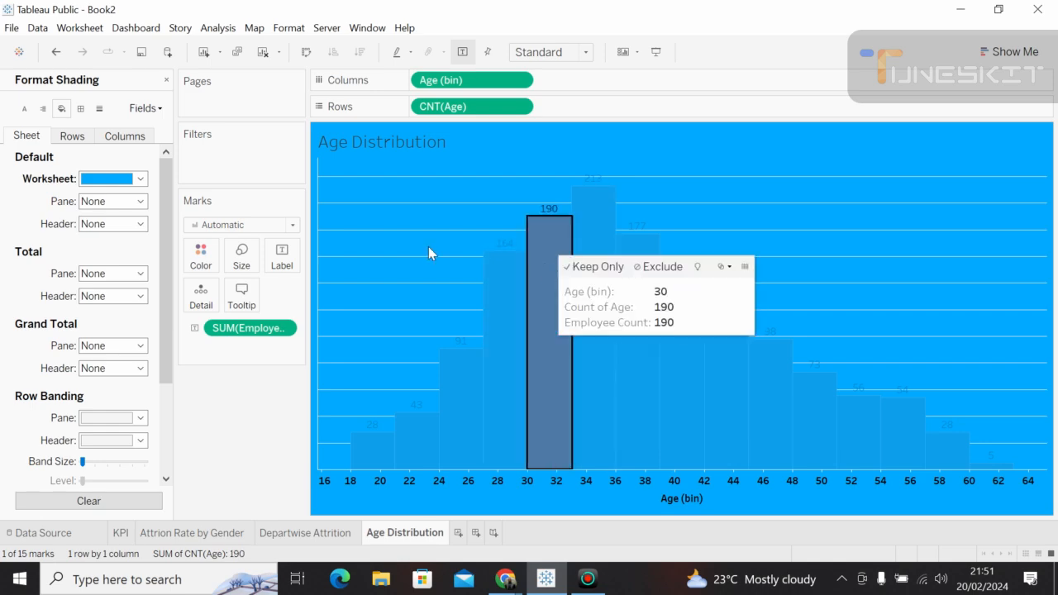
Try orange, teal, blue, slate and light gray on the histogram bars and settle on dark gray.
left_click(544, 257)
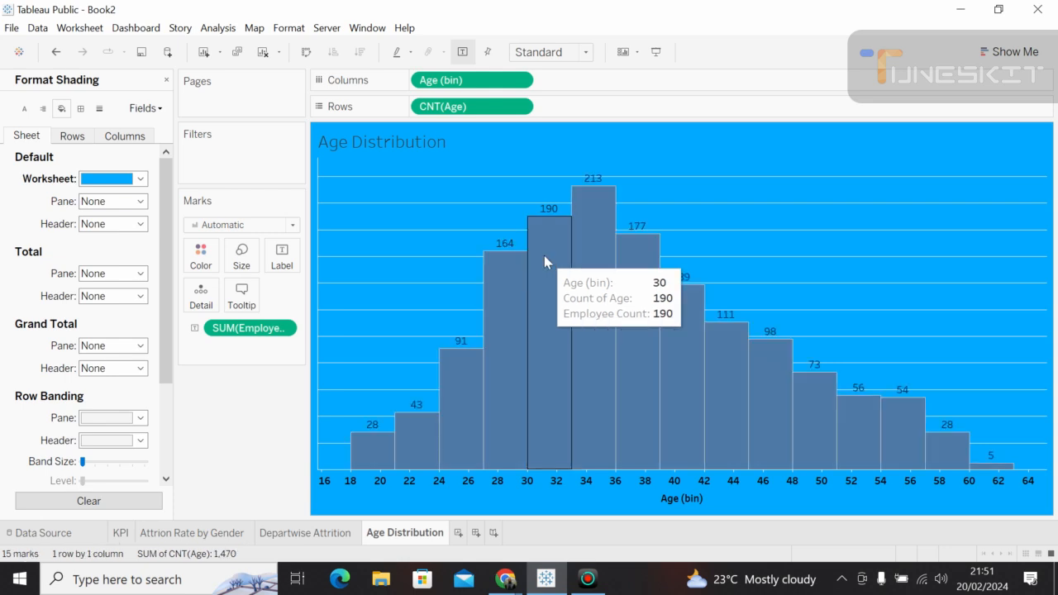
left_click(213, 271)
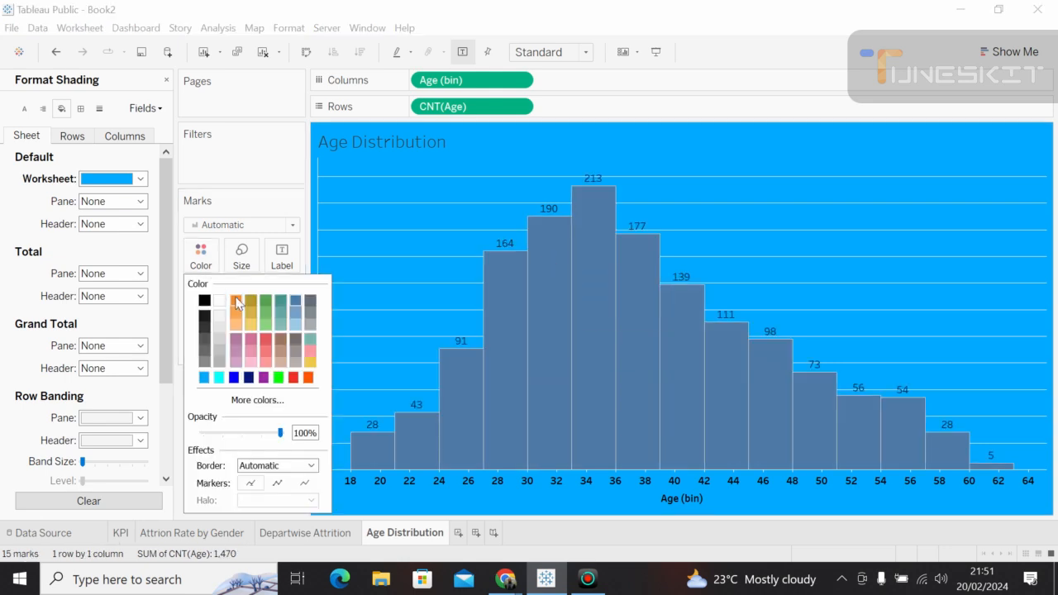
left_click(238, 302)
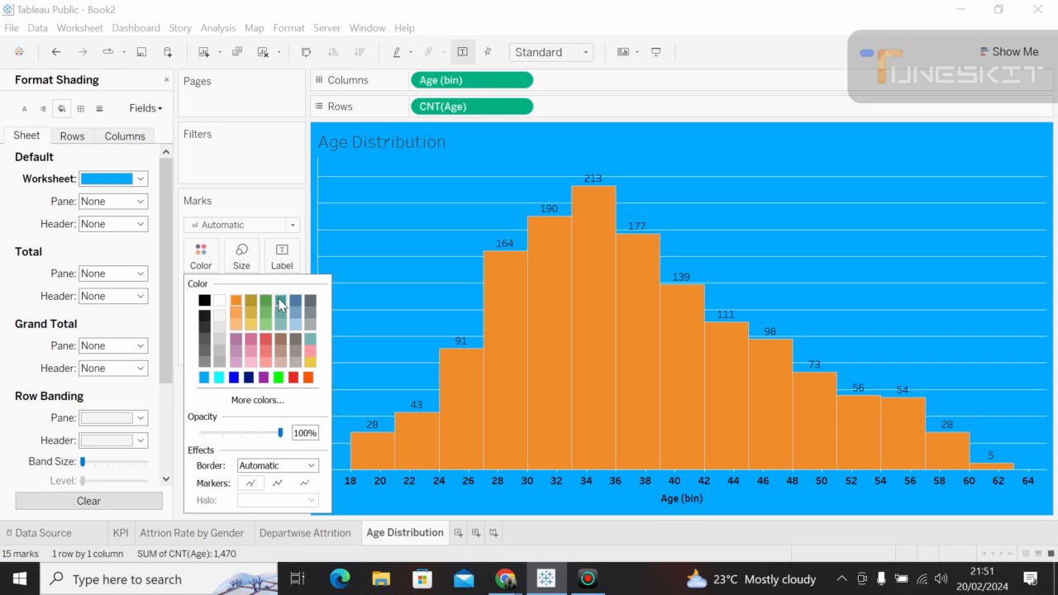
left_click(281, 302)
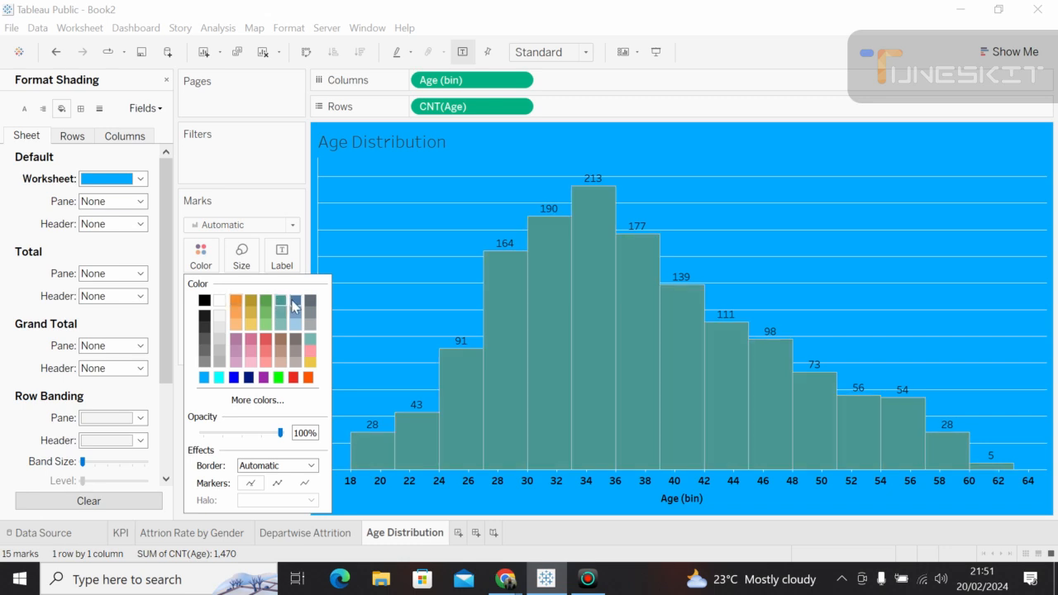
left_click(295, 305)
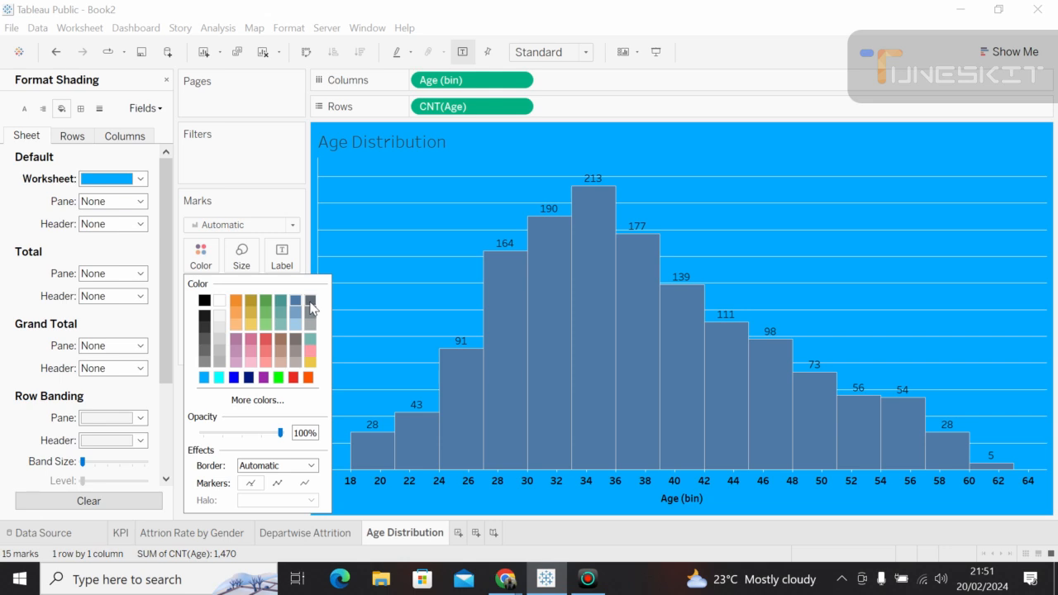
left_click(311, 304)
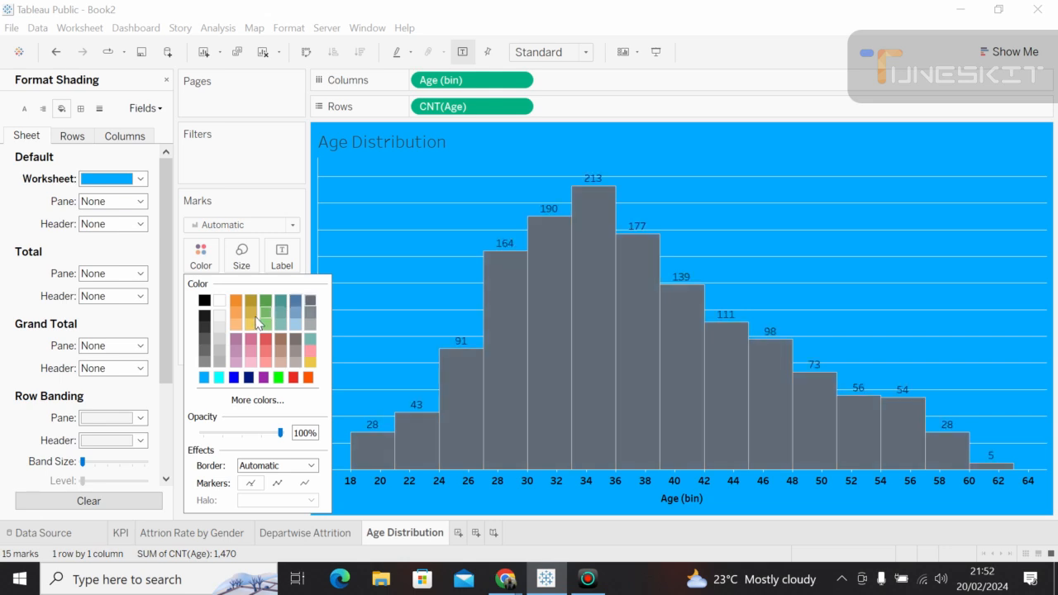
left_click(219, 352)
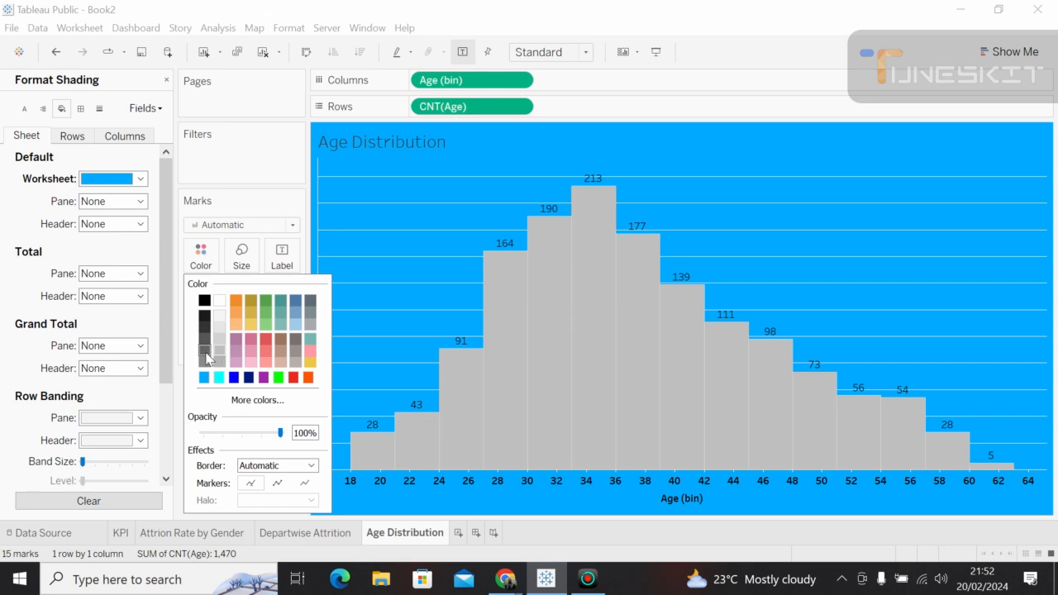
left_click(204, 352)
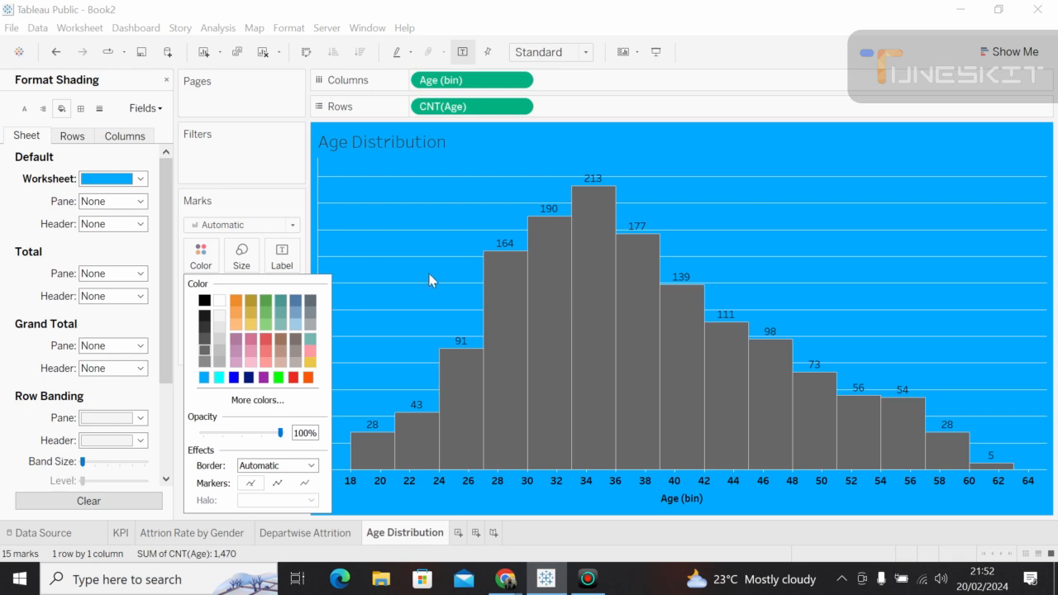
left_click(413, 257)
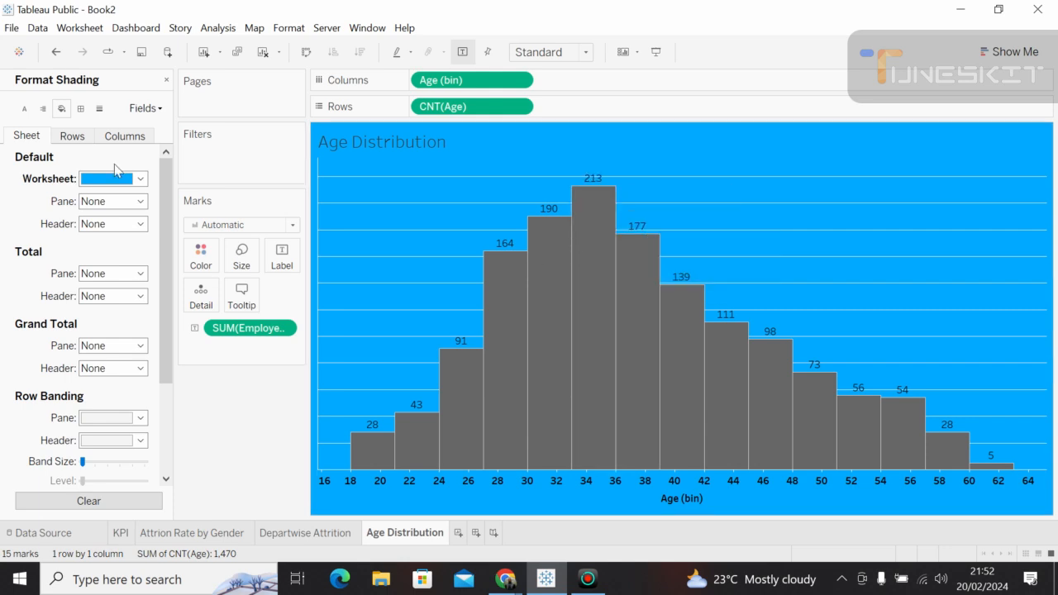
Set the grid lines of the Age Distribution sheet to None.
left_click(99, 109)
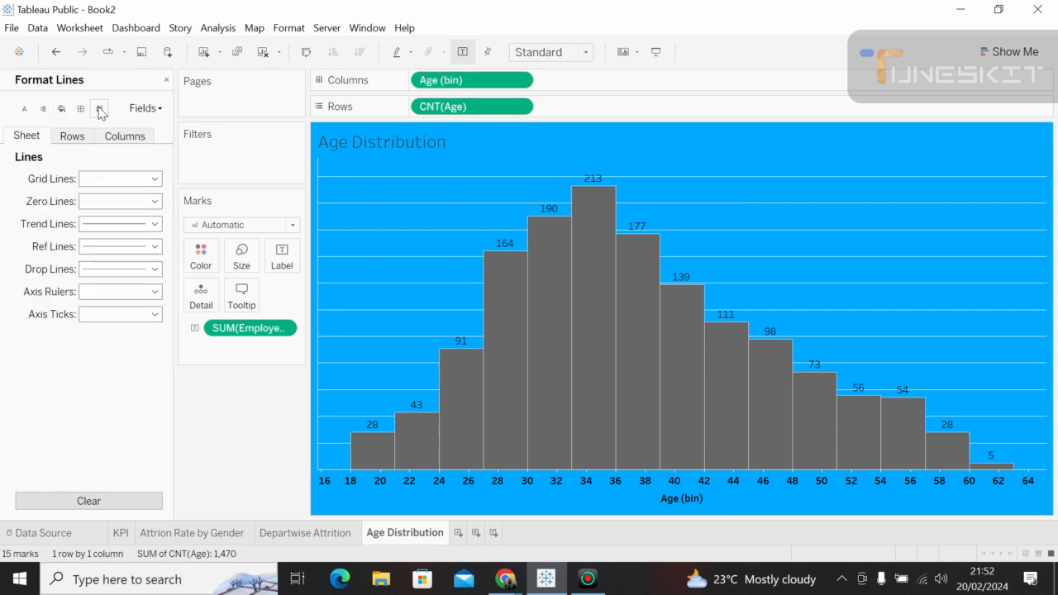
left_click(150, 180)
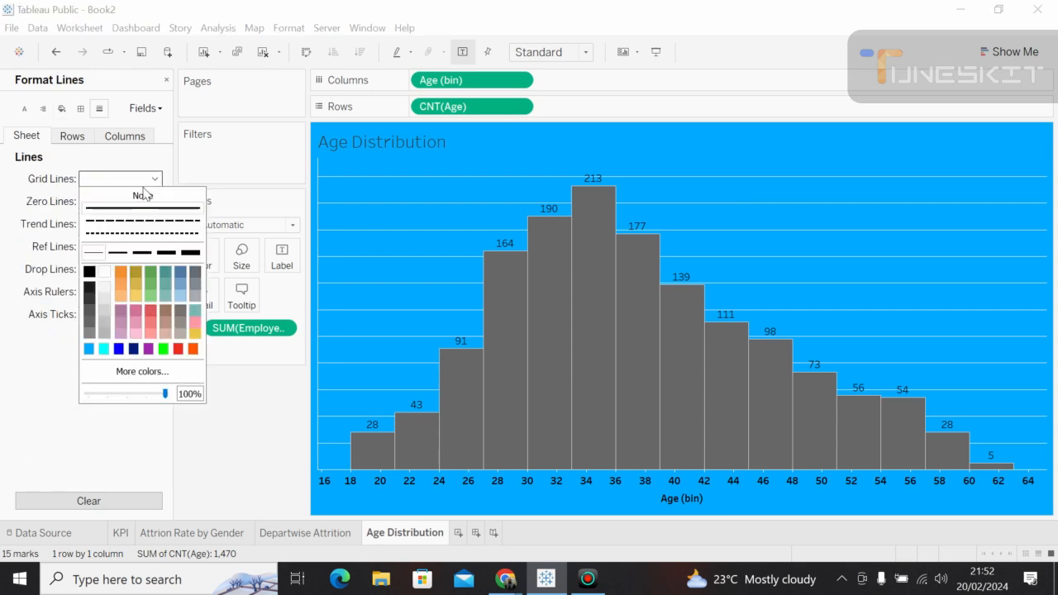
left_click(142, 197)
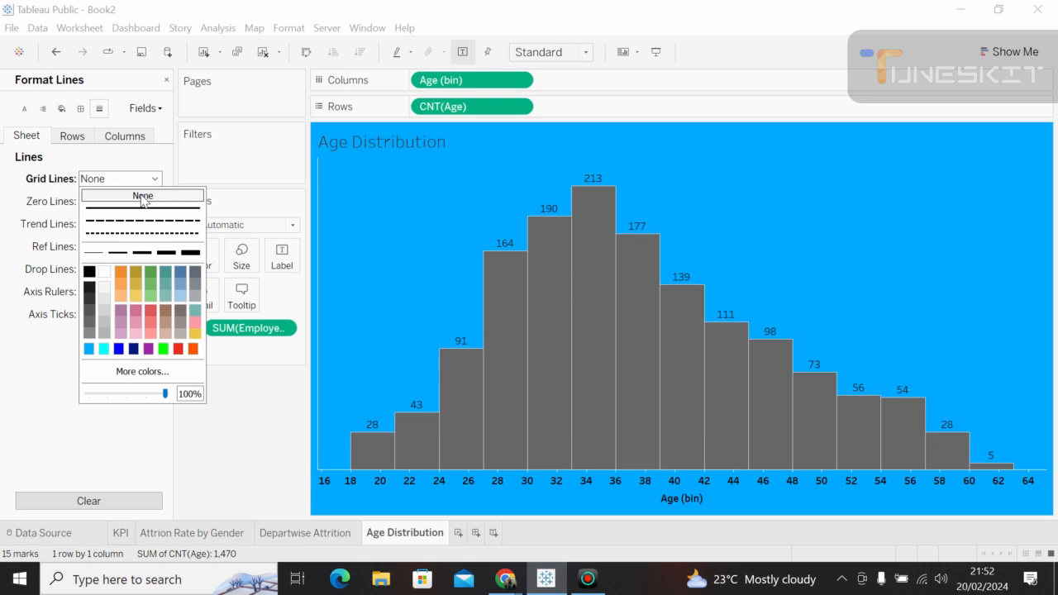
left_click(68, 221)
Set the sheet's trend lines and reference lines to None.
left_click(154, 224)
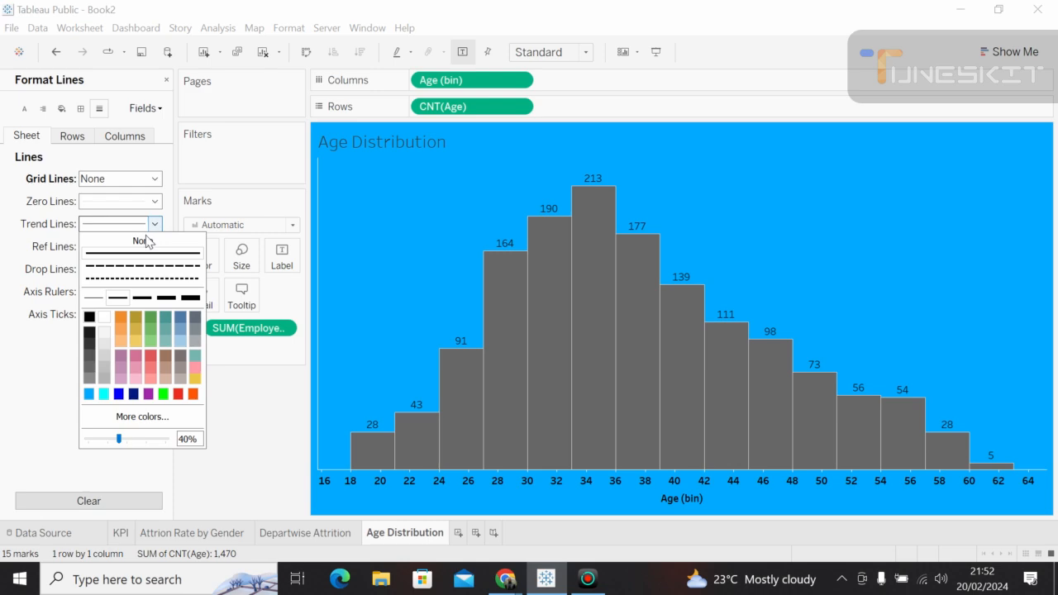
left_click(146, 241)
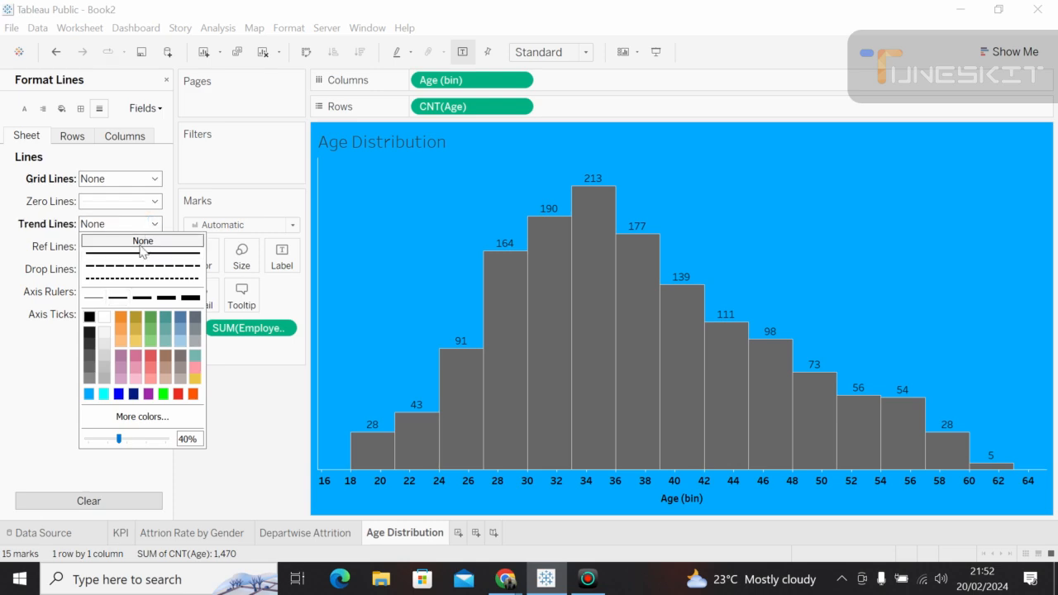
left_click(55, 253)
left_click(155, 246)
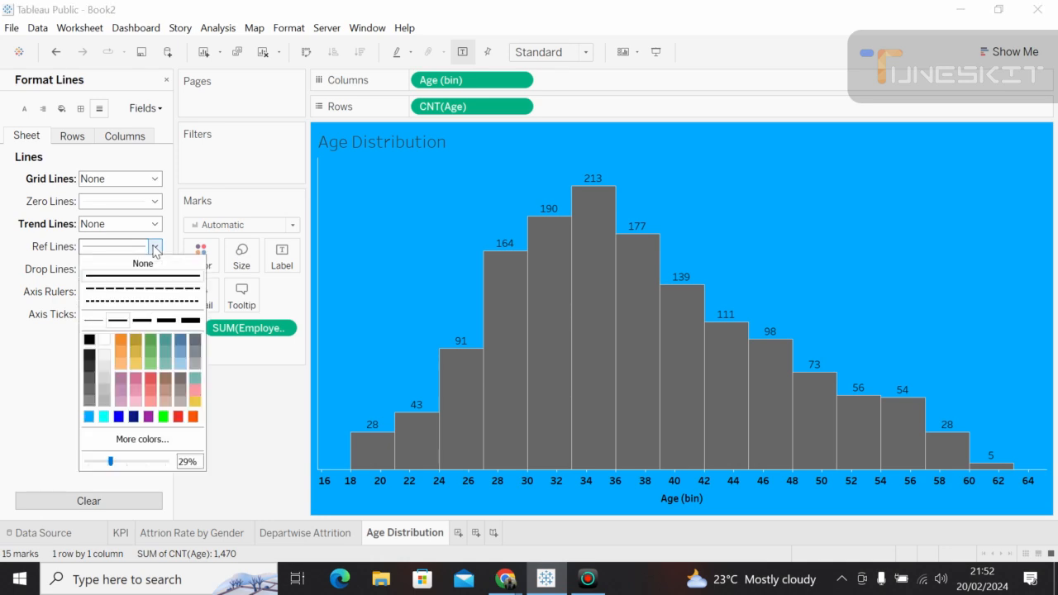
left_click(137, 262)
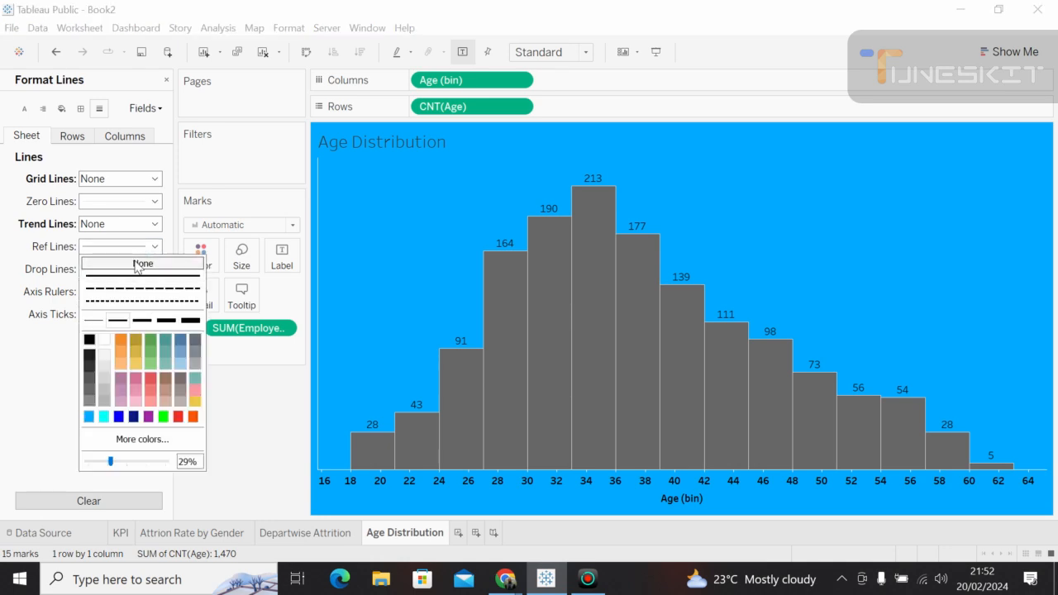
left_click(833, 253)
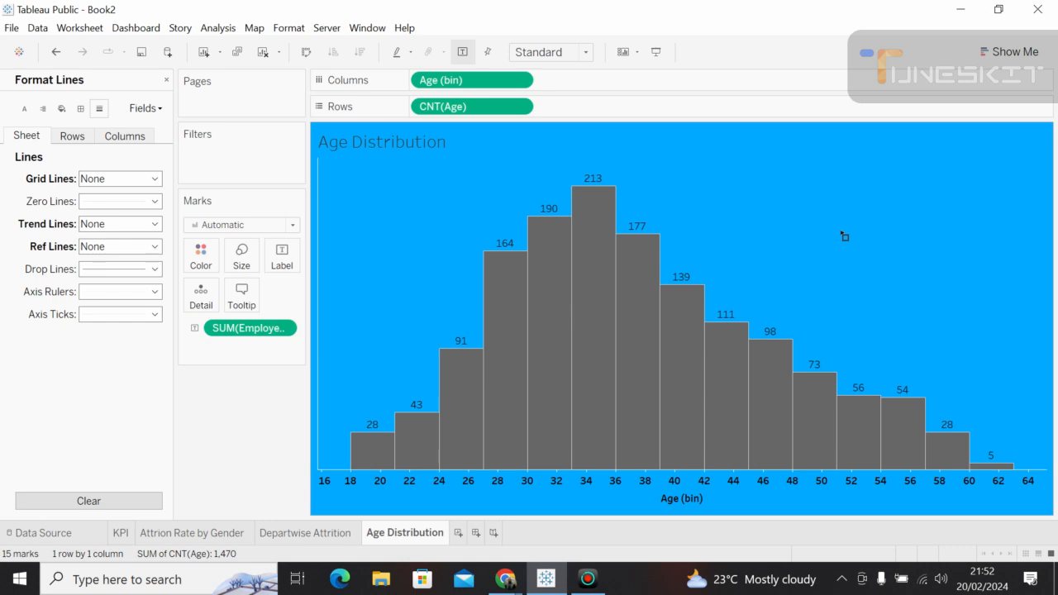
left_click(543, 206)
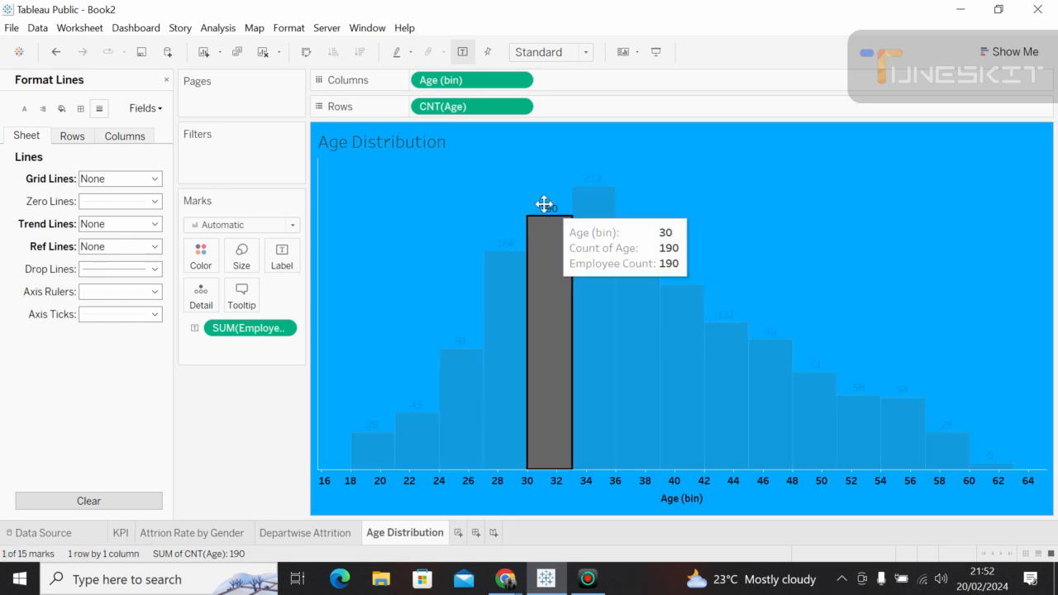
left_click(505, 260)
left_click(504, 256)
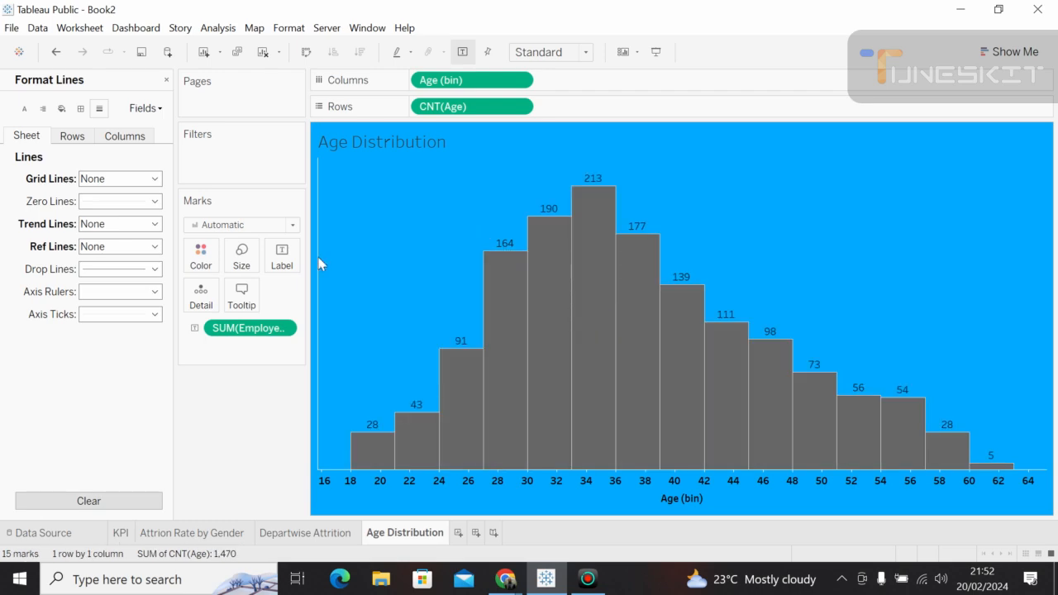
Format the Employee Count labels on the histogram bars with a size 10, white, bold default font.
right_click(257, 332)
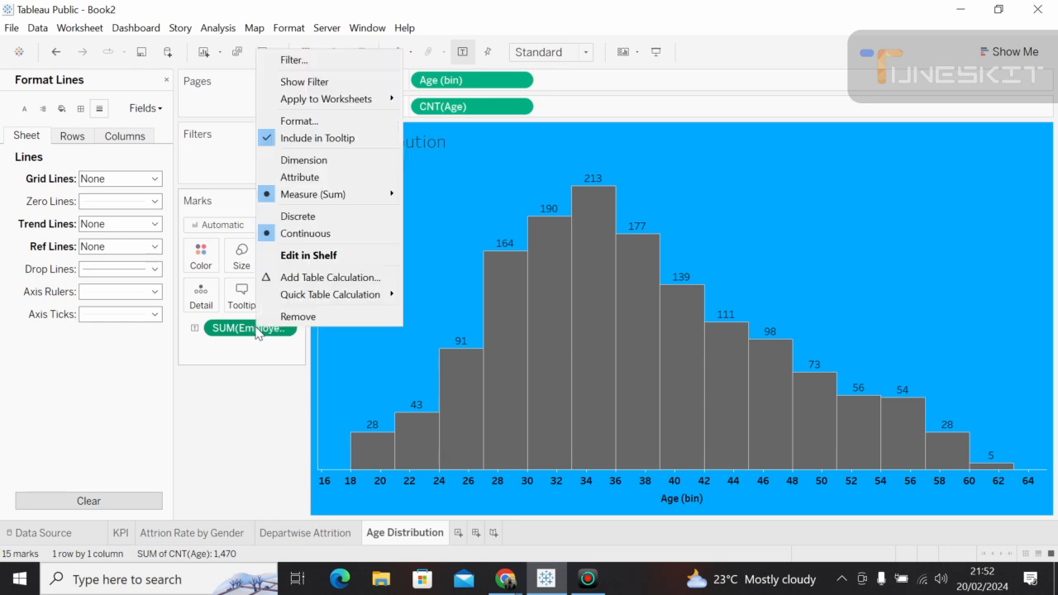
left_click(315, 123)
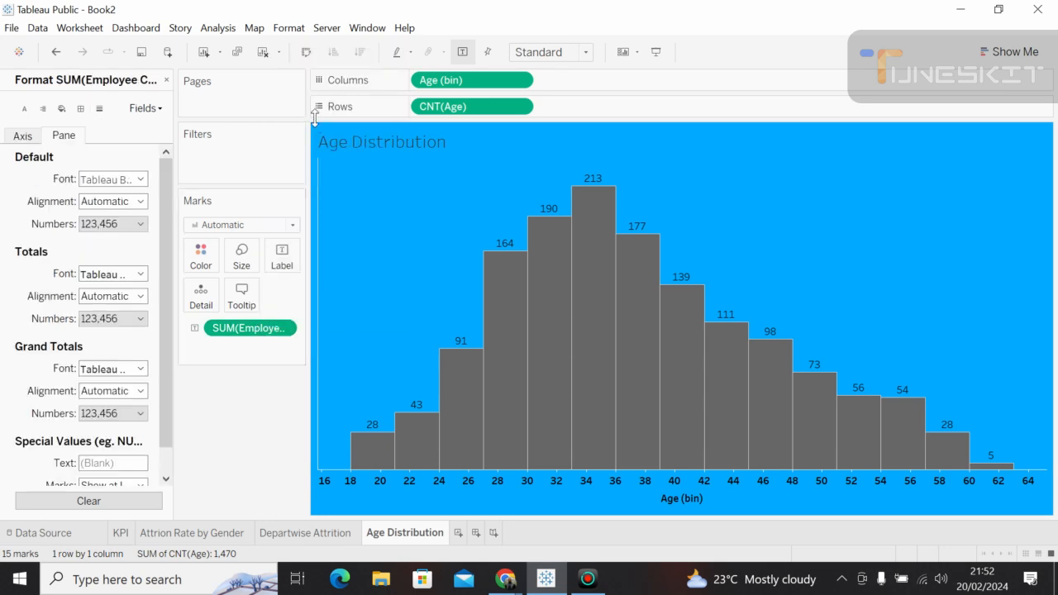
left_click(140, 180)
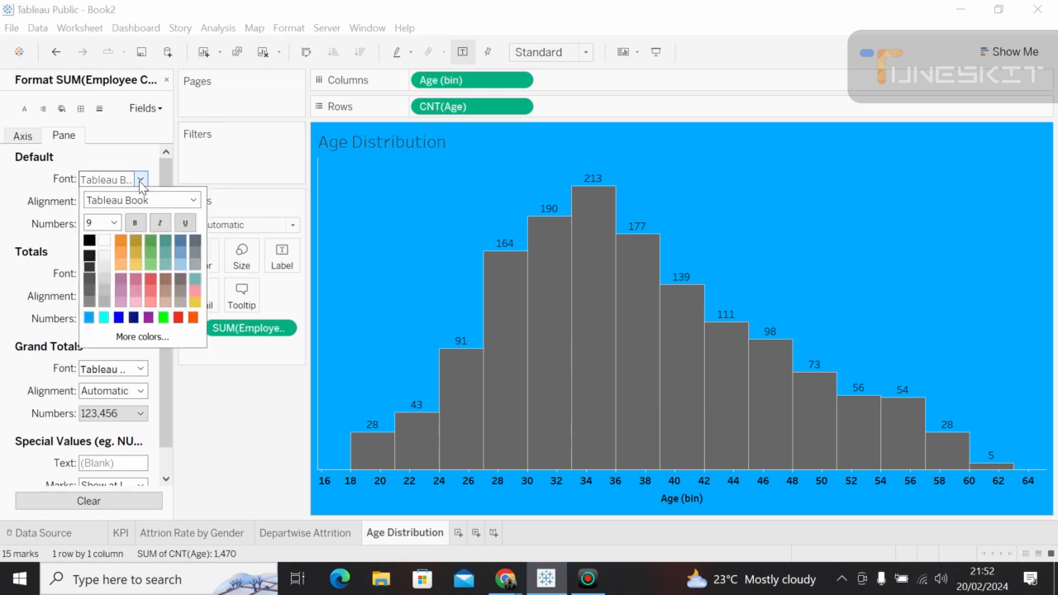
left_click(115, 222)
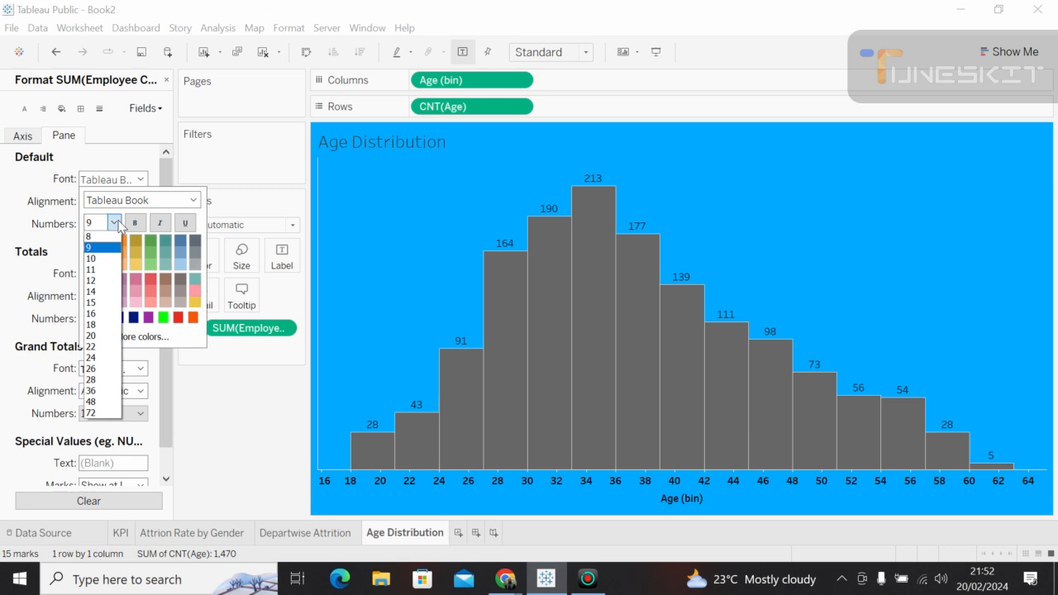
left_click(93, 259)
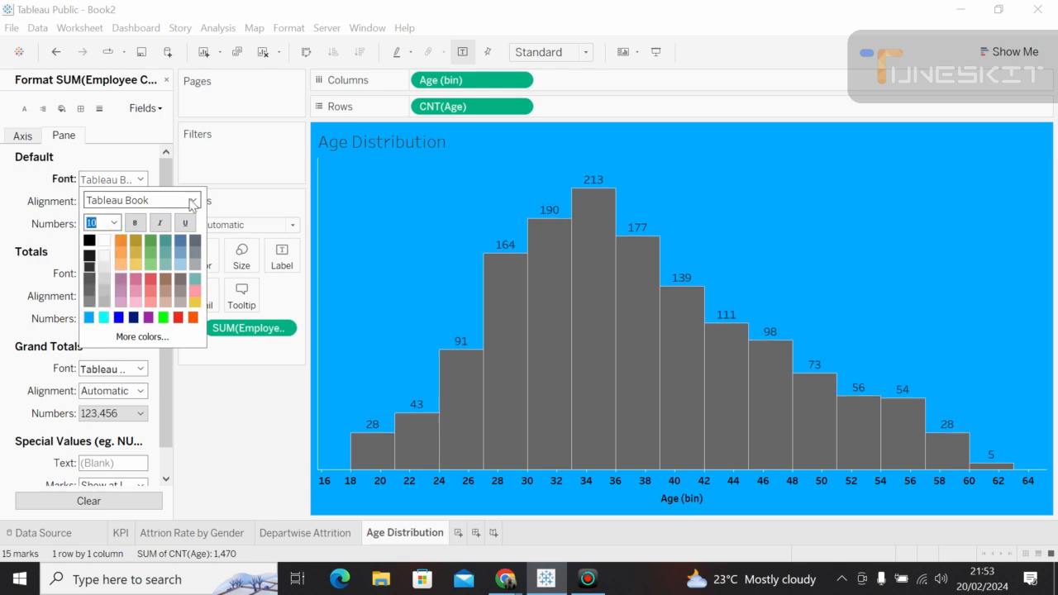
left_click(105, 241)
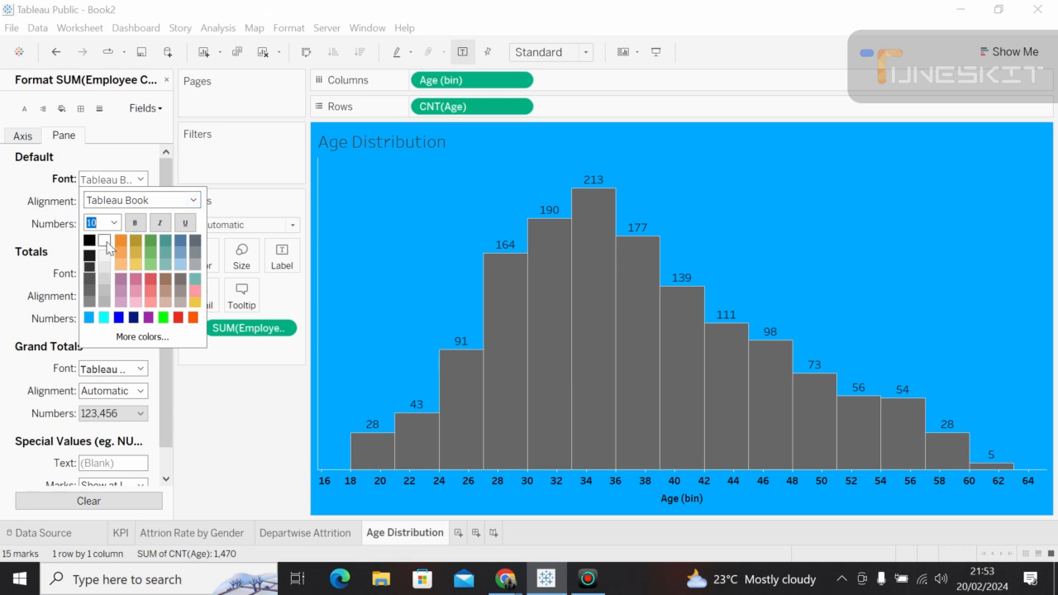
left_click(136, 224)
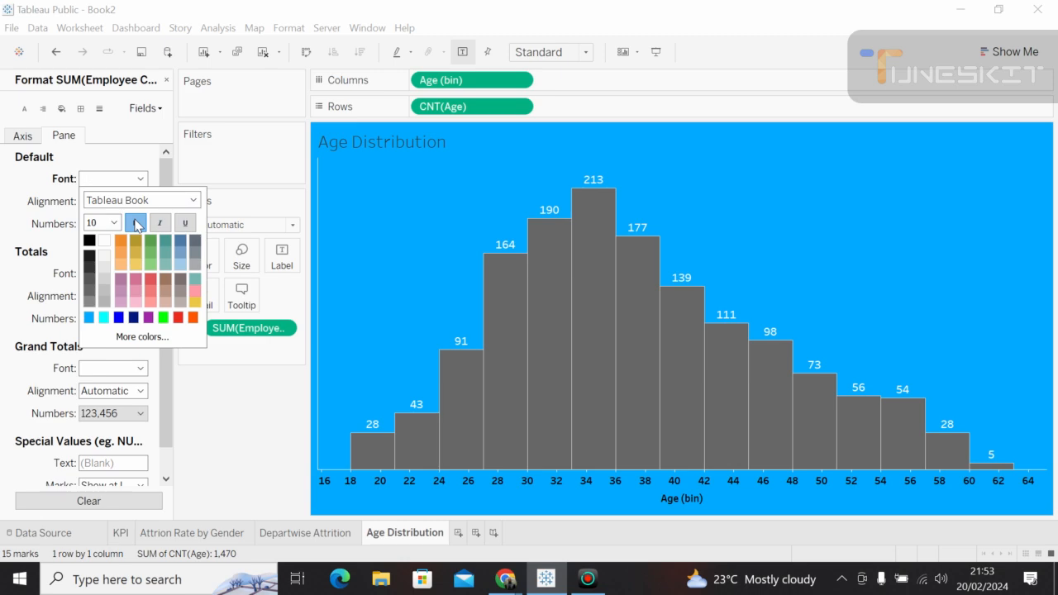
left_click(232, 169)
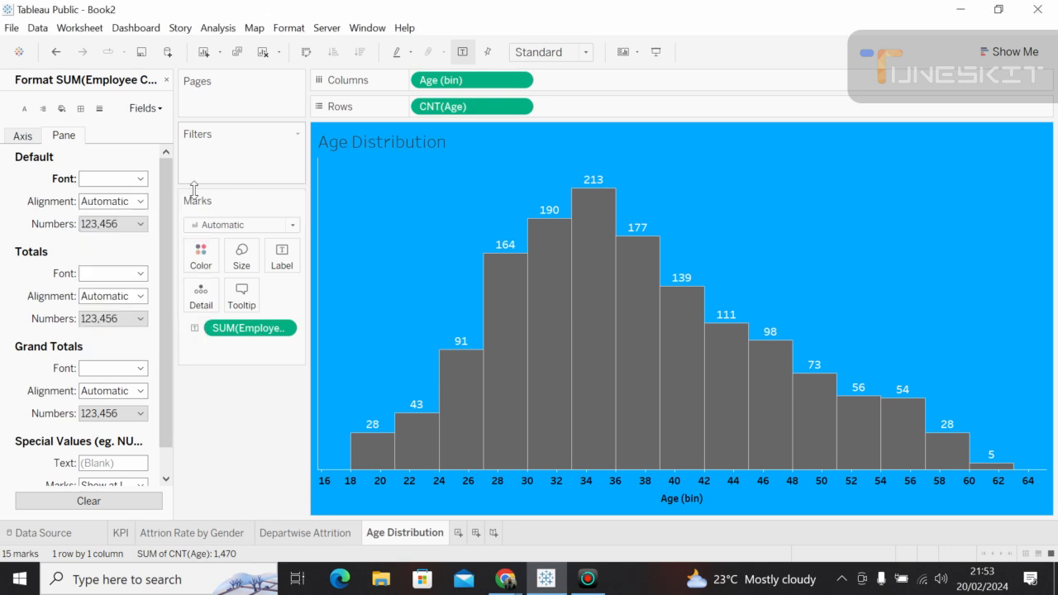
Set the Age (bin) pane's default font to Tableau Semibold in white.
left_click(140, 273)
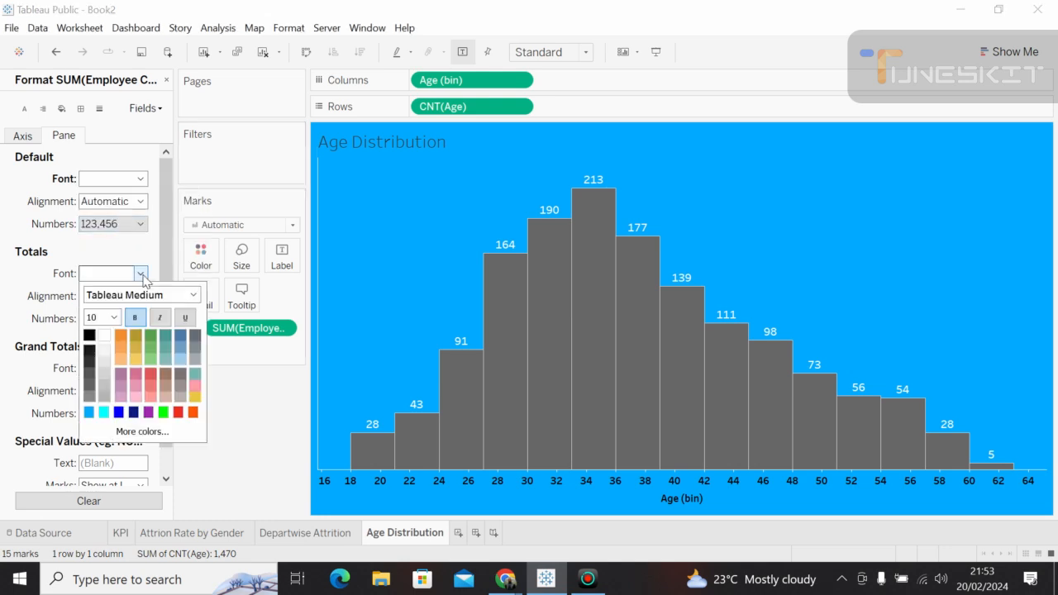
left_click(558, 494)
left_click(547, 494)
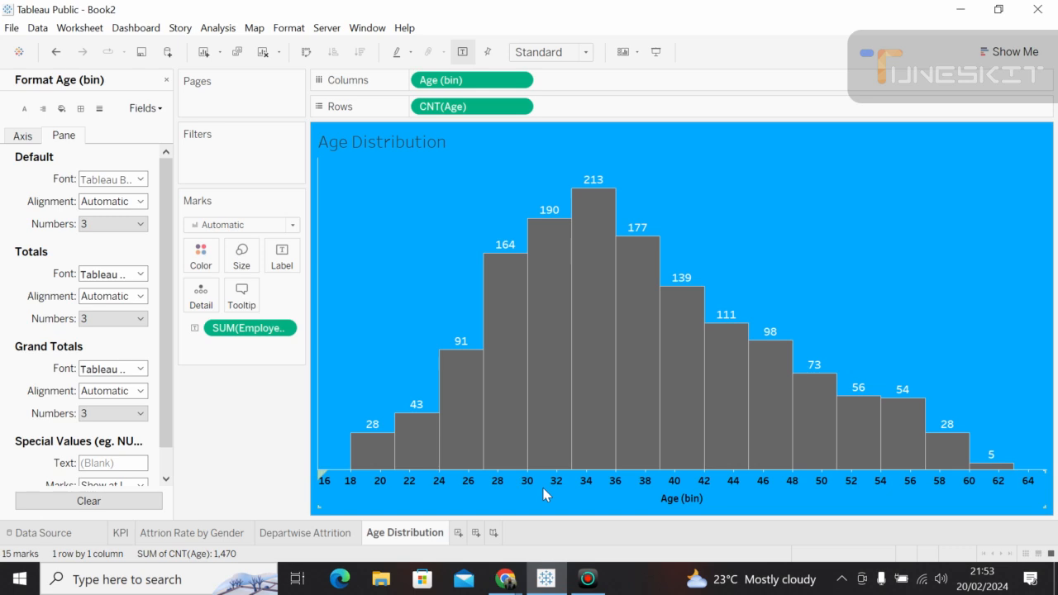
right_click(543, 494)
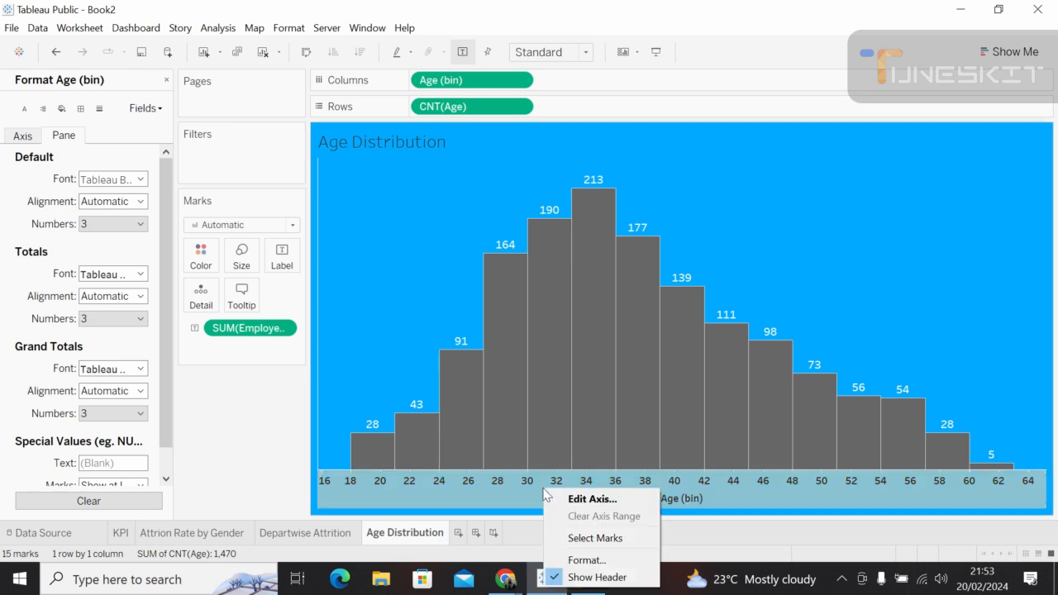
left_click(576, 561)
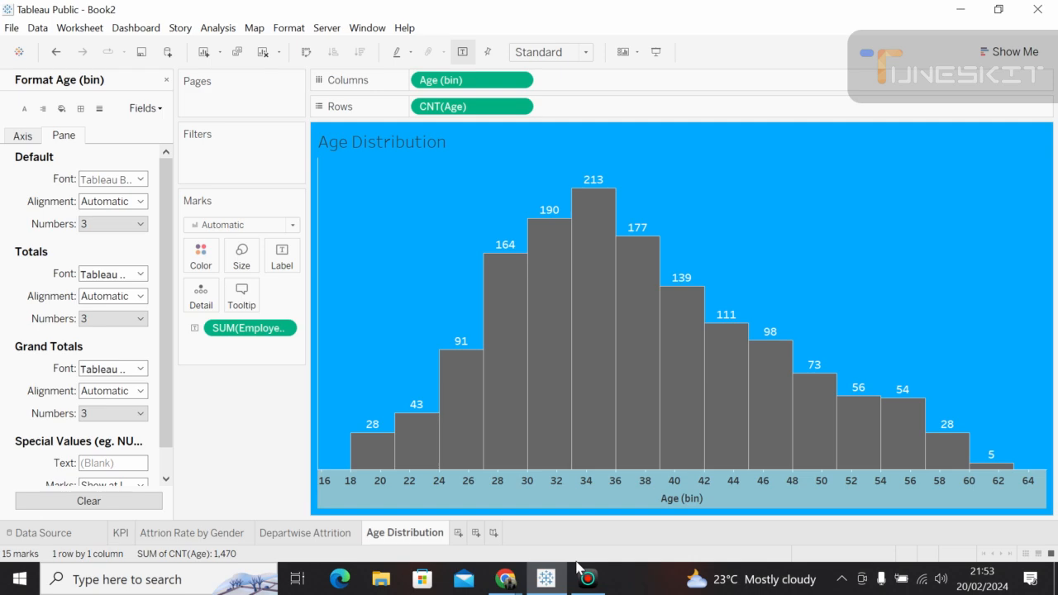
left_click(142, 180)
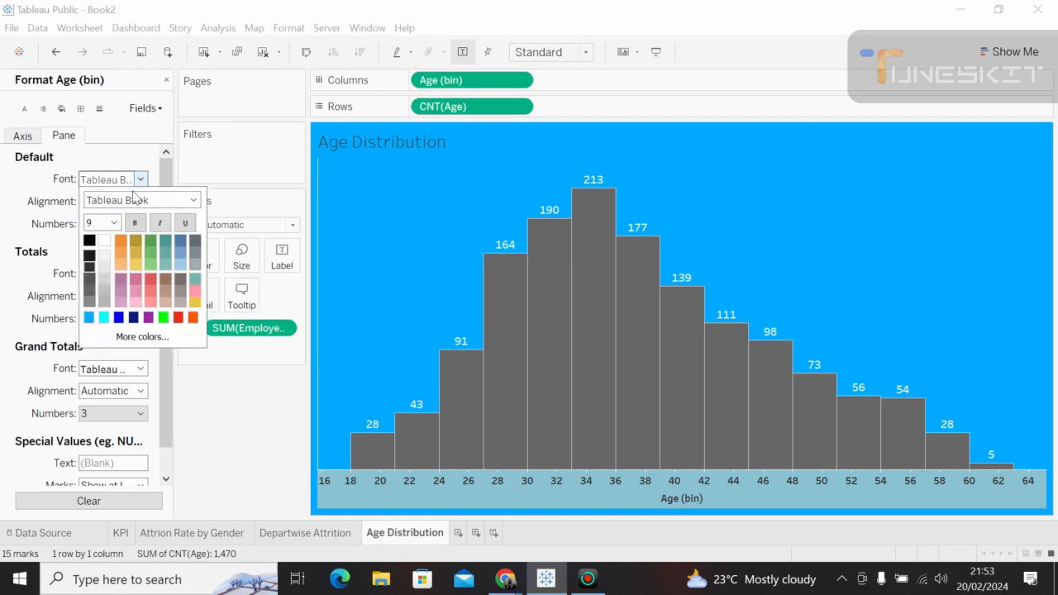
left_click(105, 240)
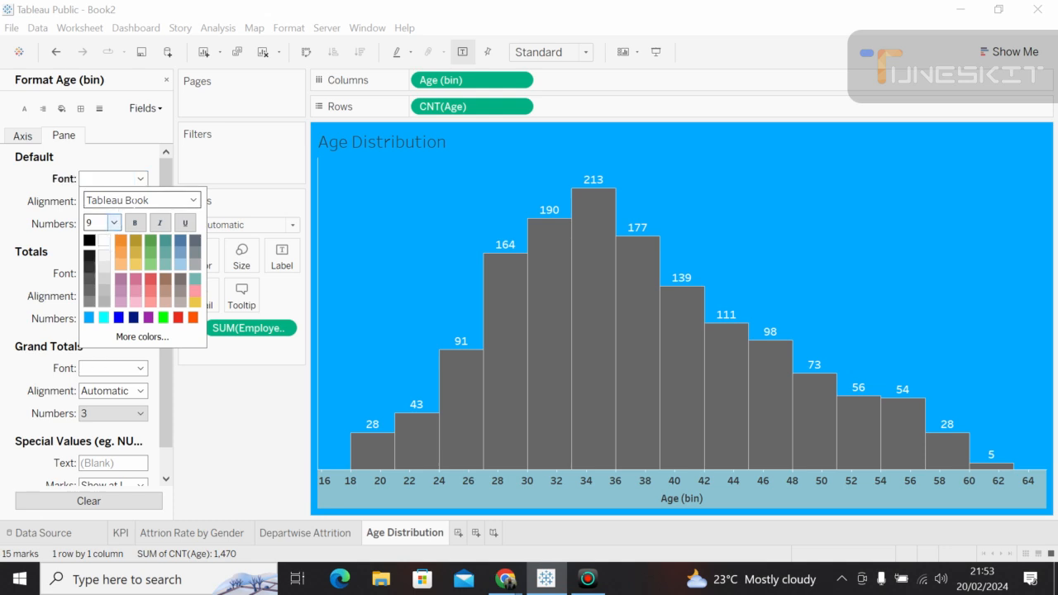
left_click(194, 201)
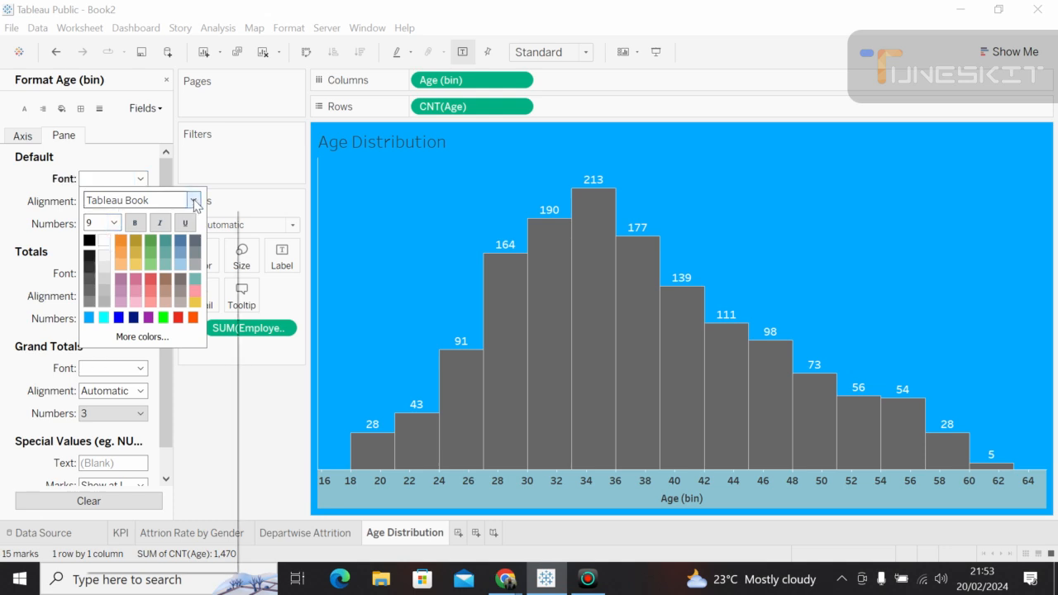
left_click(194, 201)
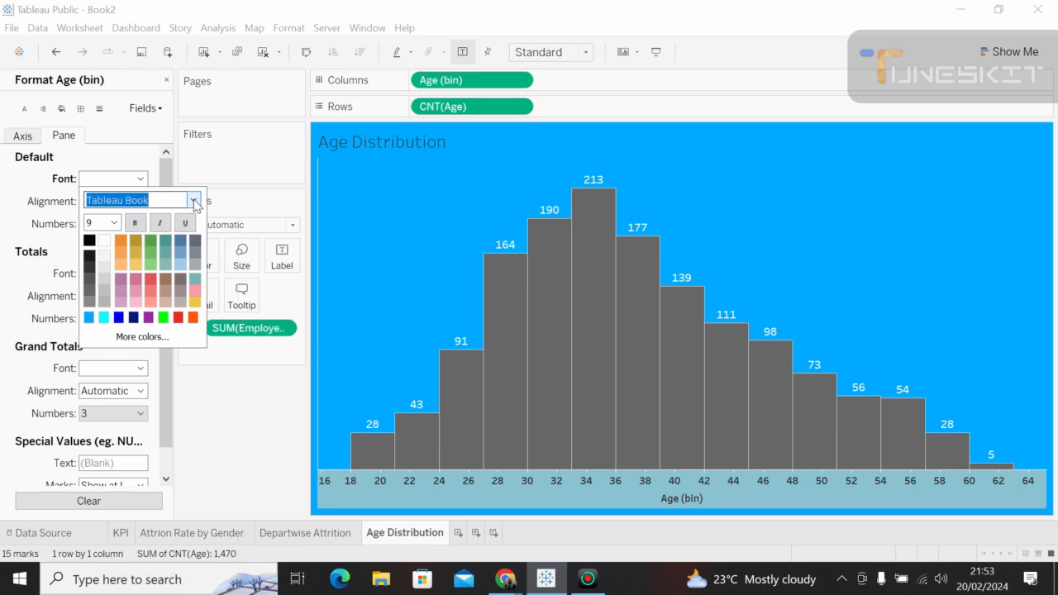
left_click(194, 201)
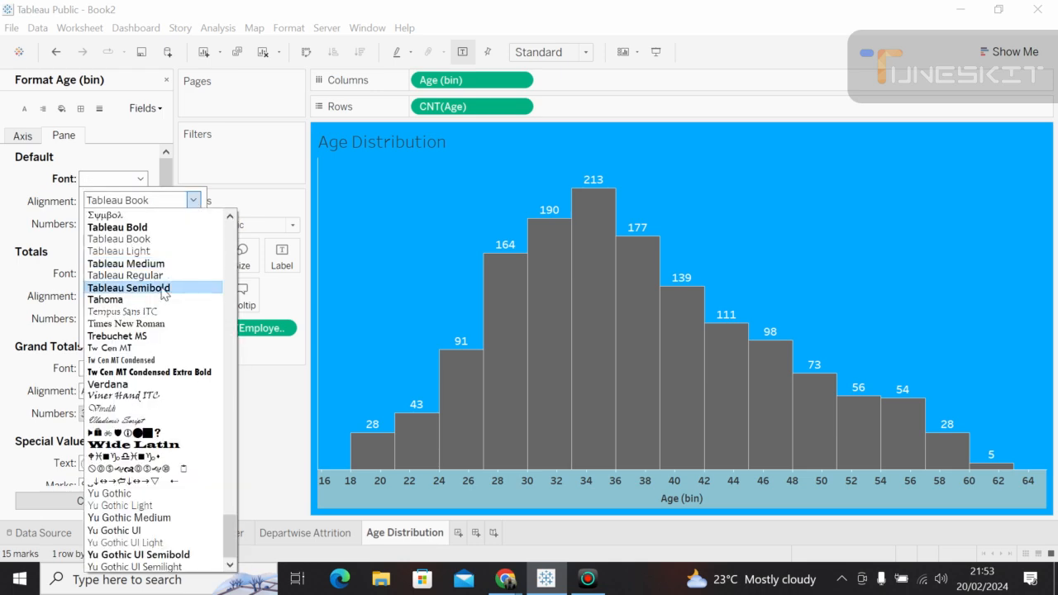
left_click(163, 288)
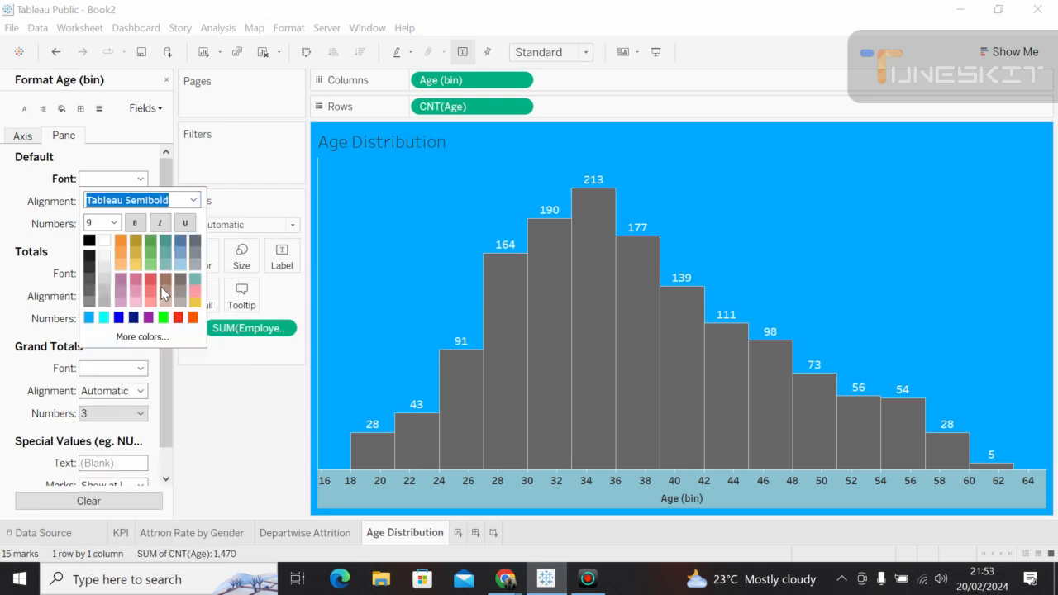
left_click(103, 242)
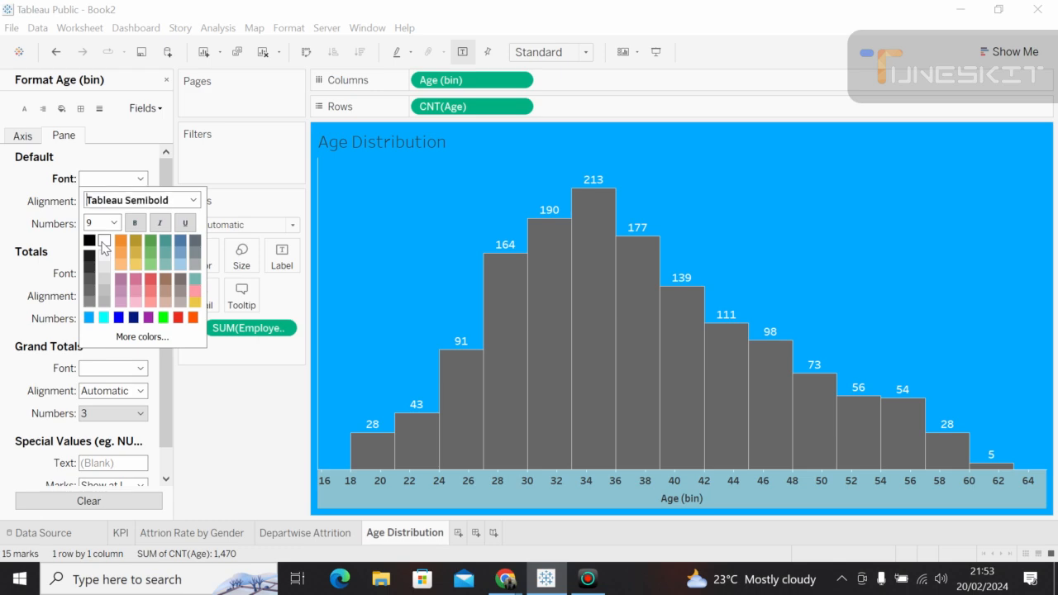
left_click(155, 367)
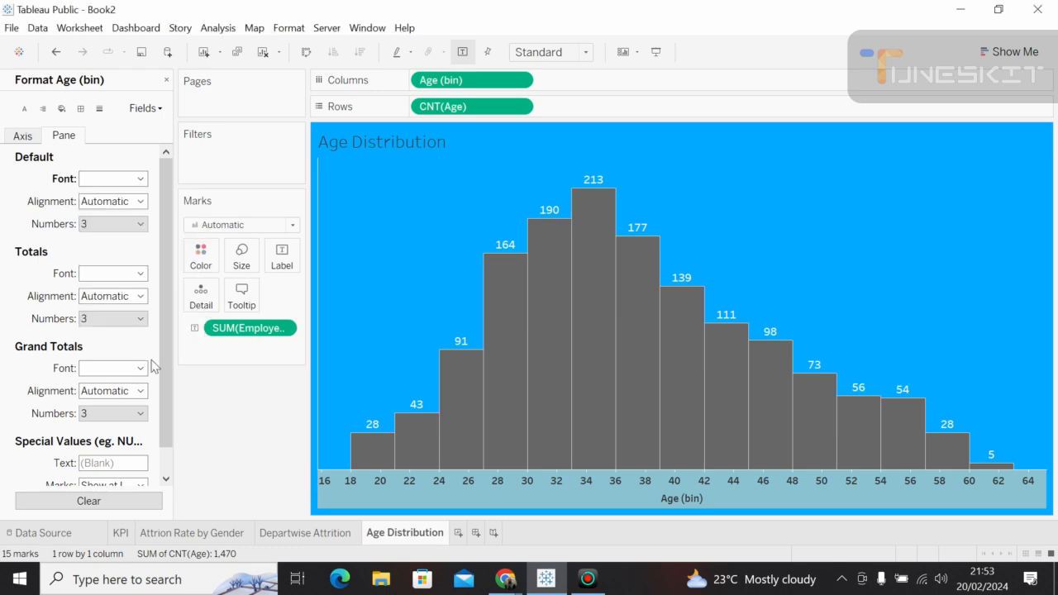
Reapply white and Tableau Semibold to the Age (bin) pane's default font.
left_click(140, 179)
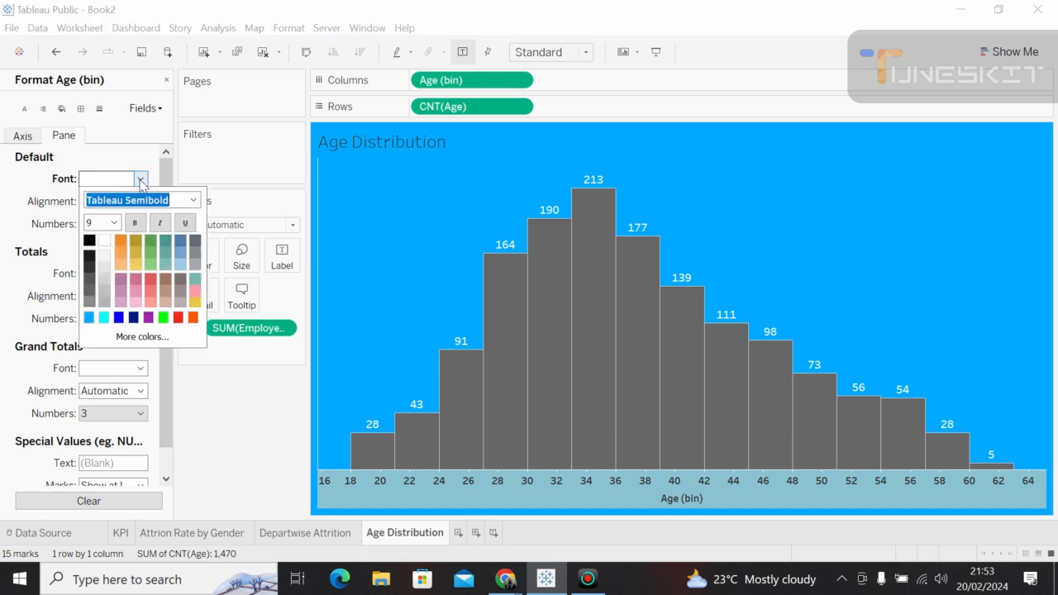
left_click(105, 240)
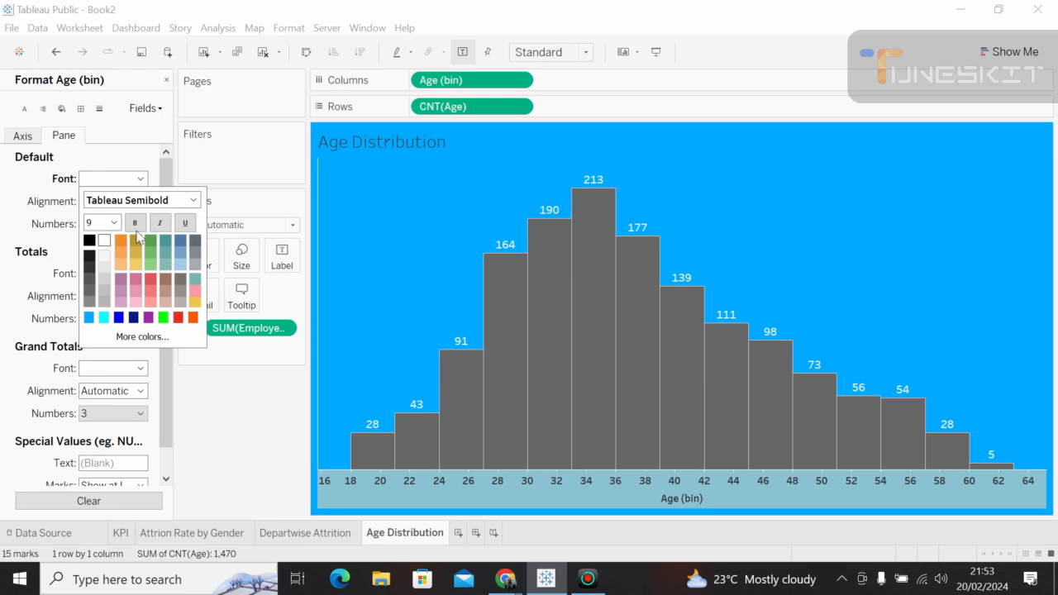
left_click(191, 201)
left_click(192, 203)
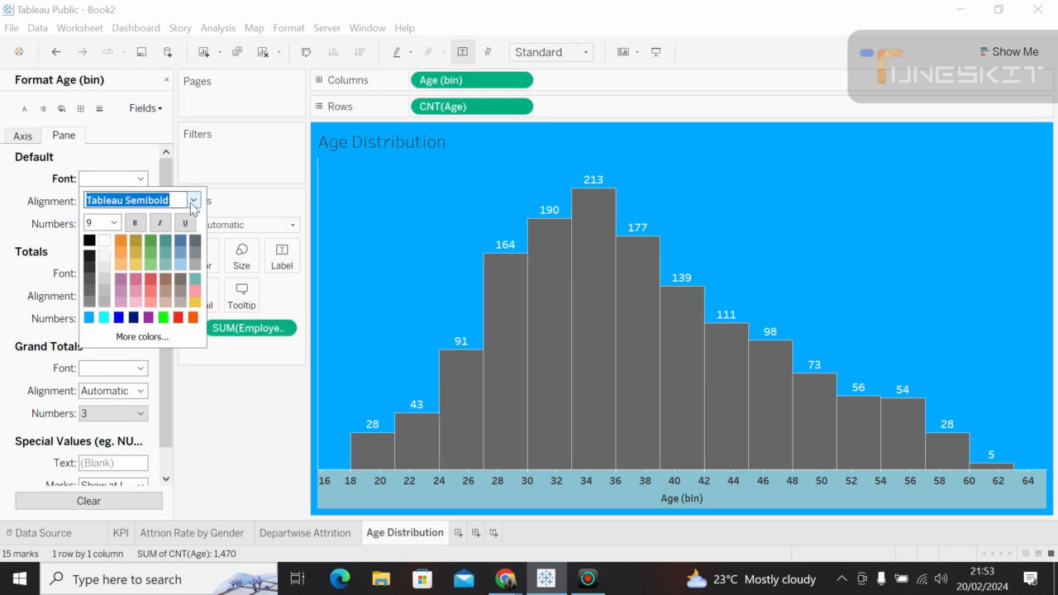
left_click(193, 203)
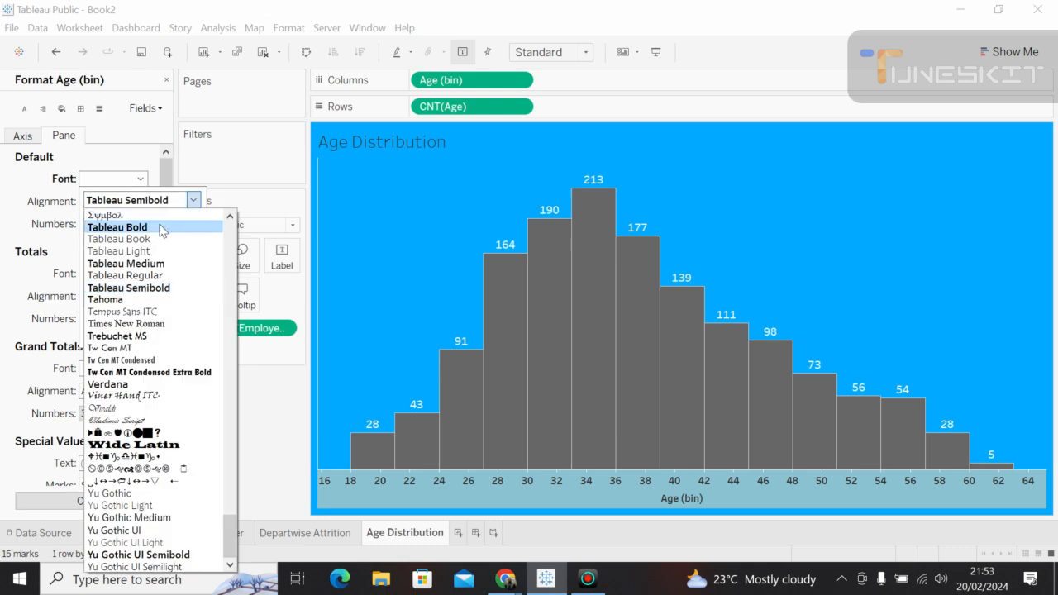
left_click(152, 288)
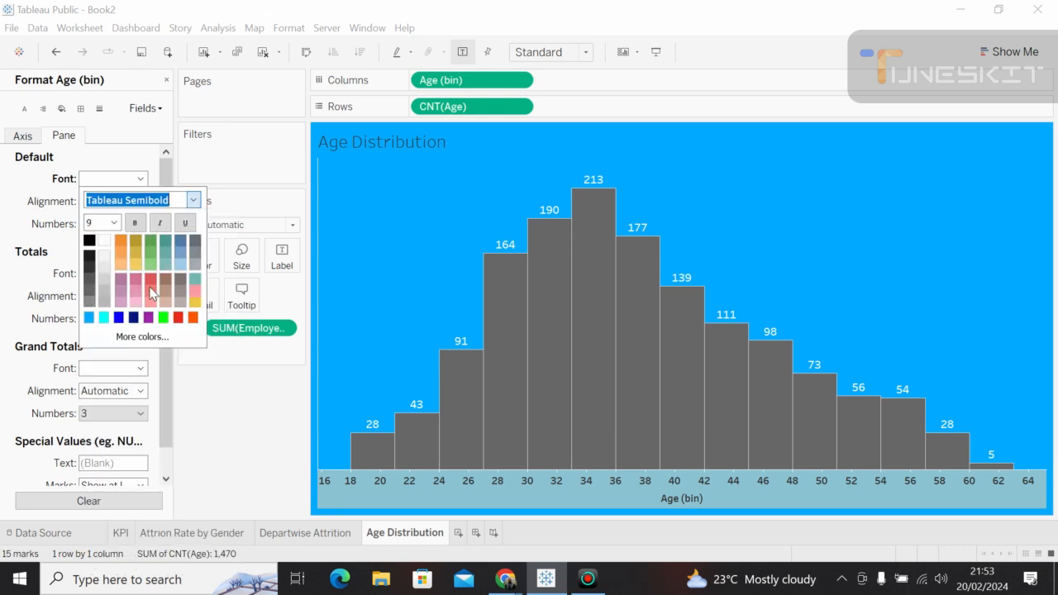
left_click(64, 261)
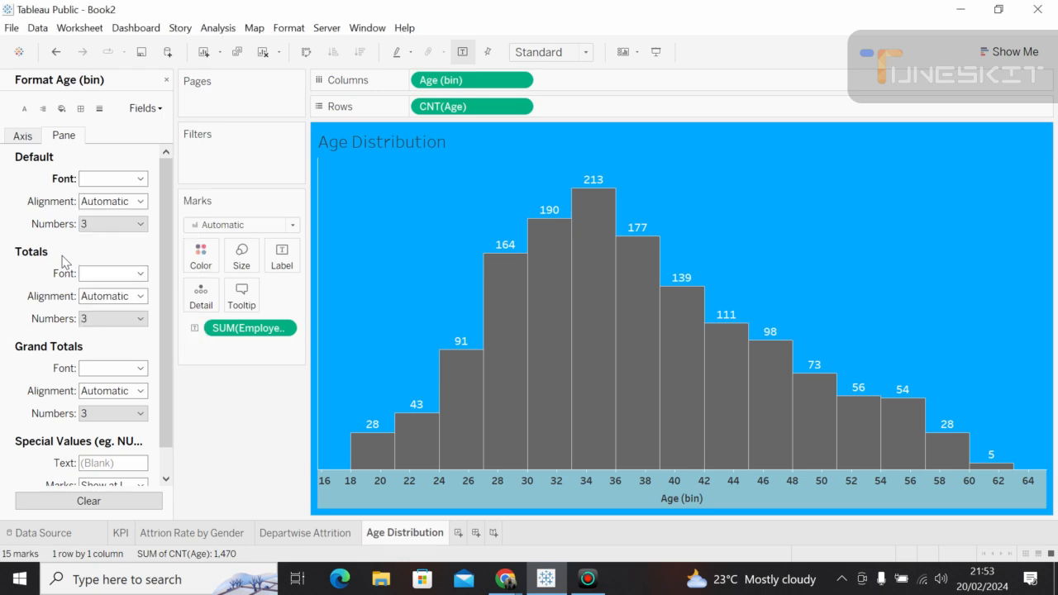
Check the Age (bin) totals font, close the formatting options and collapse the data pane.
left_click(141, 273)
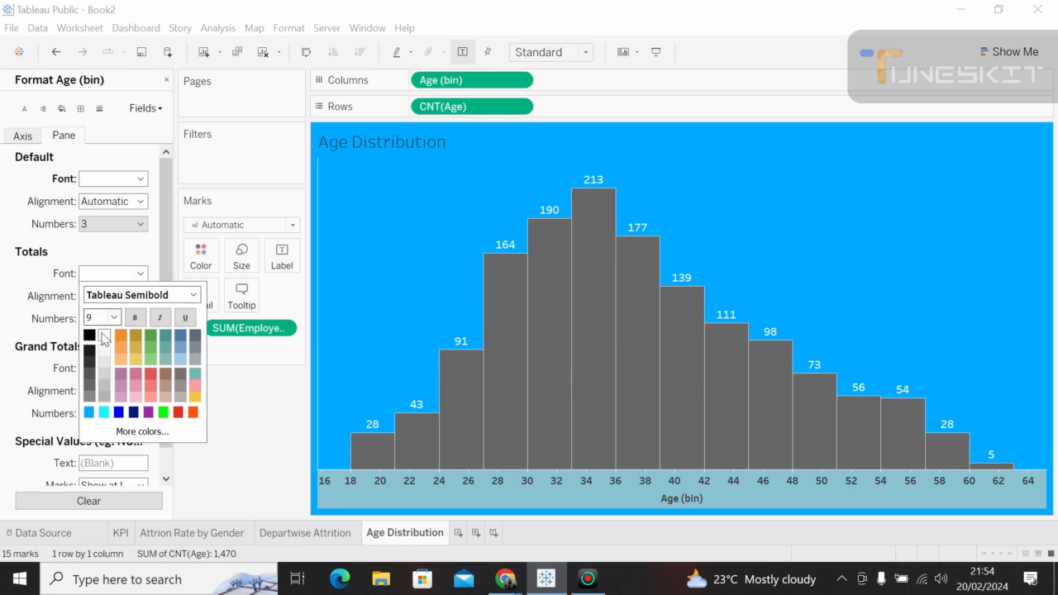
left_click(43, 350)
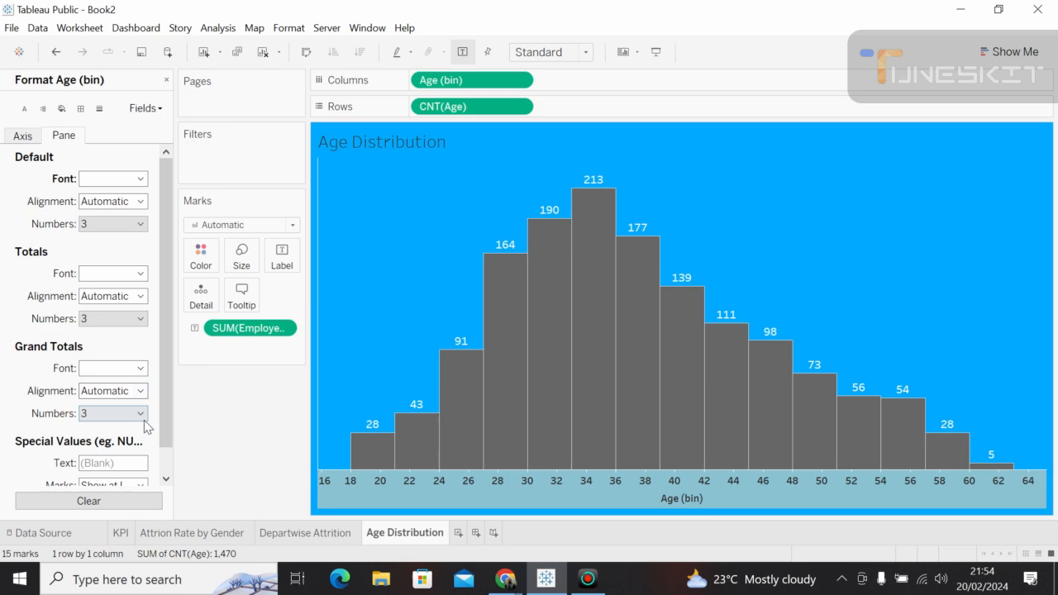
left_click(349, 310)
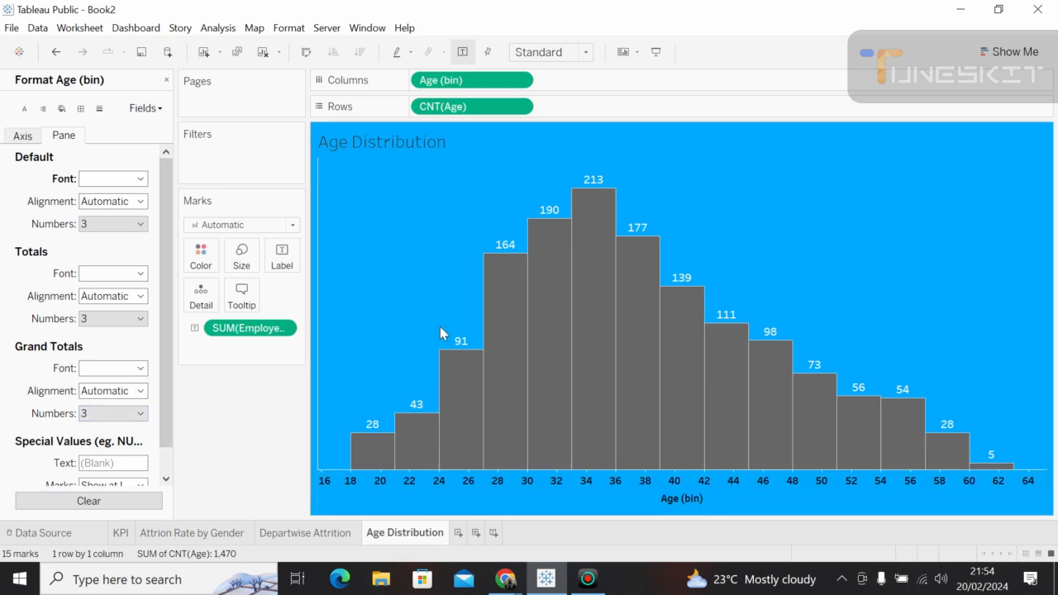
left_click(586, 486)
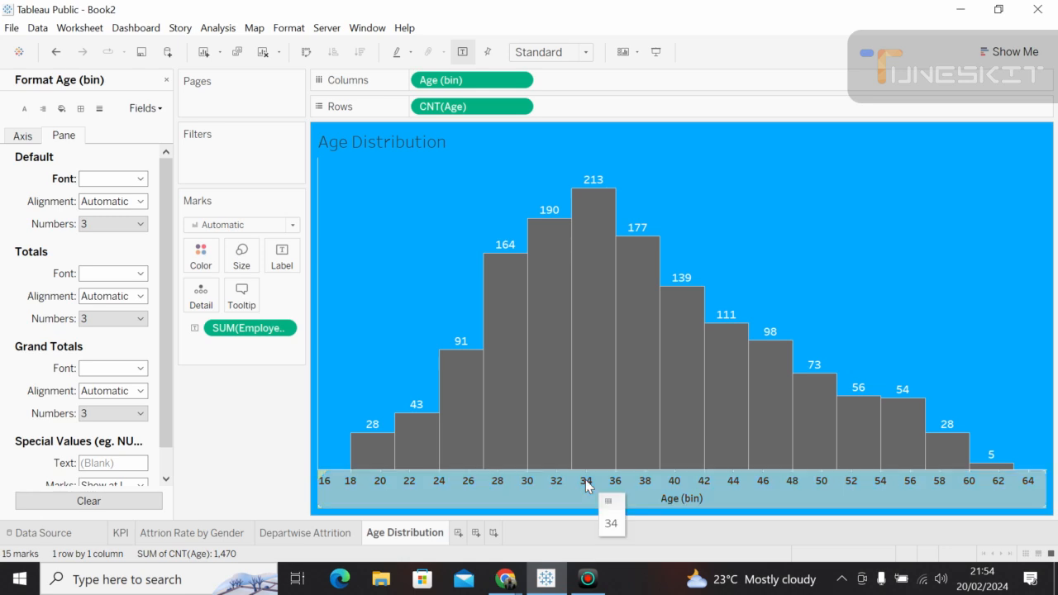
left_click(167, 80)
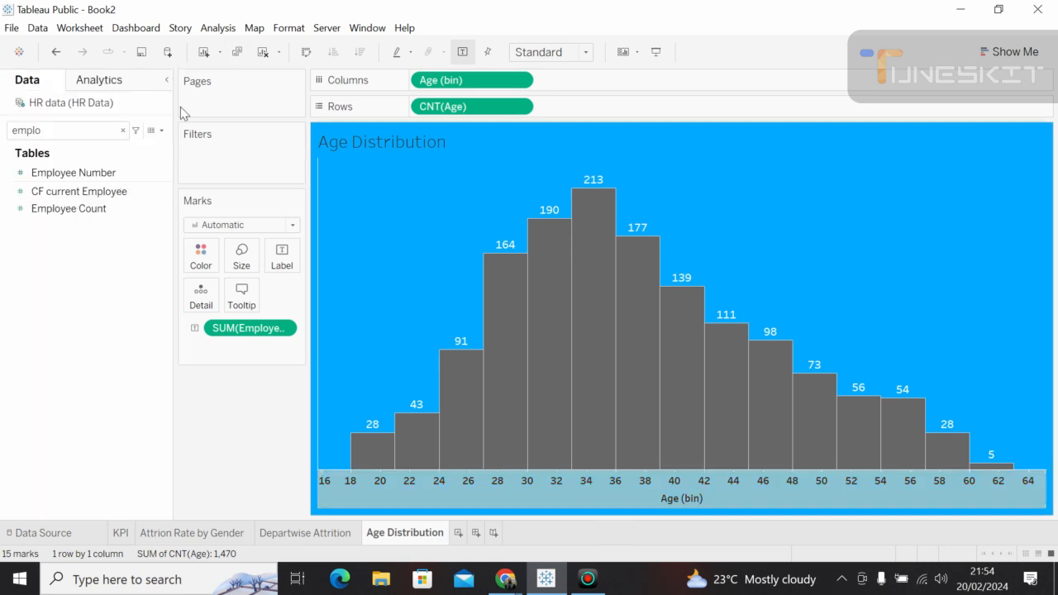
left_click(166, 81)
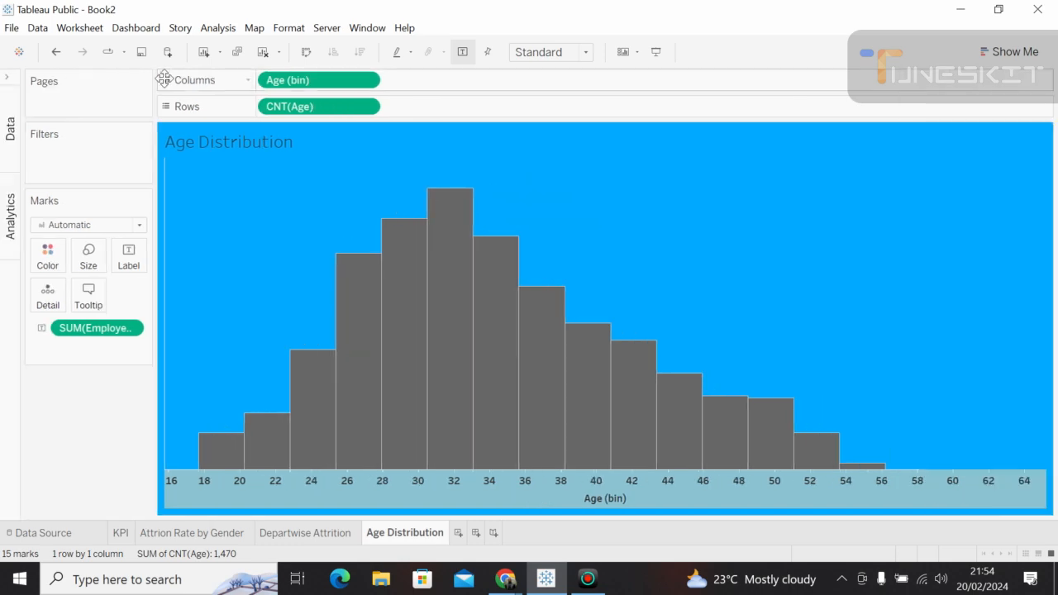
Set the default font color of the histogram's Age (bin) axis to white.
right_click(430, 481)
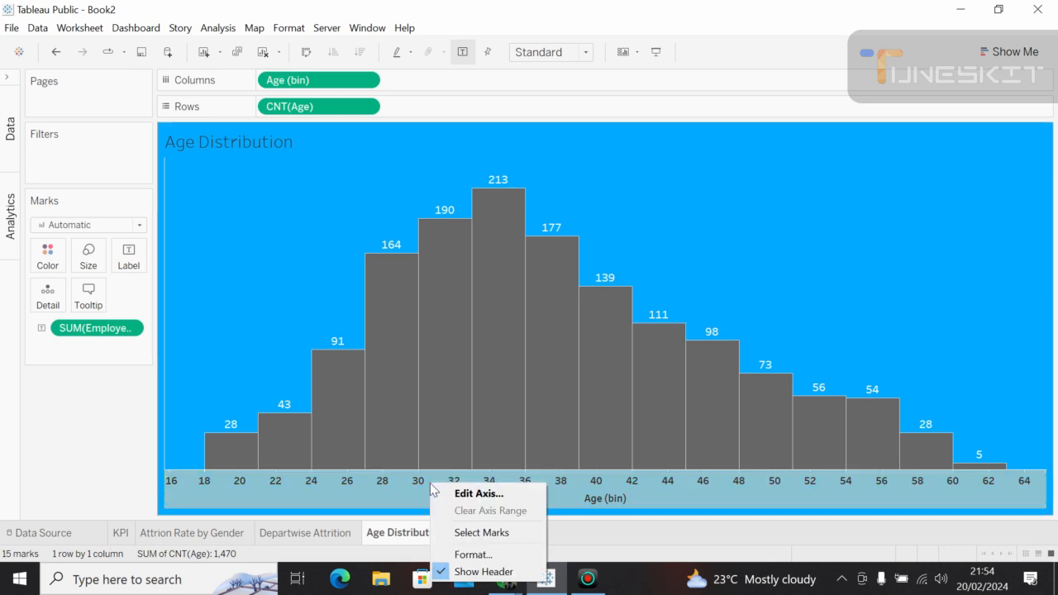
left_click(473, 555)
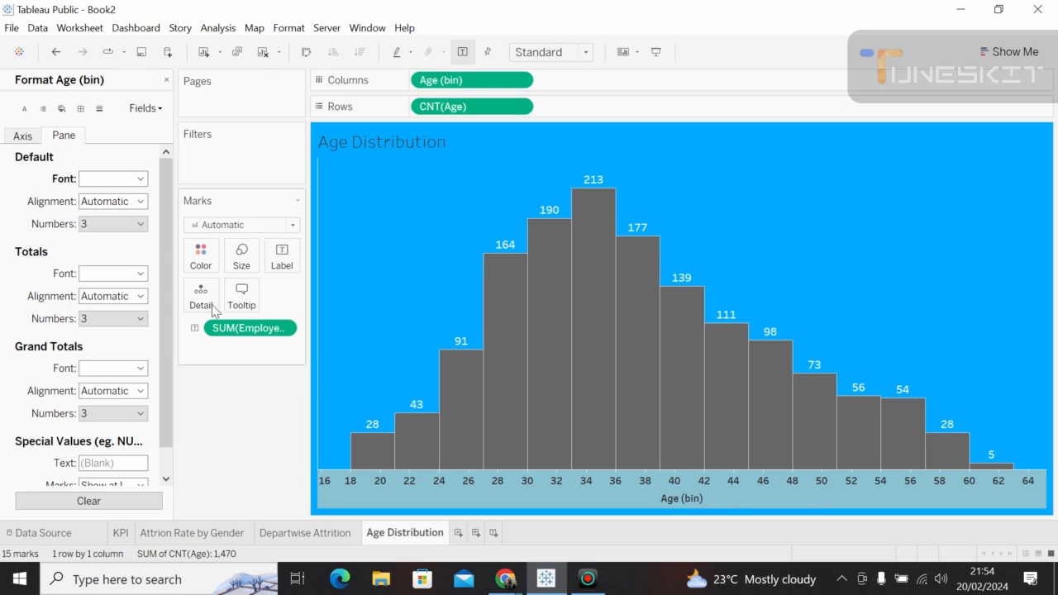
left_click(22, 134)
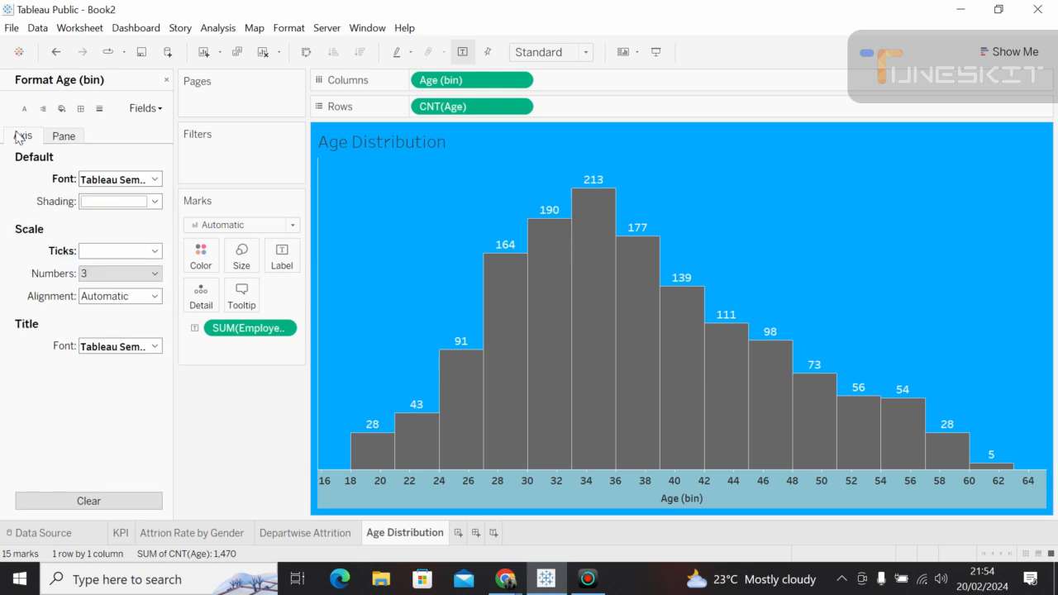
left_click(155, 180)
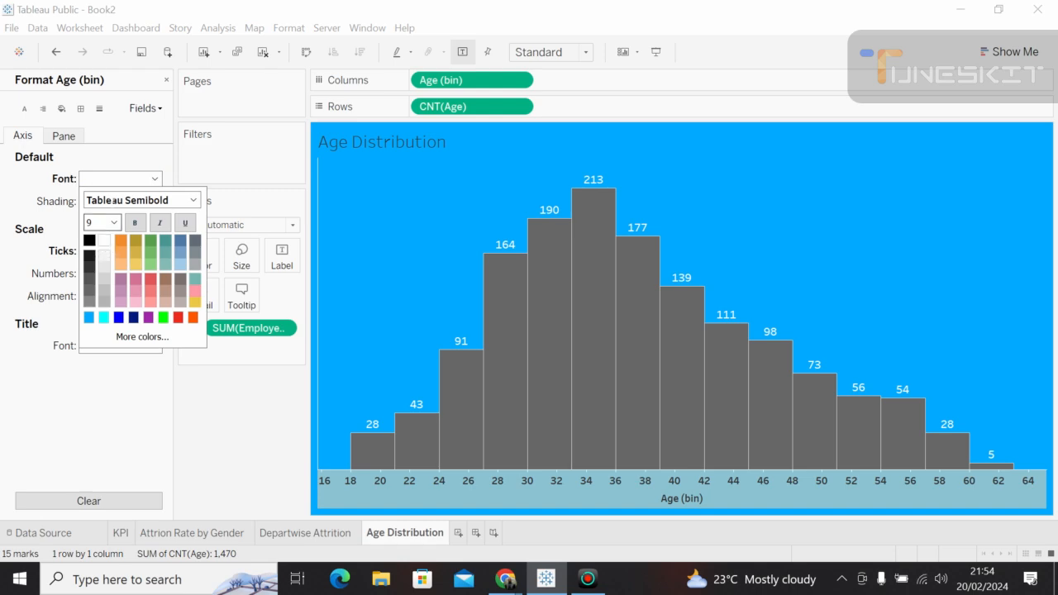
left_click(147, 159)
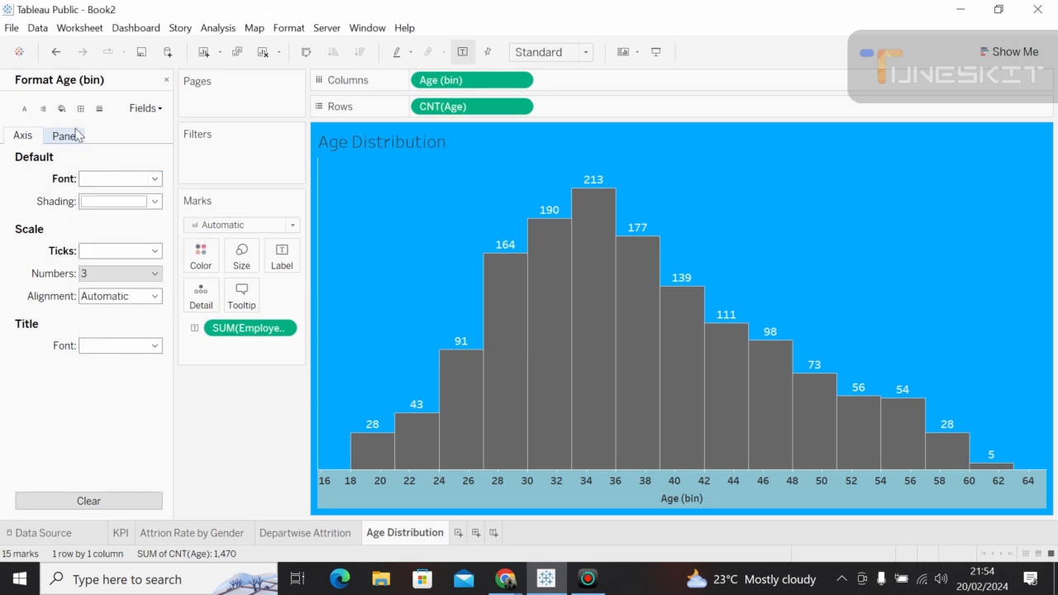
Check the default font of the Age (bin) pane, then close the formatting options and collapse the data pane.
left_click(75, 135)
left_click(140, 178)
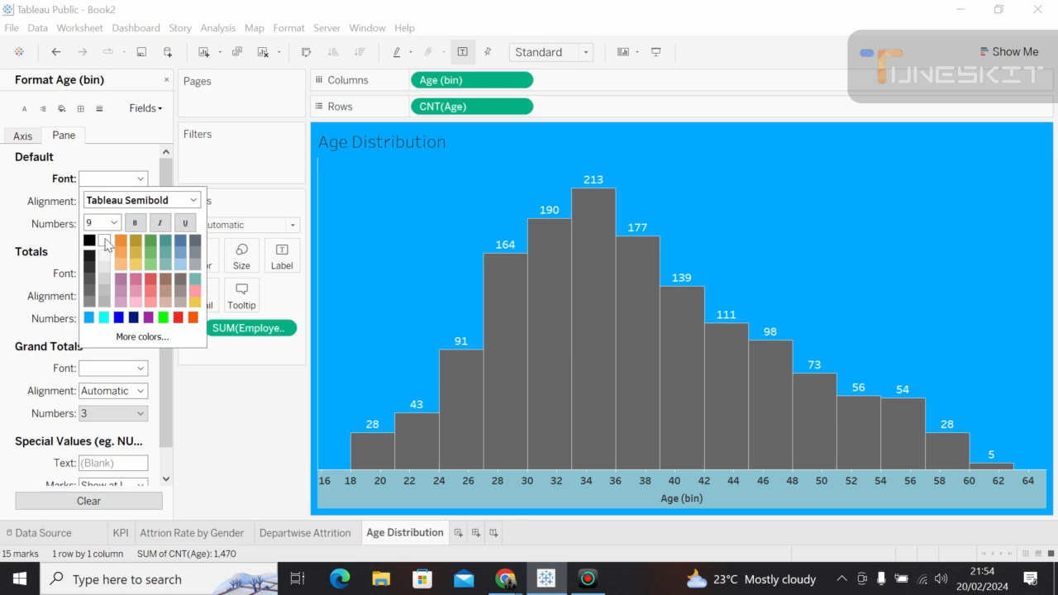
left_click(216, 175)
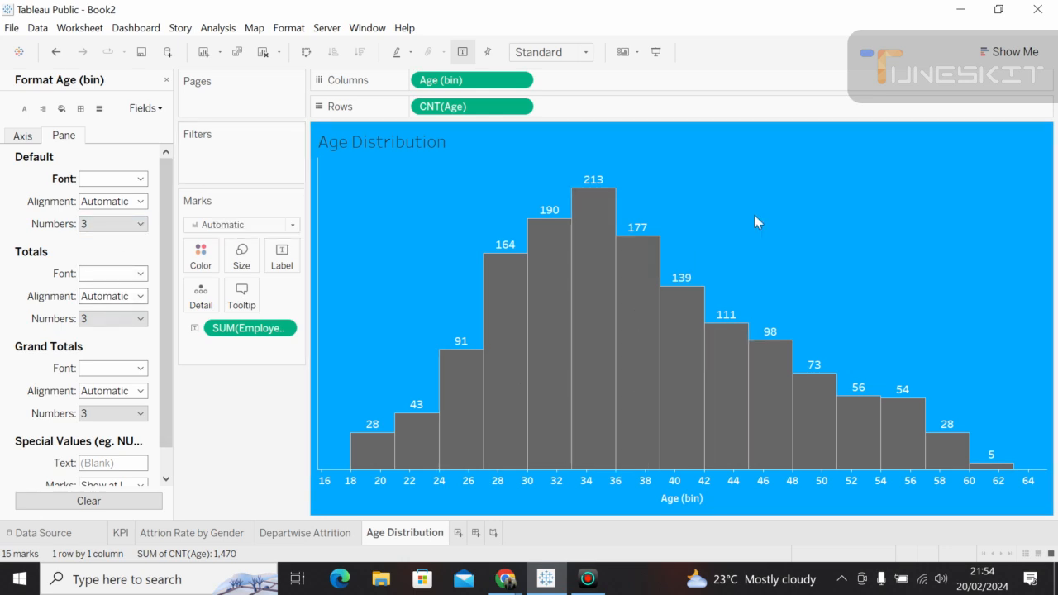
left_click(166, 80)
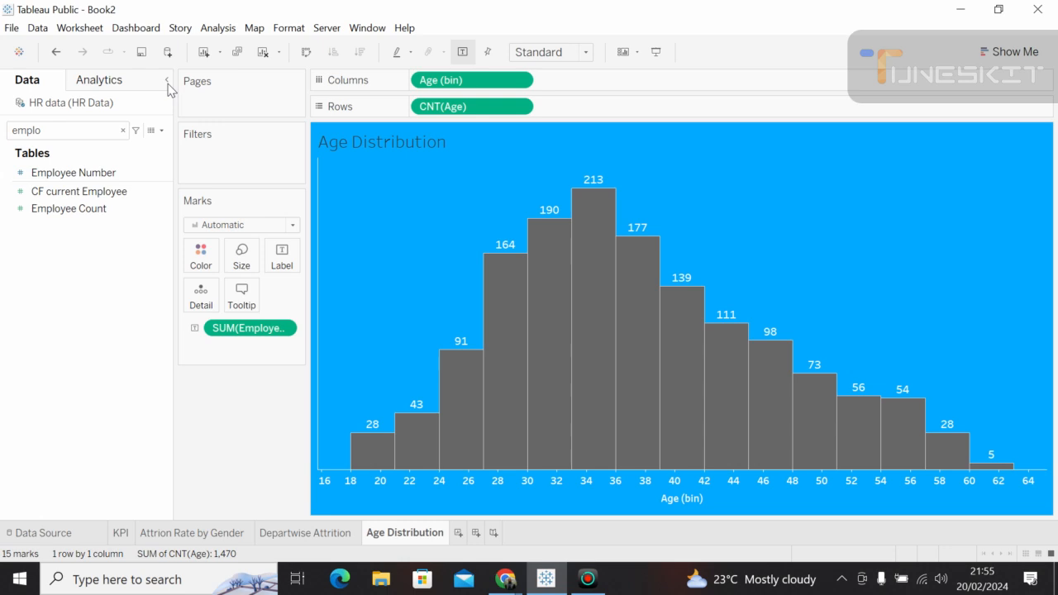
left_click(167, 82)
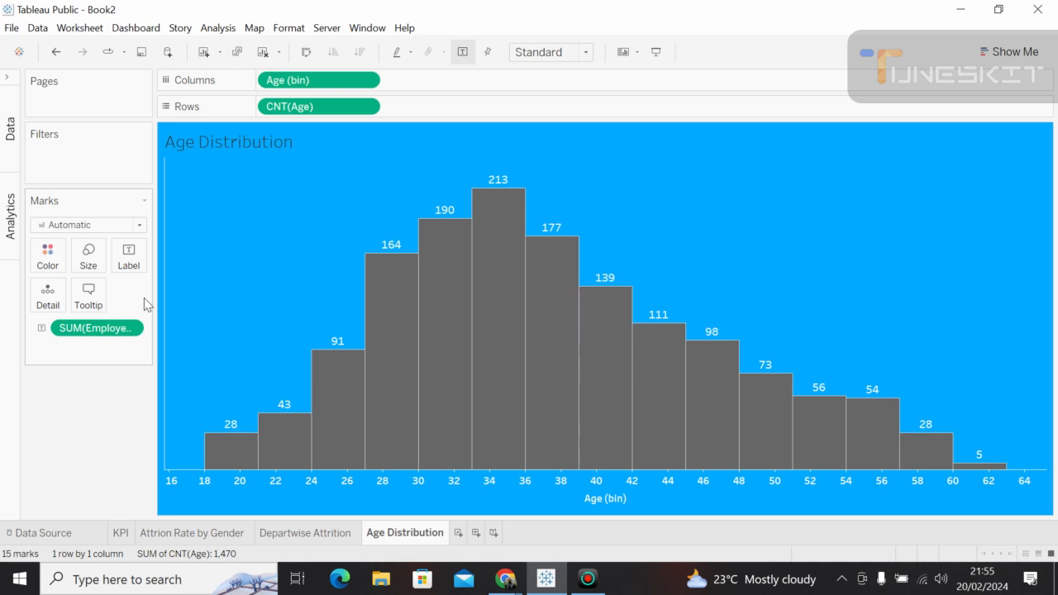
Replace the histogram title's sheet name placeholder with the text "Age Distribution".
mouse_move(526, 430)
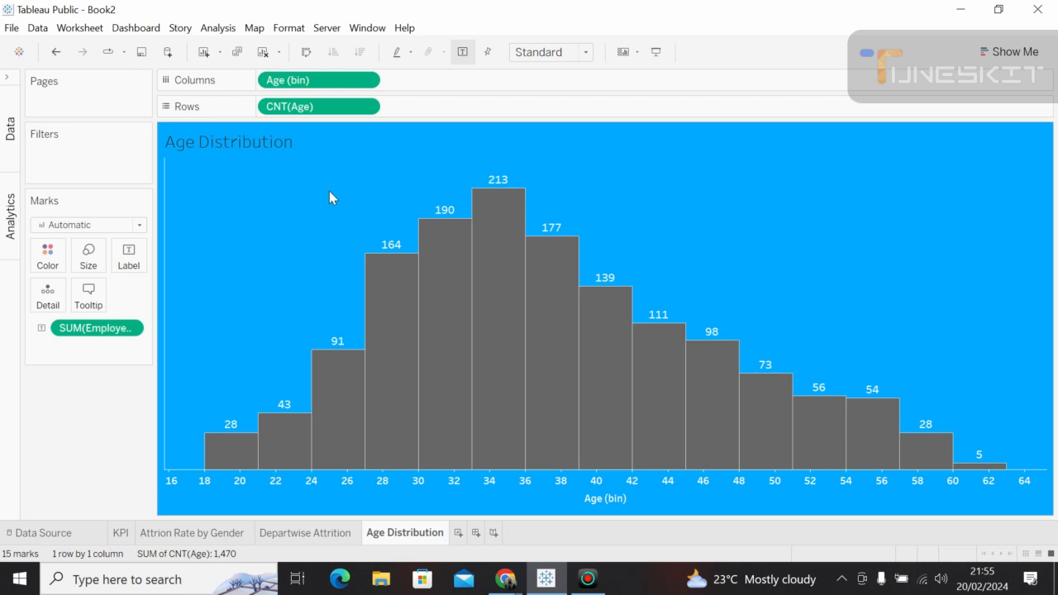
right_click(284, 145)
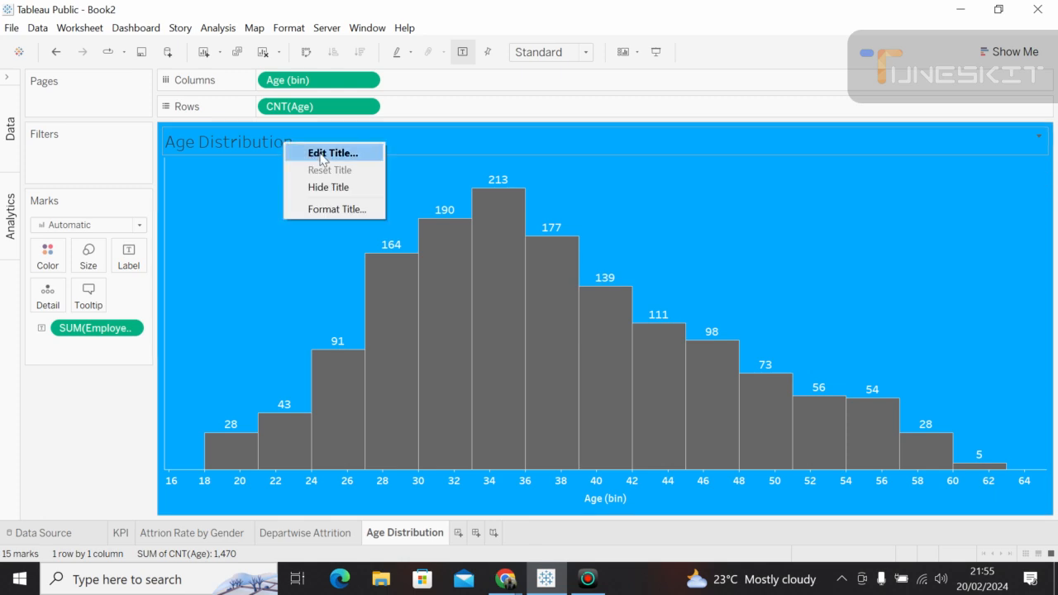
left_click(321, 154)
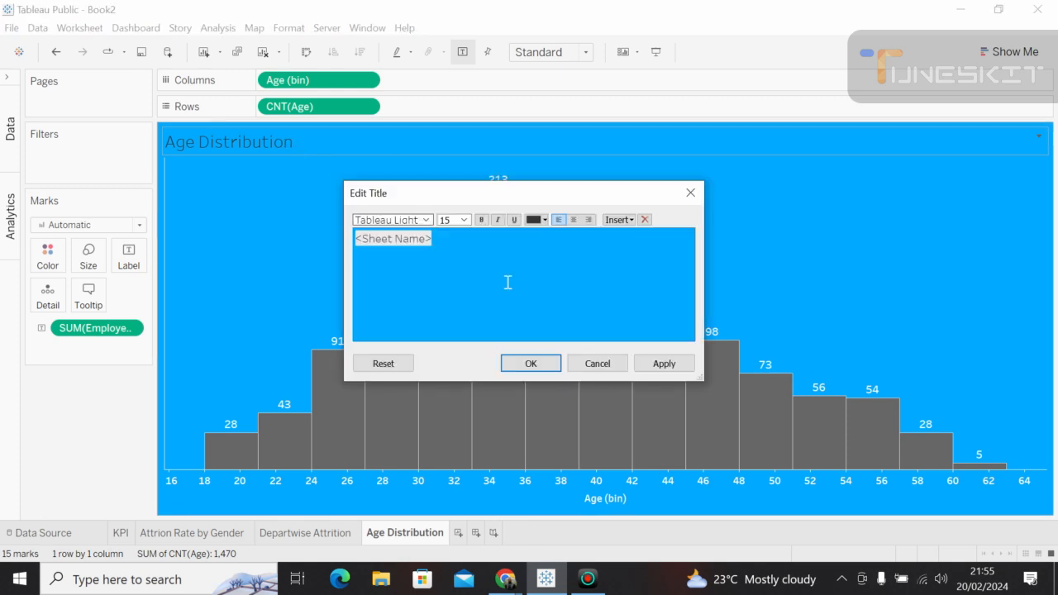
left_click(446, 245)
key("BackSpace")
key("BackSpace")
key("BackSpace")
key("BackSpace")
key("BackSpace")
key("BackSpace")
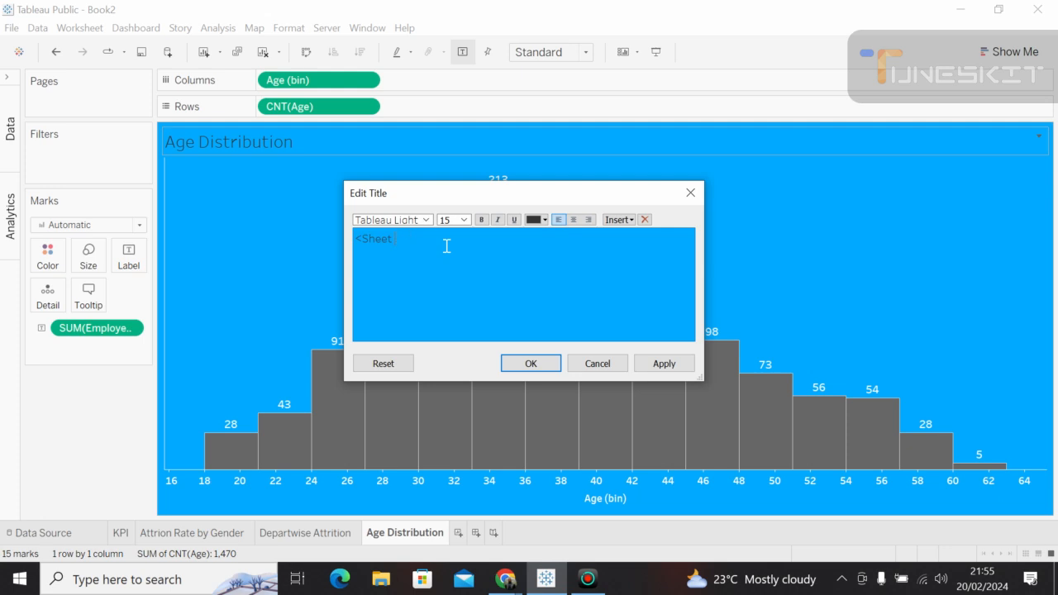
key("BackSpace")
type("Age Distribution")
Format the Age Distribution title text as bold, underlined Tableau Semibold at size 11.
left_click_drag(446, 245, 343, 235)
left_click(481, 220)
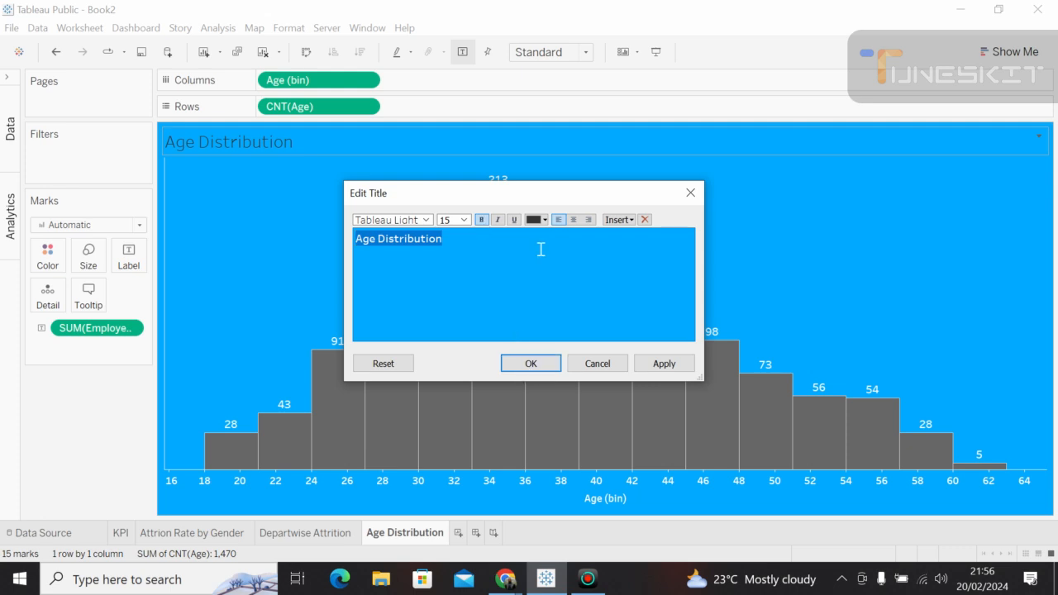
left_click(512, 220)
left_click(426, 220)
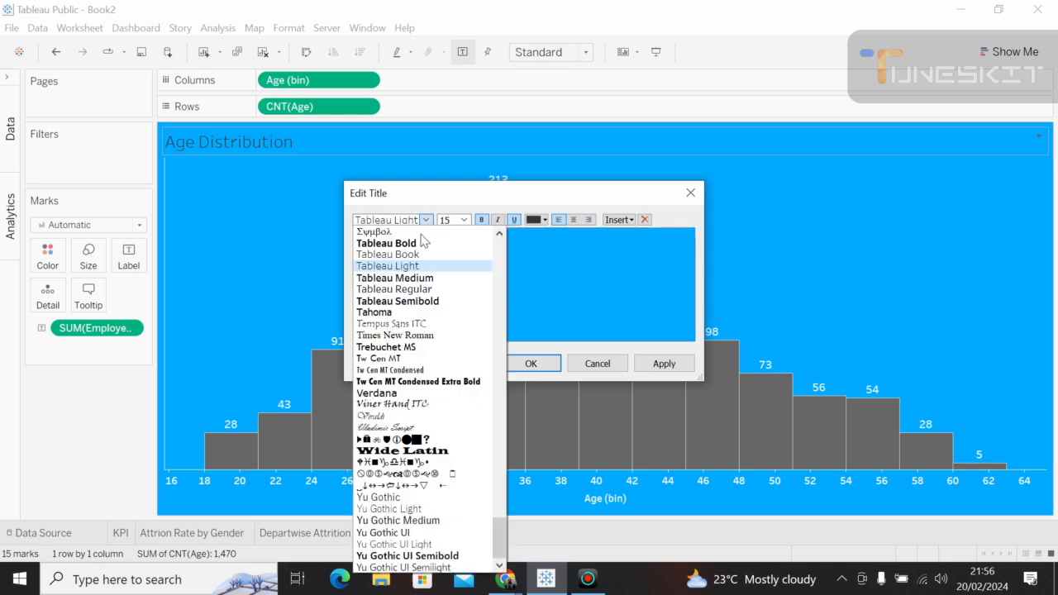
left_click(415, 298)
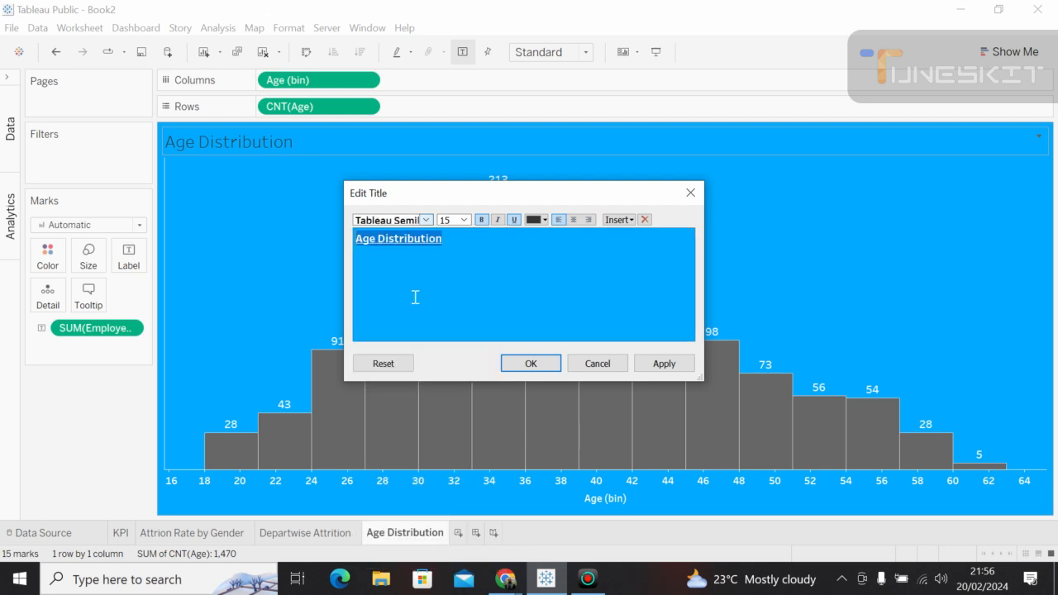
left_click(464, 220)
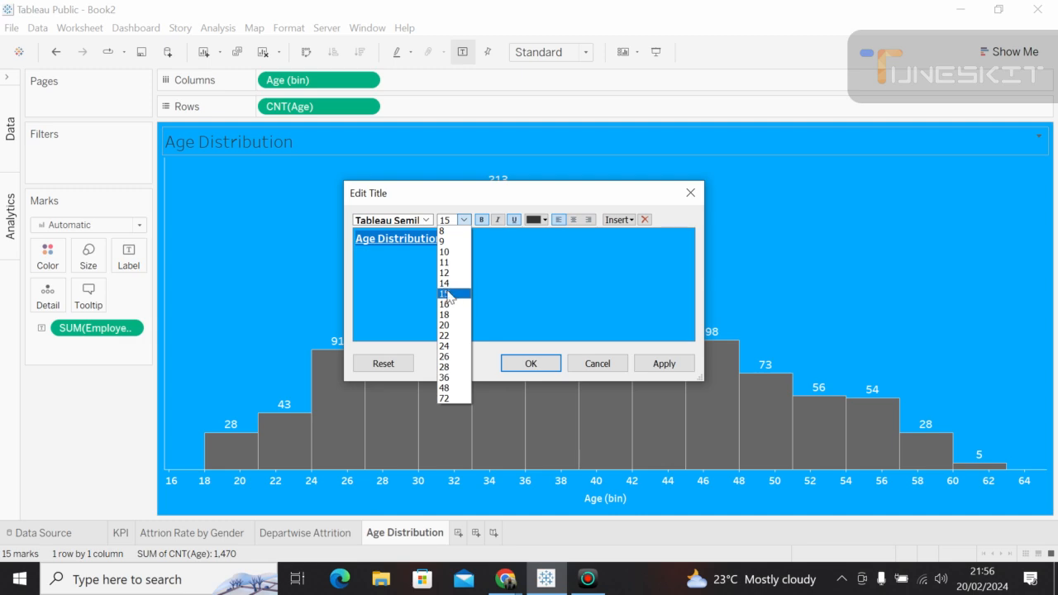
left_click(447, 273)
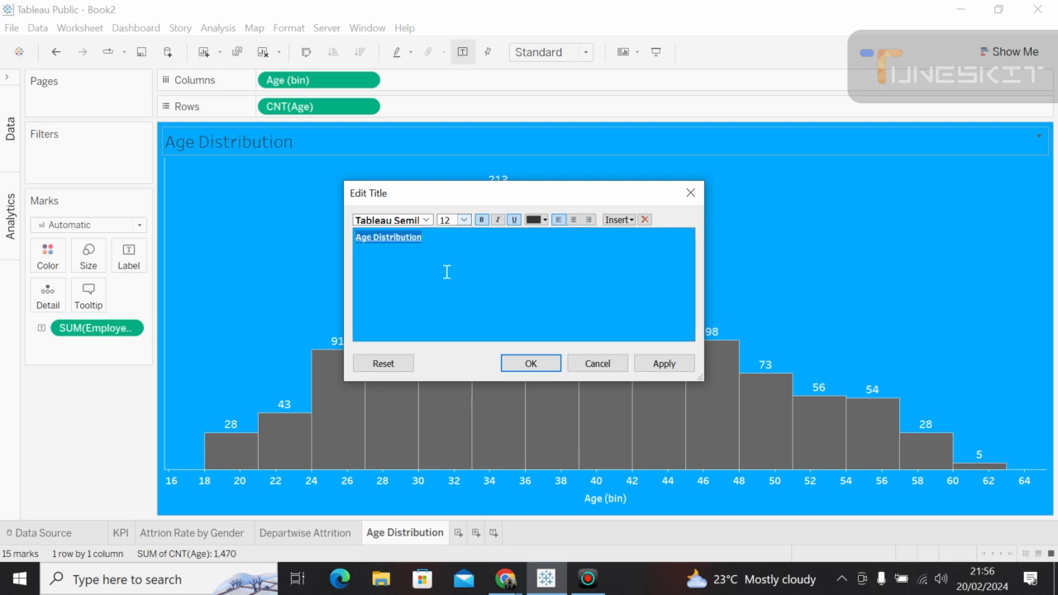
left_click(464, 222)
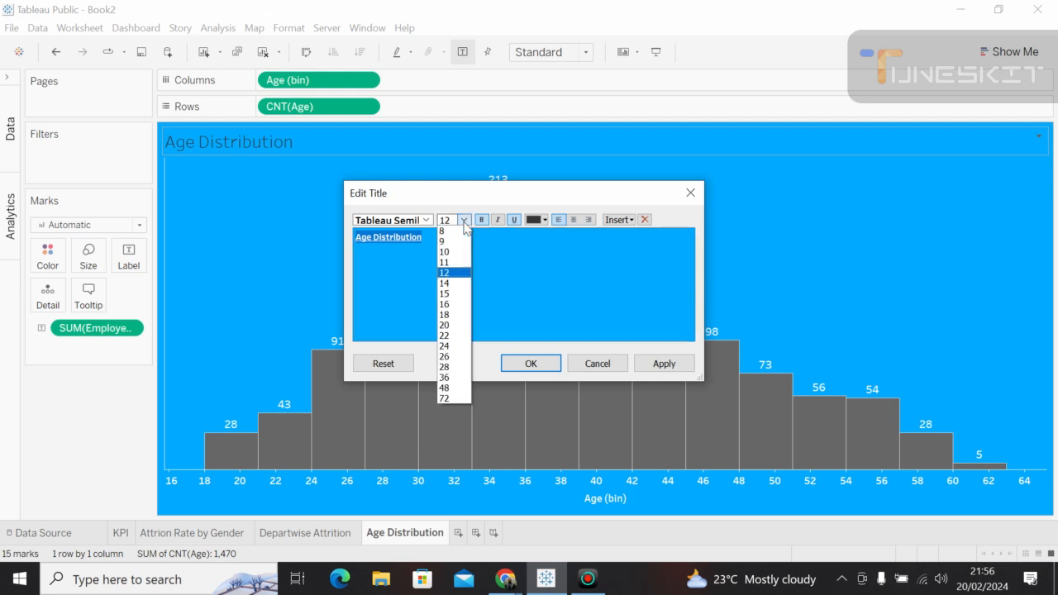
left_click(447, 263)
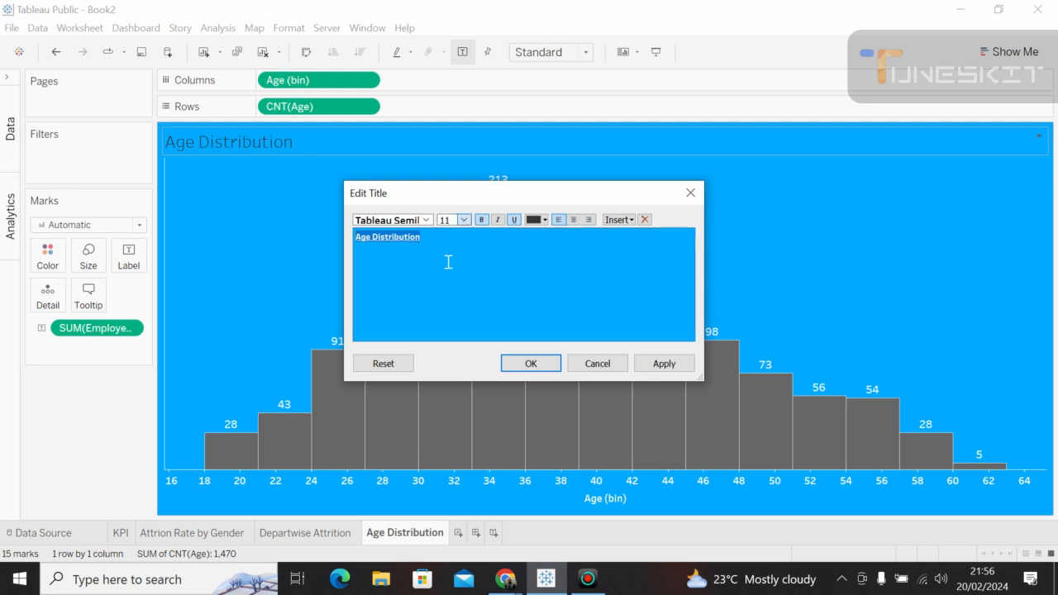
Color the Age Distribution title white, center it and apply the title changes.
left_click(544, 219)
left_click(549, 234)
left_click(574, 221)
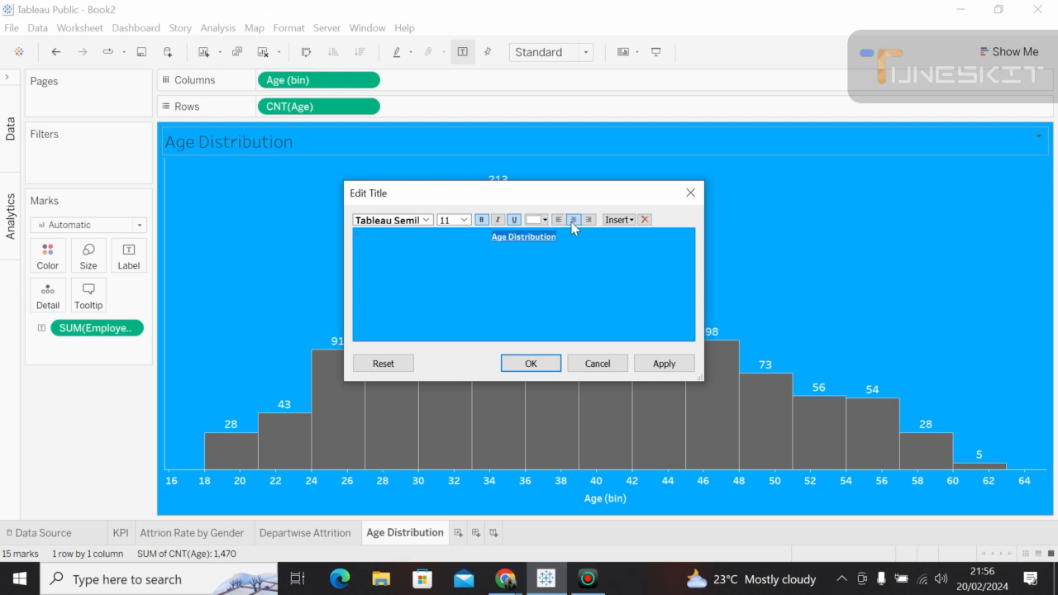
left_click(529, 364)
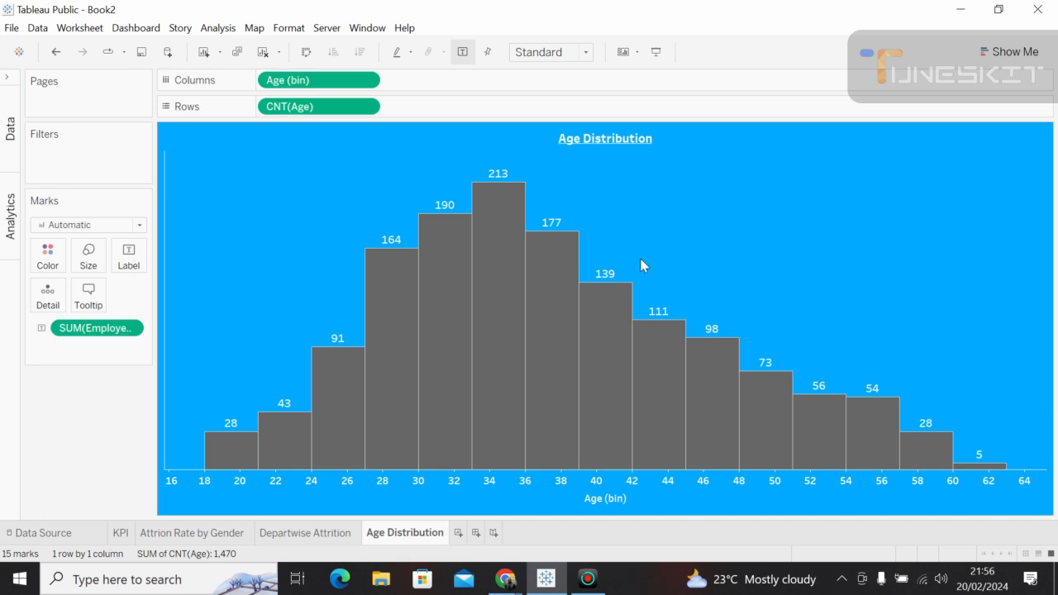
Create a new worksheet, clear the field search and place Education on Rows.
left_click(458, 536)
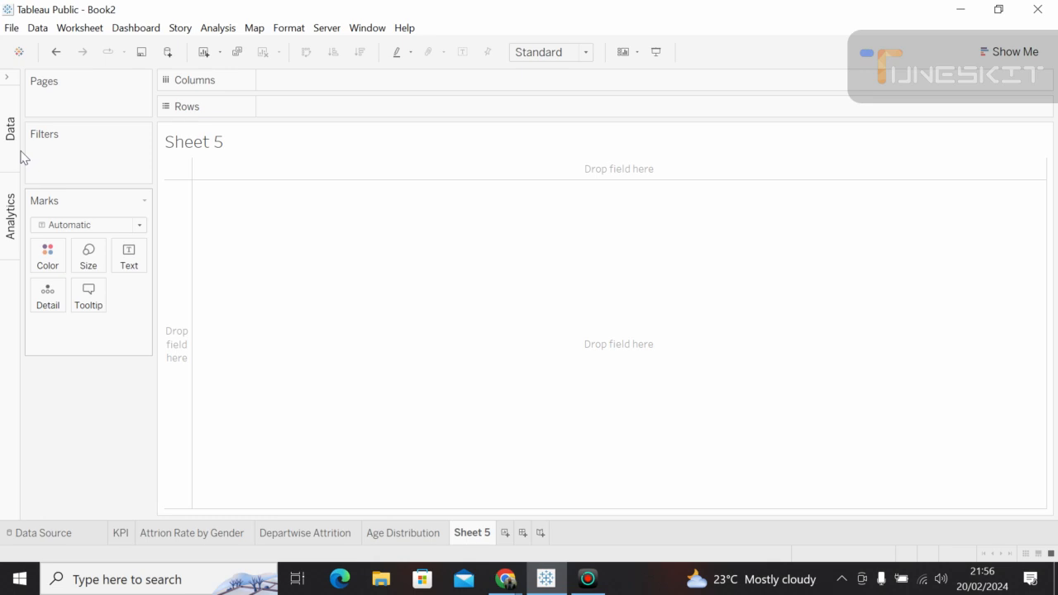
left_click(9, 128)
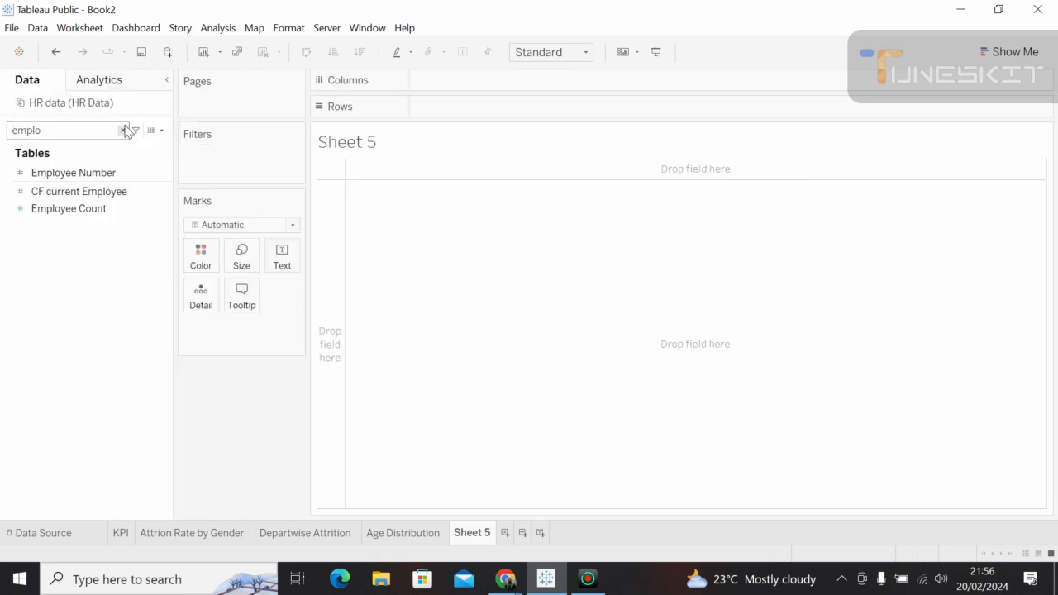
left_click(122, 131)
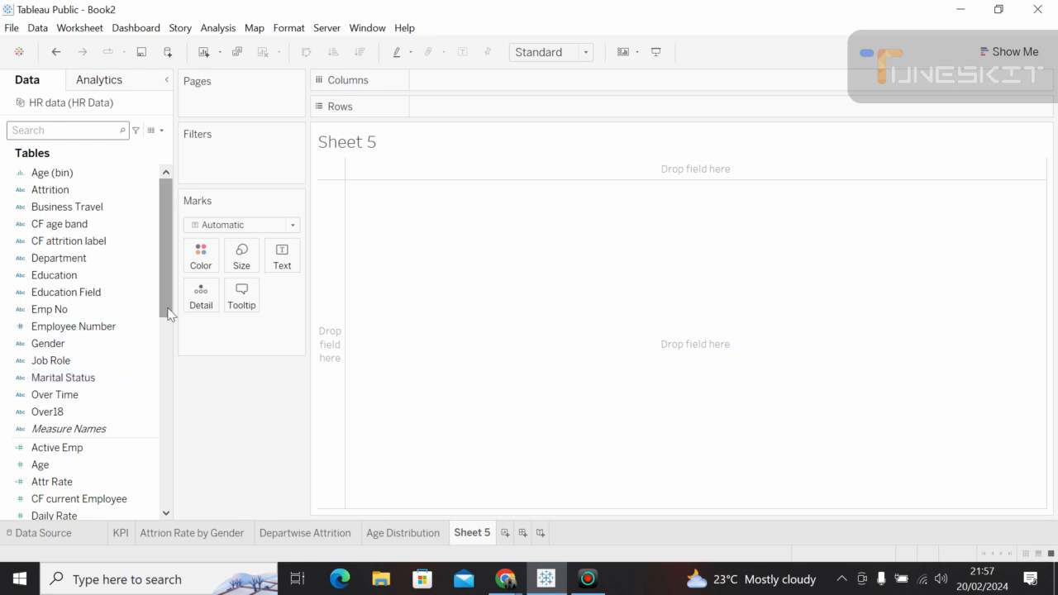
left_click_drag(166, 309, 164, 279)
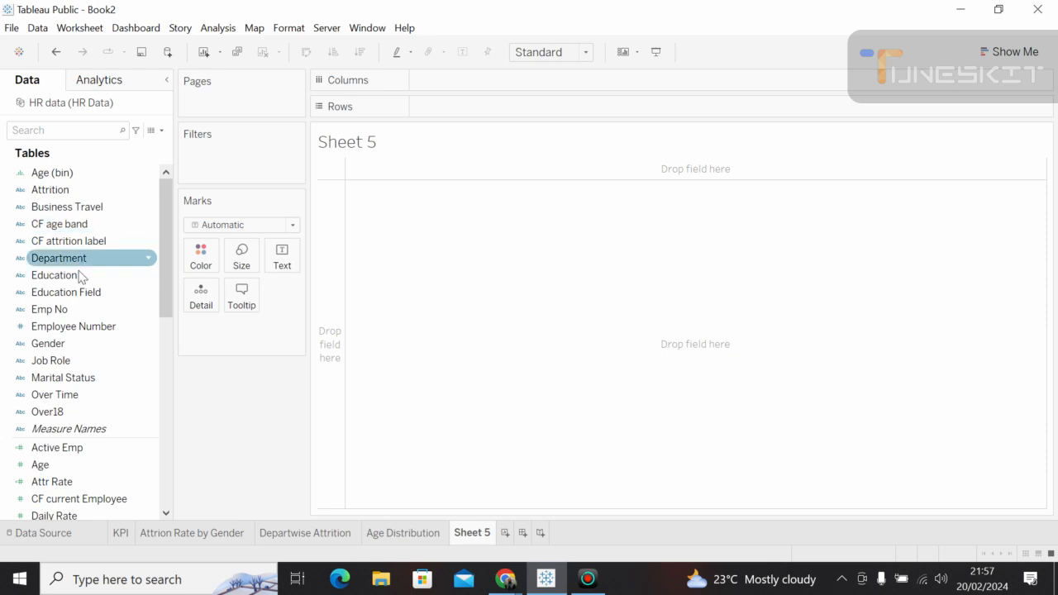
left_click_drag(78, 278, 470, 107)
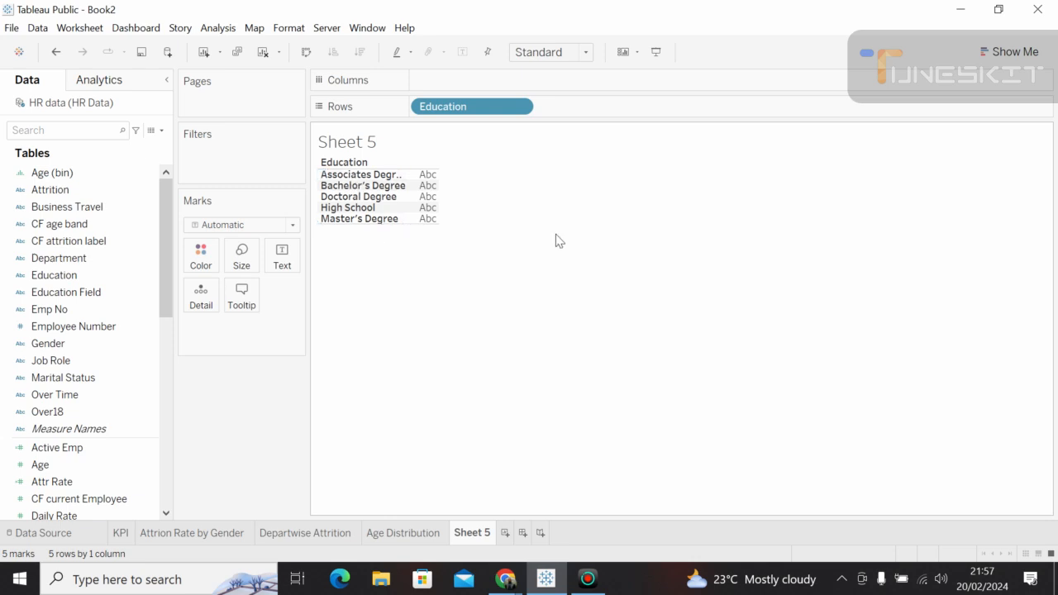
Search the fields for "em" and place Employee Count on Columns.
left_click(138, 192)
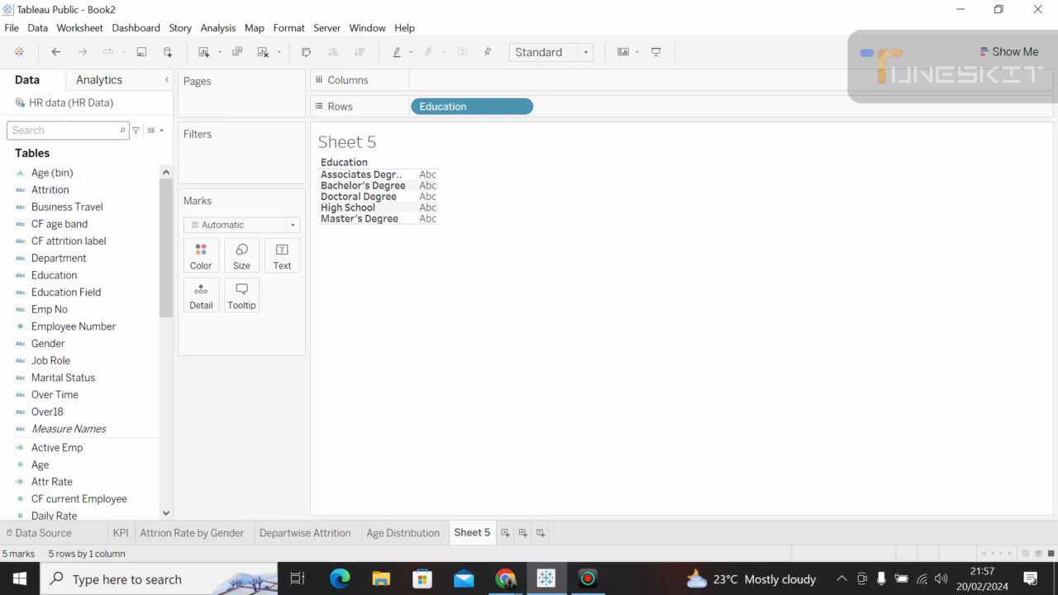
type("em")
left_click(74, 171)
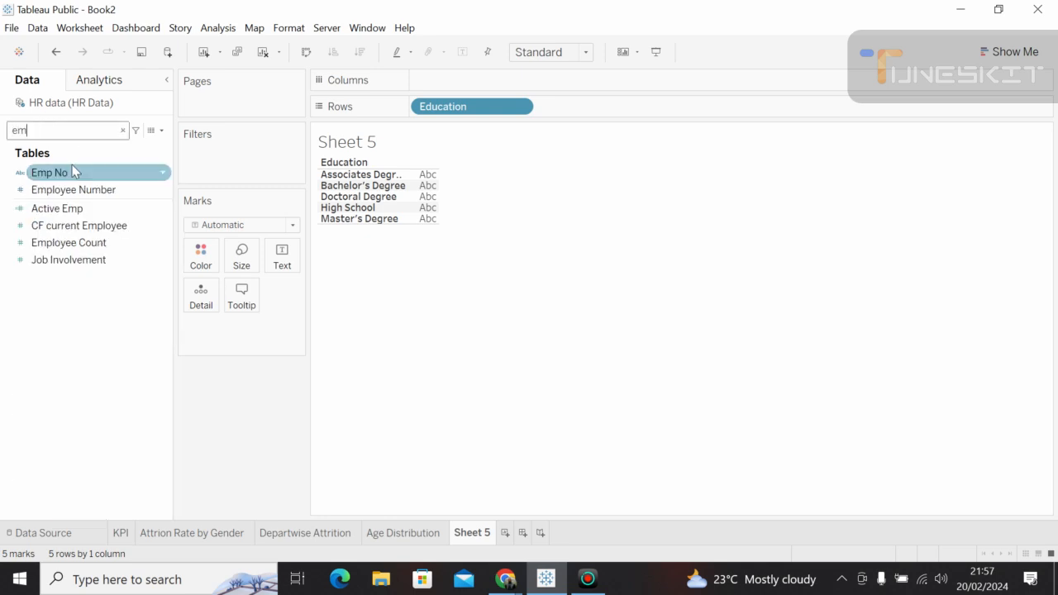
left_click(91, 226)
left_click(99, 243)
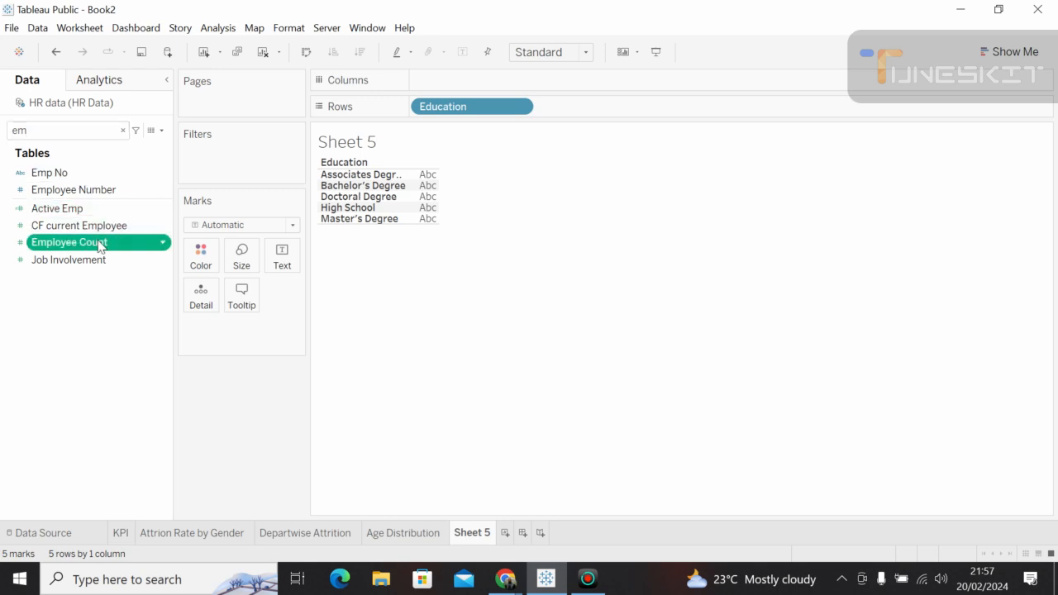
left_click_drag(99, 244, 484, 81)
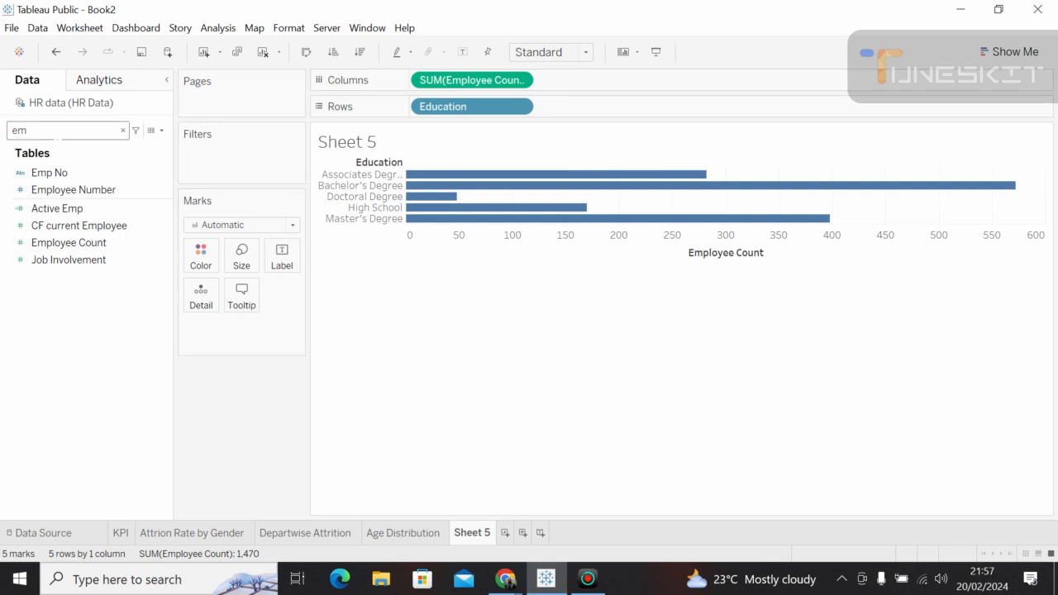
Search the fields for "no" and add No.Attritions to Columns after Employee Count.
double_click(58, 133)
key("BackSpace")
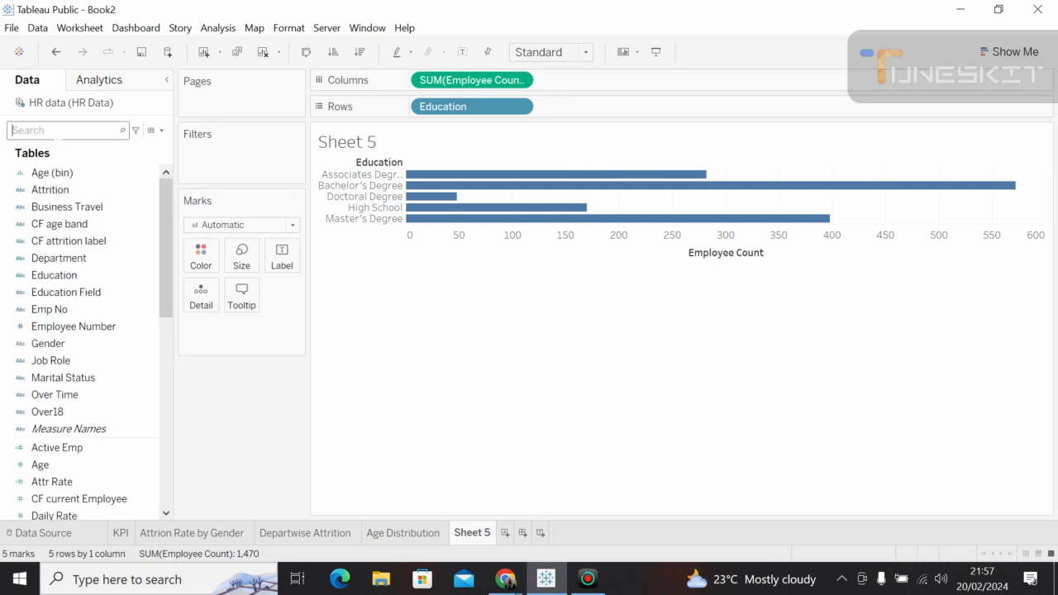
type("no")
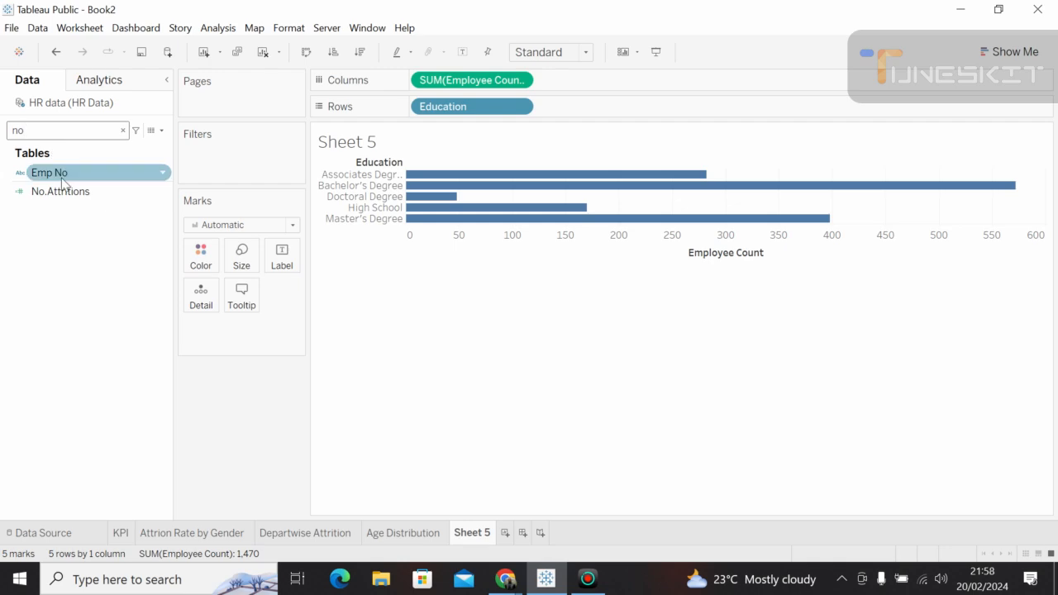
left_click_drag(66, 191, 576, 79)
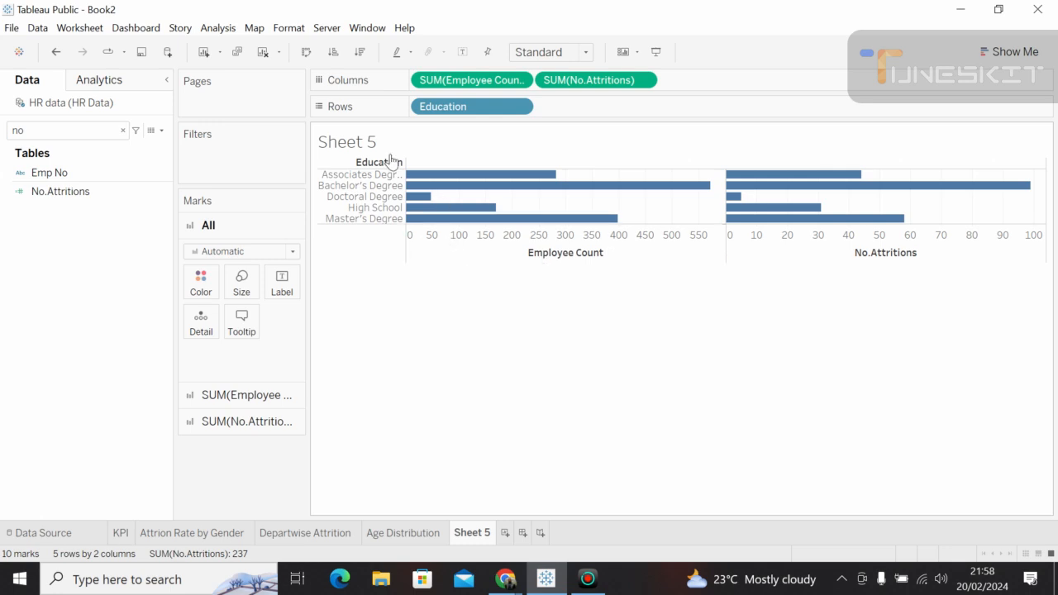
Swap the chart's rows and columns and fit it to Entire View.
left_click(307, 52)
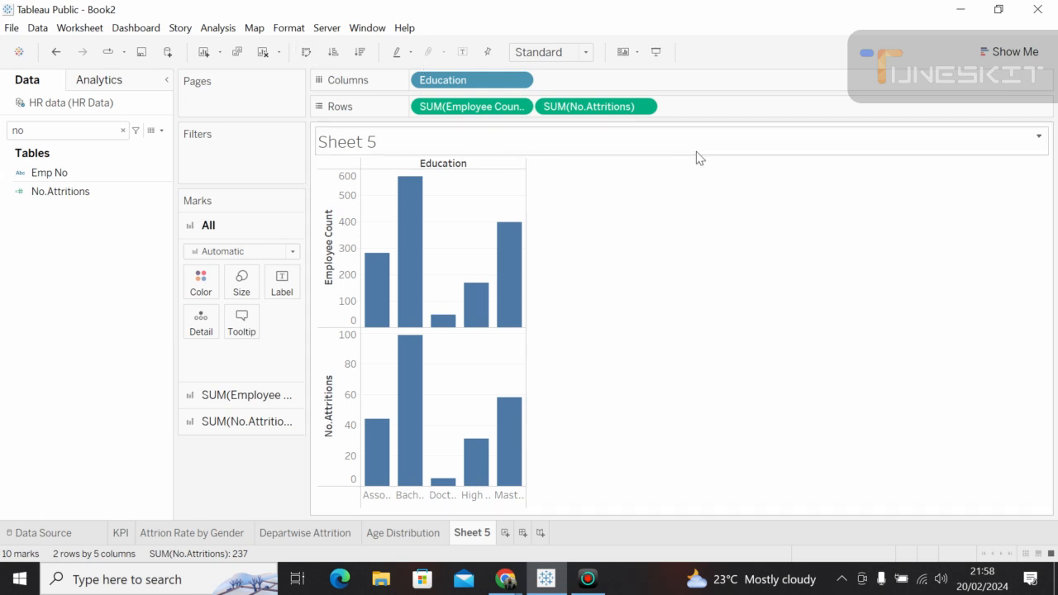
left_click(587, 53)
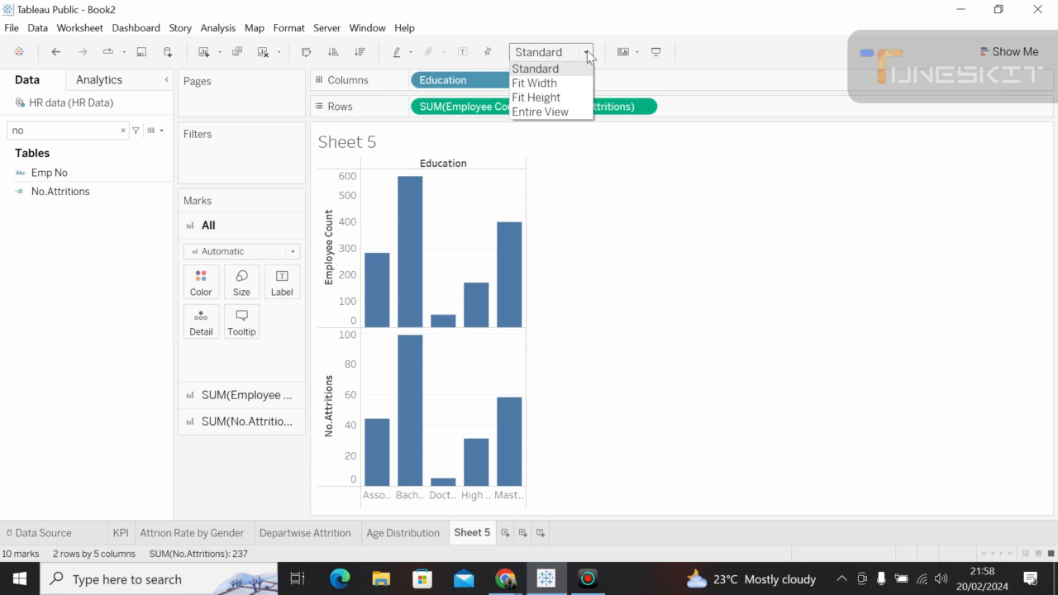
left_click(553, 112)
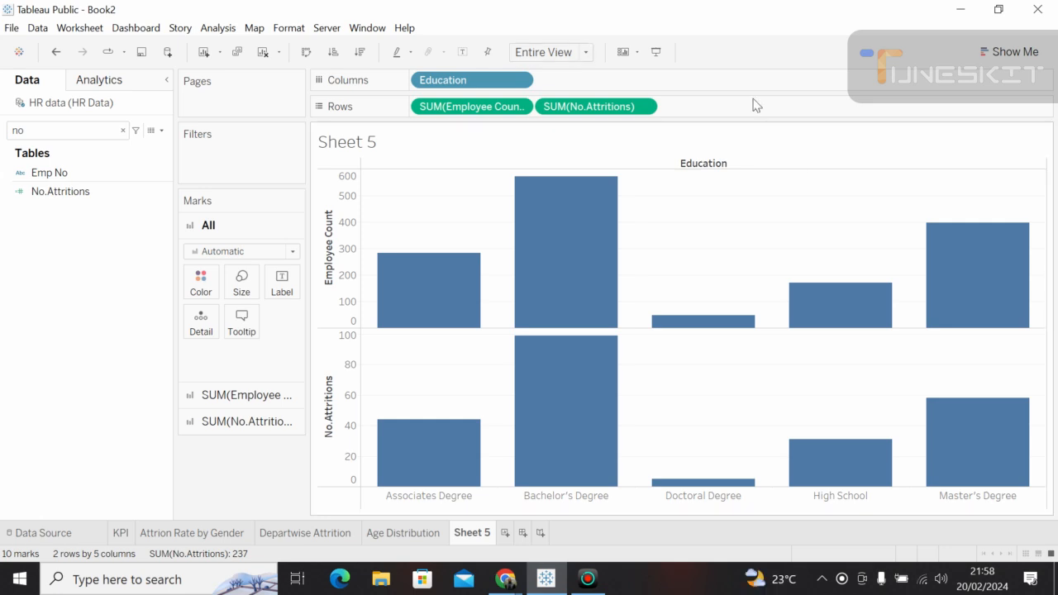
Preview the education bar charts in presentation mode, then return to editing.
left_click(654, 52)
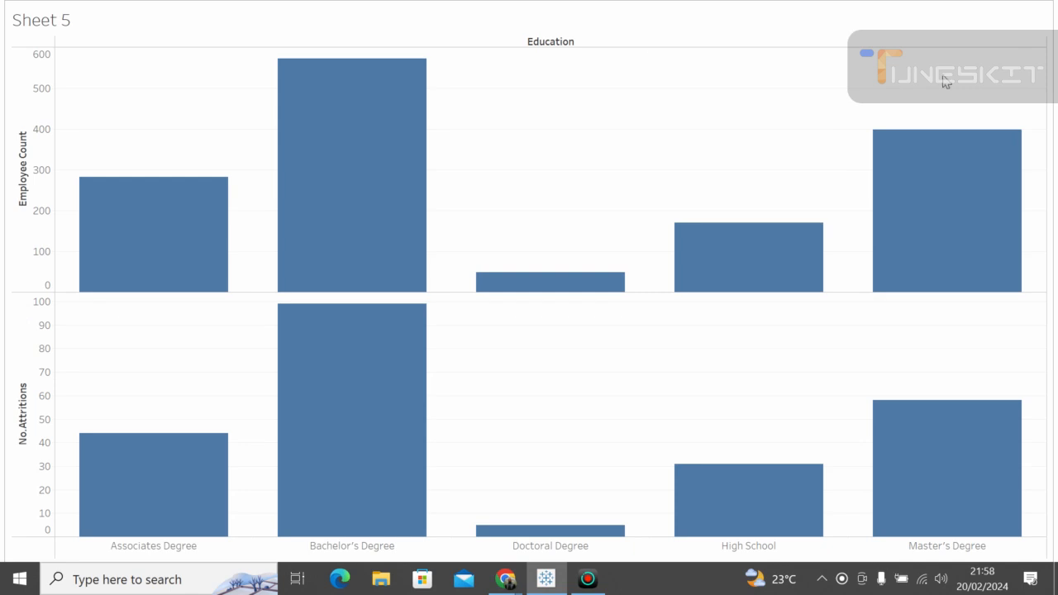
mouse_move(420, 156)
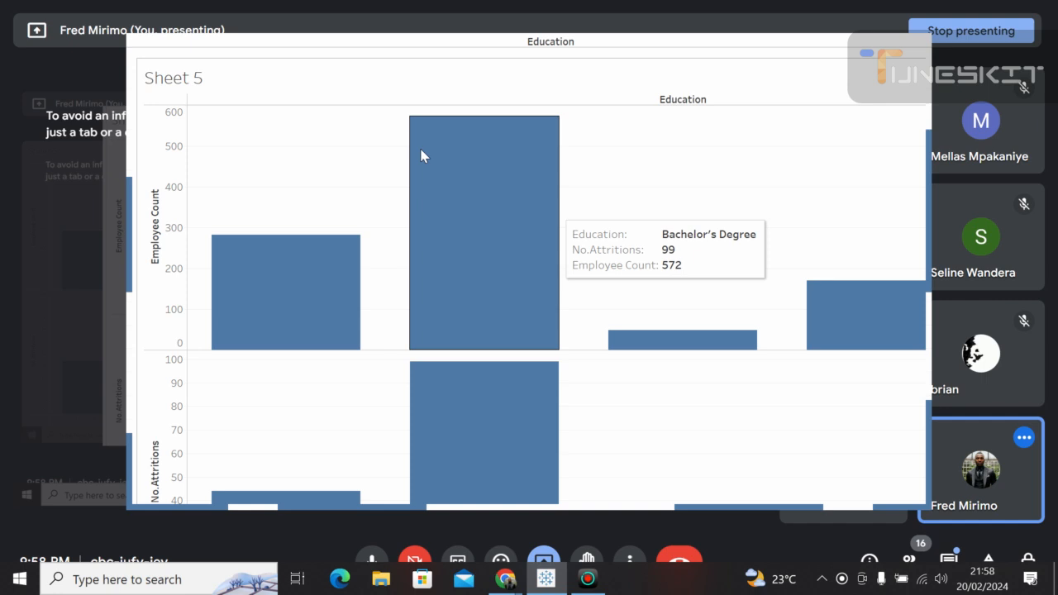
key("Escape")
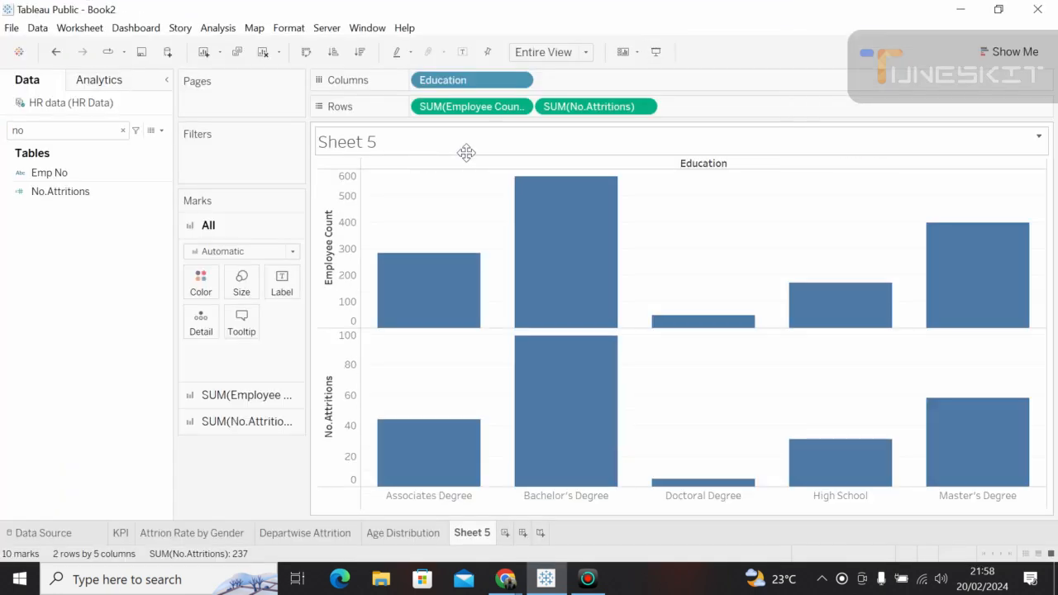
Move the Sheet 5 title card out of the view to beside the Columns and Rows shelves.
left_click_drag(466, 152, 372, 99)
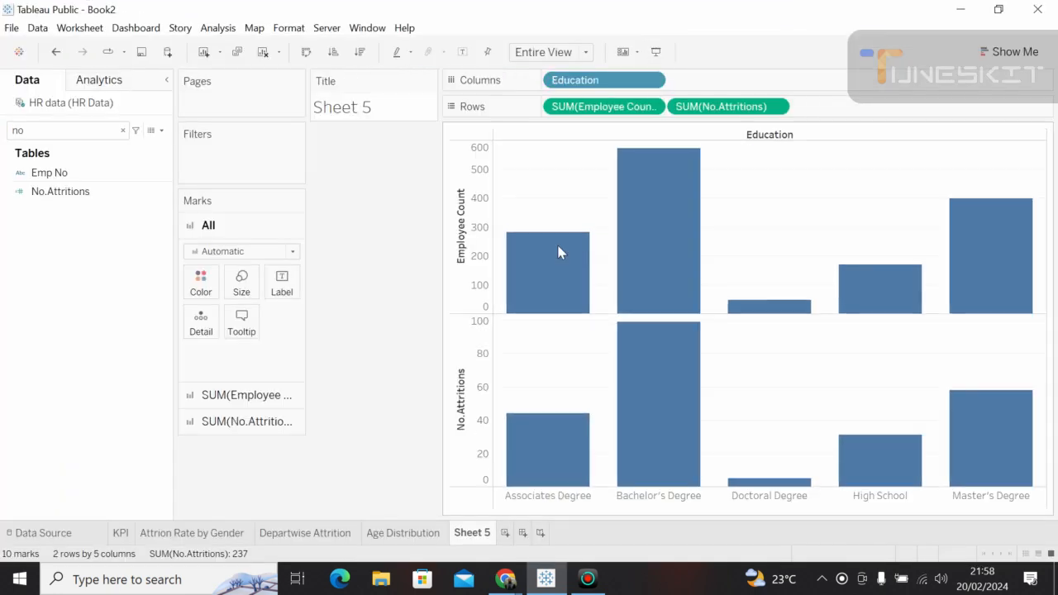
Move SUM(Employee Count) and SUM(No.Attritions) to Columns and Education to Rows.
mouse_move(621, 179)
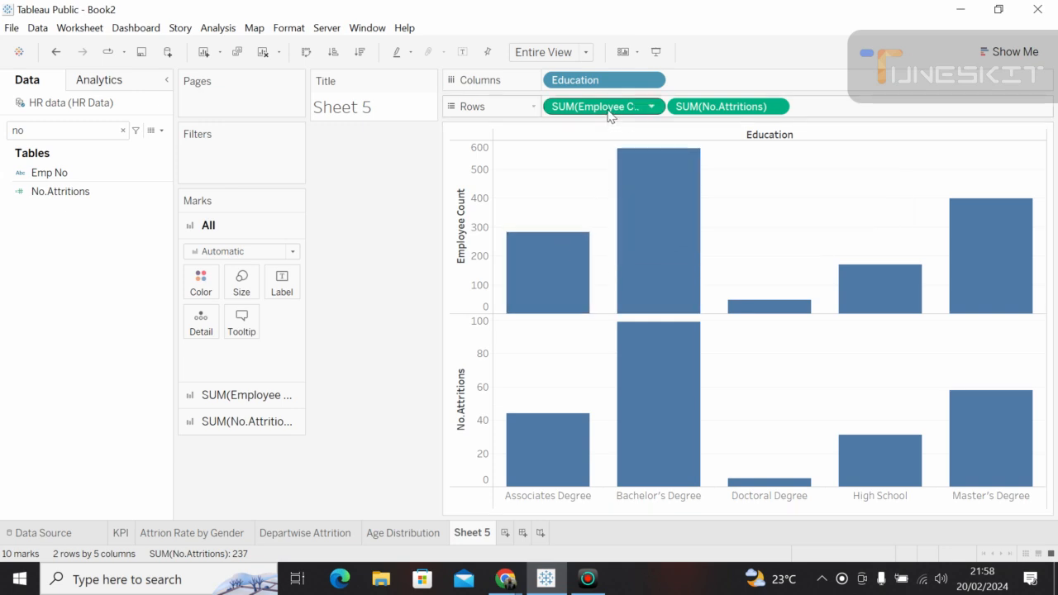
left_click_drag(608, 116, 755, 81)
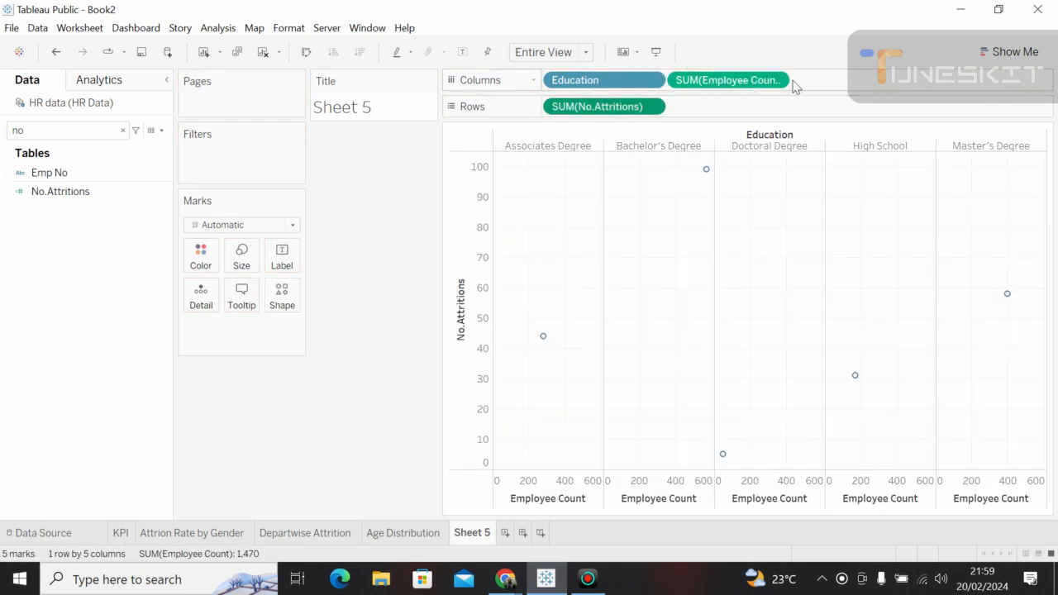
left_click_drag(596, 107, 856, 84)
left_click_drag(771, 89, 769, 88)
left_click_drag(635, 83, 637, 111)
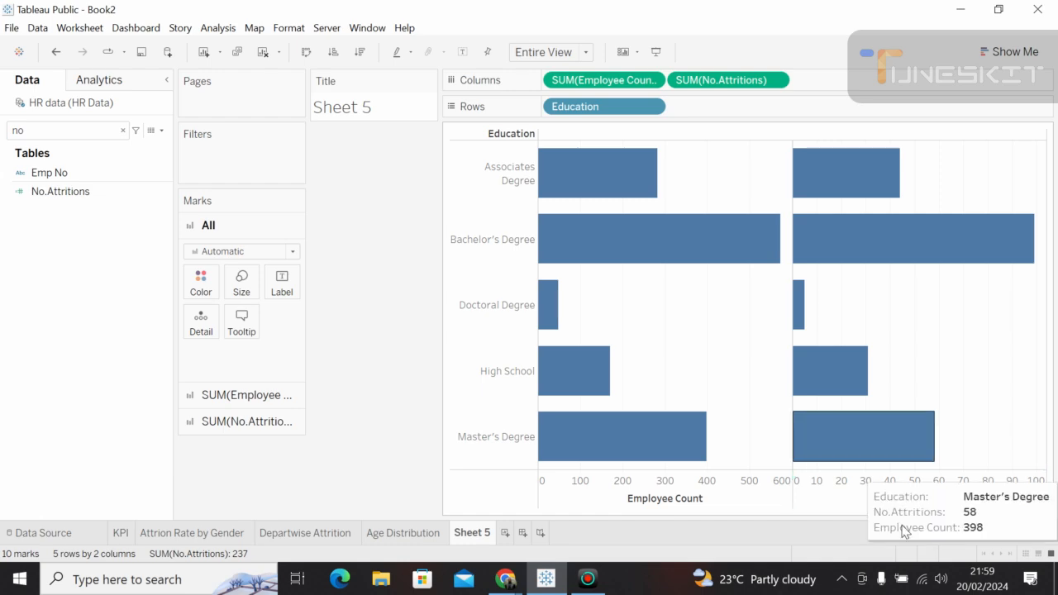
Compare the employee count and attrition bars across the education levels.
mouse_move(579, 252)
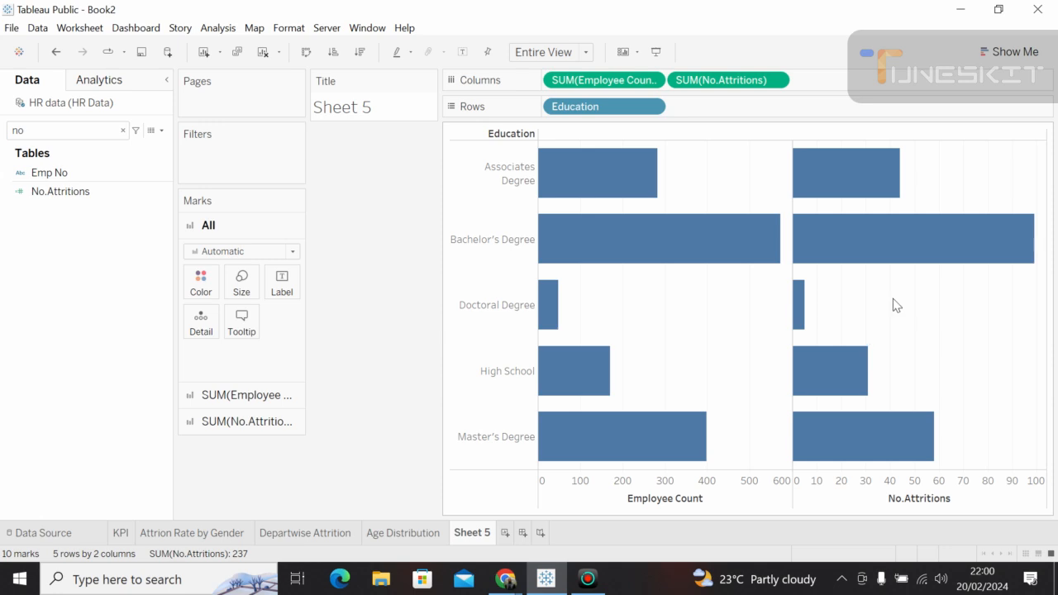
mouse_move(551, 163)
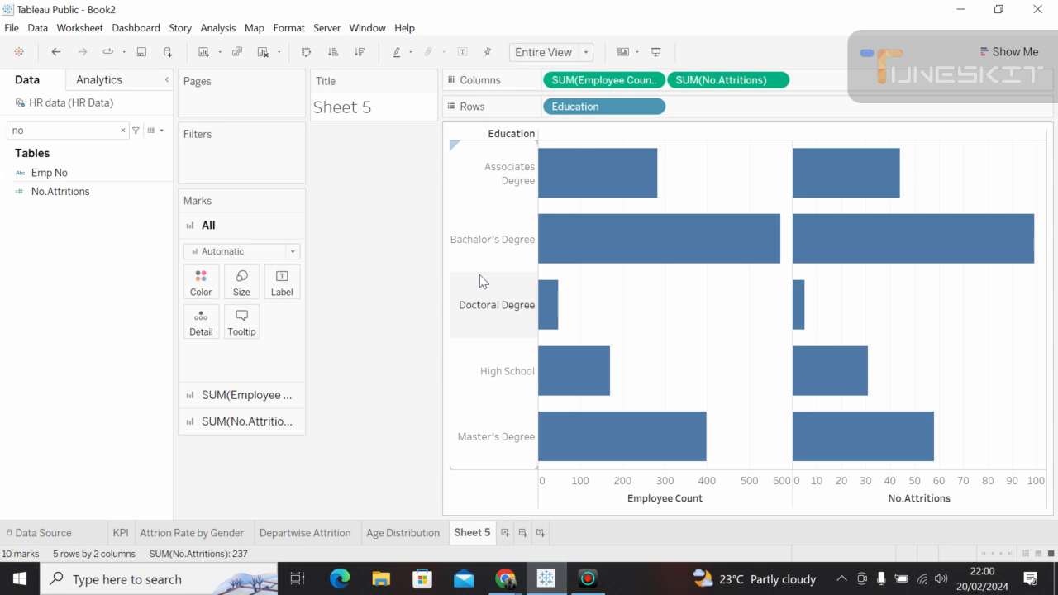
mouse_move(866, 259)
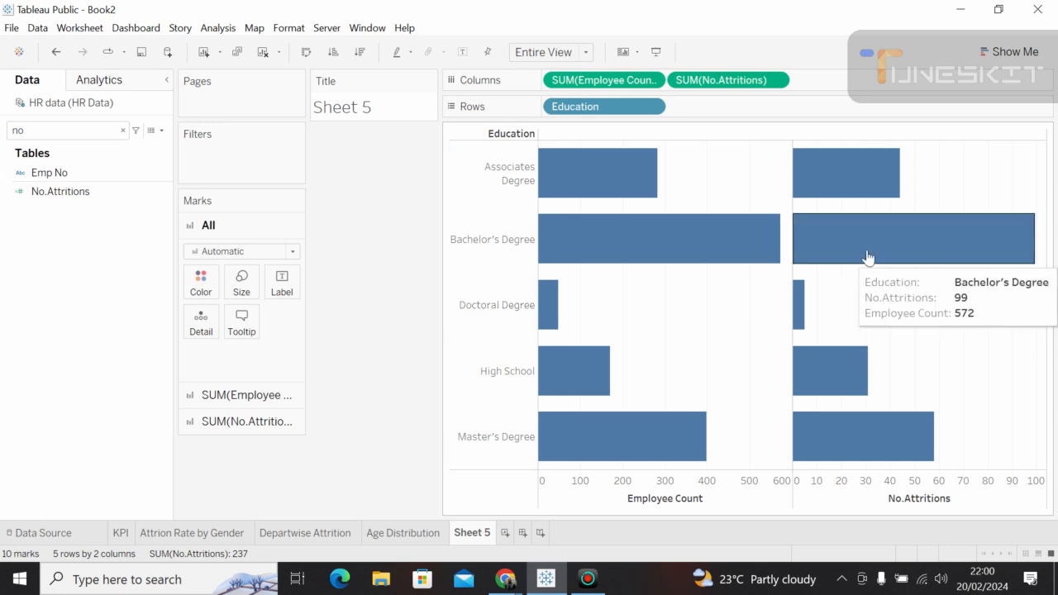
left_click(866, 240)
left_click(866, 240)
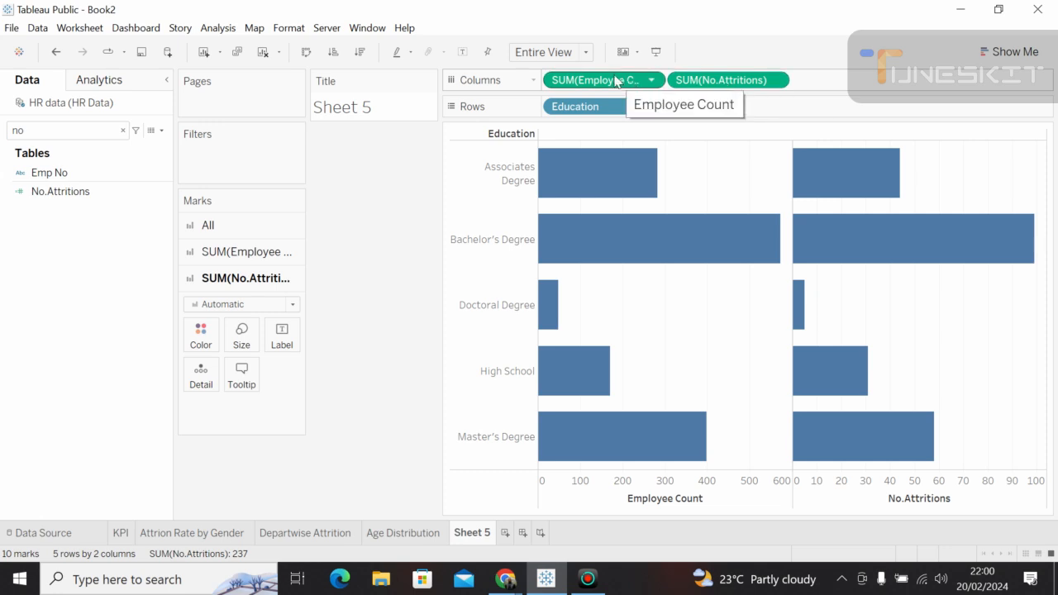
Remove SUM(Employee Count) from Columns and swap the chart's rows and columns.
left_click_drag(615, 81, 506, 137)
left_click_drag(579, 81, 372, 267)
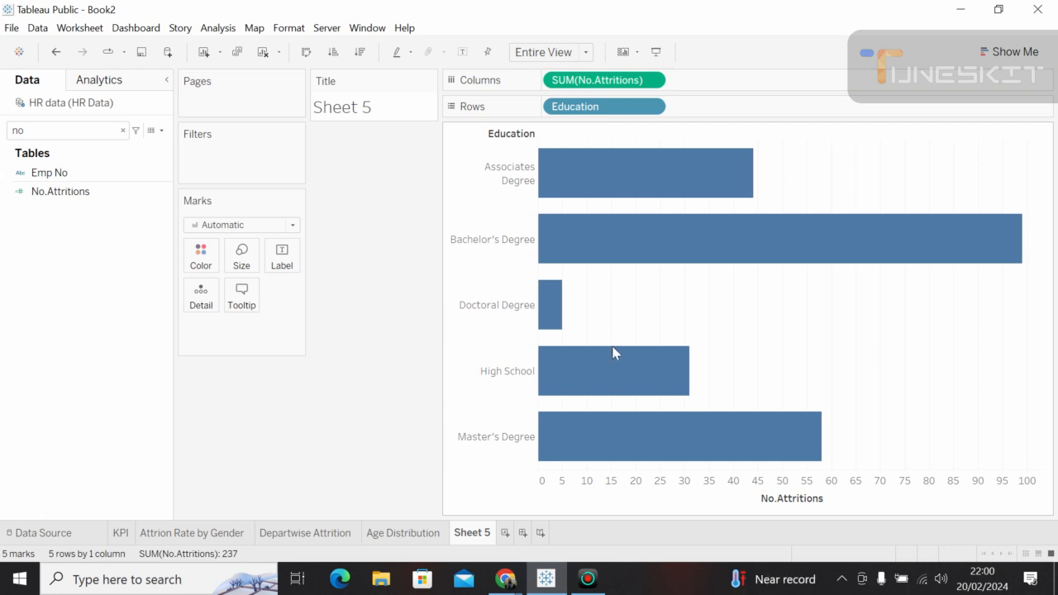
left_click(307, 53)
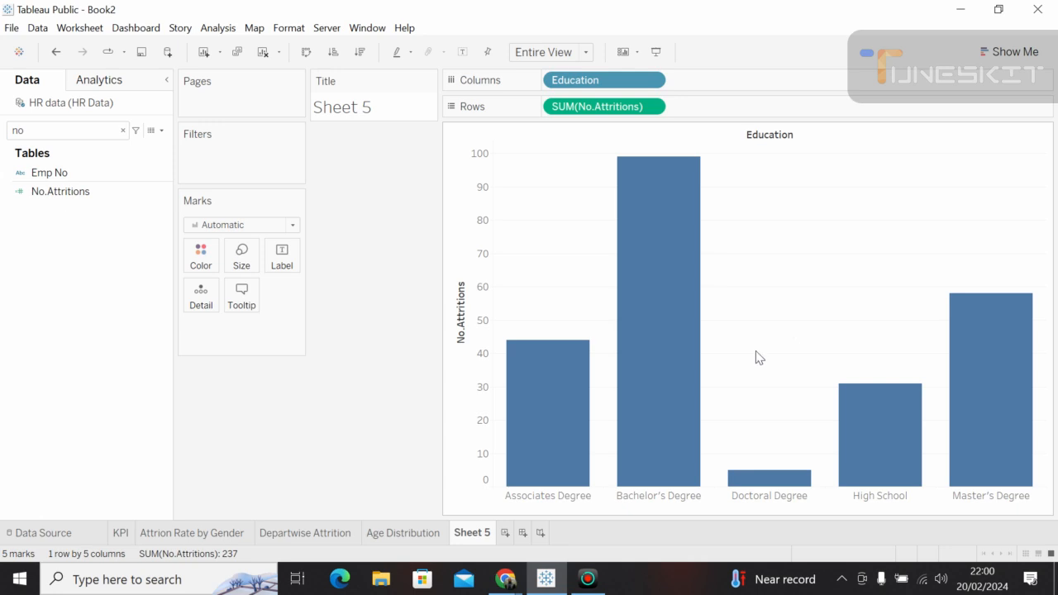
mouse_move(675, 493)
left_click(967, 491)
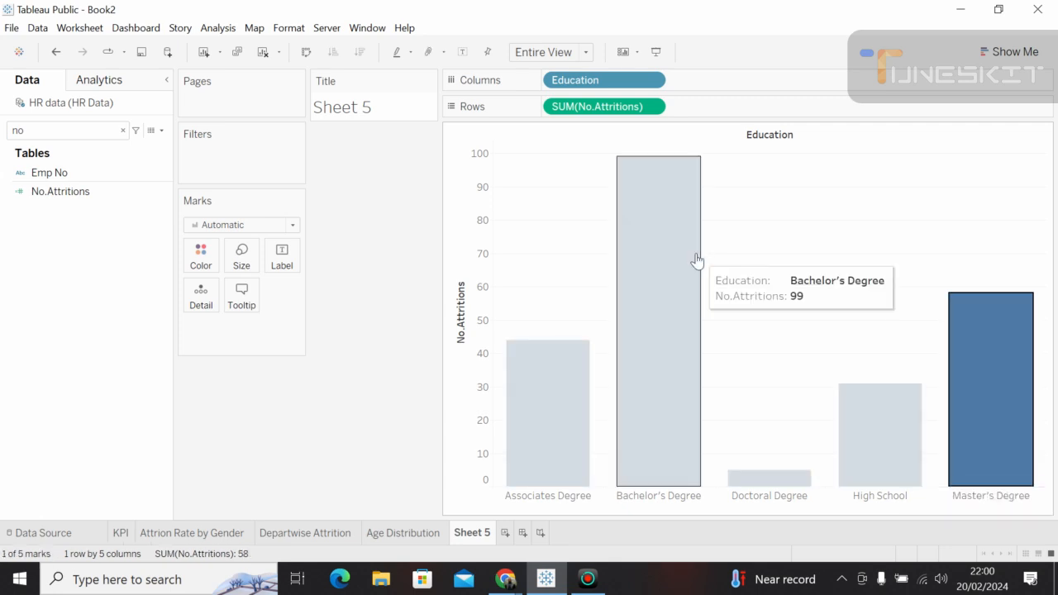
left_click(697, 261)
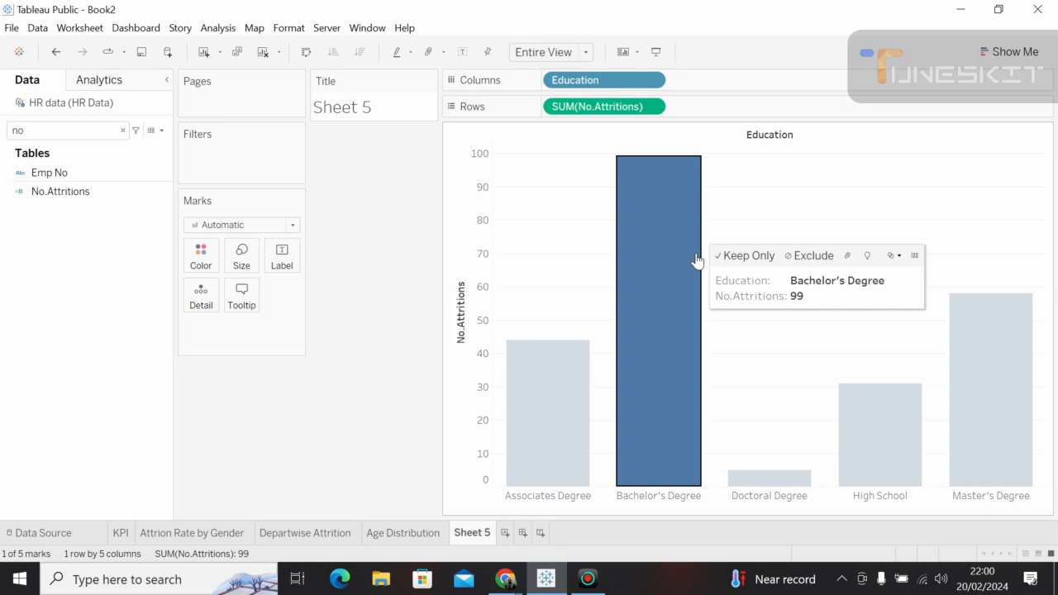
left_click(946, 219)
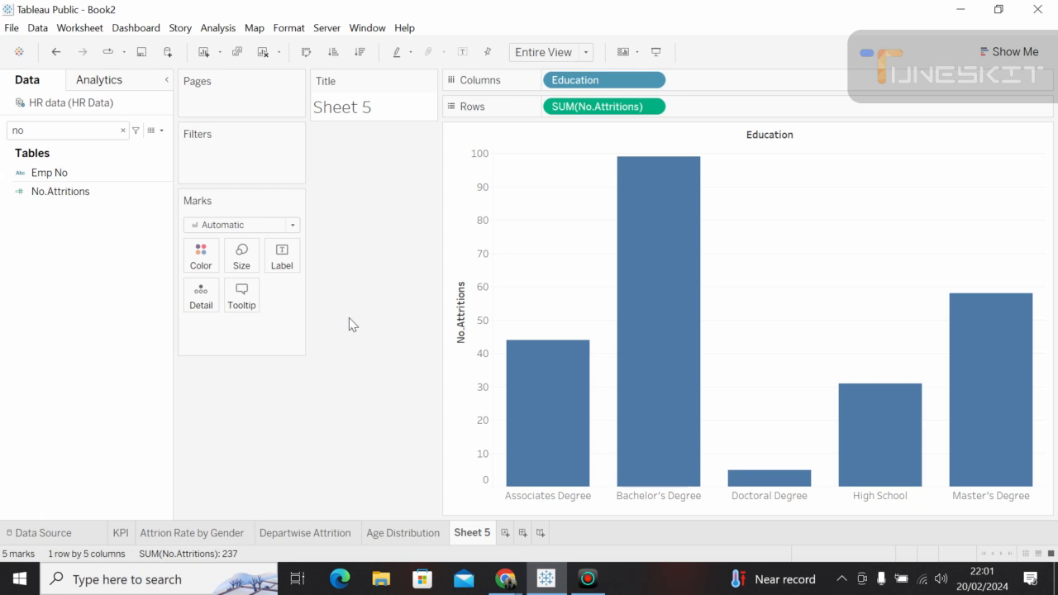
Label the bars with No.Attritions and sort the education levels in descending order of attritions.
left_click(89, 190)
left_click_drag(85, 195, 306, 254)
left_click(58, 192)
left_click_drag(97, 194, 284, 263)
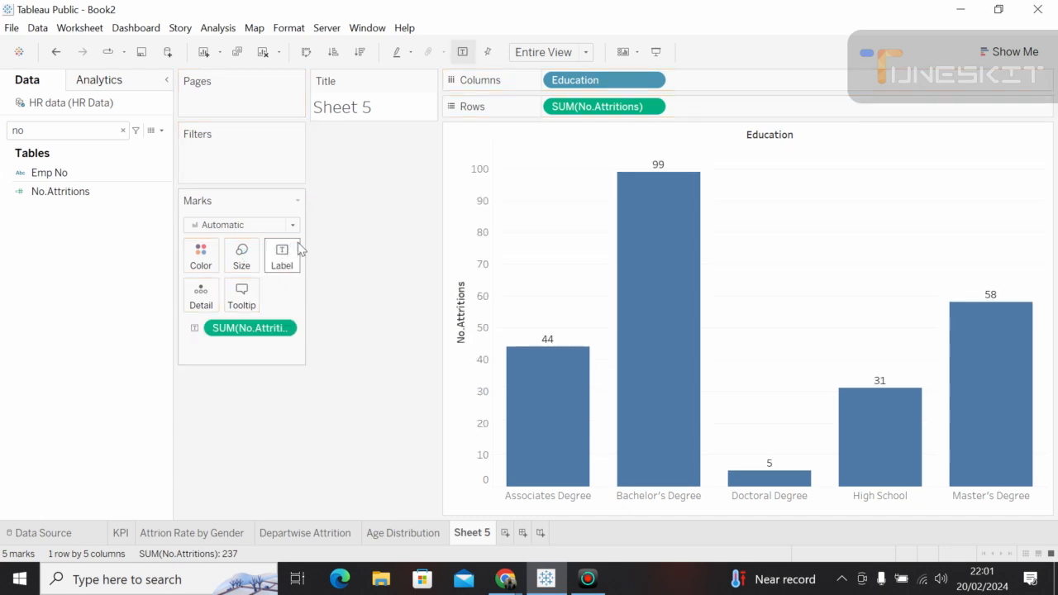
left_click(641, 273)
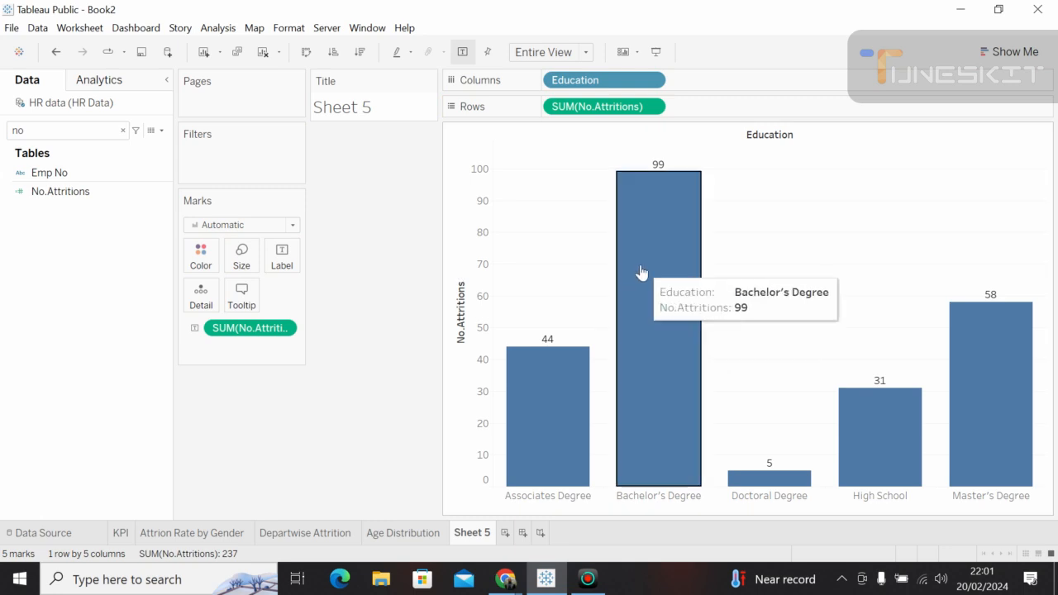
left_click(642, 273)
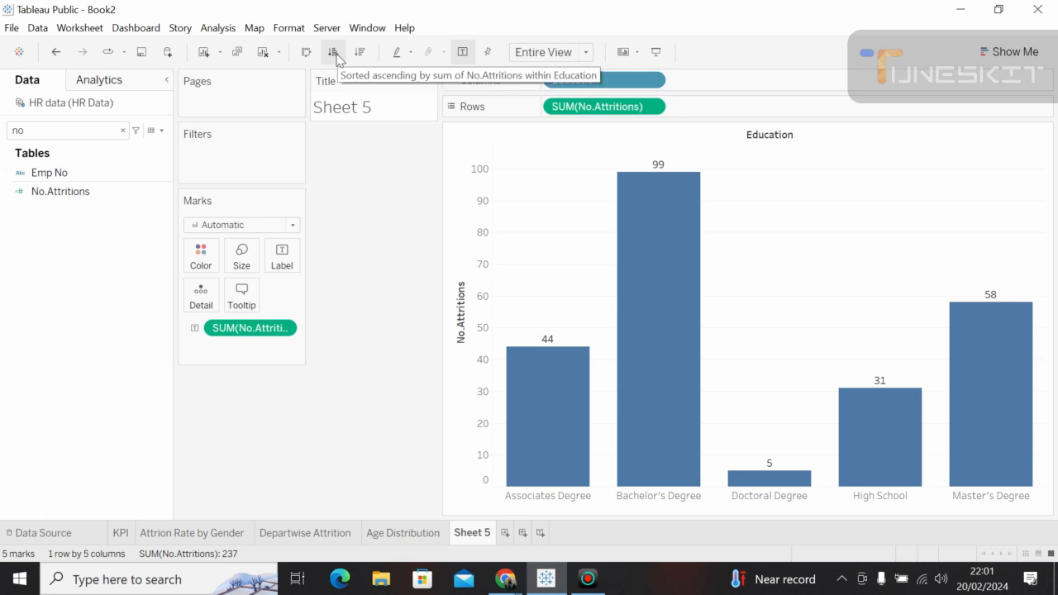
left_click(358, 52)
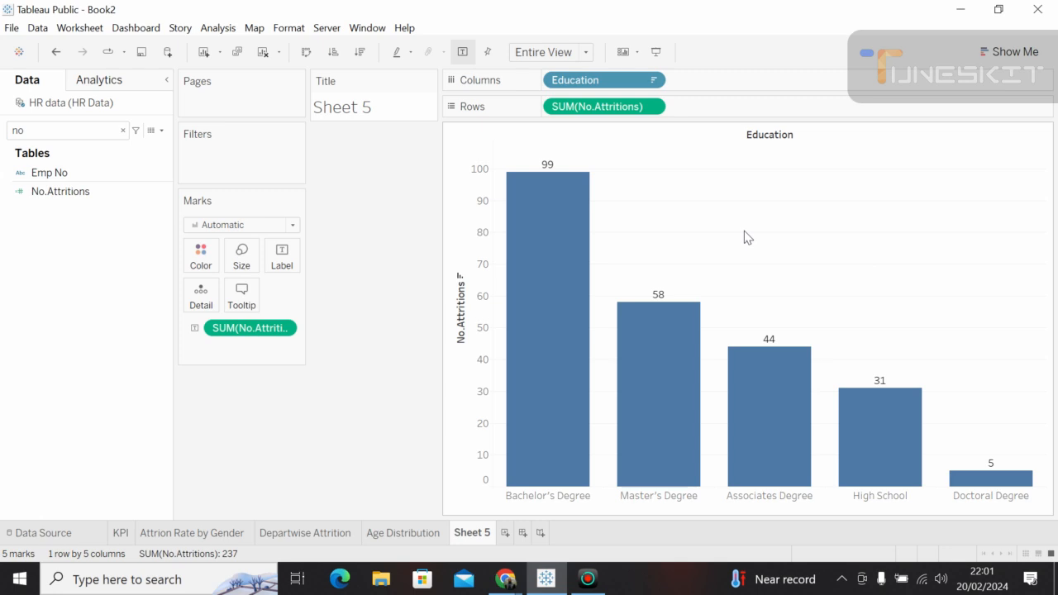
right_click(762, 138)
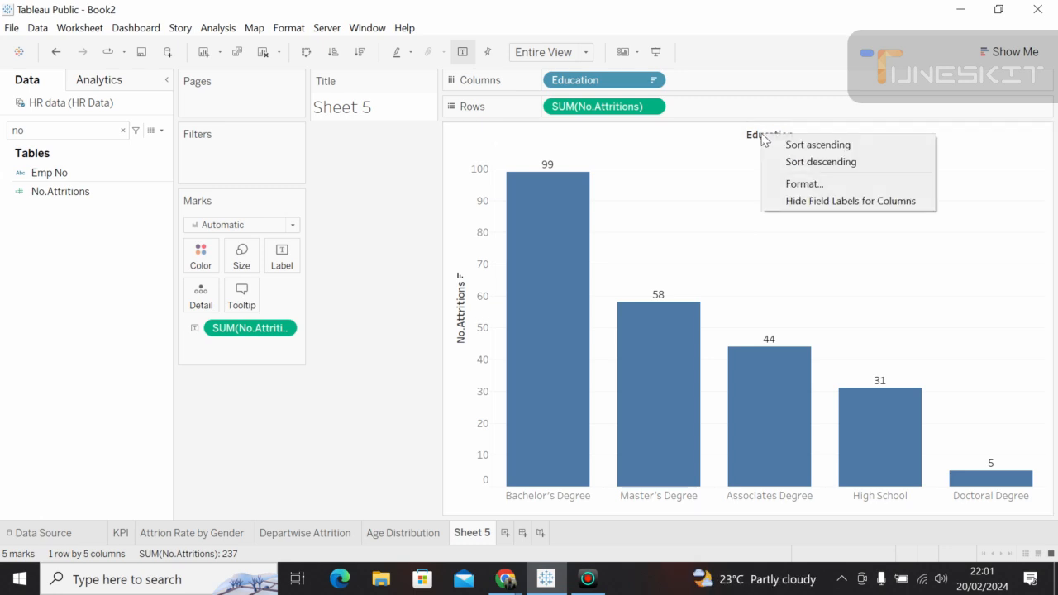
left_click(716, 140)
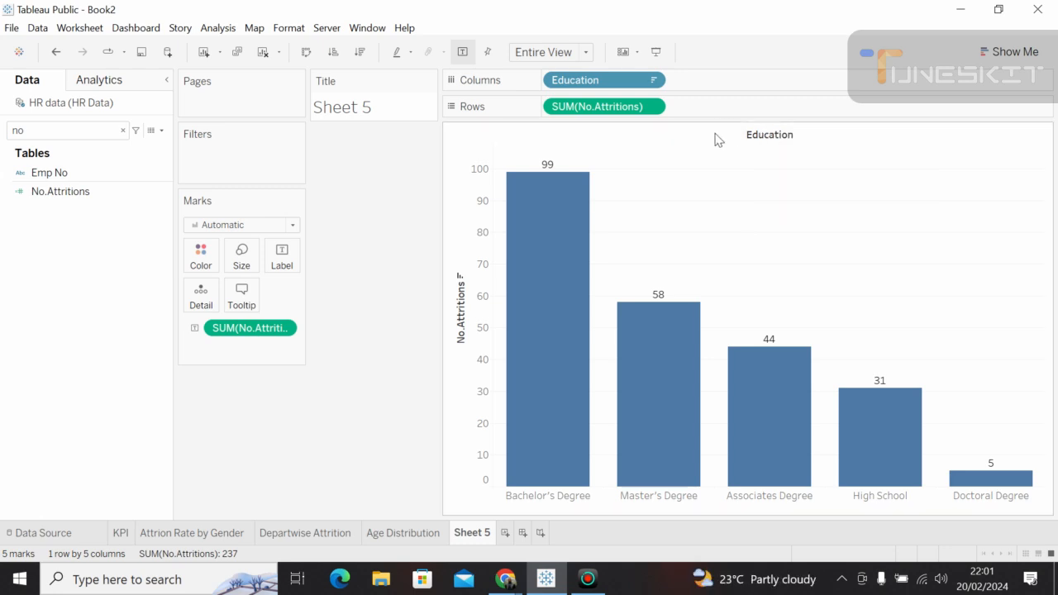
right_click(680, 141)
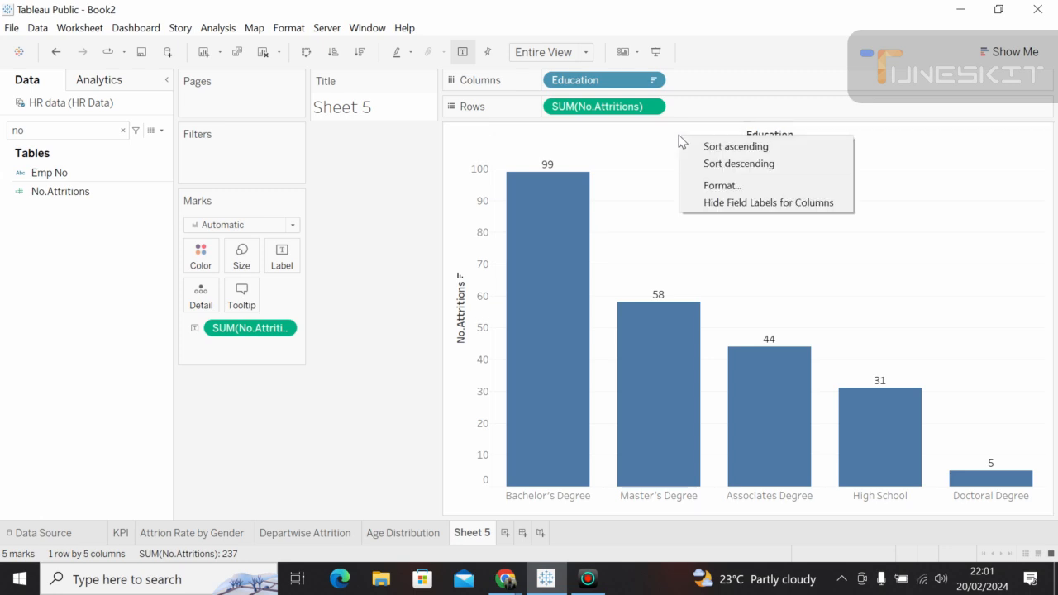
left_click(647, 137)
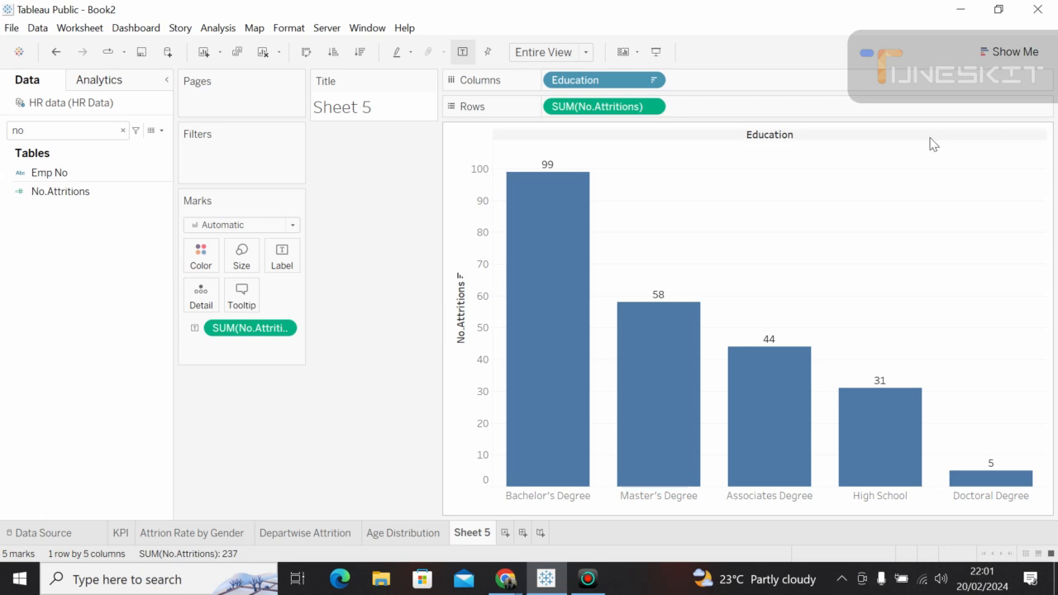
right_click(783, 138)
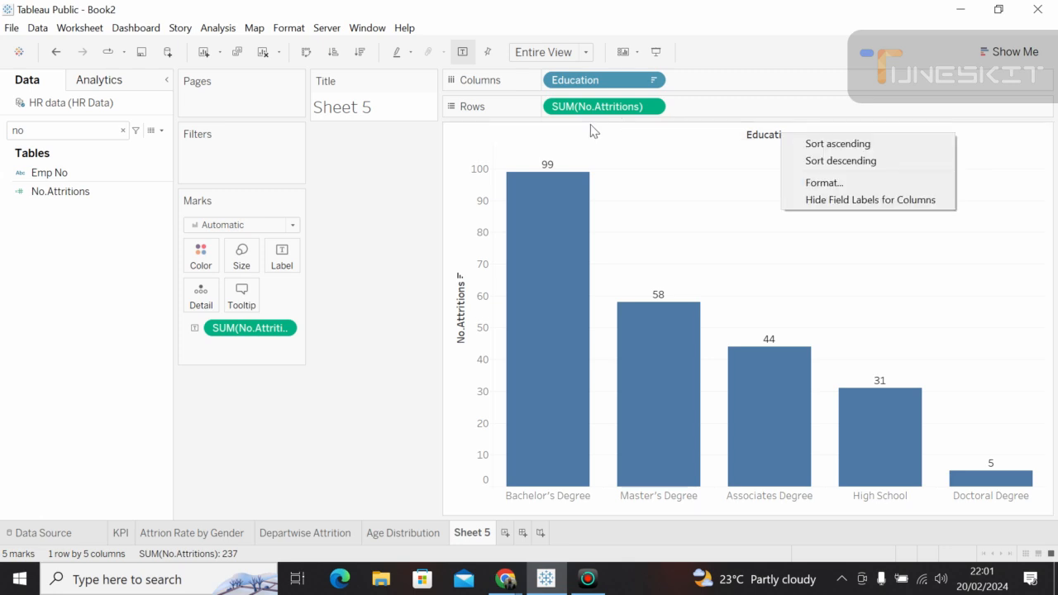
Set the education chart's fit to Standard.
left_click(567, 55)
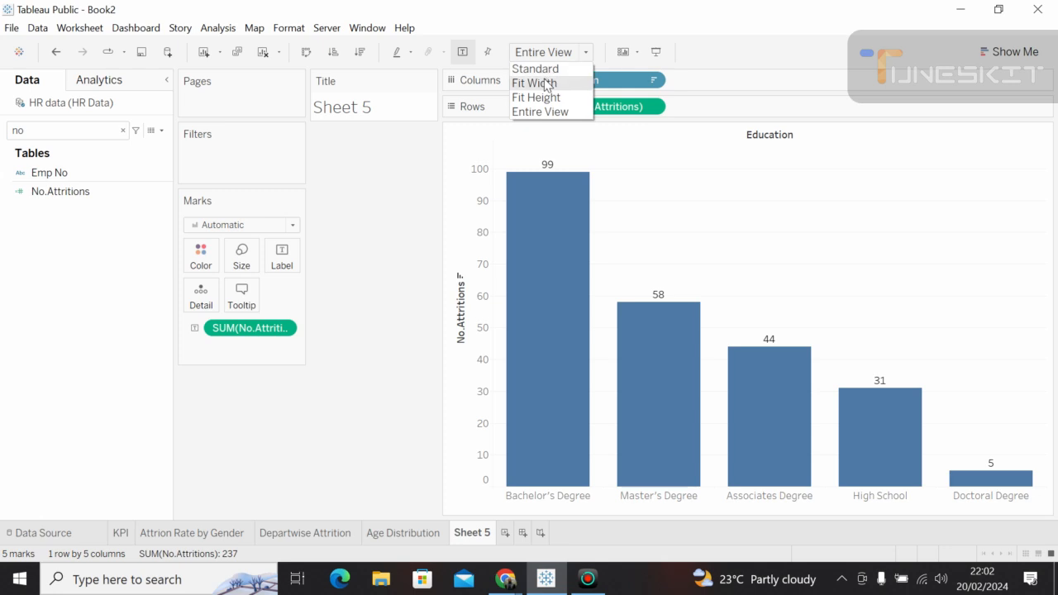
left_click(542, 71)
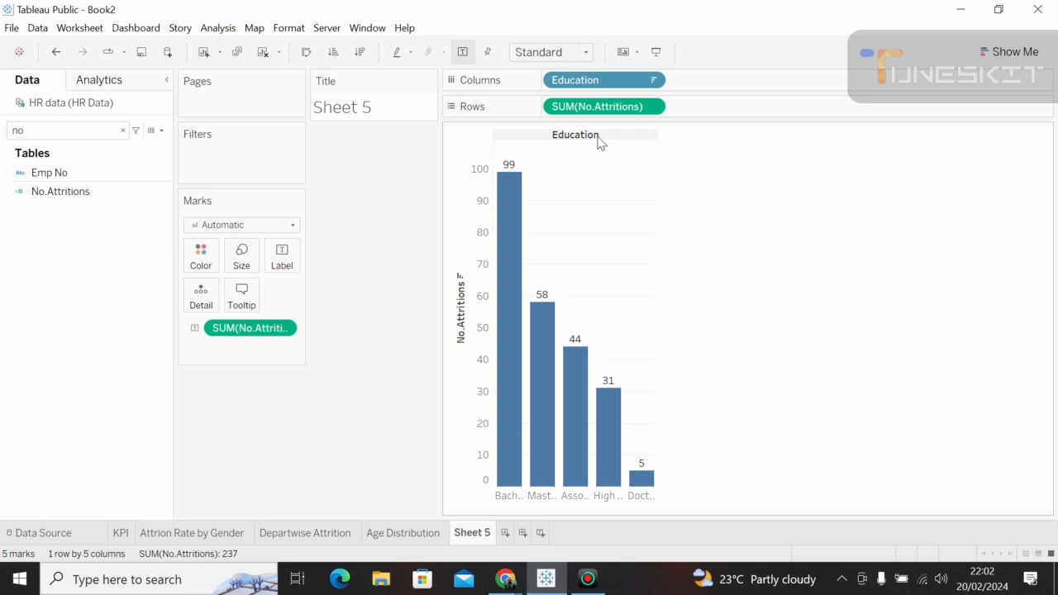
right_click(600, 143)
left_click(573, 149)
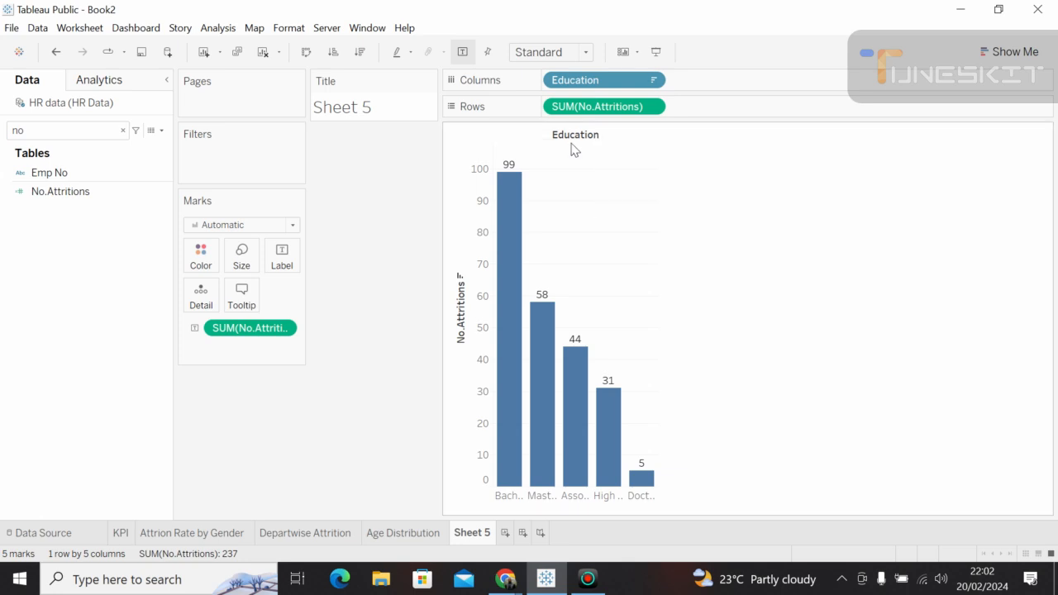
left_click(504, 162)
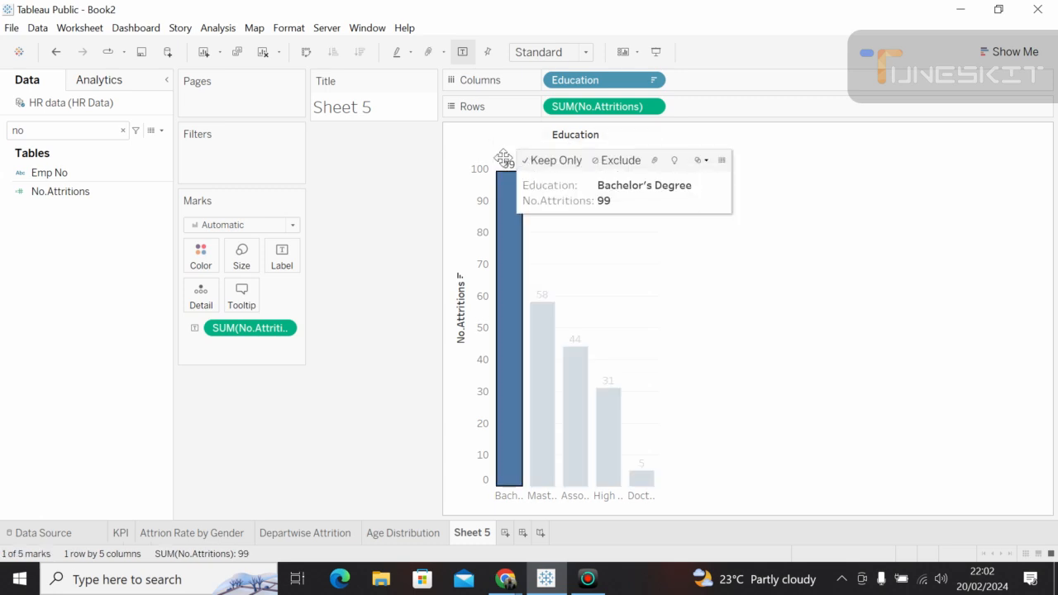
Hide the header of the No.Attritions axis.
left_click(462, 310)
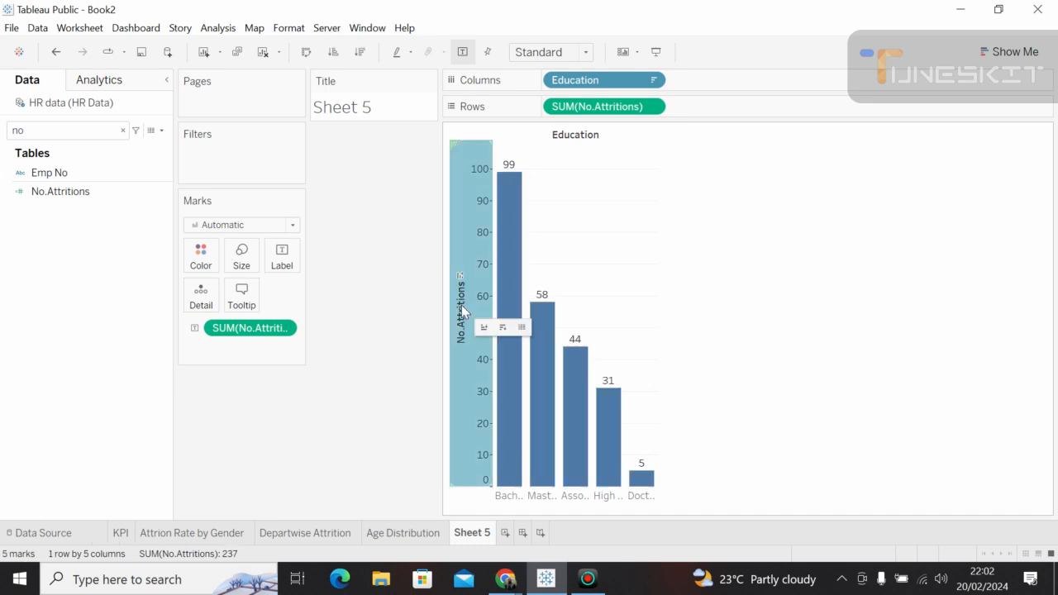
right_click(462, 311)
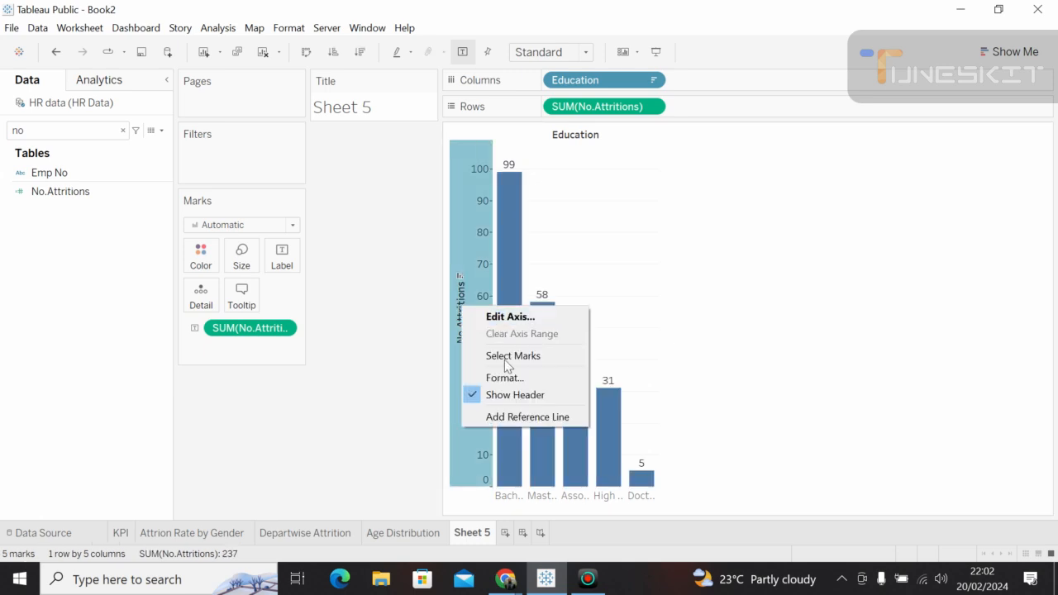
left_click(507, 382)
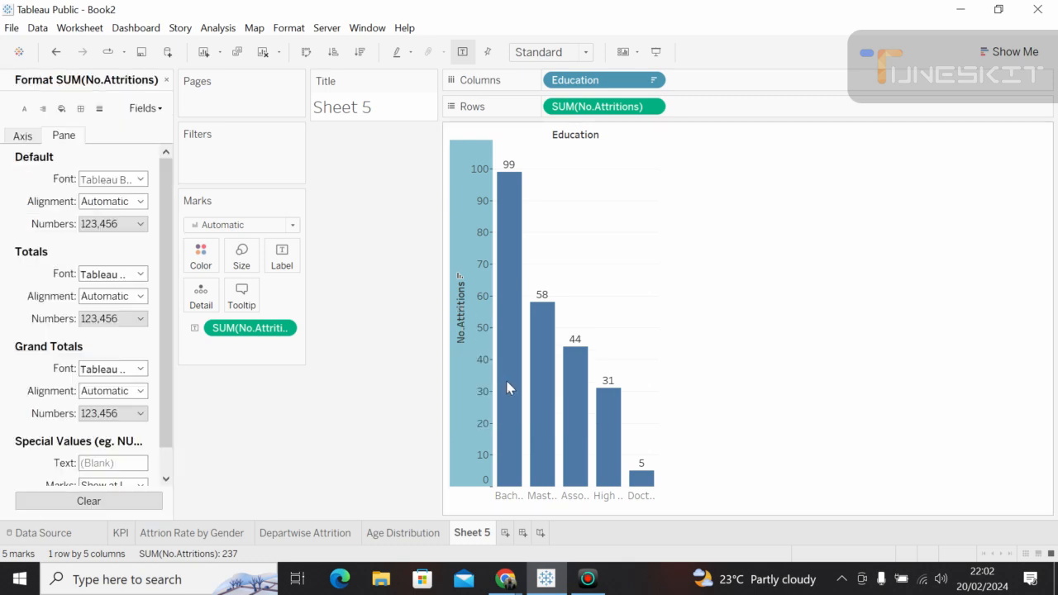
right_click(466, 291)
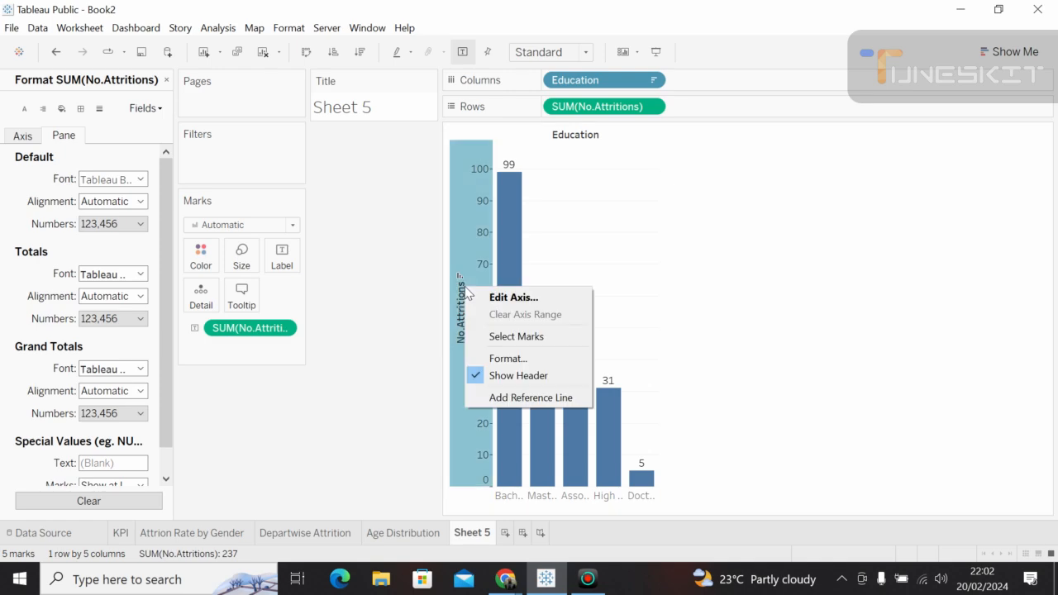
left_click(483, 380)
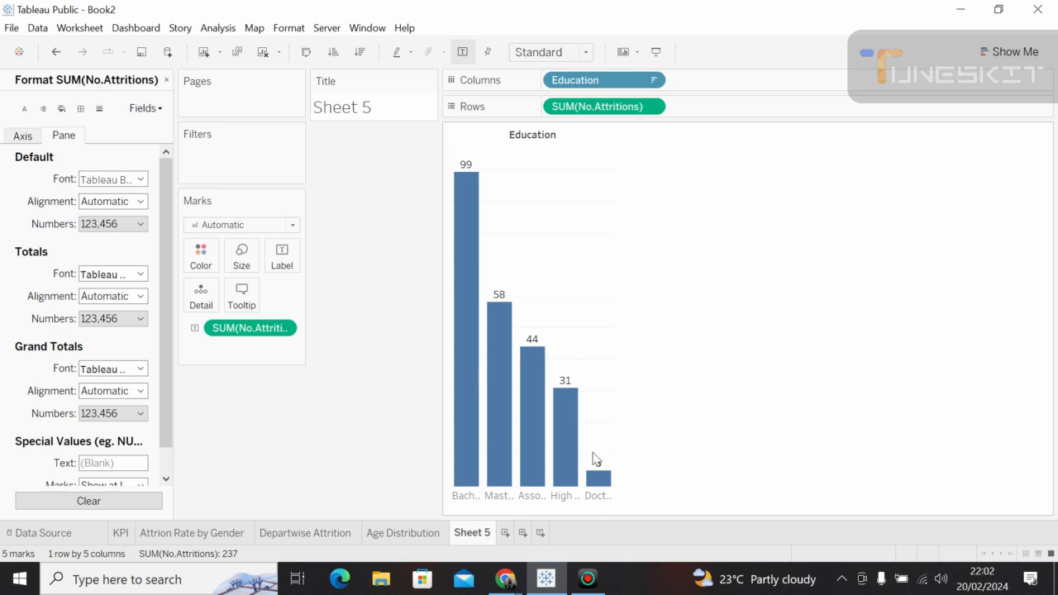
Fit the sorted attrition chart to Entire View.
left_click(586, 53)
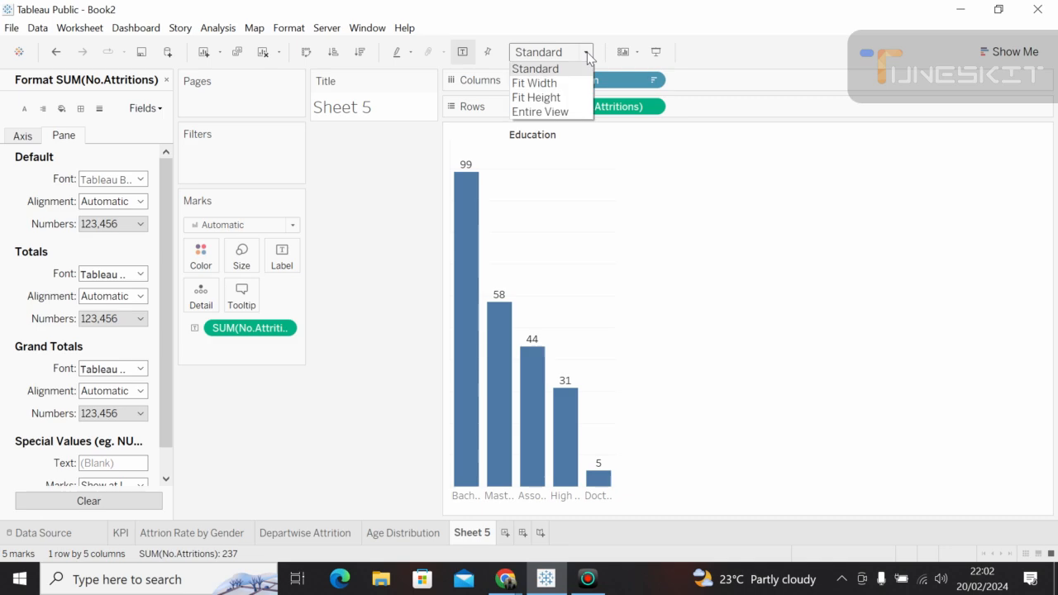
left_click(547, 110)
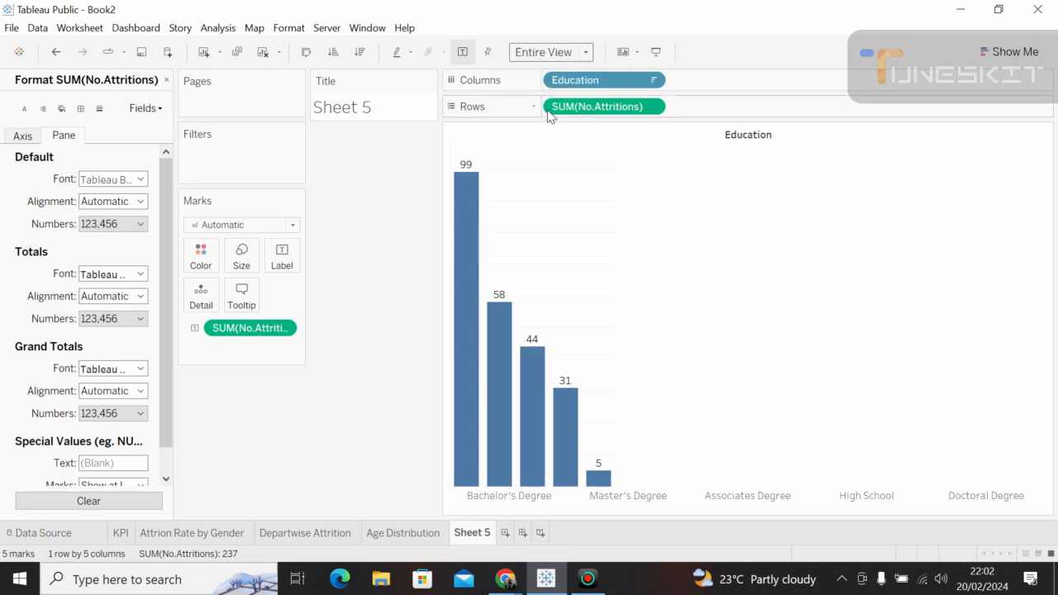
left_click(482, 266)
left_click(483, 267)
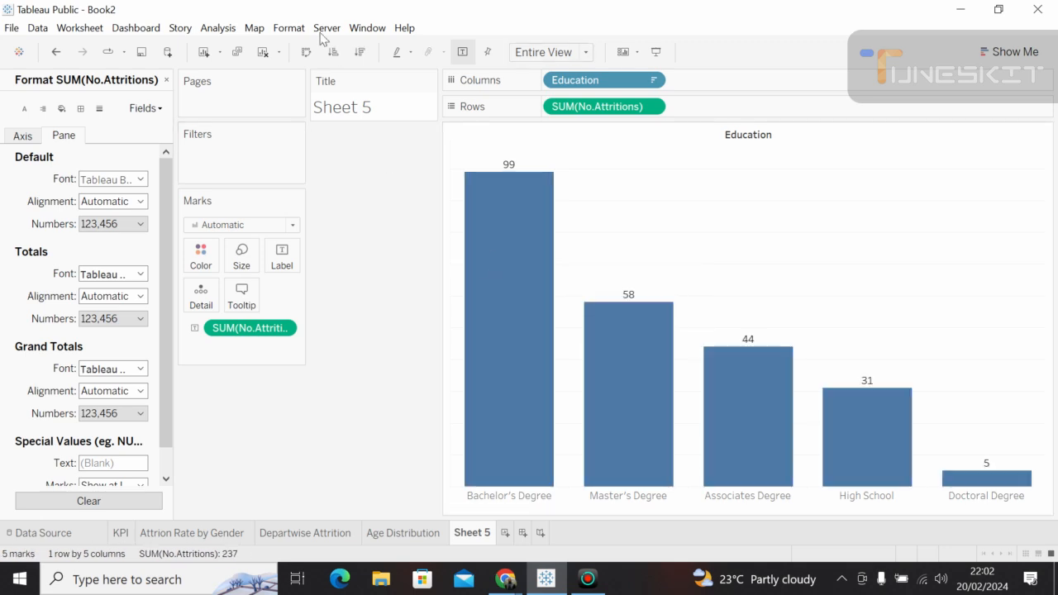
Set the default worksheet shading of Sheet 5 to bright light blue.
left_click(289, 28)
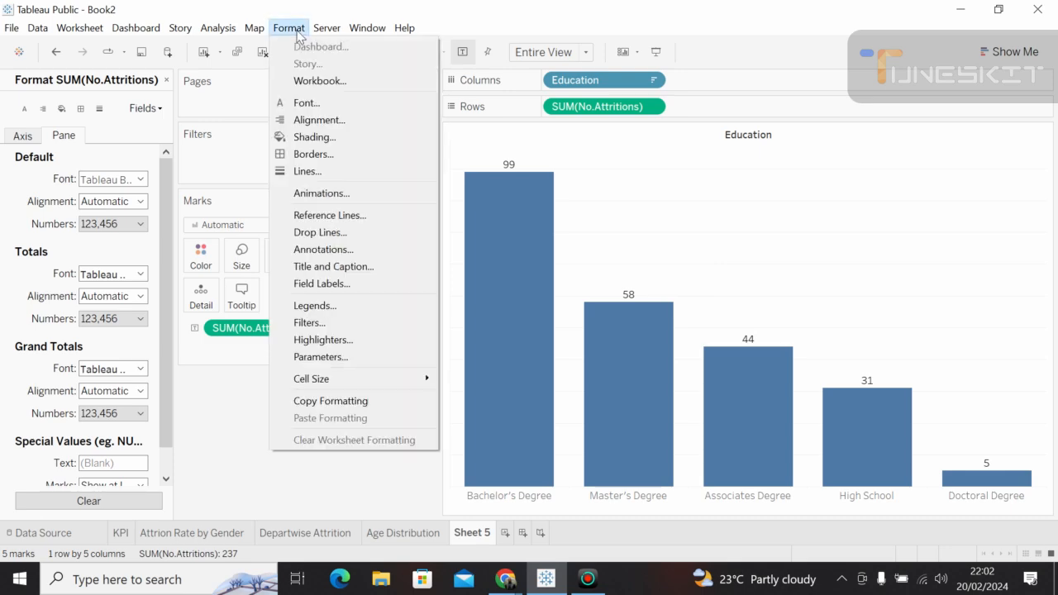
left_click(305, 137)
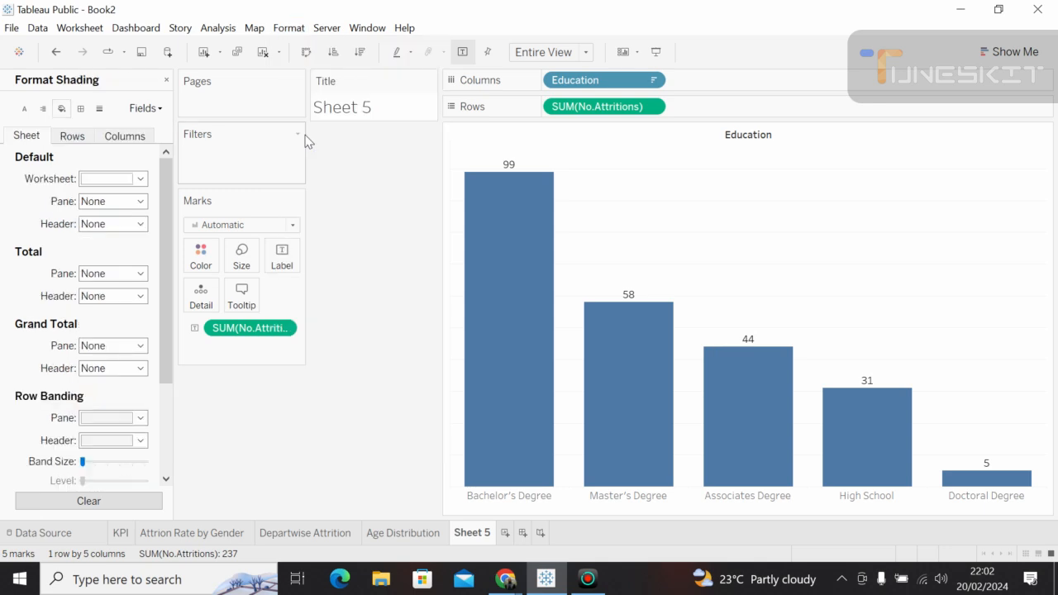
left_click(140, 179)
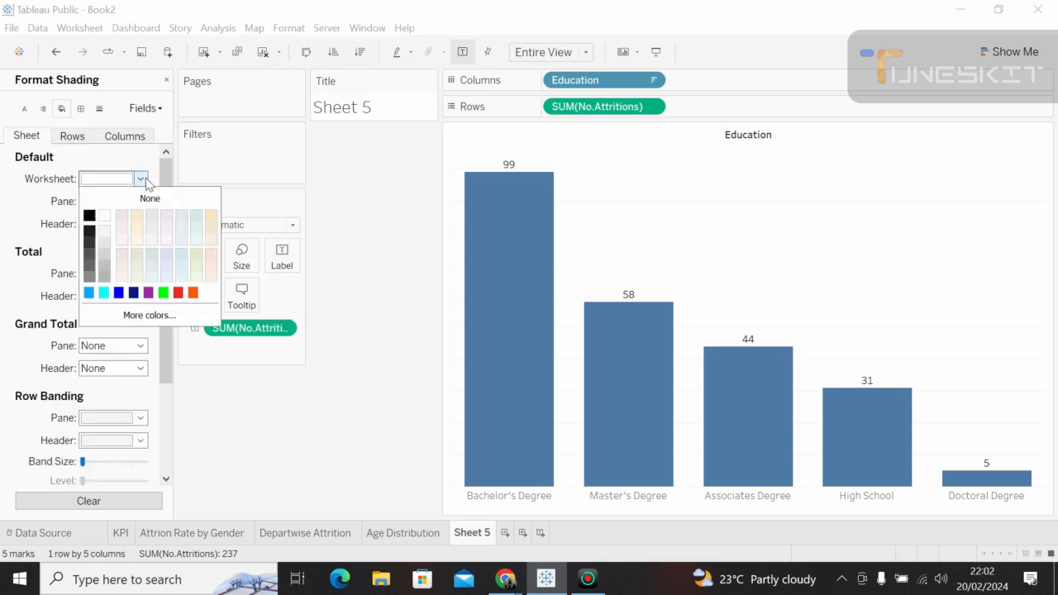
left_click(92, 294)
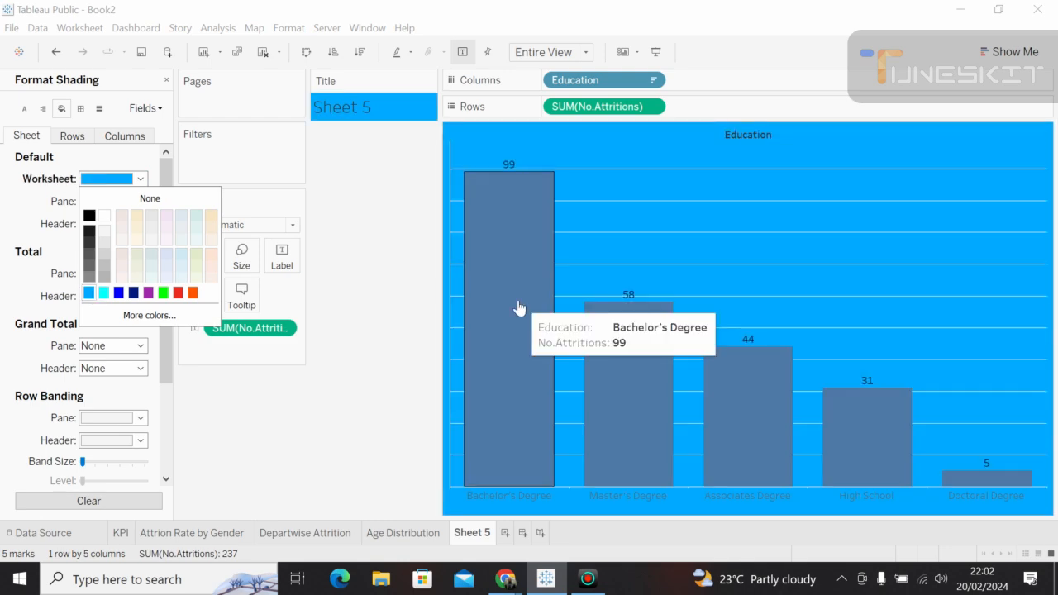
left_click(637, 436)
left_click(637, 436)
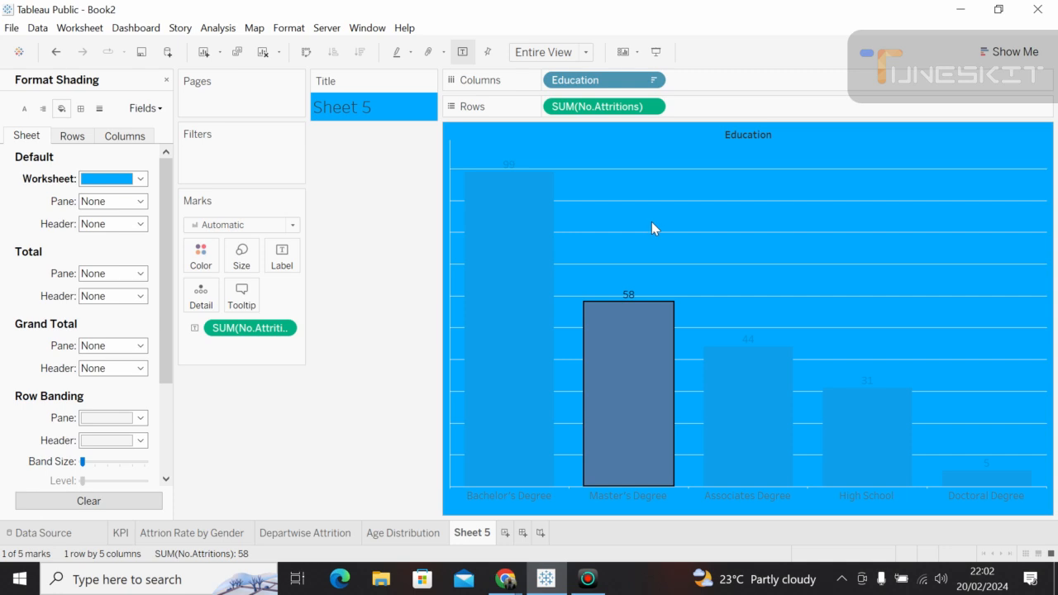
Set the grid lines, zero lines and trend lines of the education attrition sheet to None.
left_click(652, 222)
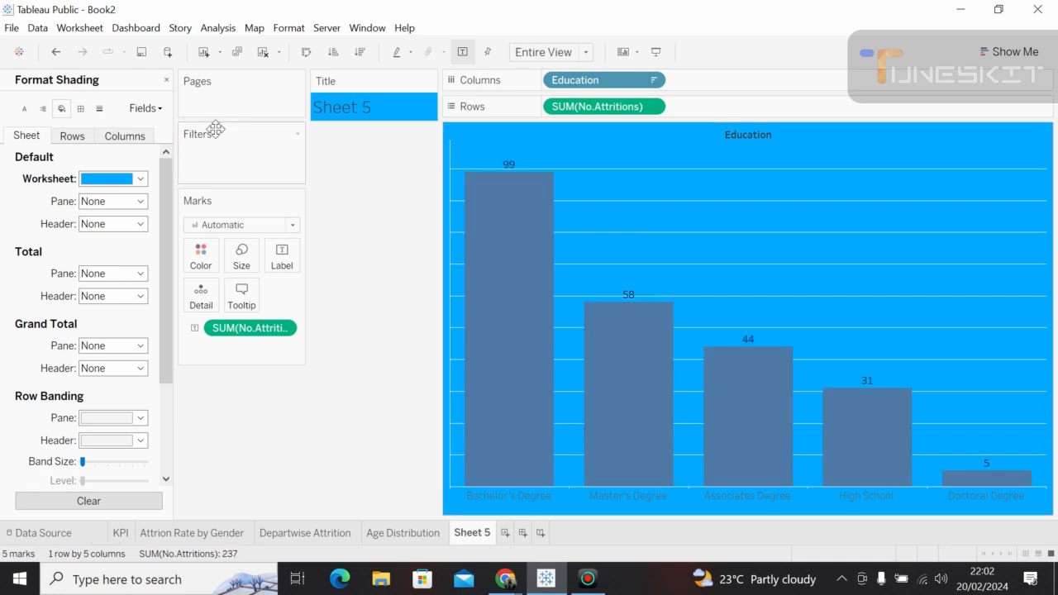
left_click(99, 109)
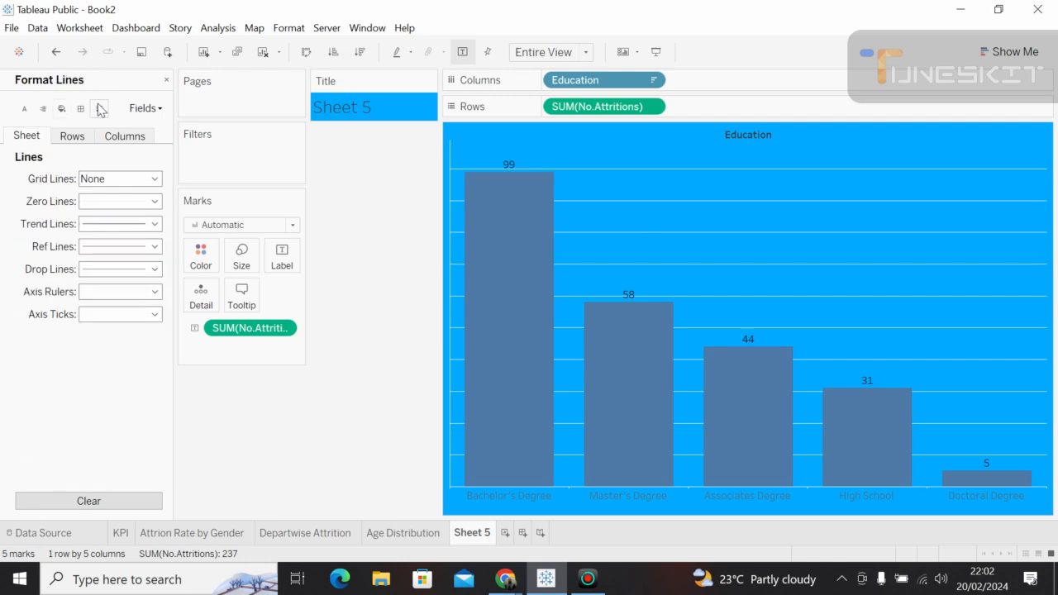
left_click(155, 179)
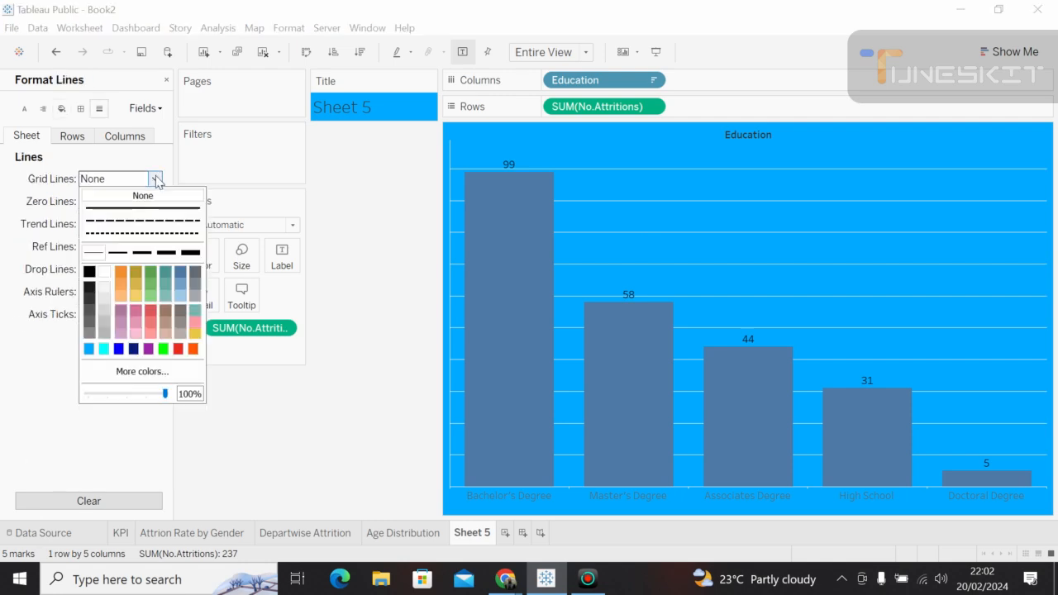
left_click(144, 195)
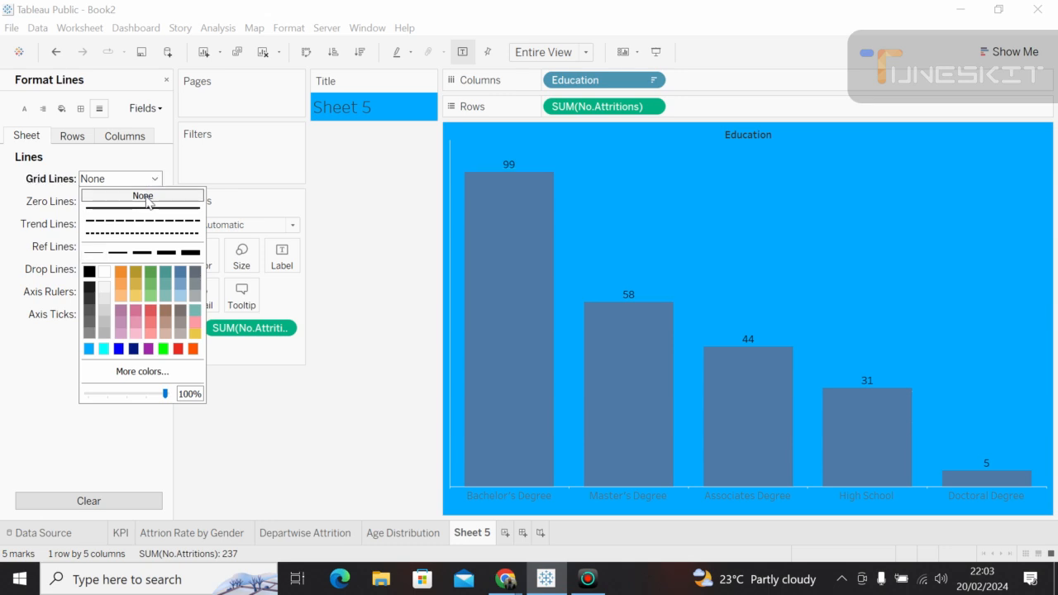
left_click(113, 175)
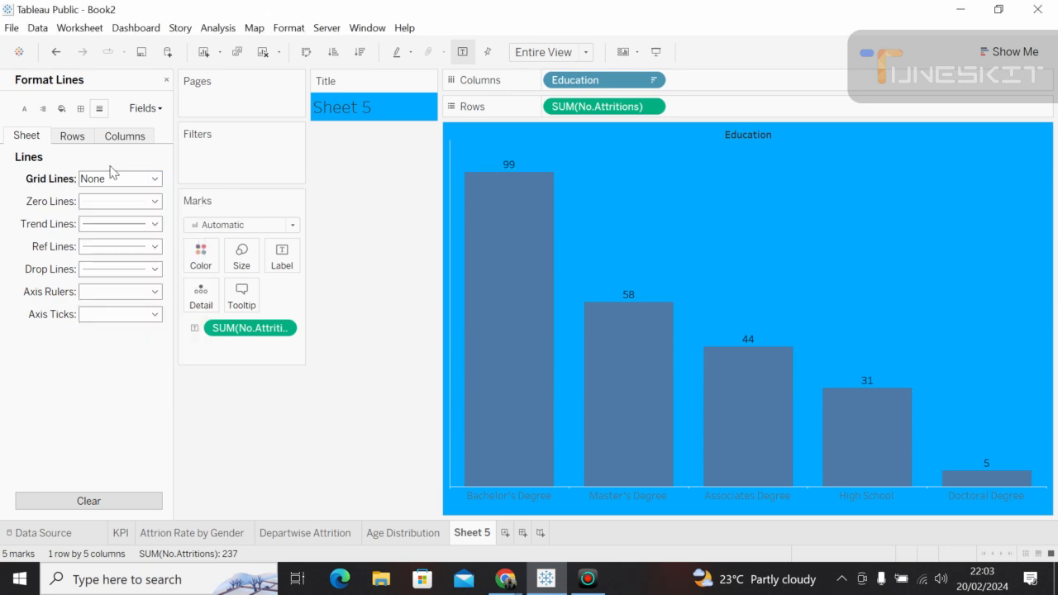
left_click(156, 201)
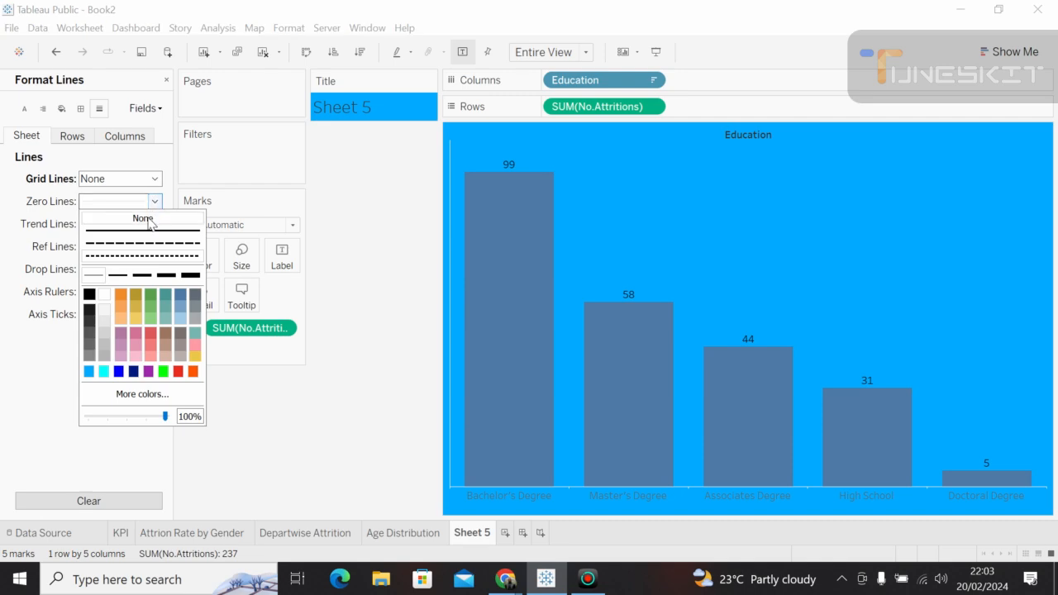
left_click(144, 218)
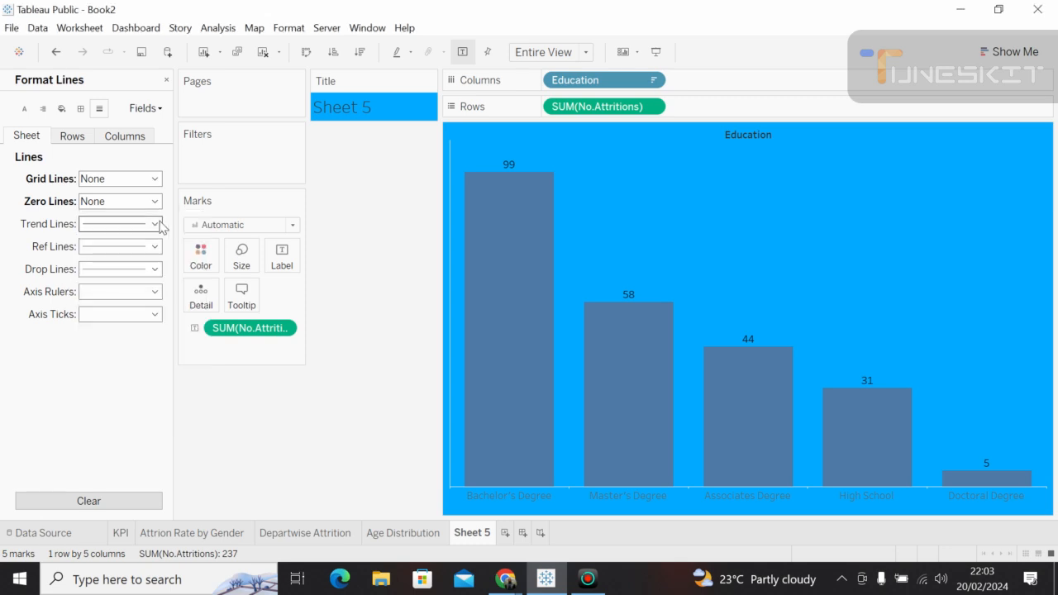
left_click(154, 224)
left_click(143, 240)
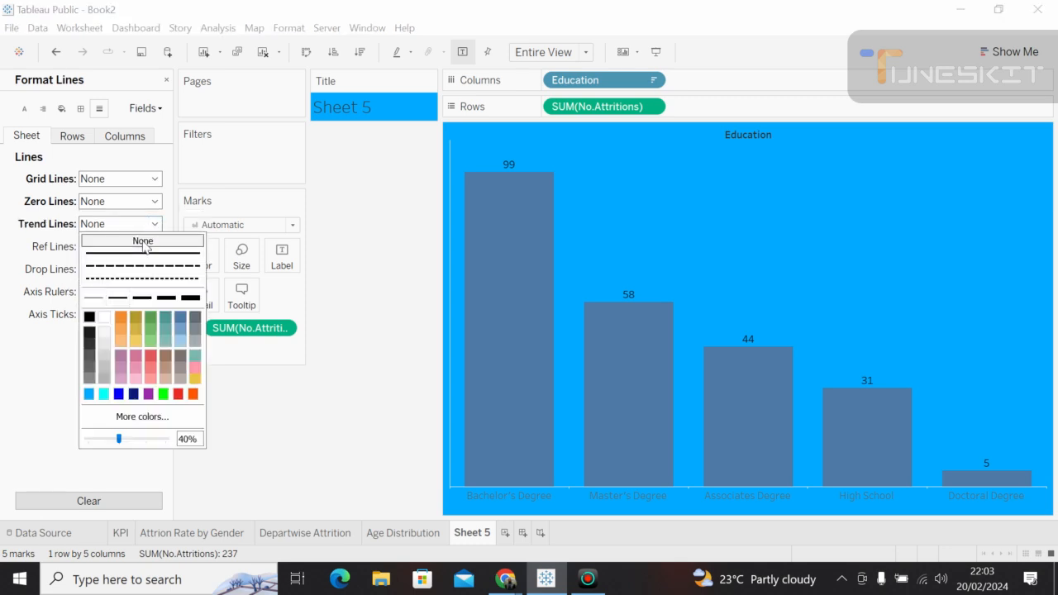
left_click(766, 307)
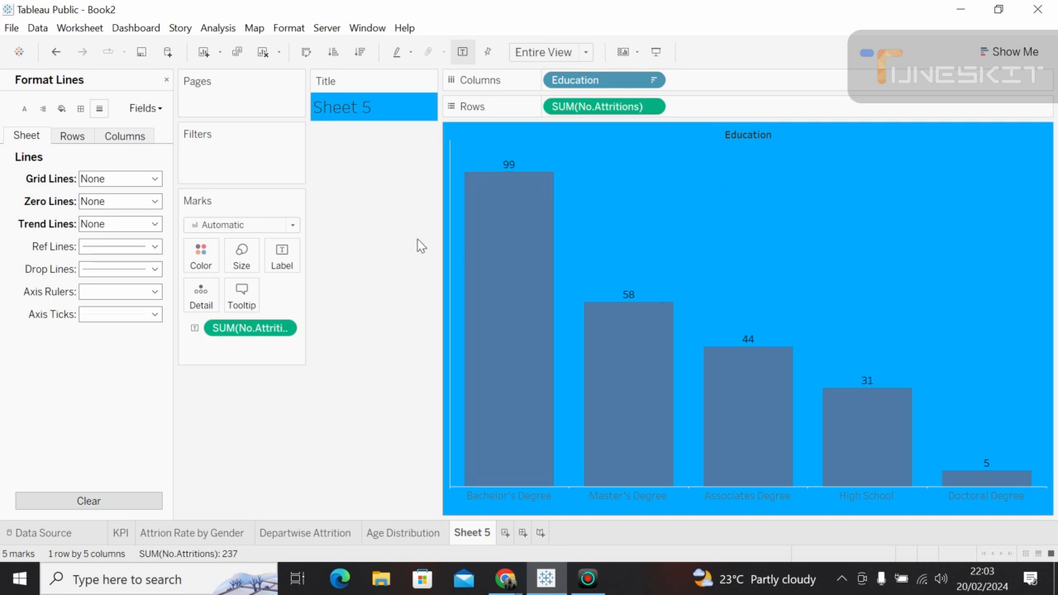
Format the bars' mark labels in white, bold, at font size 11.
left_click(283, 260)
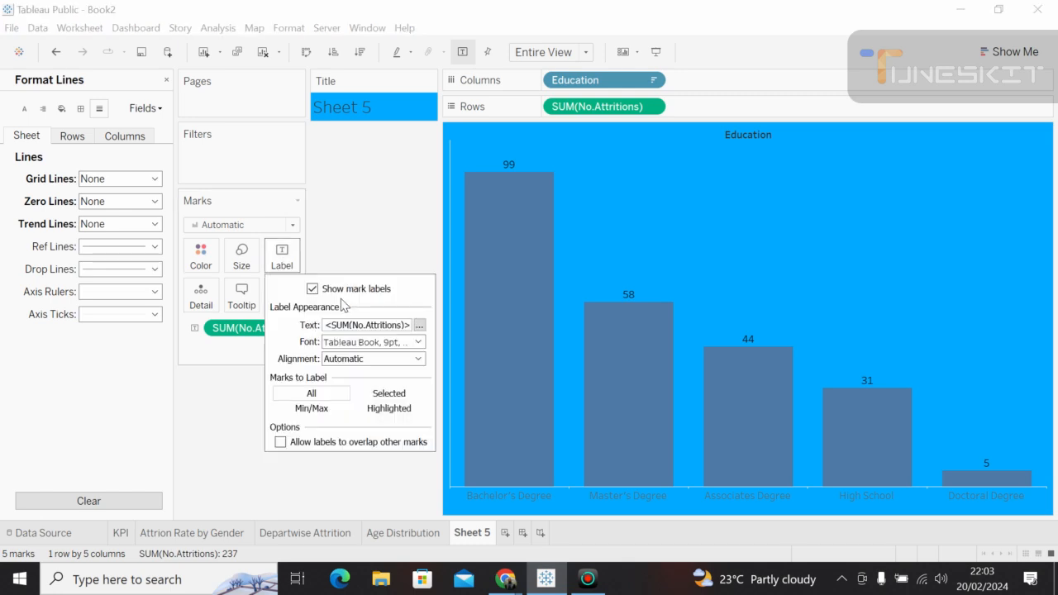
left_click(417, 342)
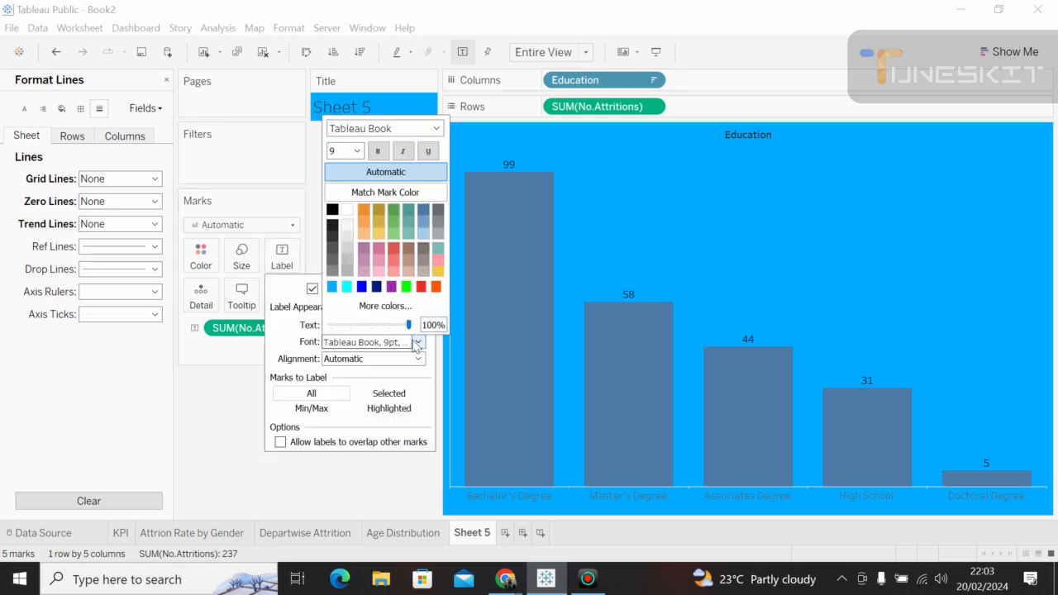
left_click(347, 211)
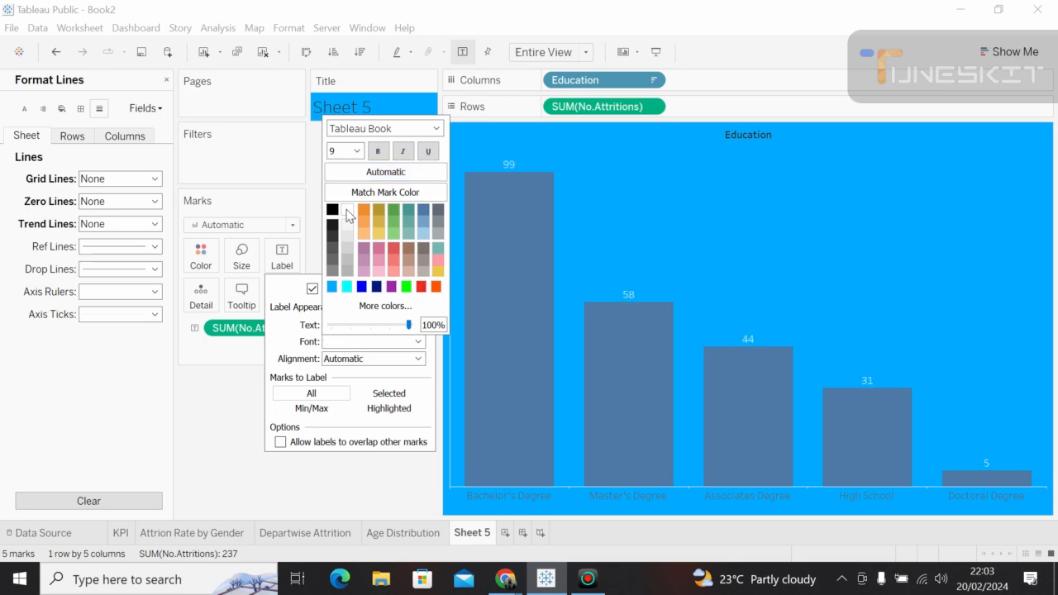
left_click(356, 150)
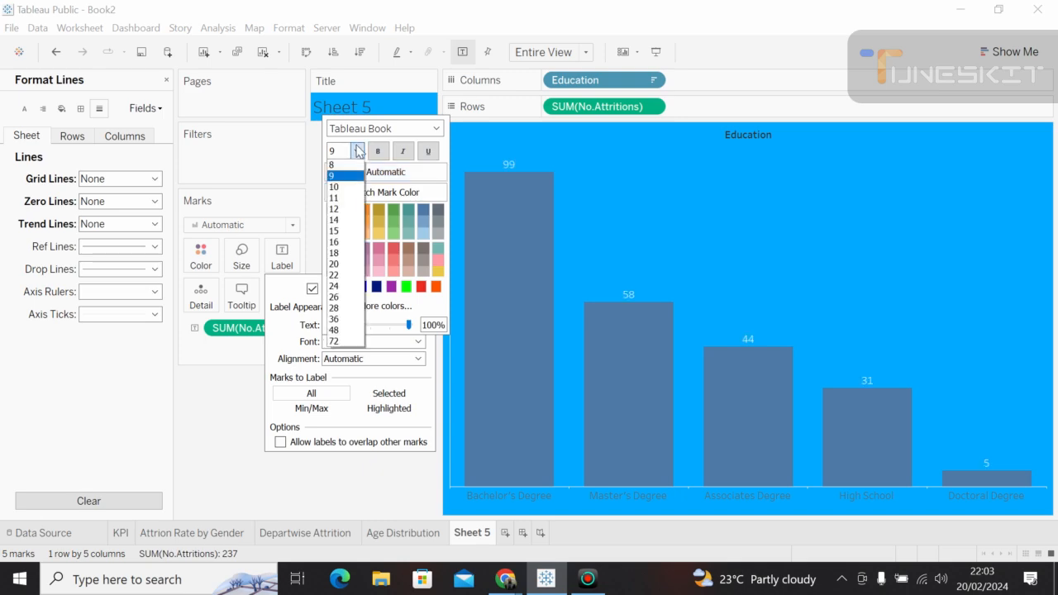
left_click(337, 202)
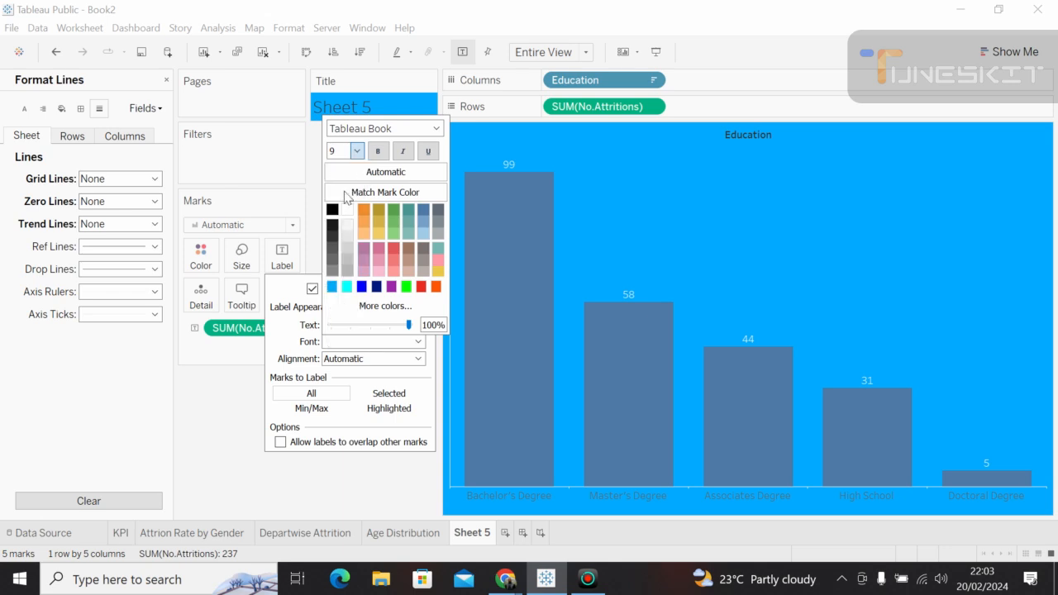
left_click(376, 152)
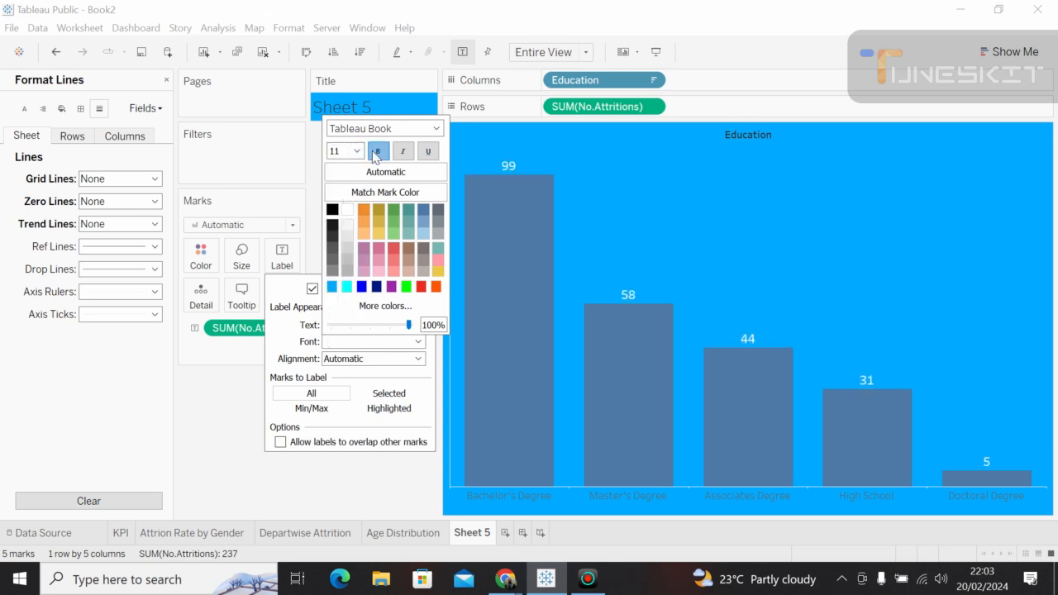
Change the mark labels' font to Tableau Semibold and their size to 10.
left_click(436, 130)
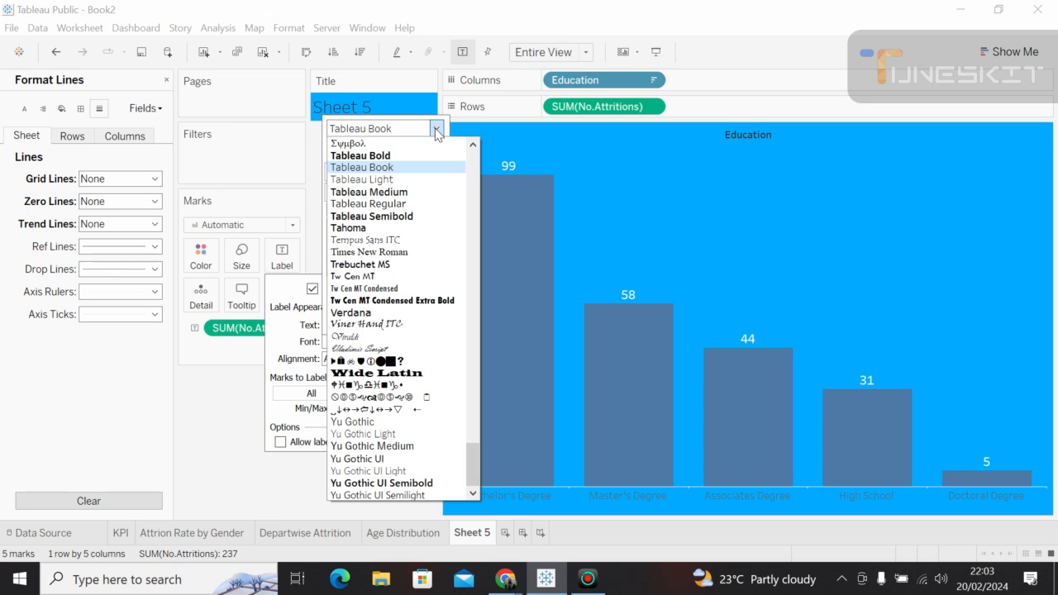
left_click(395, 217)
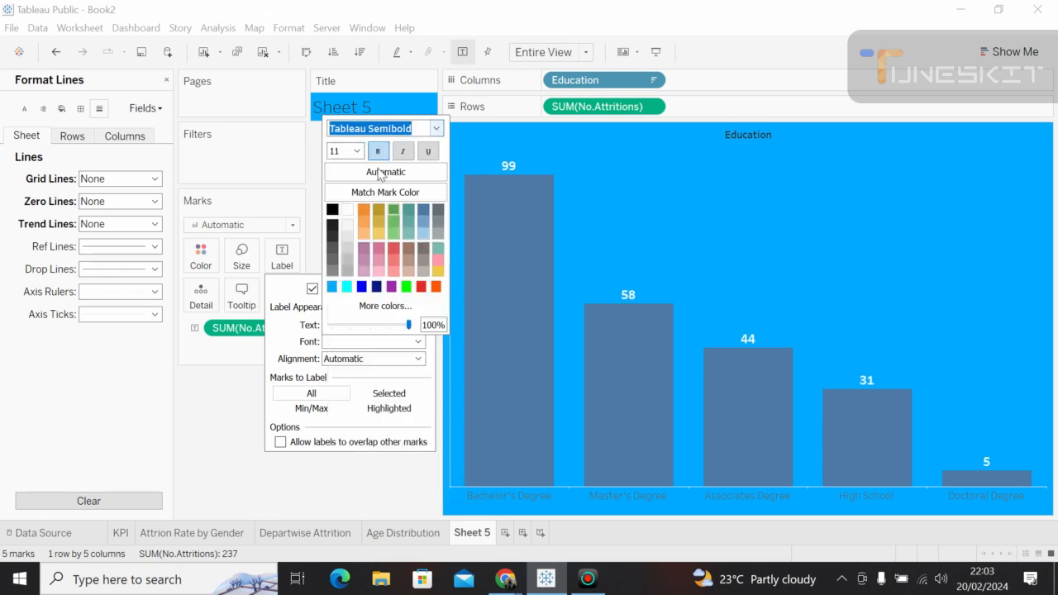
left_click(358, 151)
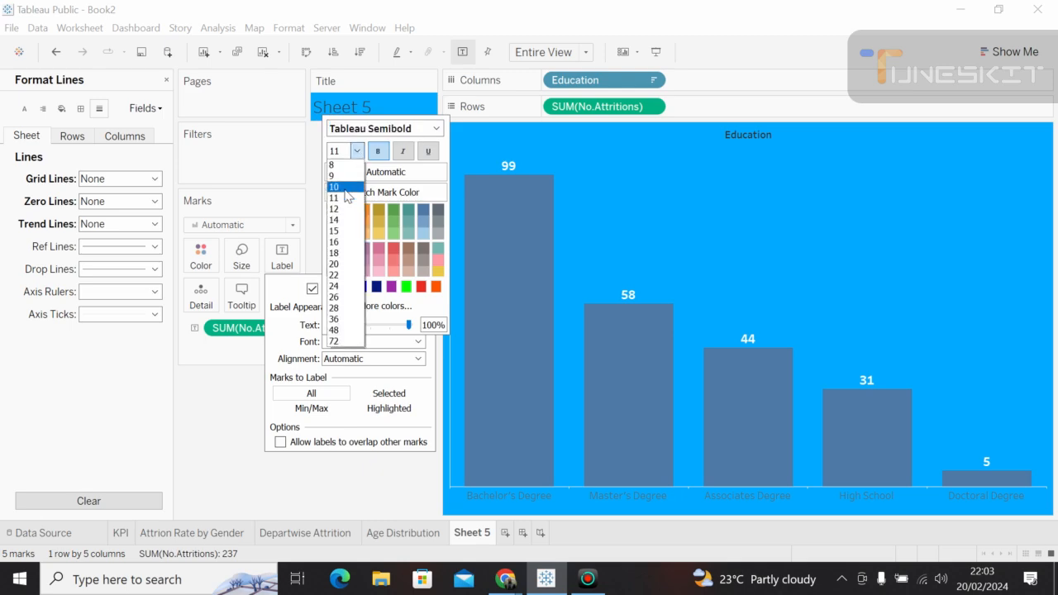
left_click(345, 188)
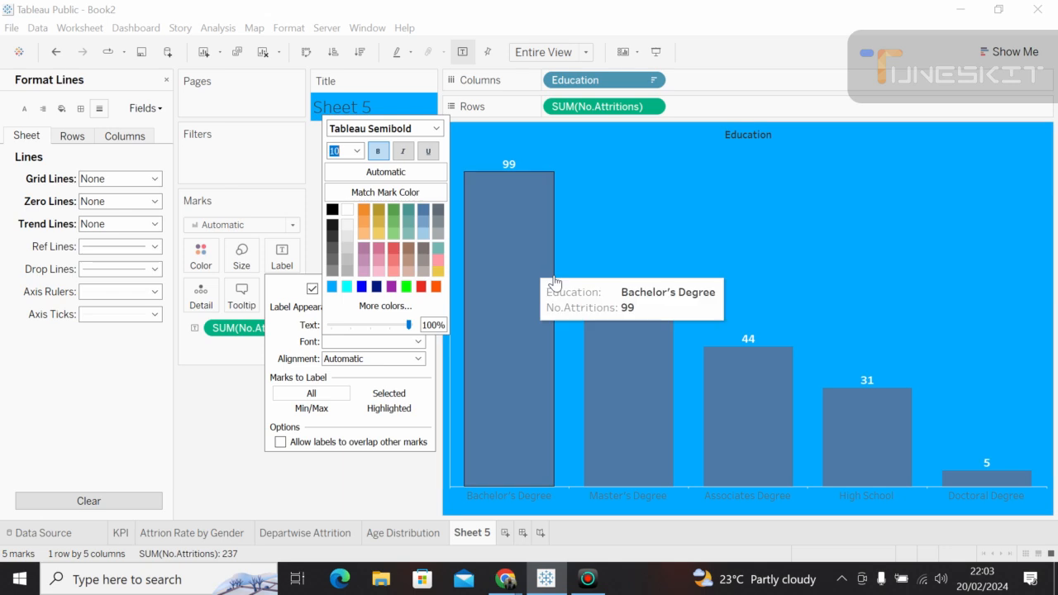
left_click(692, 264)
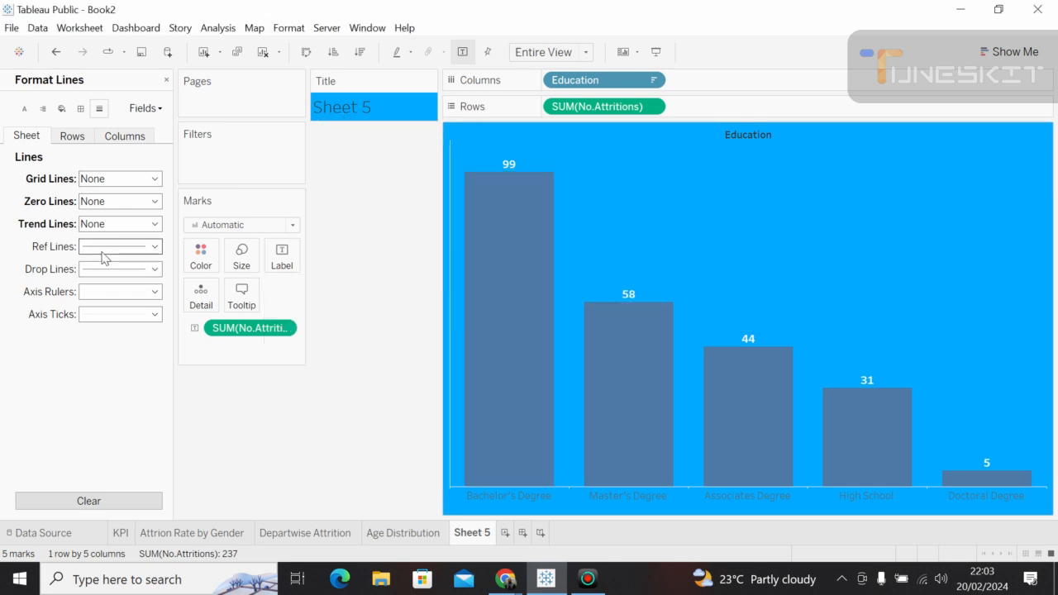
Set the sheet's drop lines, reference lines and axis rulers to None.
left_click(155, 269)
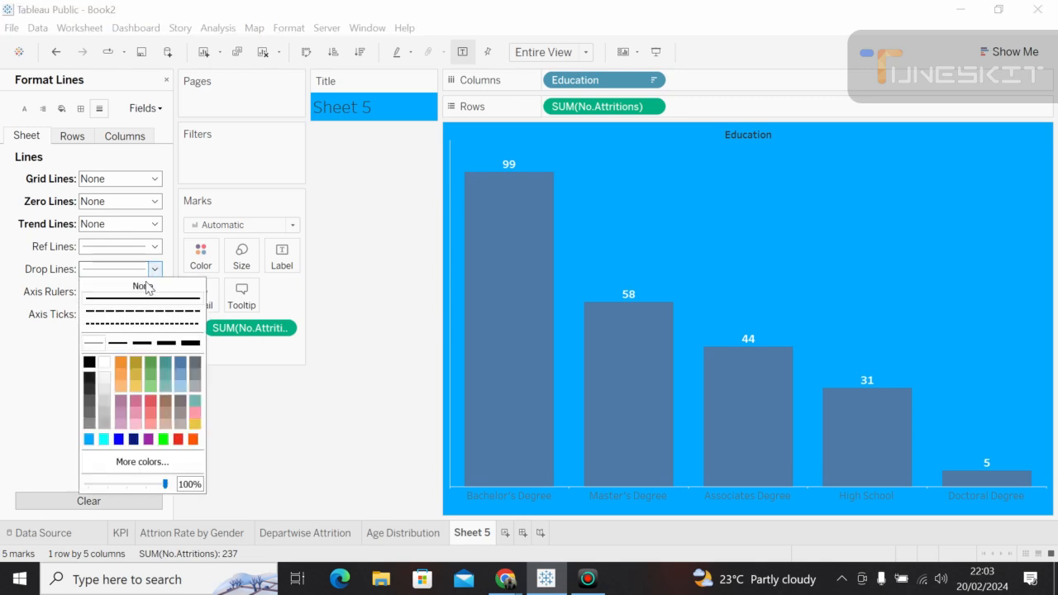
left_click(145, 287)
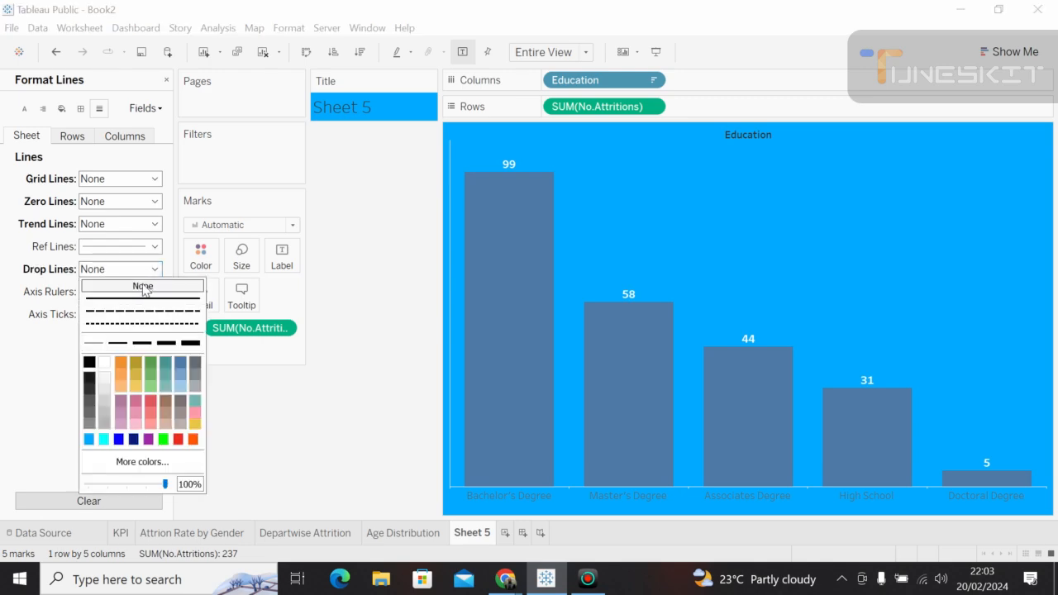
left_click(154, 247)
left_click(143, 264)
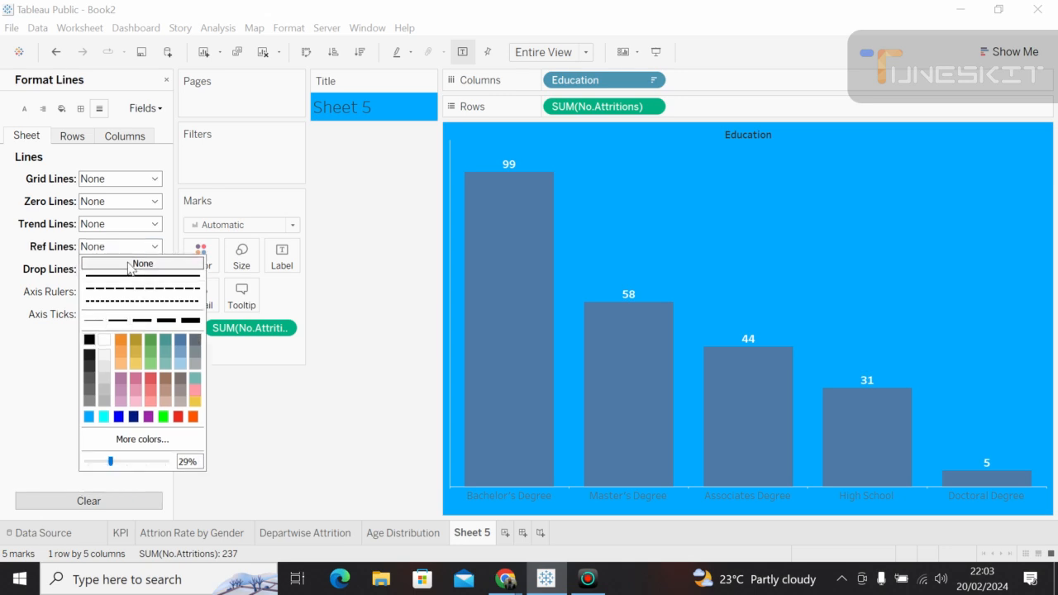
left_click(47, 291)
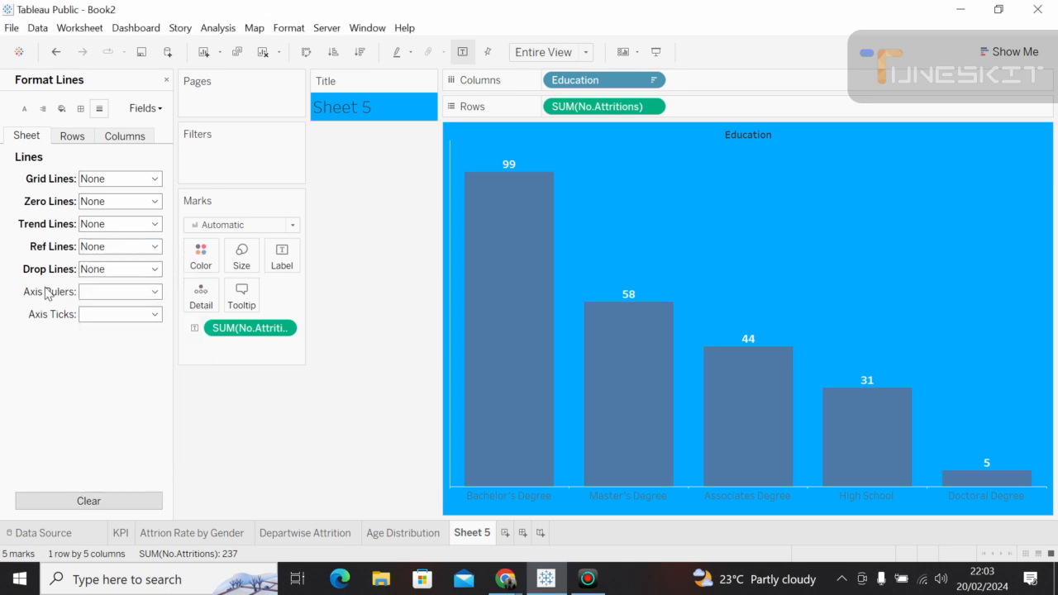
left_click(130, 291)
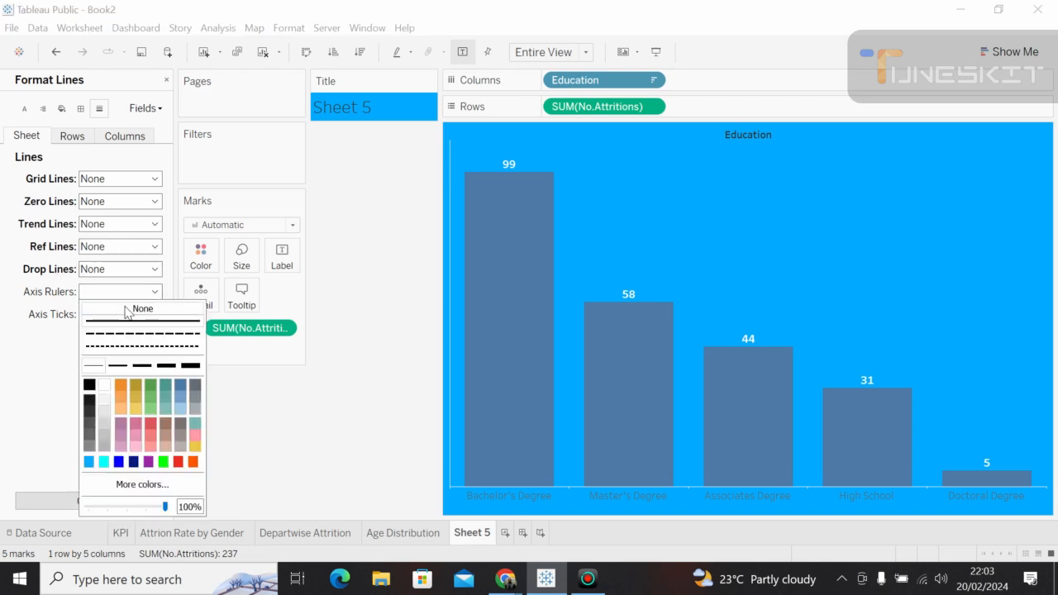
left_click(127, 310)
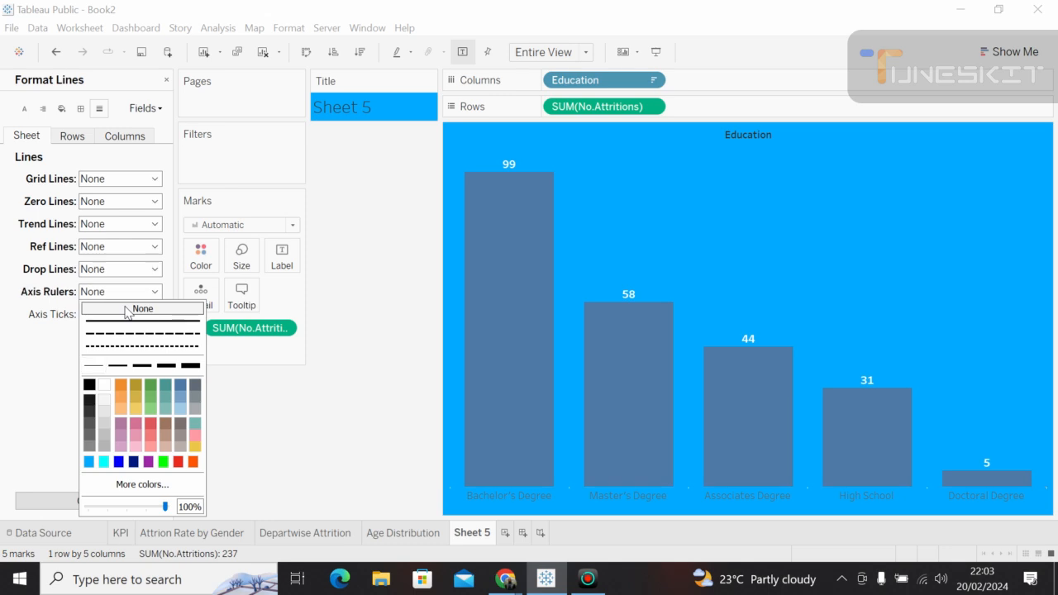
left_click(30, 339)
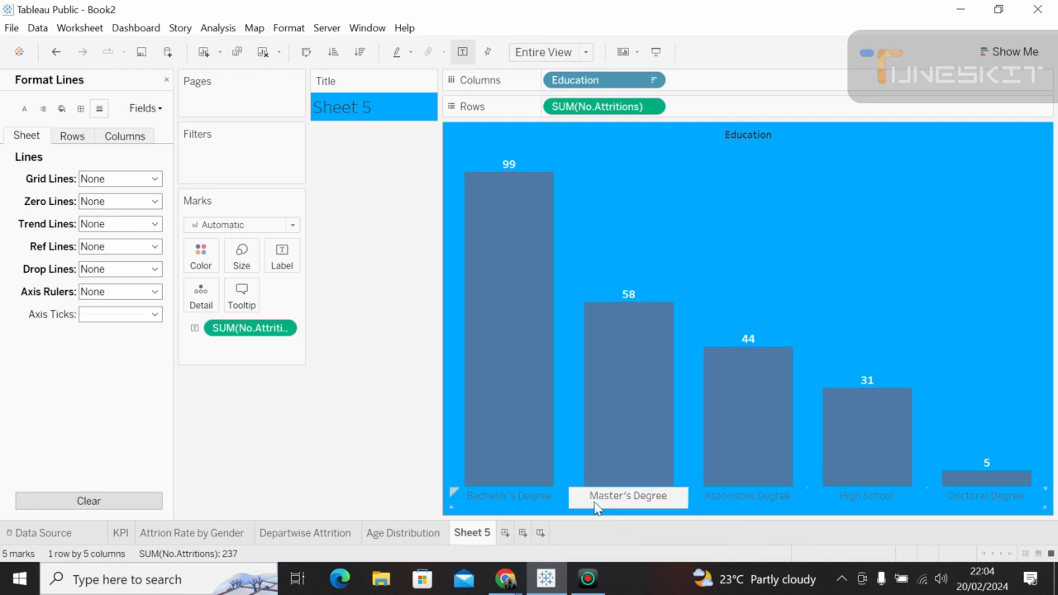
Format the Education headers below the bars with a centred horizontal alignment.
left_click(517, 498)
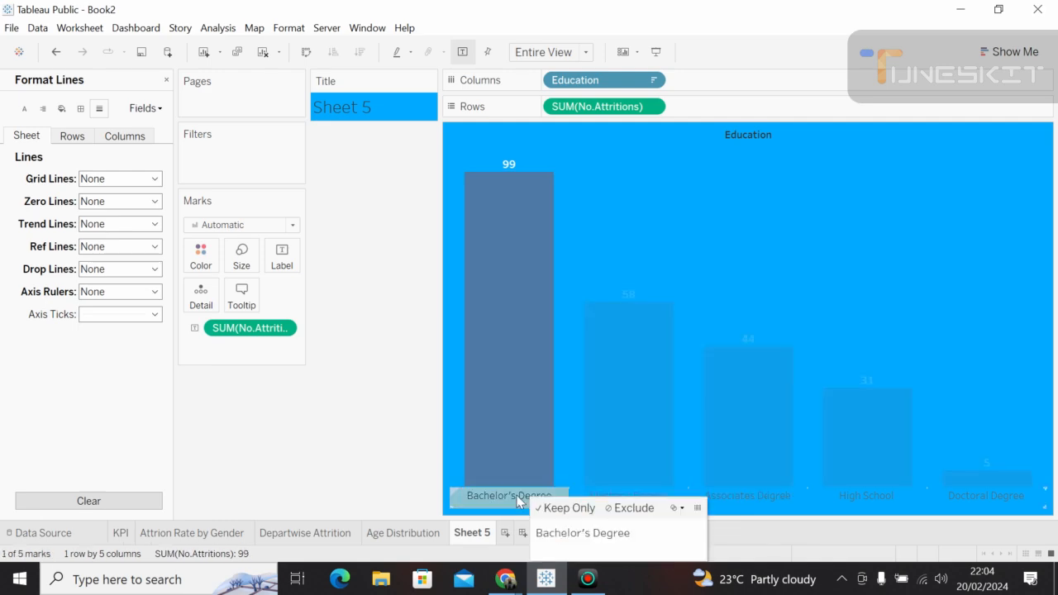
left_click(166, 80)
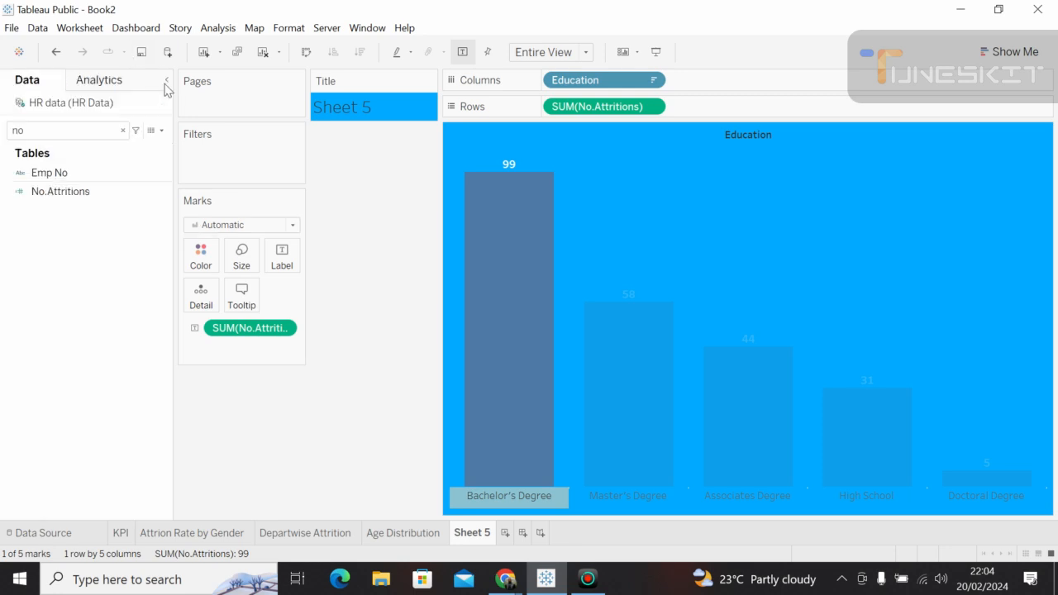
left_click(166, 80)
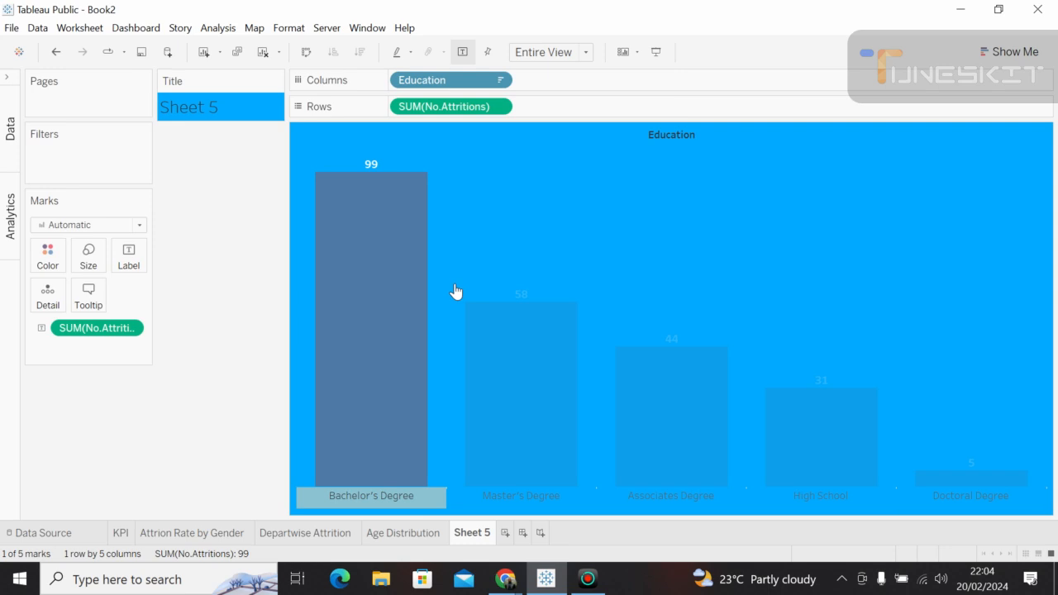
left_click(510, 496)
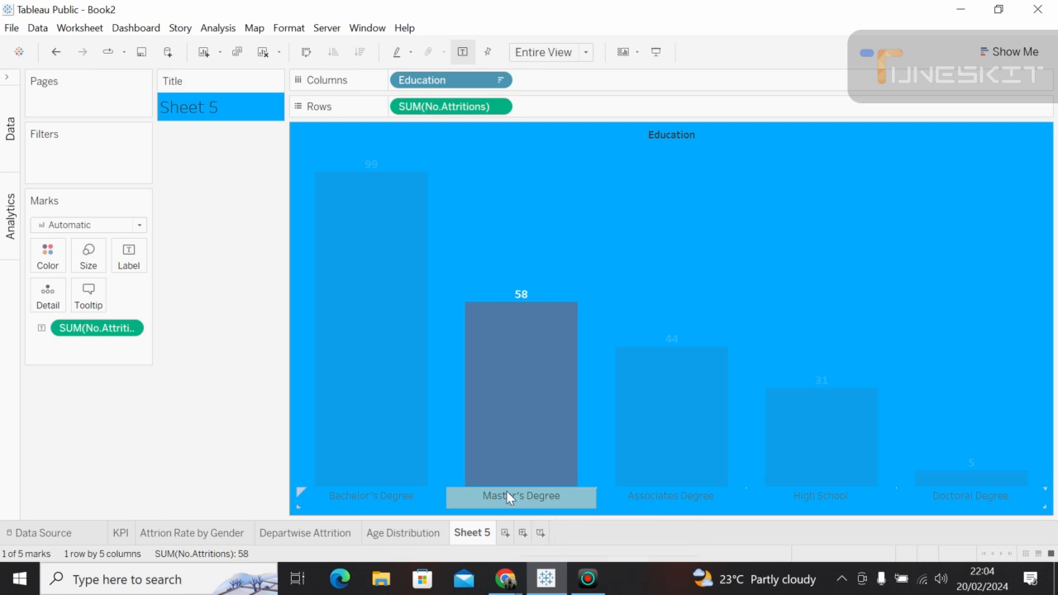
right_click(508, 495)
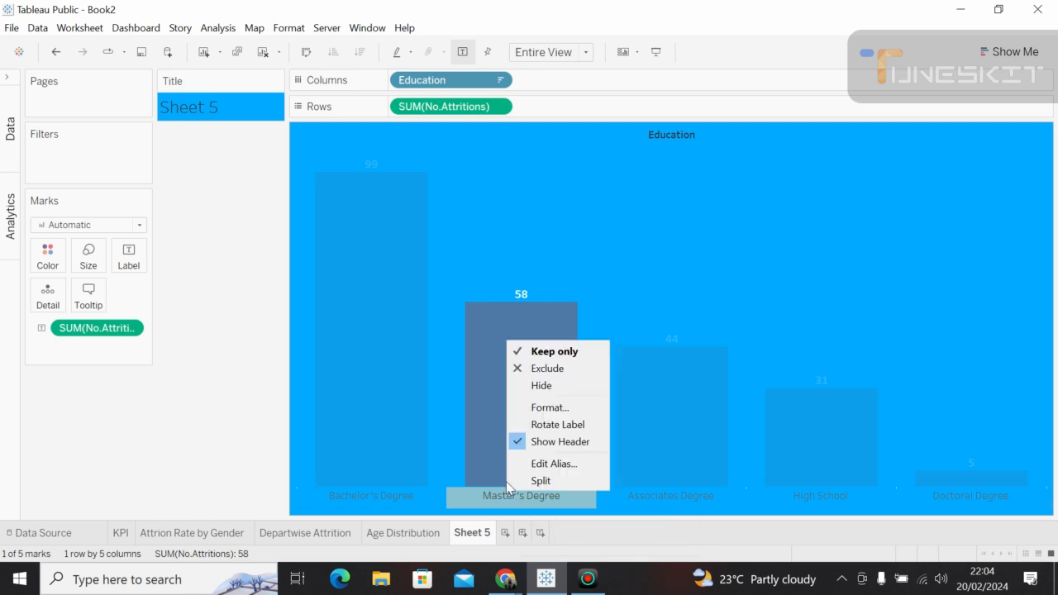
left_click(547, 407)
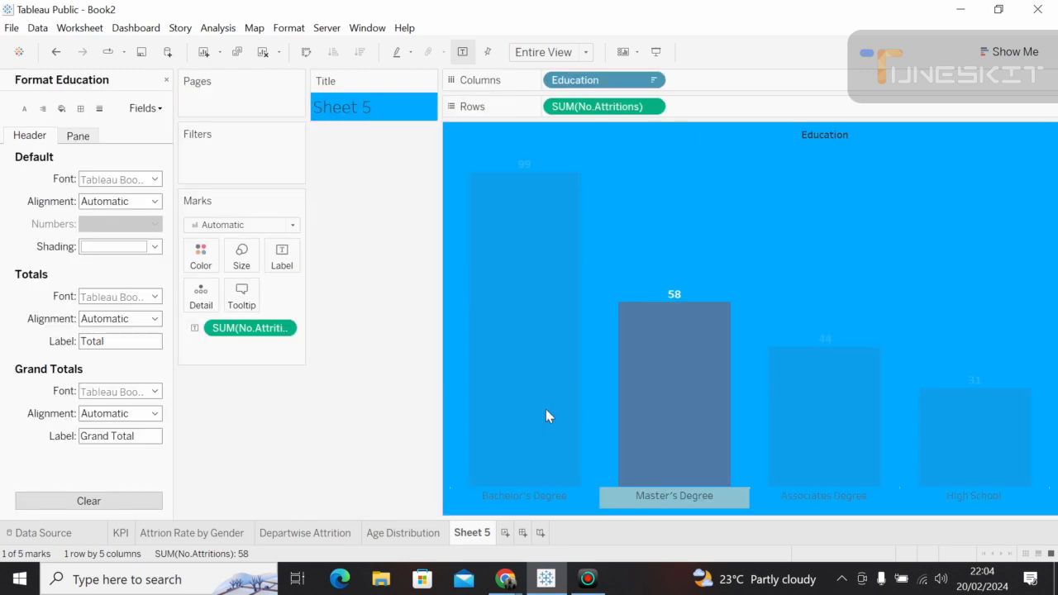
left_click(154, 202)
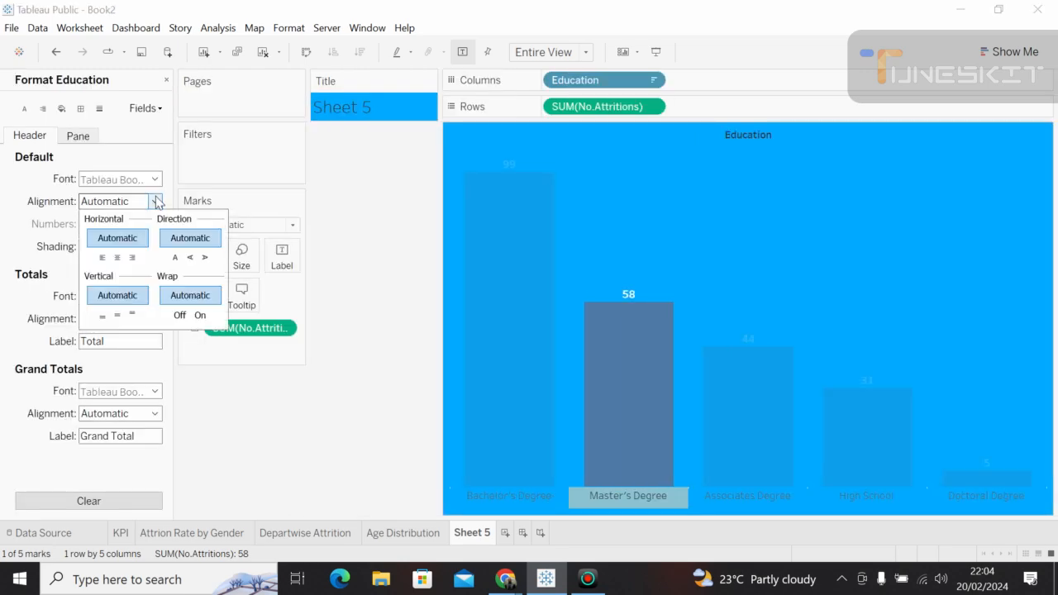
left_click(118, 258)
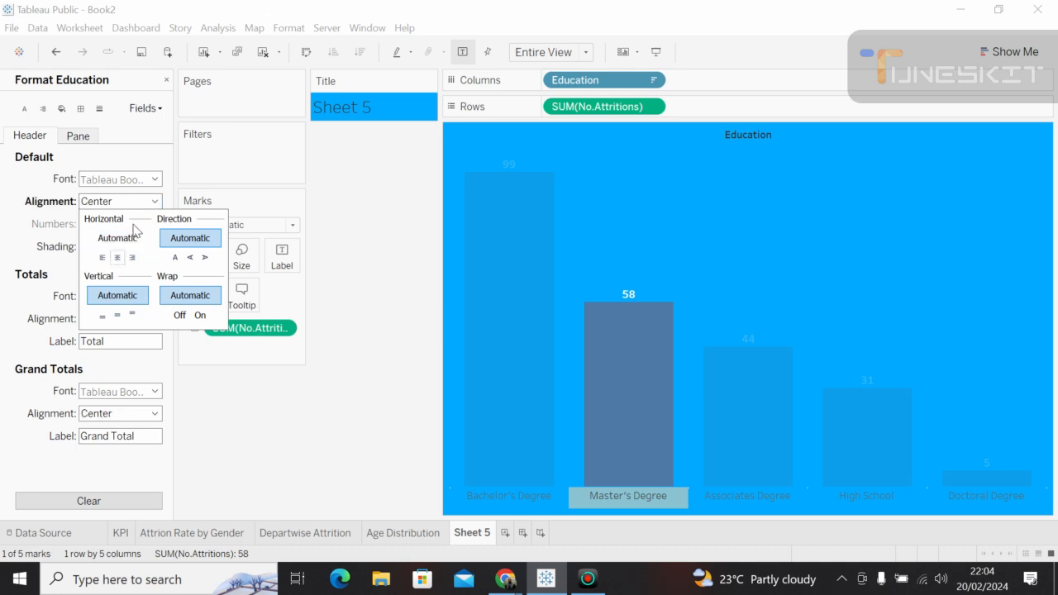
Format the Education headers' font below the bars in white, bold Tableau Semibold.
left_click(155, 179)
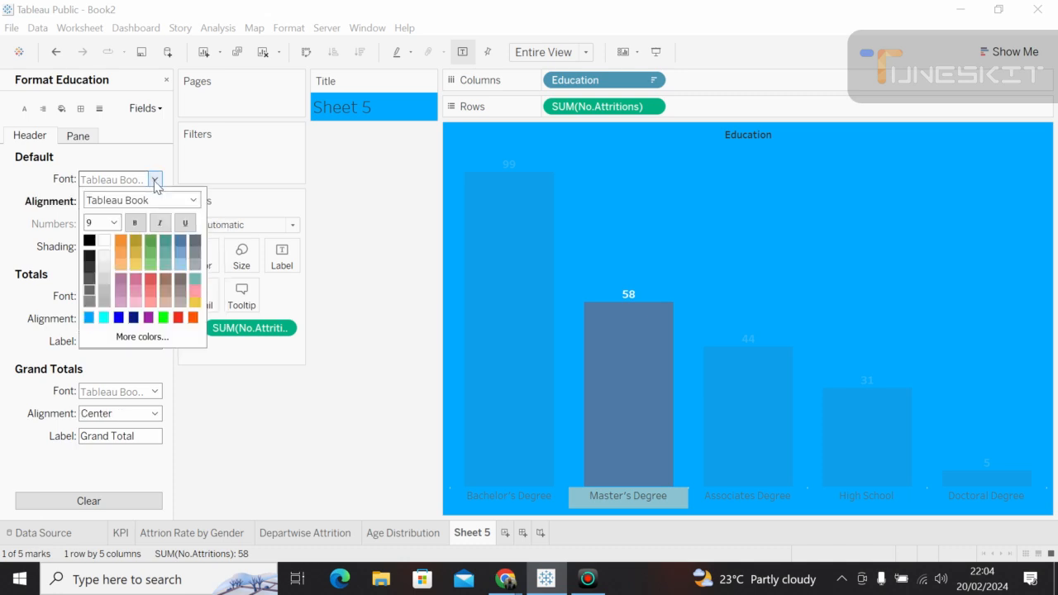
left_click(105, 240)
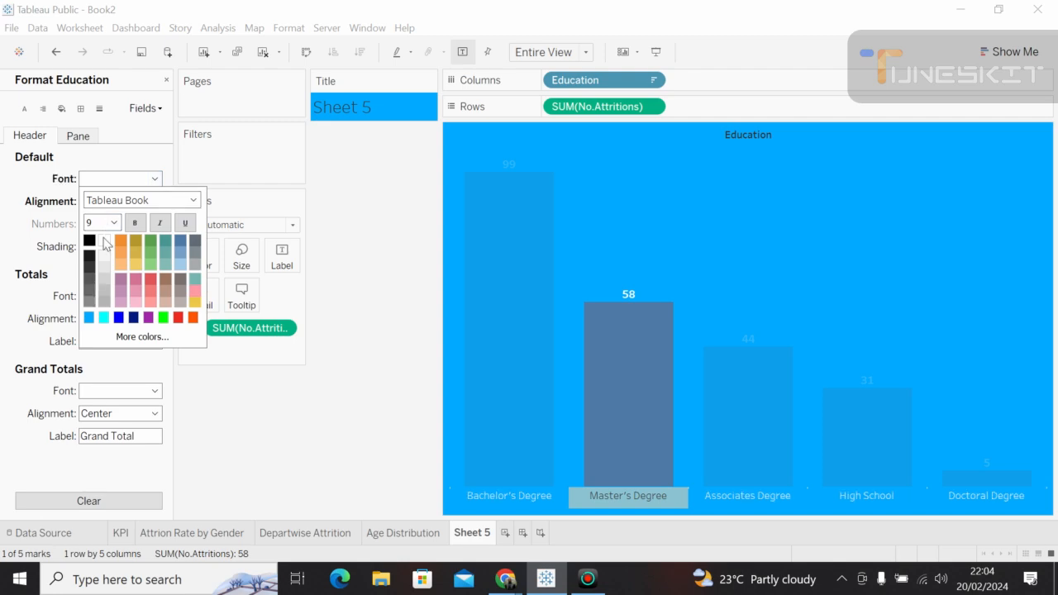
left_click(192, 203)
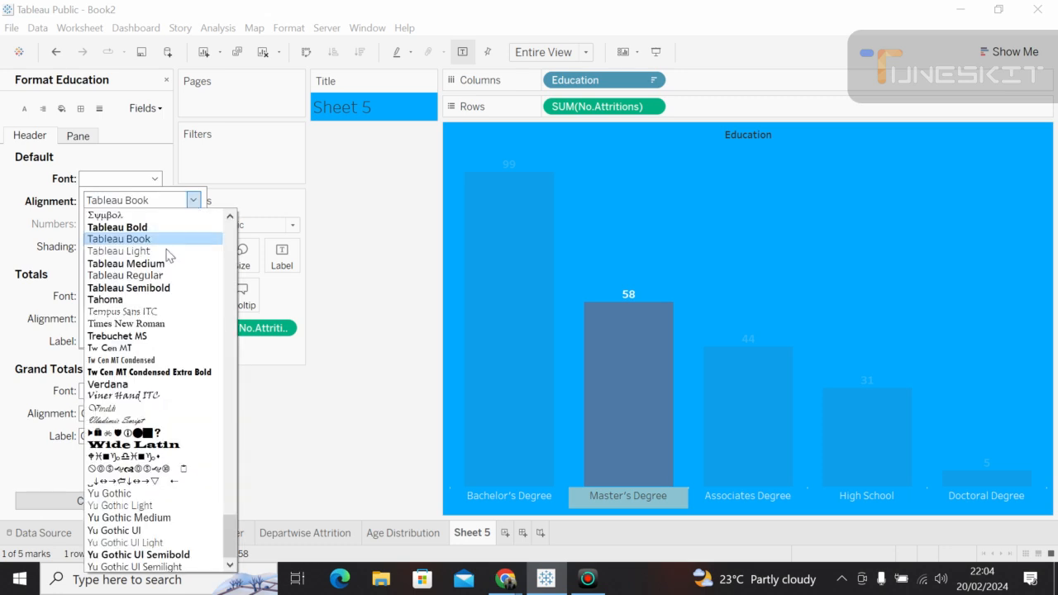
left_click(159, 288)
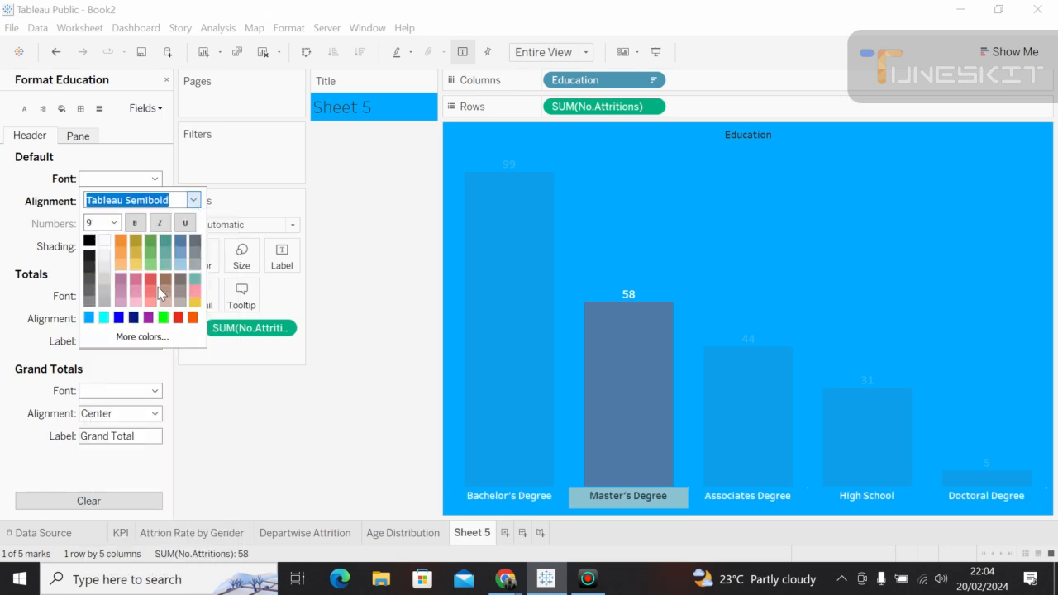
left_click(136, 223)
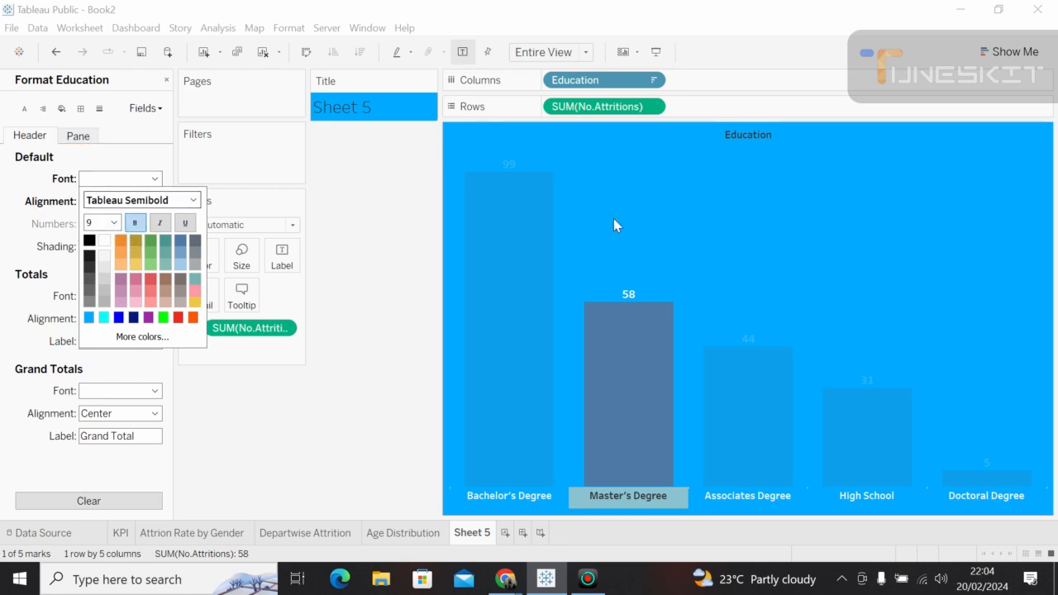
left_click(644, 218)
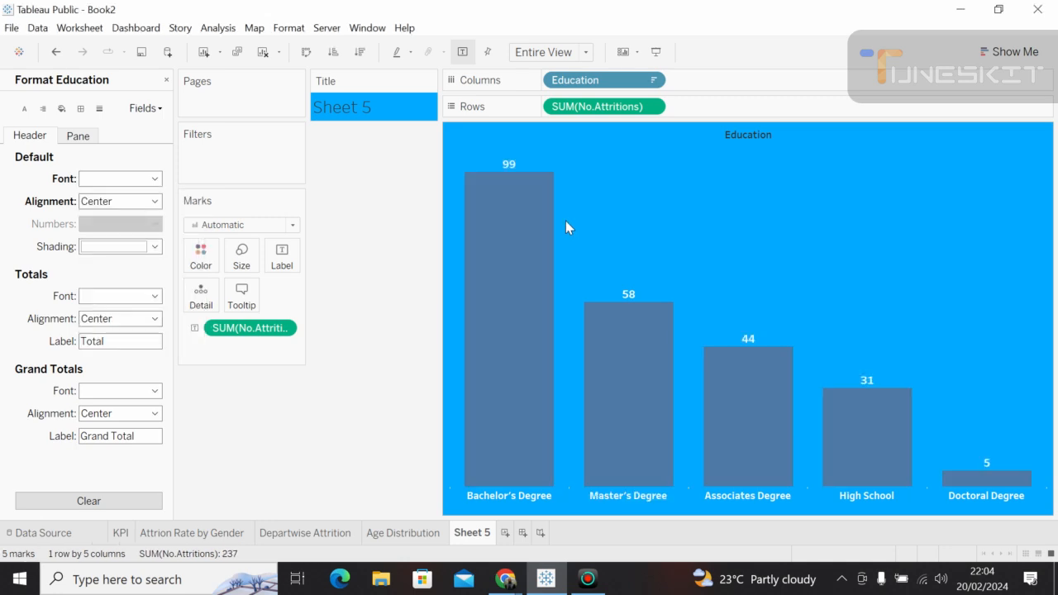
Compare the bar colour with the Age Distribution sheet and recolour the education chart's bars medium grey.
left_click(523, 235)
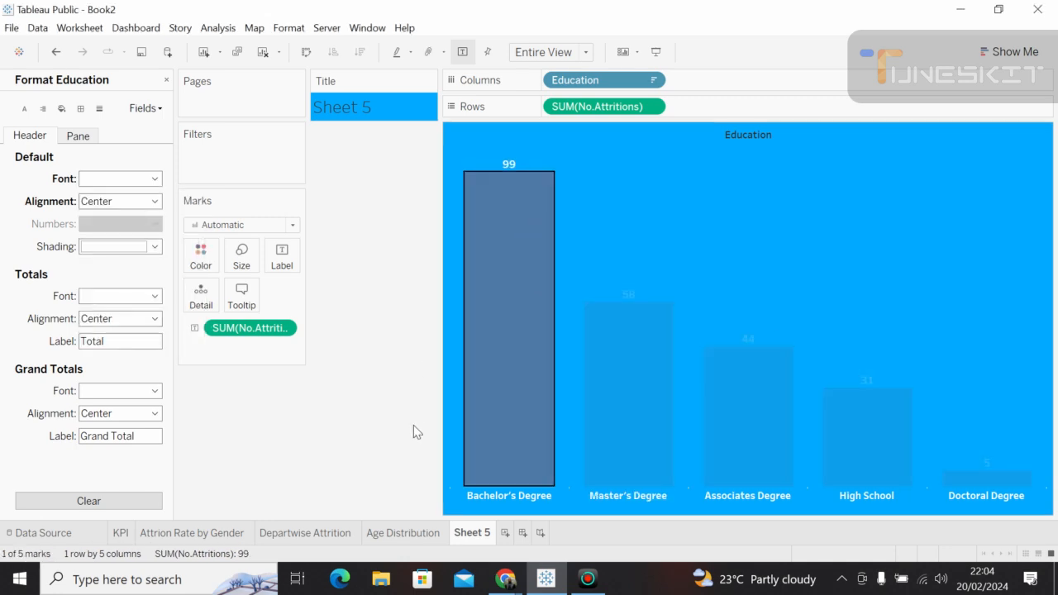
left_click(383, 533)
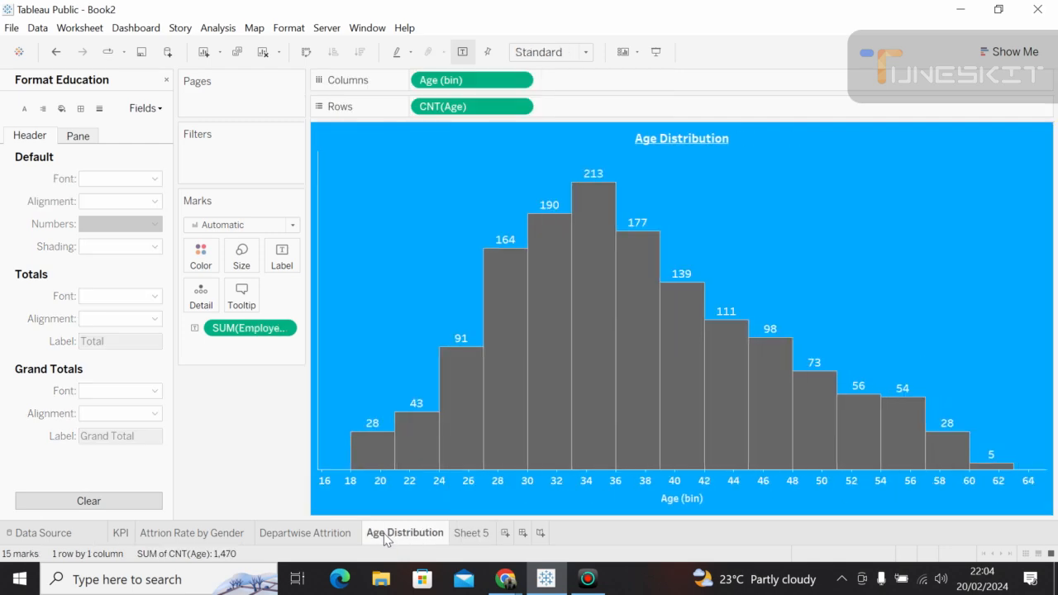
left_click(479, 533)
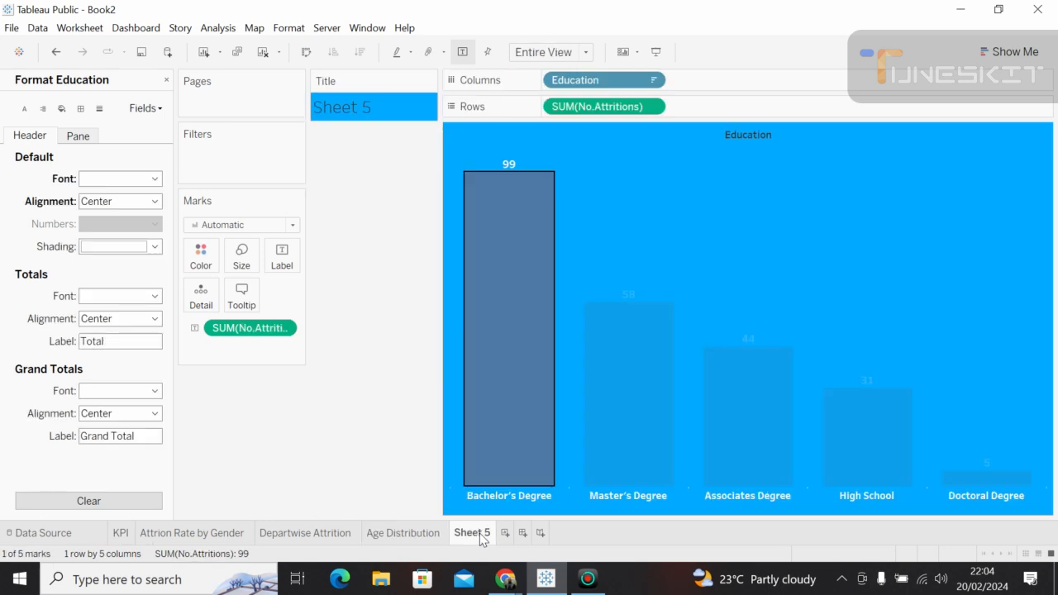
left_click(505, 324)
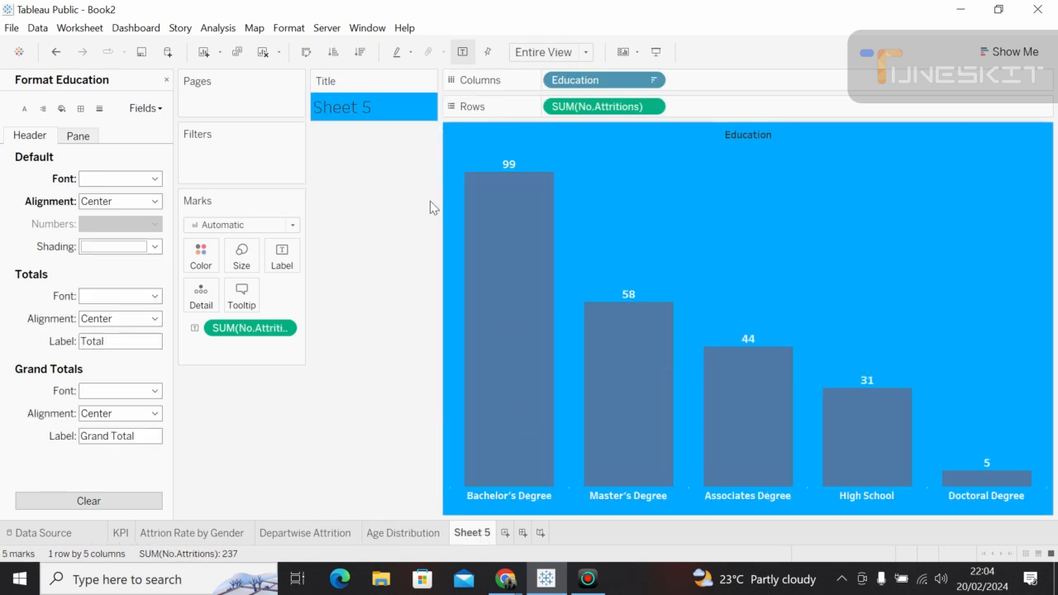
left_click(486, 260)
left_click(486, 260)
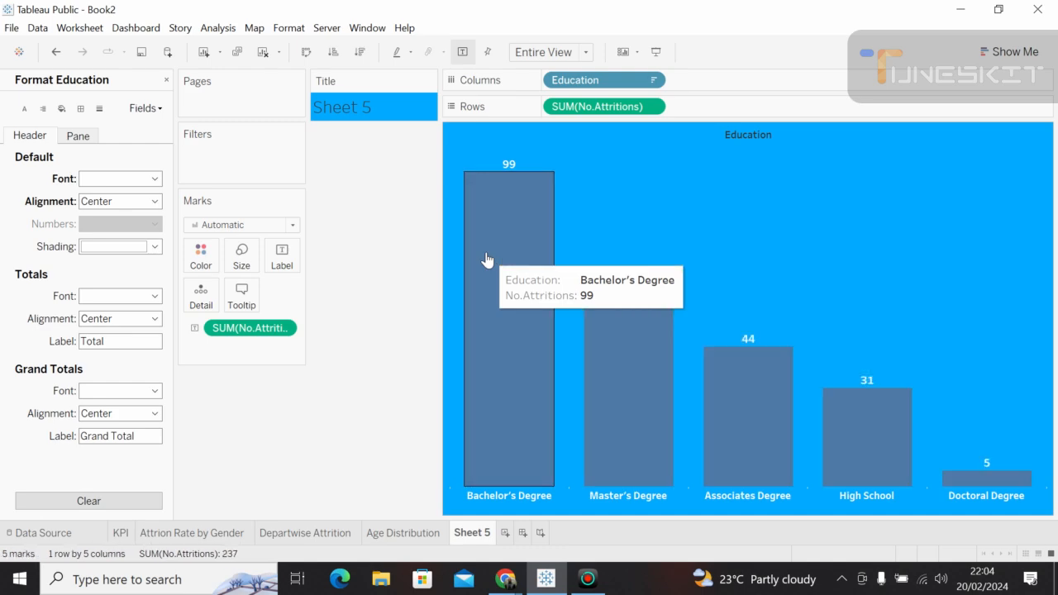
left_click(209, 264)
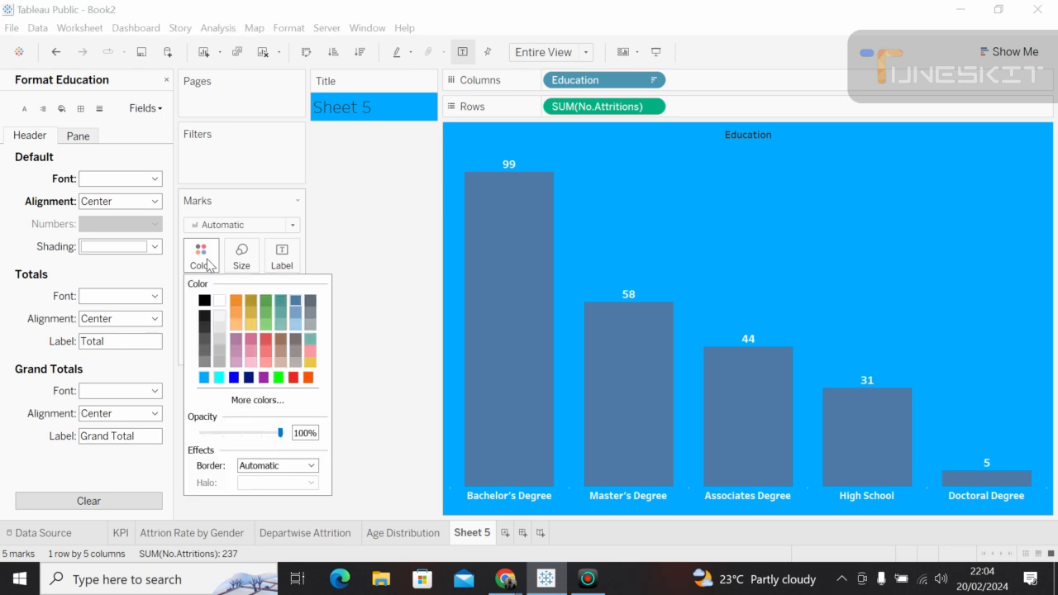
left_click(219, 341)
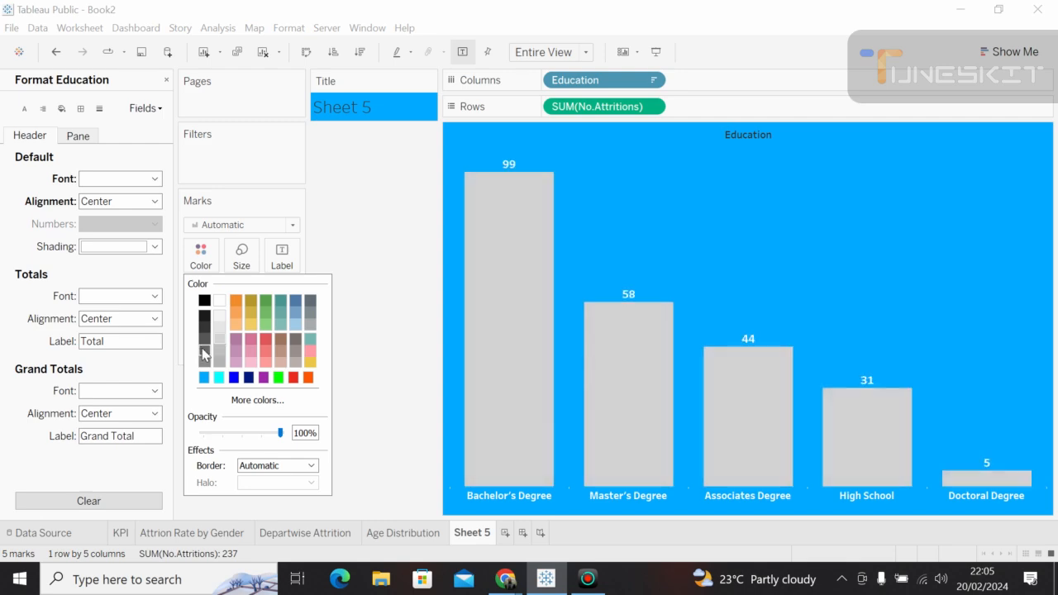
left_click(205, 352)
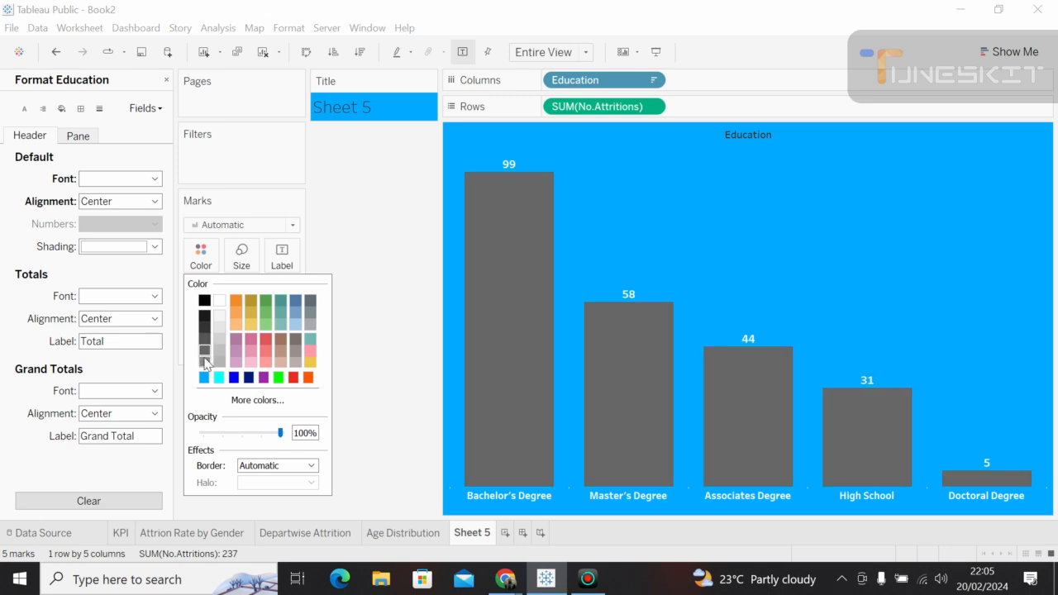
left_click(204, 361)
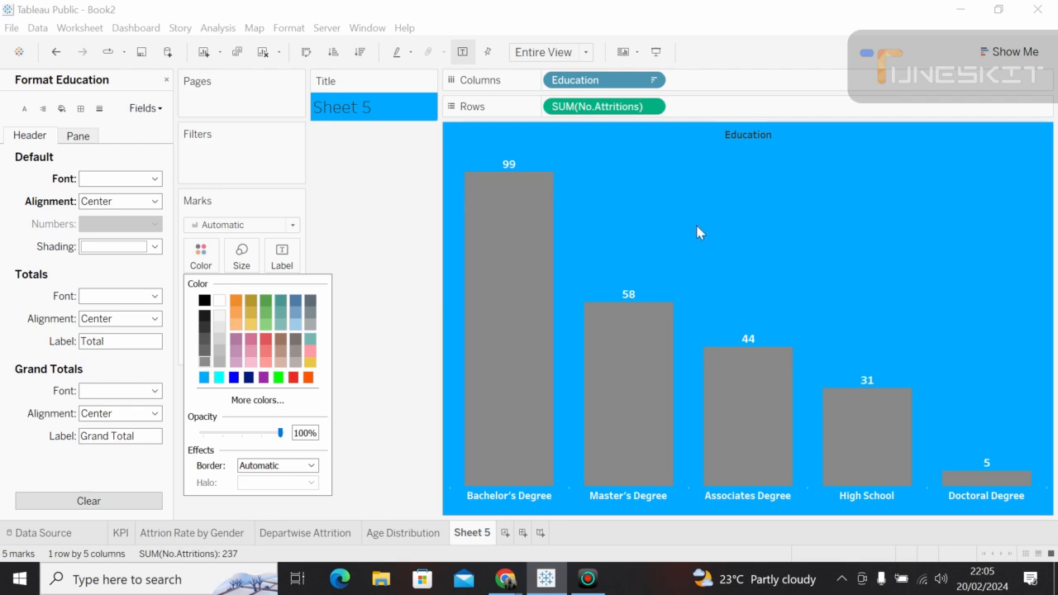
left_click(576, 240)
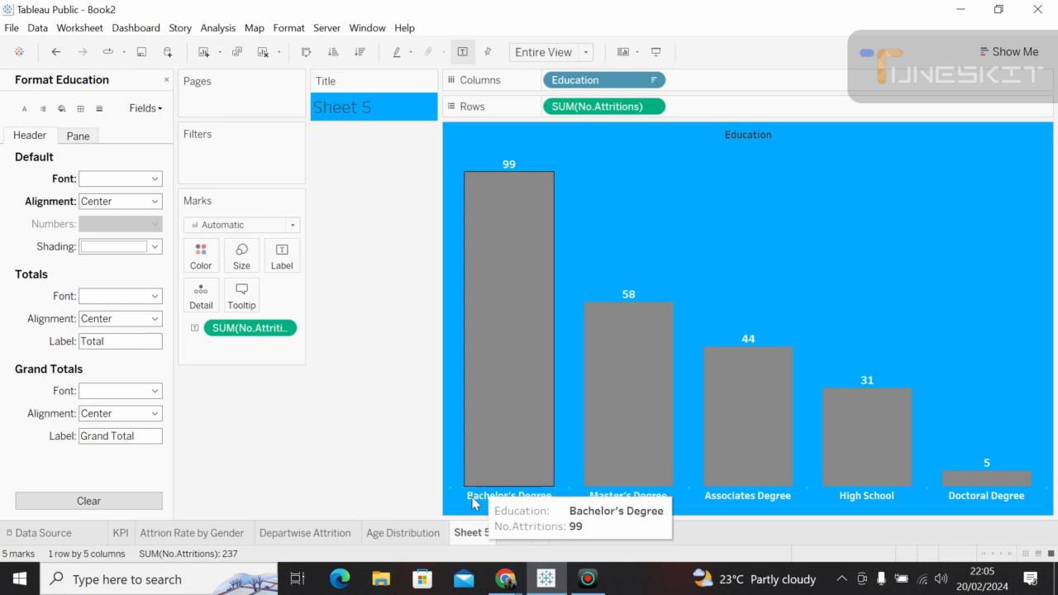
Rename Sheet 5 as Attrition by Education.
double_click(483, 533)
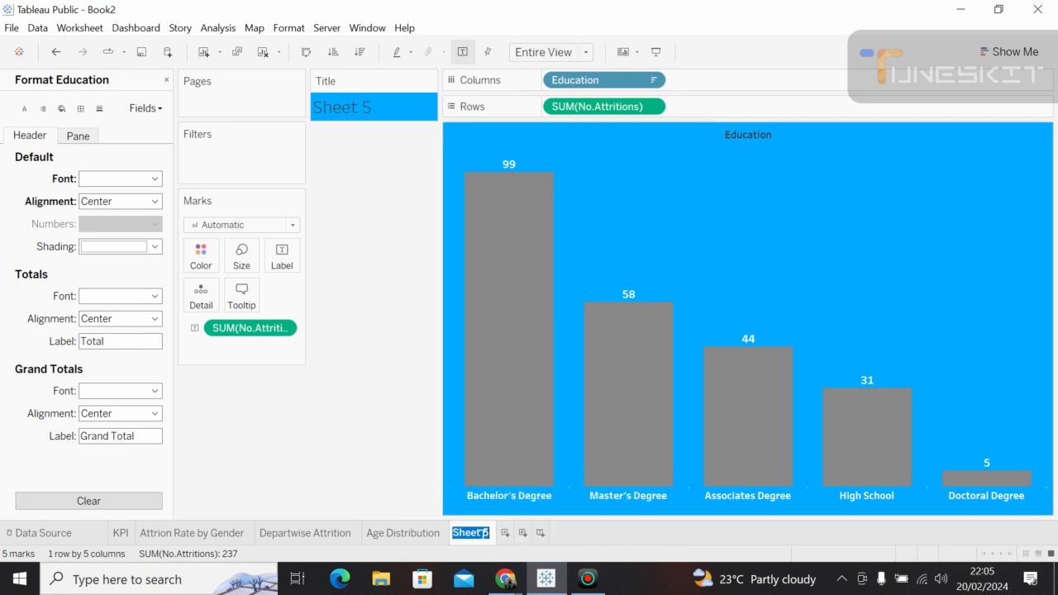
key("BackSpace")
type("Attrition ")
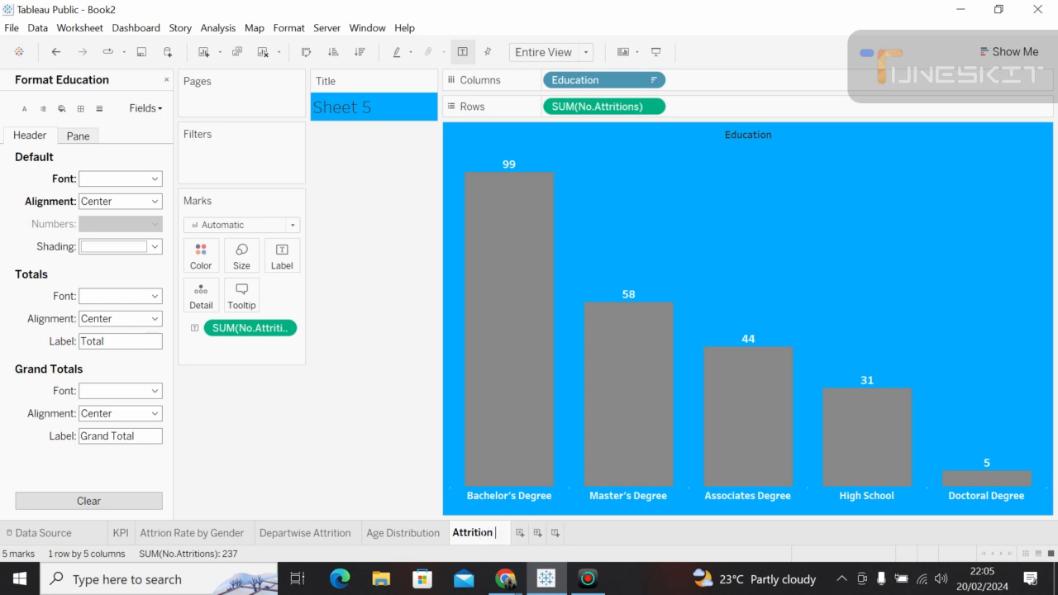
type("by E")
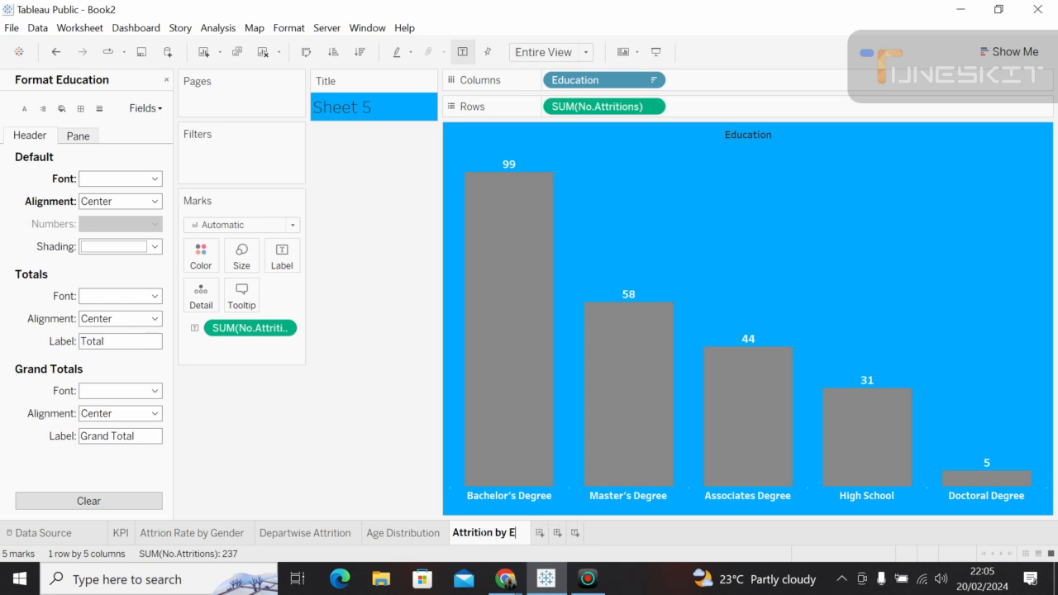
type("duc")
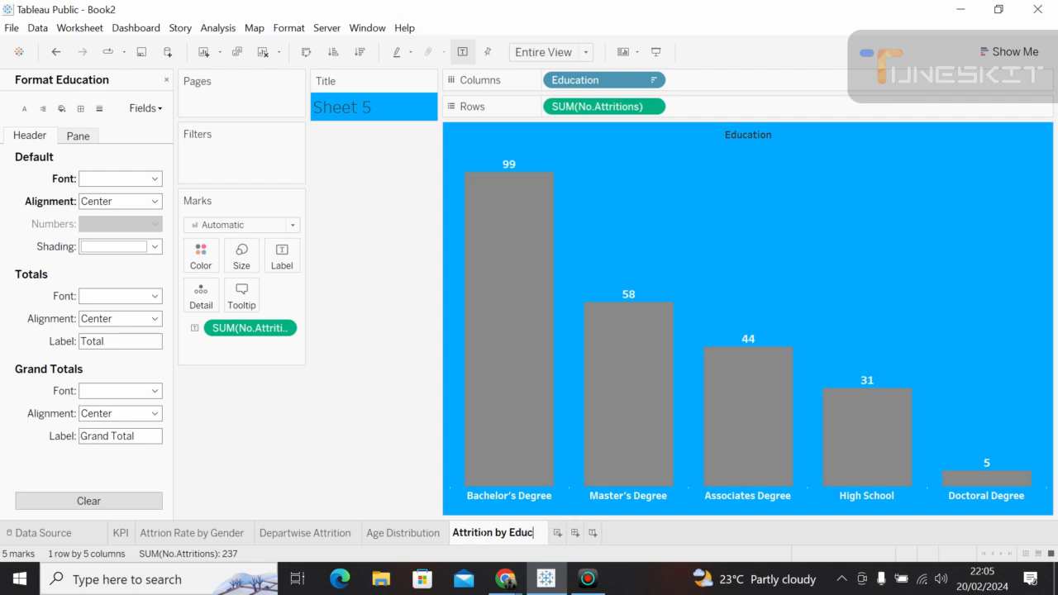
type("ation")
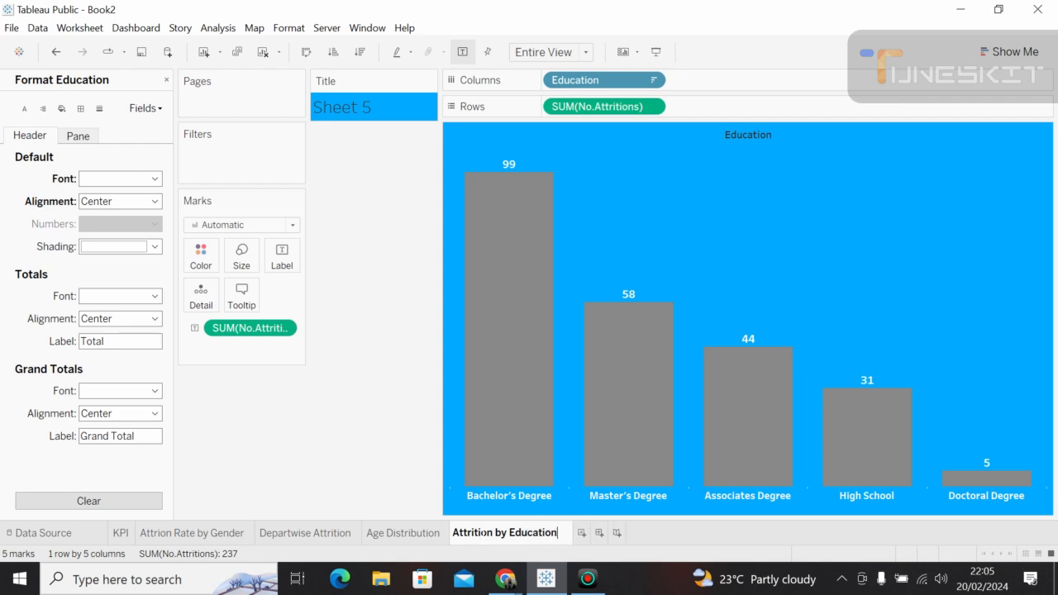
key("Return")
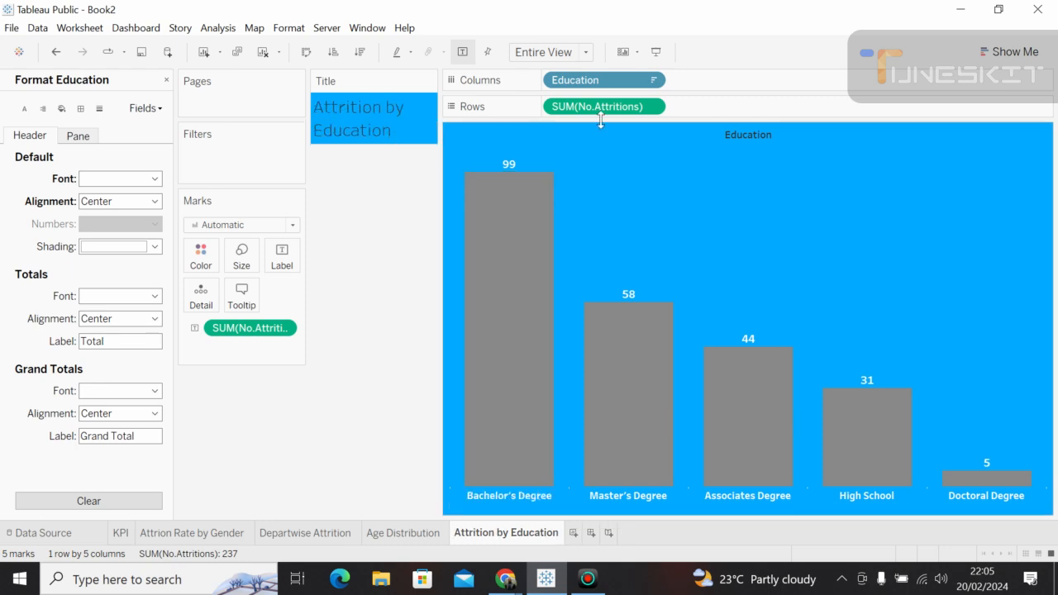
Close the Education formatting settings and collapse the data pane to give the chart more room.
left_click_drag(644, 142, 643, 140)
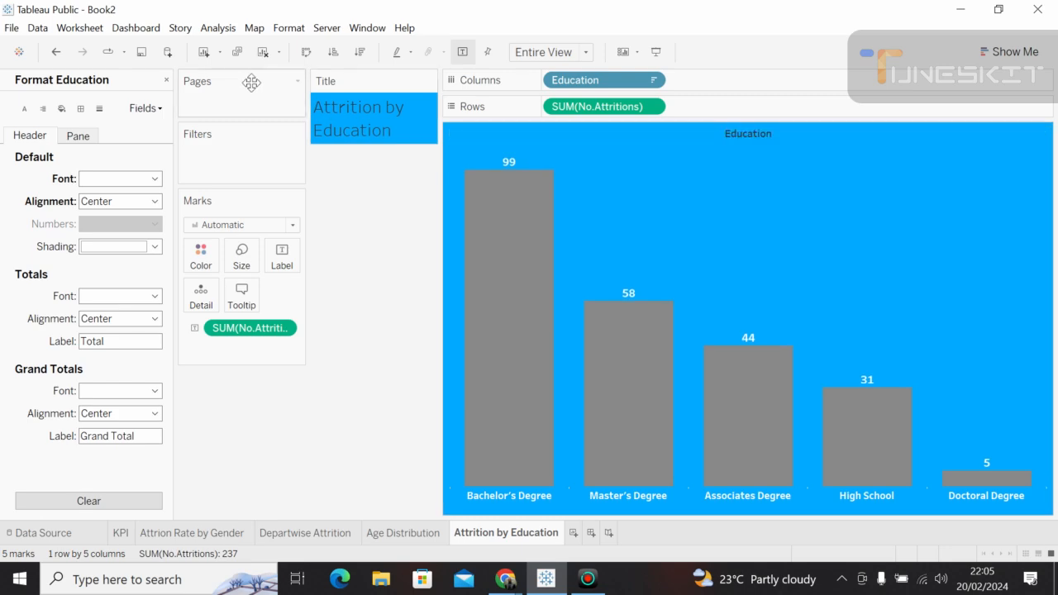
left_click(166, 80)
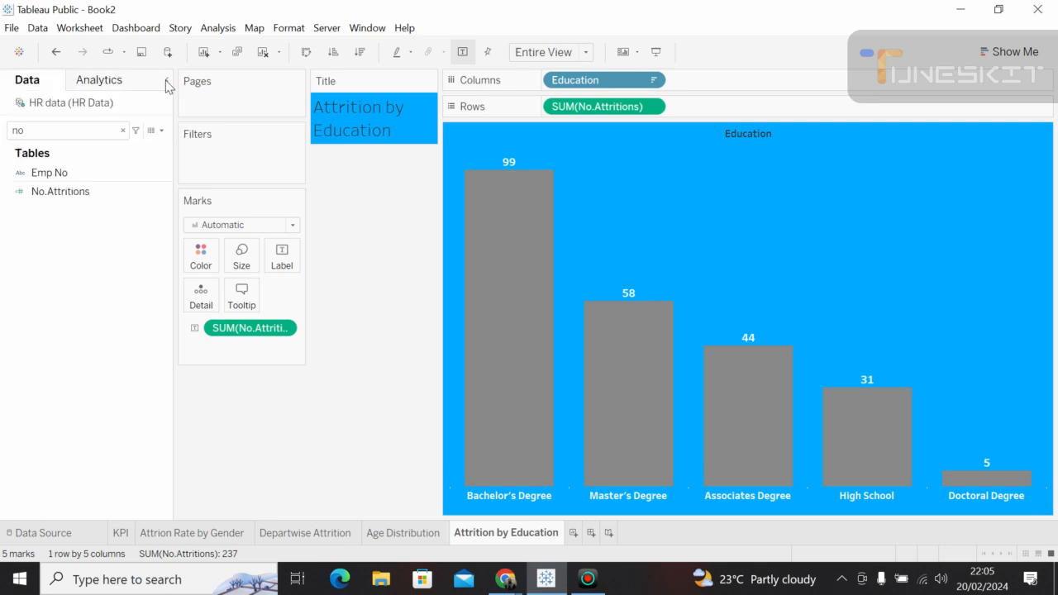
left_click(166, 80)
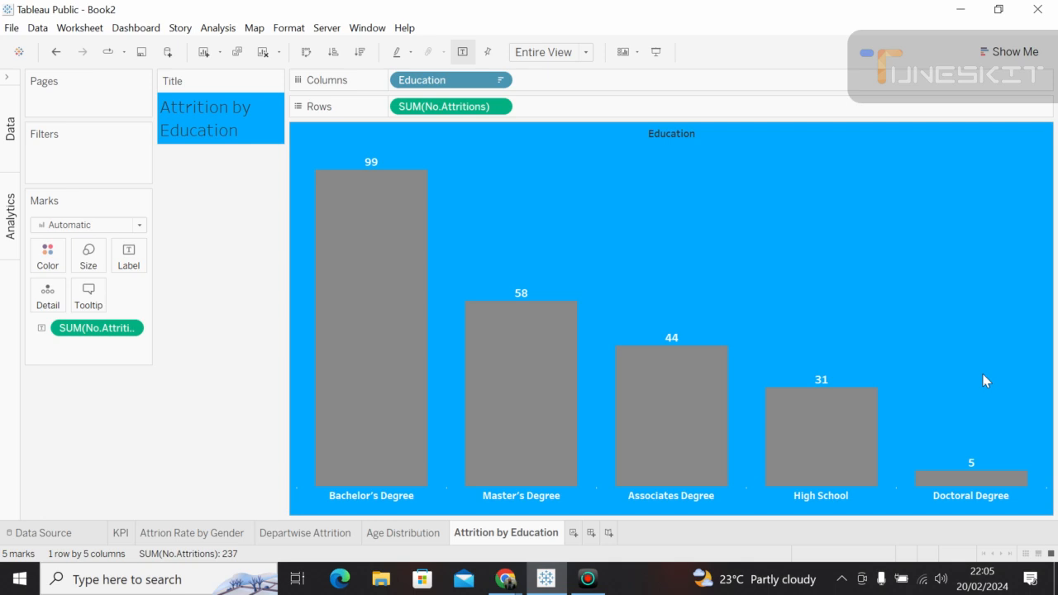
Examine the bars of the education chart and review the gender, KPI, department and age distribution sheets.
left_click(404, 236)
left_click(403, 236)
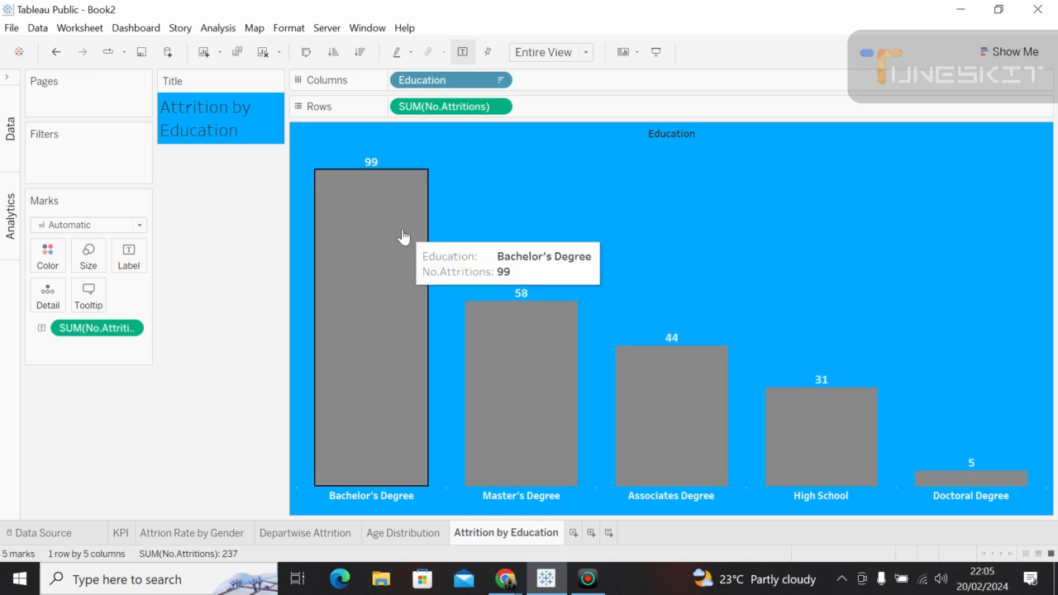
left_click(403, 236)
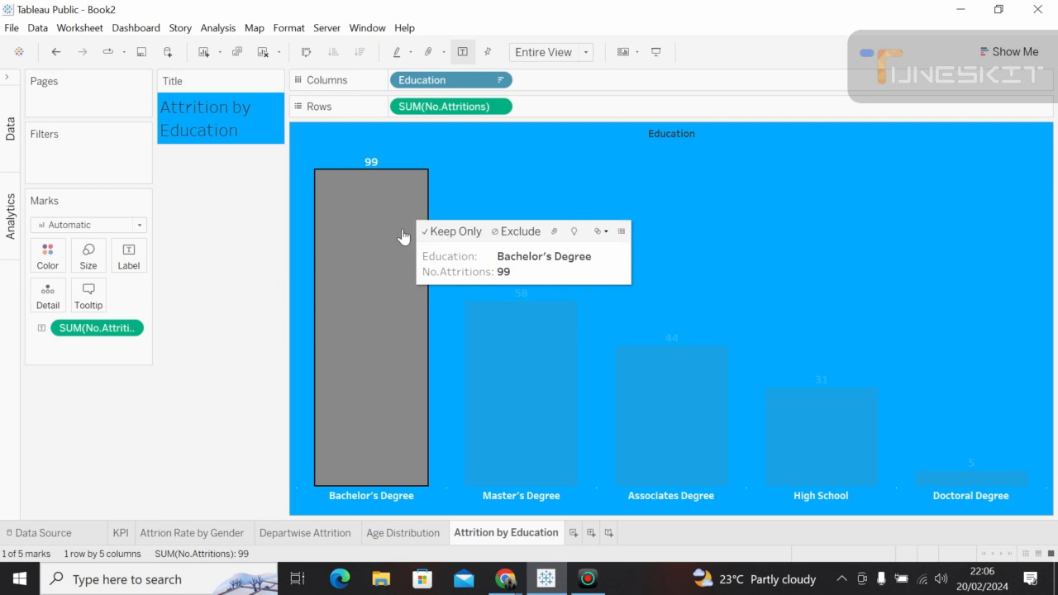
left_click(380, 282)
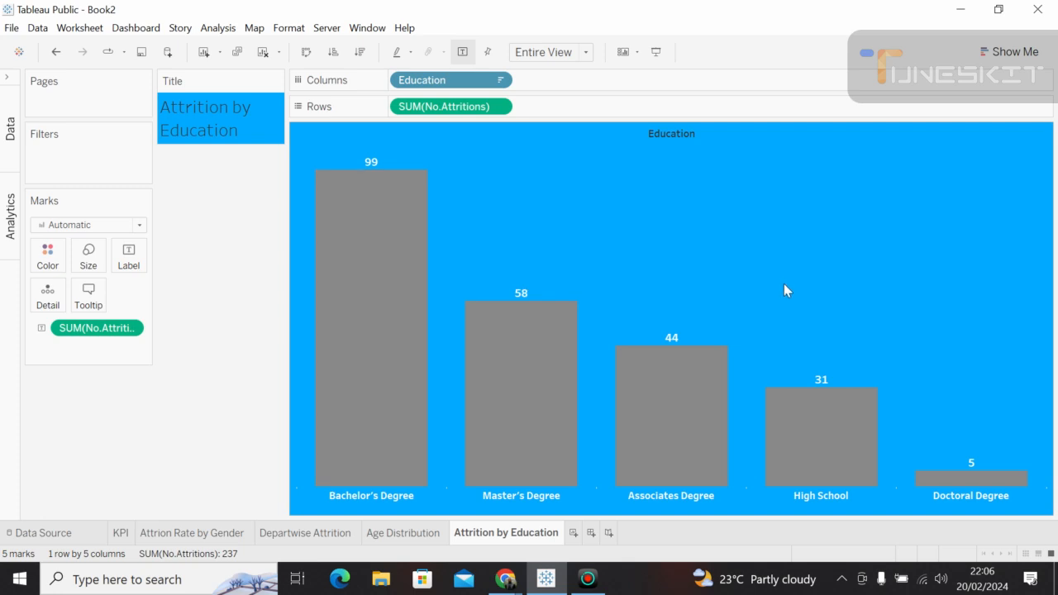
left_click(152, 533)
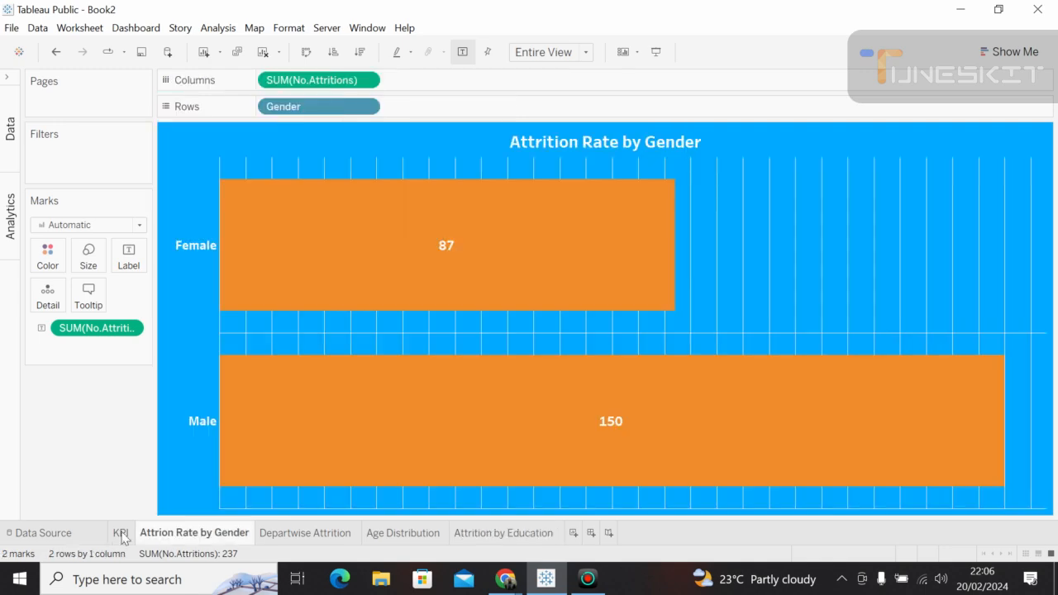
left_click(119, 533)
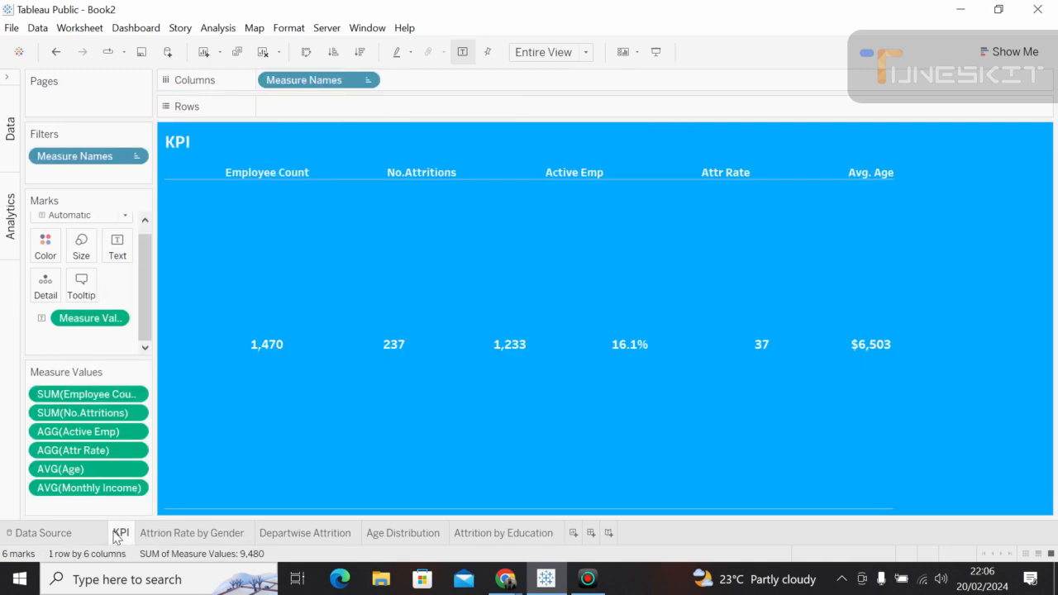
left_click(305, 533)
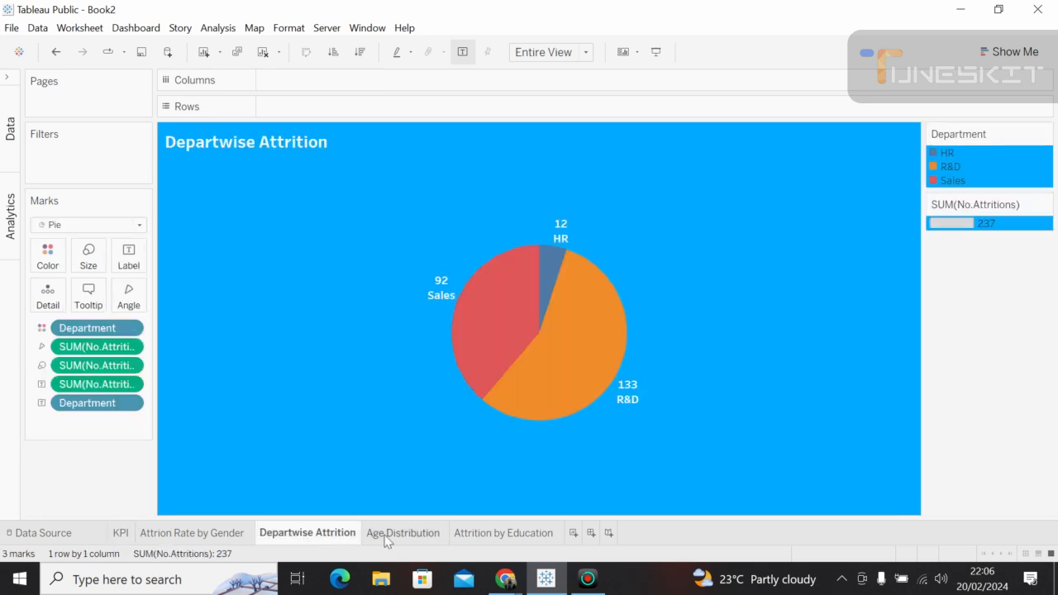
left_click(386, 535)
left_click(483, 537)
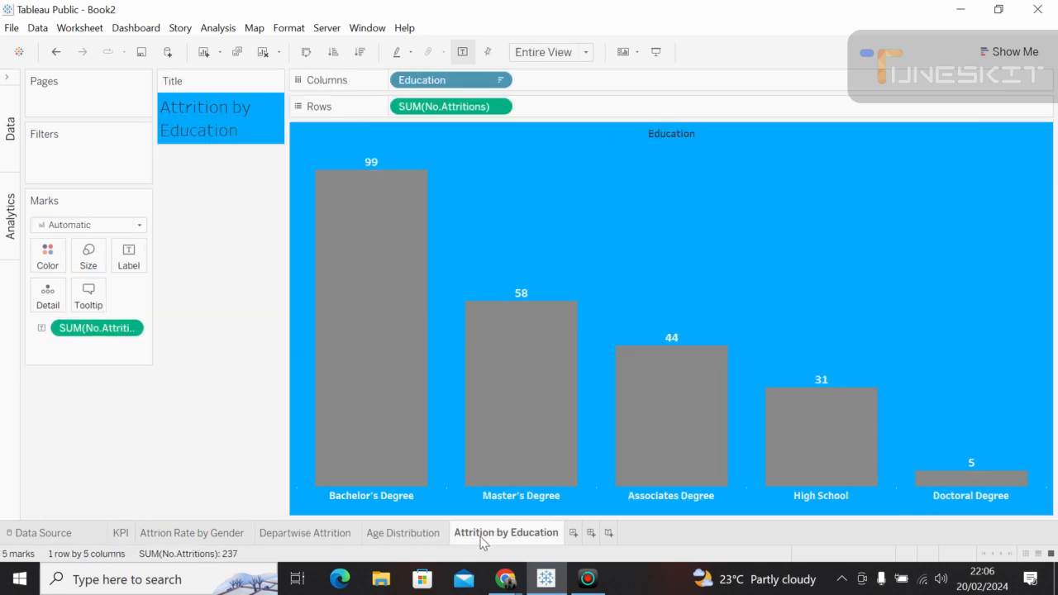
mouse_move(507, 488)
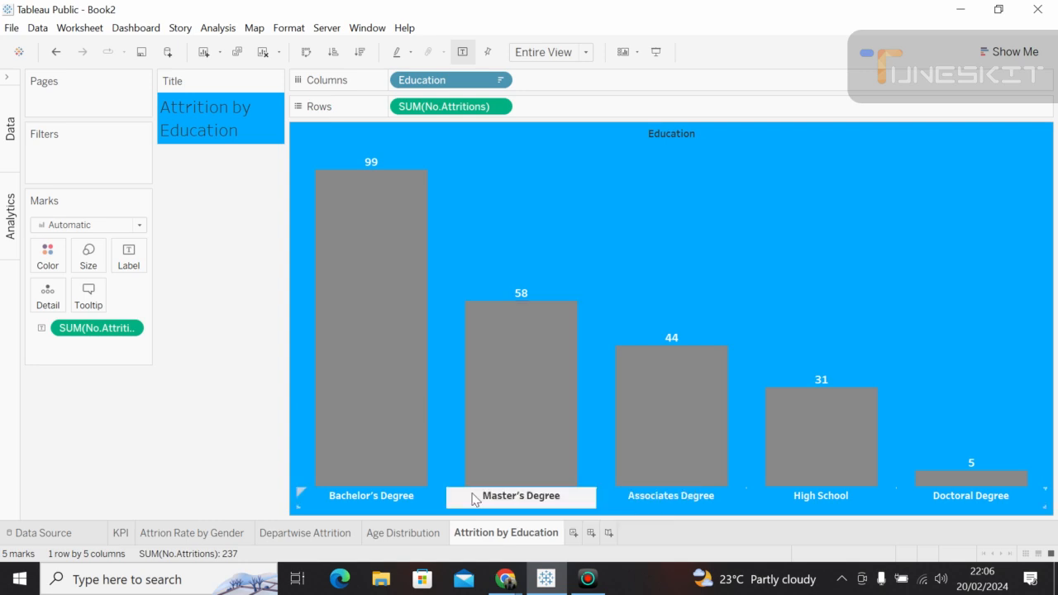
left_click(473, 496)
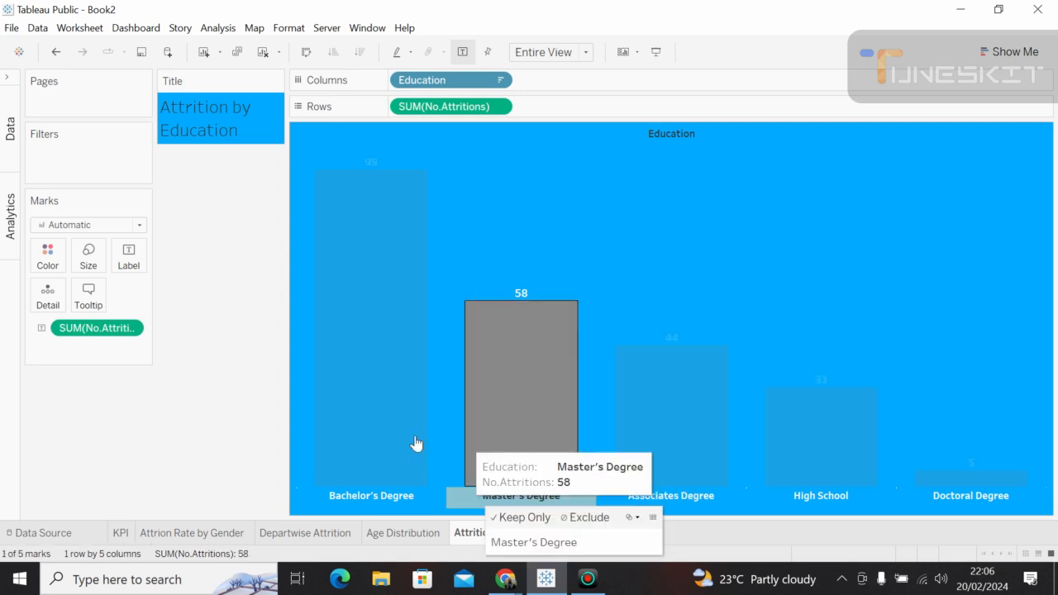
left_click(383, 496)
left_click(383, 496)
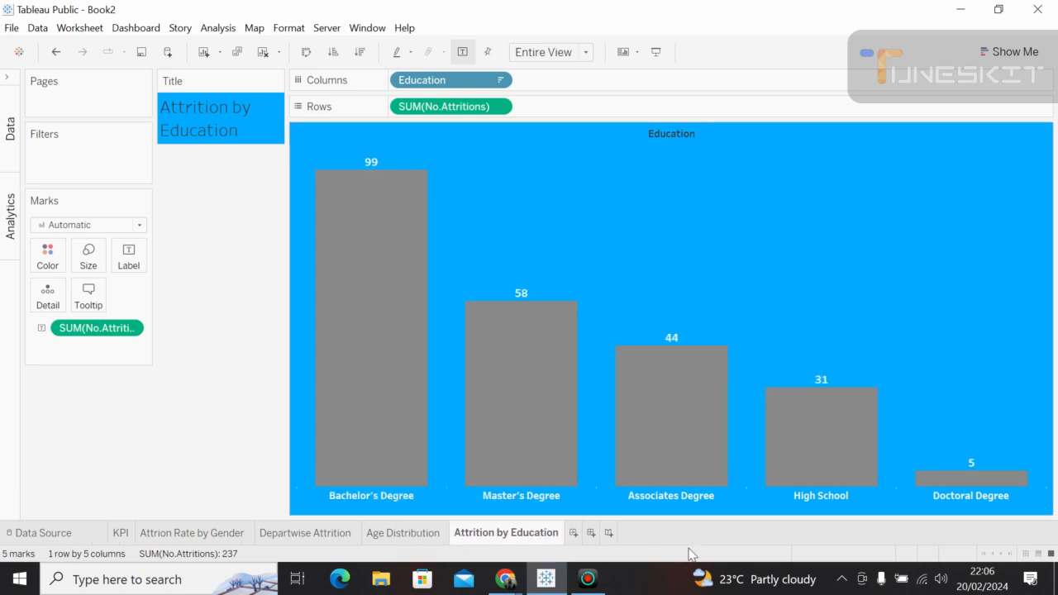
Switch to the Google Meet call to check on the participants, and return to the Tableau workbook.
left_click(583, 581)
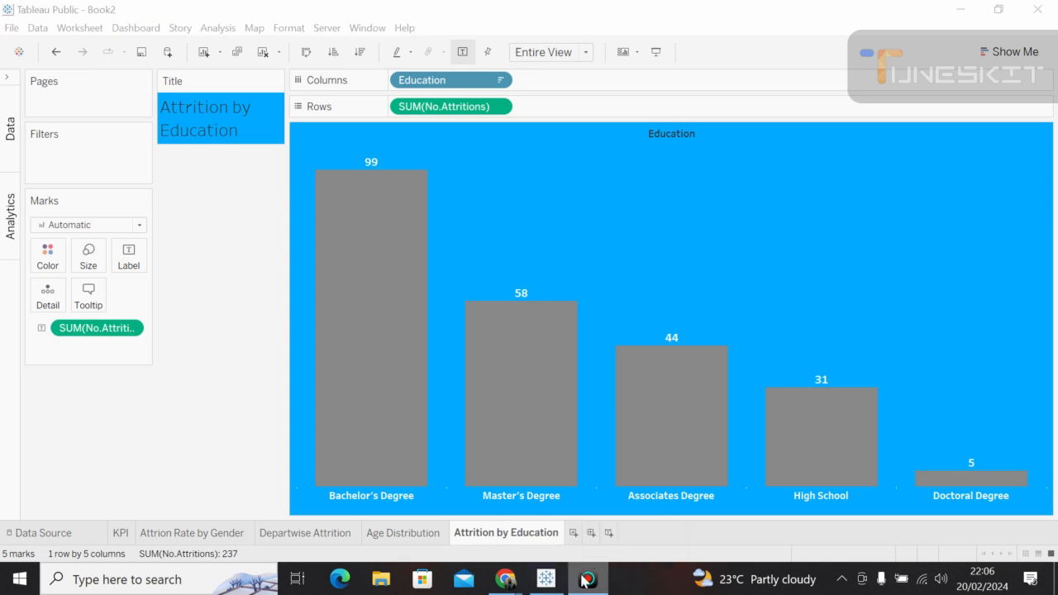
mouse_move(509, 578)
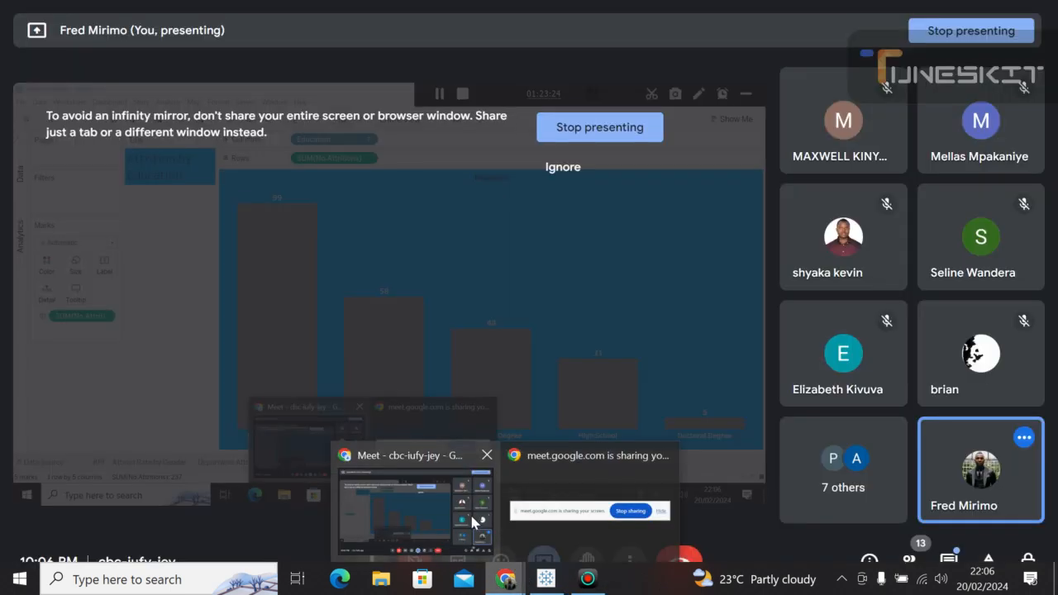
left_click(473, 519)
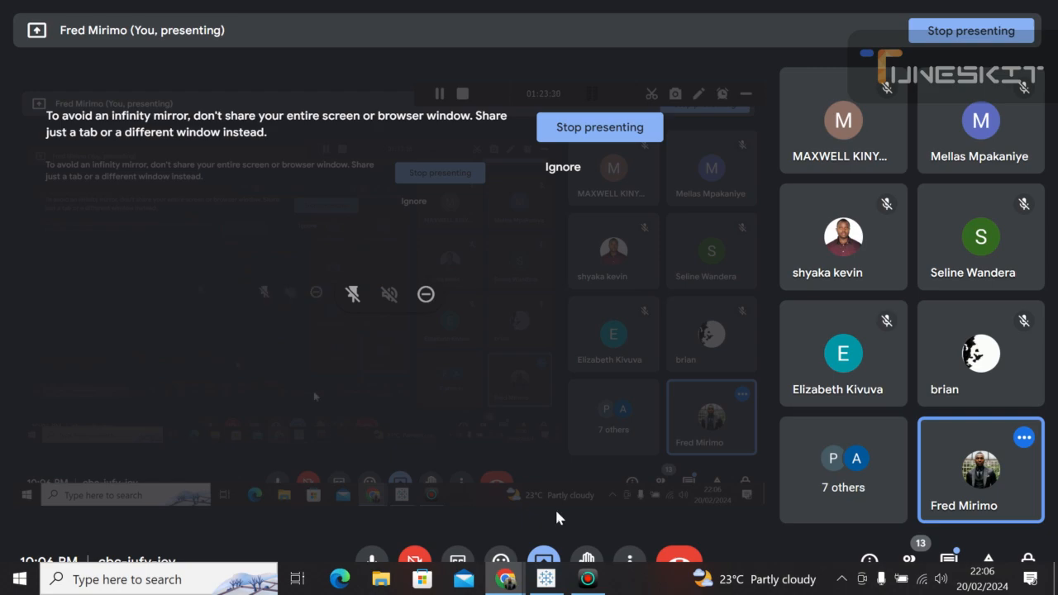
left_click(545, 578)
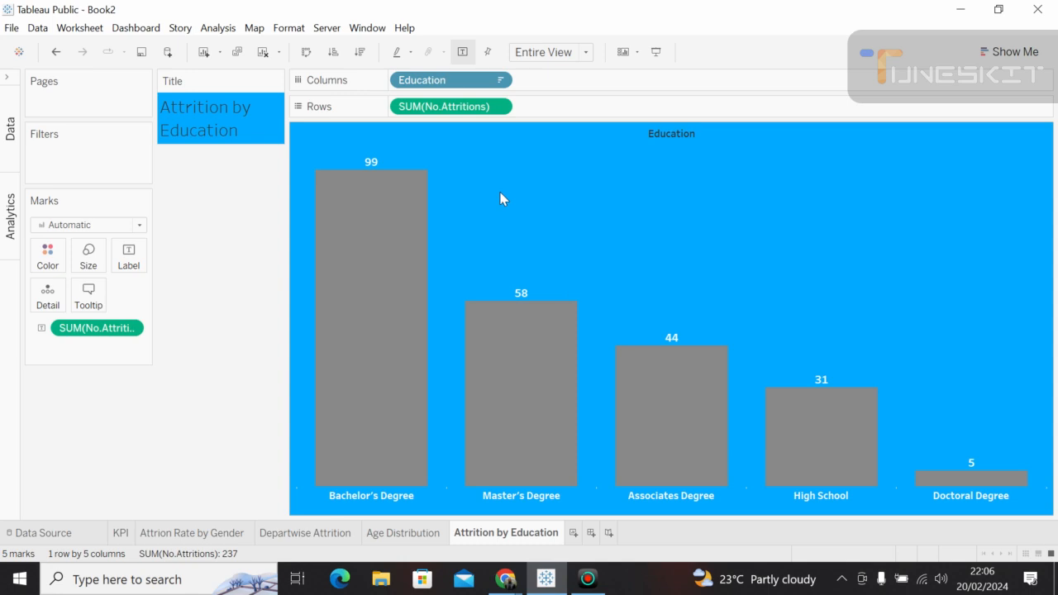
Hide the title card of the Attrition by Education sheet to widen the chart.
left_click(277, 82)
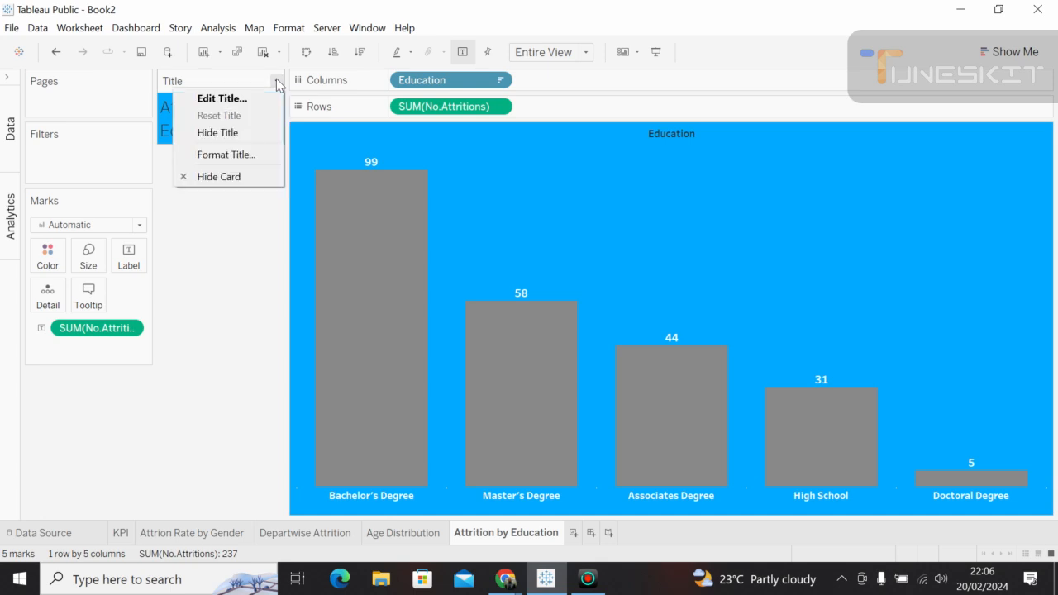
left_click(223, 177)
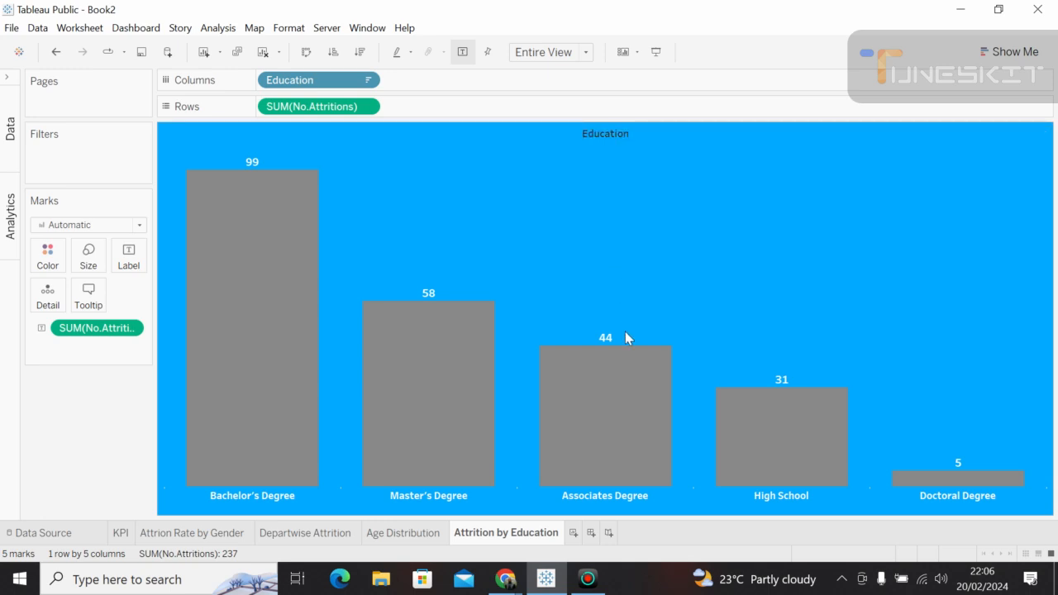
Examine the attrition figures of the education bars from Bachelor's to Doctoral Degree, checking the Google Meet call in between.
mouse_move(269, 260)
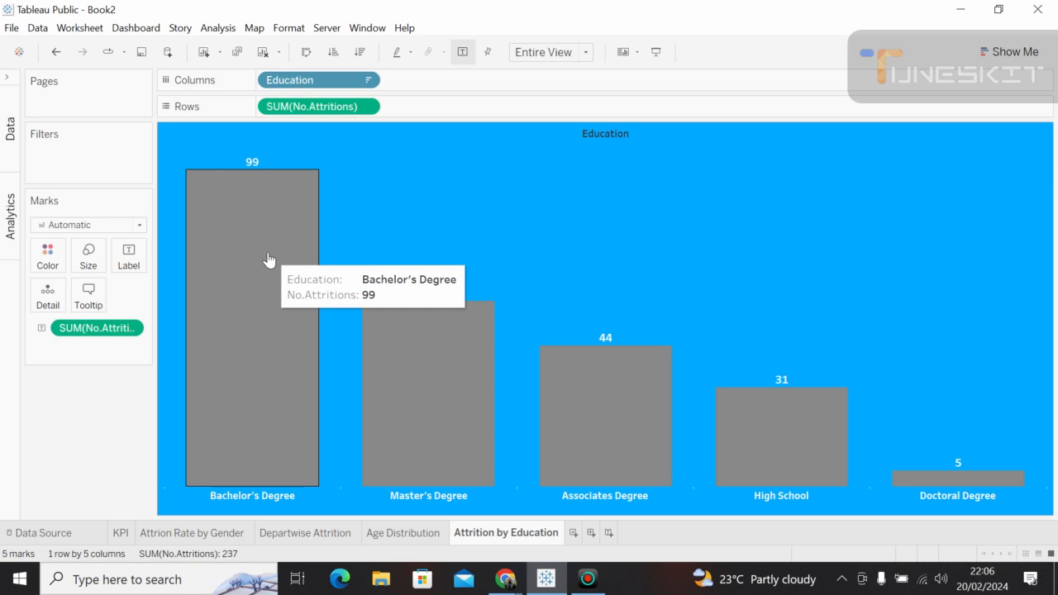
left_click(269, 261)
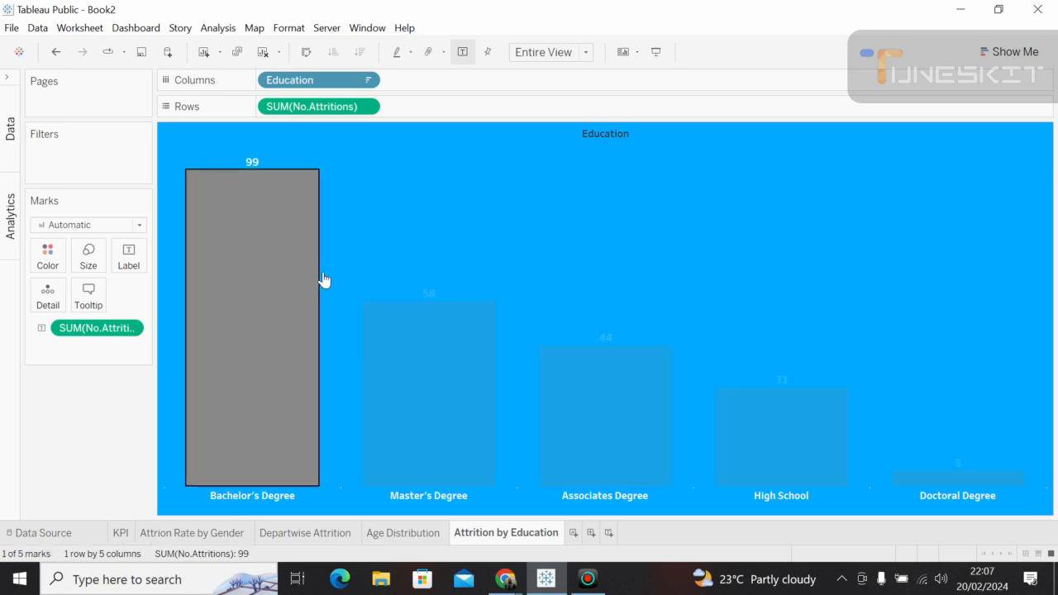
mouse_move(385, 298)
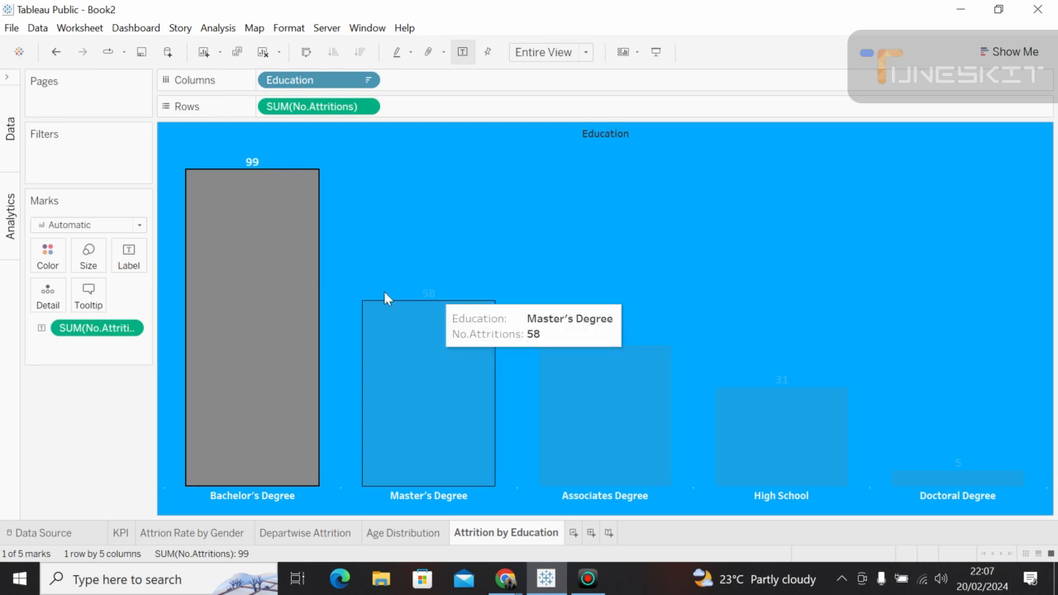
left_click(256, 236)
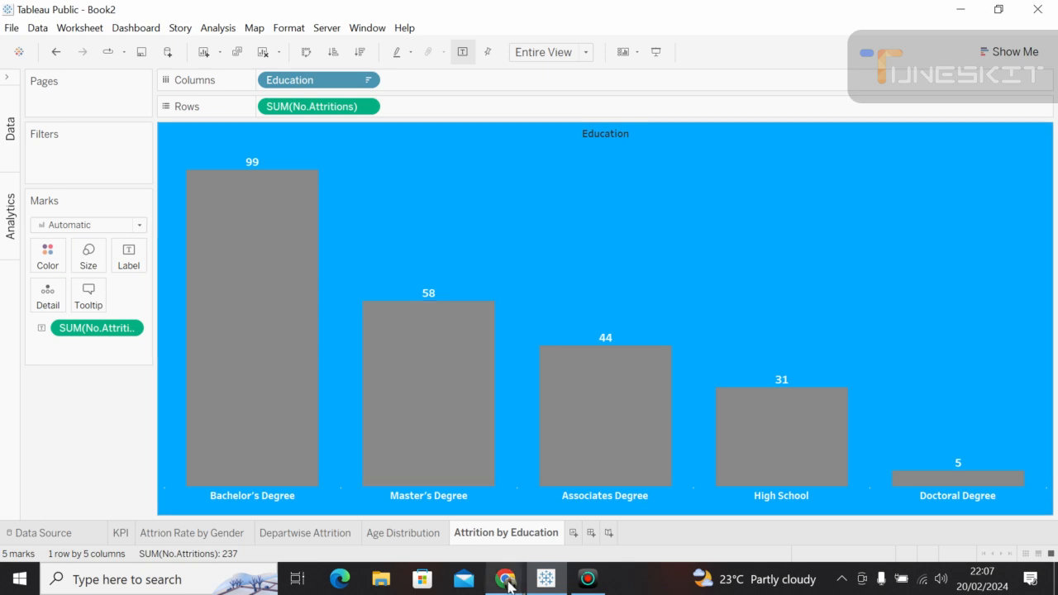
mouse_move(505, 581)
left_click(474, 509)
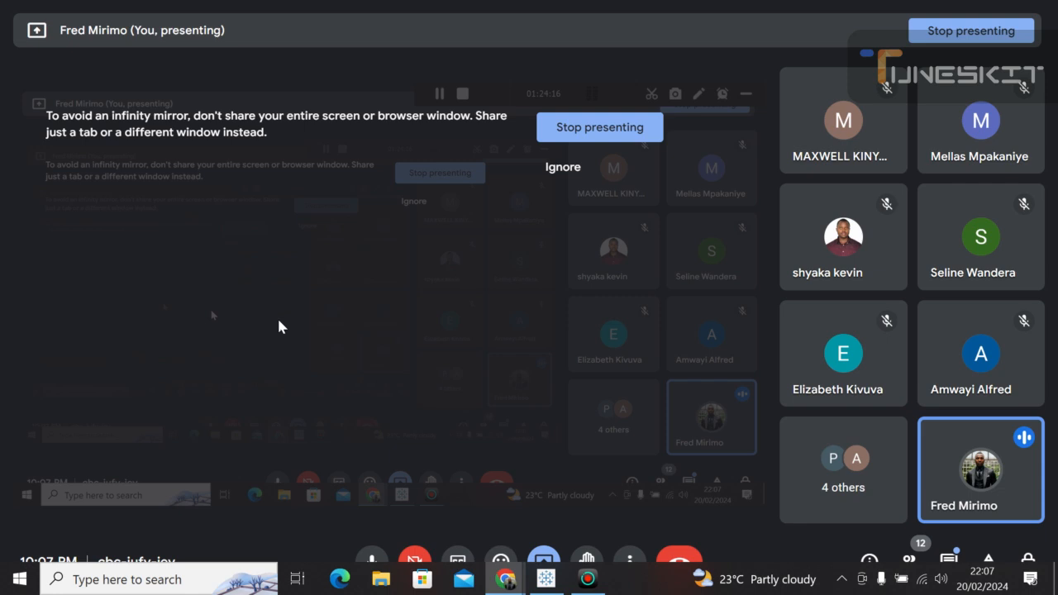
mouse_move(548, 580)
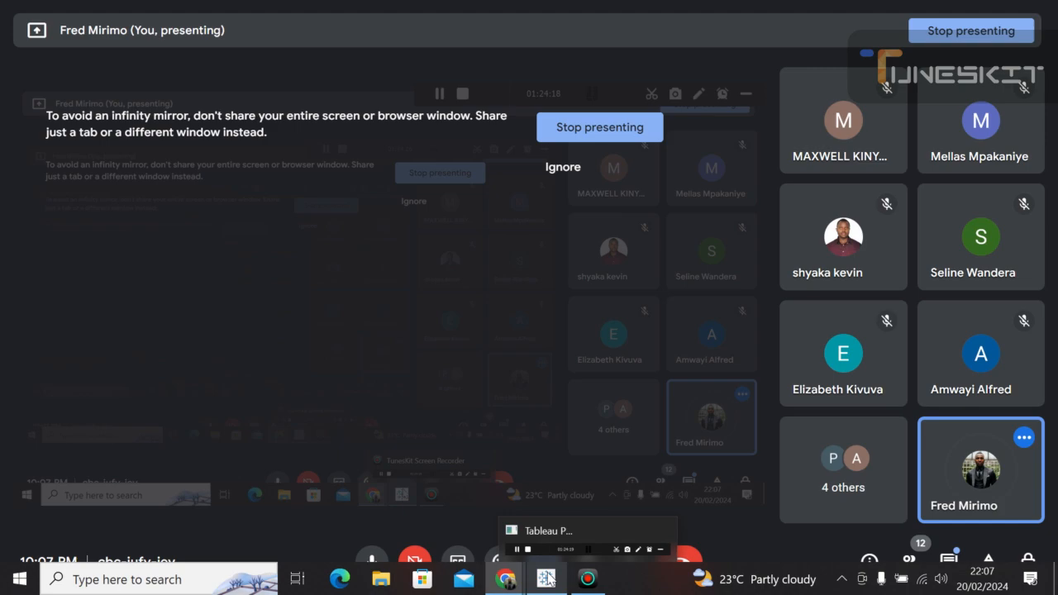
left_click(548, 579)
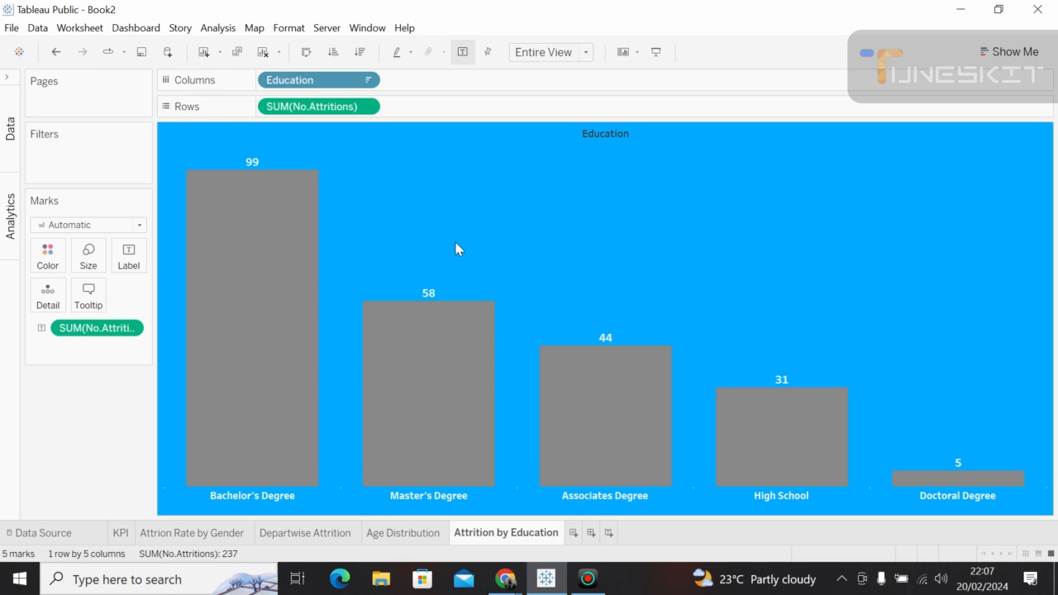
mouse_move(621, 388)
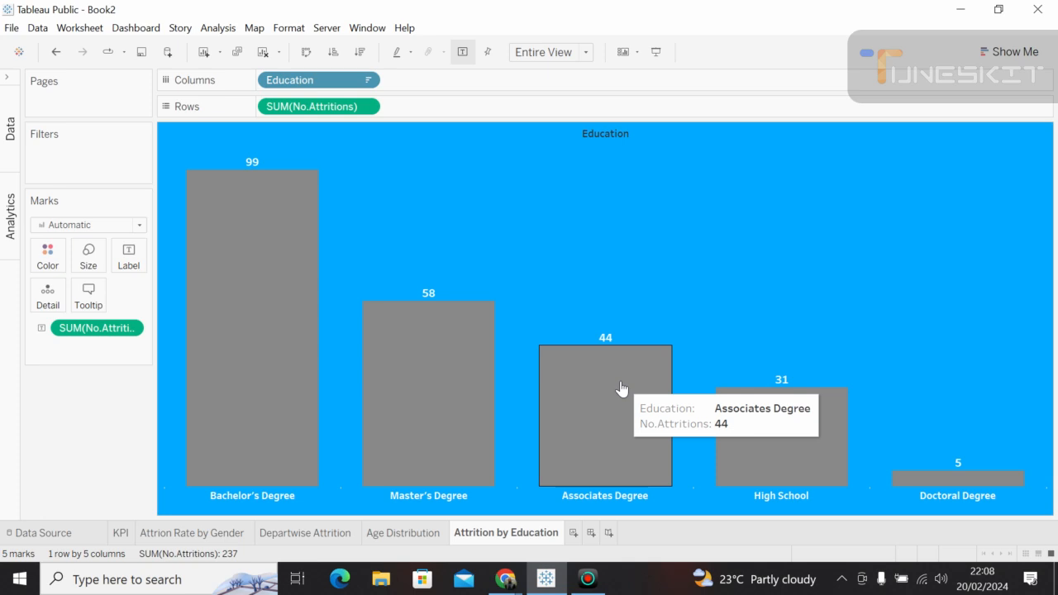
mouse_move(288, 239)
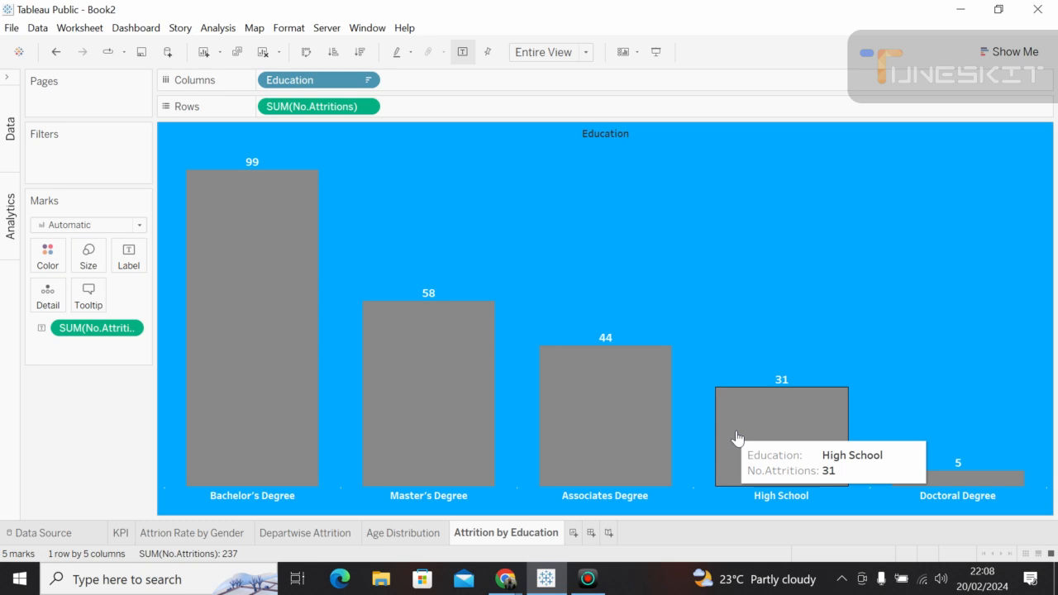
left_click(945, 479)
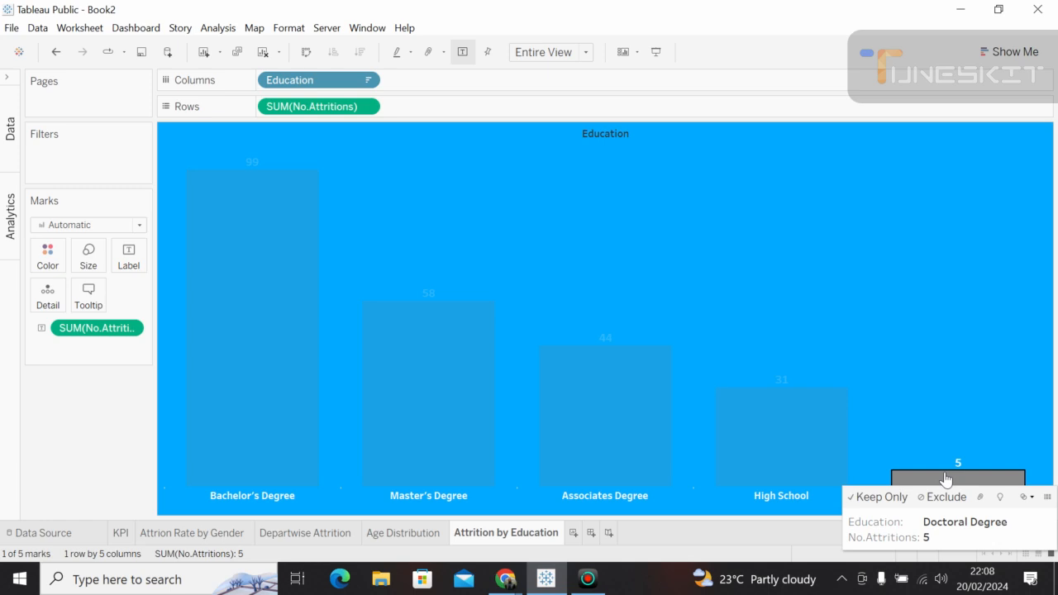
left_click(912, 394)
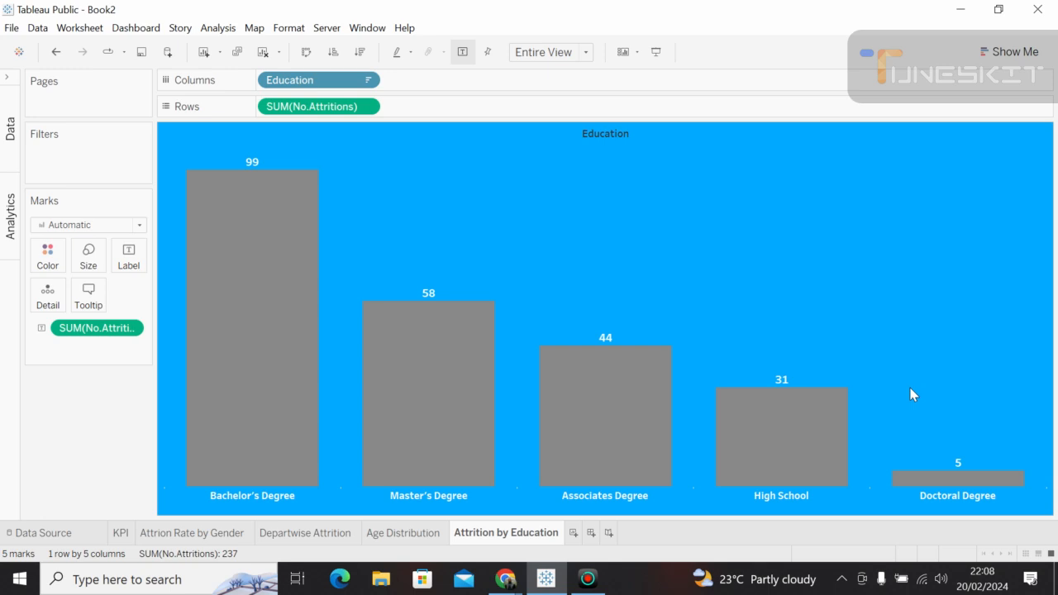
mouse_move(236, 289)
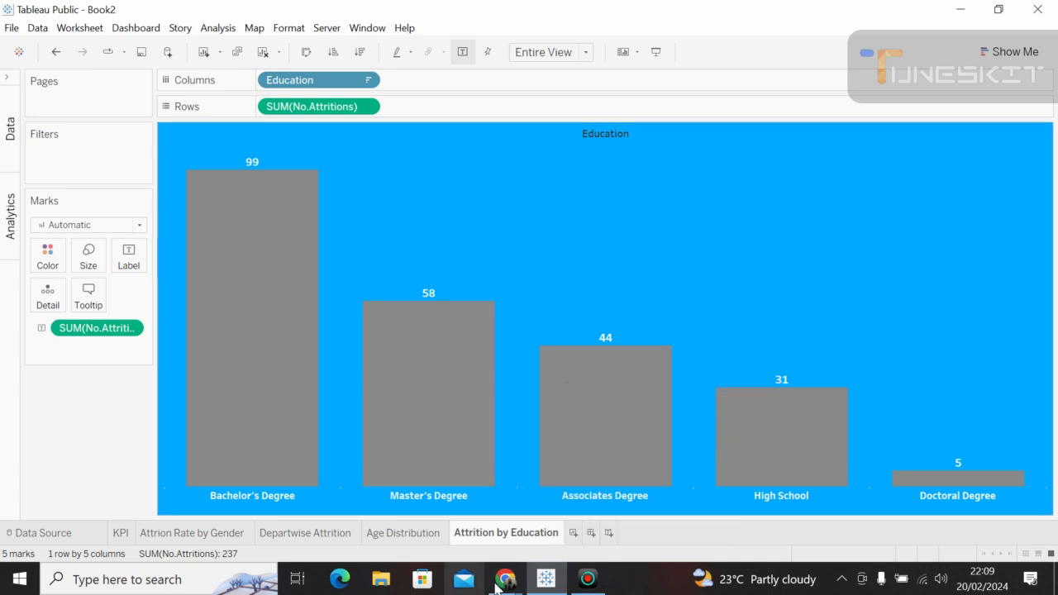
Check the Google Meet call once more and return to the Attrition by Education sheet in Tableau.
mouse_move(504, 581)
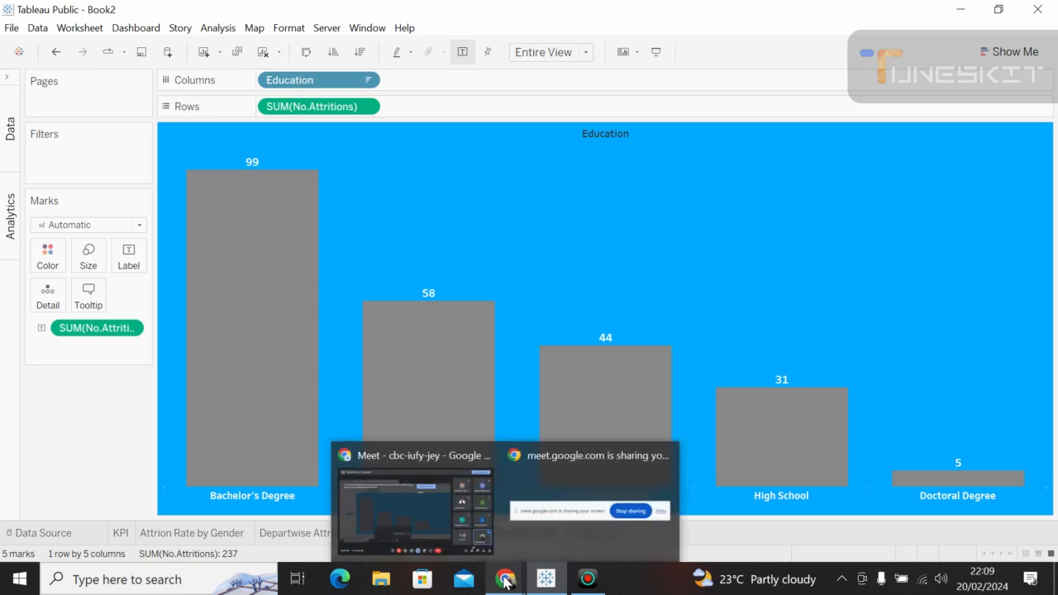
mouse_move(468, 515)
left_click(468, 515)
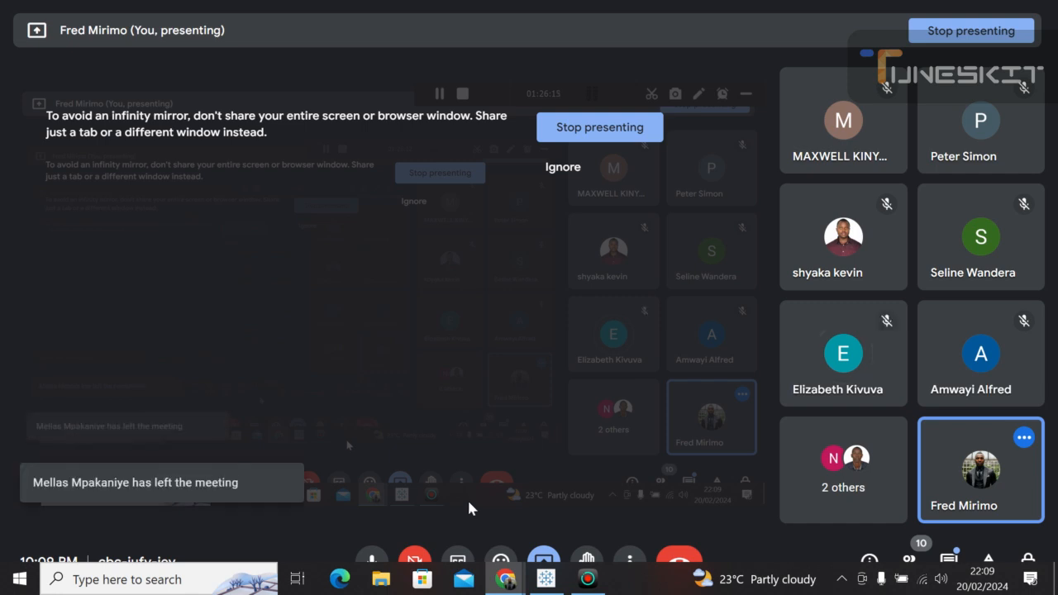
mouse_move(545, 579)
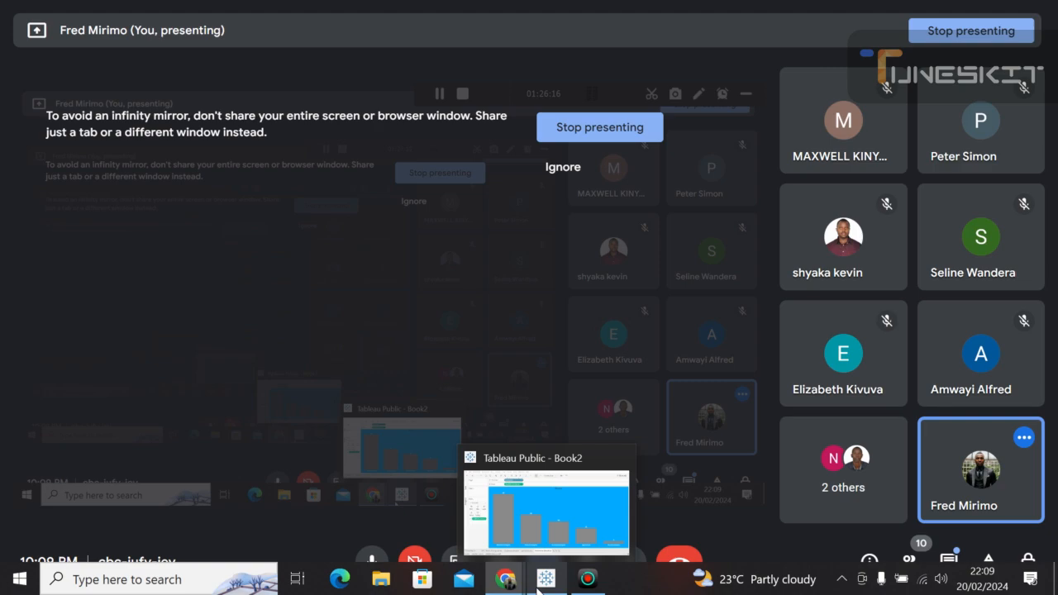
left_click(521, 541)
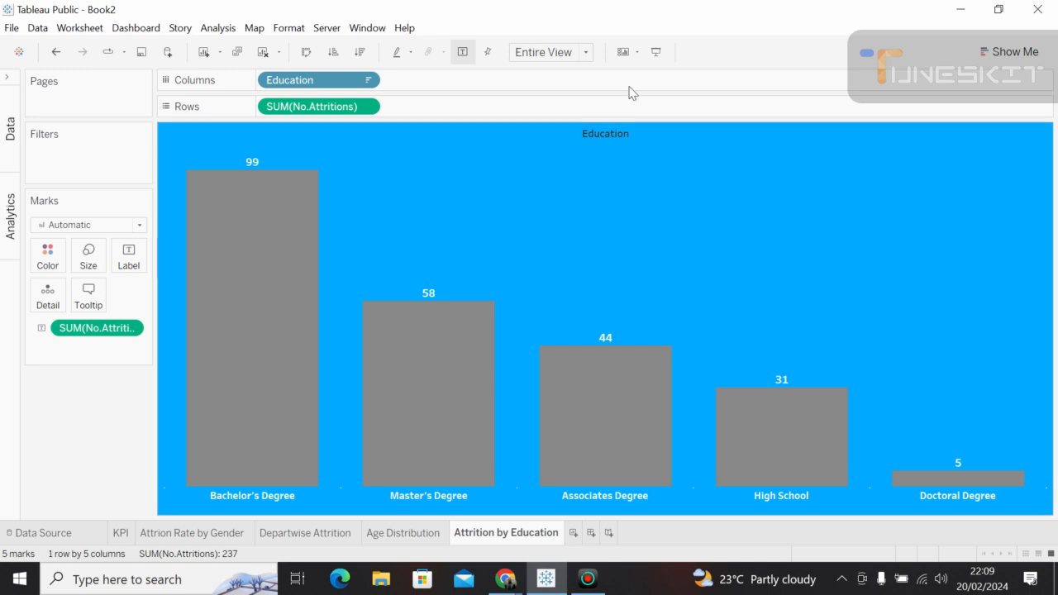
left_click(628, 8)
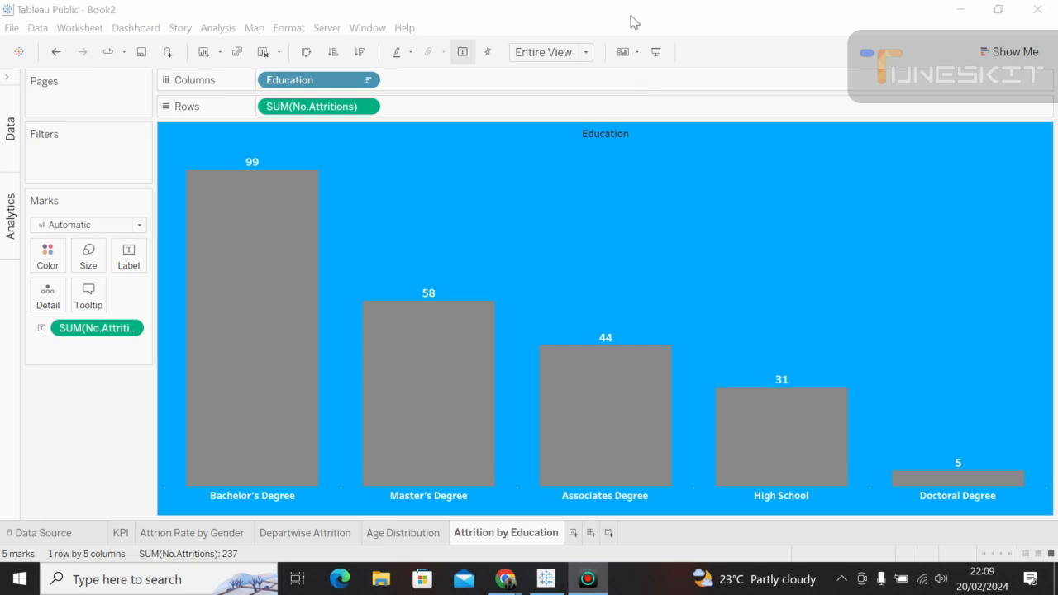